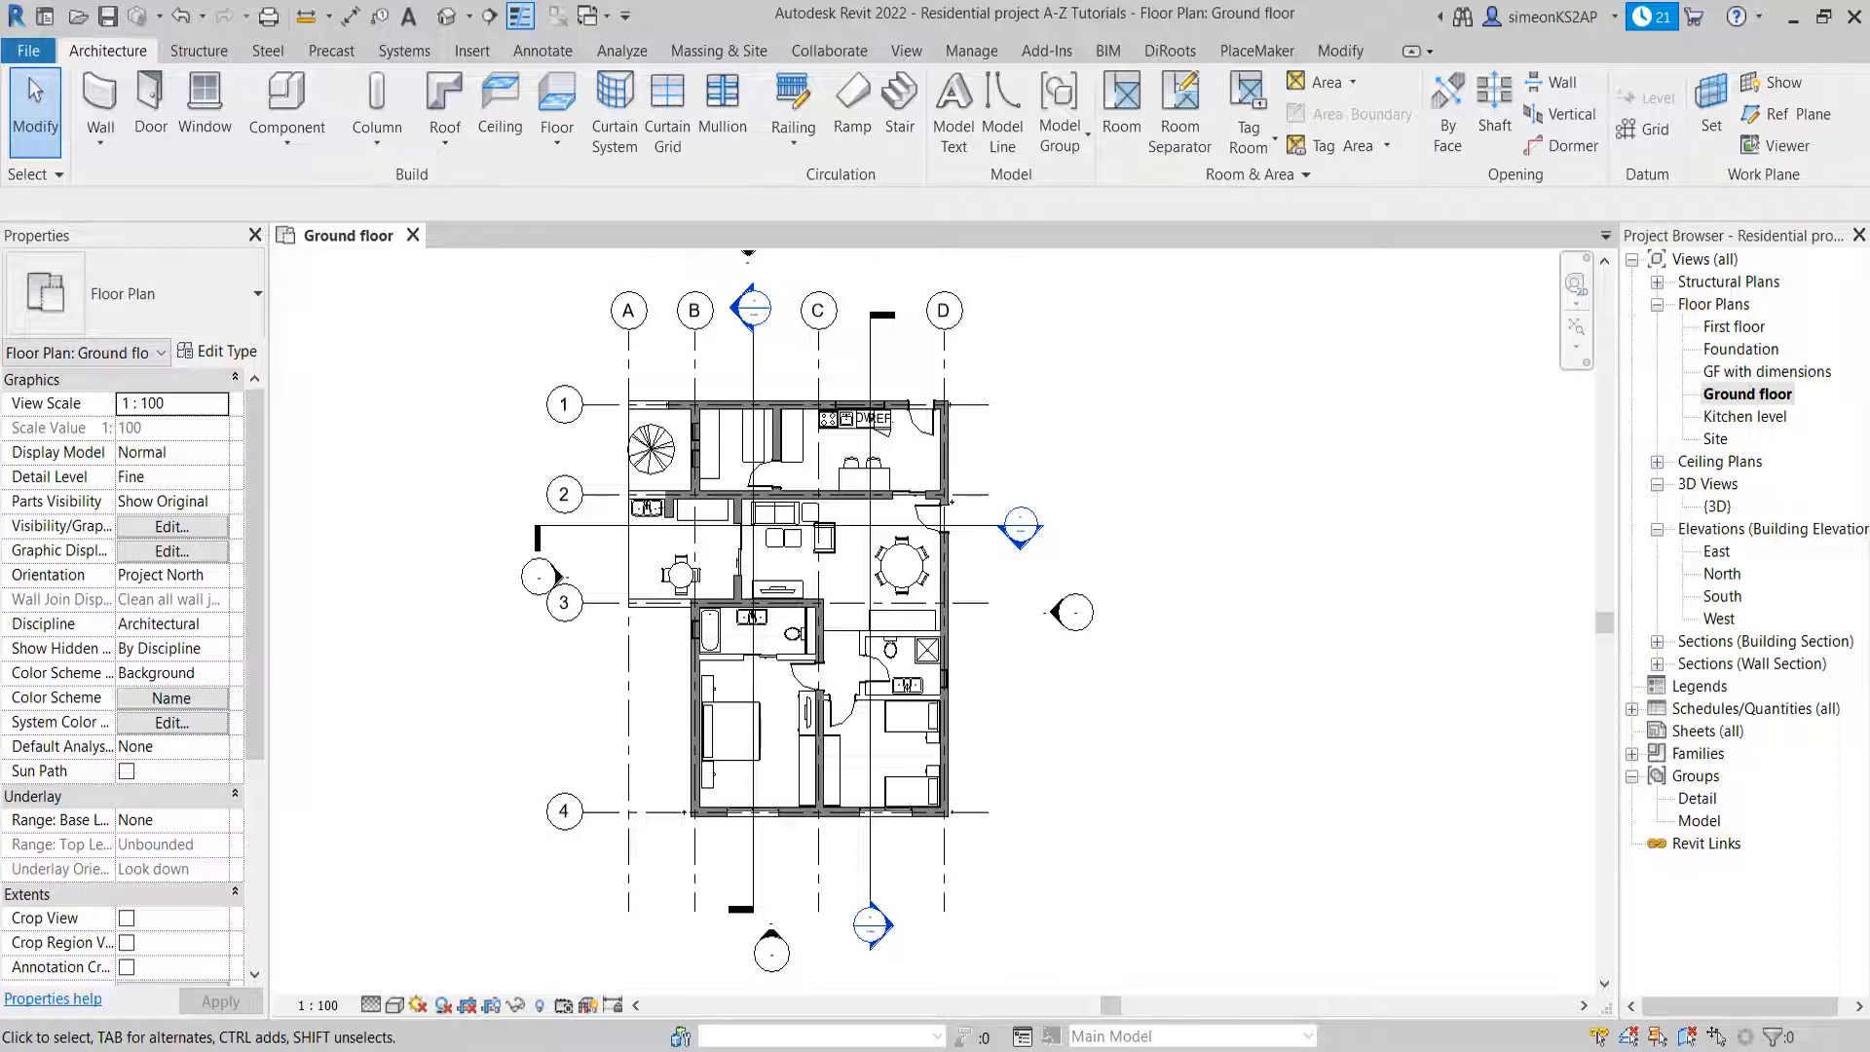
Duplicate the Ground floor plan view as an independent view without detailing
mouse_move(854, 582)
middle_down()
mouse_move(799, 582)
mouse_move(827, 584)
middle_up()
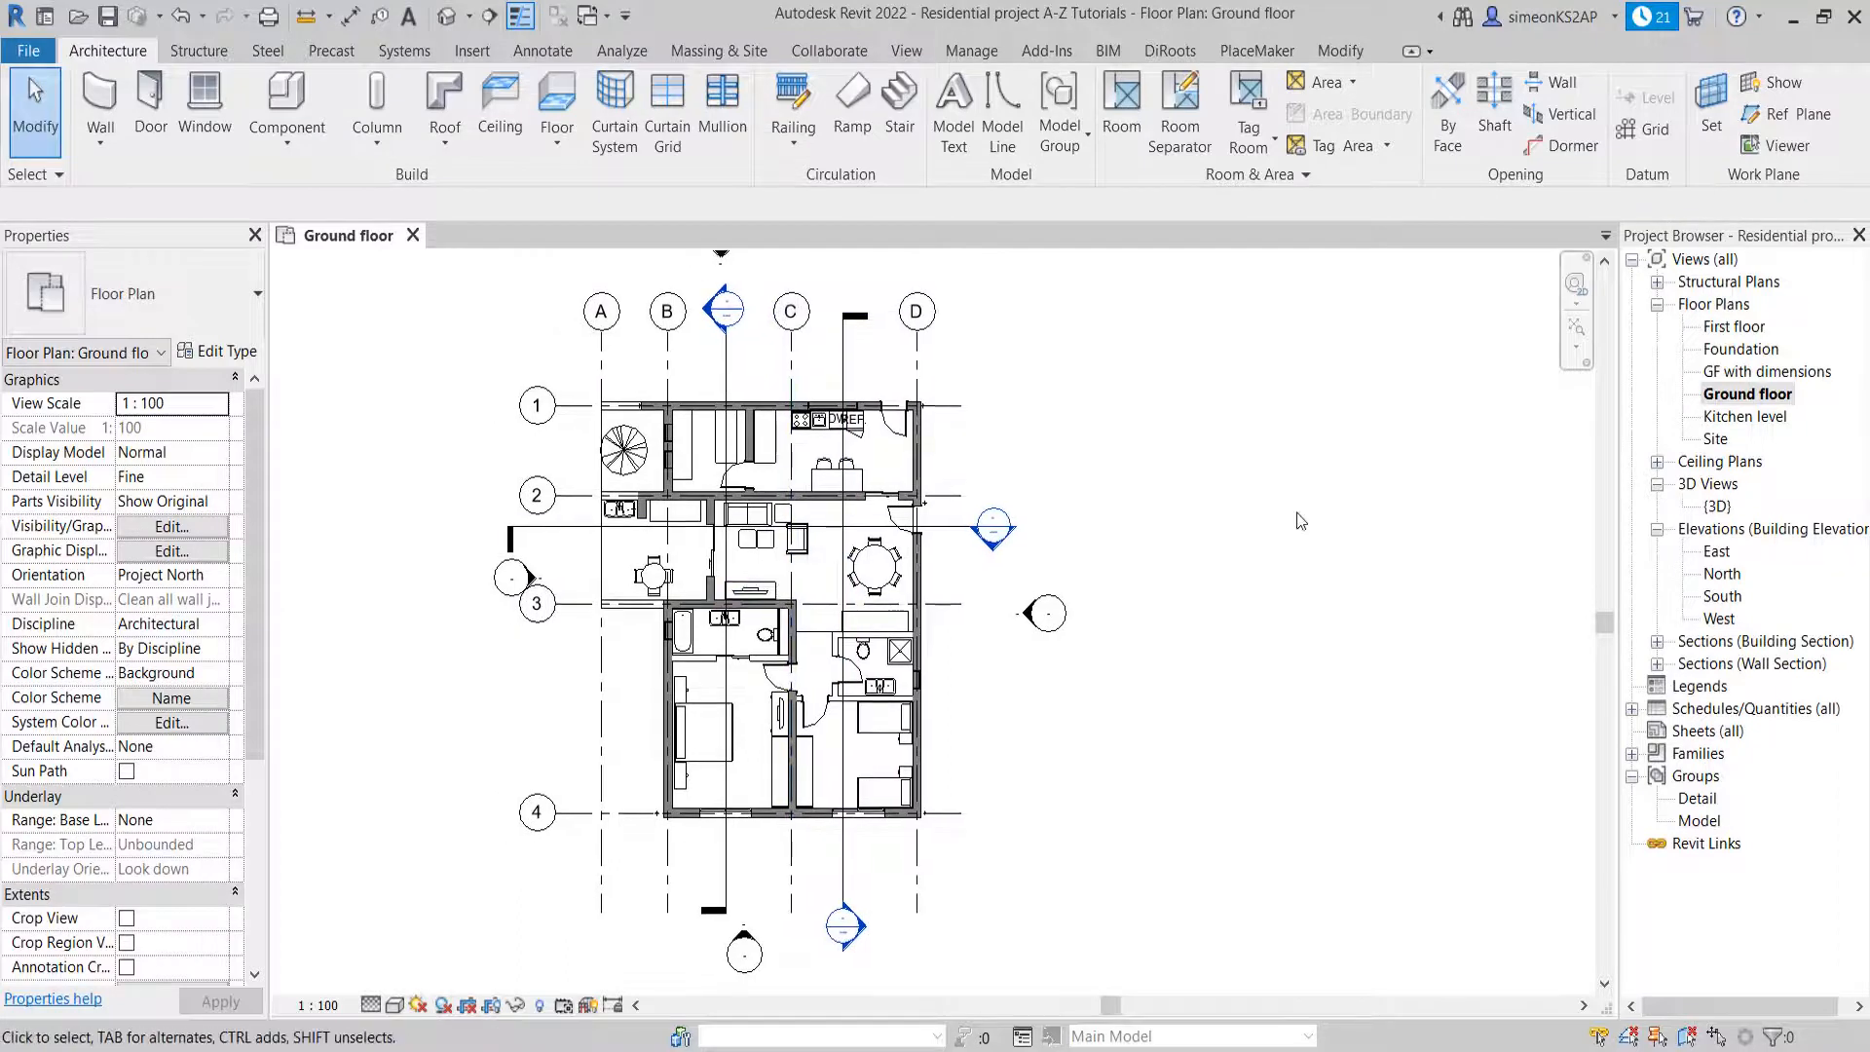
right_click(1738, 399)
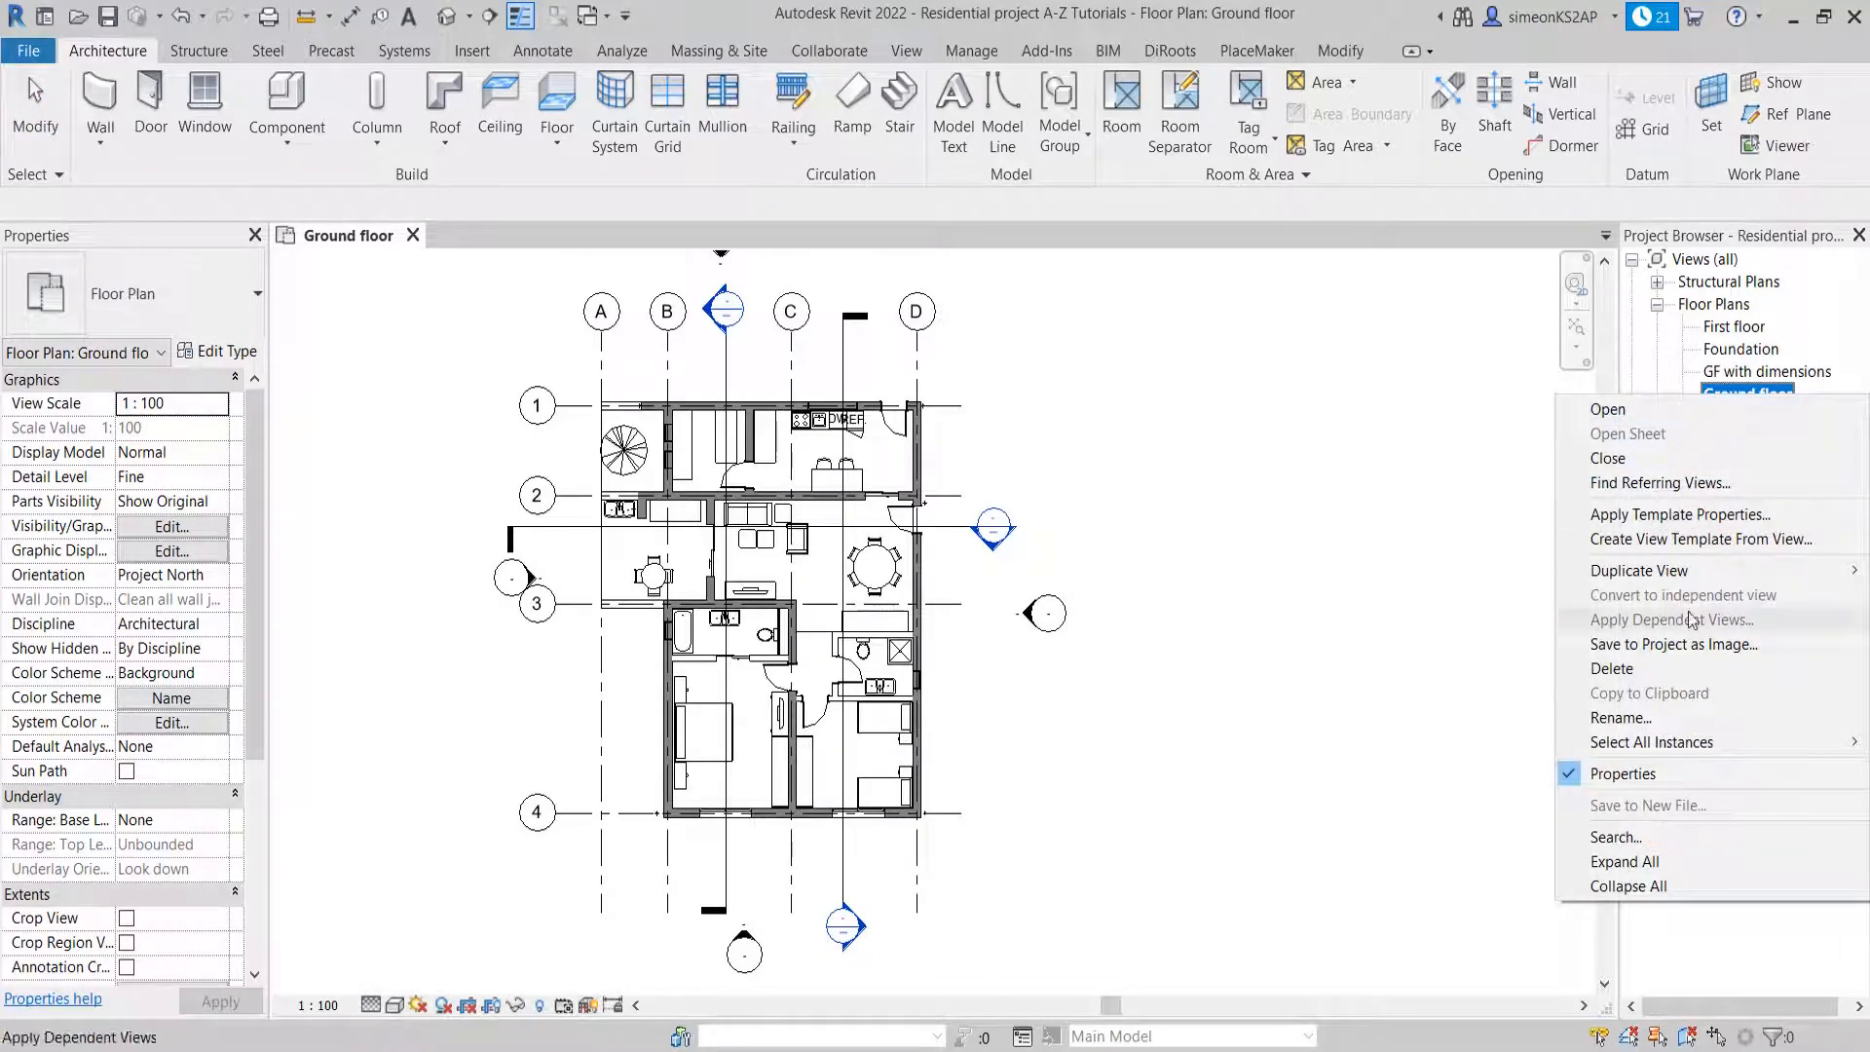
mouse_move(1646, 574)
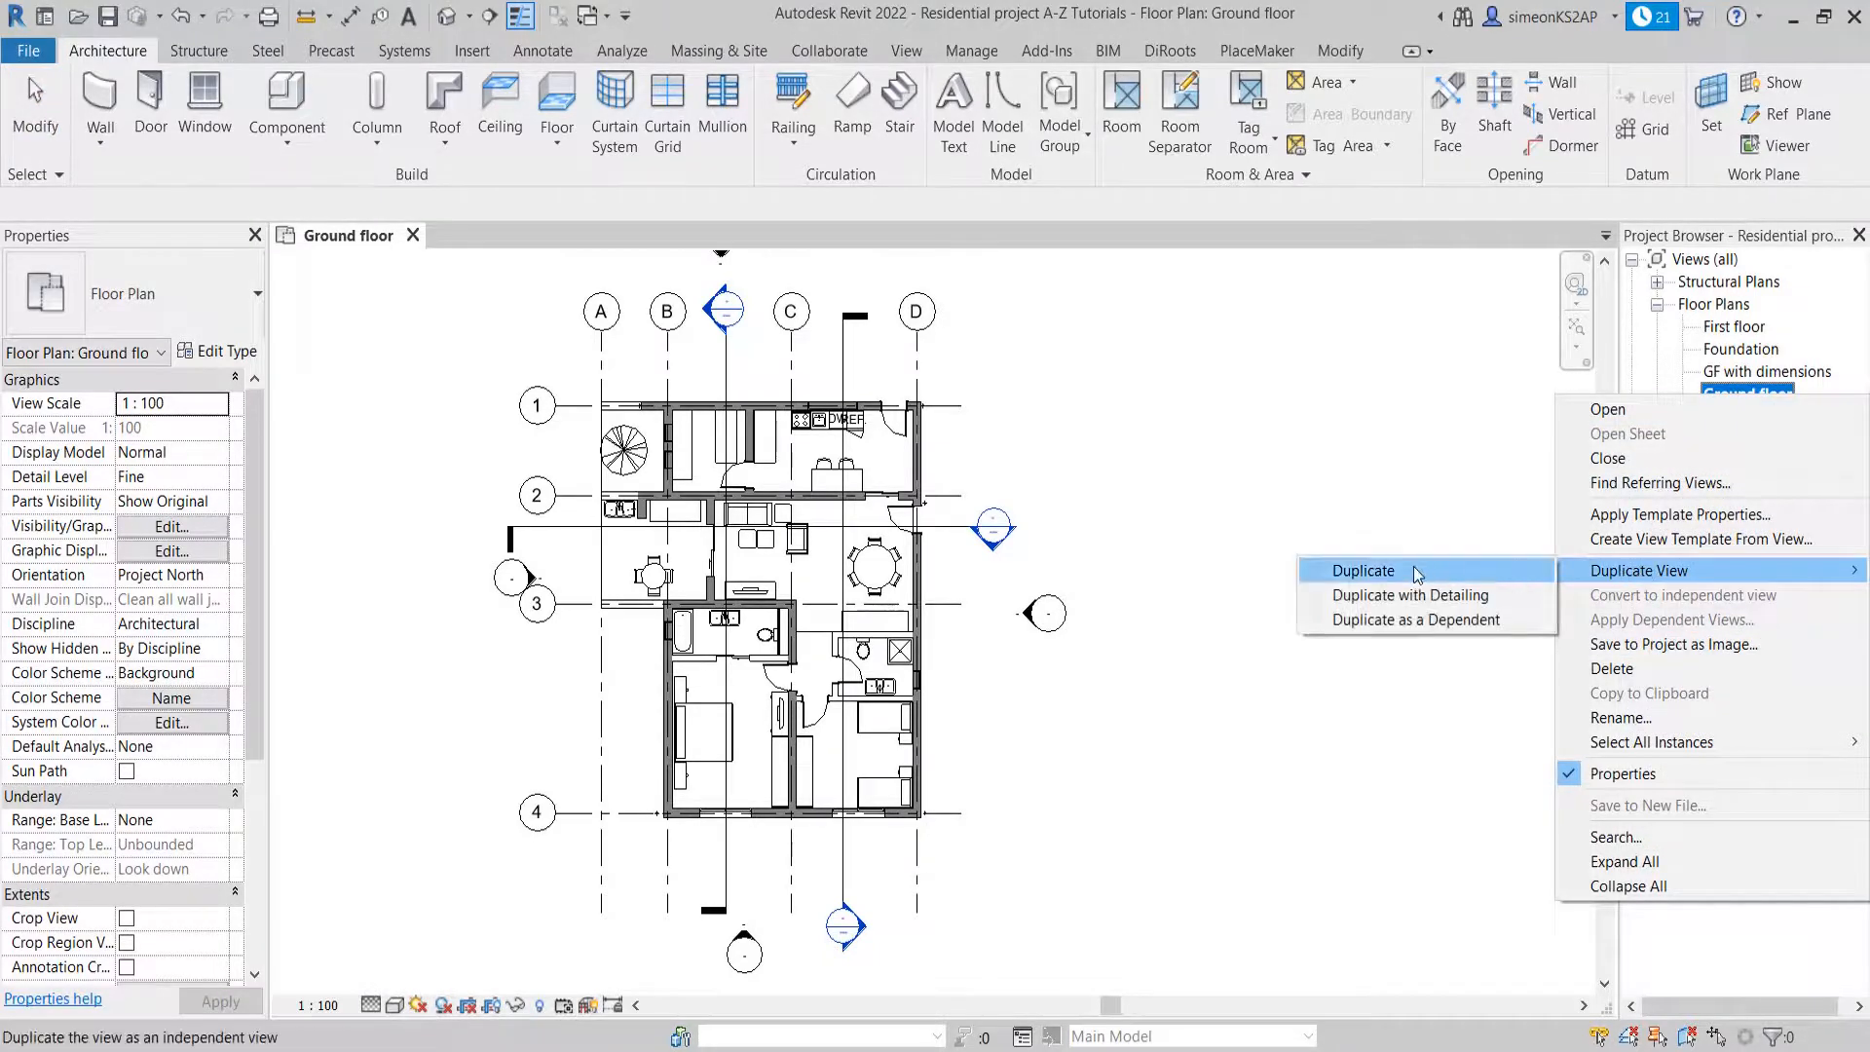
click(1383, 570)
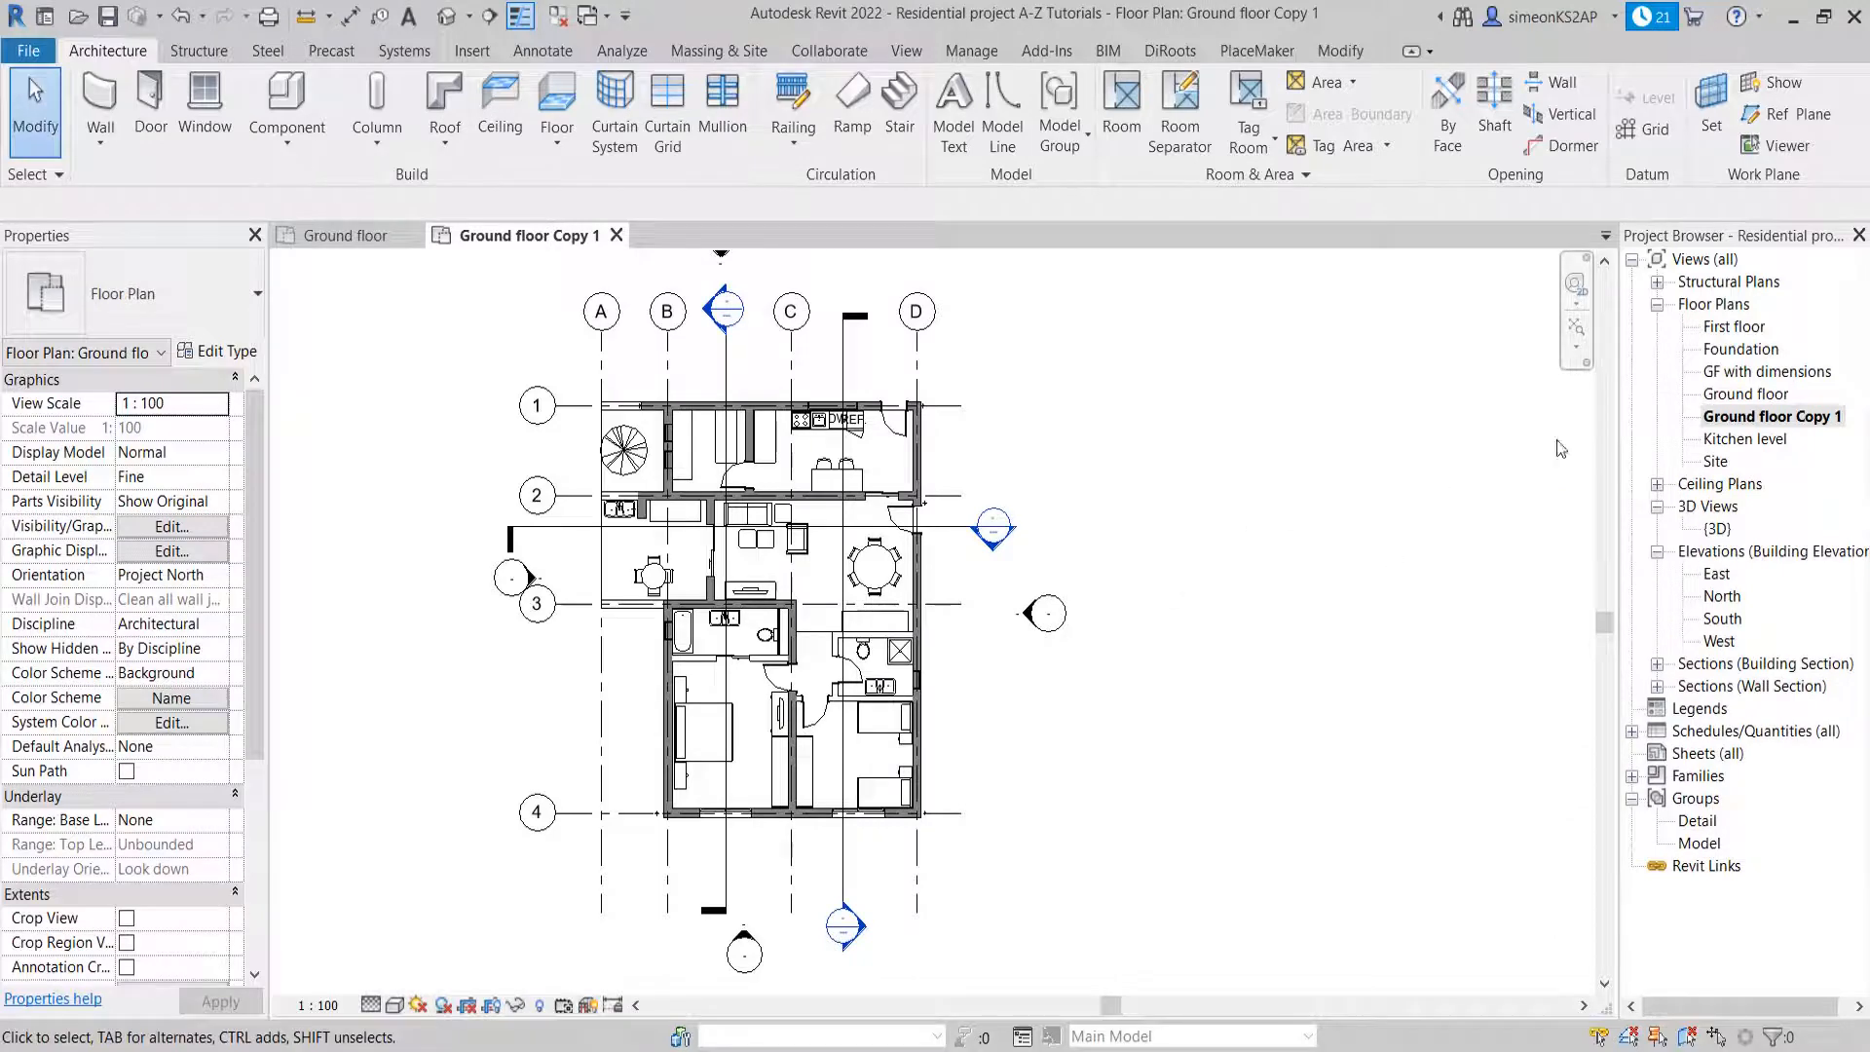
Rename the duplicated floor plan view as "ground floor with rooms"
right_click(1779, 417)
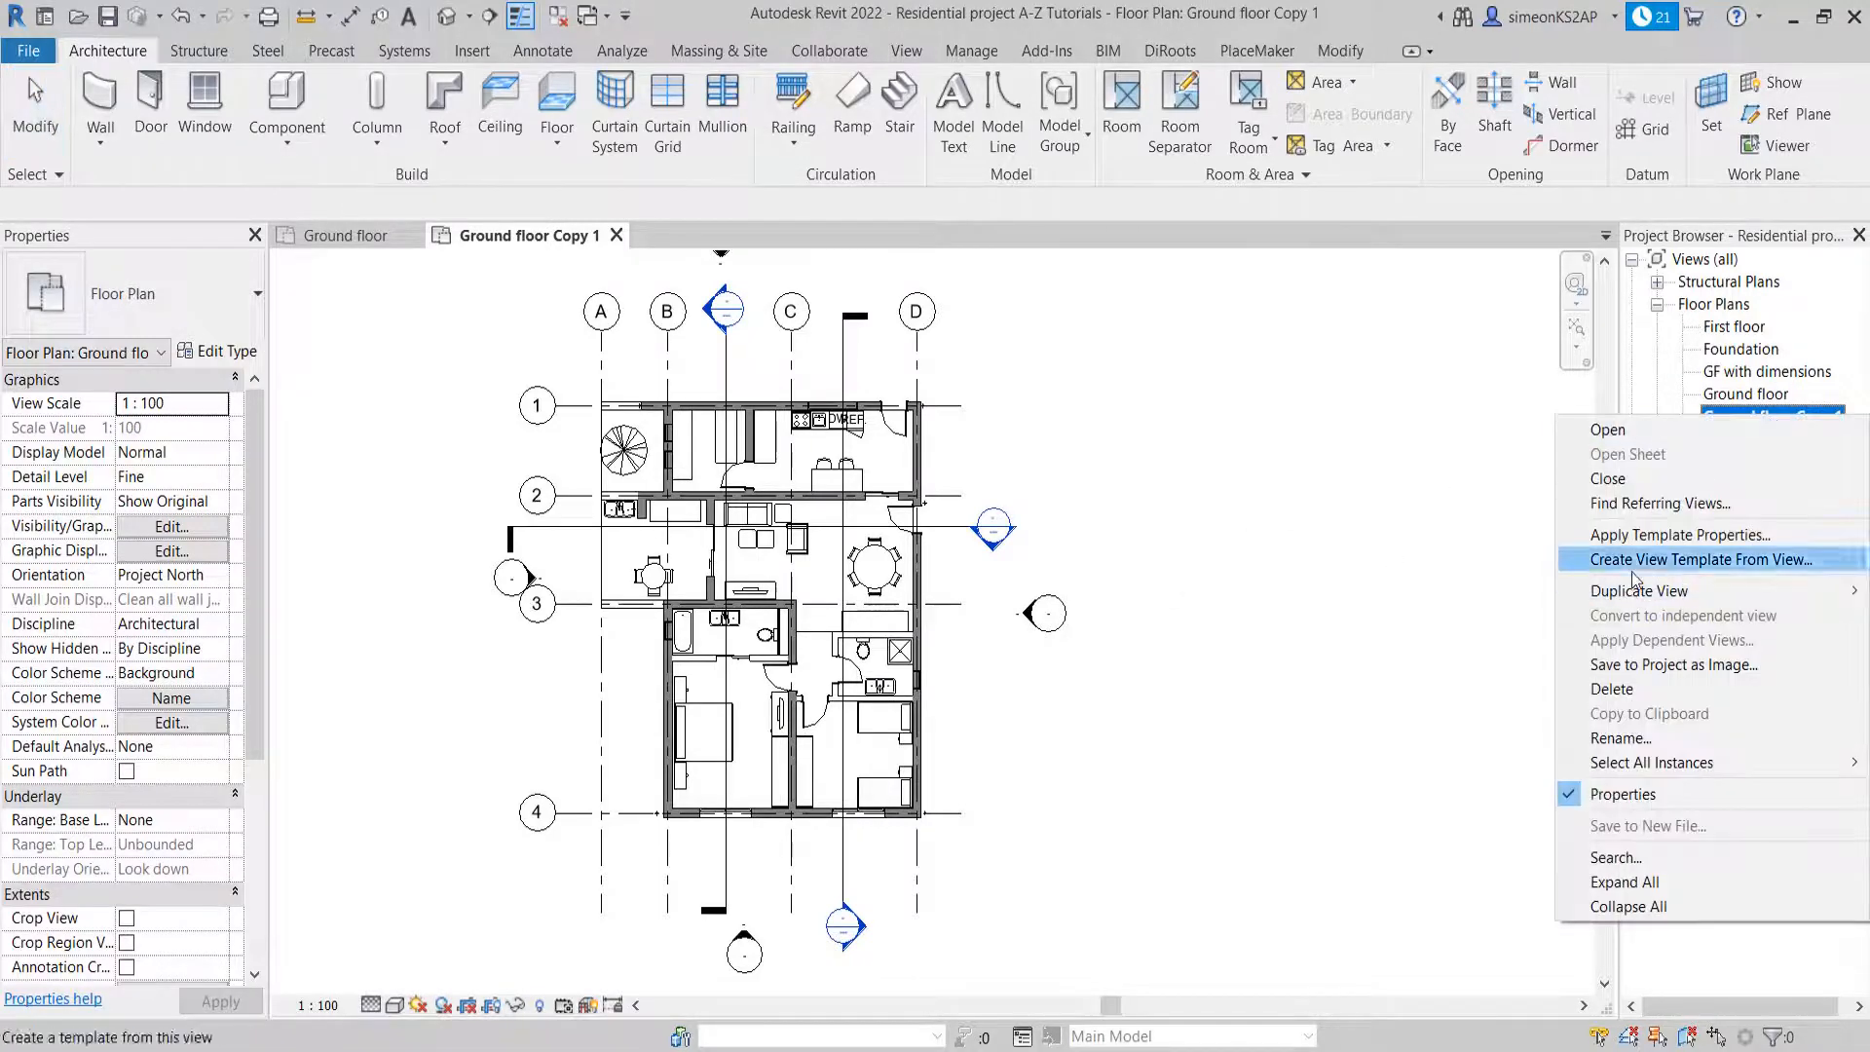
click(1621, 737)
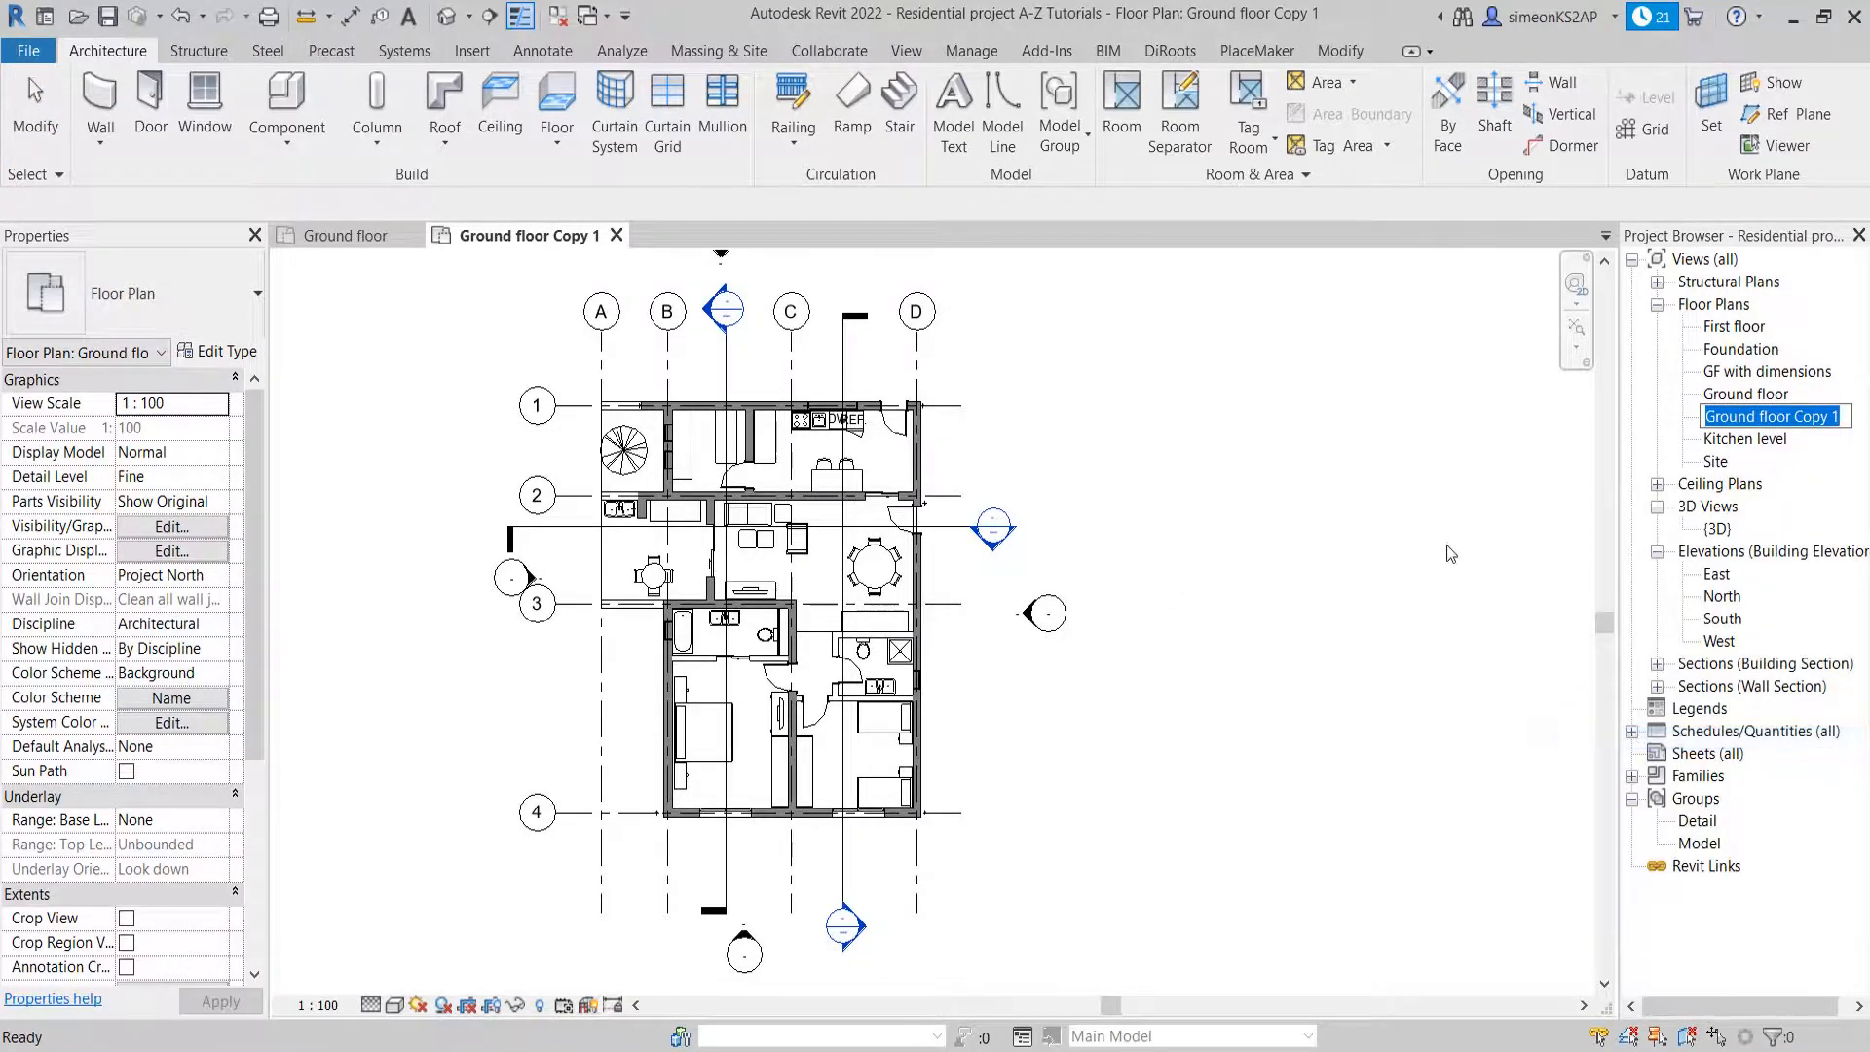
text(grou)
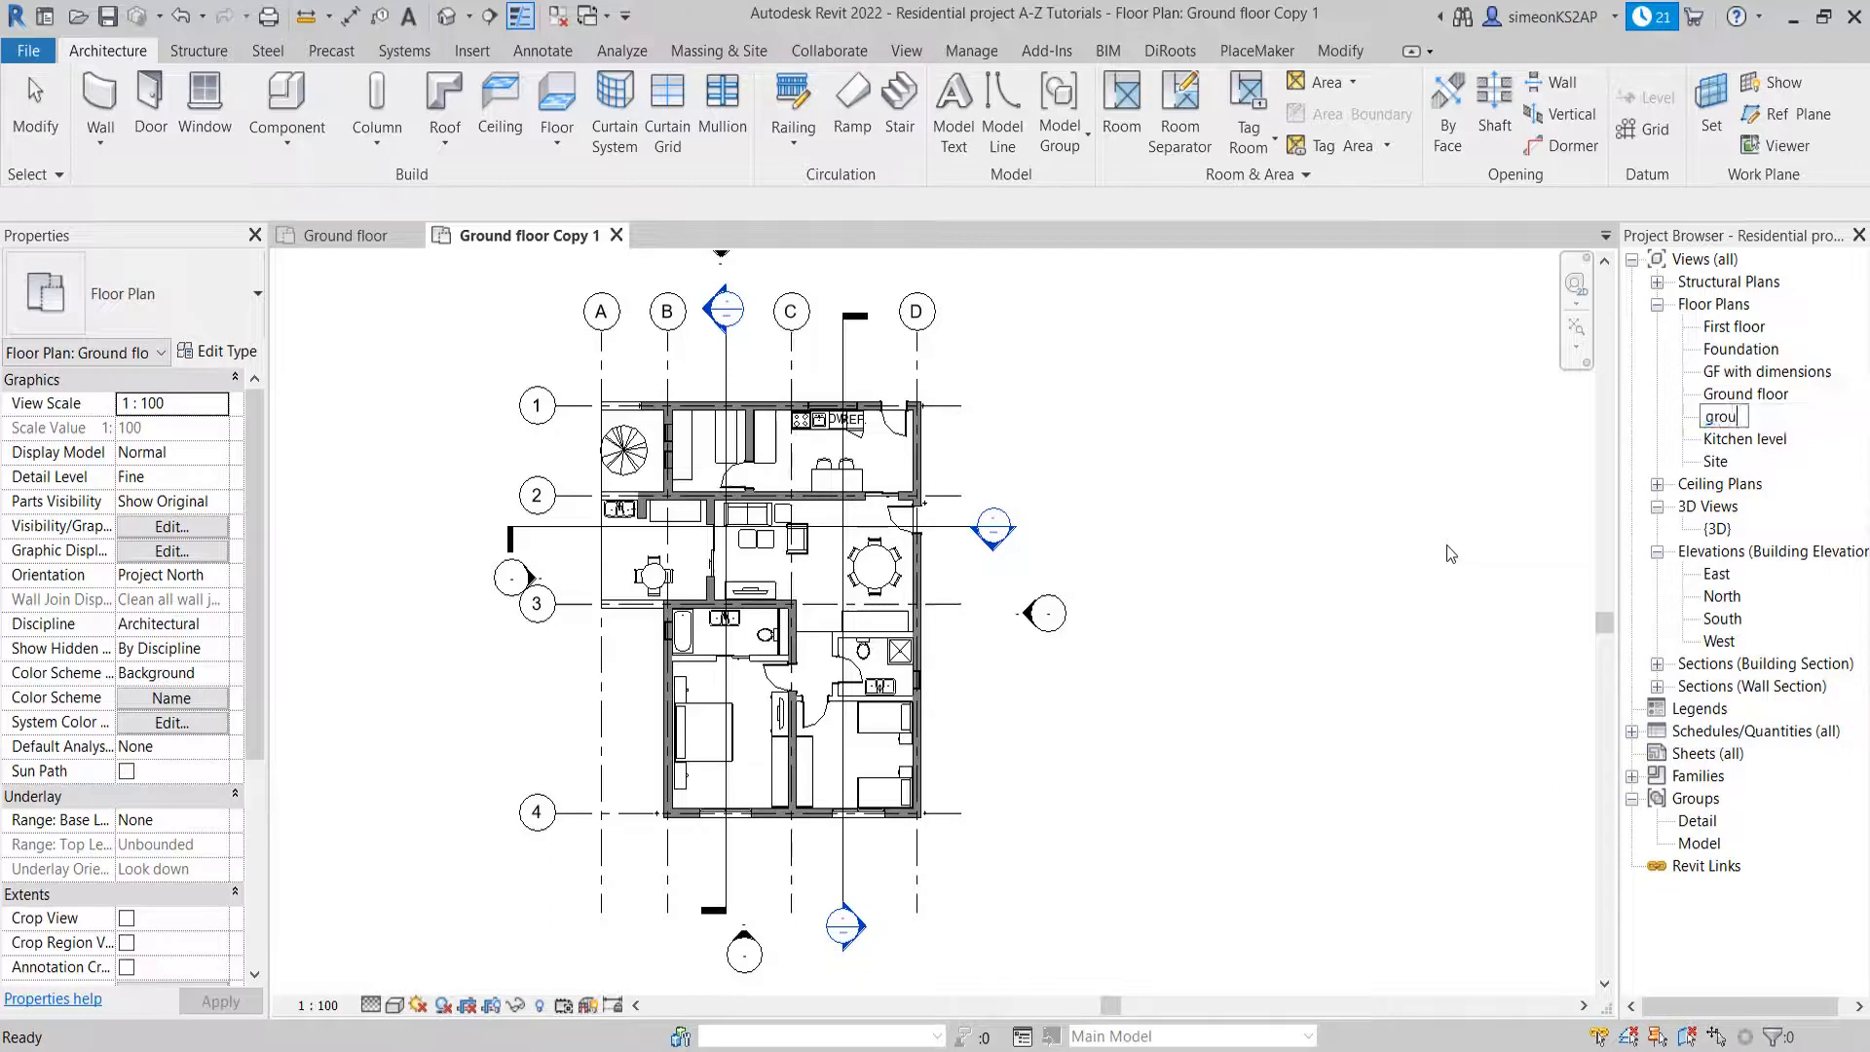
text(nd floor with rooms)
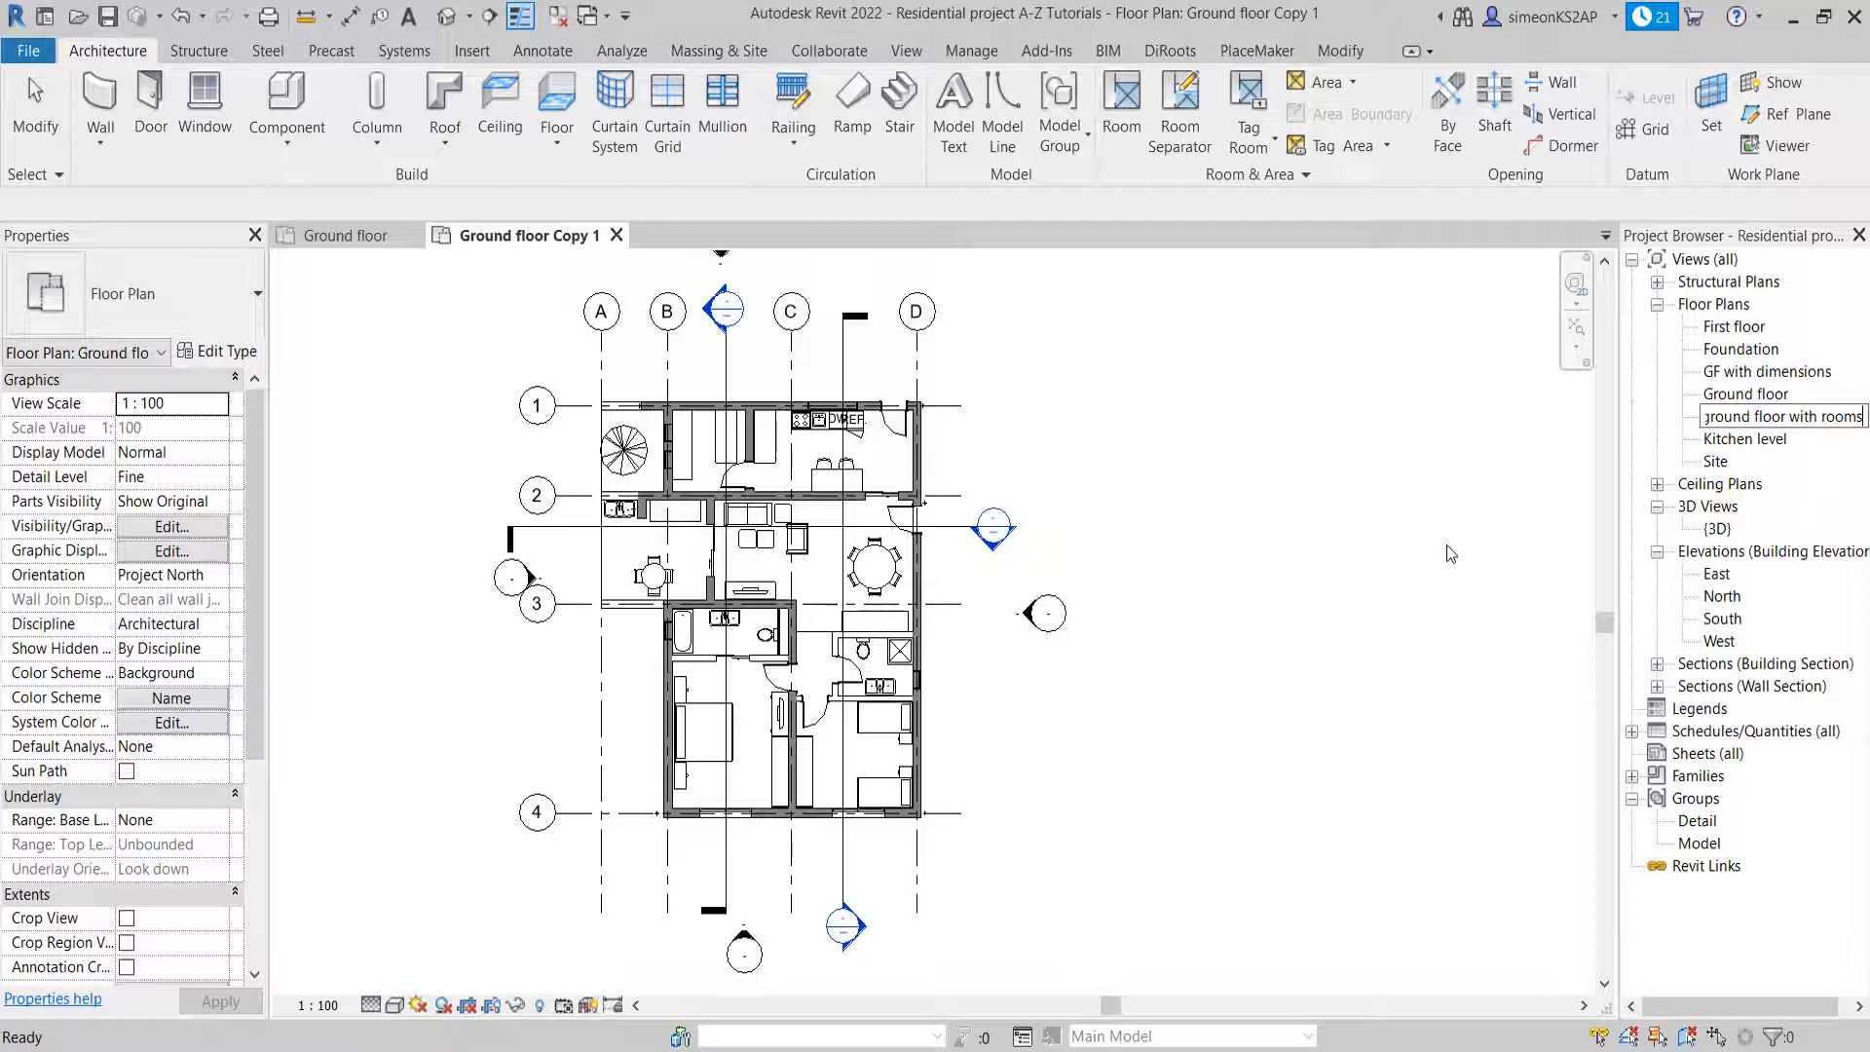
key(Return)
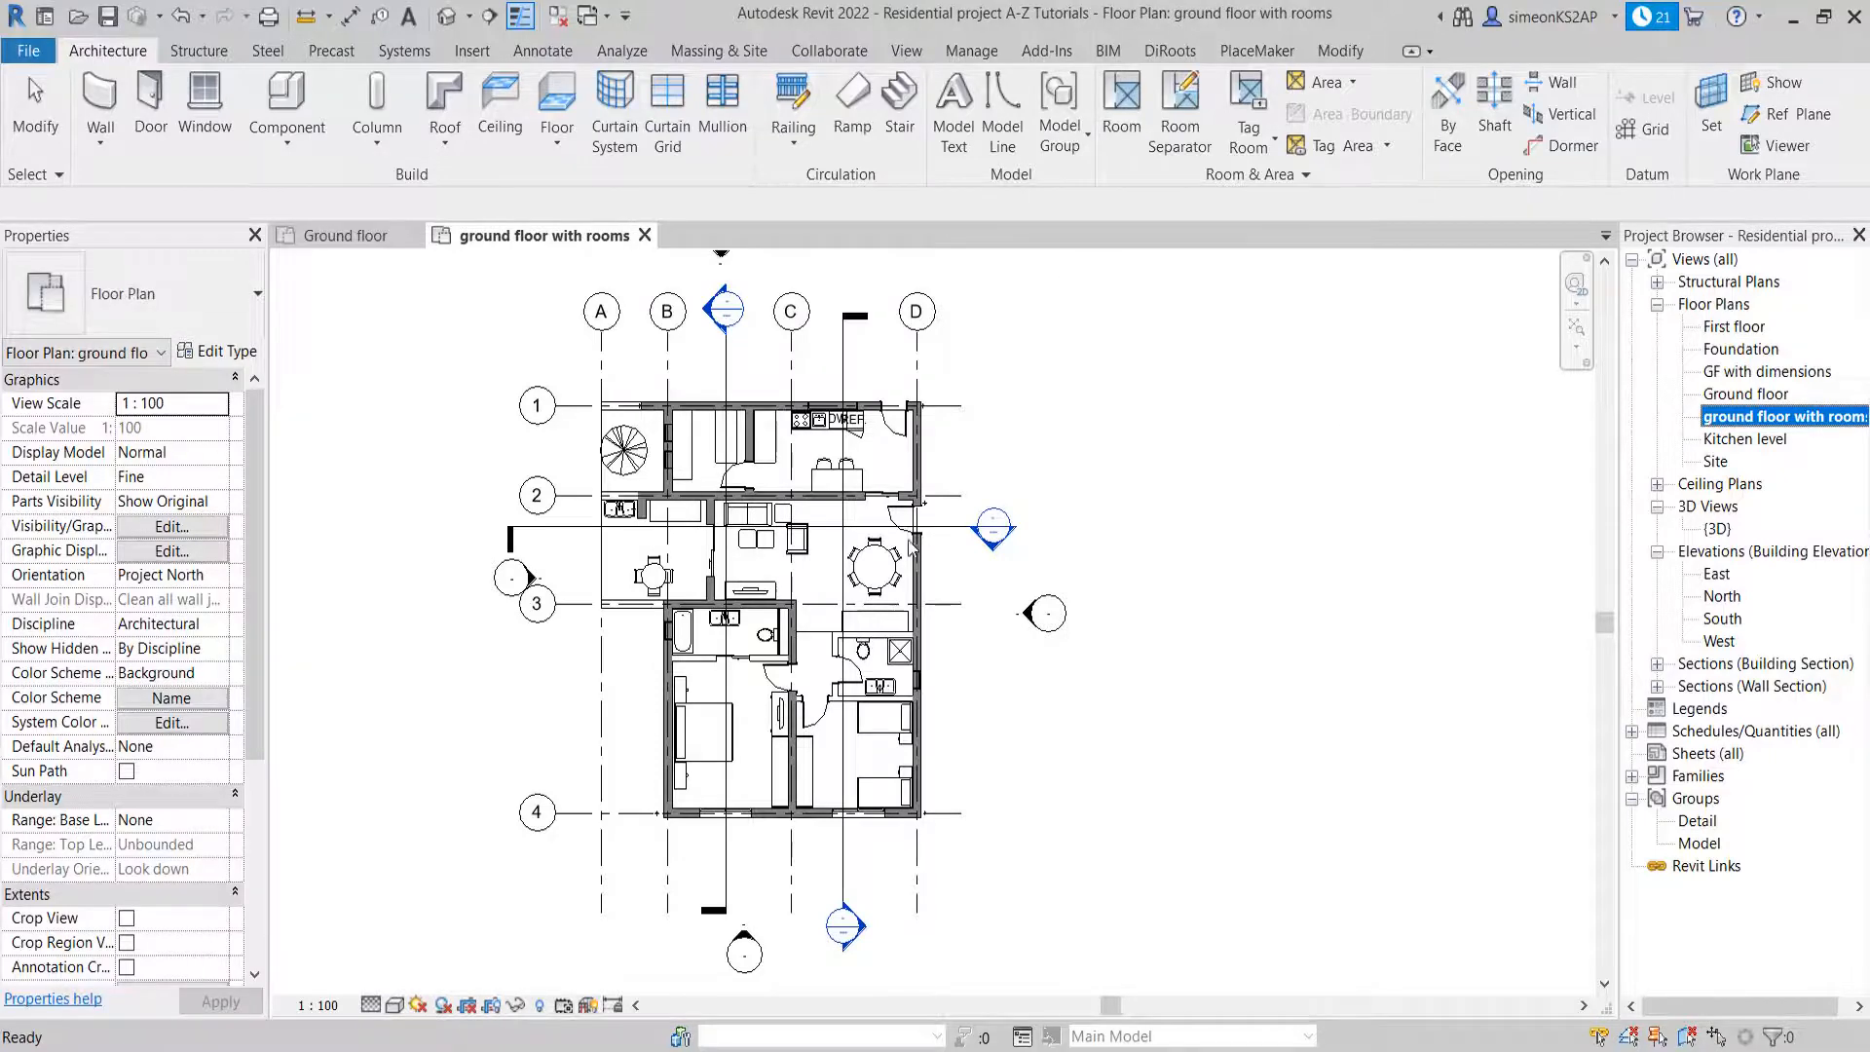
Hide the one horizontal and two vertical section lines crossing the house in the ground floor with rooms view
click(869, 507)
scroll(672, 621, up, 1)
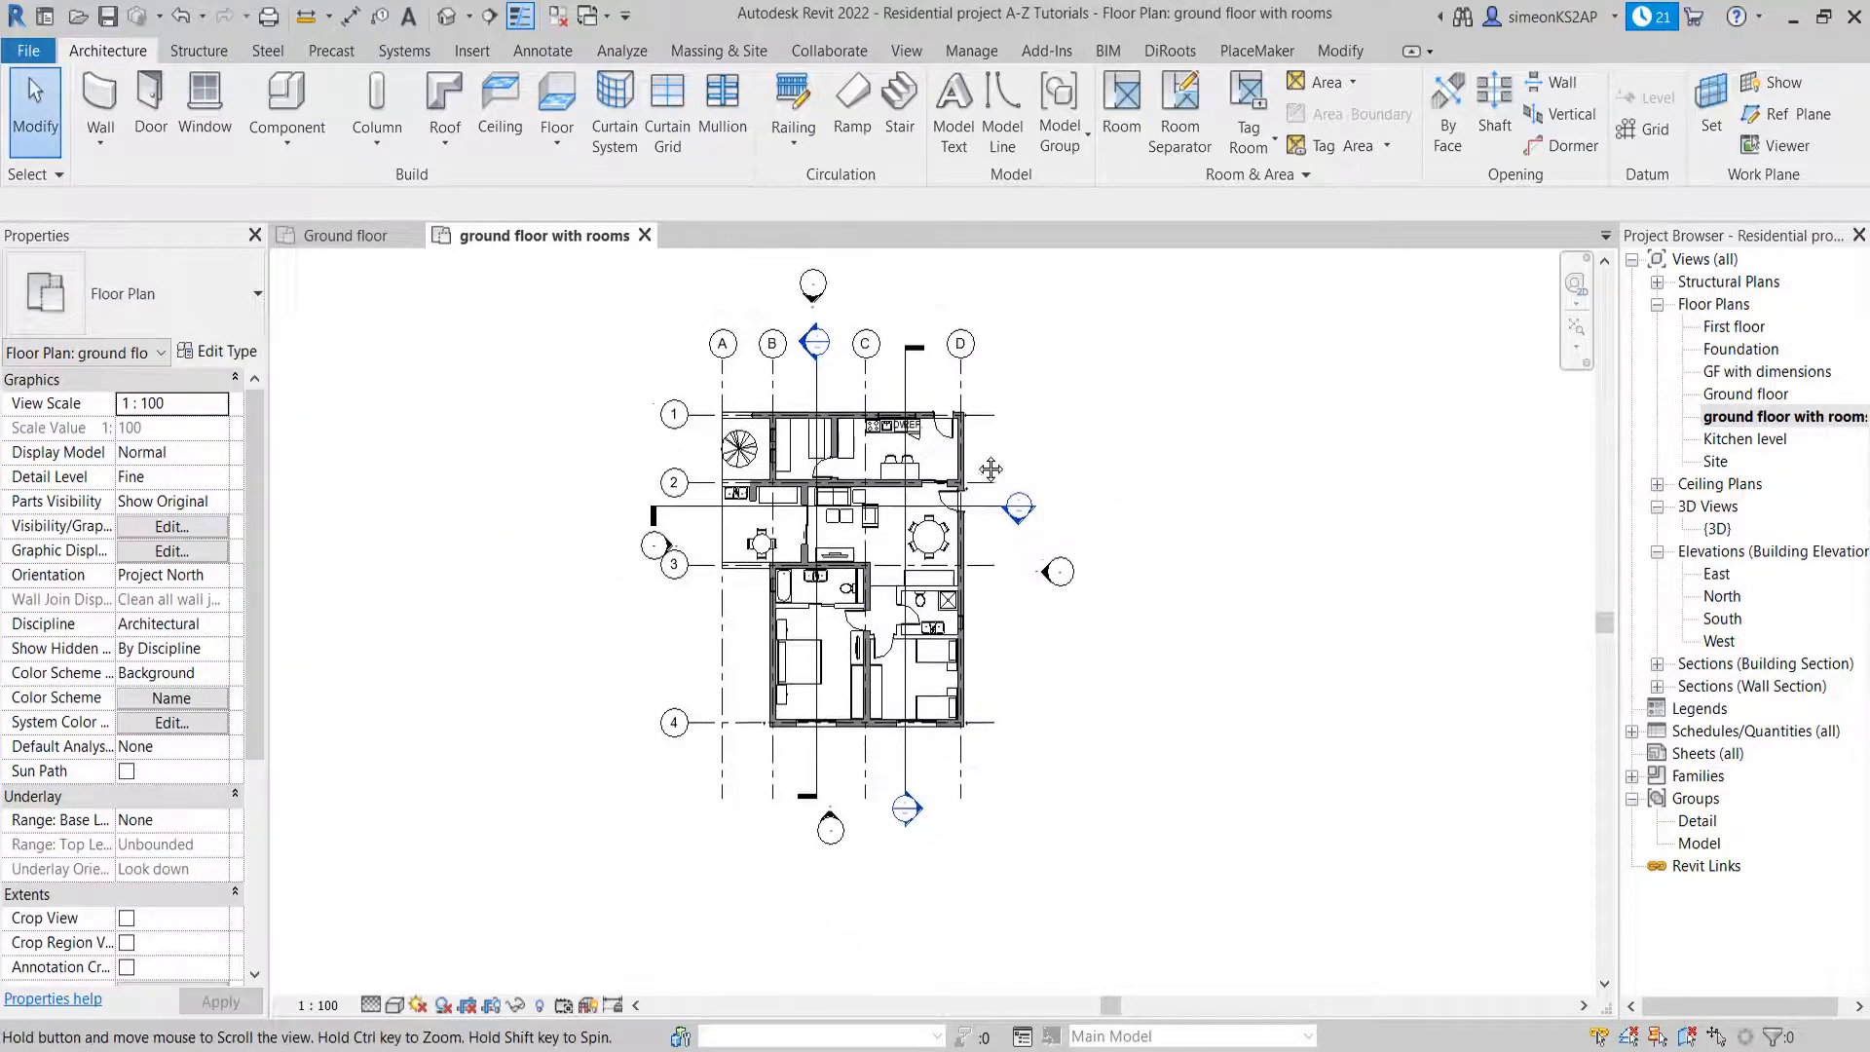
click(1001, 515)
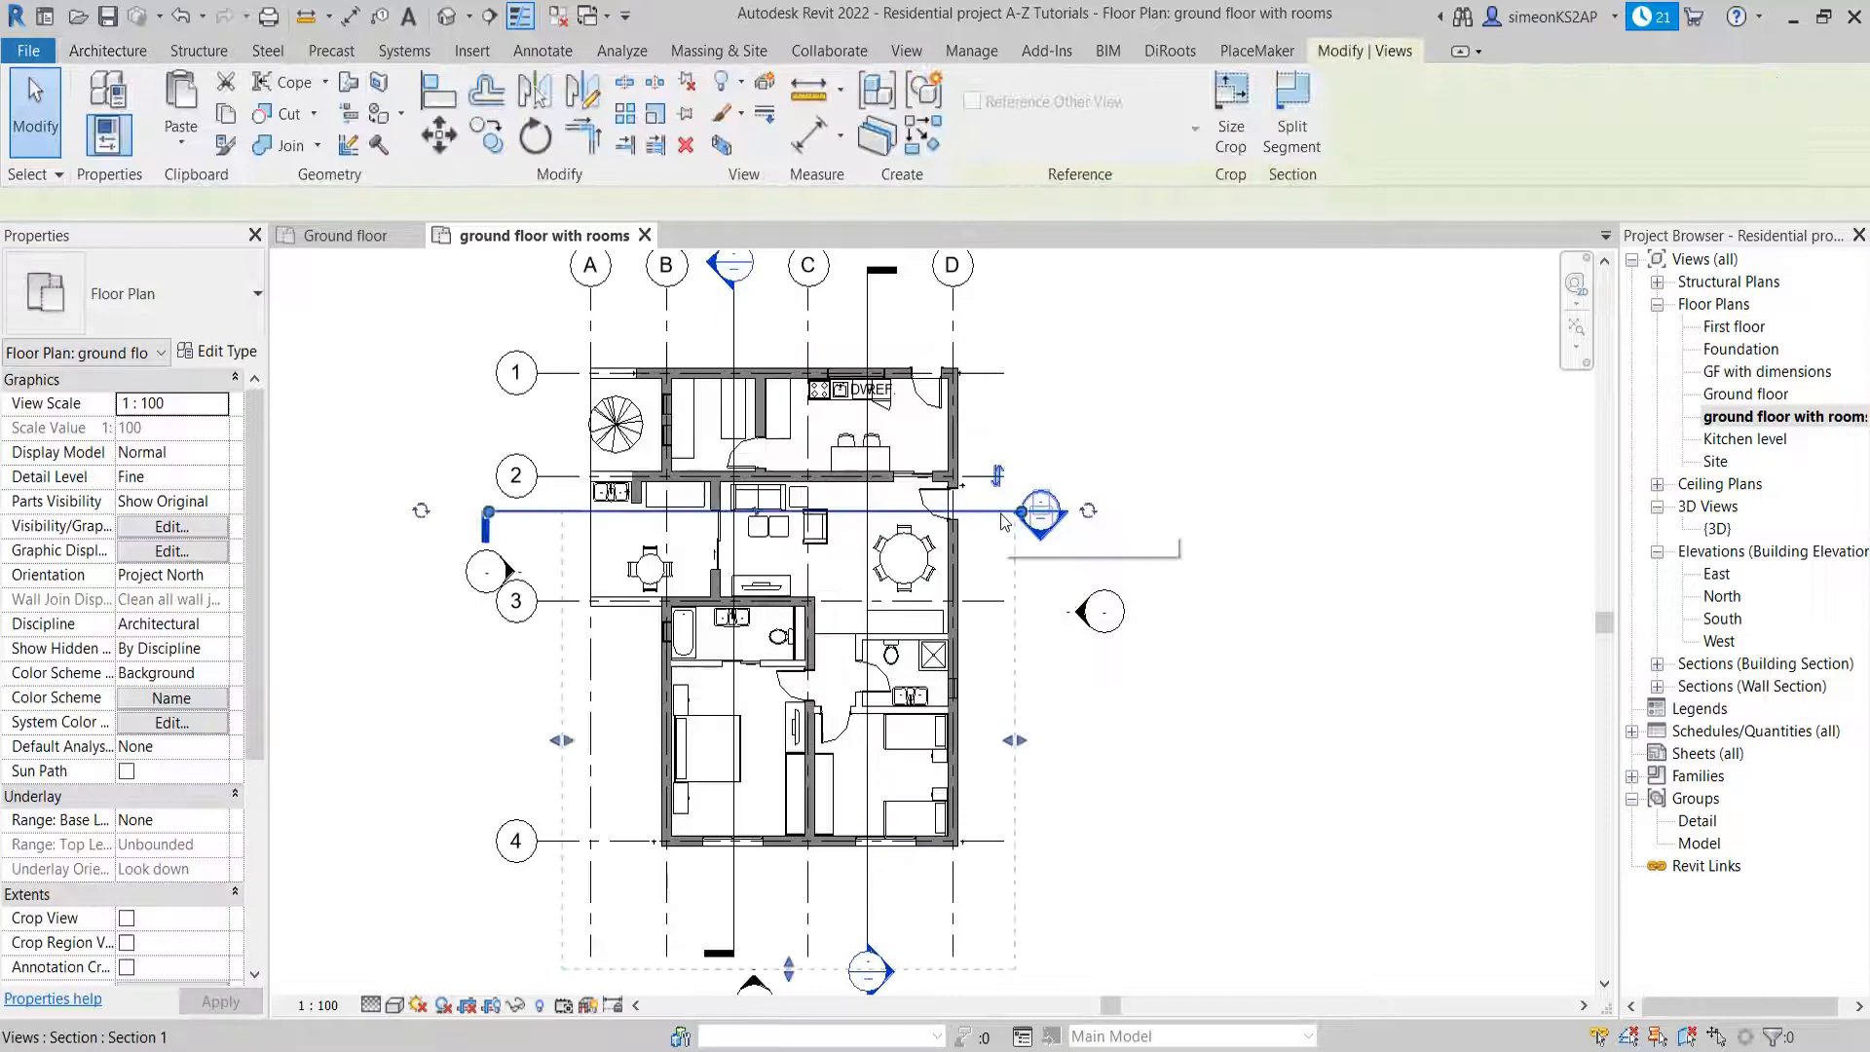
ctrl+click(864, 913)
scroll(864, 914, down, 2)
scroll(768, 516, up, 1)
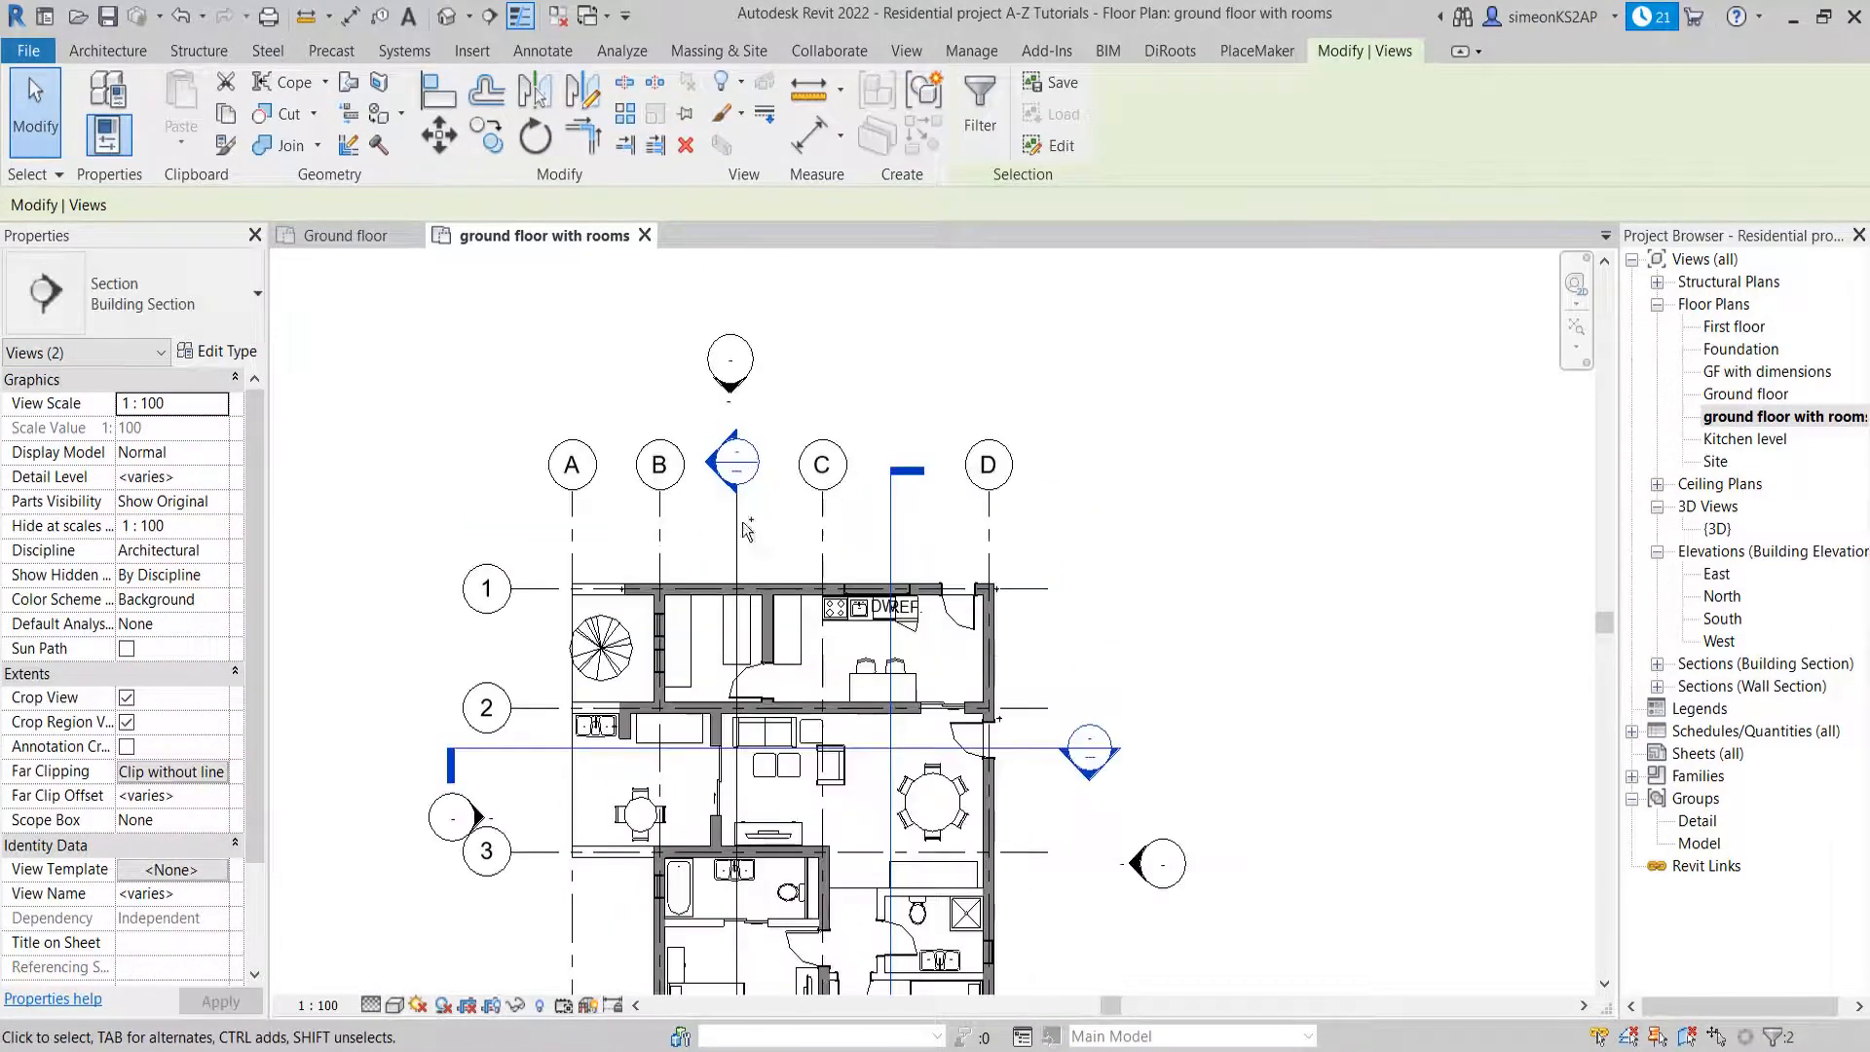
ctrl+click(738, 526)
scroll(785, 532, down, 3)
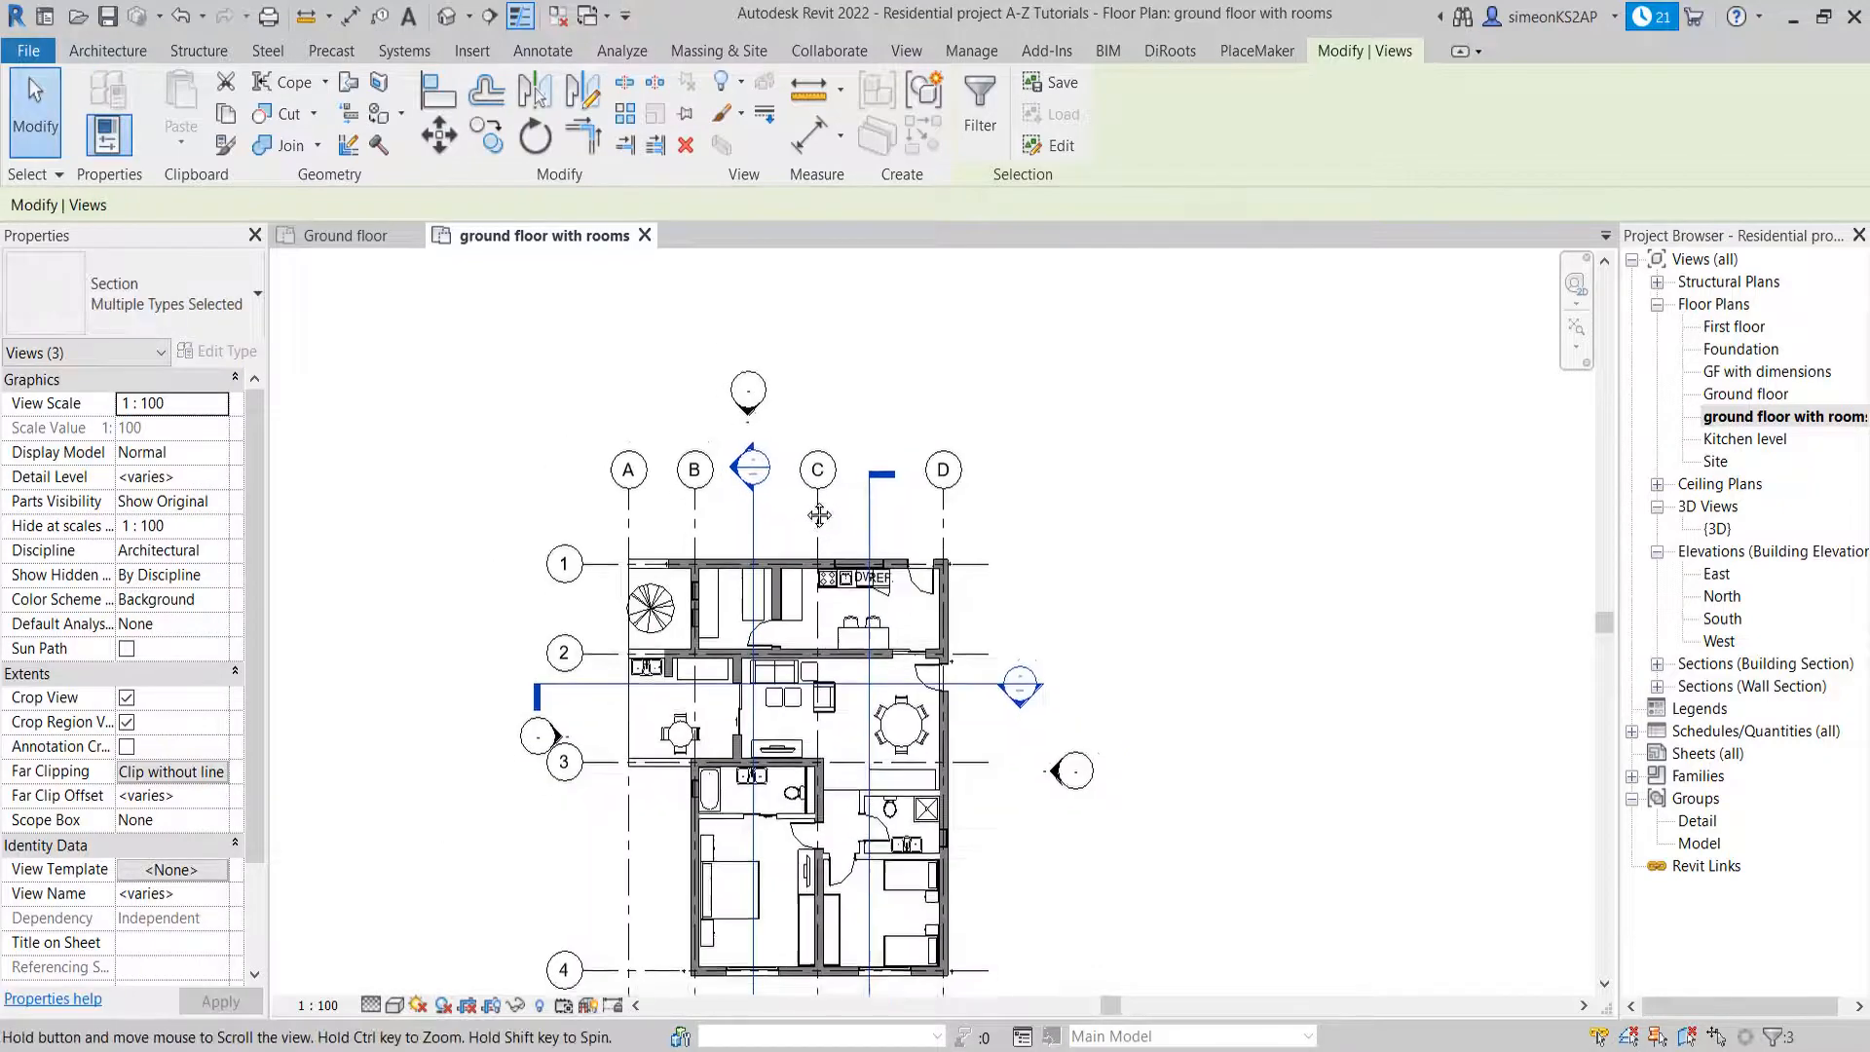
click(744, 83)
click(801, 123)
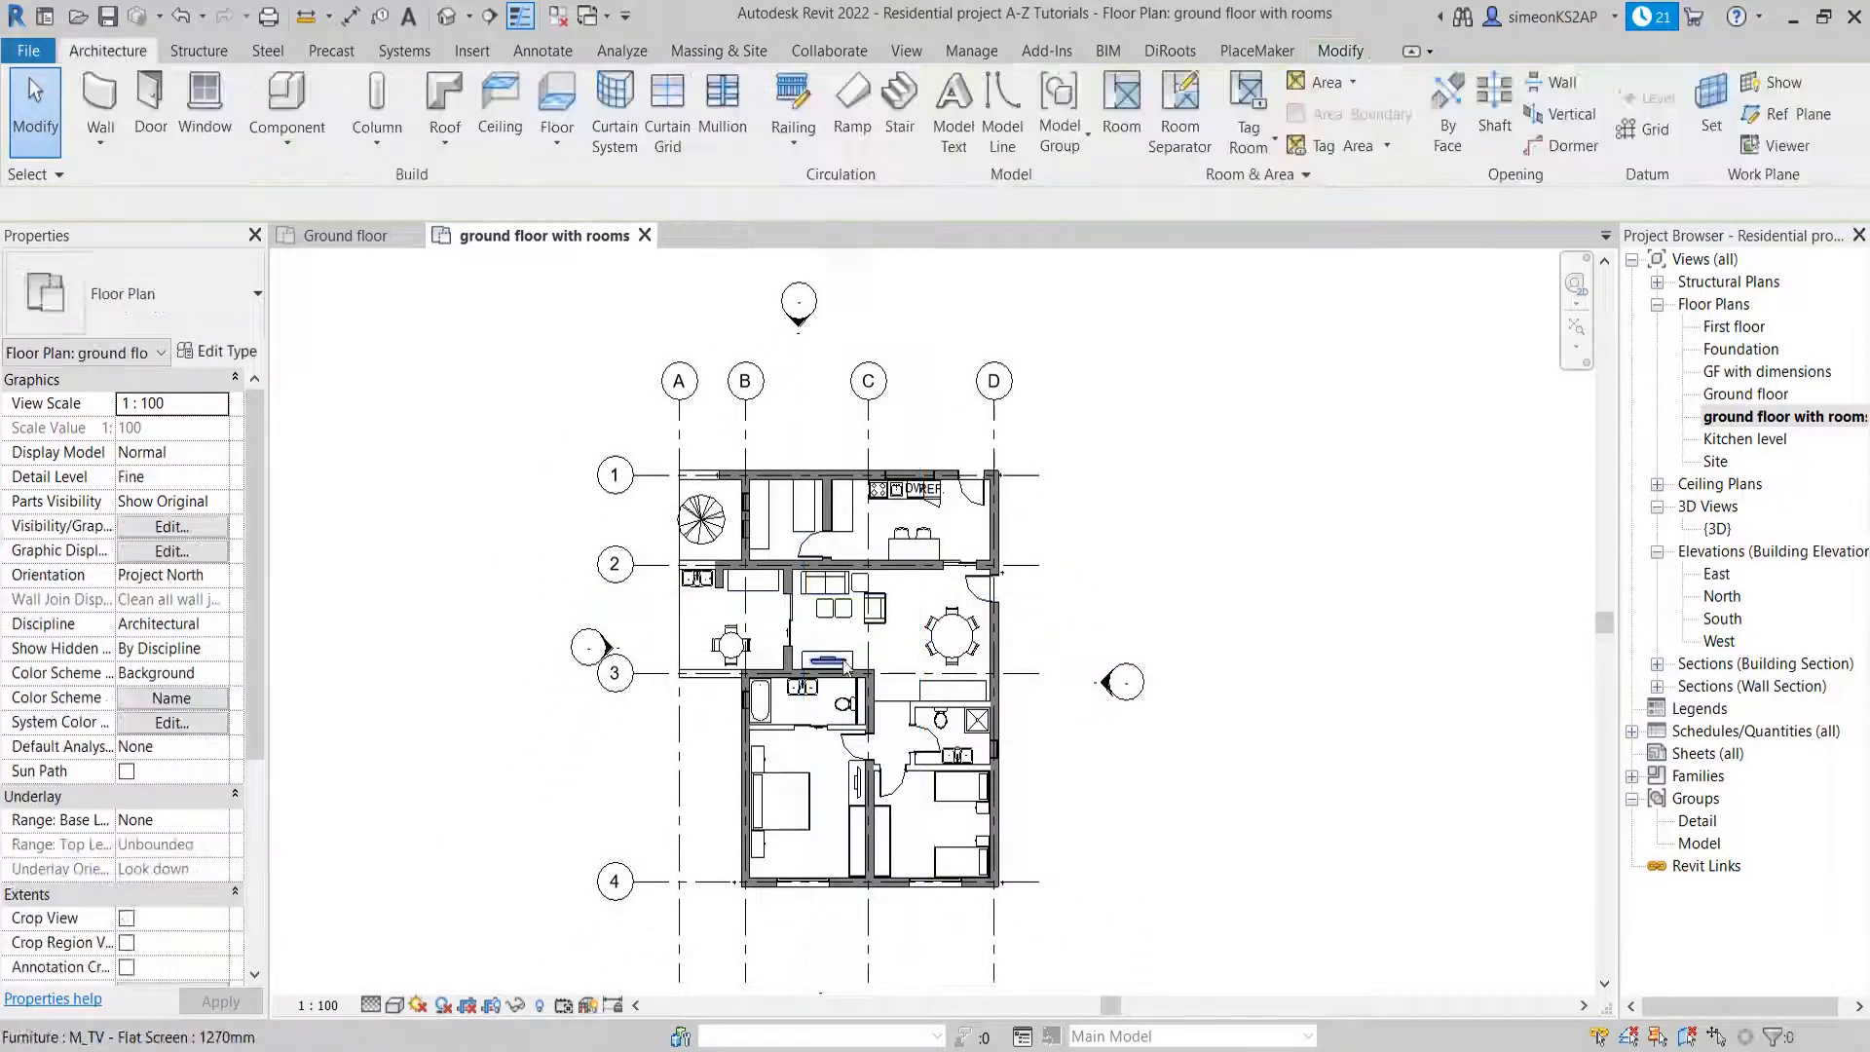
Place a tagged room in the living and dining area between grids 2 and 3, and exit the Room command
middle_drag(967, 628, 932, 577)
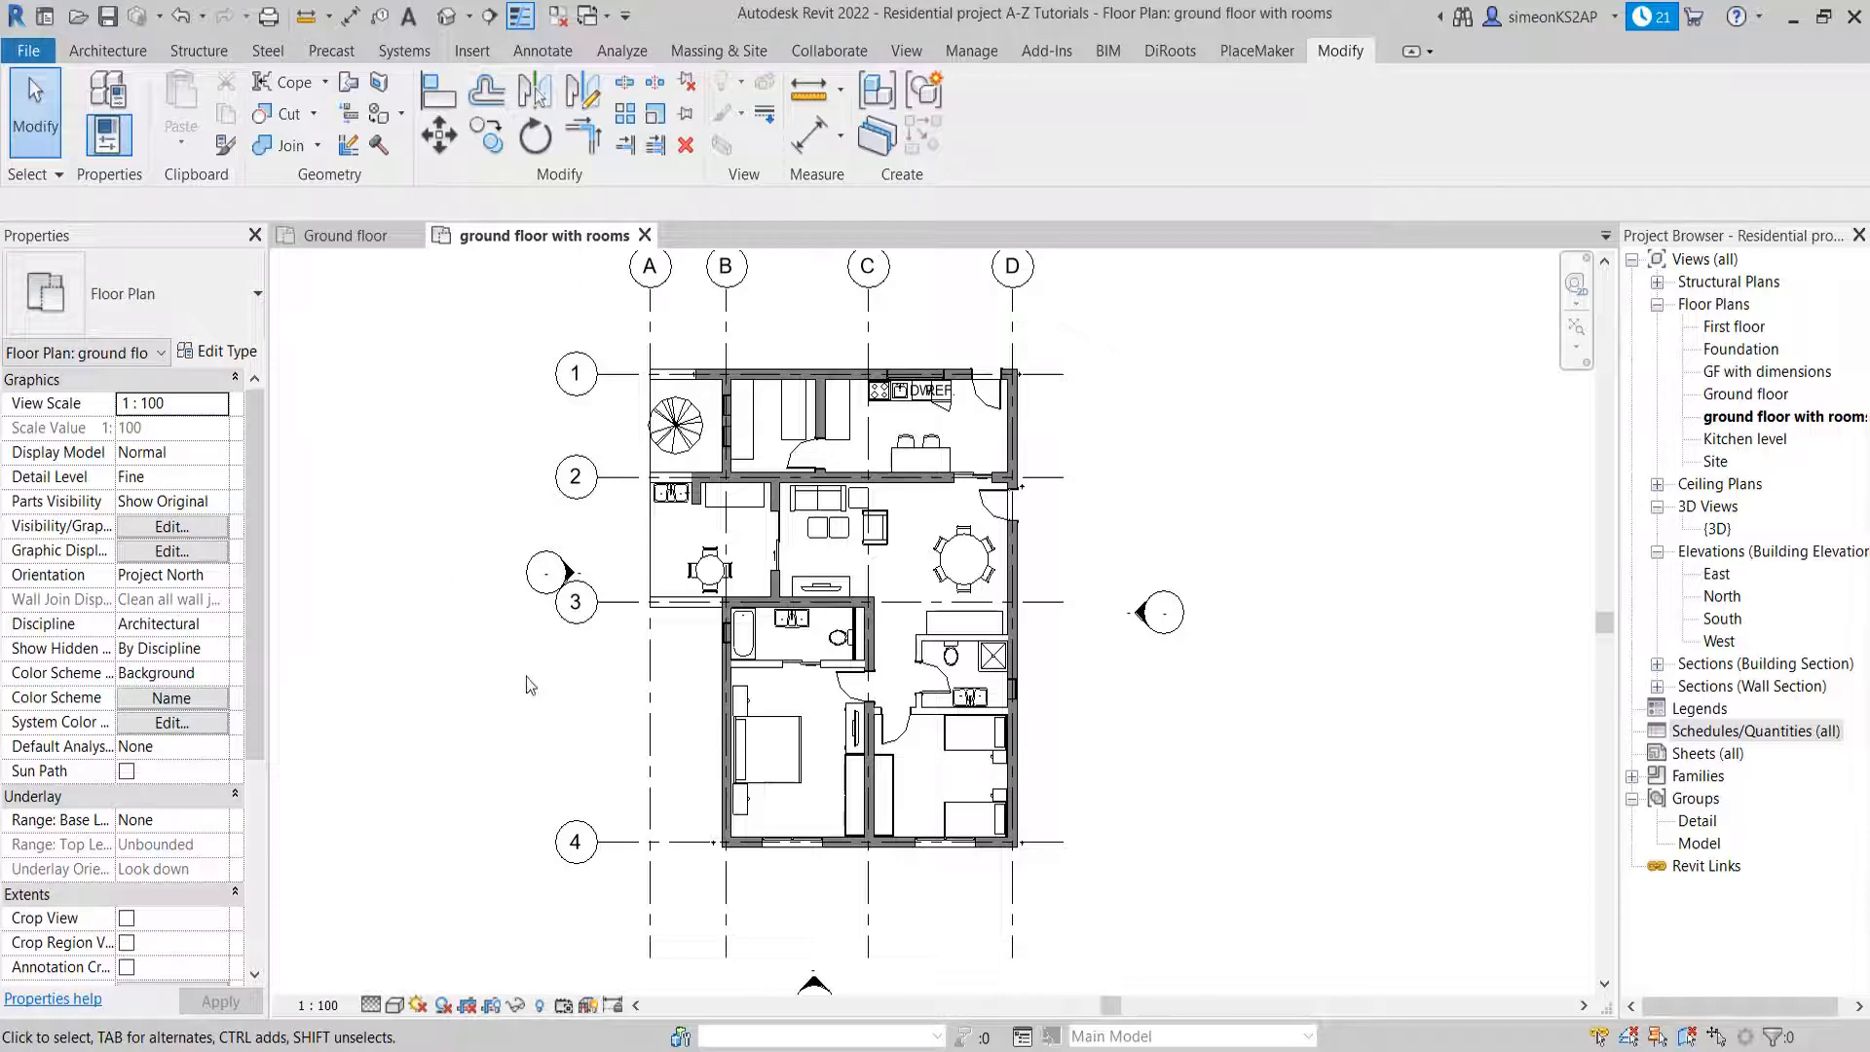
click(115, 51)
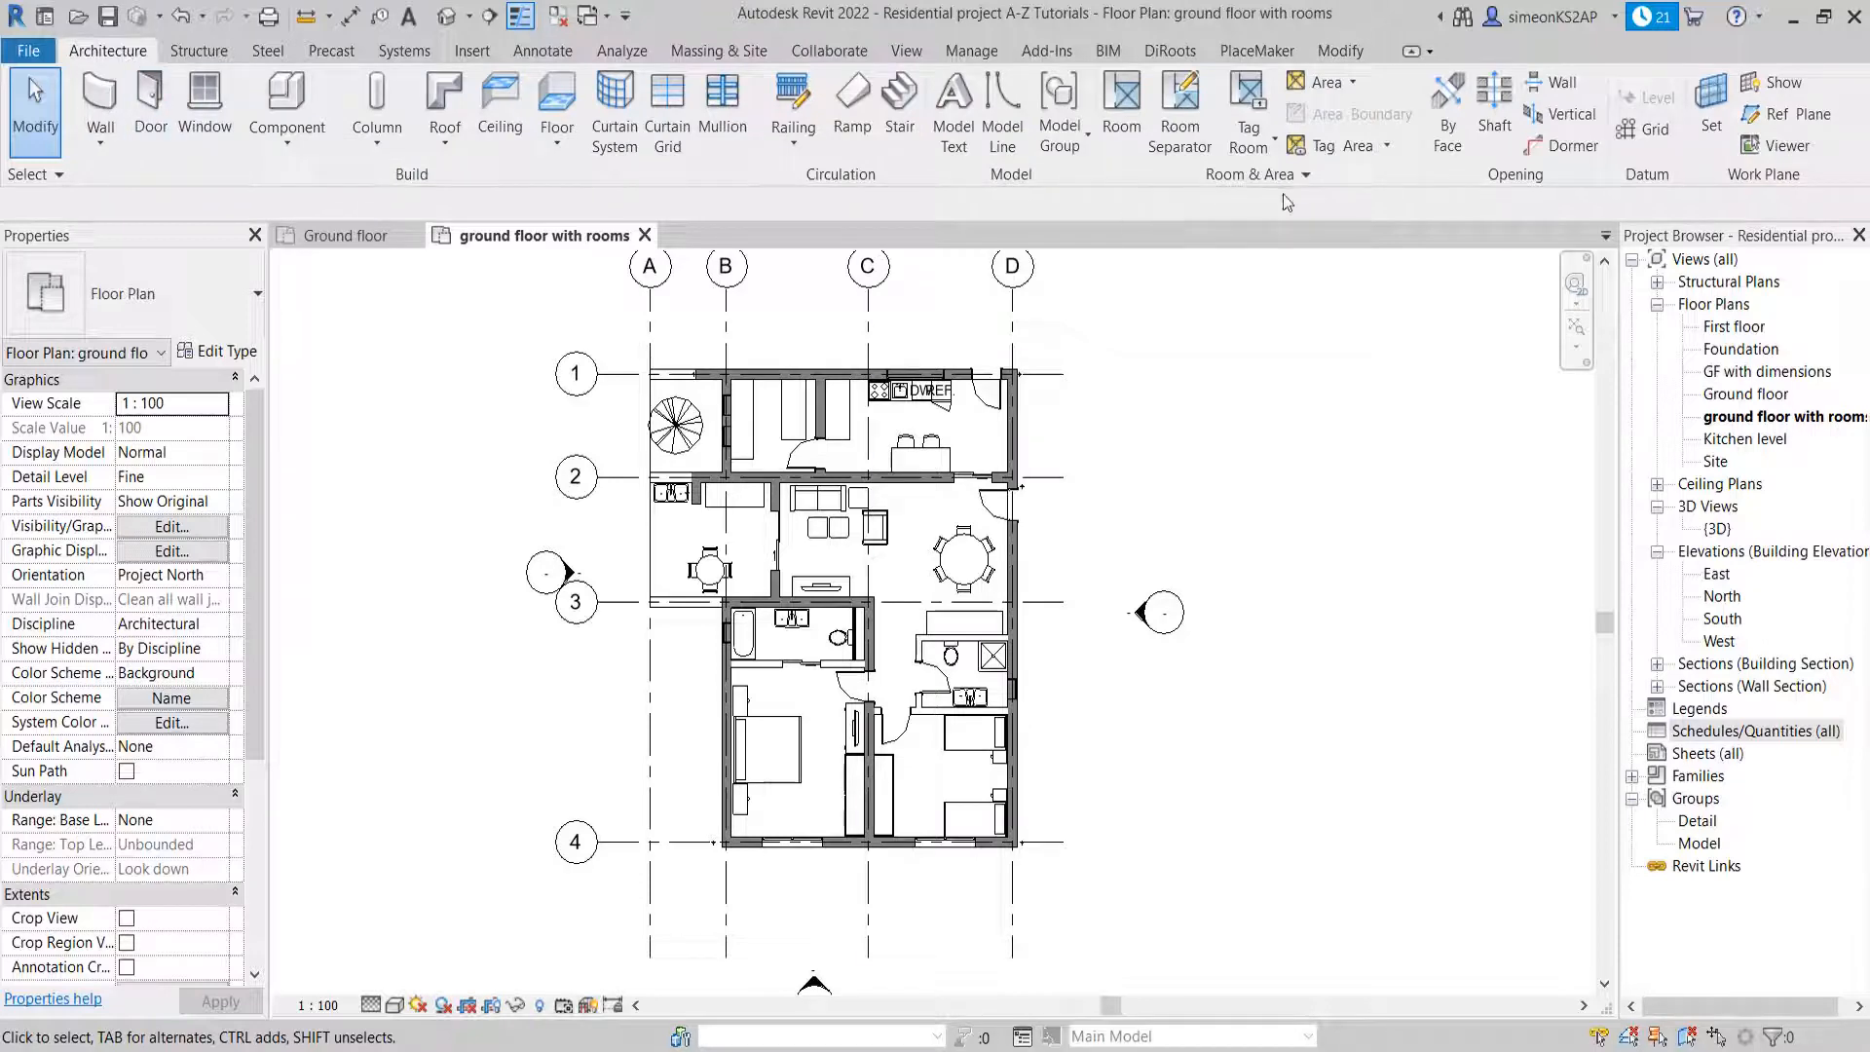
click(1125, 112)
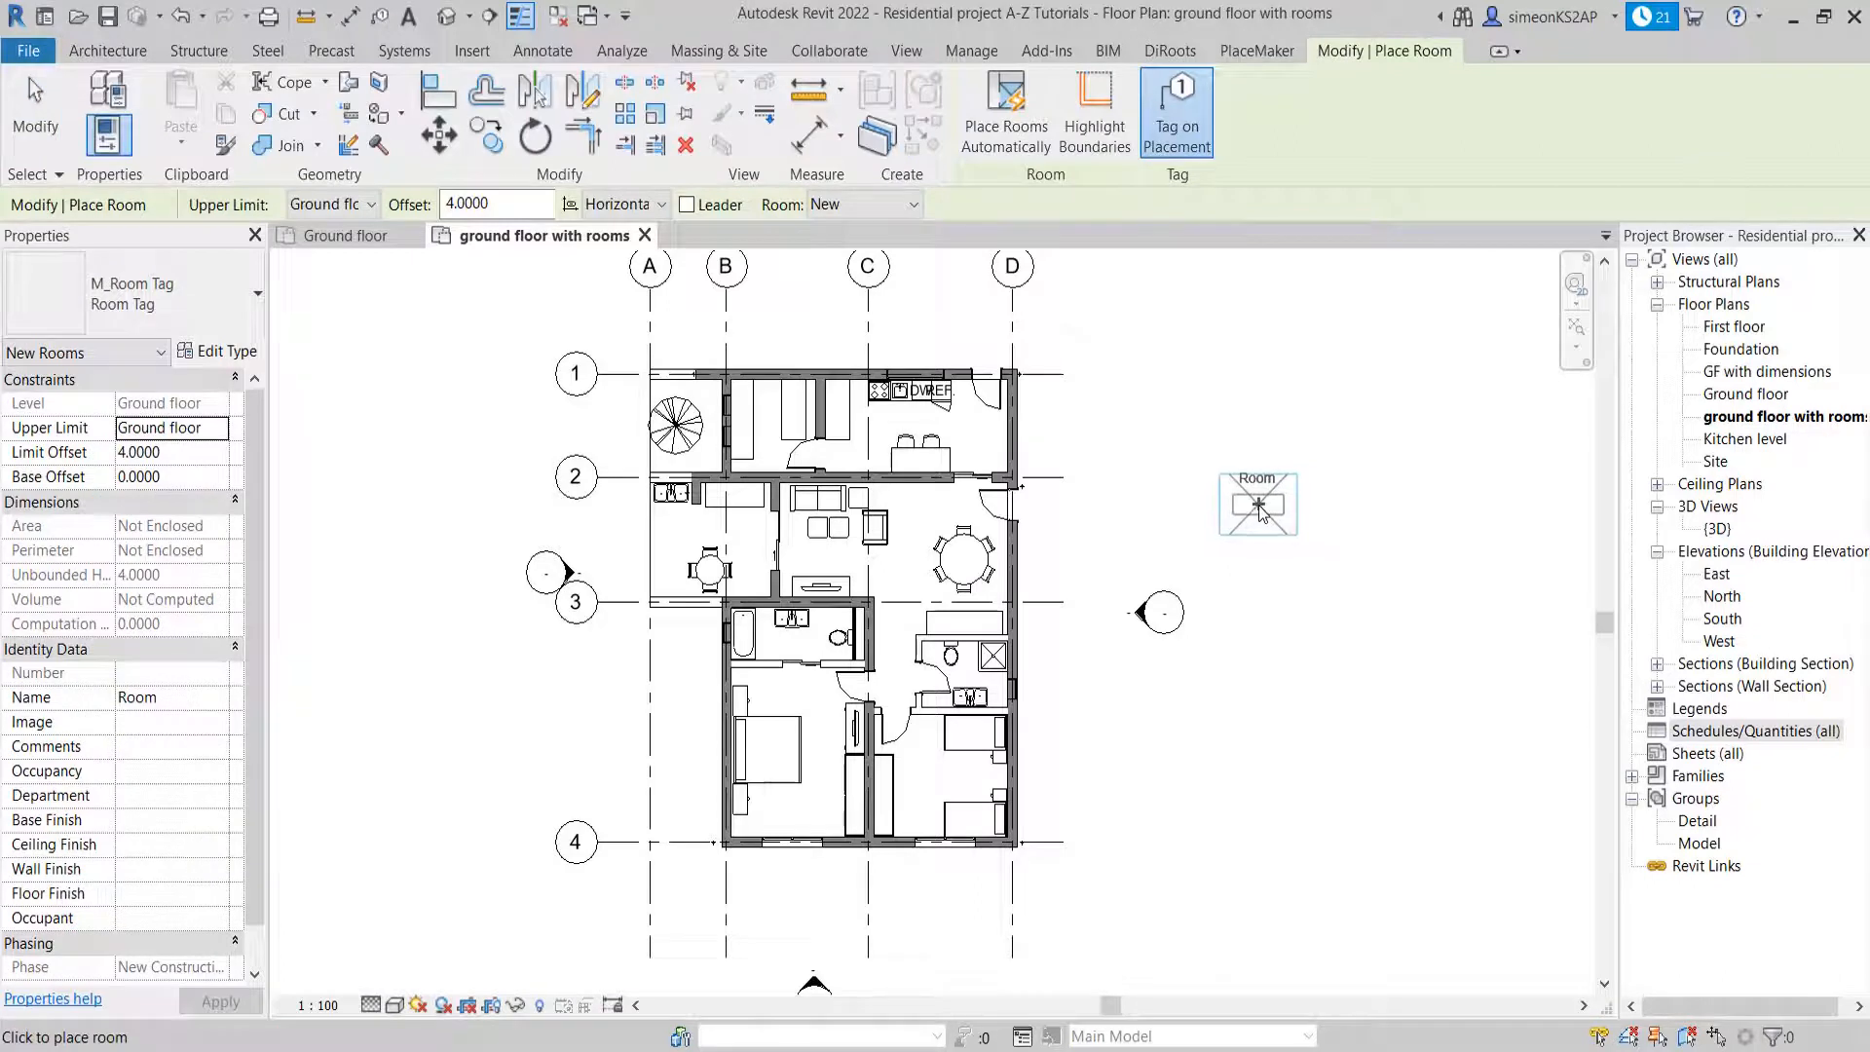
middle_drag(1190, 438, 1147, 471)
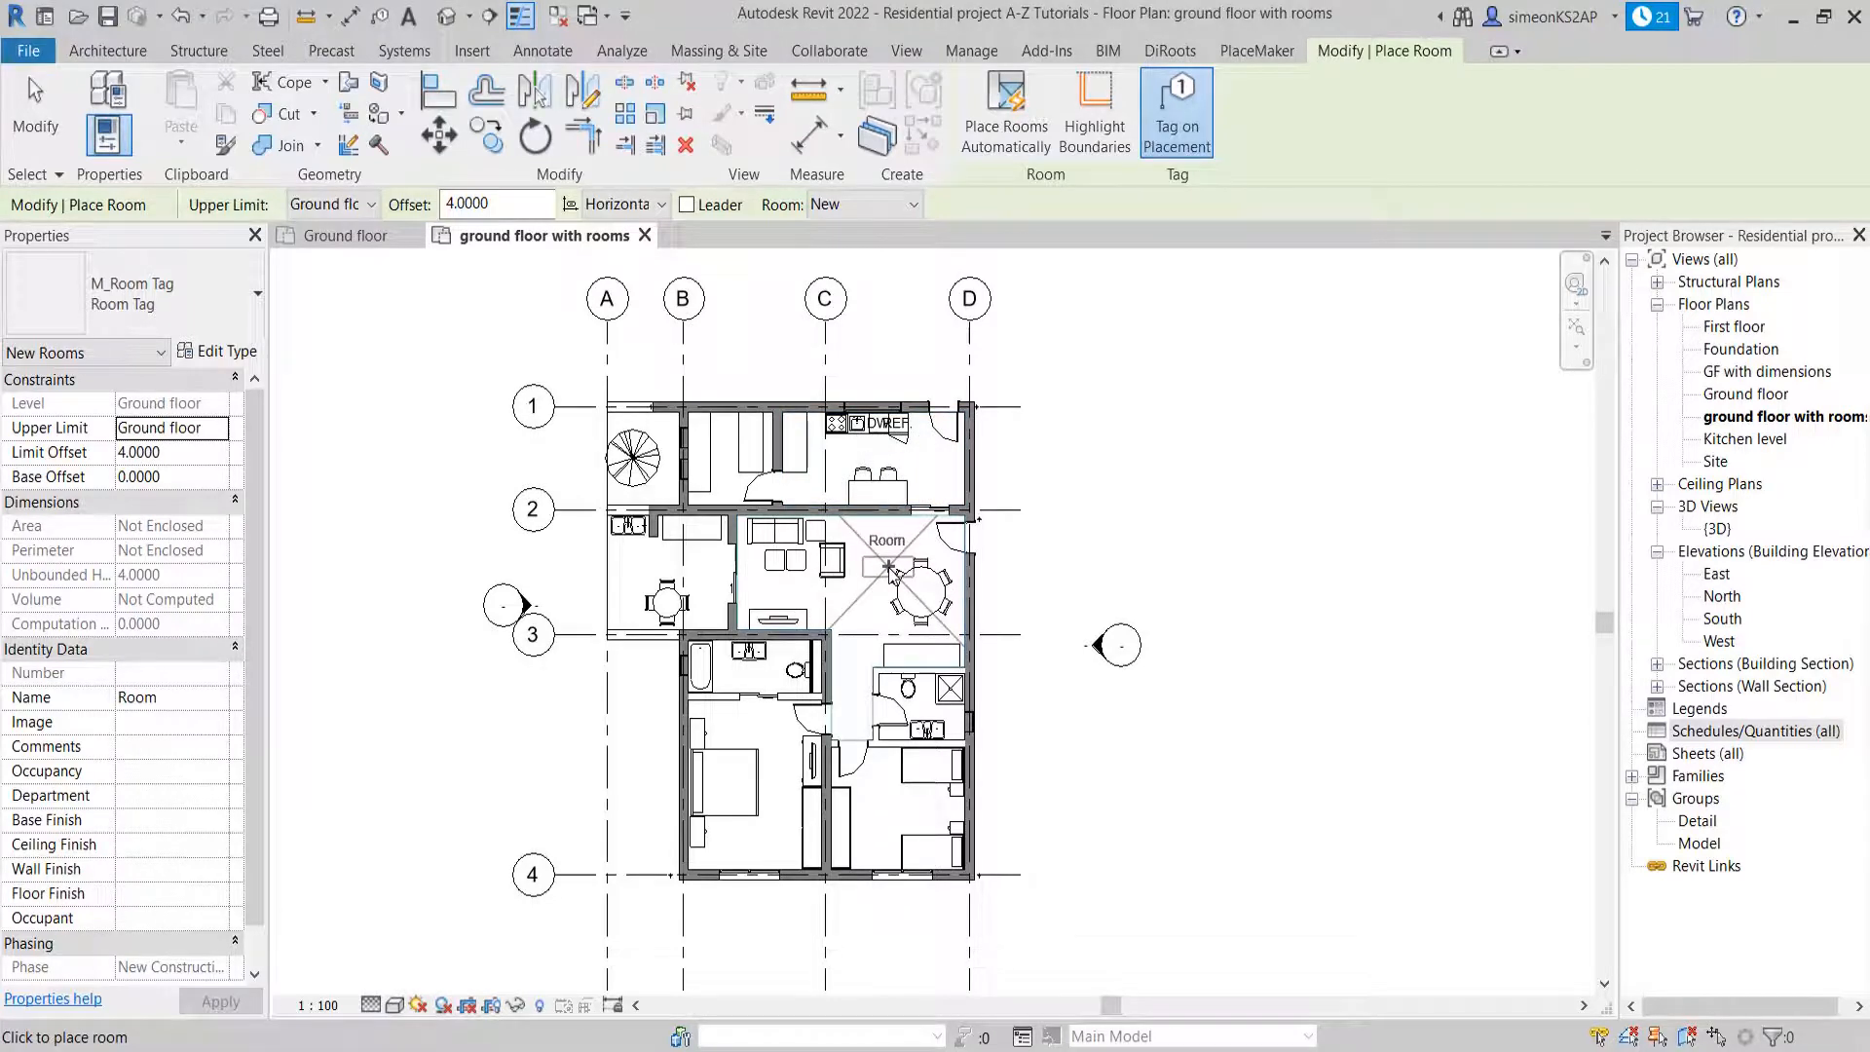
scroll(894, 574, up, 3)
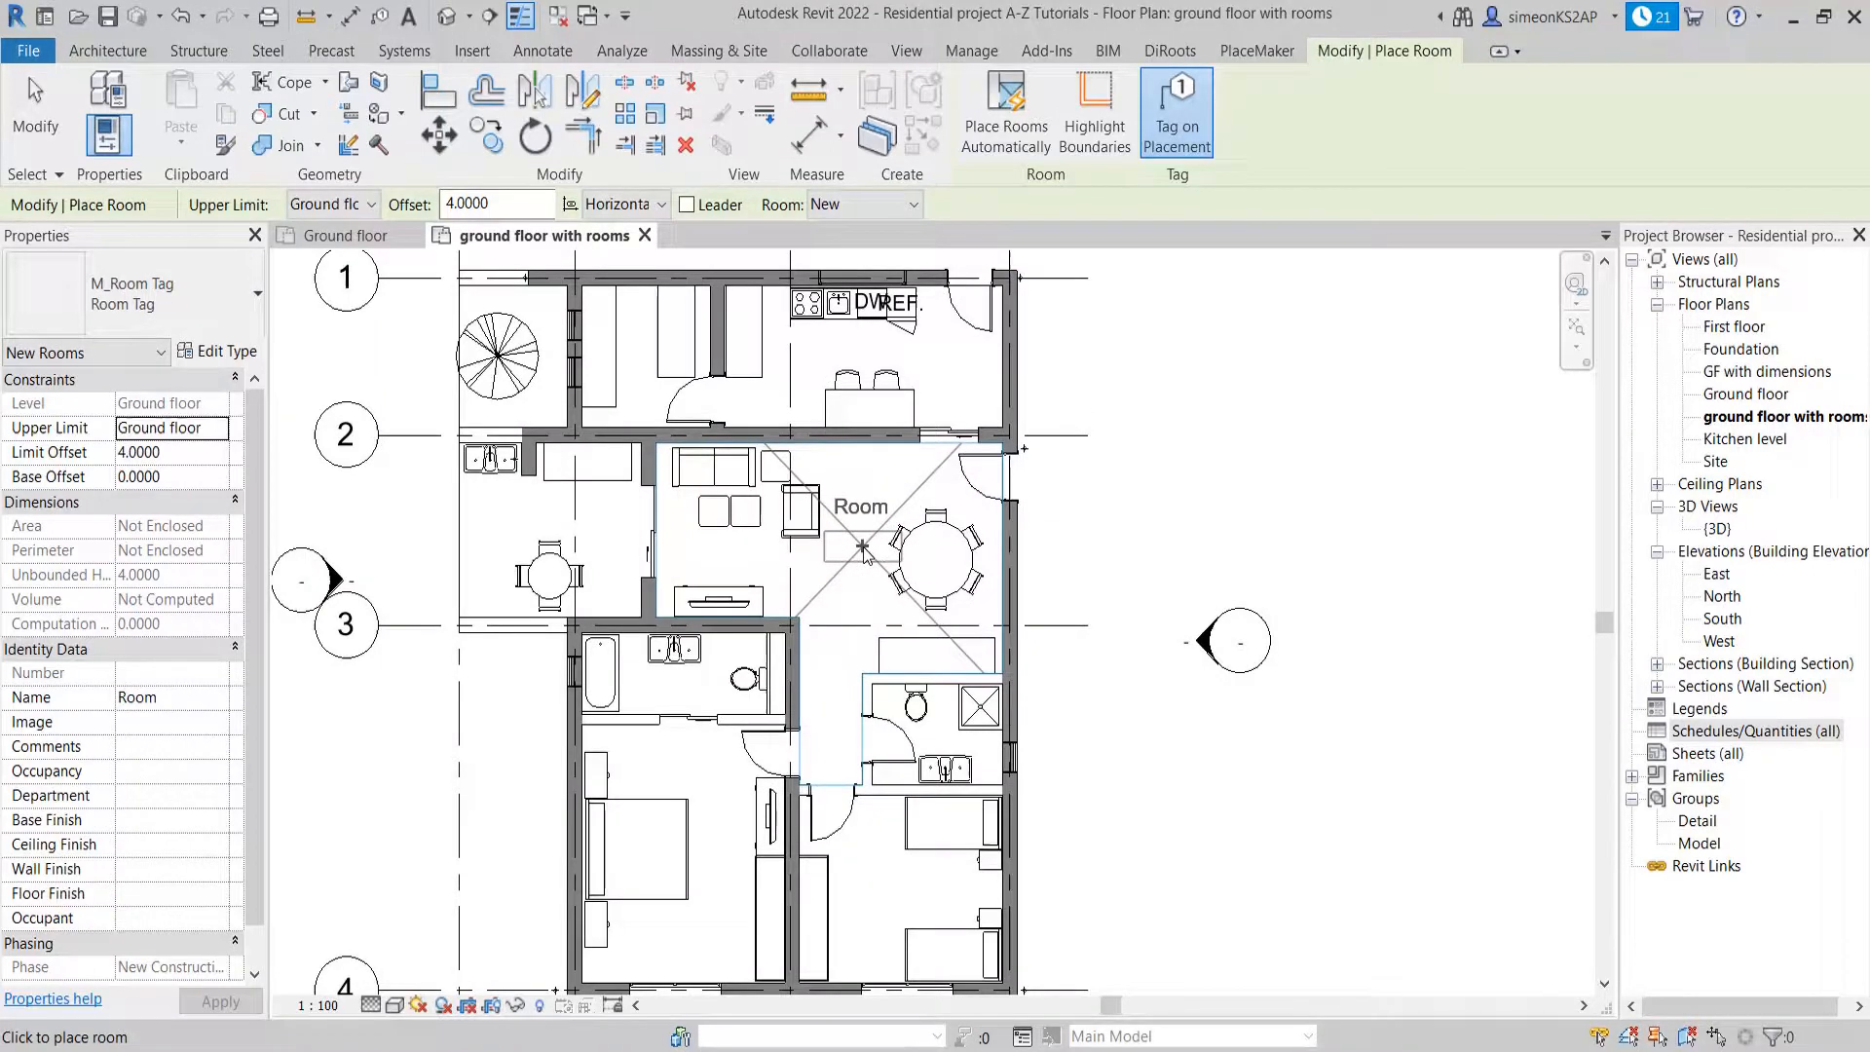
click(863, 547)
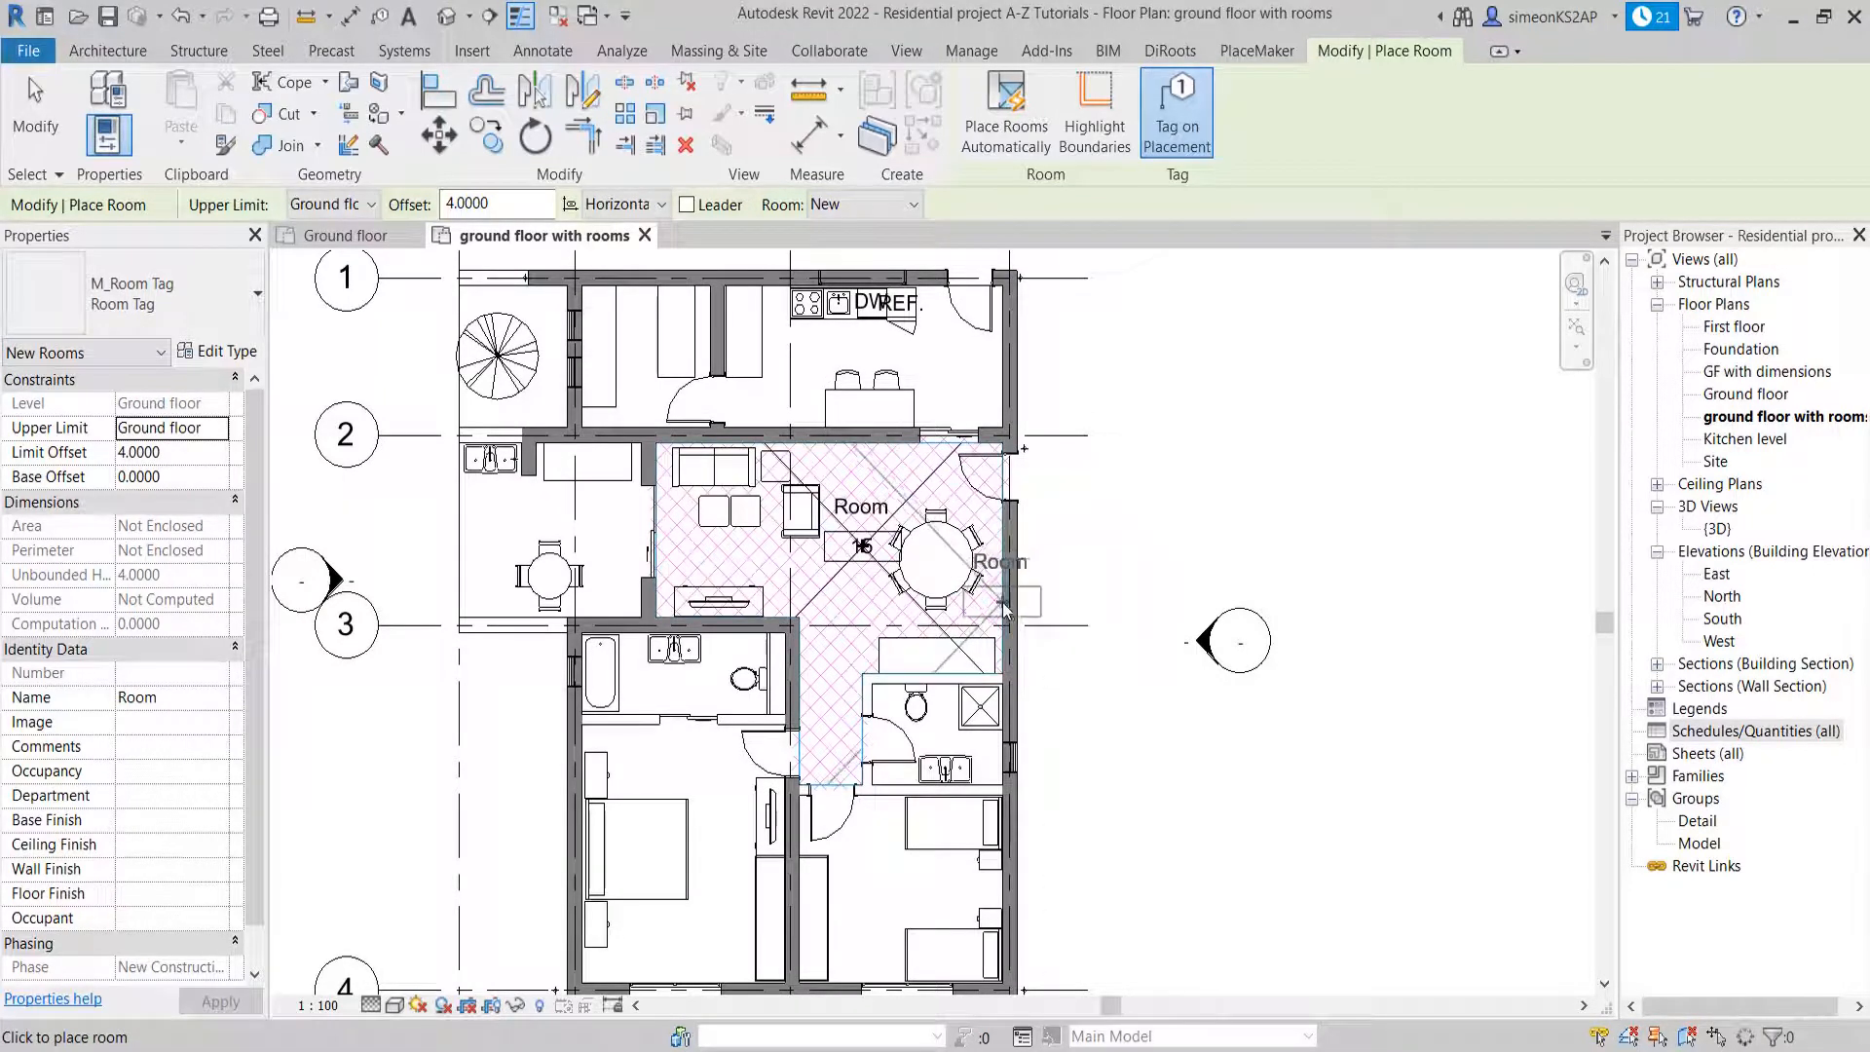
right_click(1150, 480)
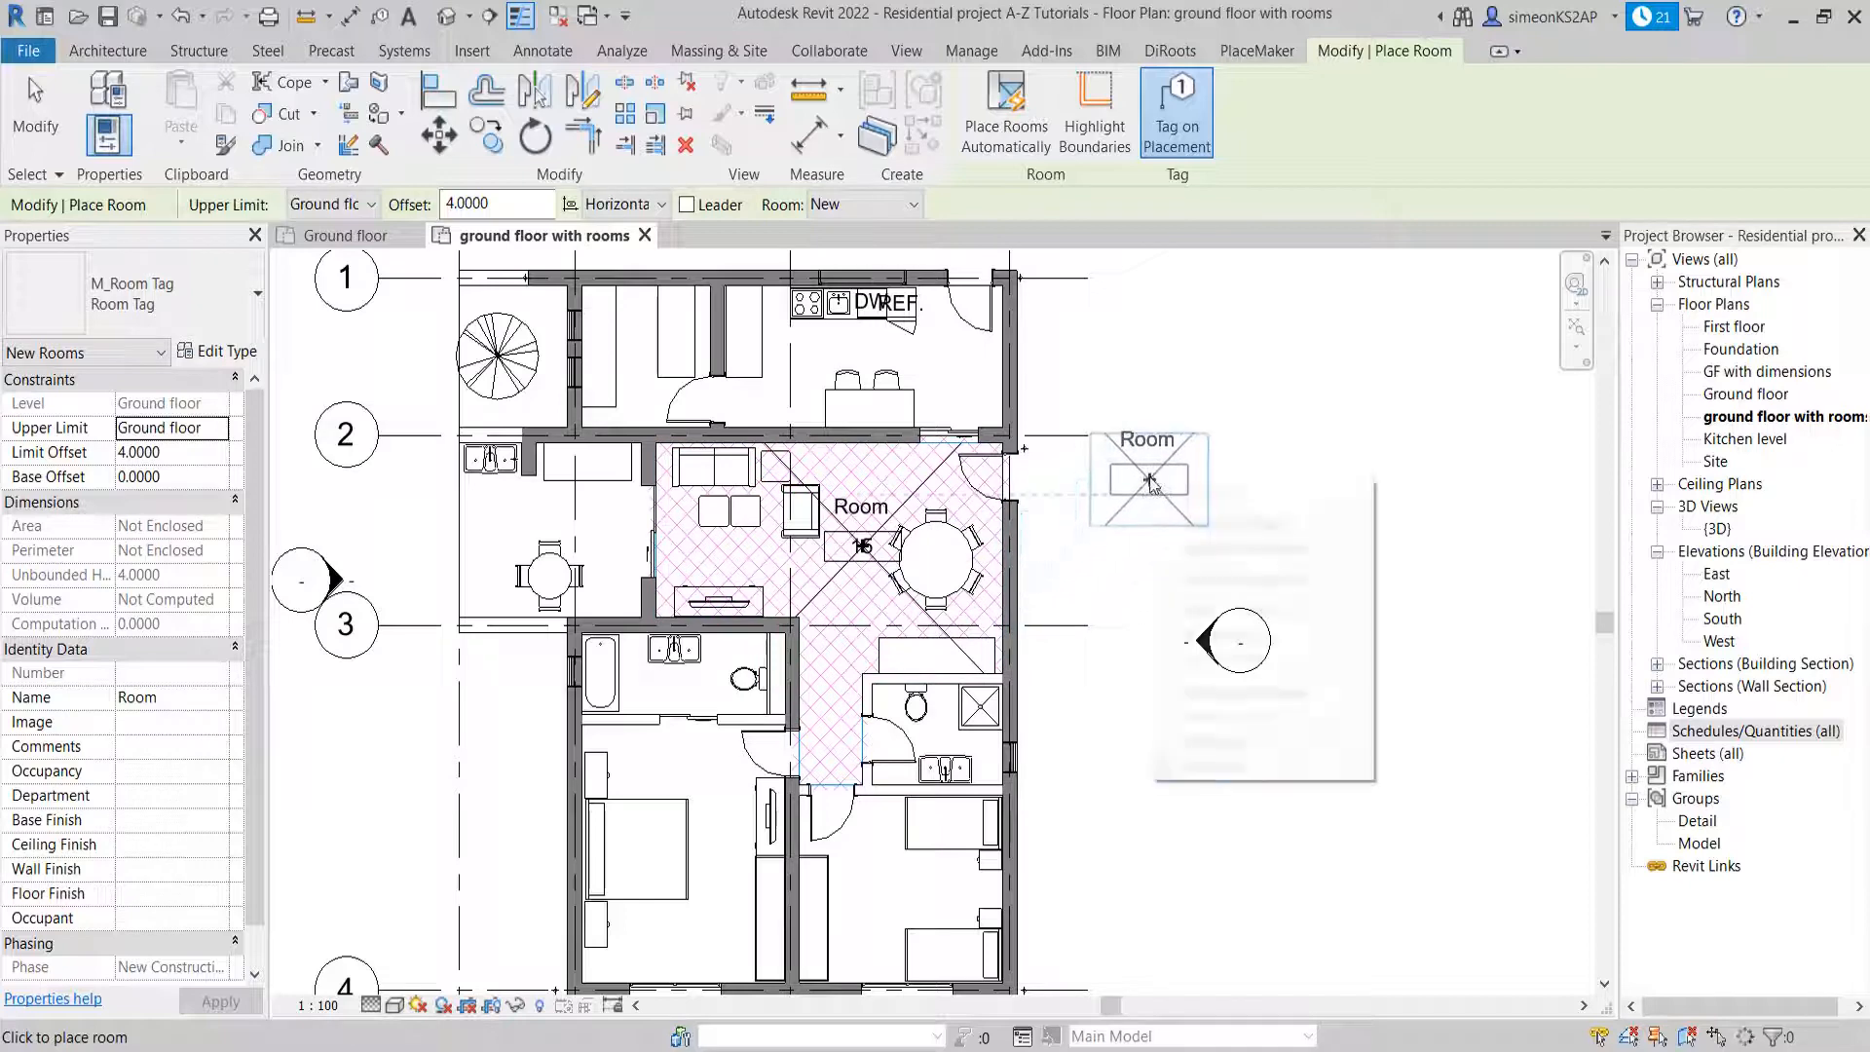
click(1214, 495)
right_click(1174, 460)
click(1212, 469)
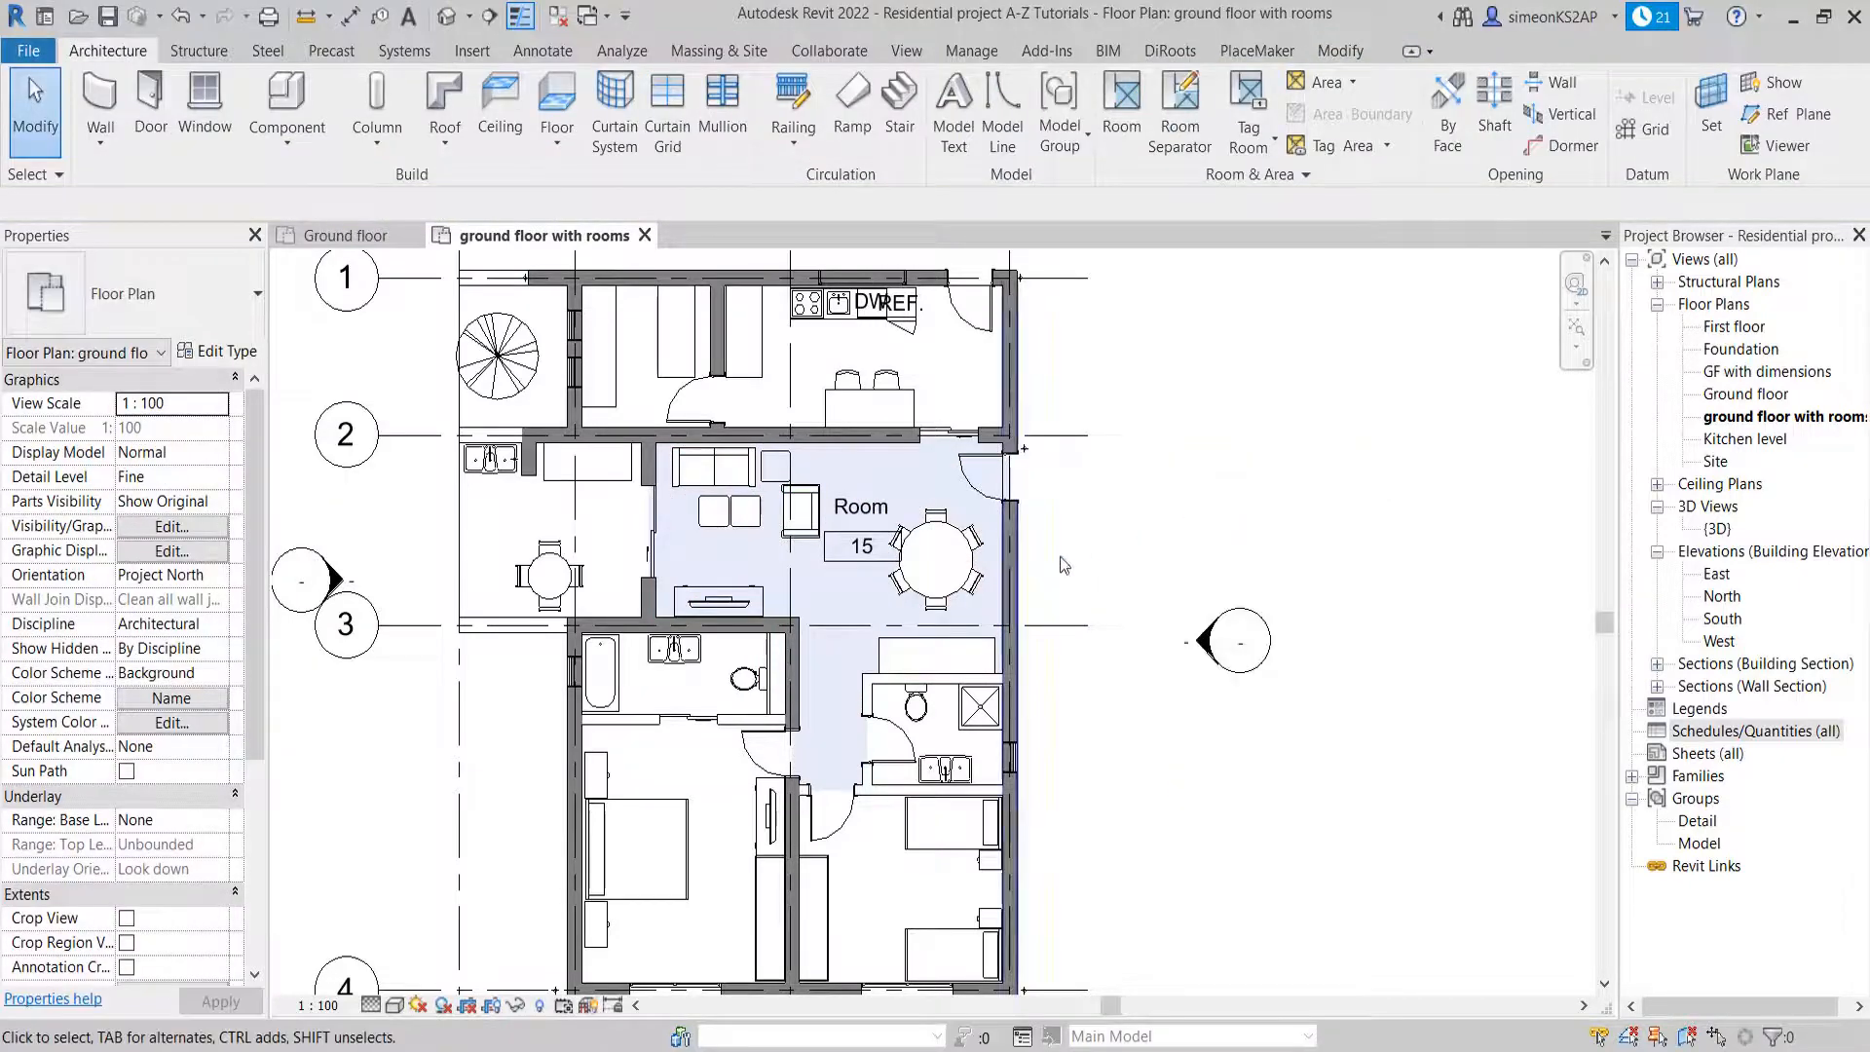
Delete the room placed in the living and dining area
click(828, 580)
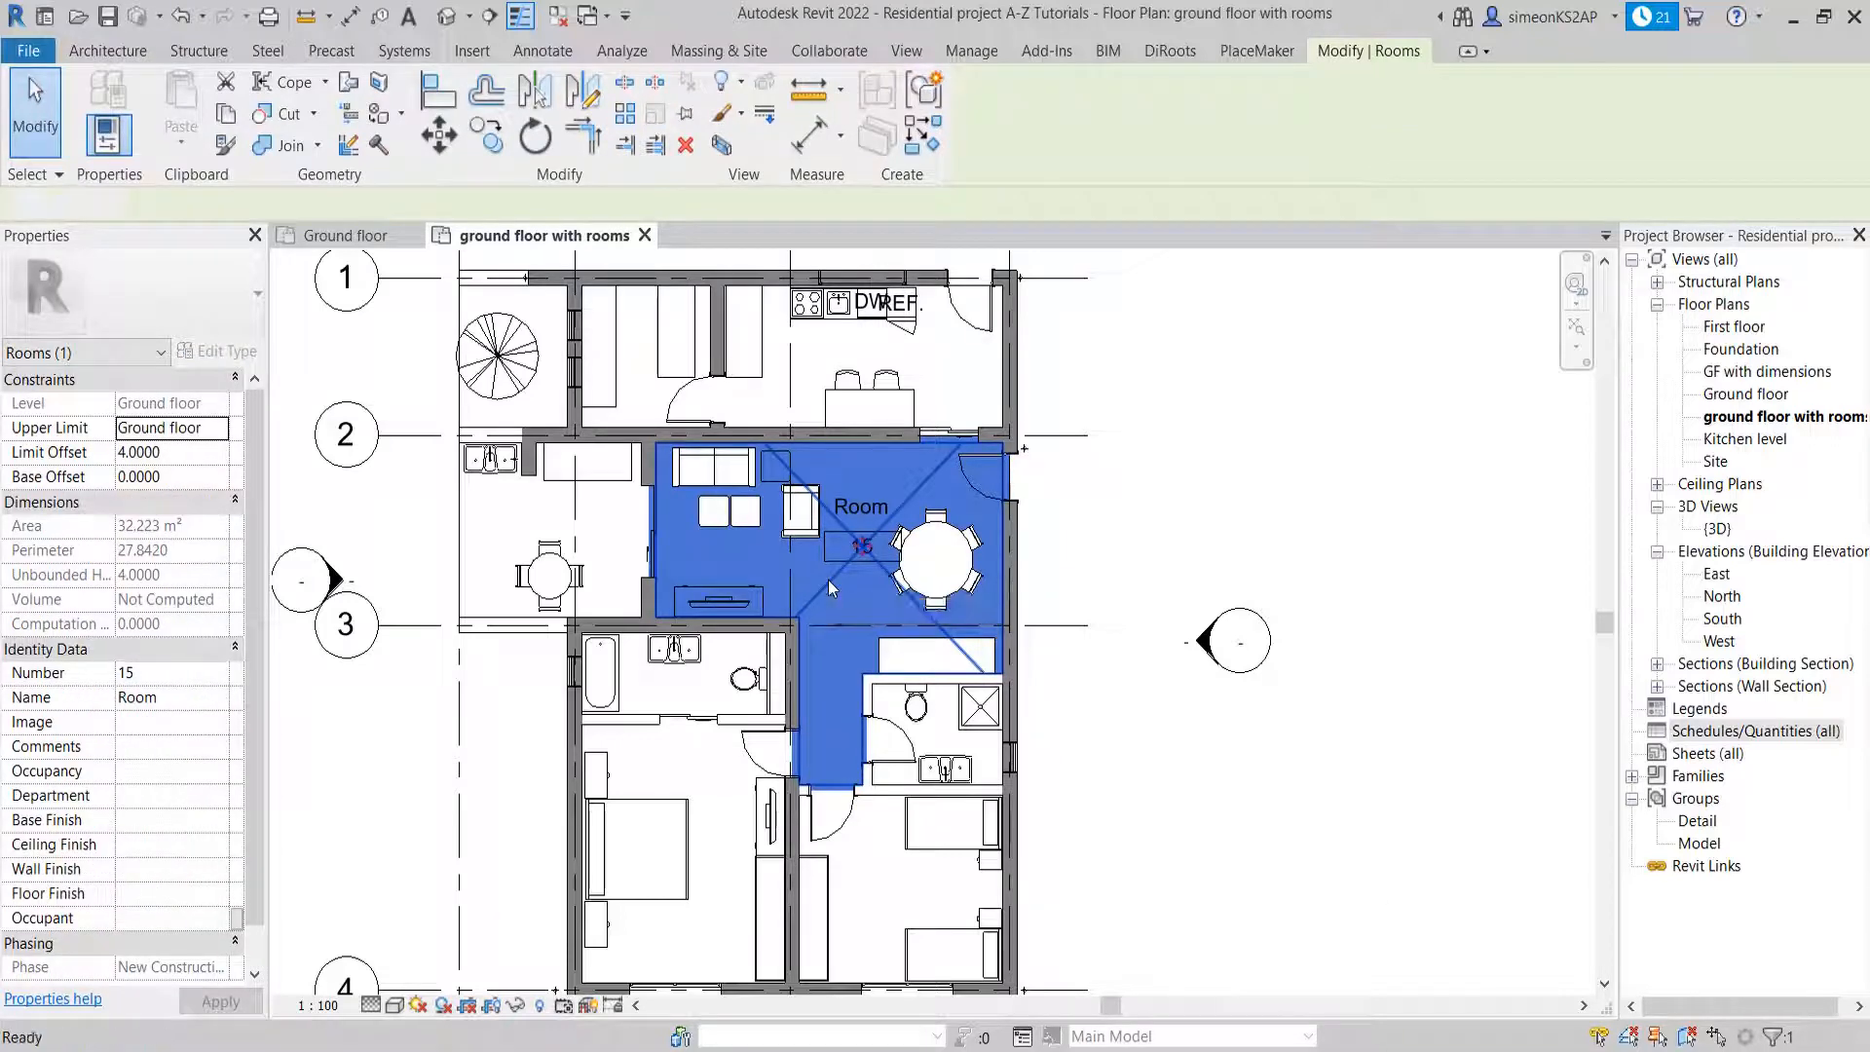
key(Delete)
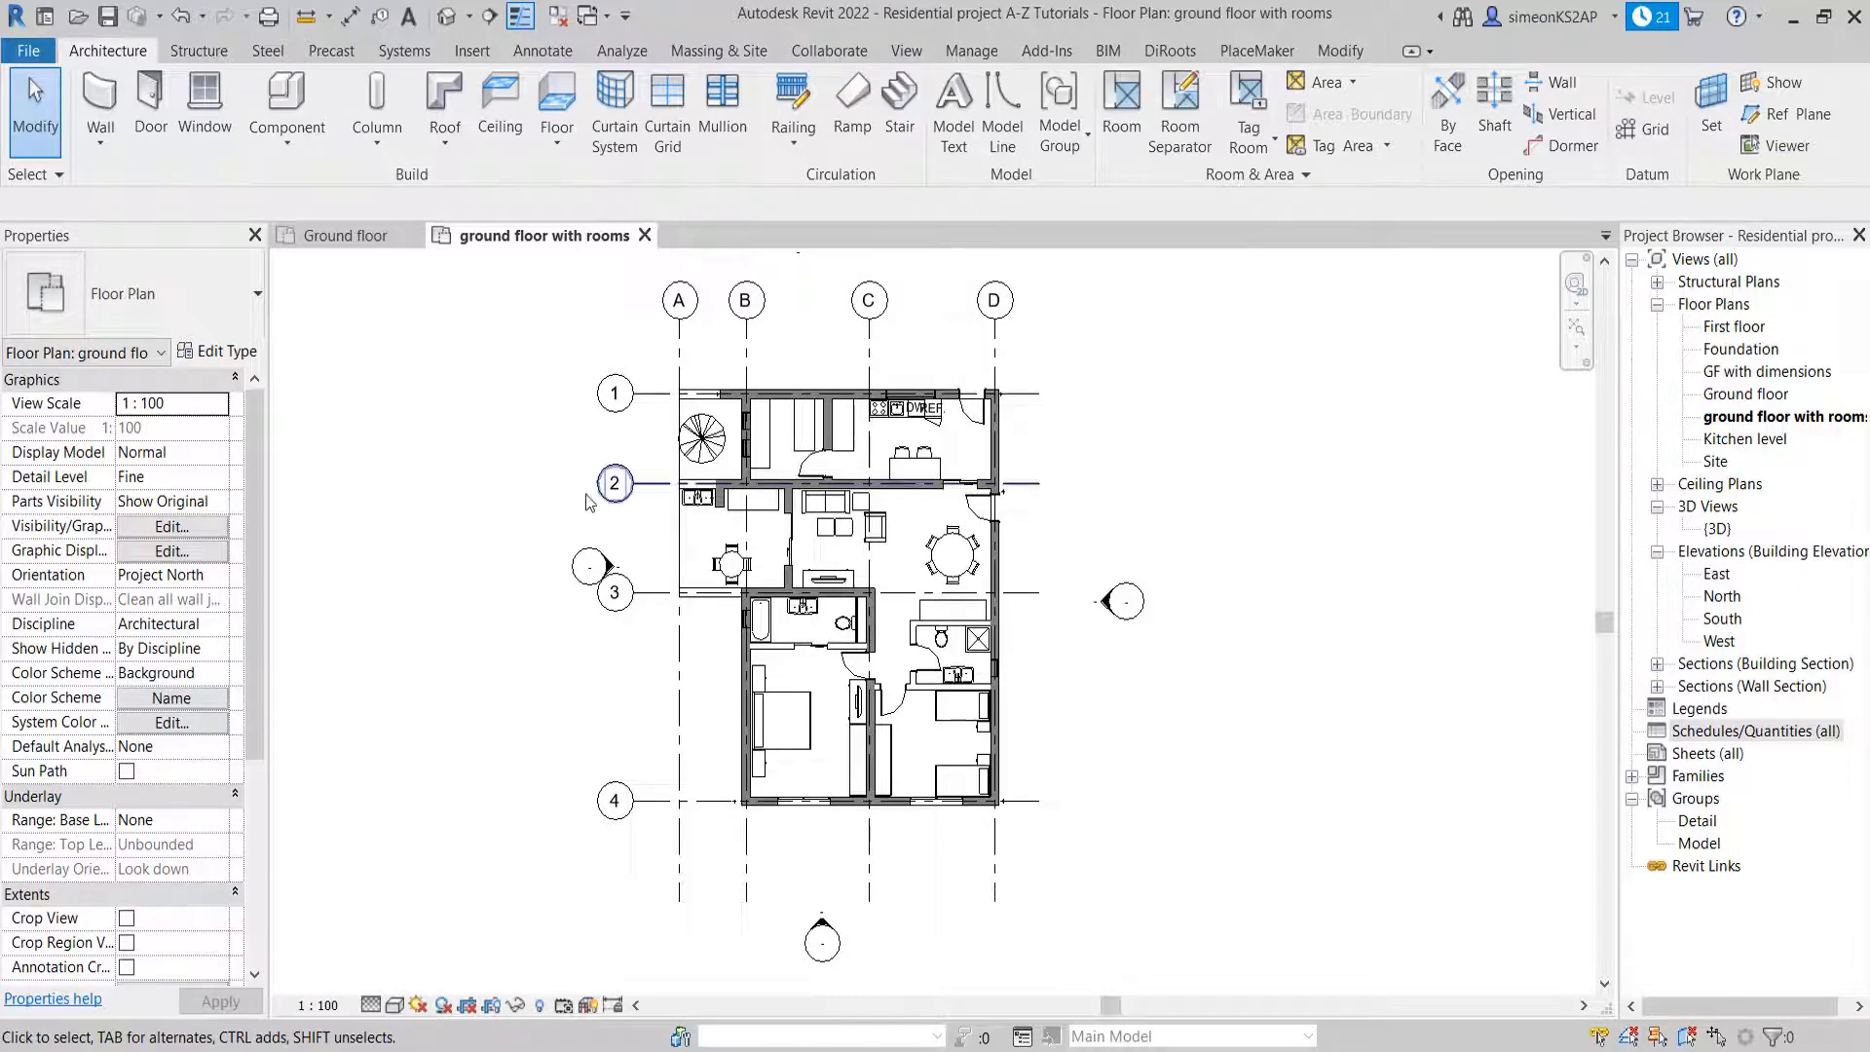
Place a tagged room in the kitchen between grids 1 and 2, and exit the Room command
click(1125, 119)
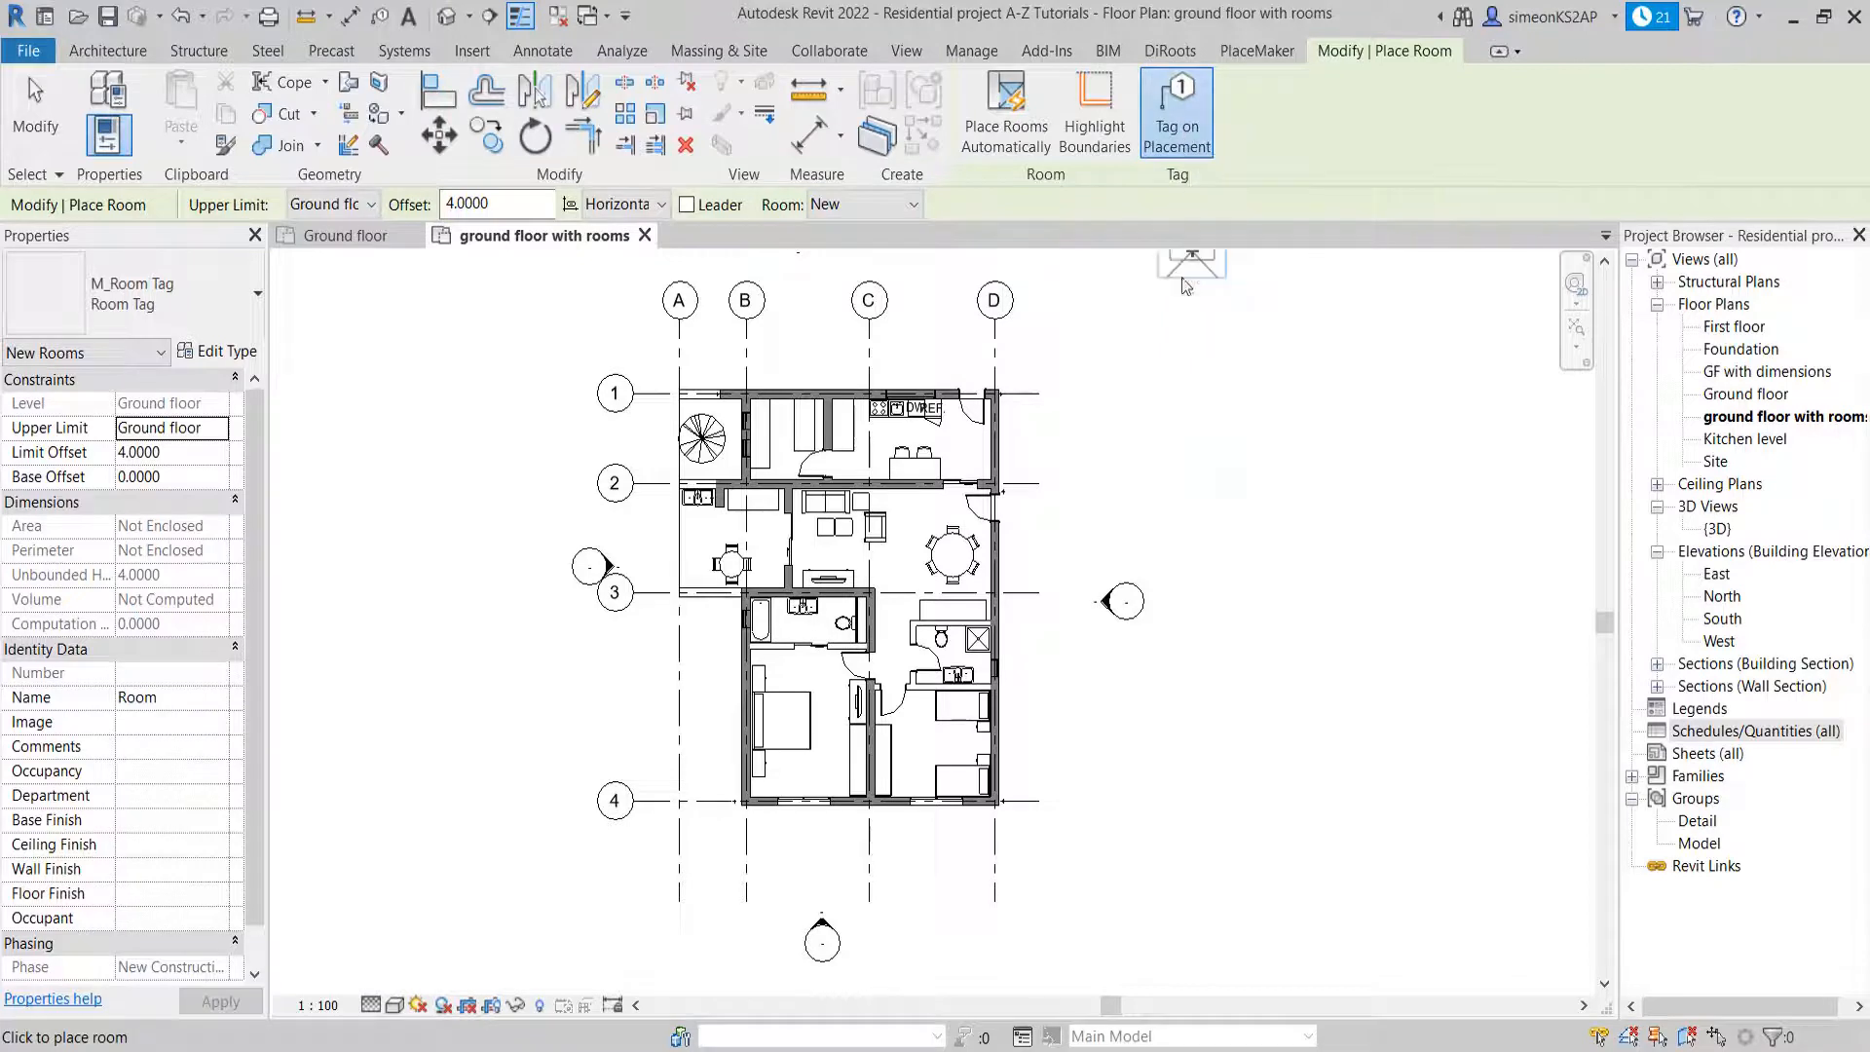
scroll(1161, 446, up, 1)
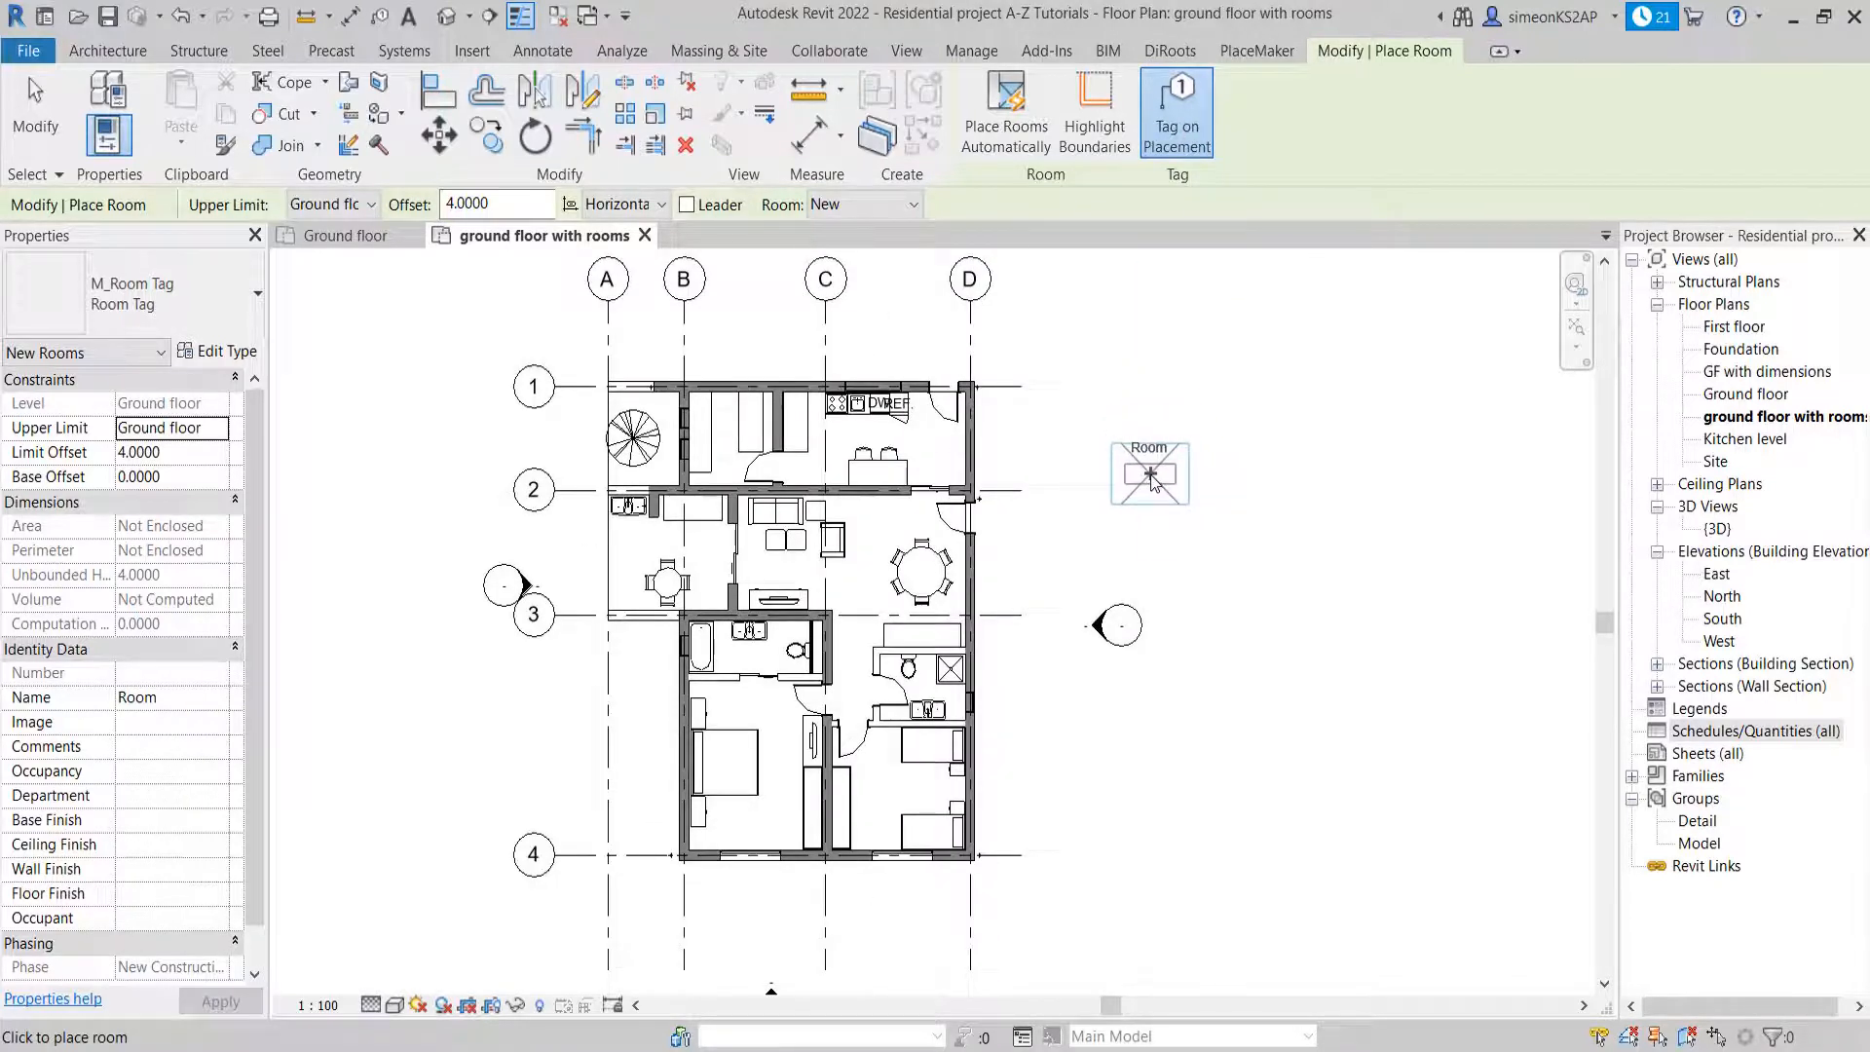
scroll(1151, 478, up, 1)
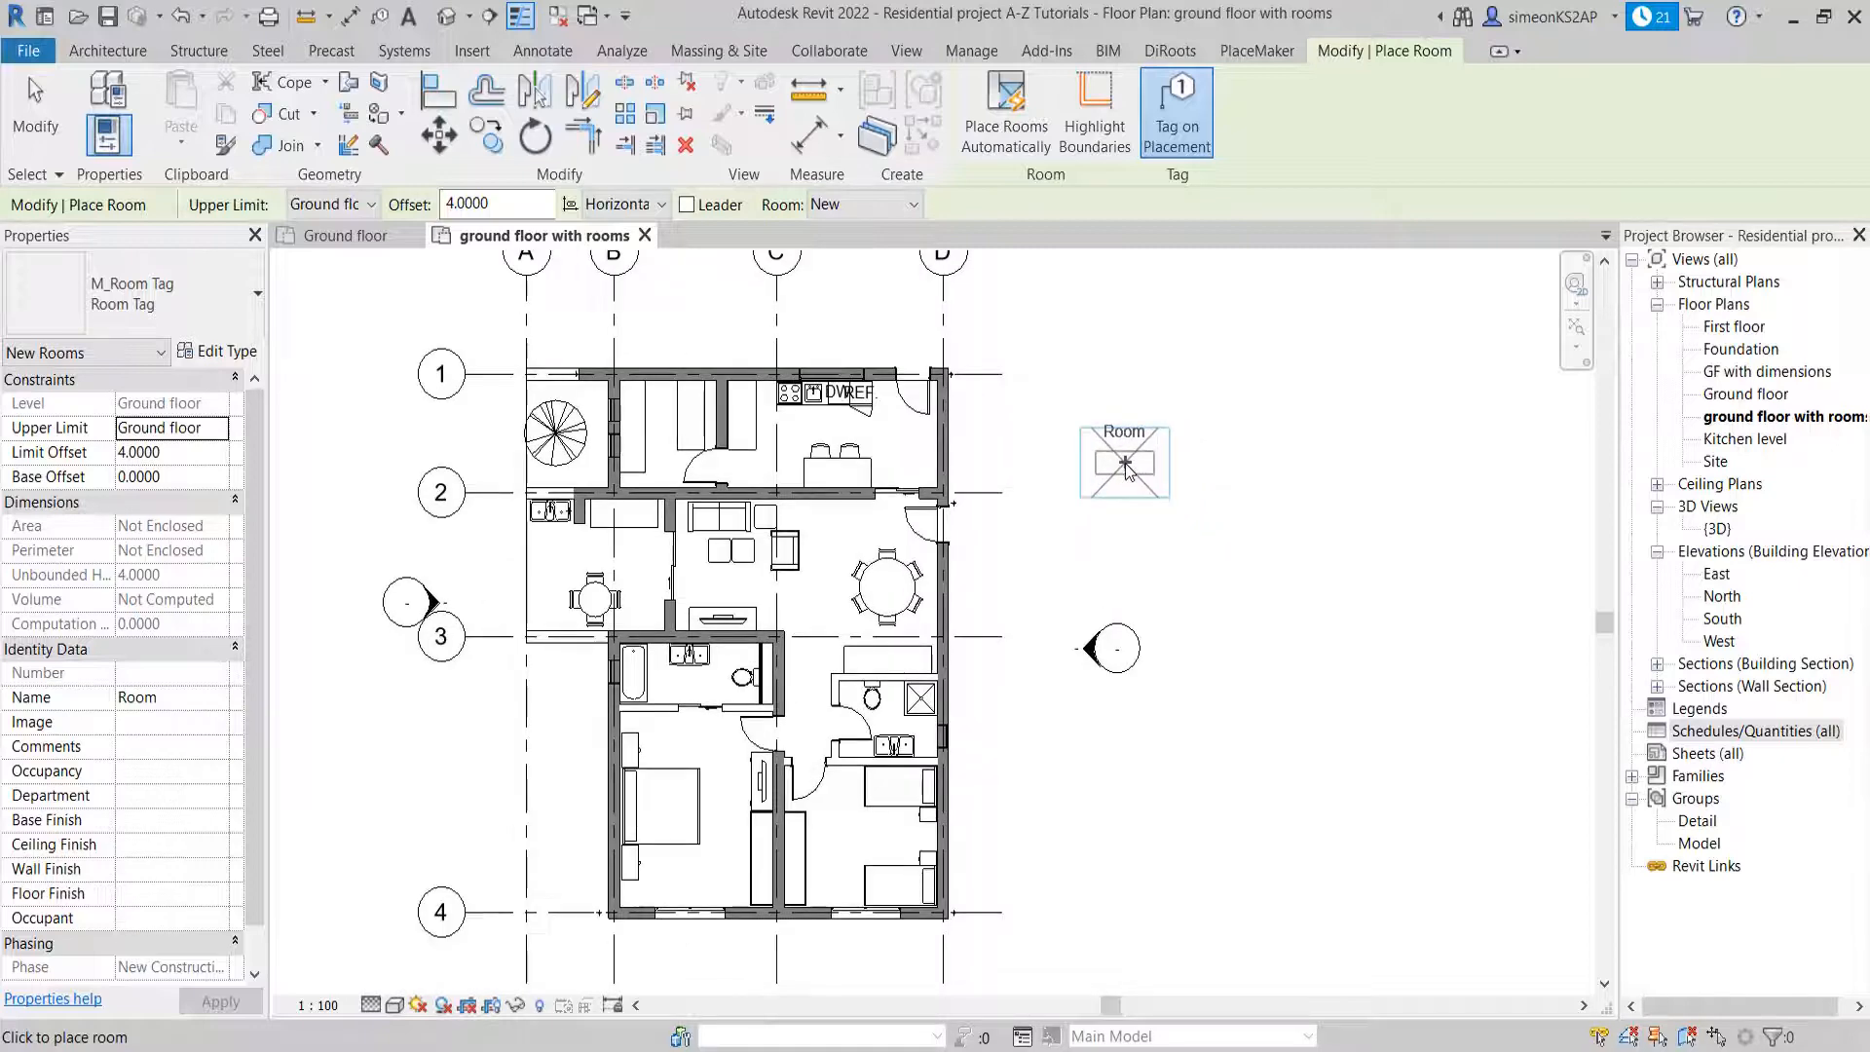
scroll(889, 447, up, 2)
scroll(889, 447, down, 1)
middle_drag(889, 447, 1007, 458)
click(961, 441)
right_click(1125, 446)
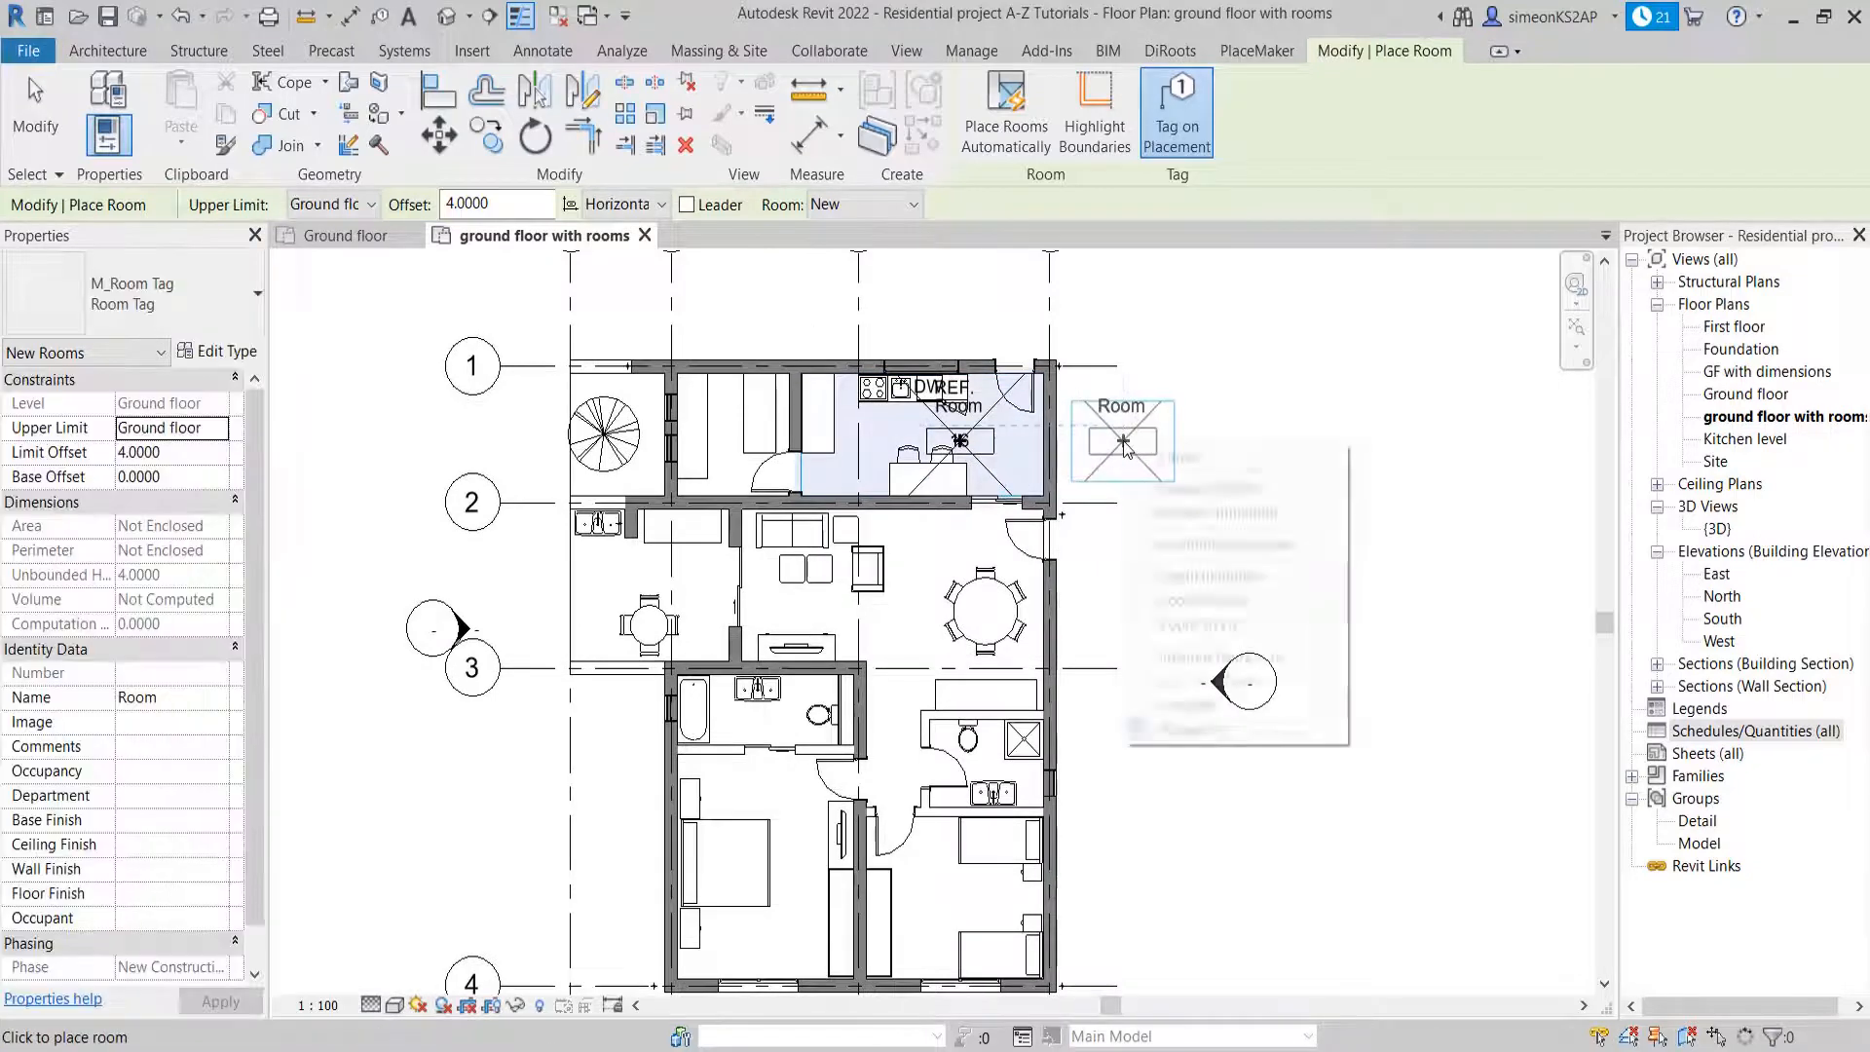
click(1159, 460)
scroll(976, 419, up, 5)
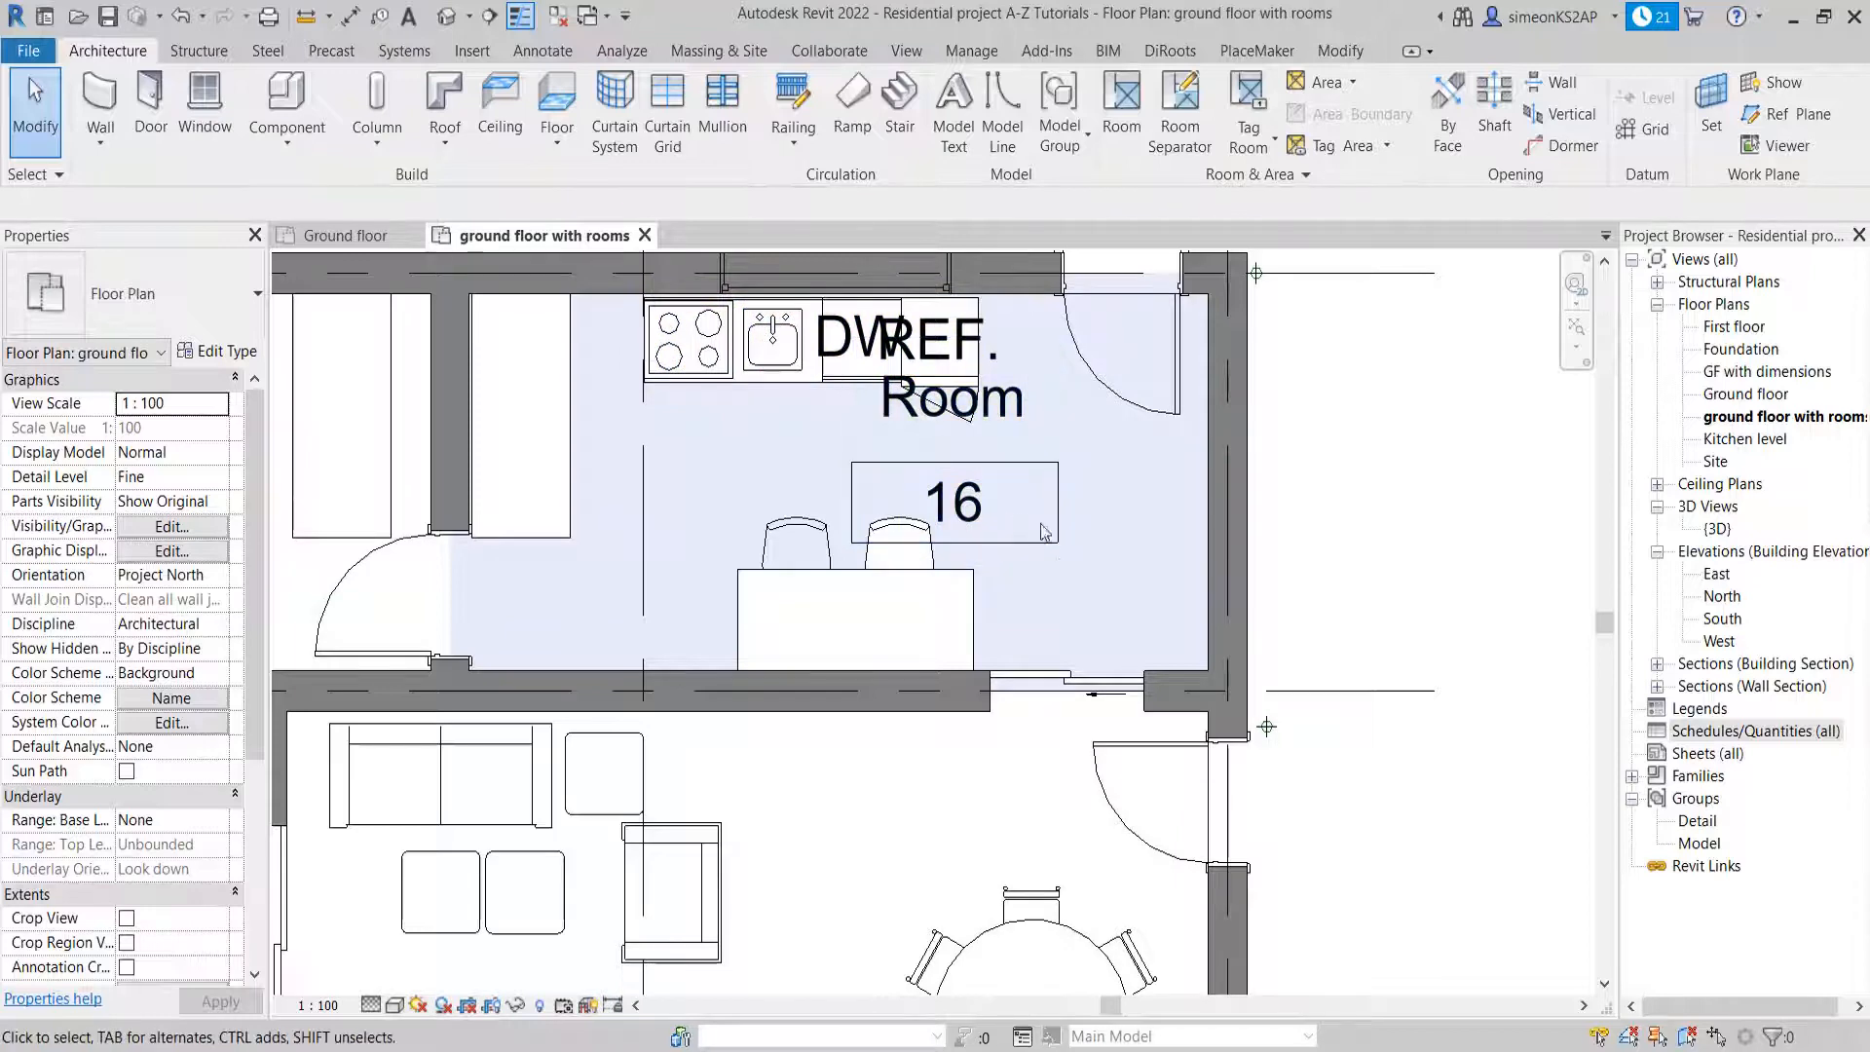
scroll(1007, 541, down, 6)
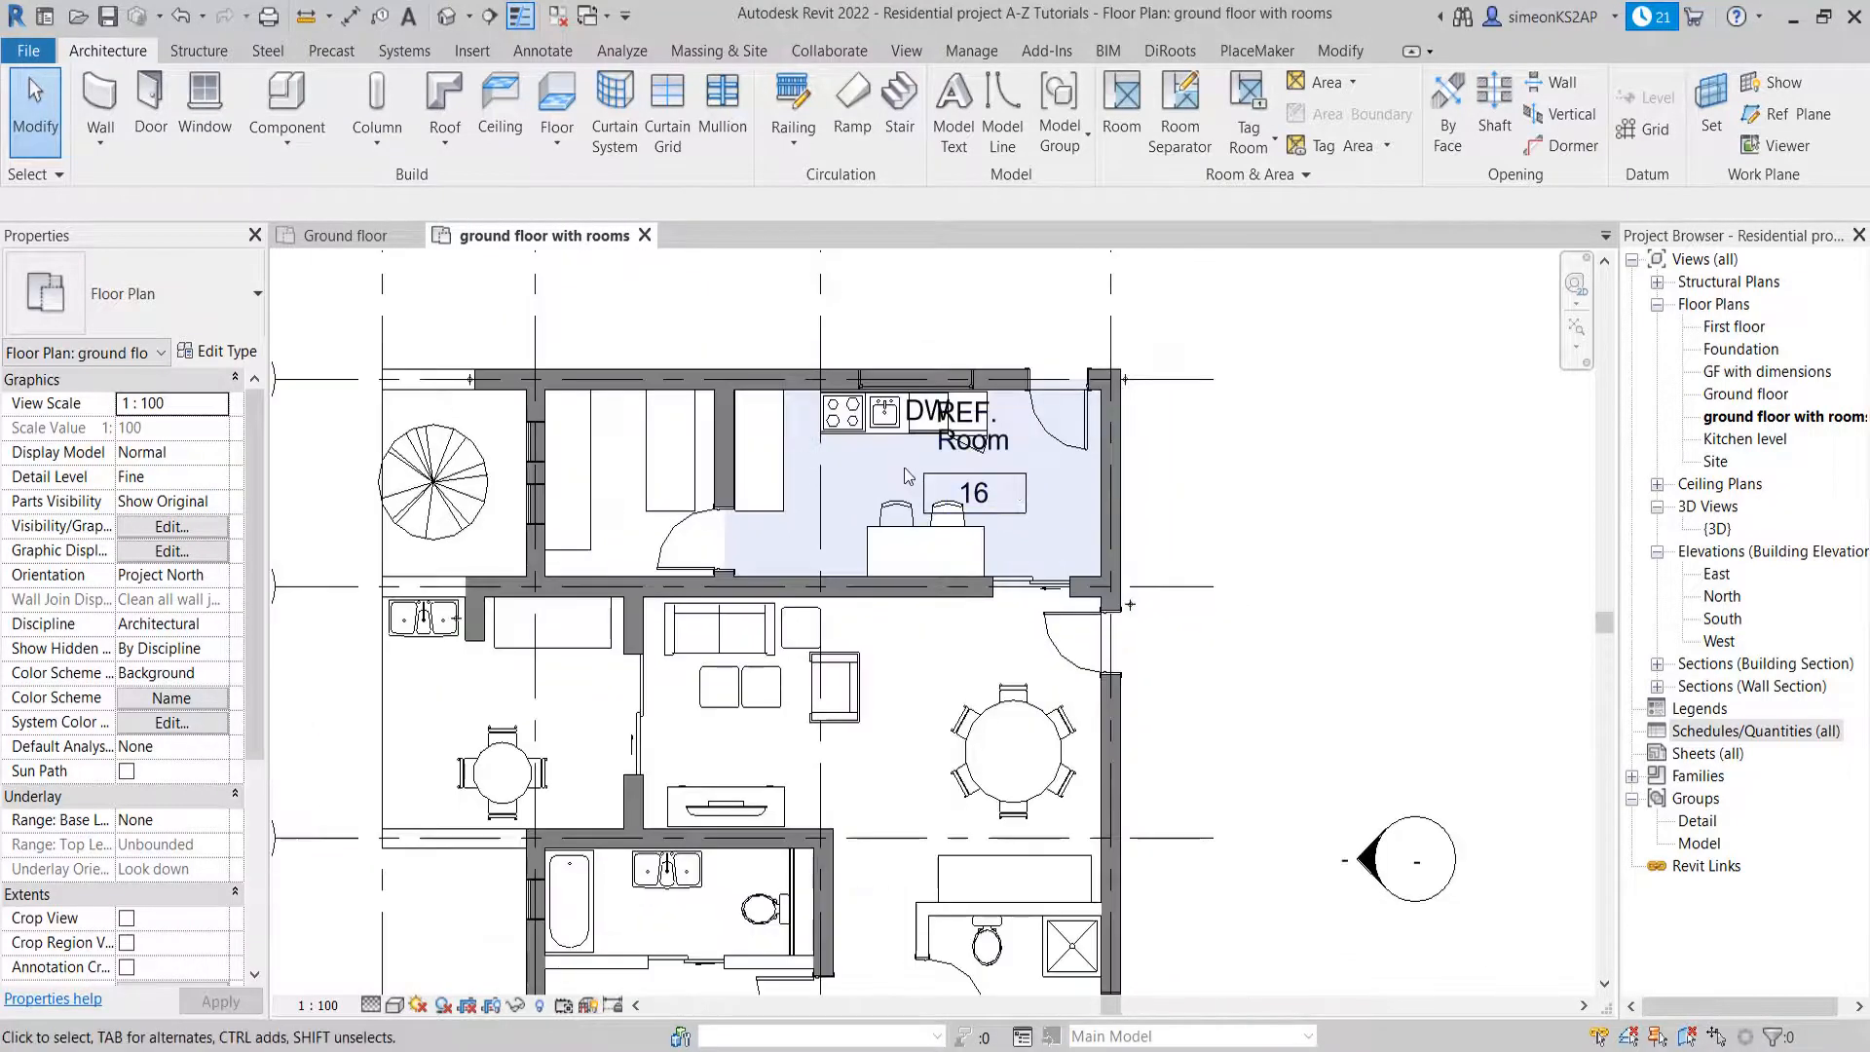
Delete the kitchen room from the plan and dismiss the warning
click(924, 492)
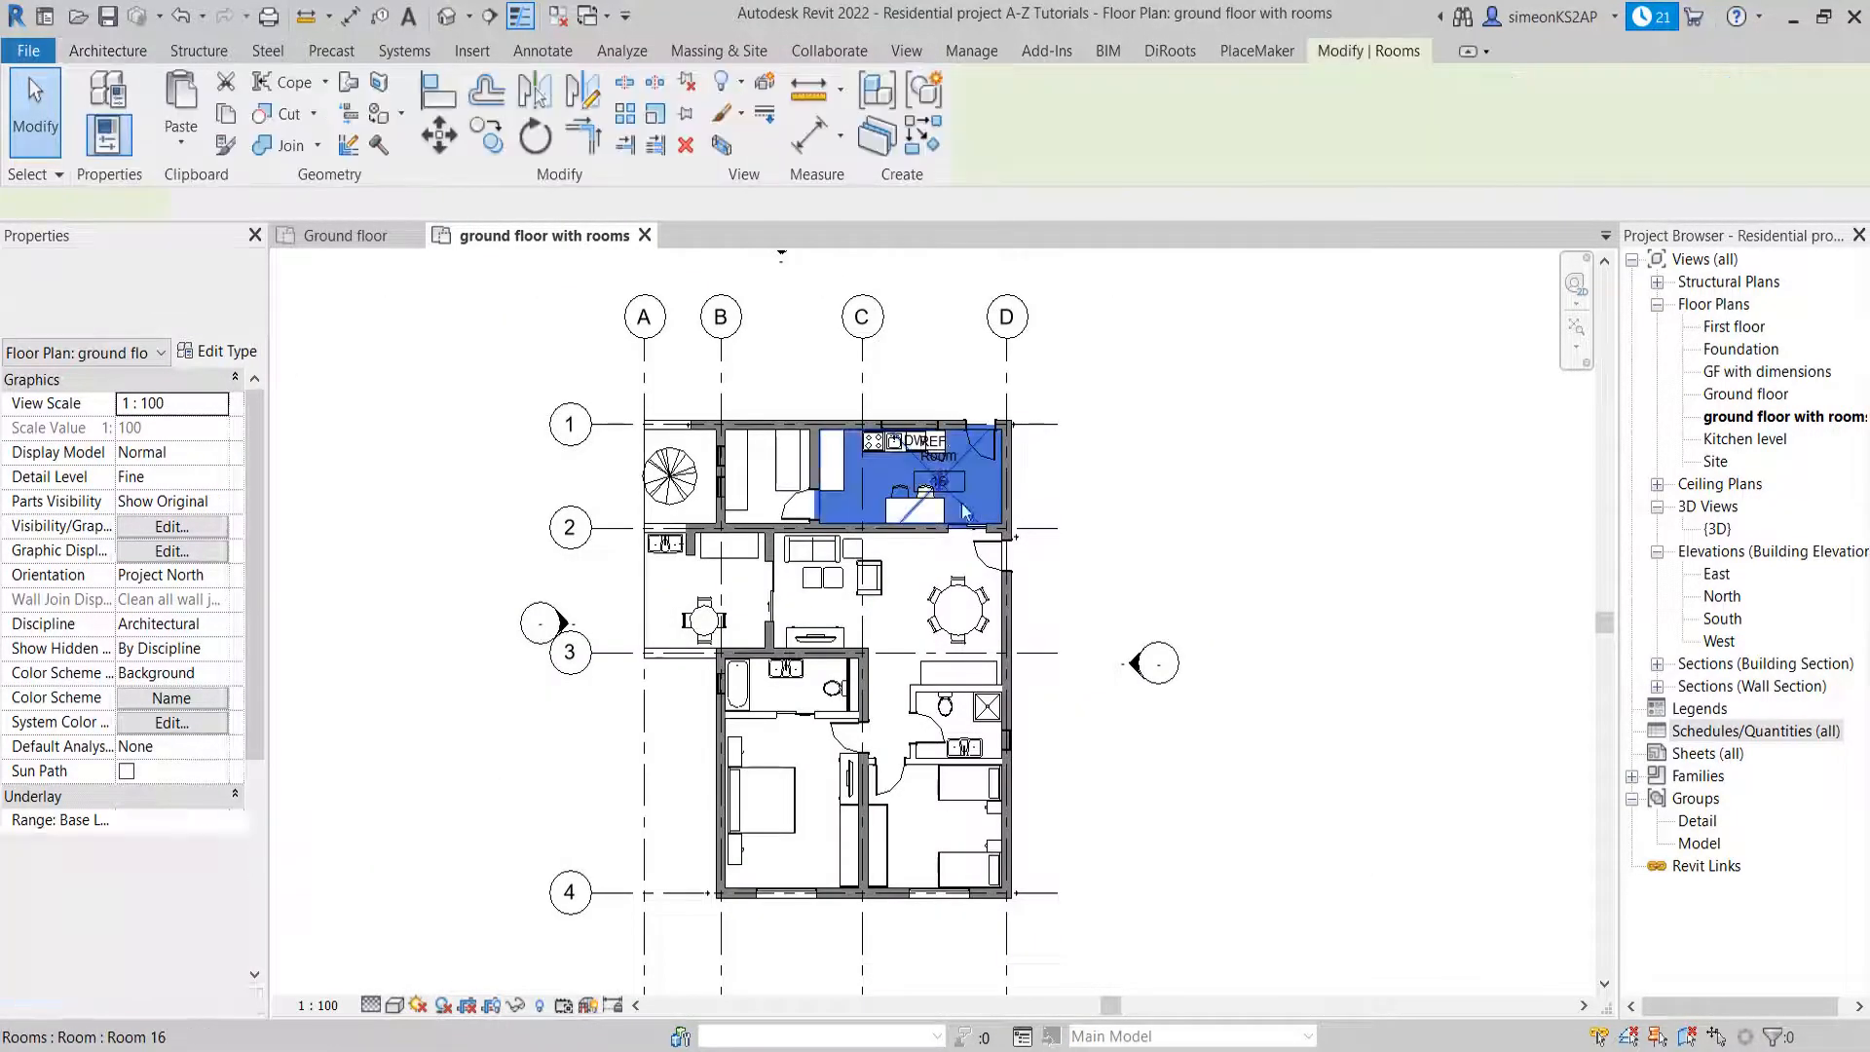
key(Delete)
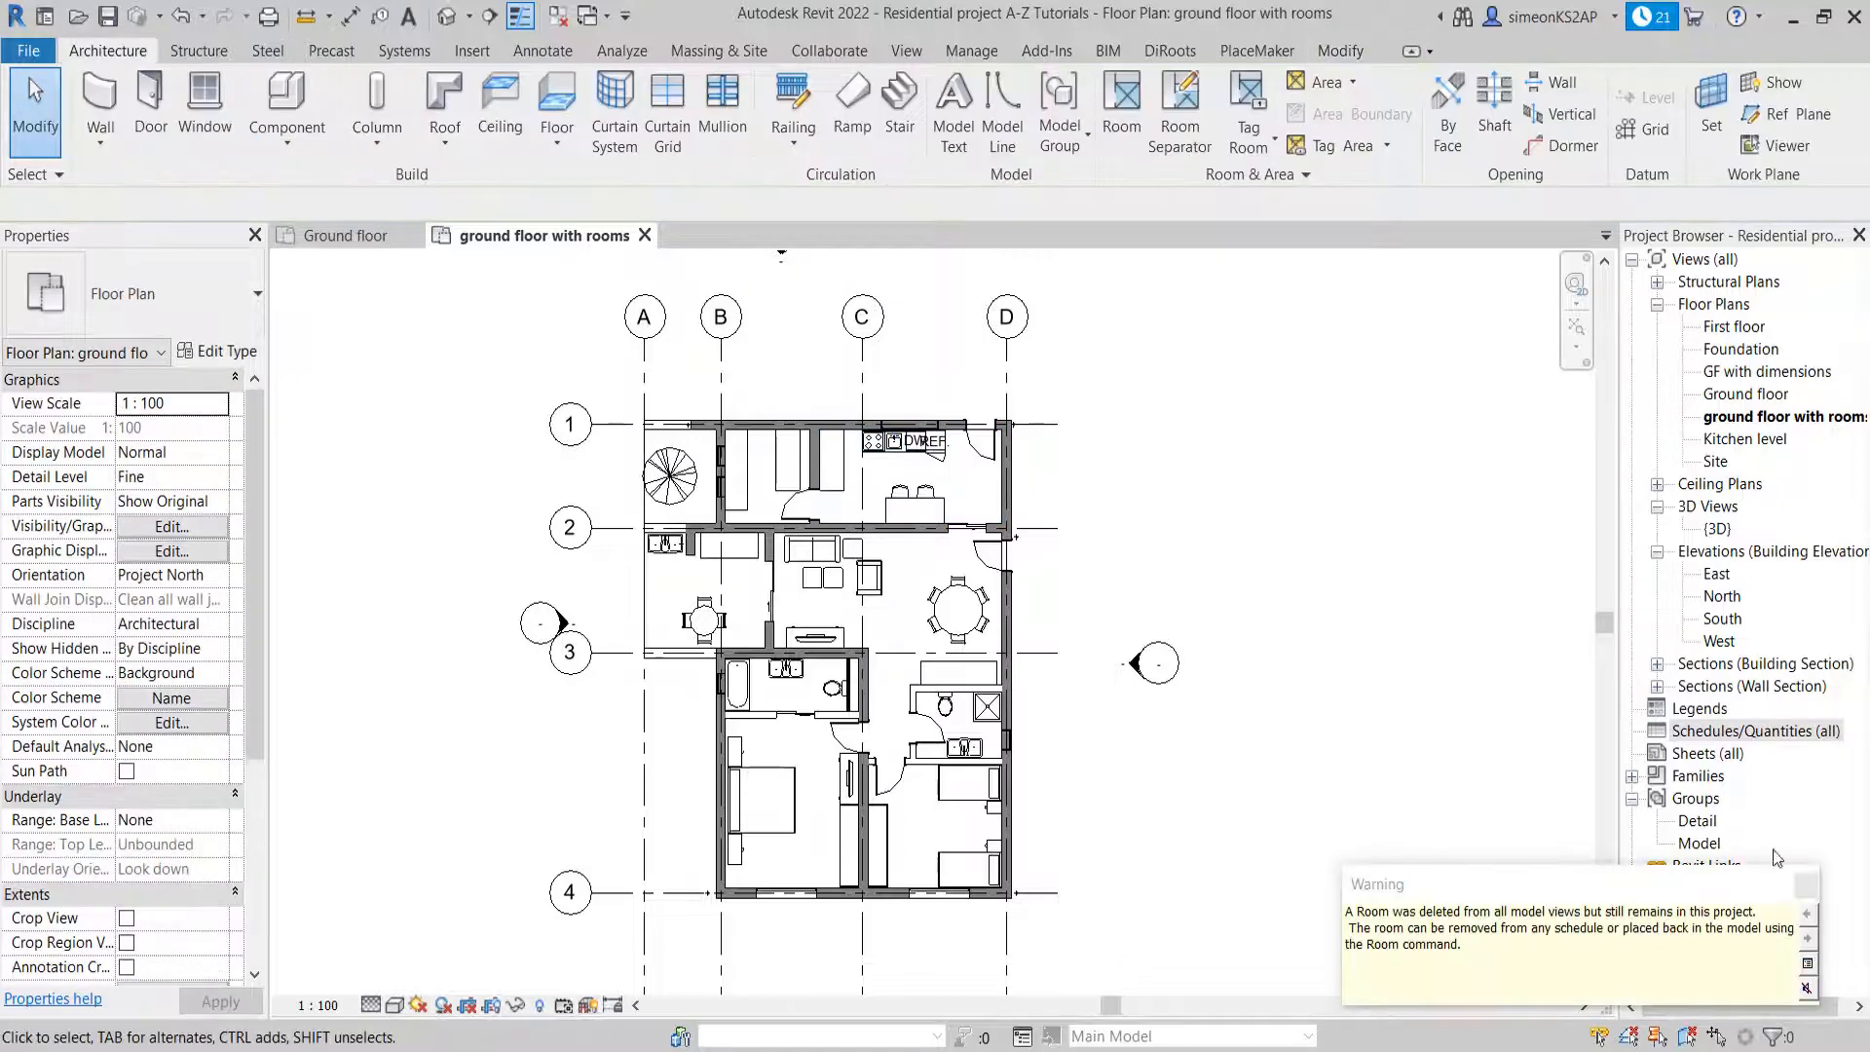
click(1806, 886)
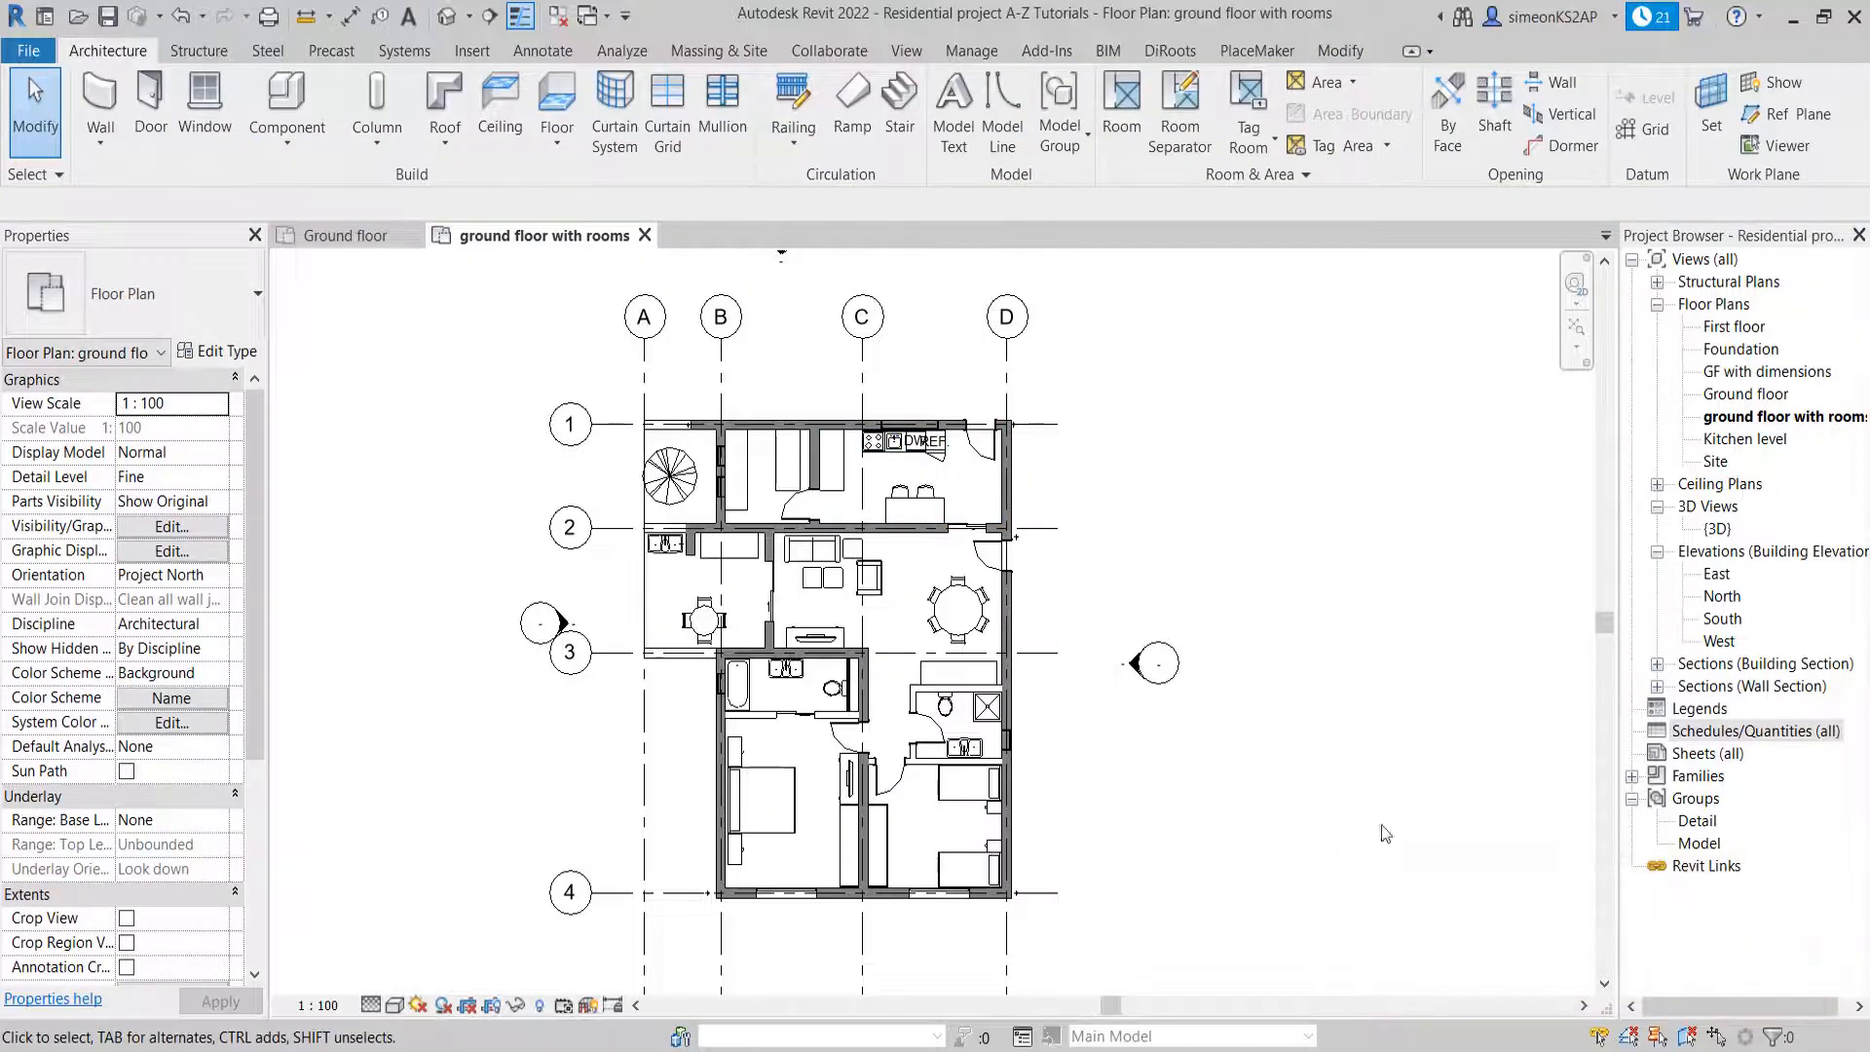
click(1123, 127)
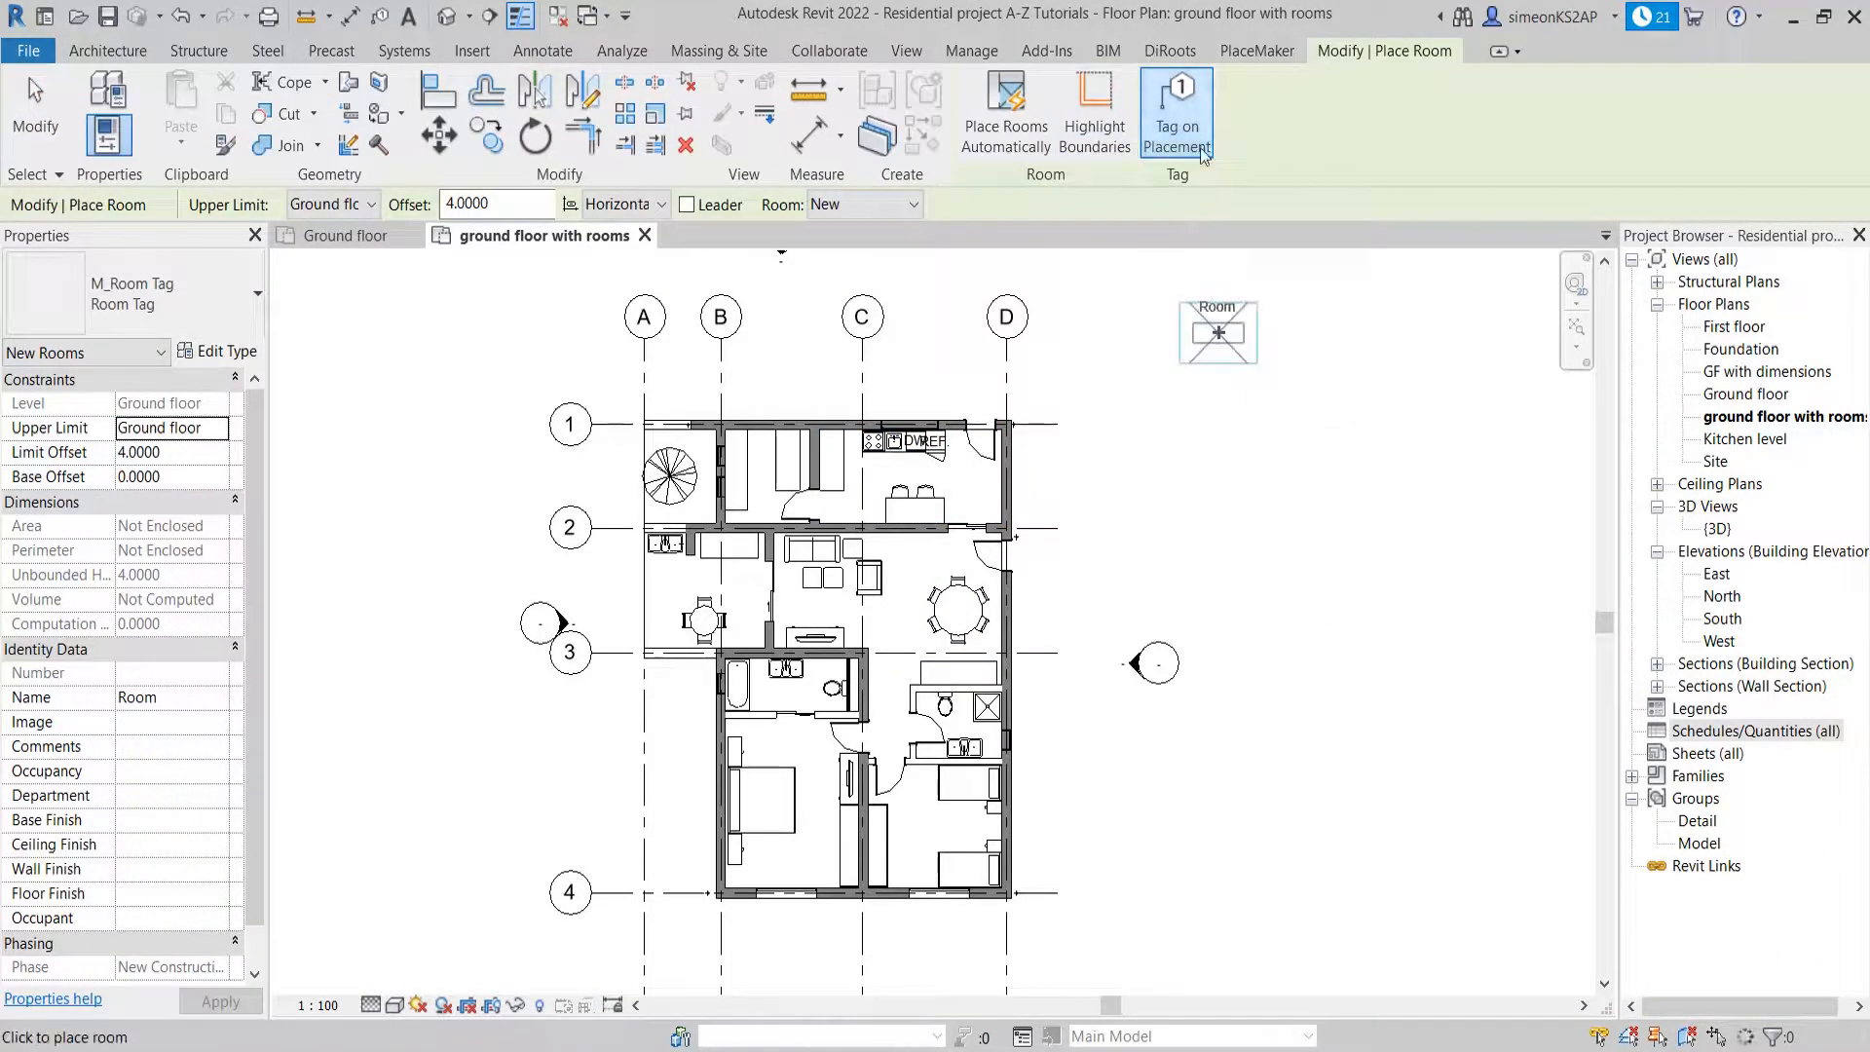
click(1206, 146)
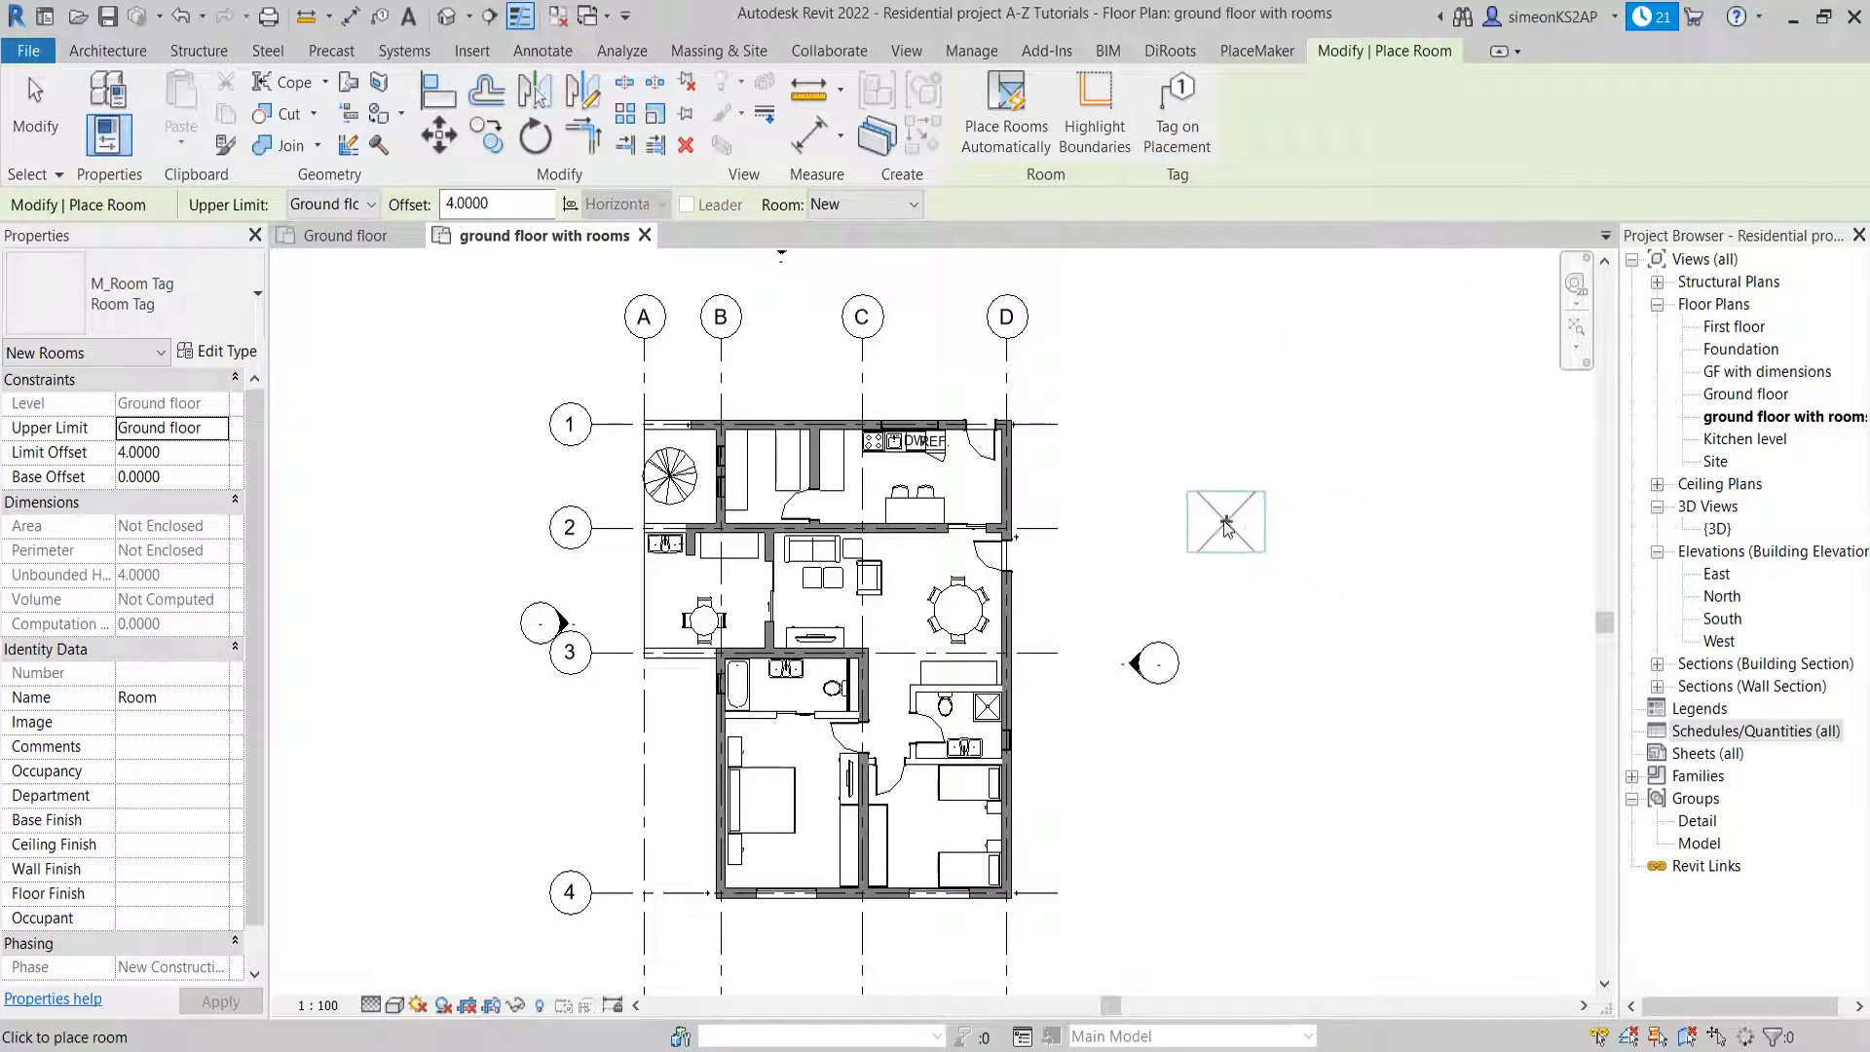
scroll(1131, 497, up, 2)
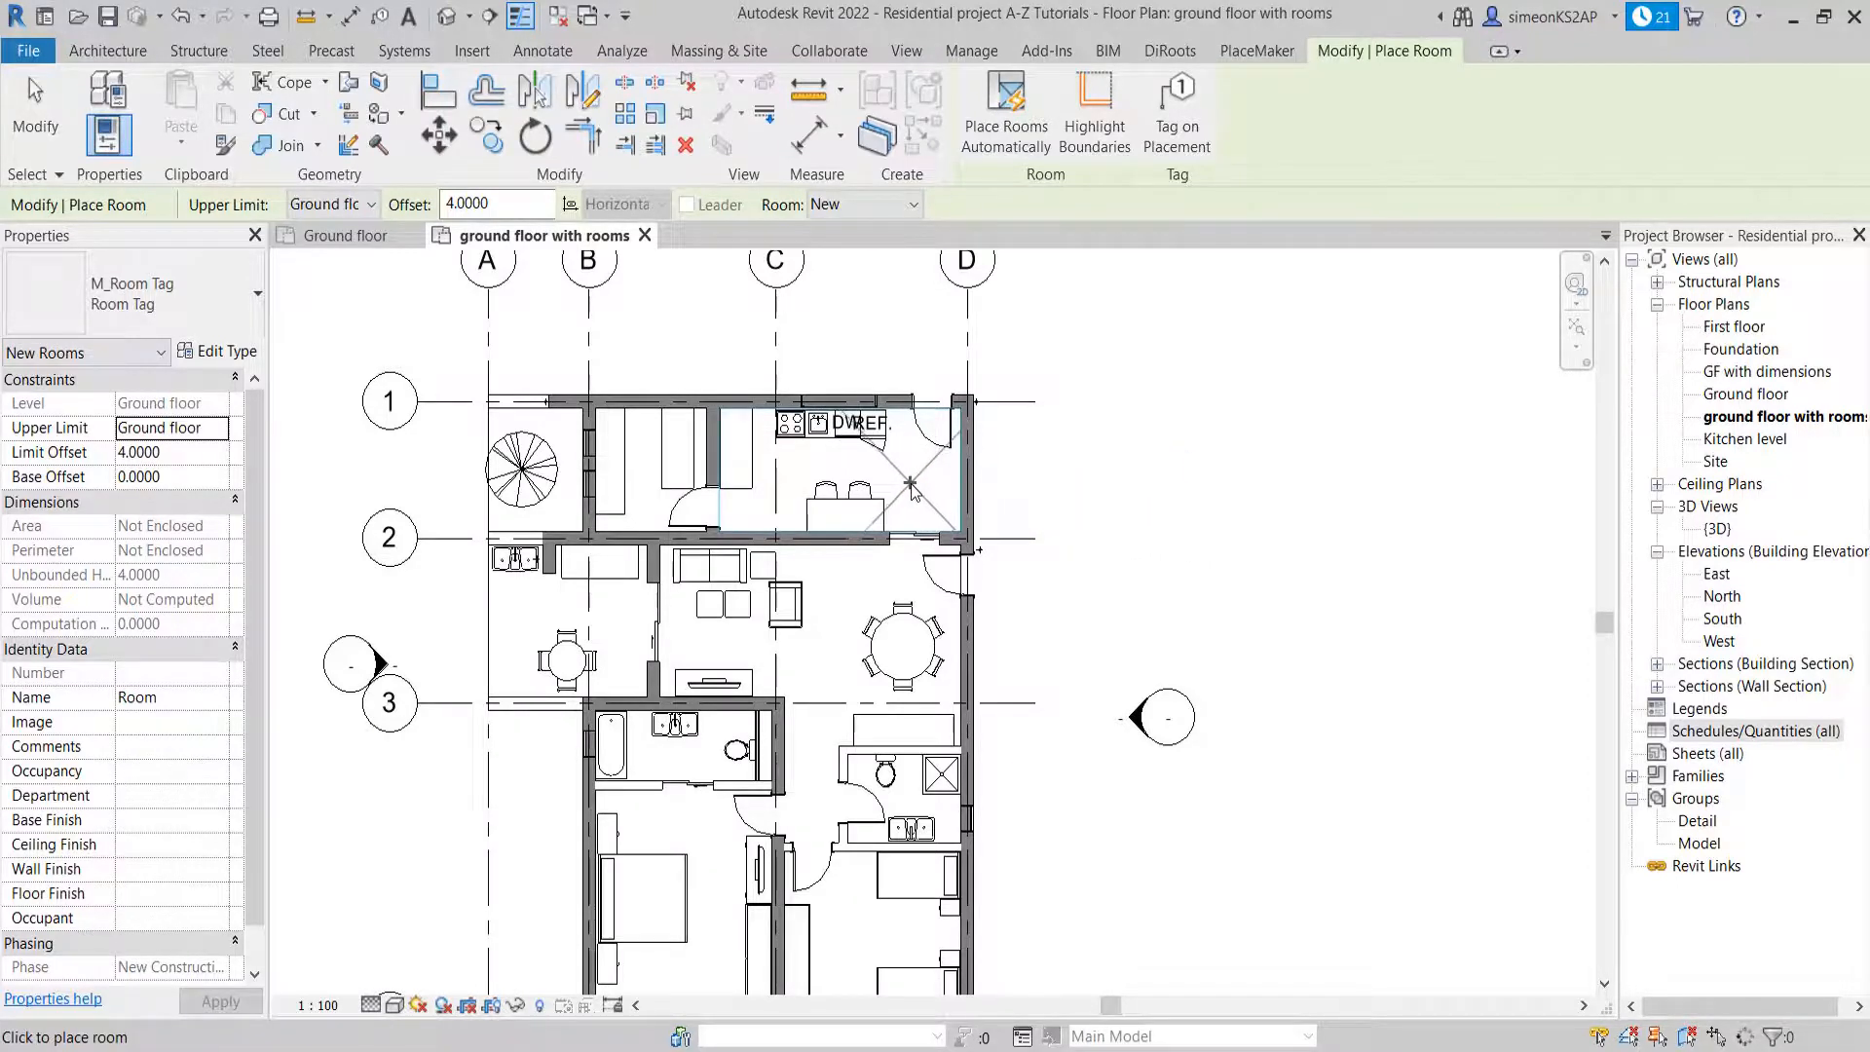
middle_drag(910, 489, 966, 470)
scroll(1044, 478, down, 1)
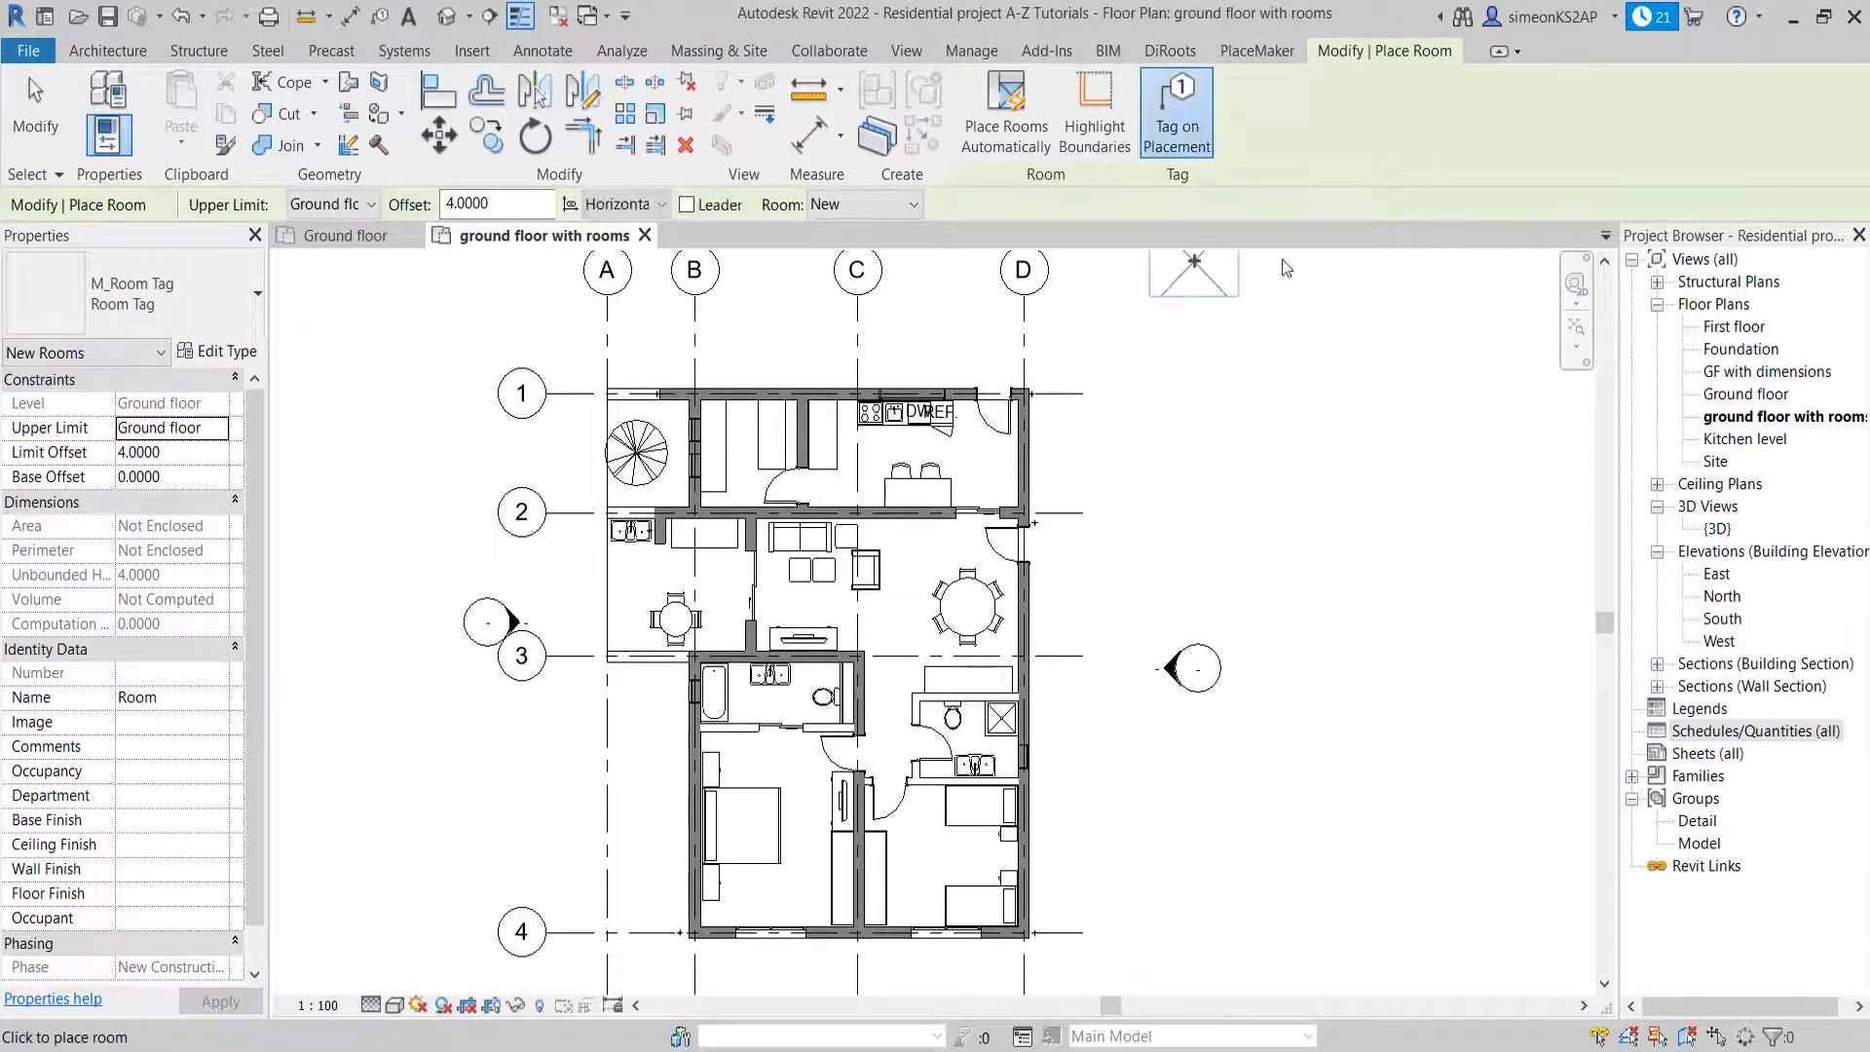
right_click(1188, 409)
click(1266, 423)
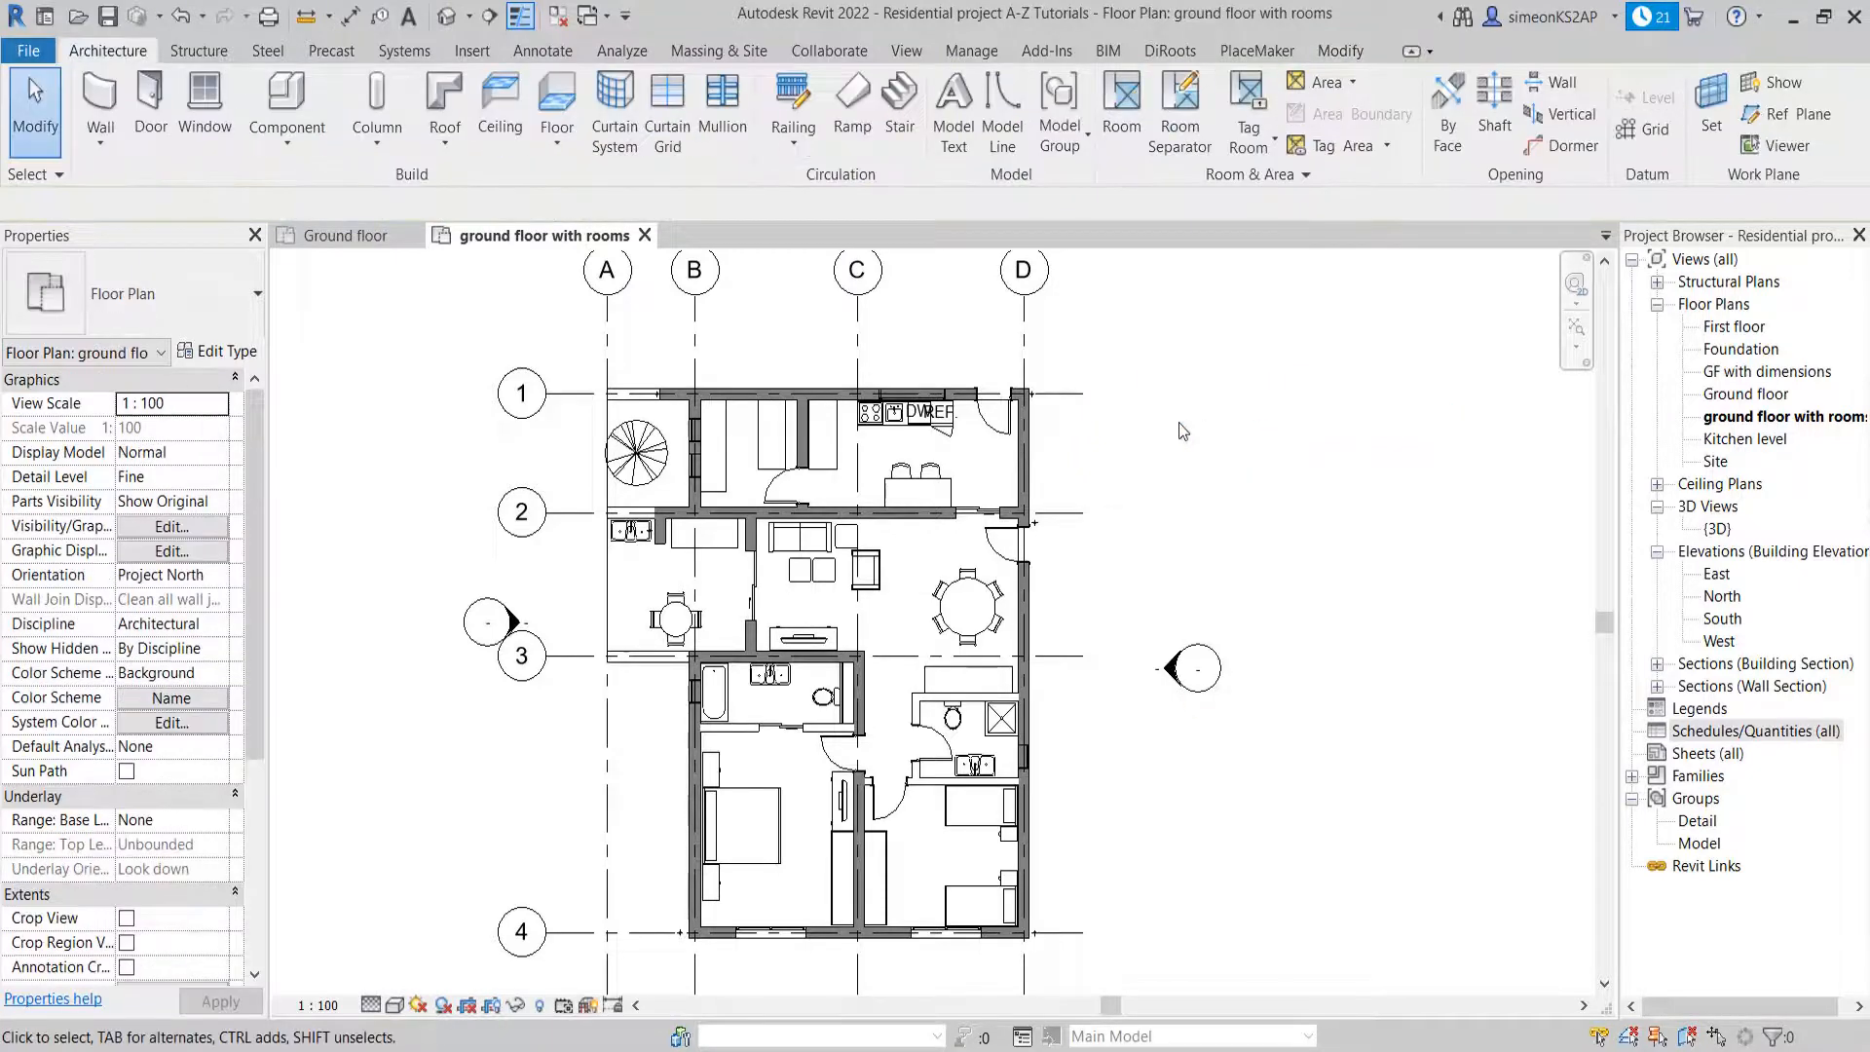
Set the room tag type for new rooms to Room Tag With Area
click(1128, 102)
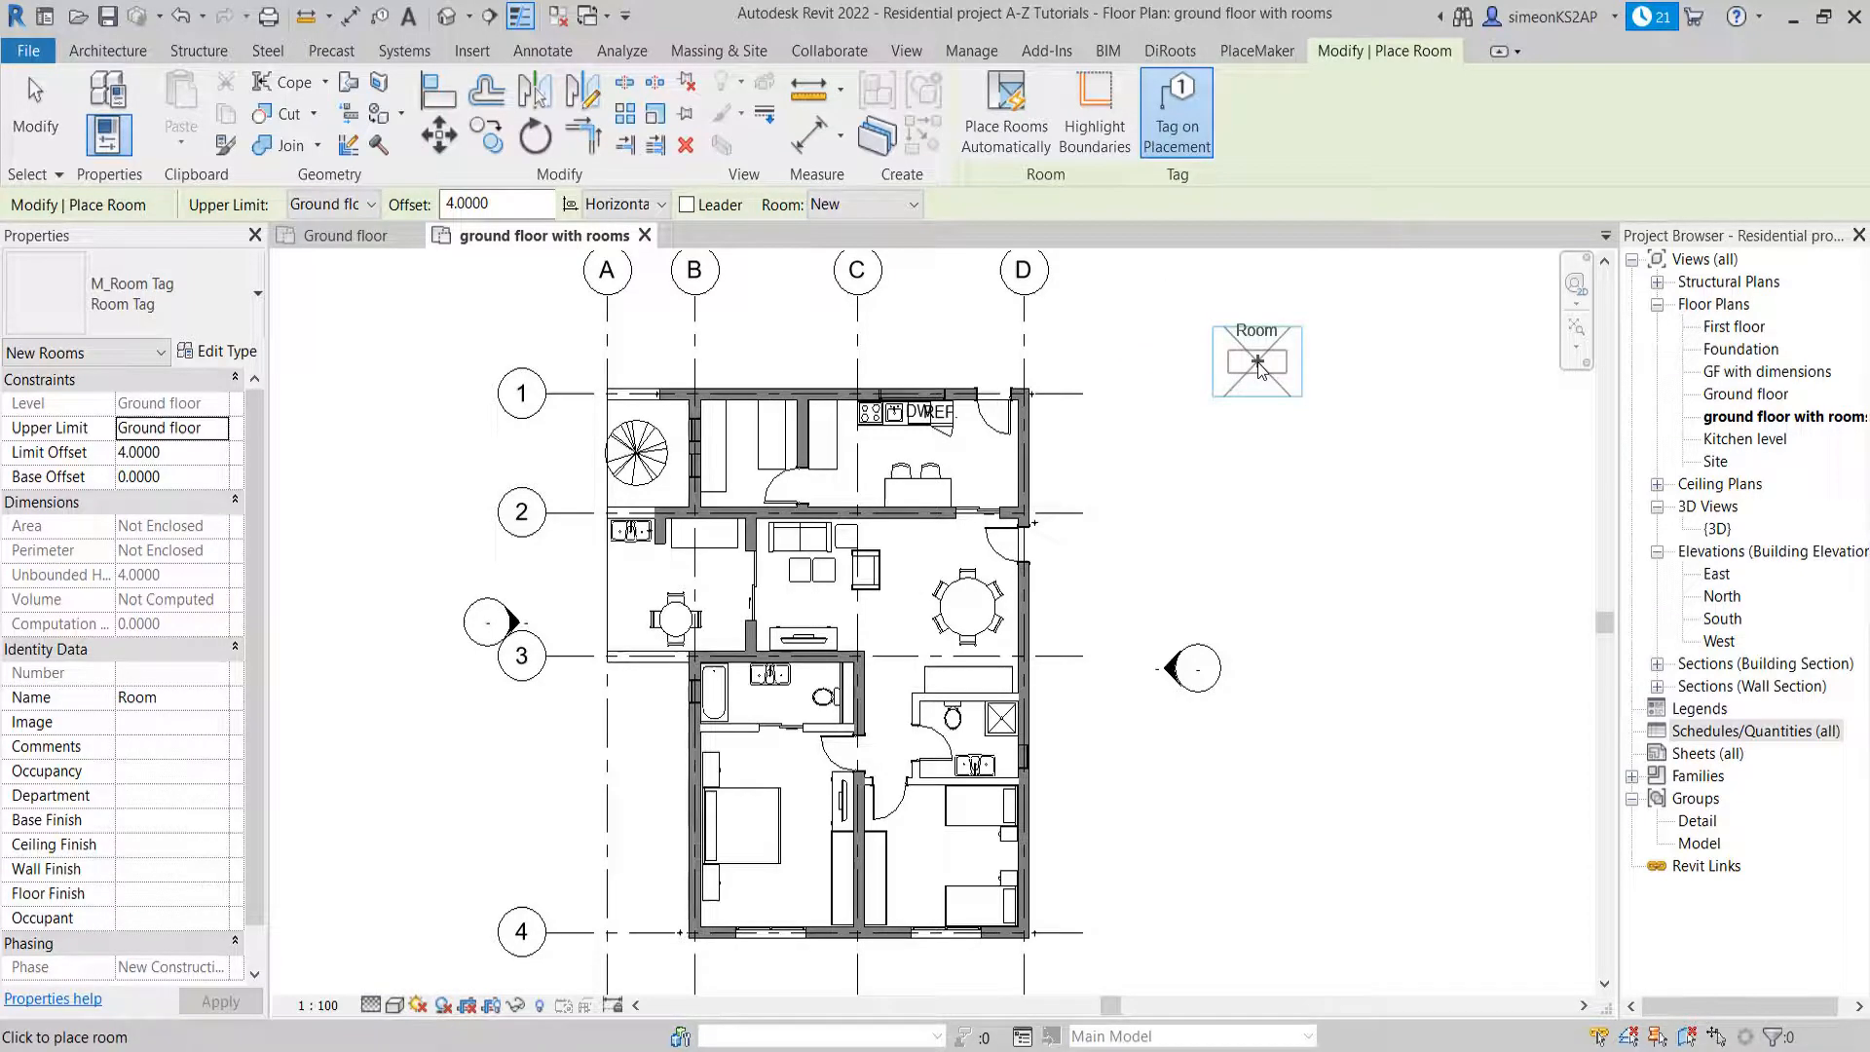
click(208, 294)
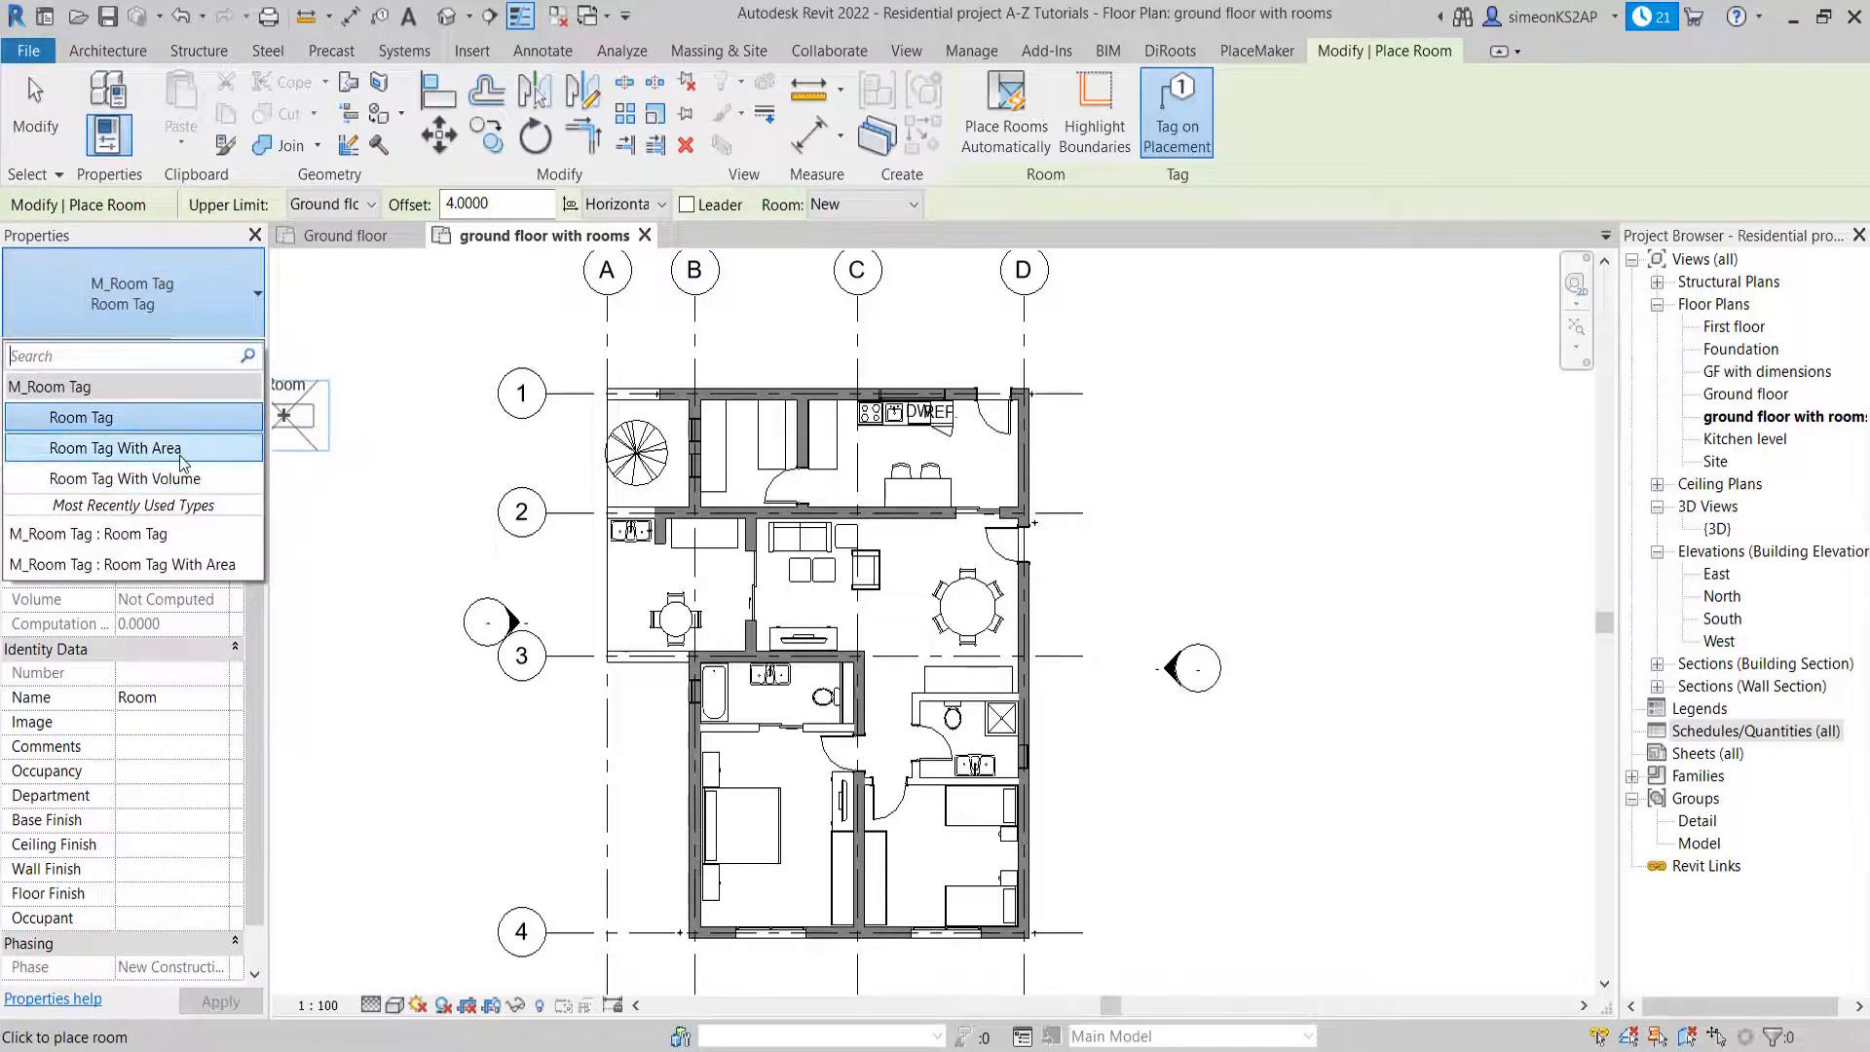
click(140, 450)
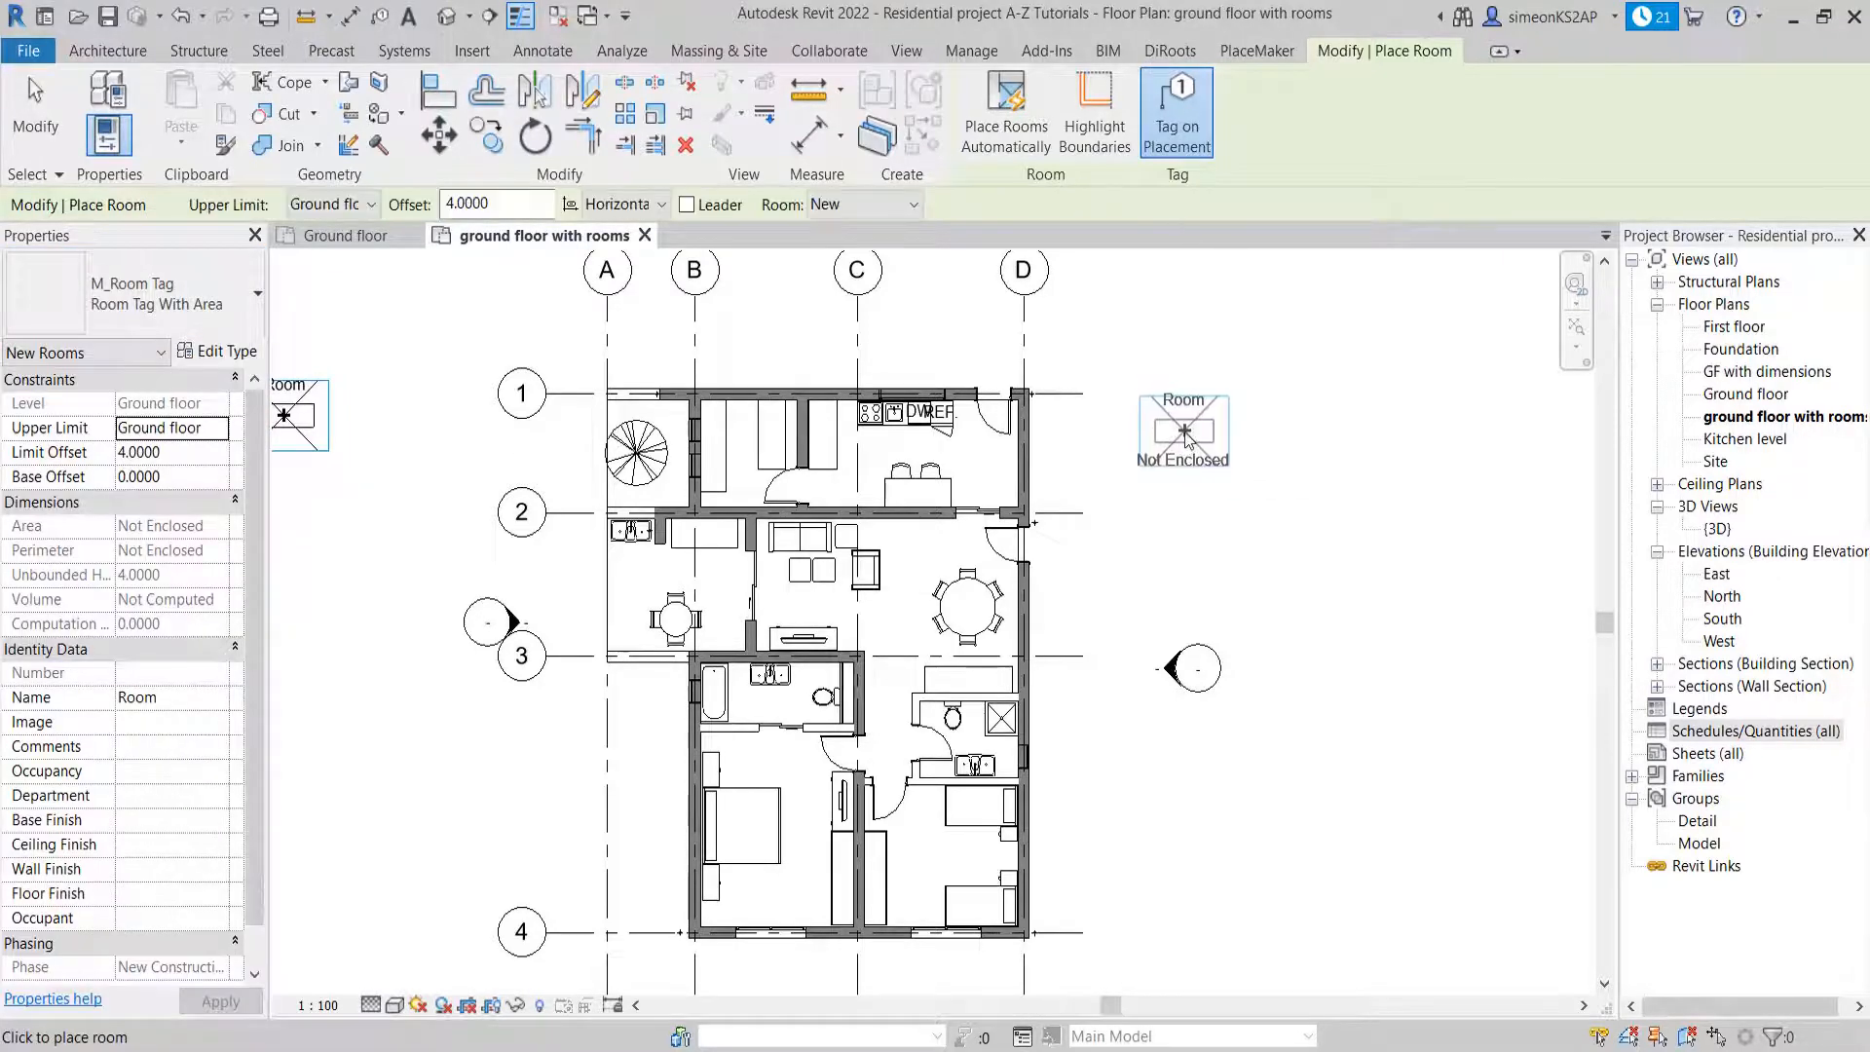
scroll(1184, 435, up, 2)
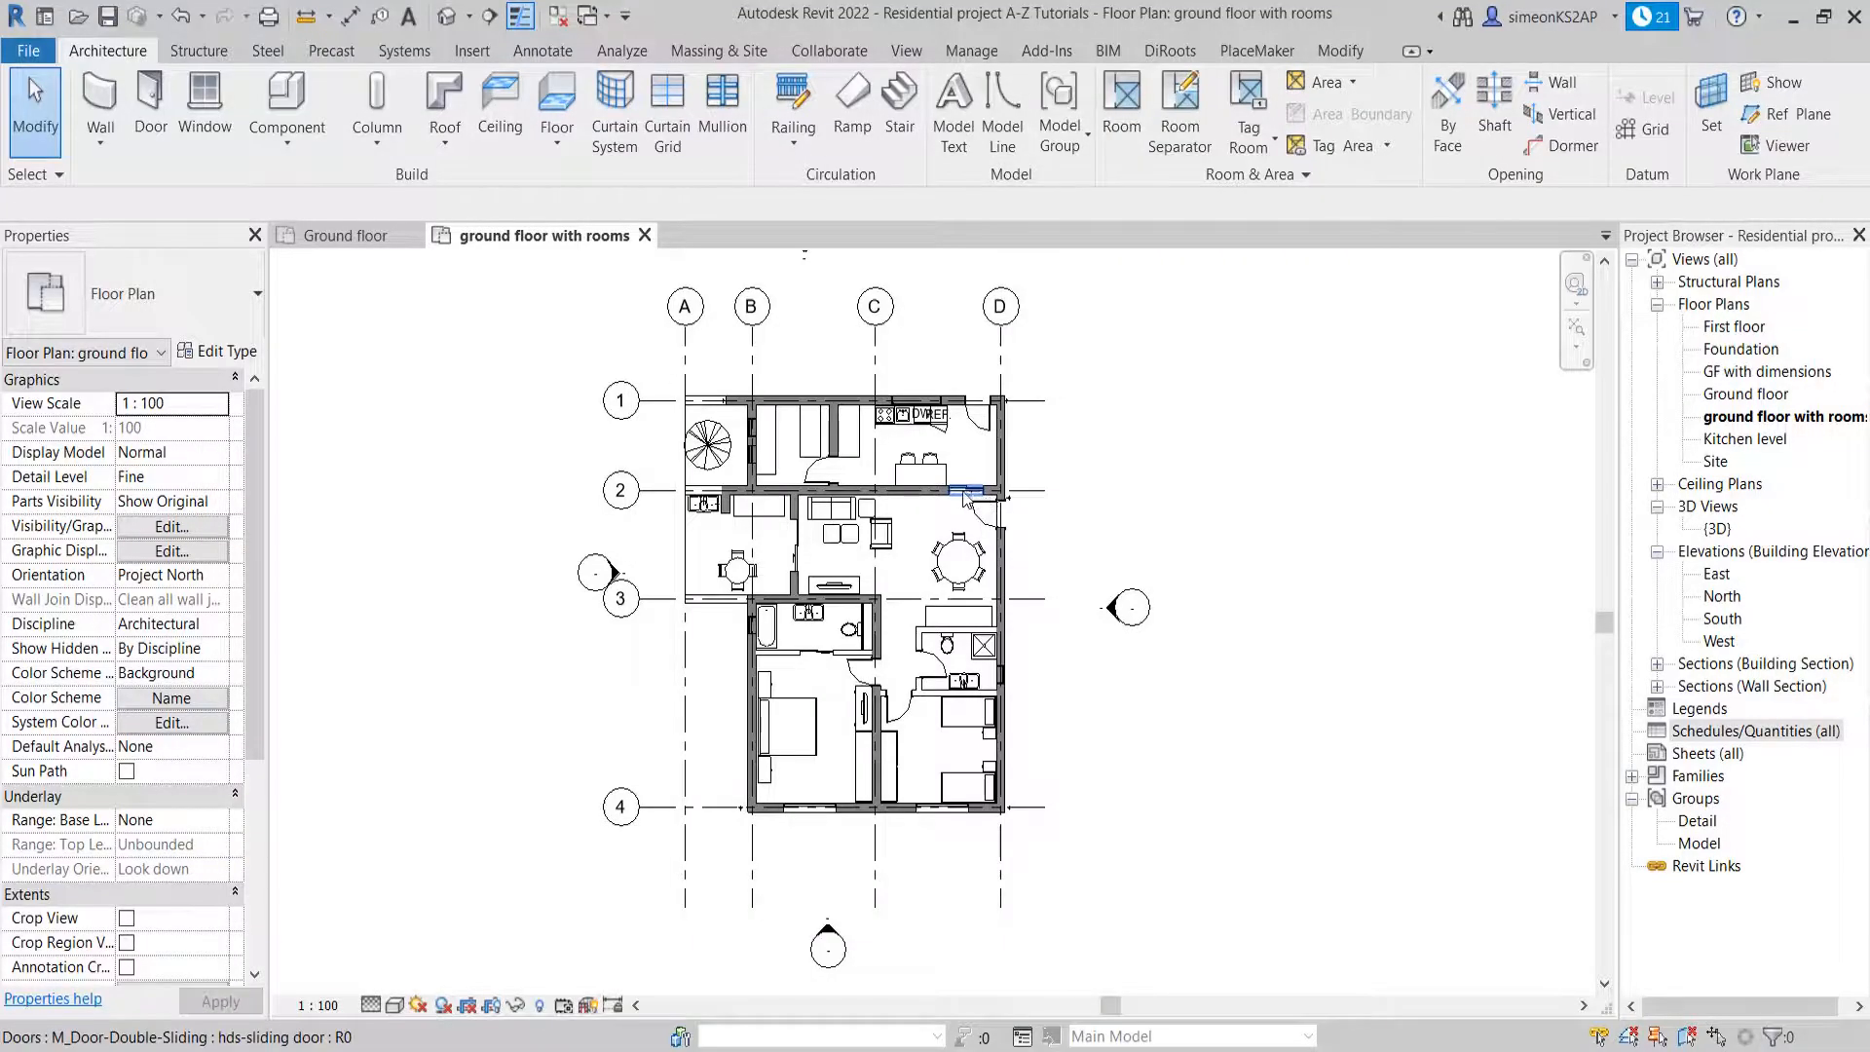
scroll(950, 467, up, 1)
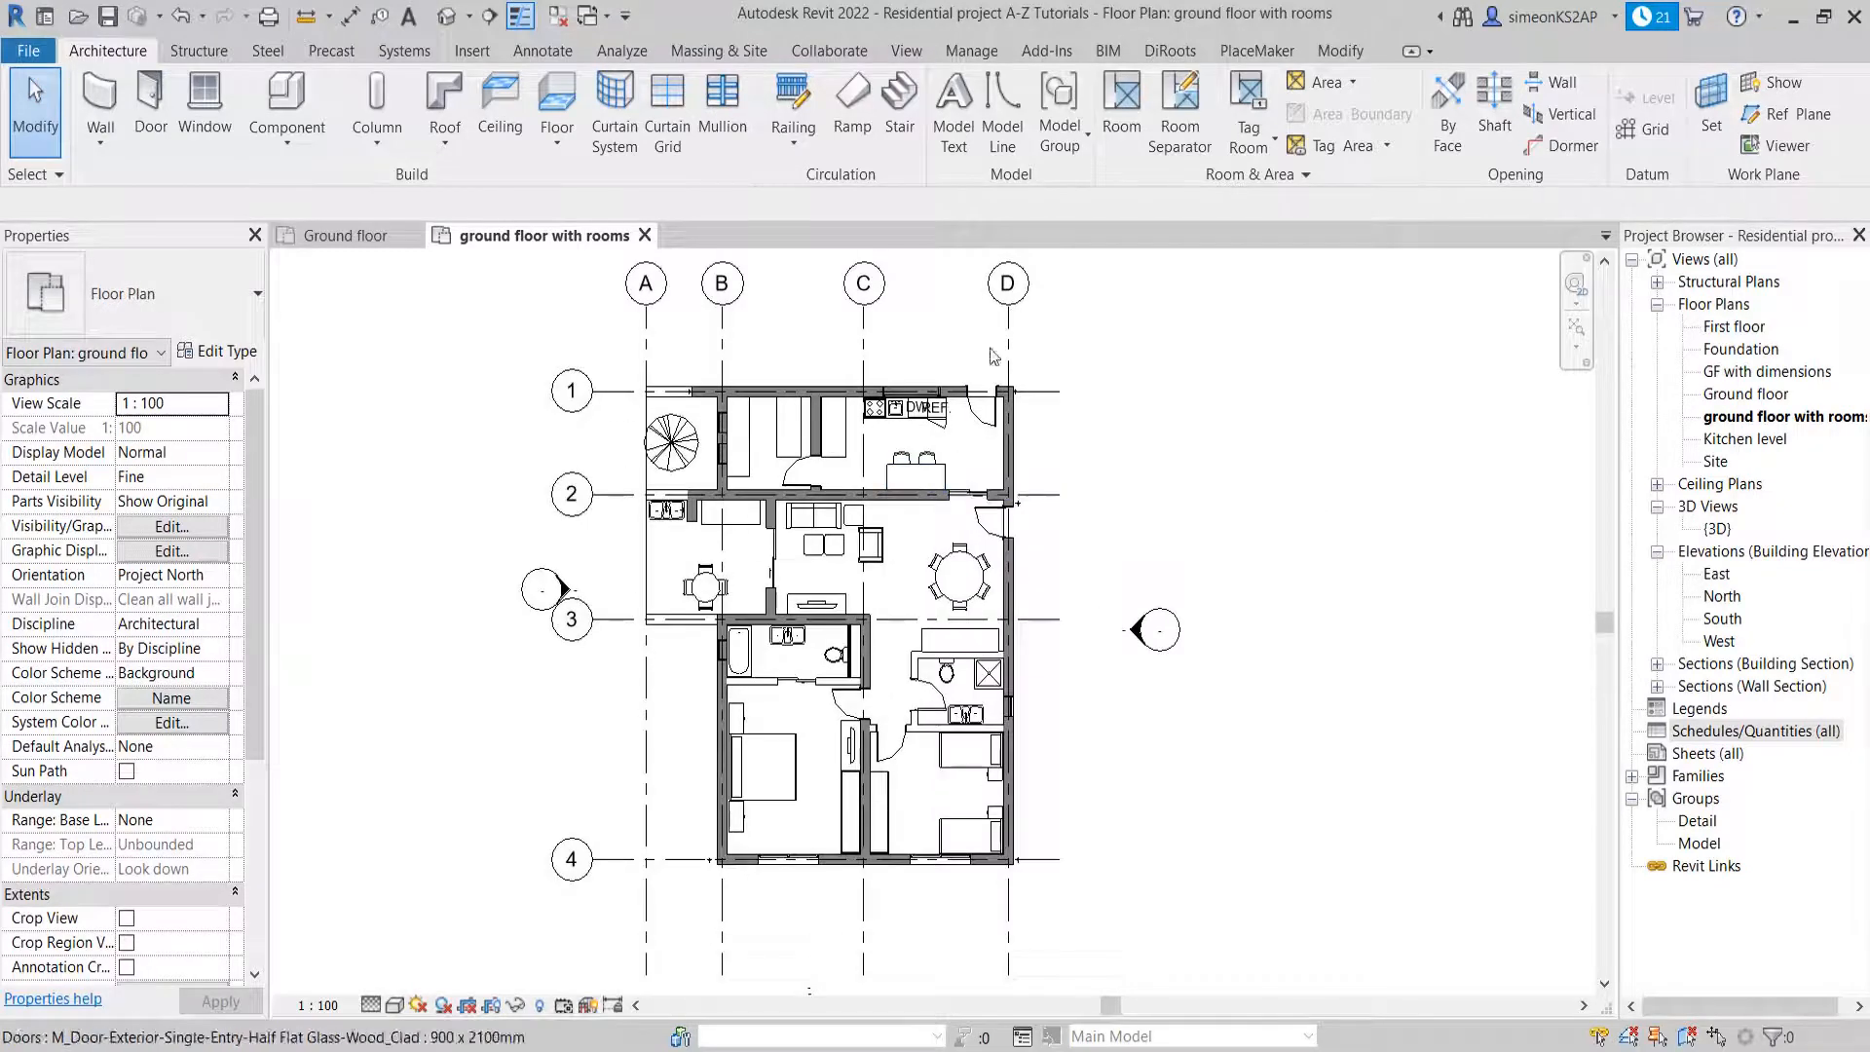
Place a room tagged with its area in the living and dining area between grids 2 and 3, and exit the Room command
click(1122, 107)
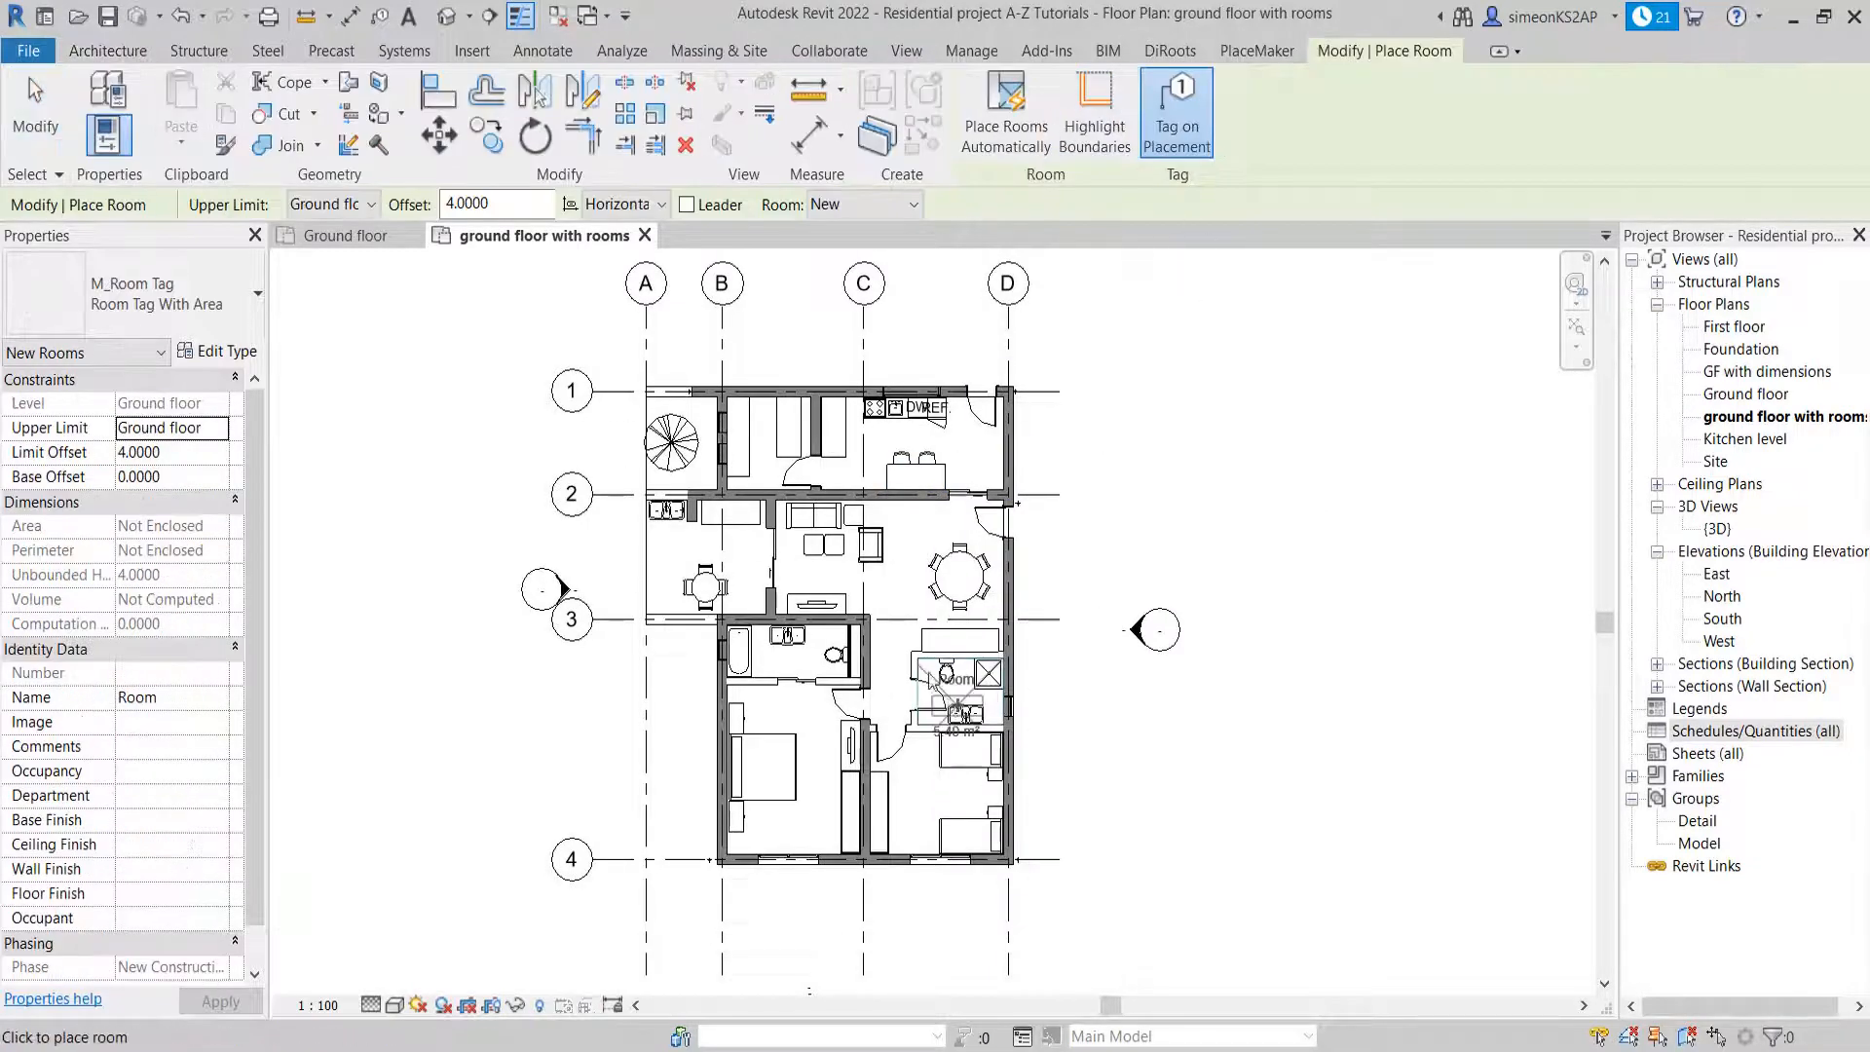
scroll(901, 590, up, 2)
click(901, 591)
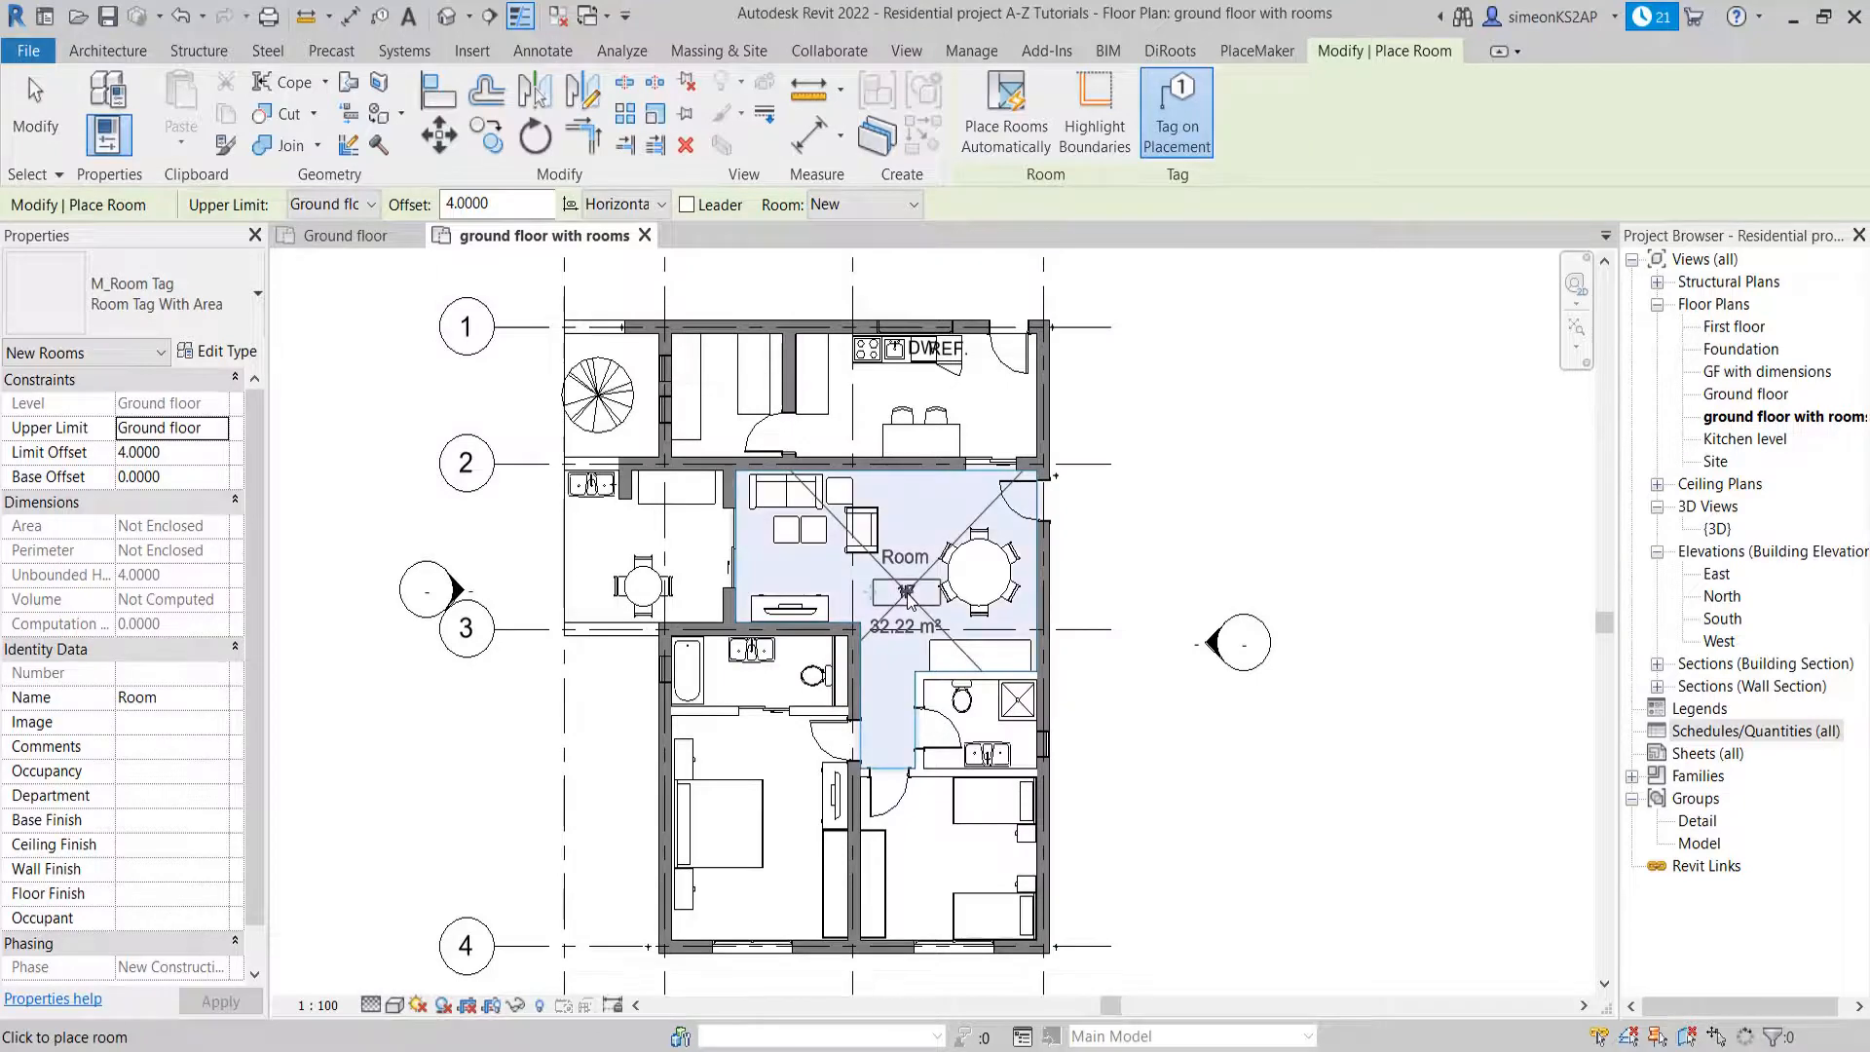
right_click(1159, 484)
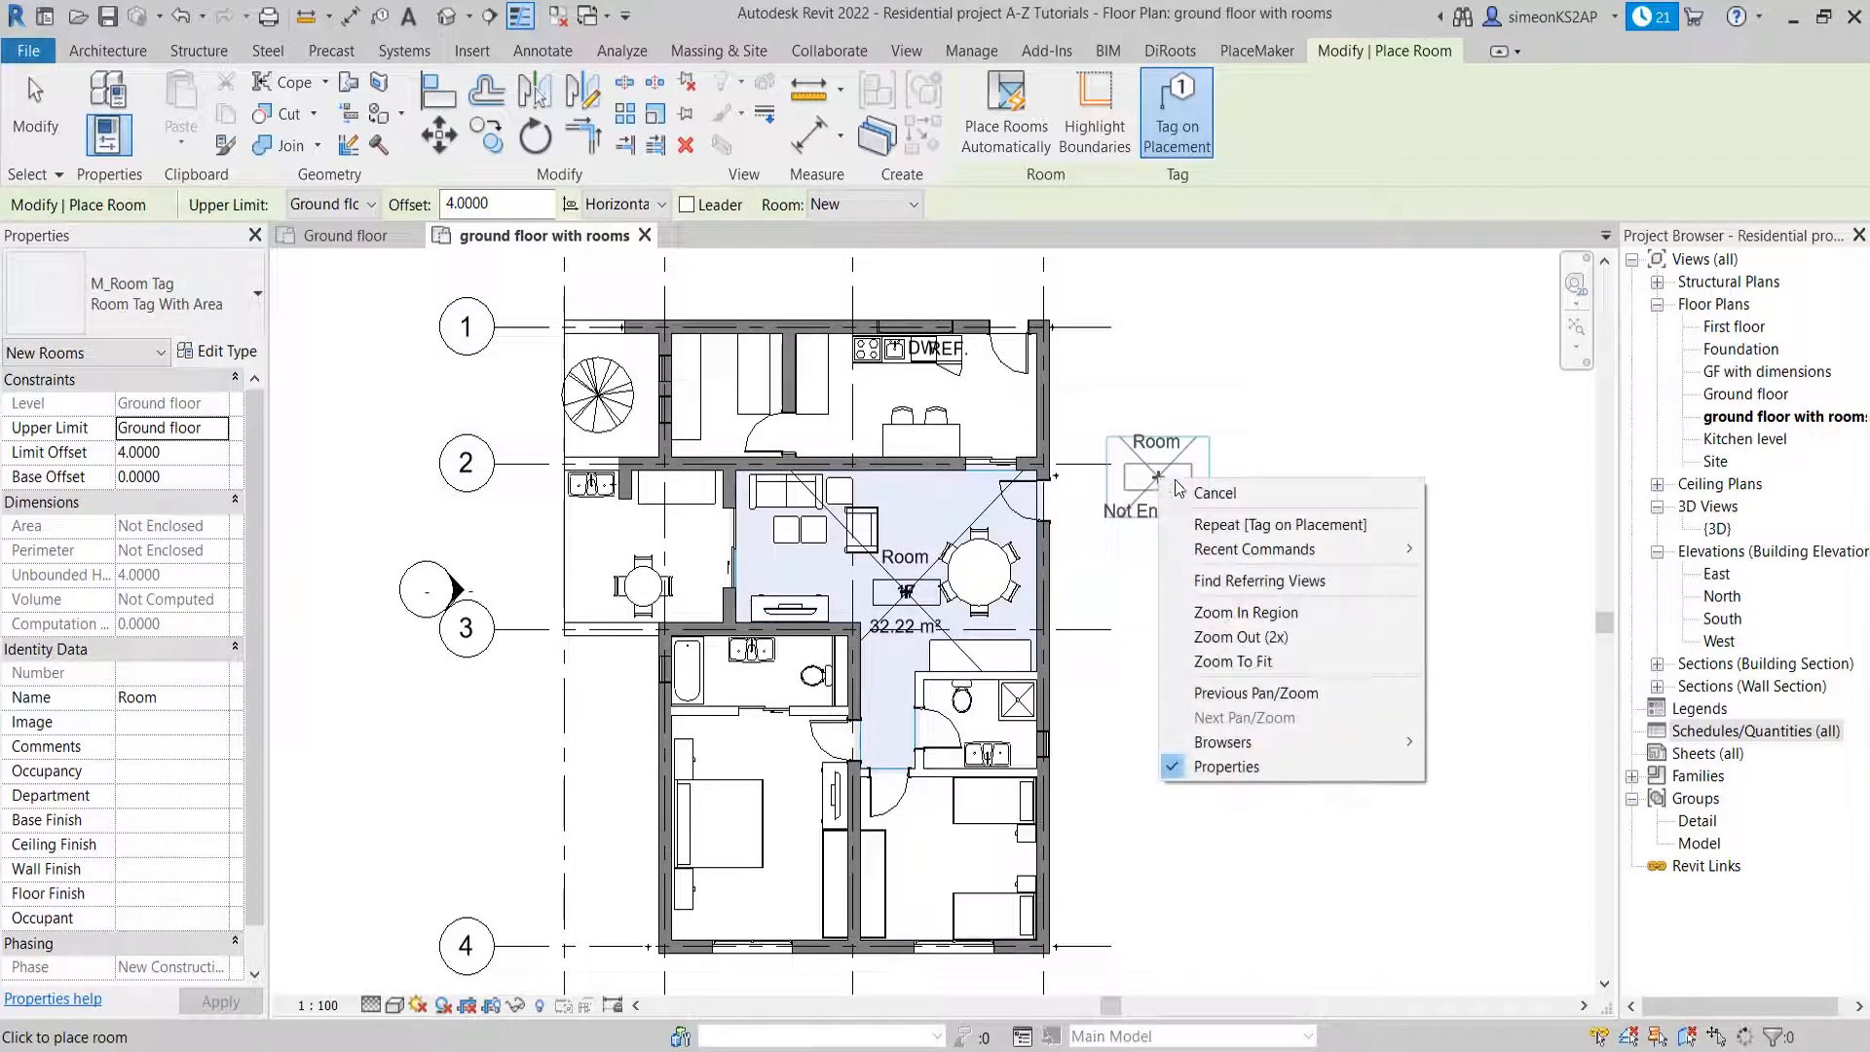
click(1183, 488)
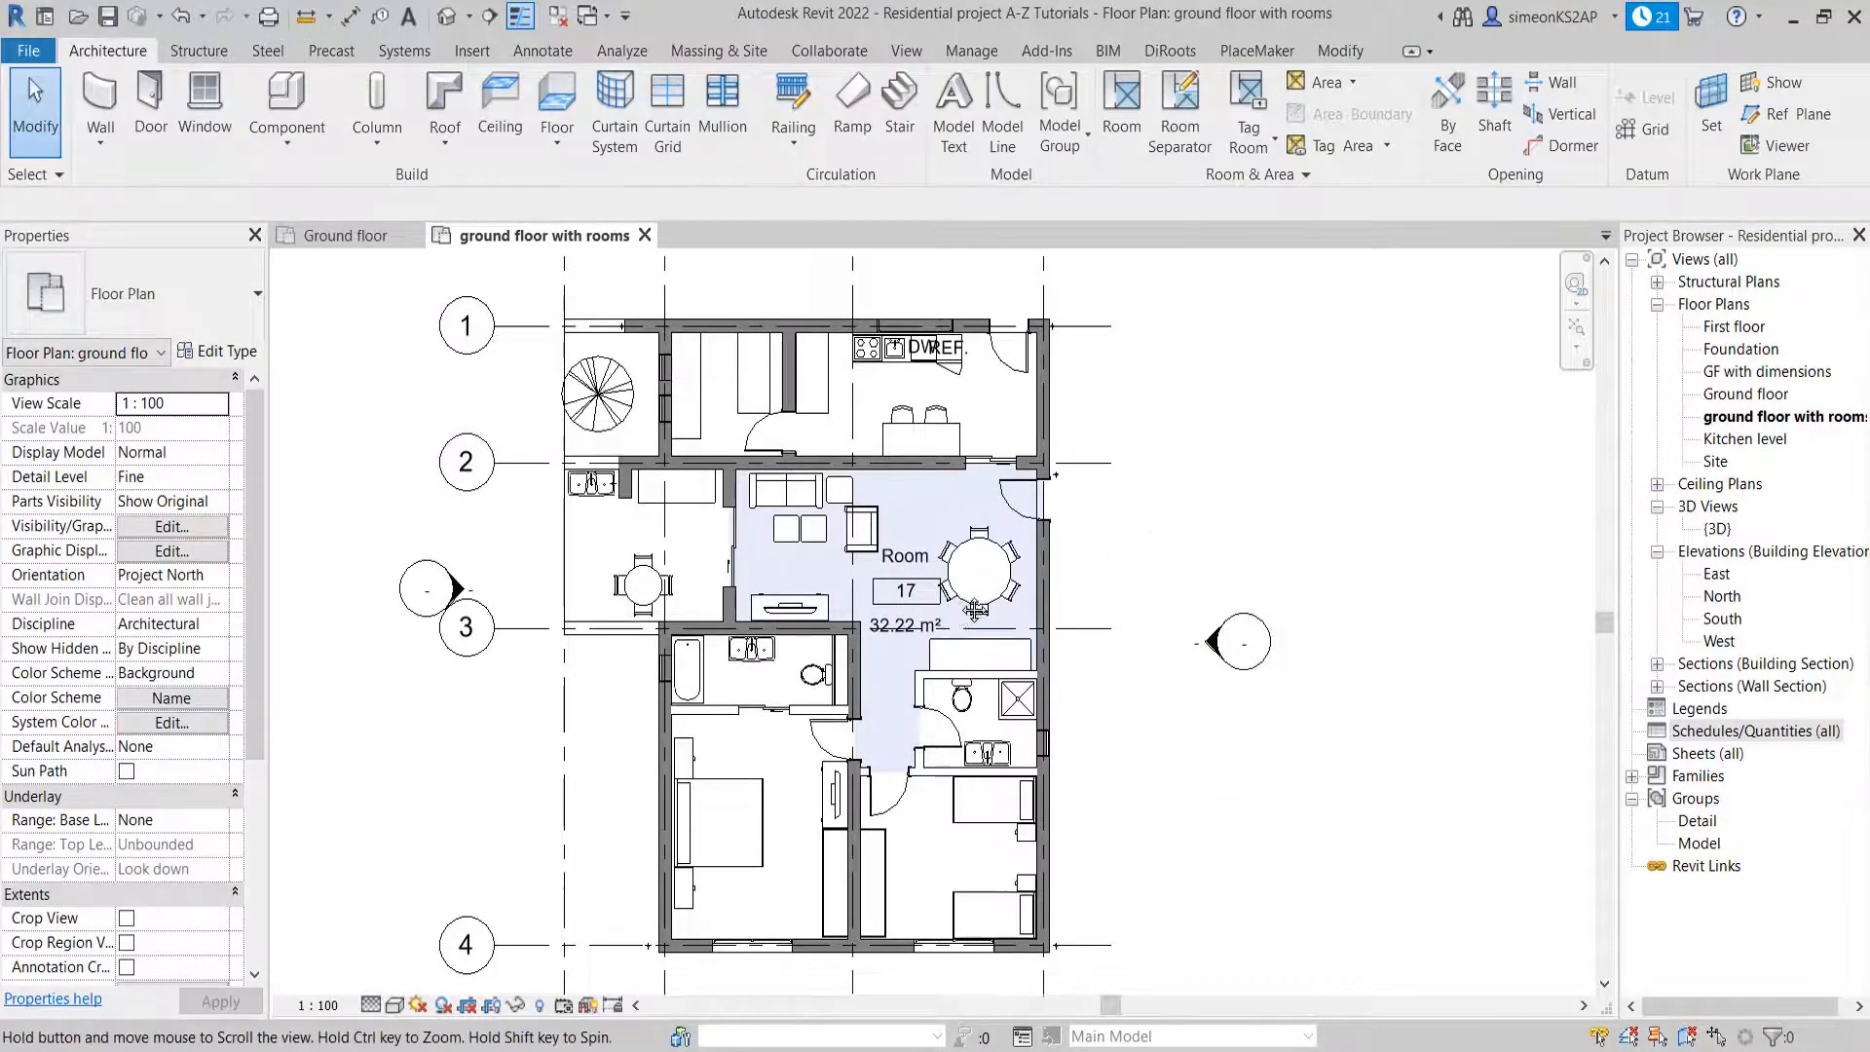
Delete the area-tagged room from the living and dining area and dismiss the warning
scroll(865, 663, up, 2)
scroll(813, 492, down, 1)
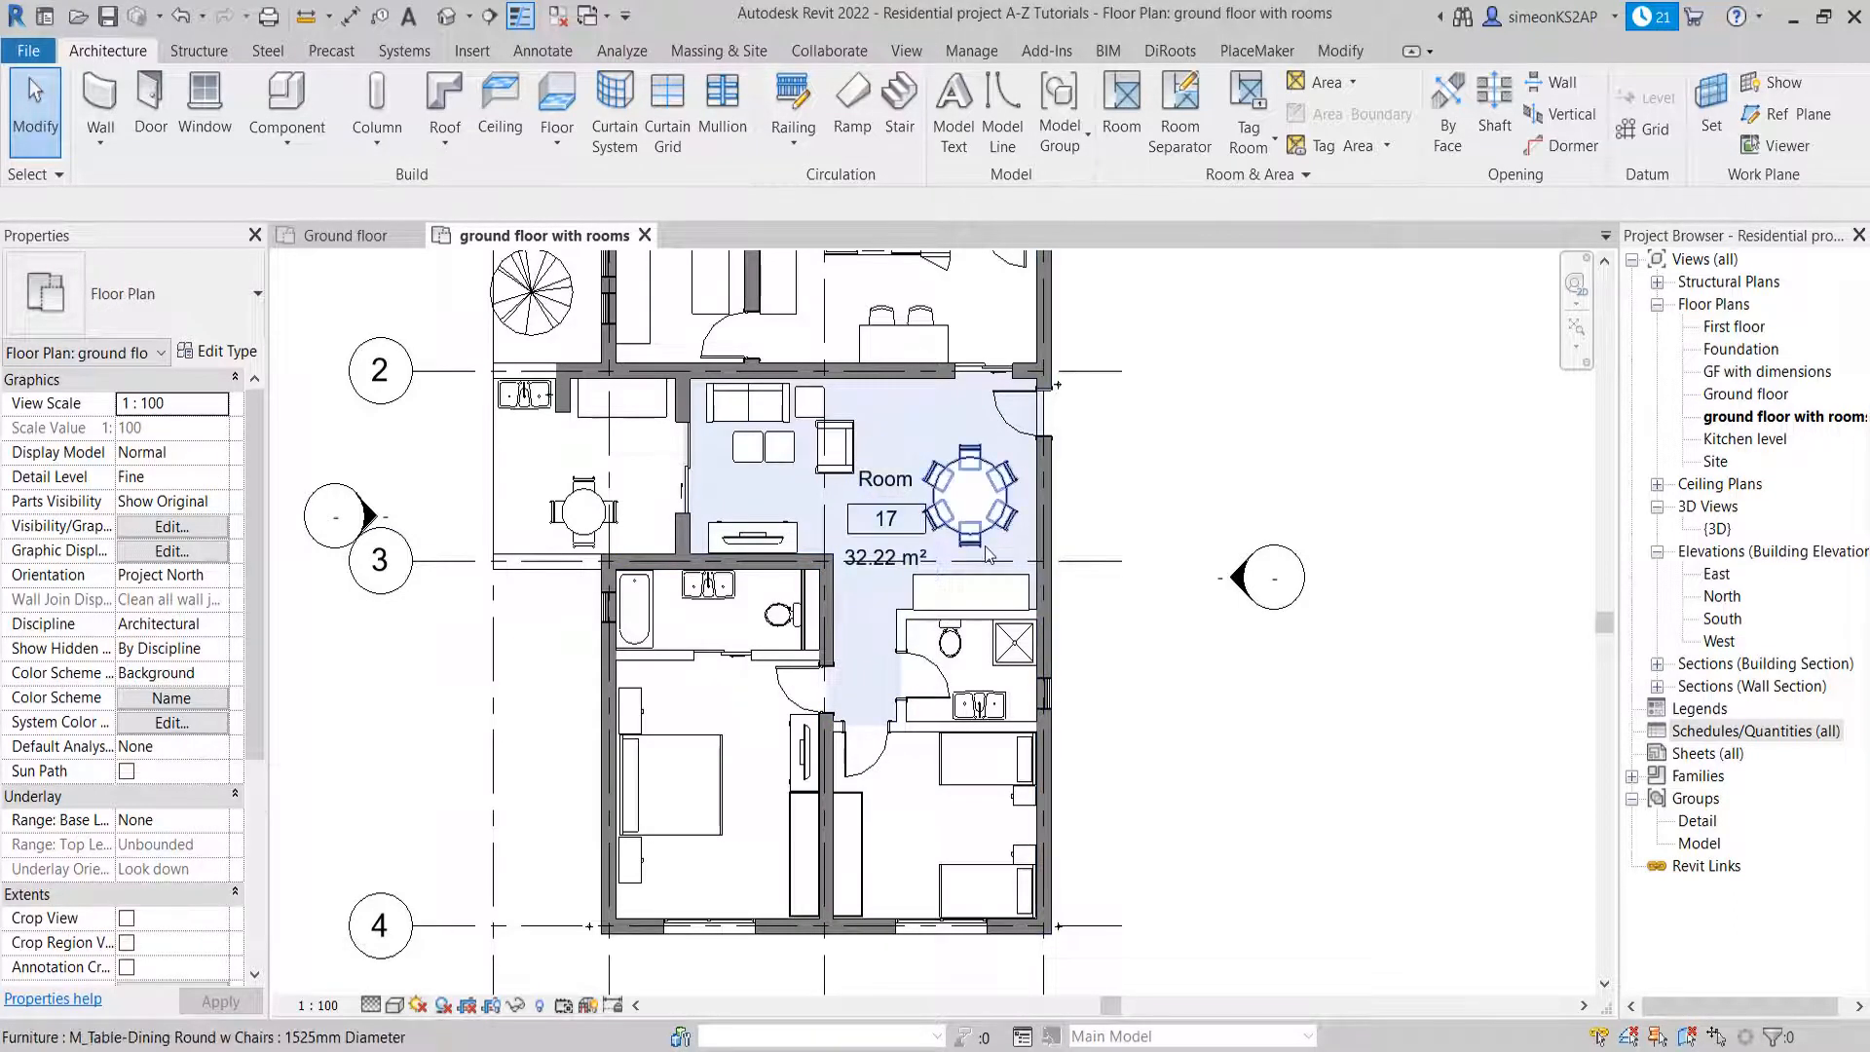
scroll(993, 451, up, 1)
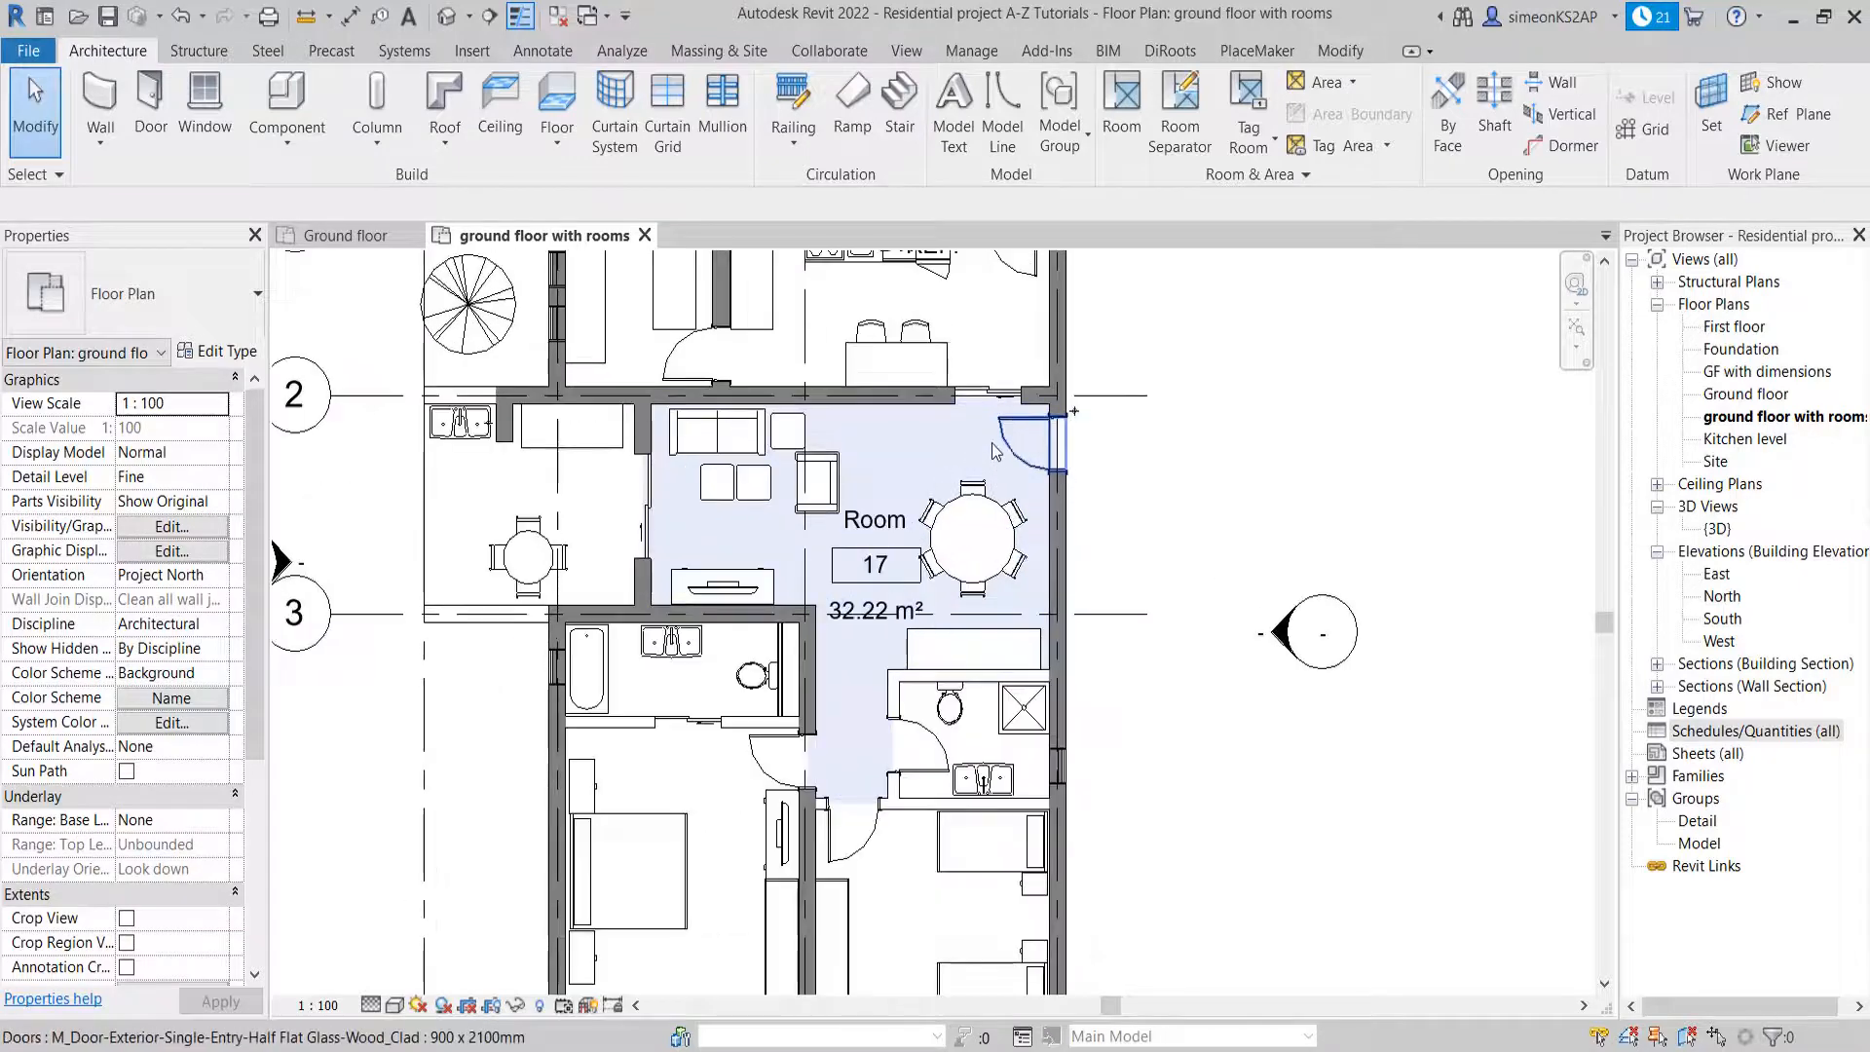
click(992, 451)
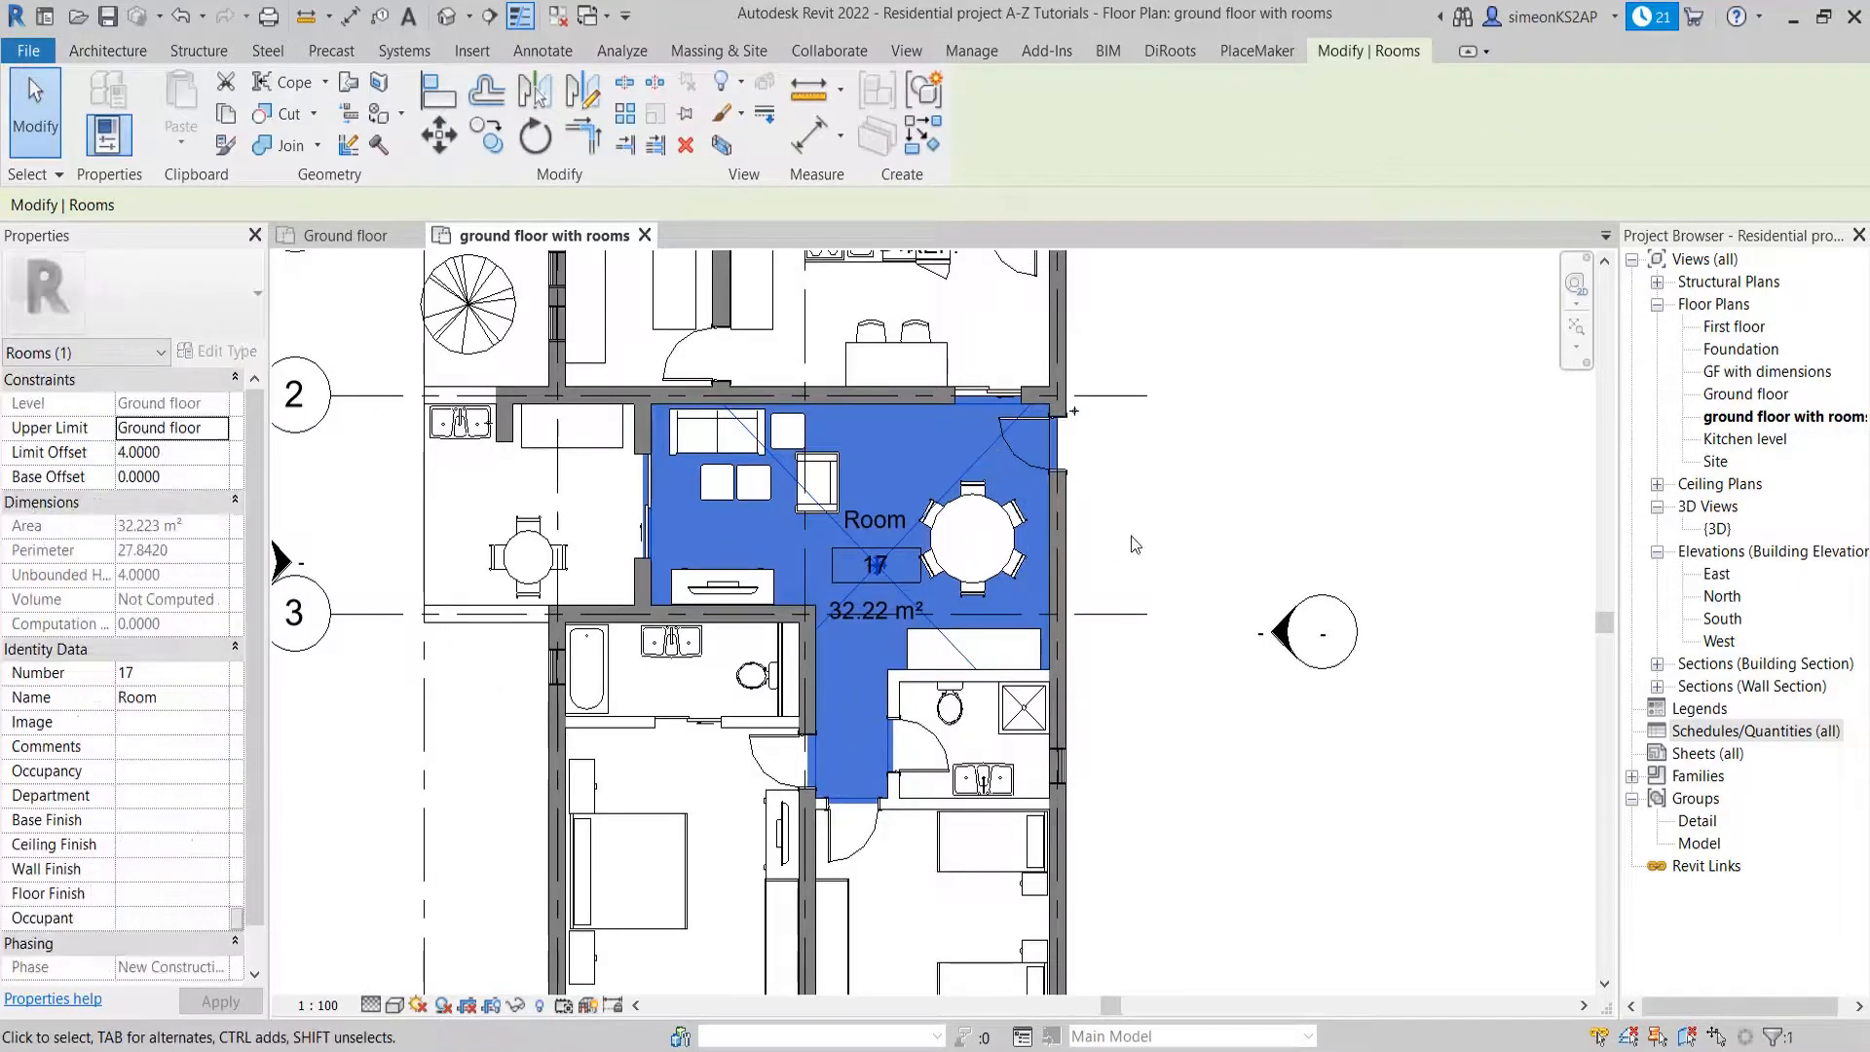
key(Delete)
click(1803, 885)
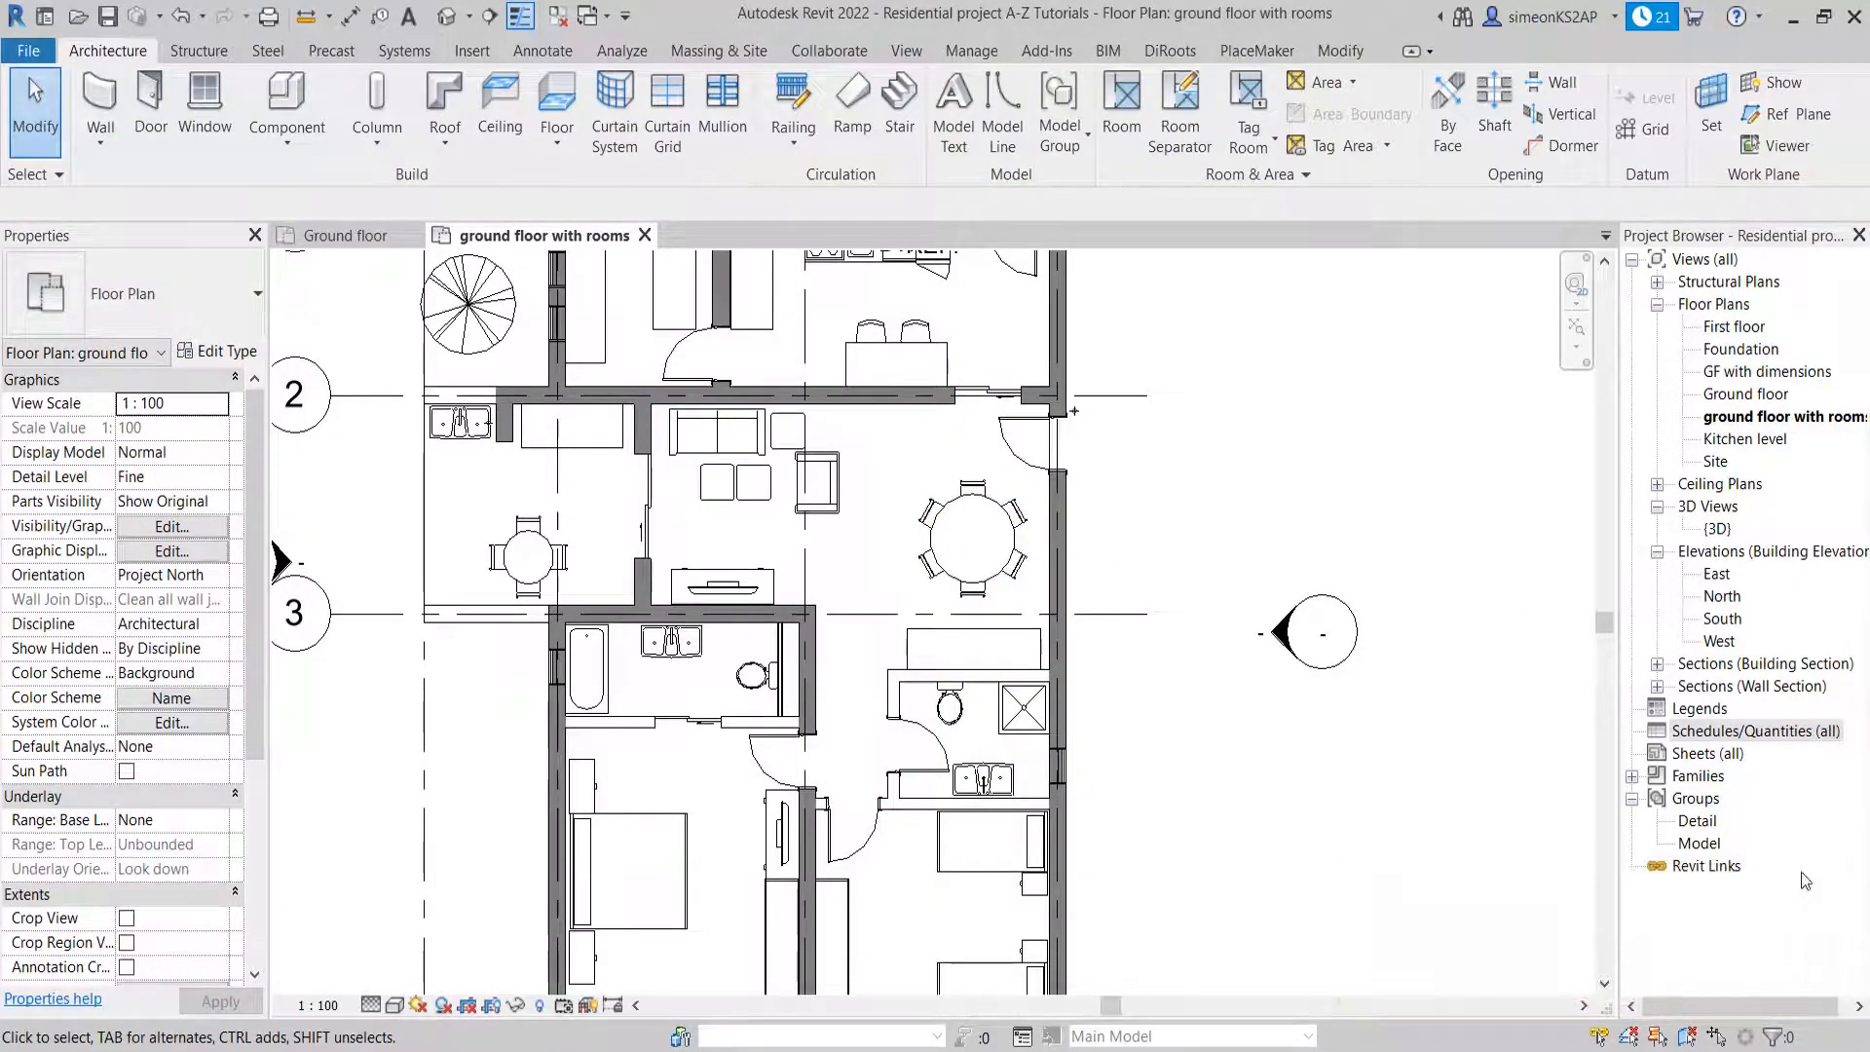
Draw a room separation line across the corridor entrance, from the small bathroom's outer wall corner straight to the opposite wall, and exit the command
middle_drag(1117, 463, 1163, 448)
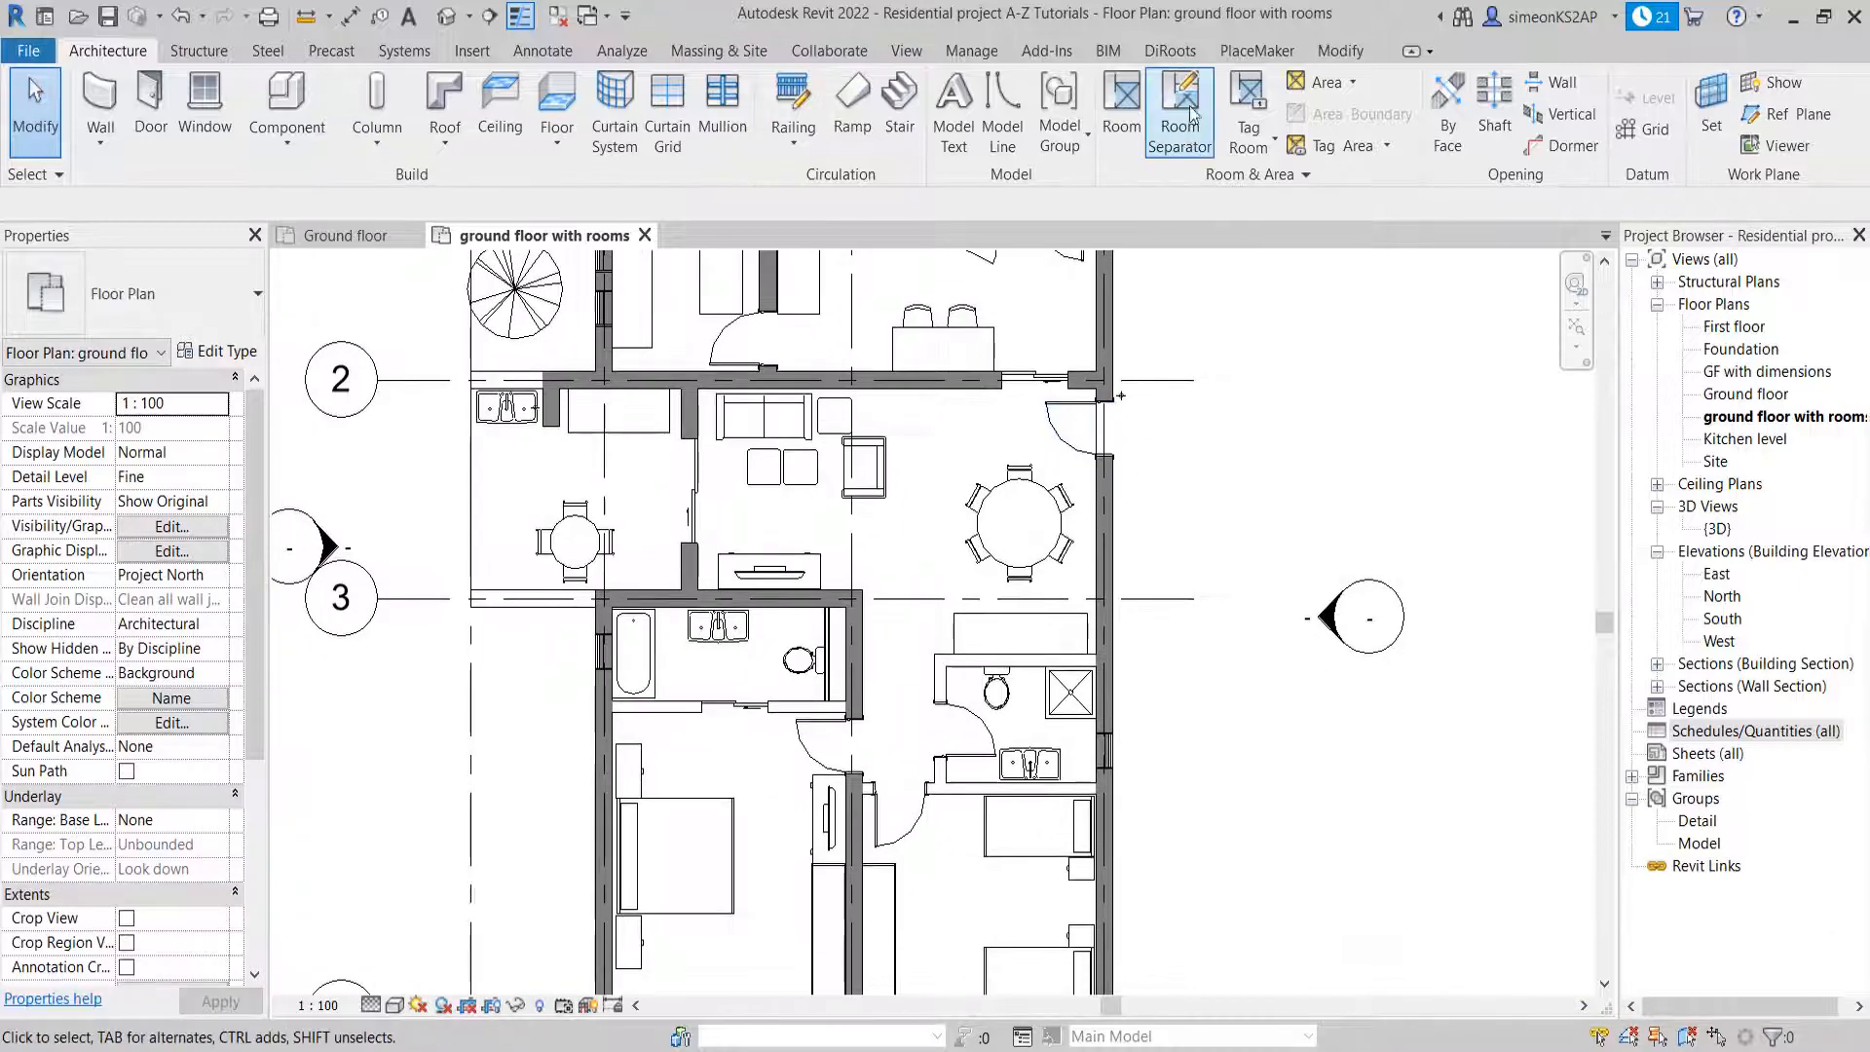
click(1180, 112)
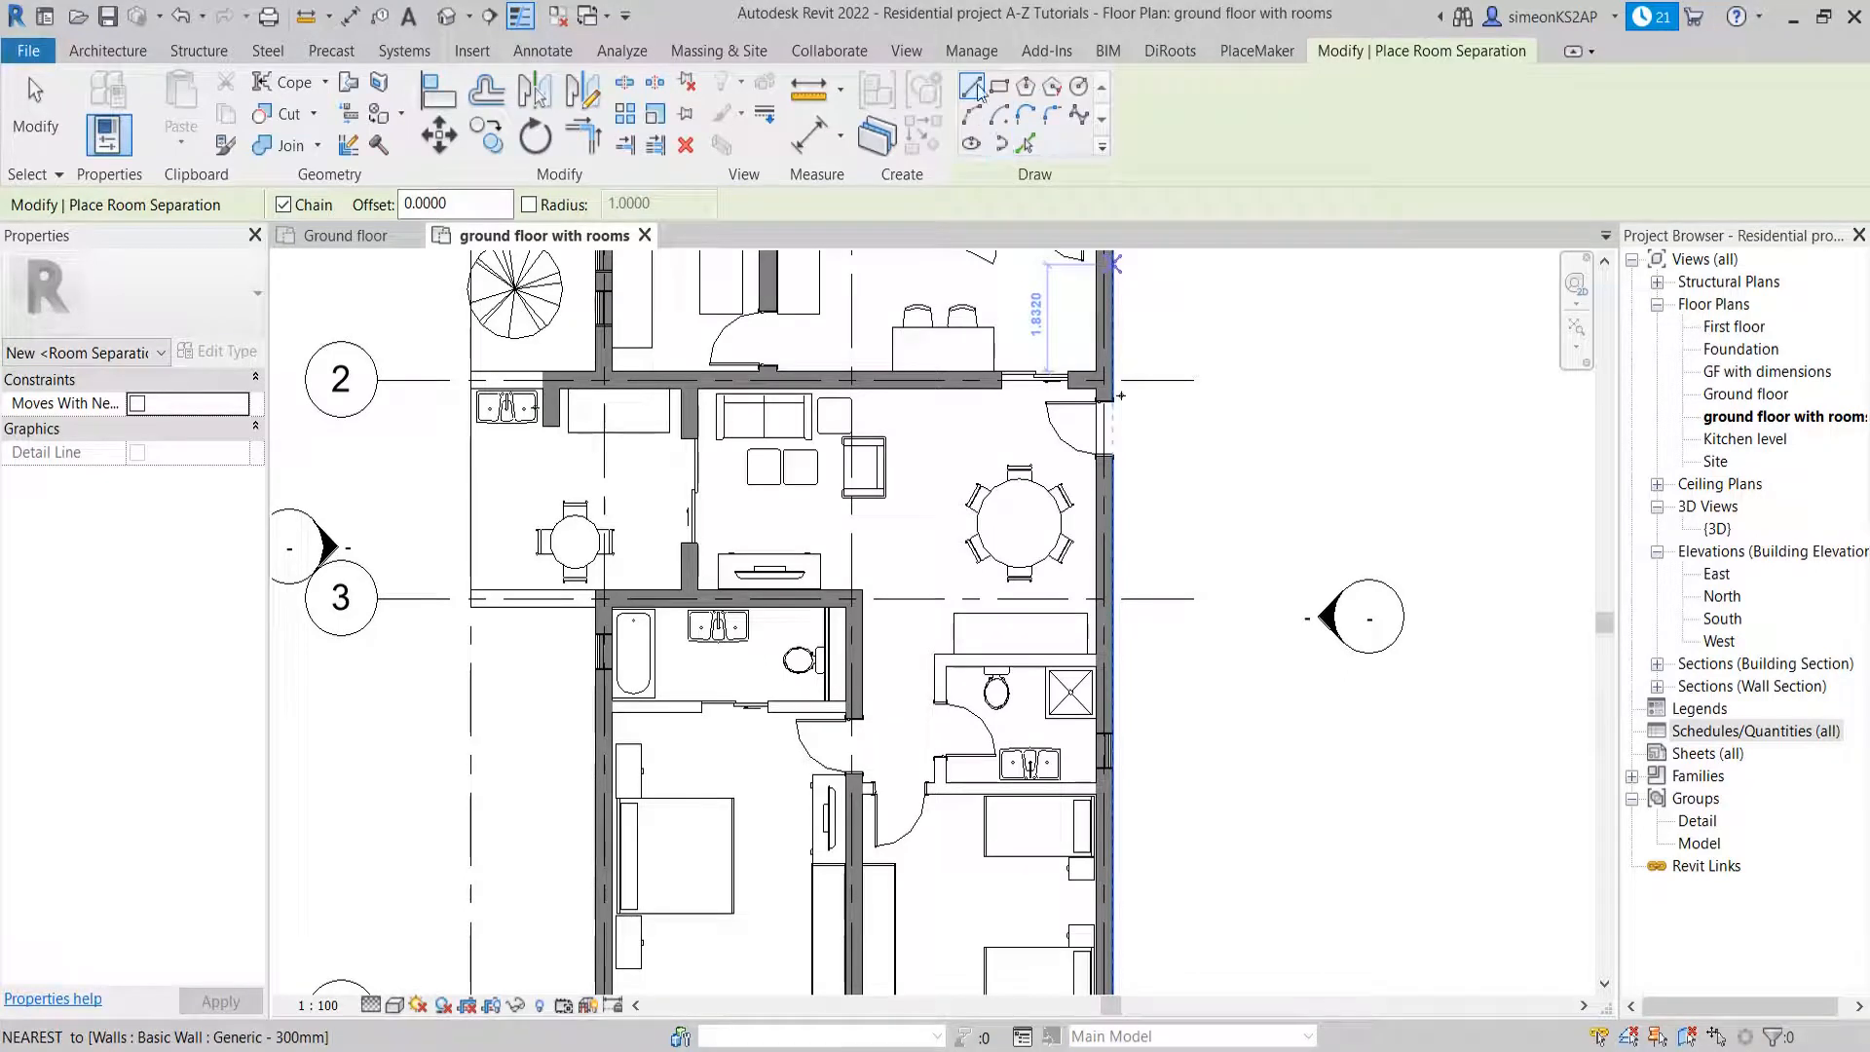
middle_drag(936, 725, 941, 660)
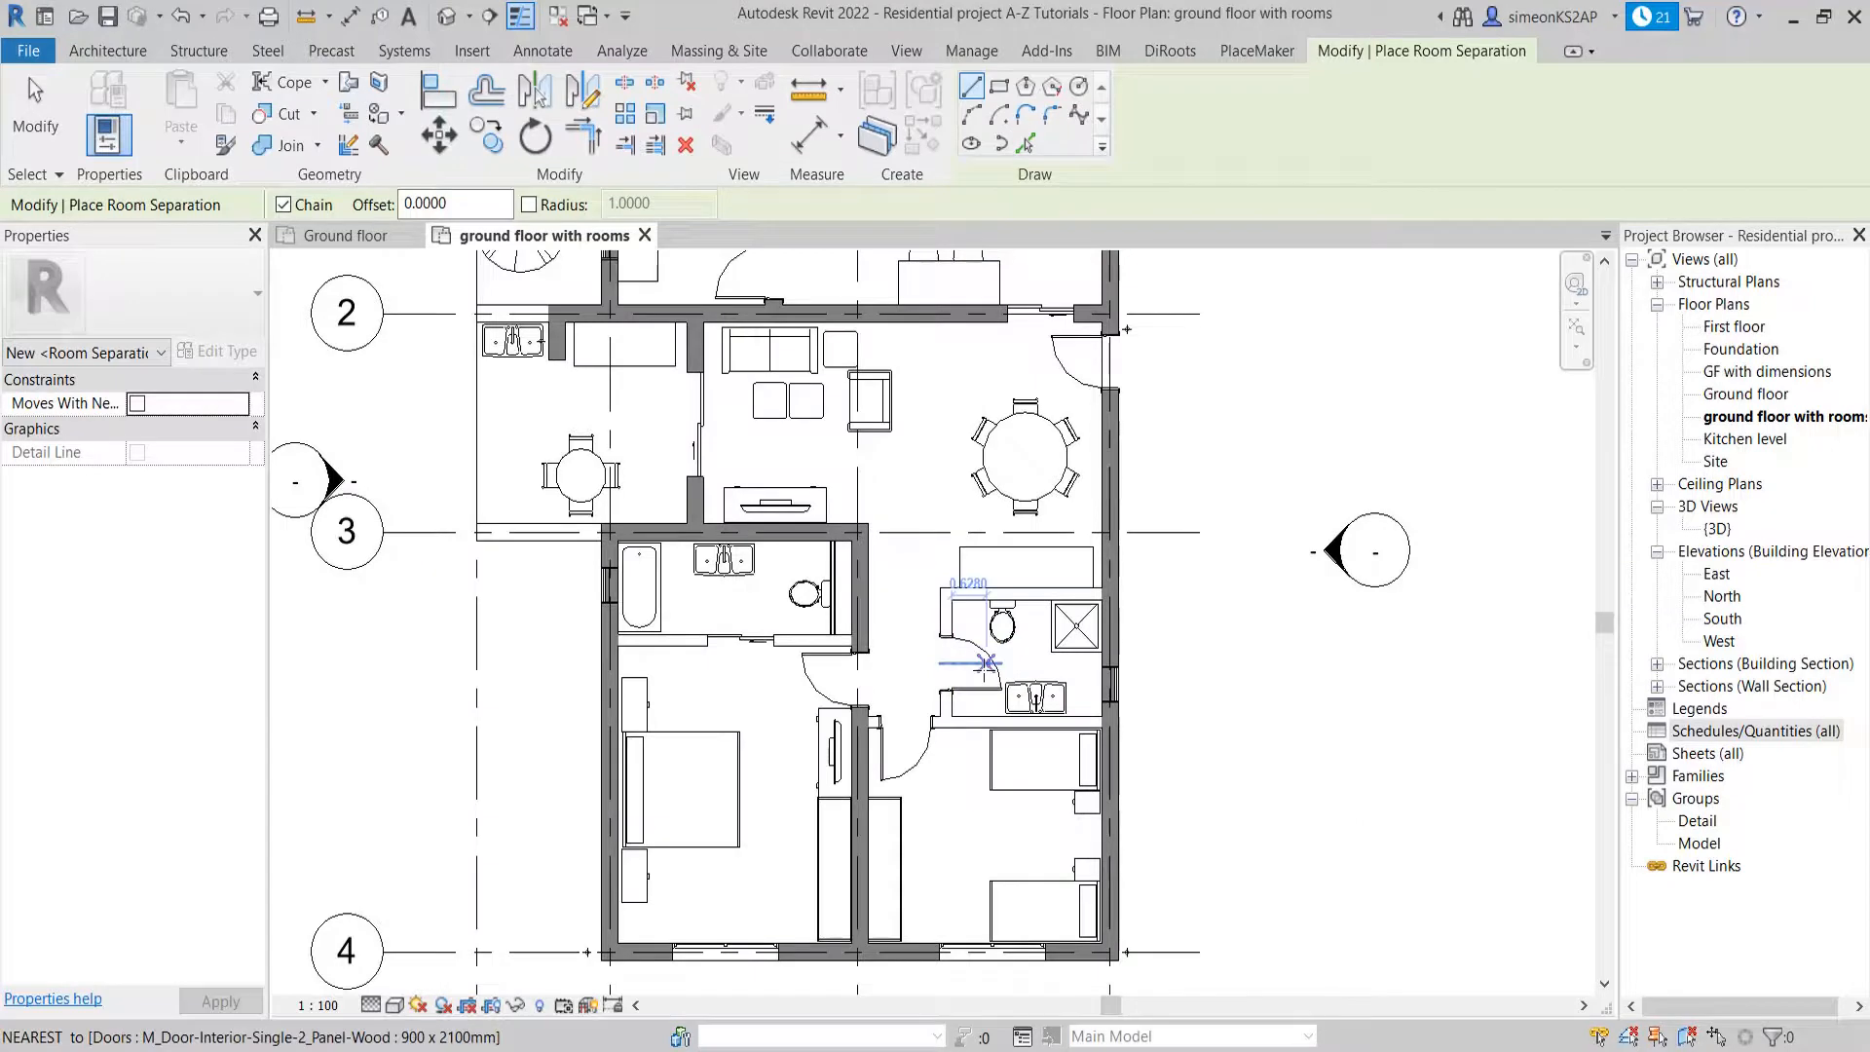
scroll(945, 634, up, 2)
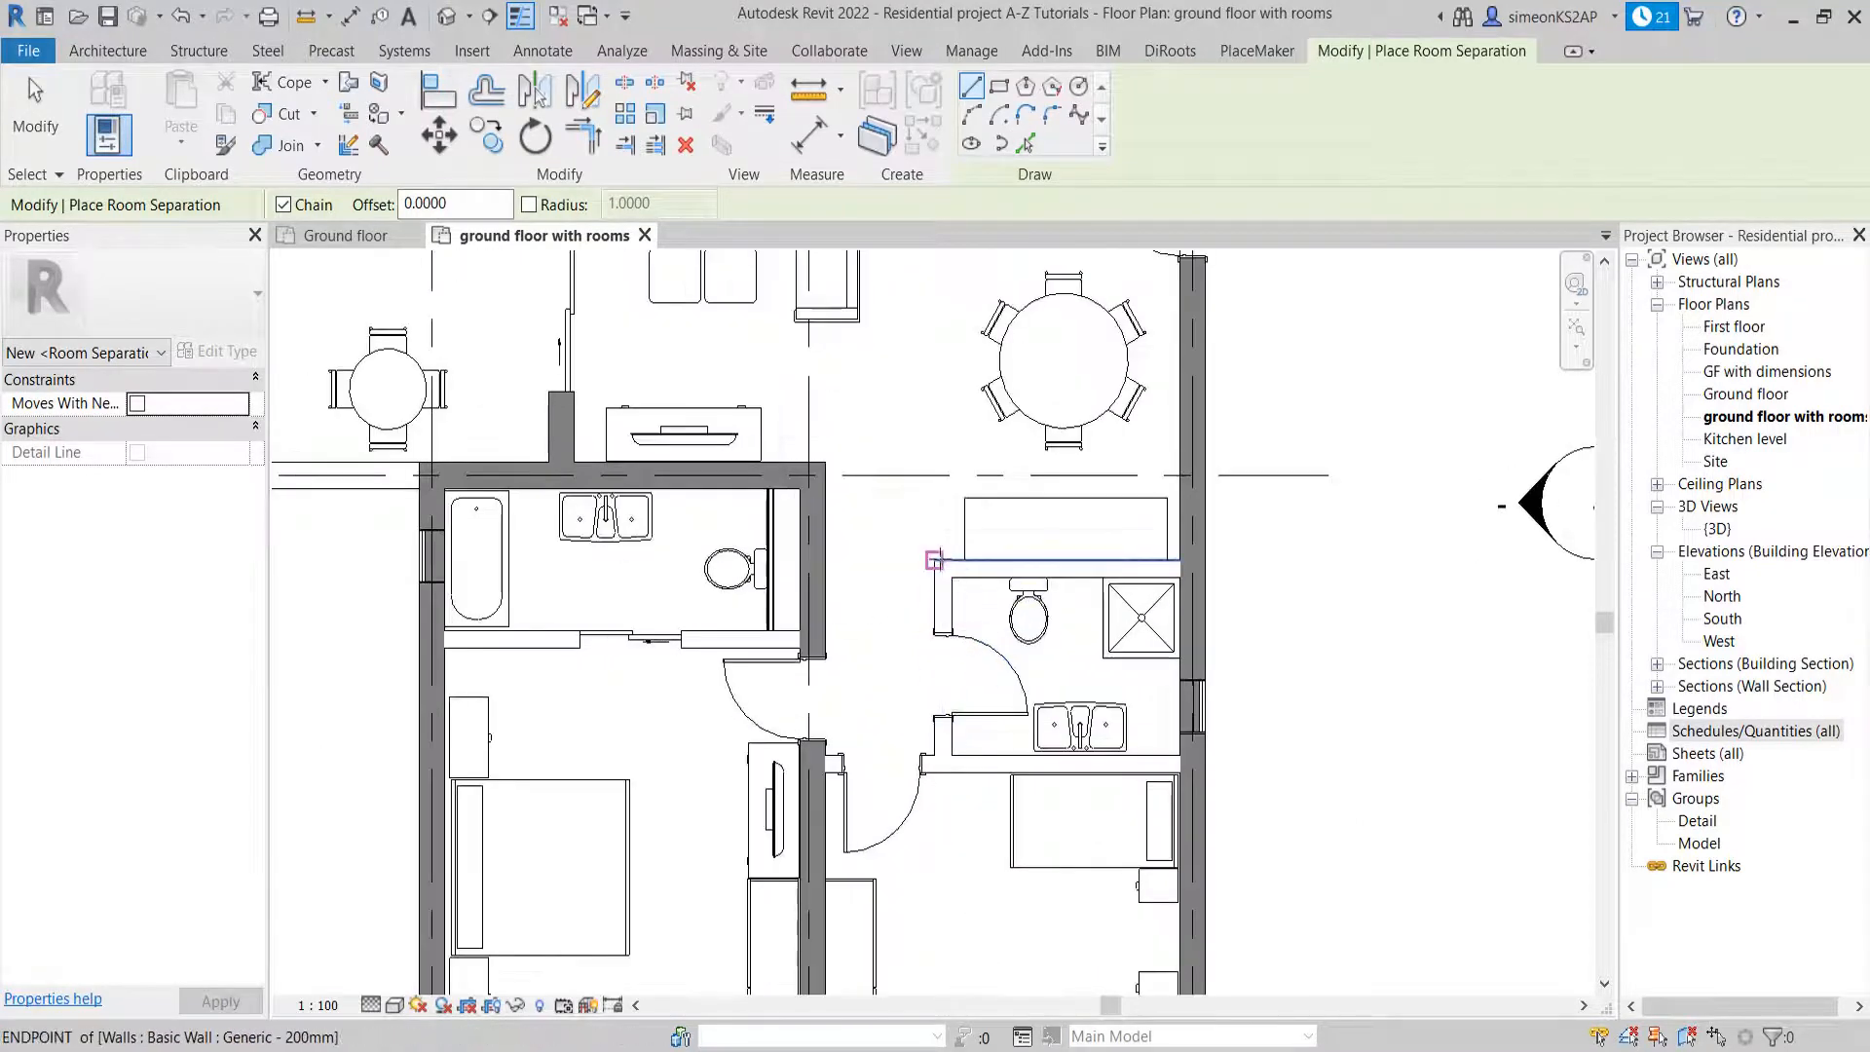
click(937, 559)
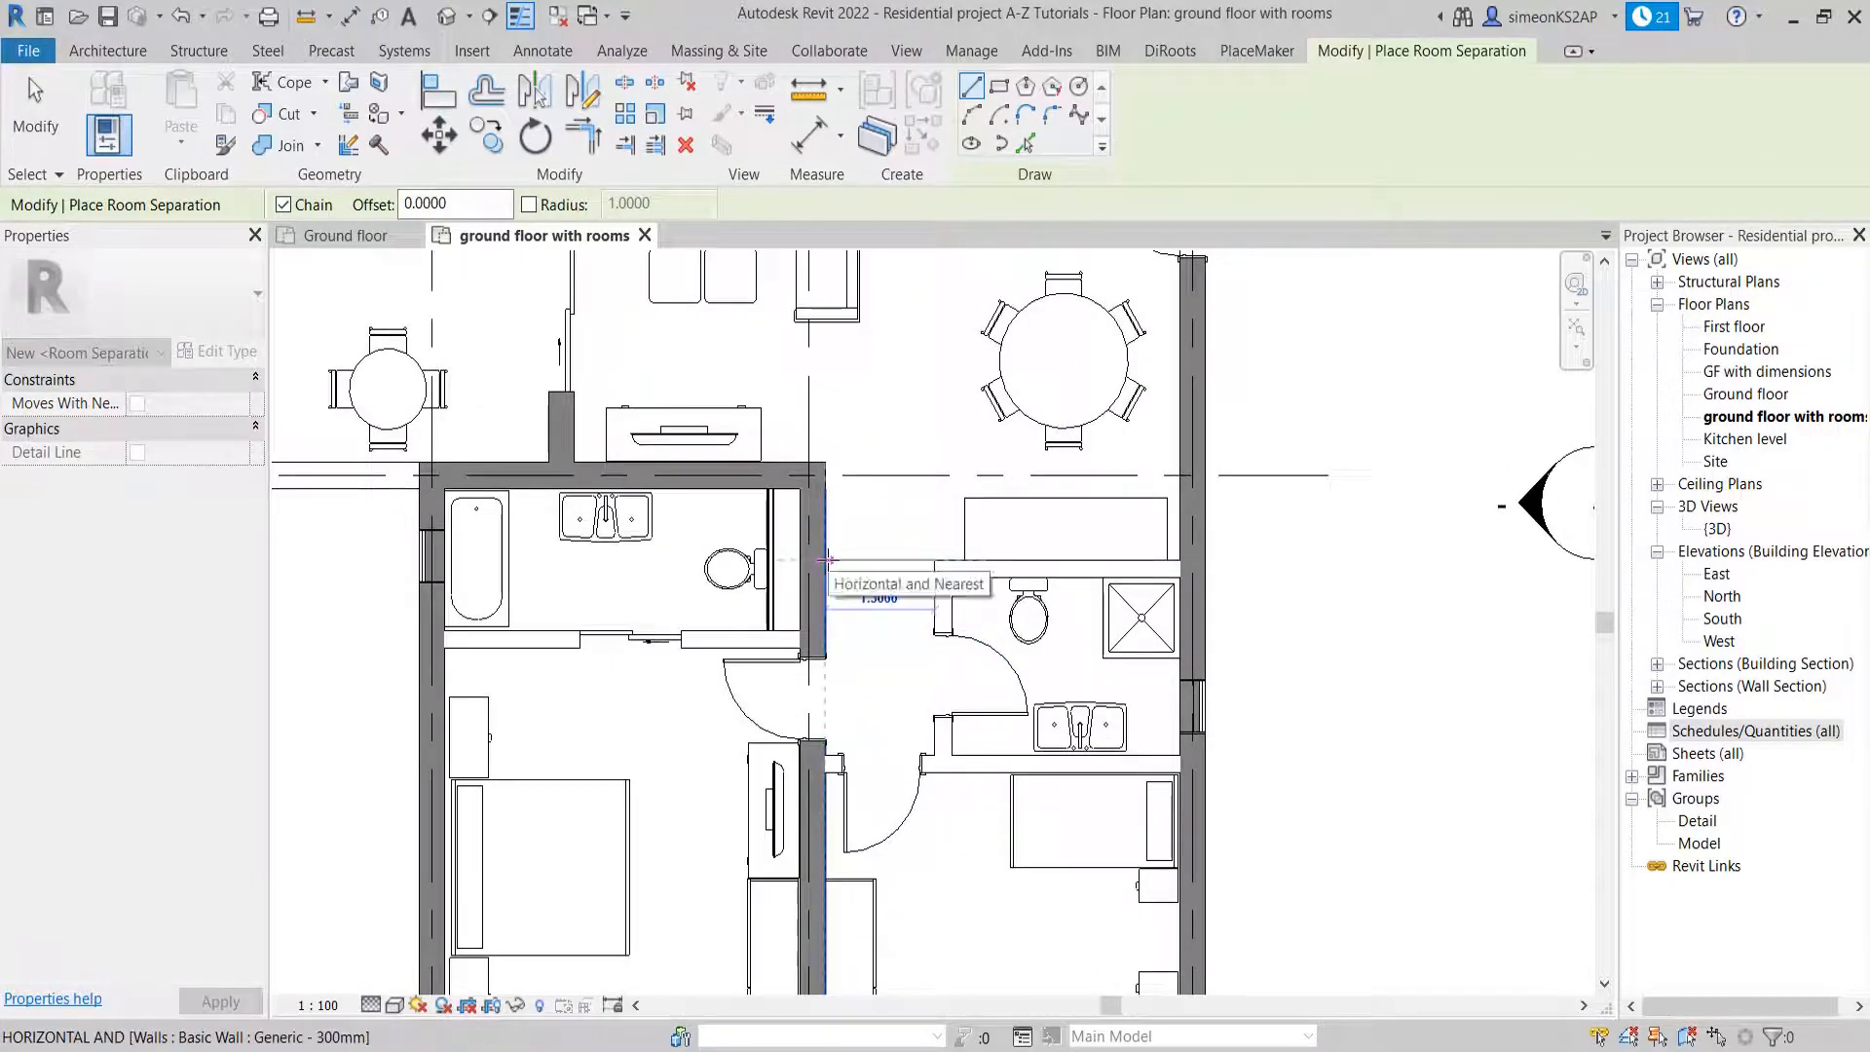
right_click(888, 522)
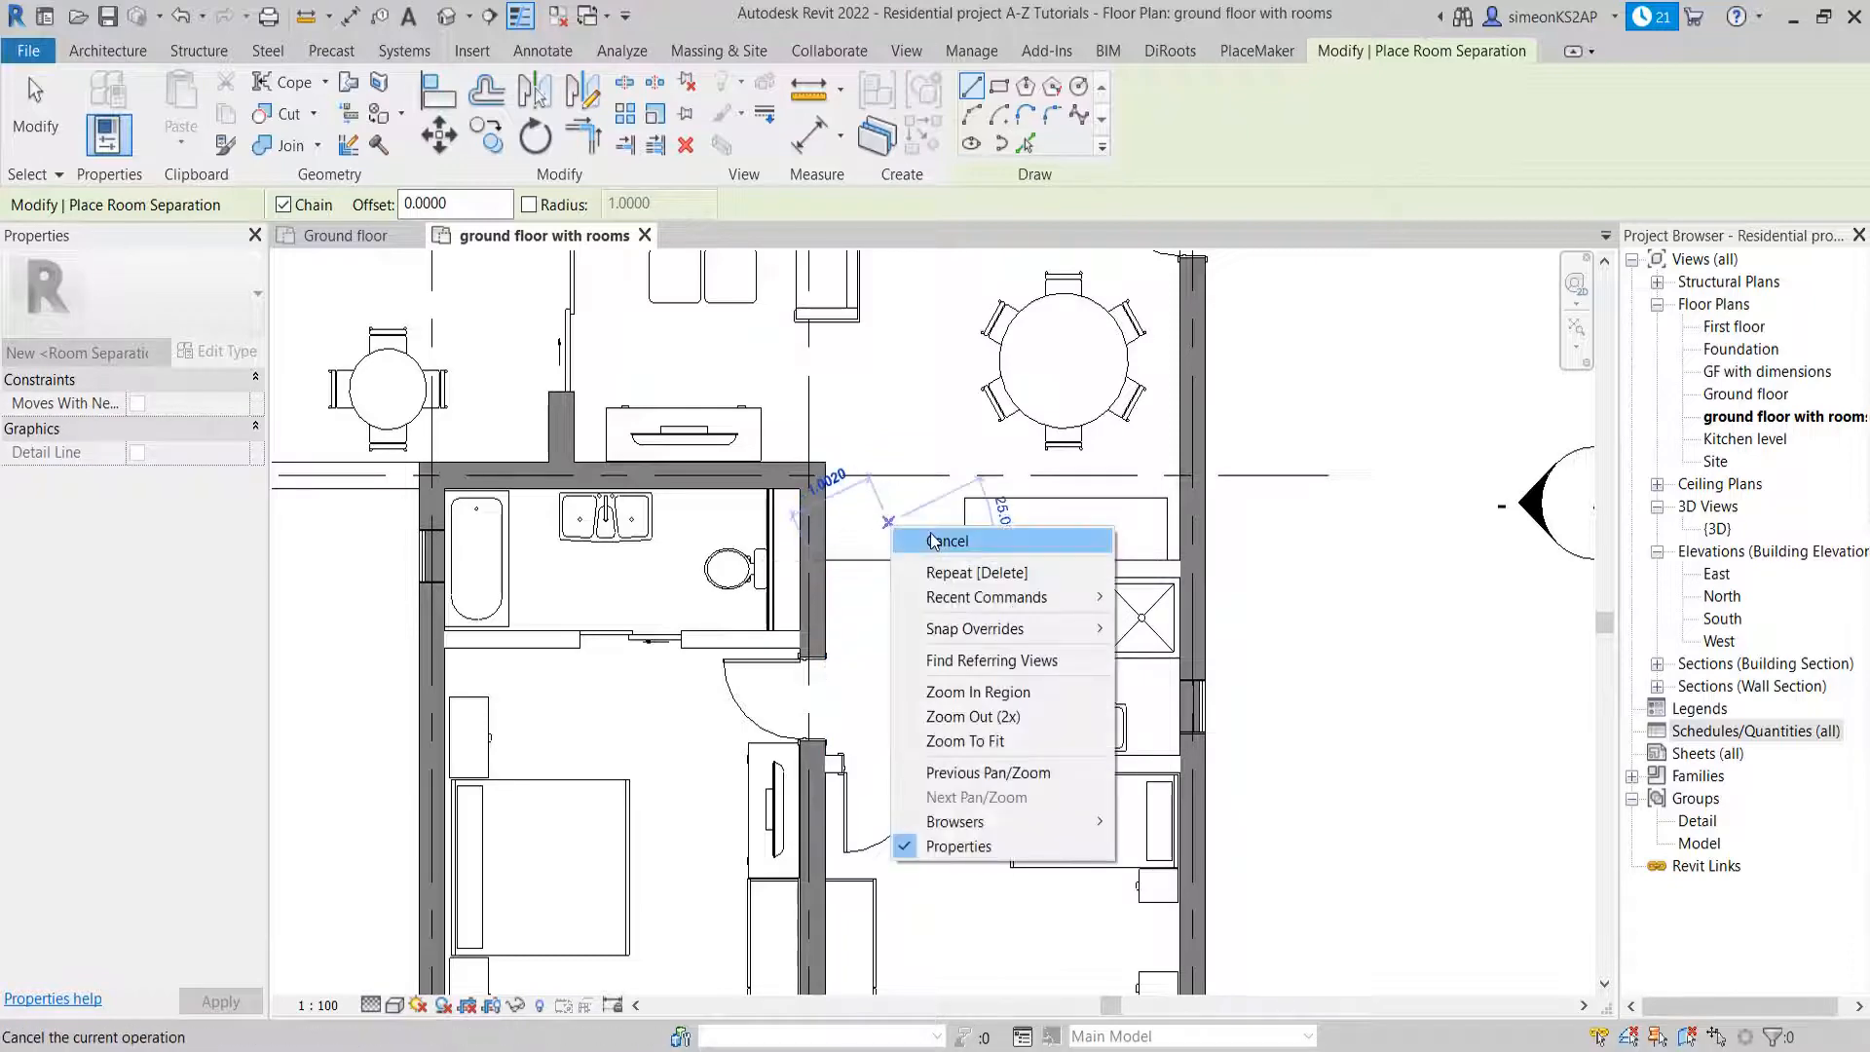
click(932, 542)
scroll(881, 530, down, 2)
middle_drag(906, 464, 959, 497)
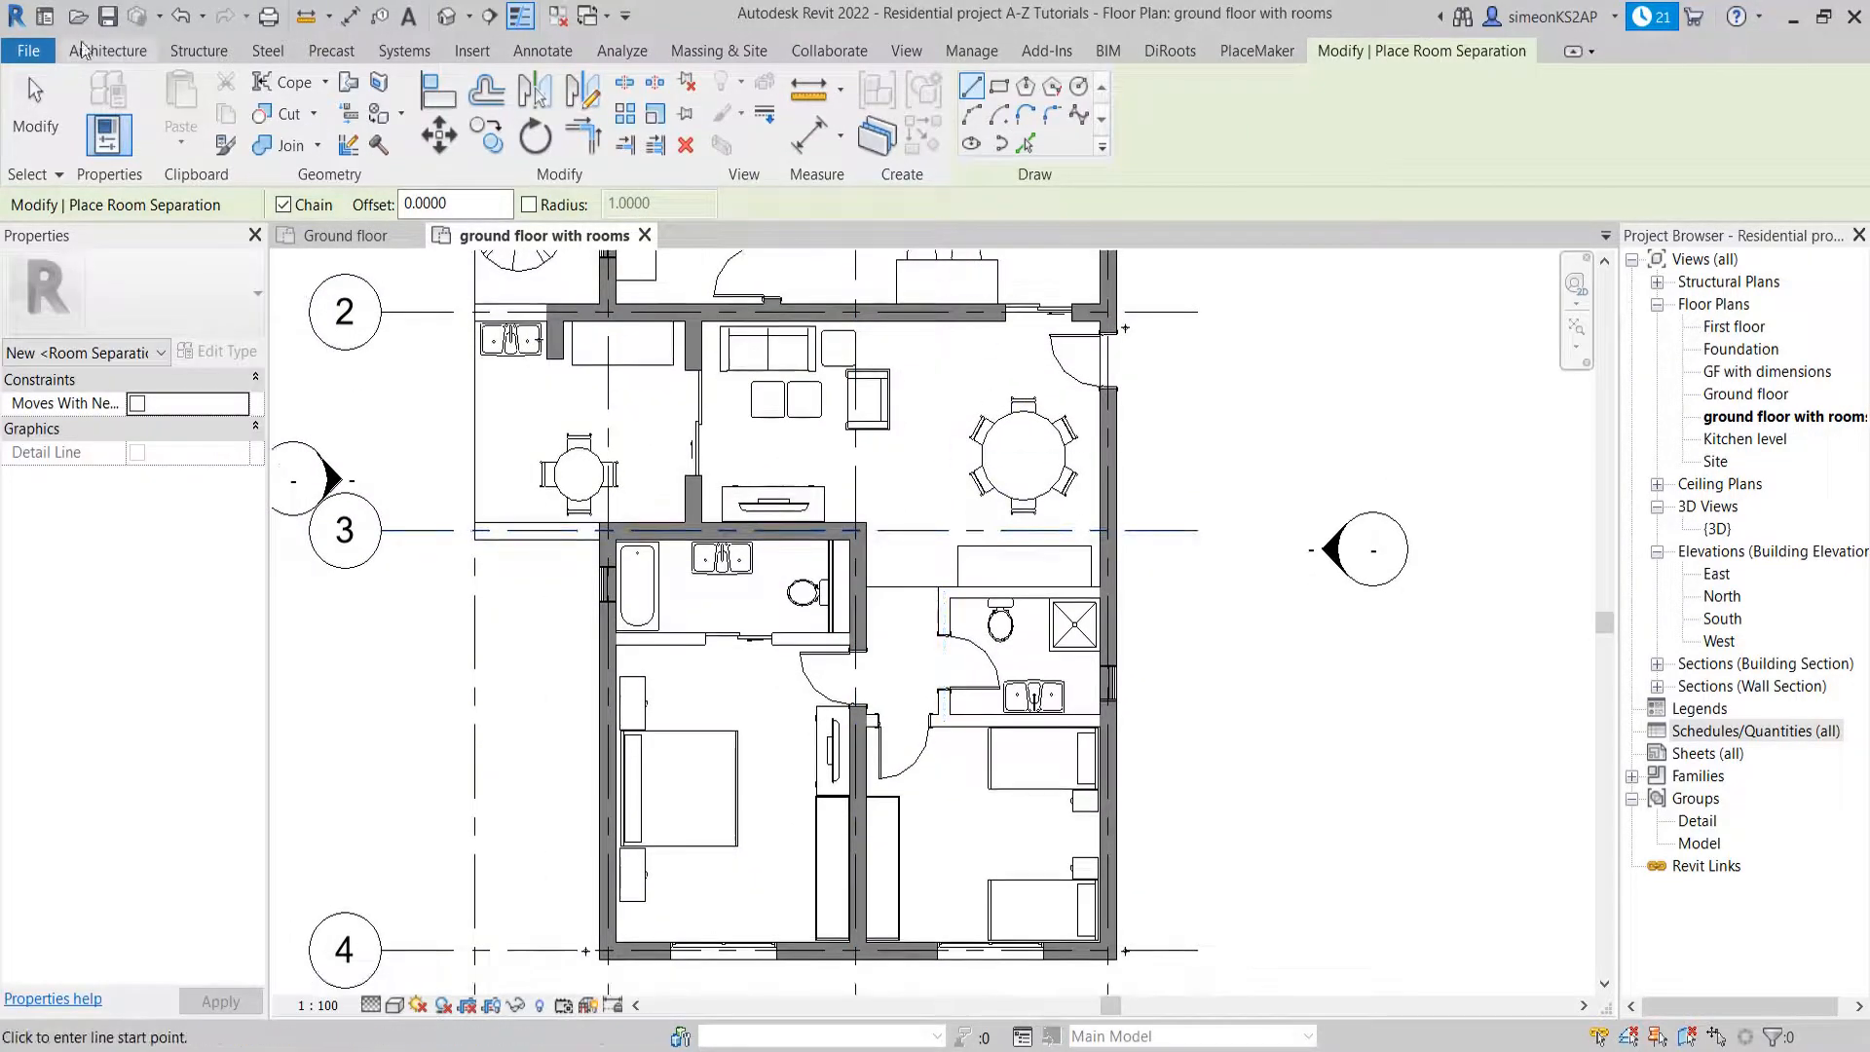
key(Escape)
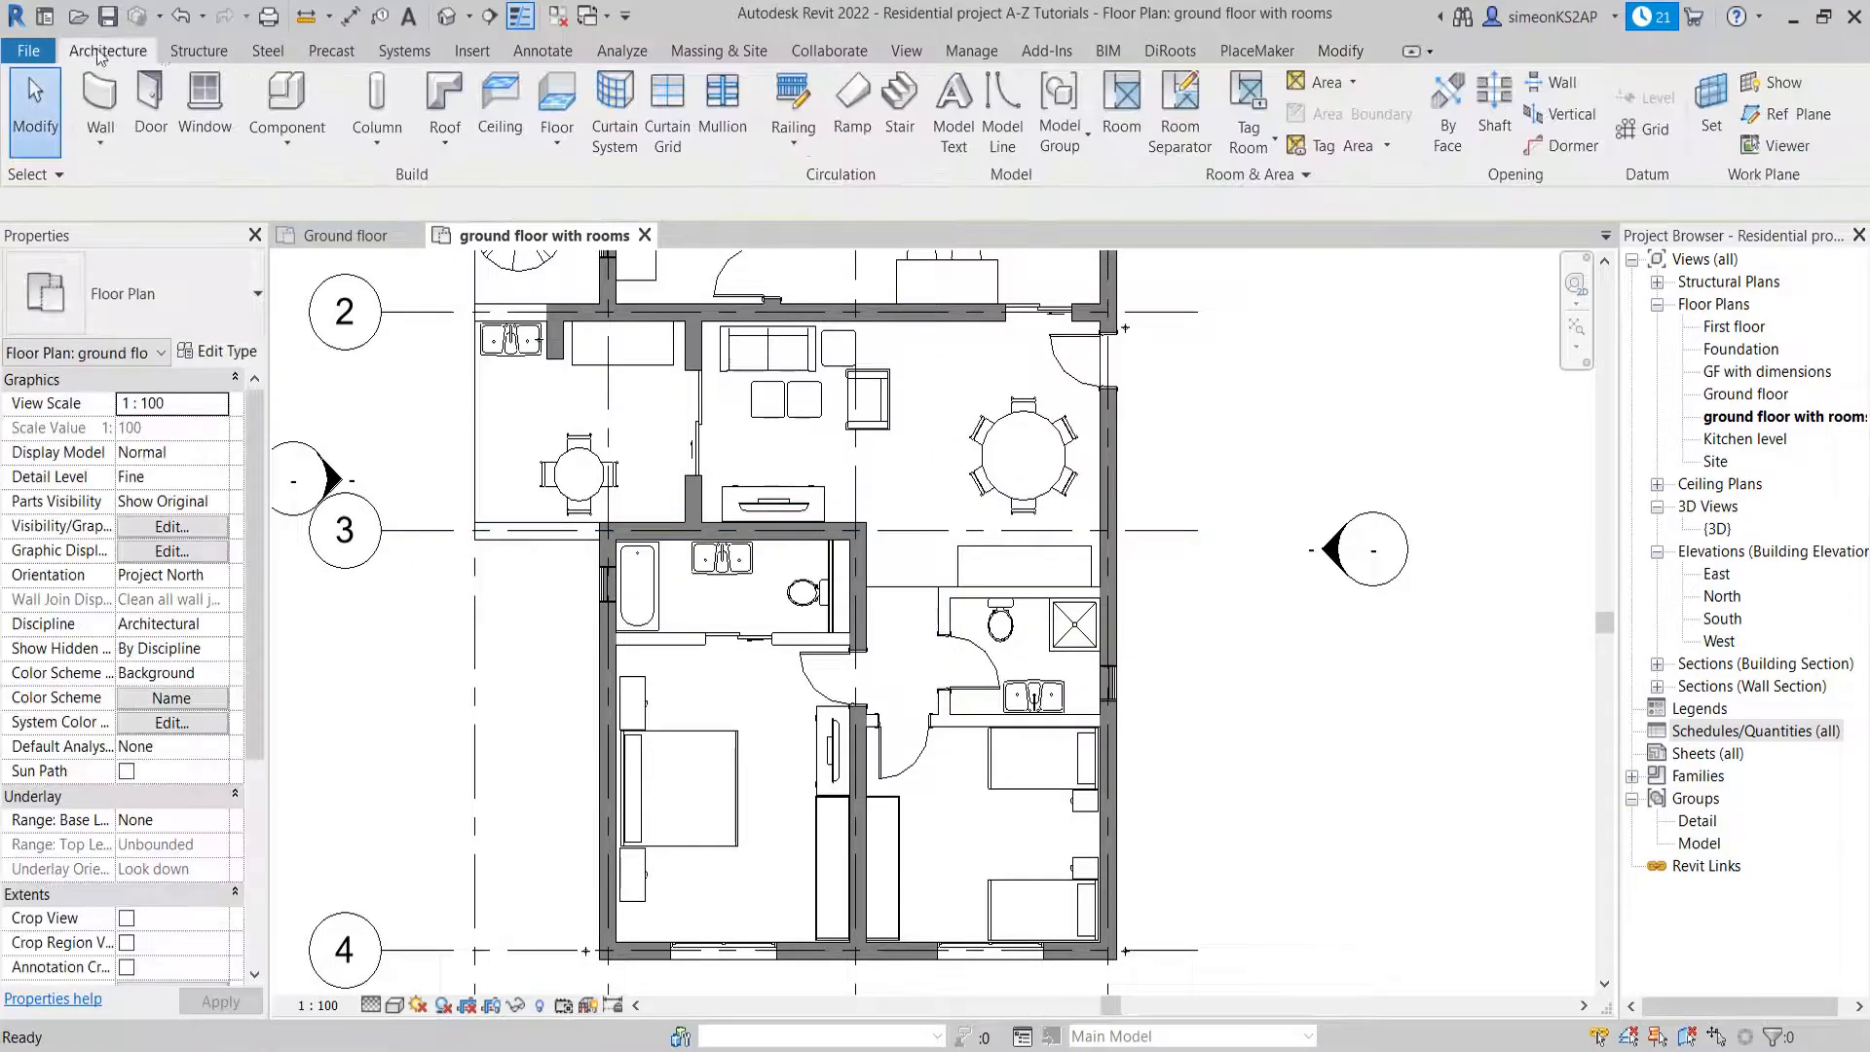
Place area-tagged rooms in the living and dining area and in the separated corridor, and exit the Room command
click(1122, 104)
middle_drag(905, 526, 949, 599)
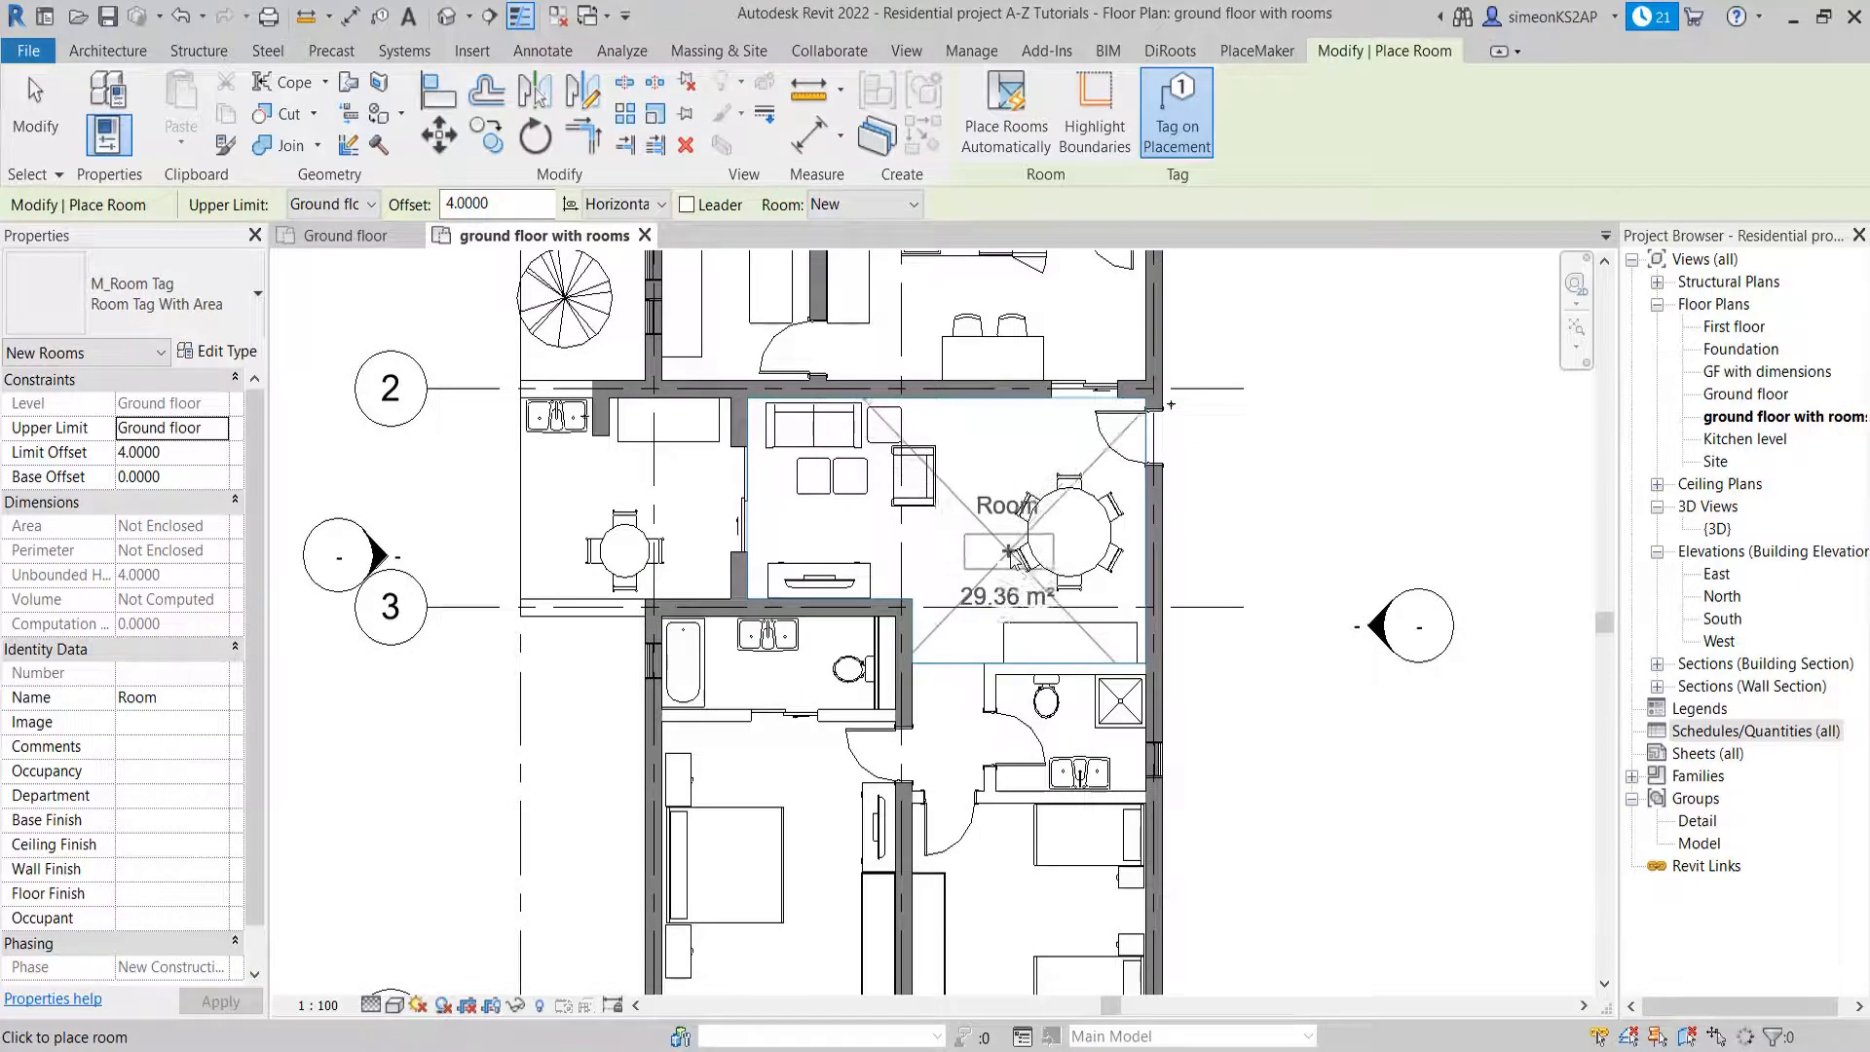
click(1016, 555)
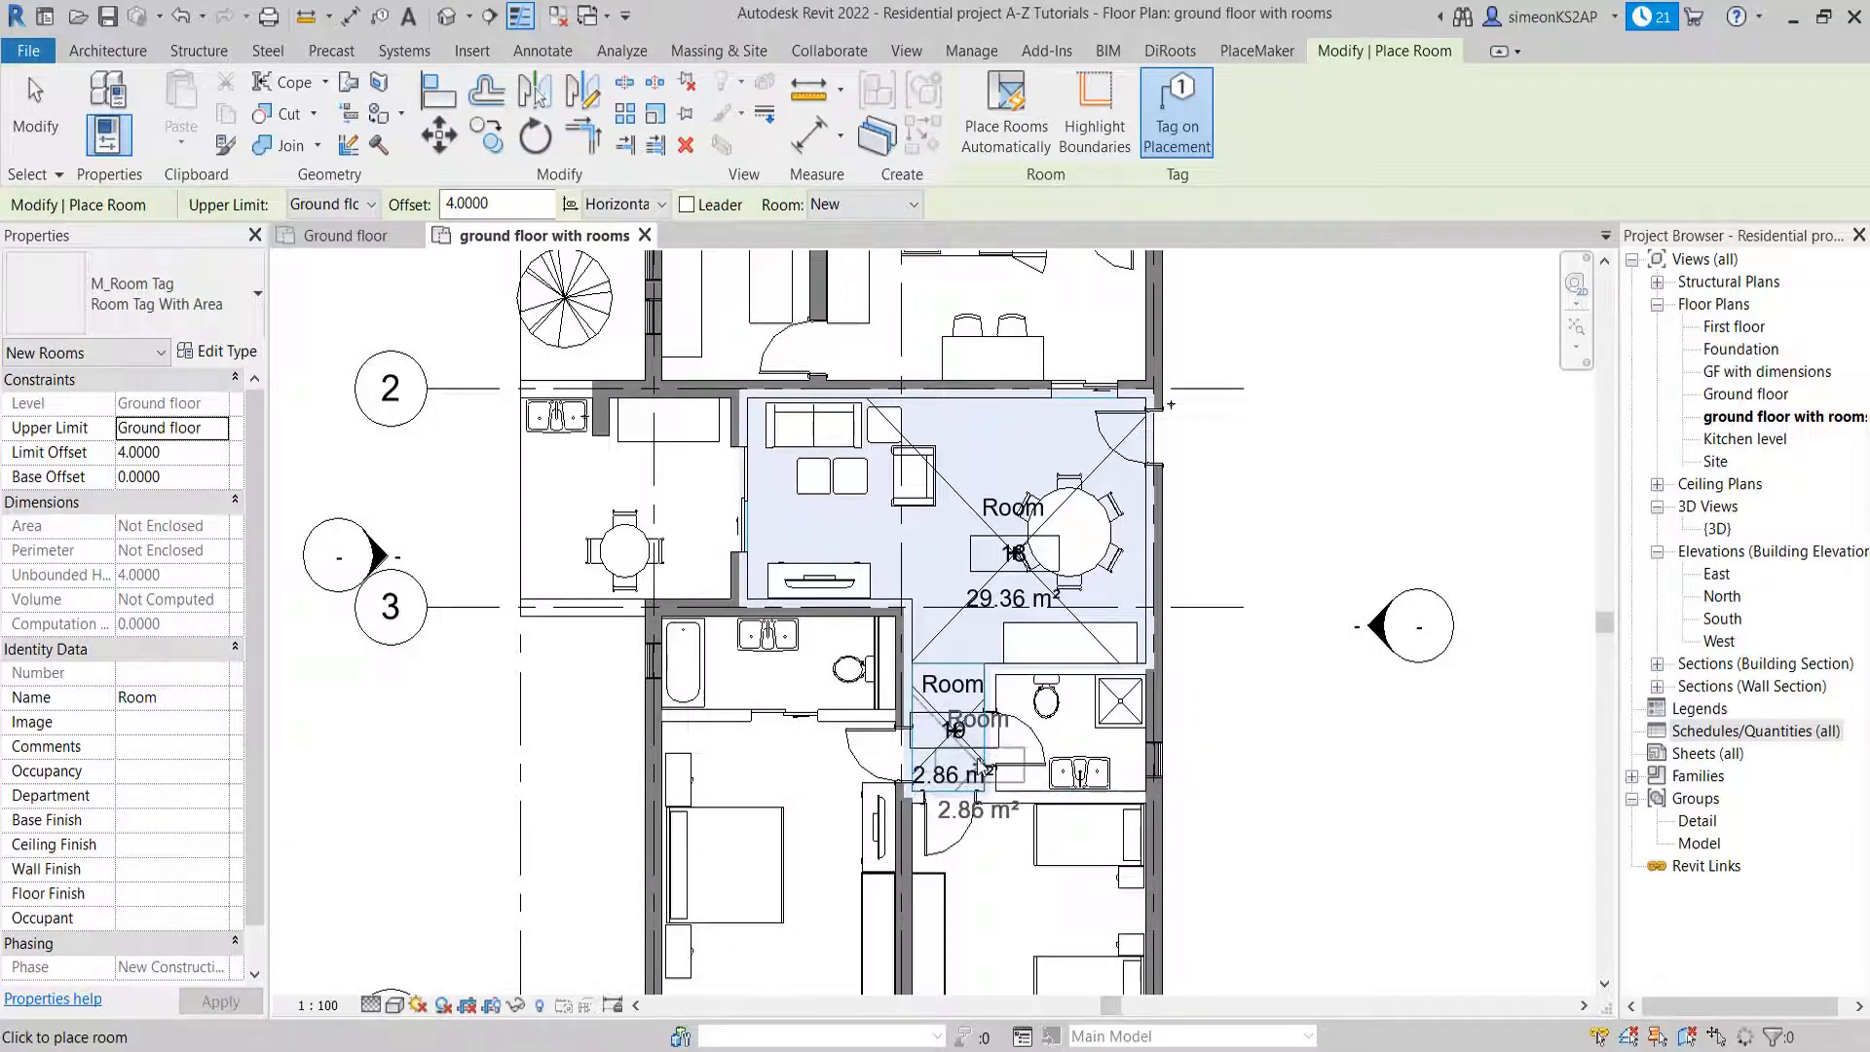
middle_drag(980, 767, 981, 730)
right_click(1266, 497)
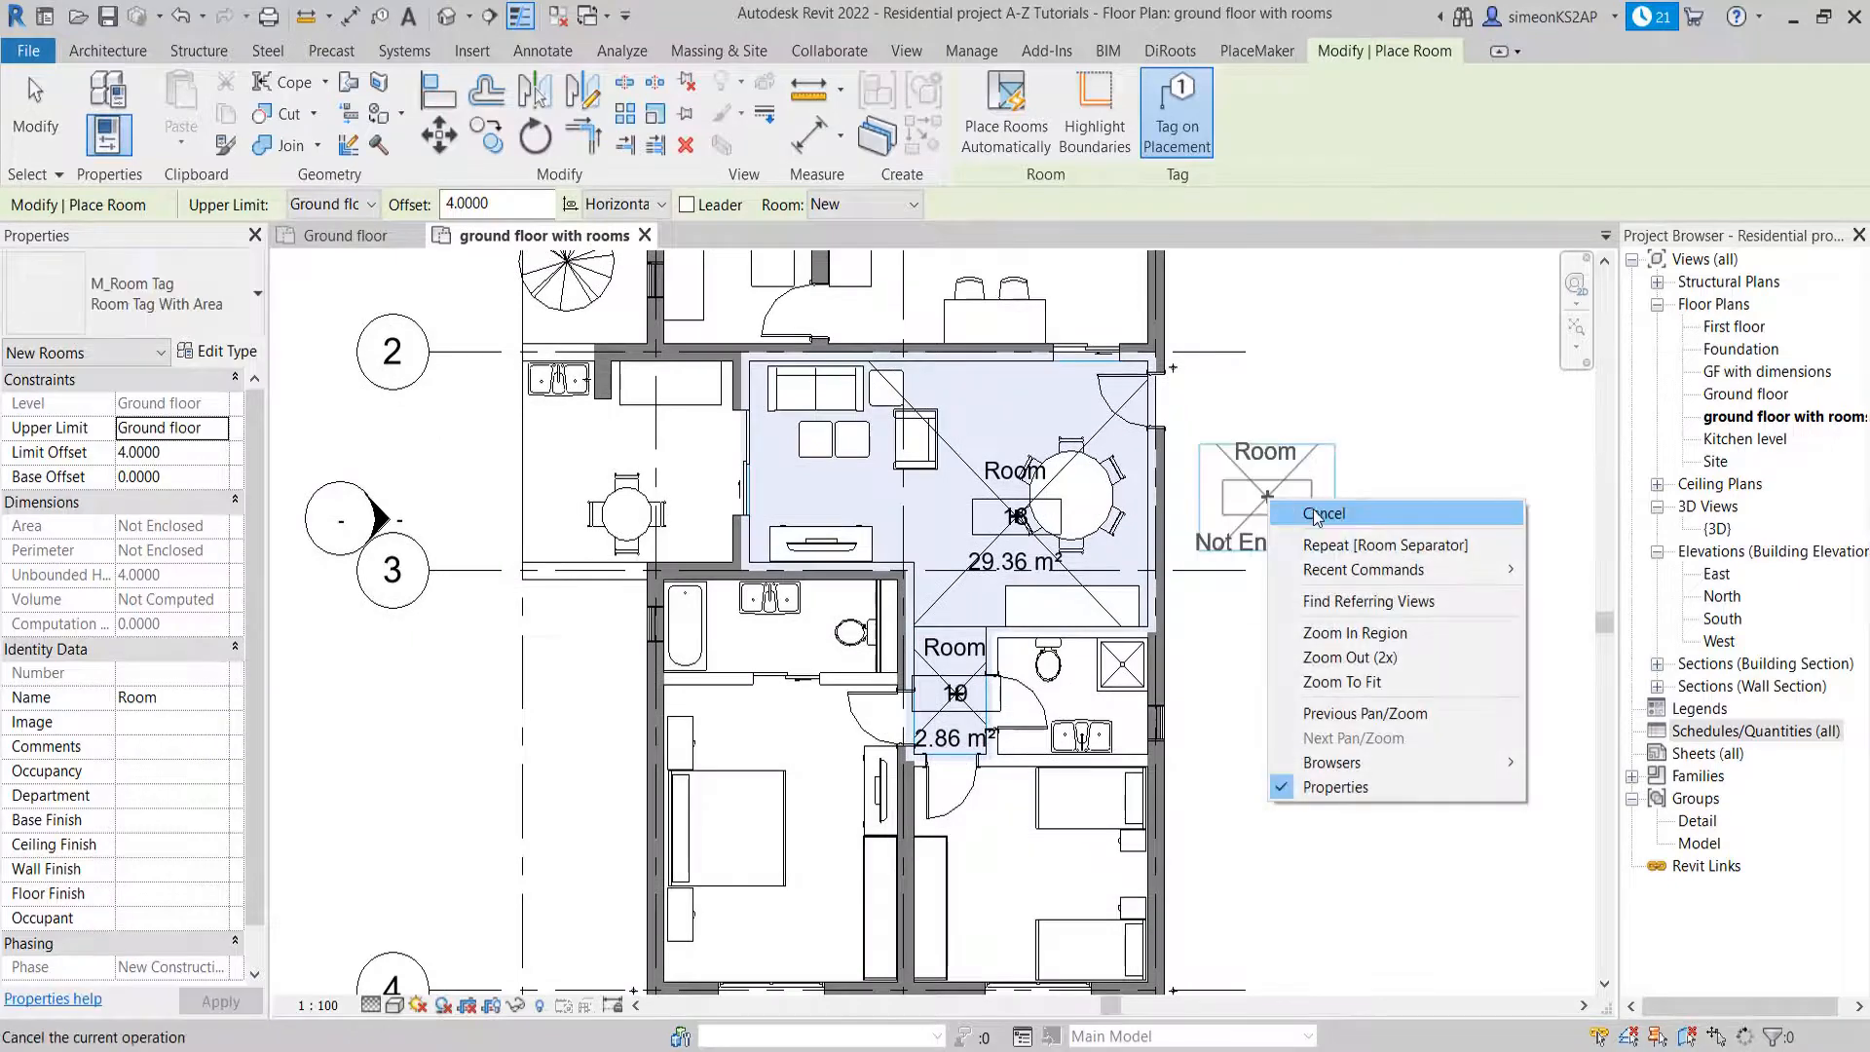
click(1314, 513)
right_click(1264, 446)
click(1320, 454)
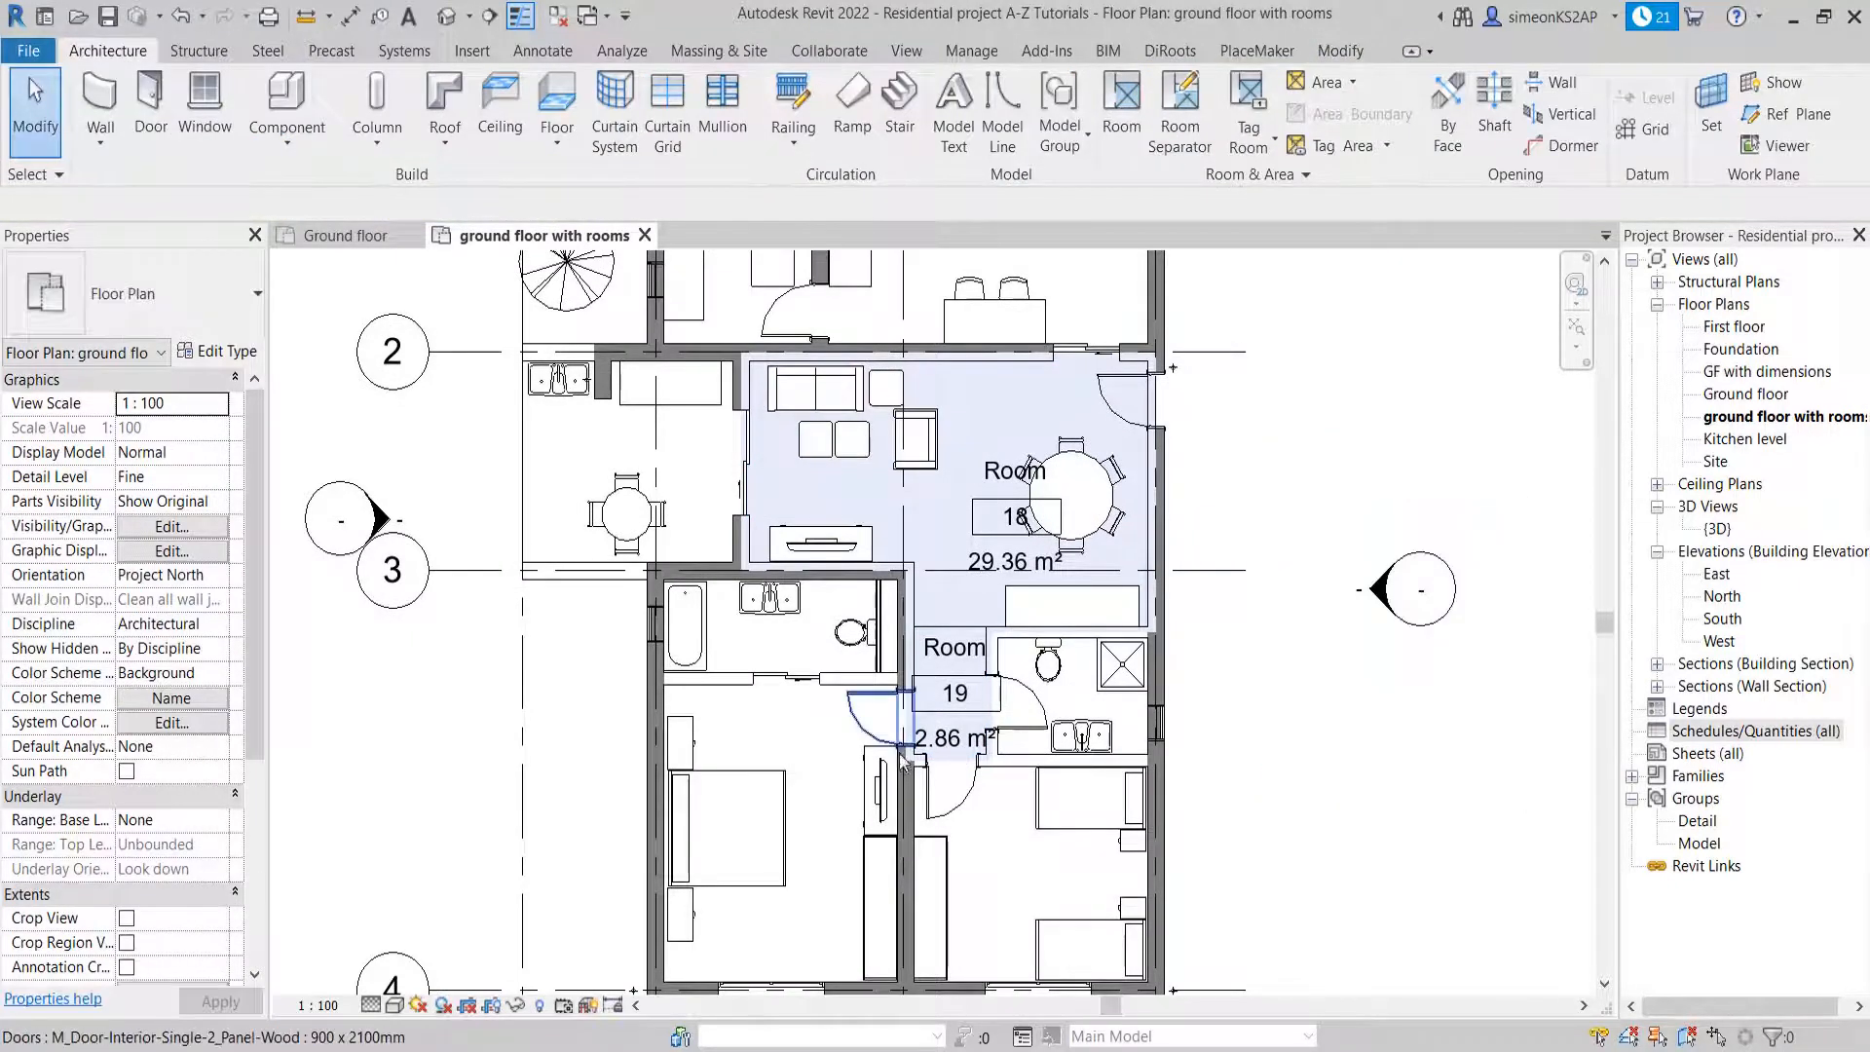
scroll(901, 761, down, 2)
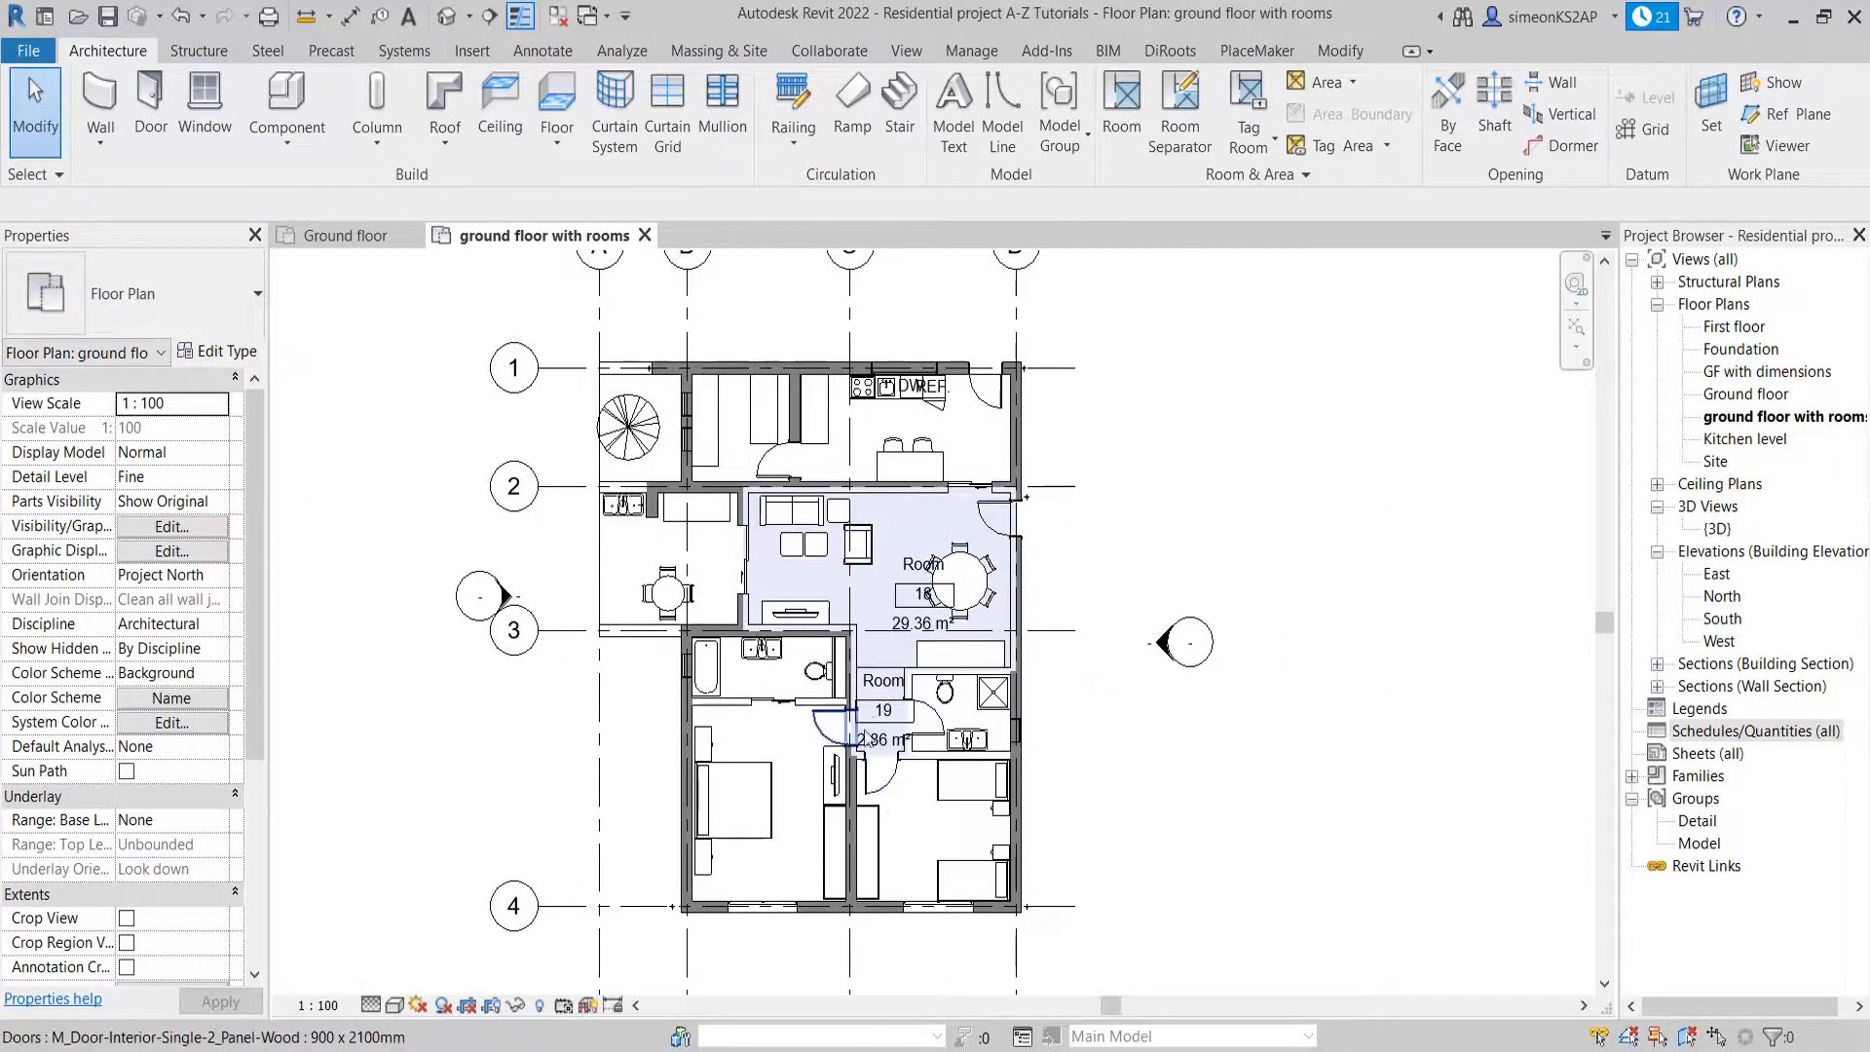
scroll(613, 513, up, 1)
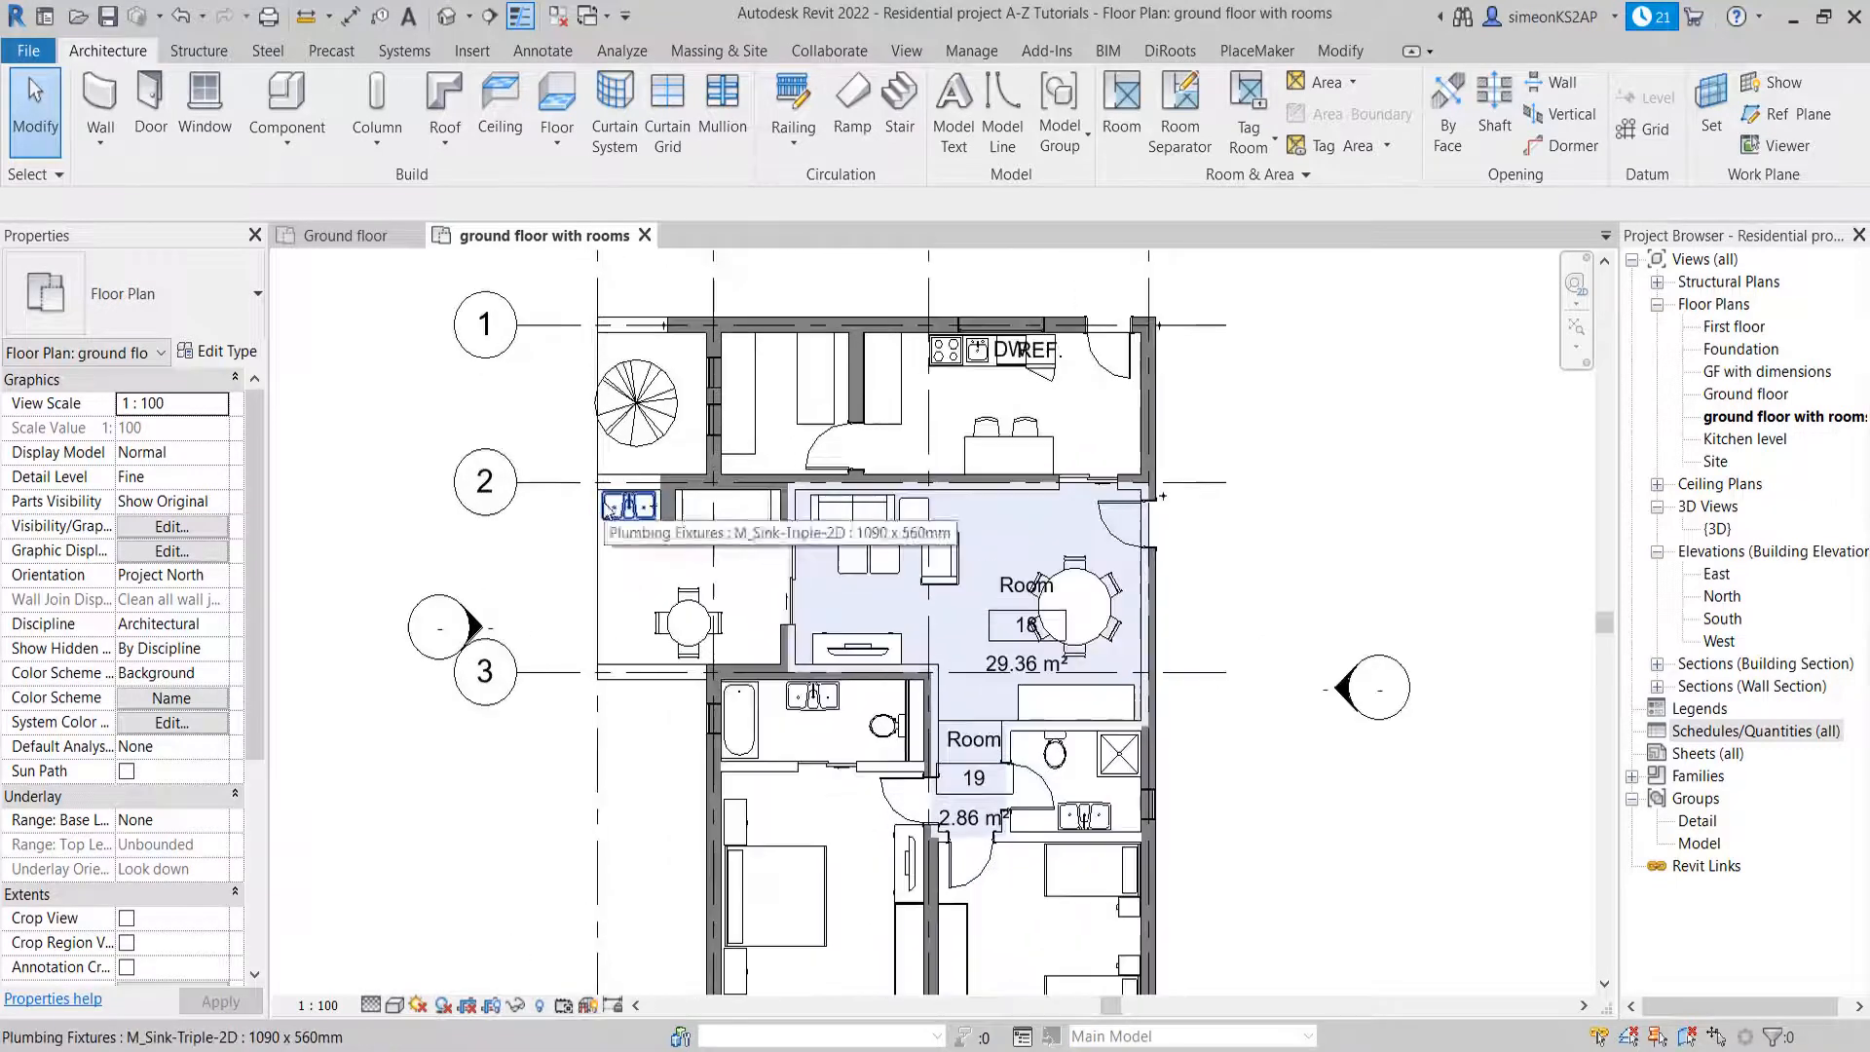
scroll(730, 573, down, 1)
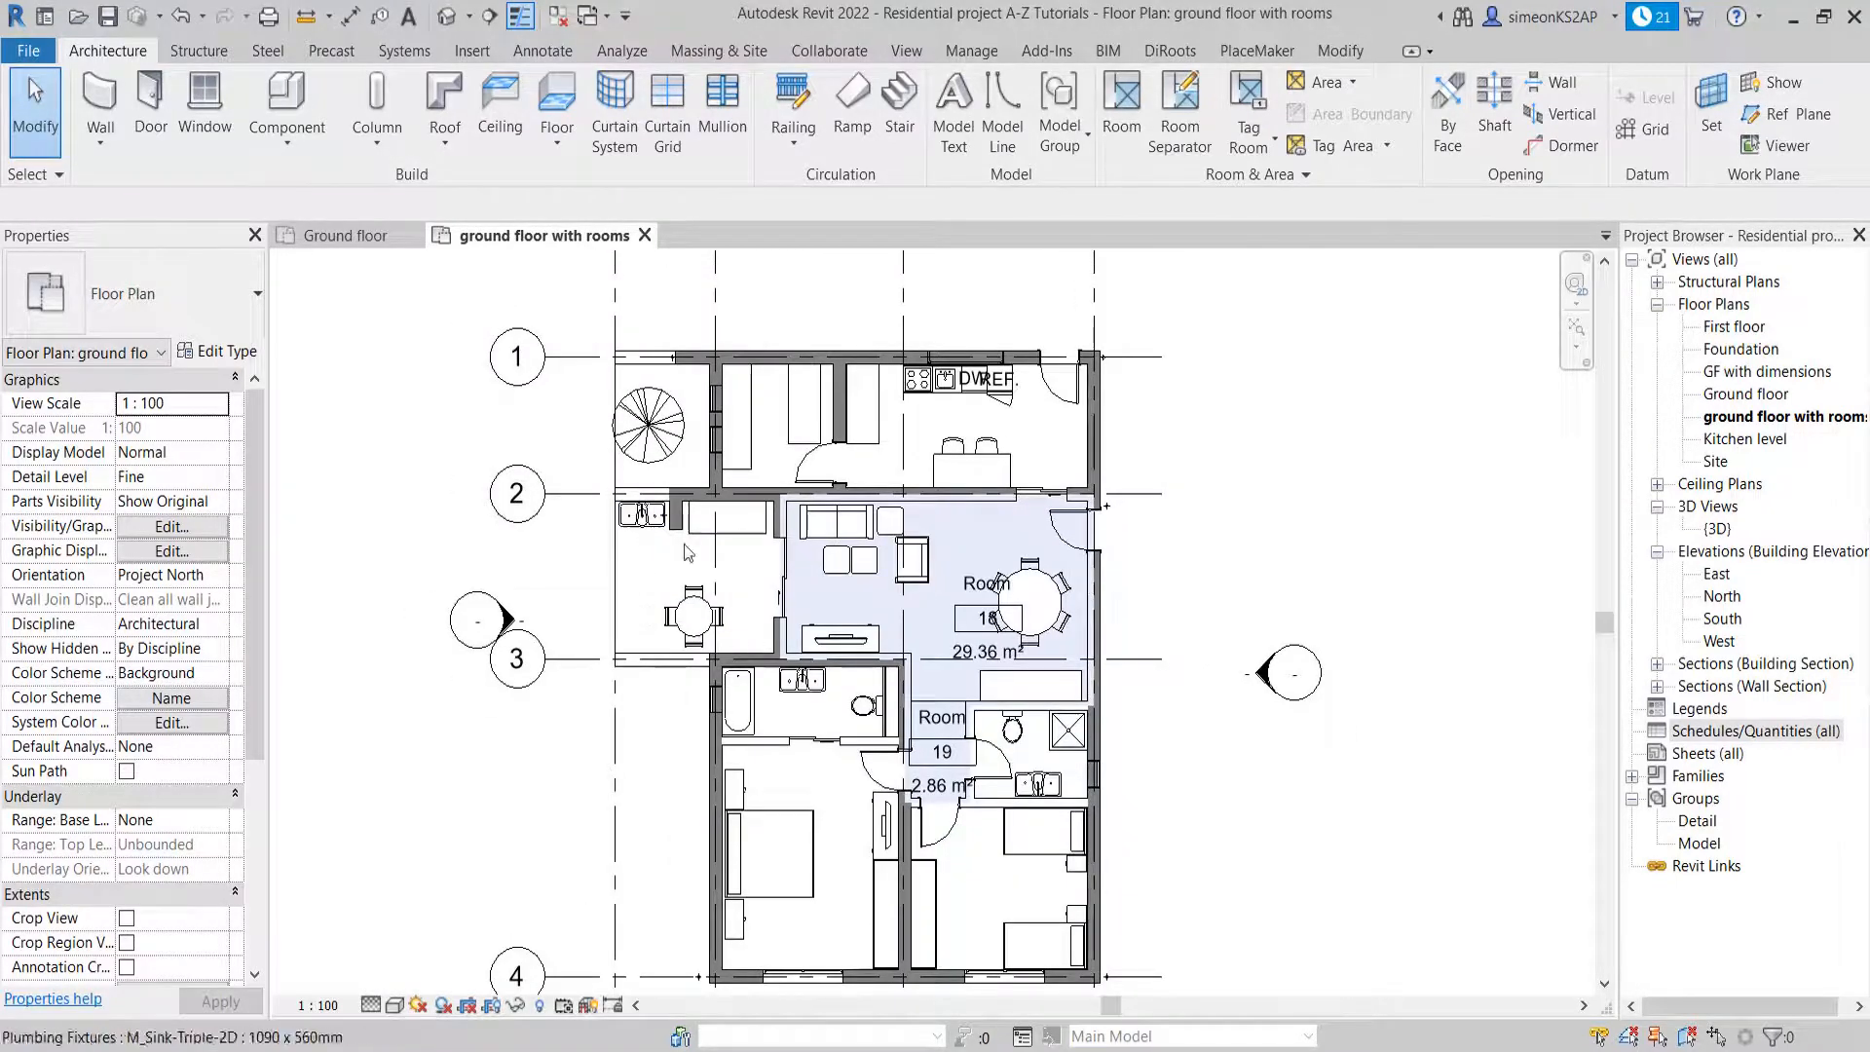
middle_drag(684, 544, 687, 525)
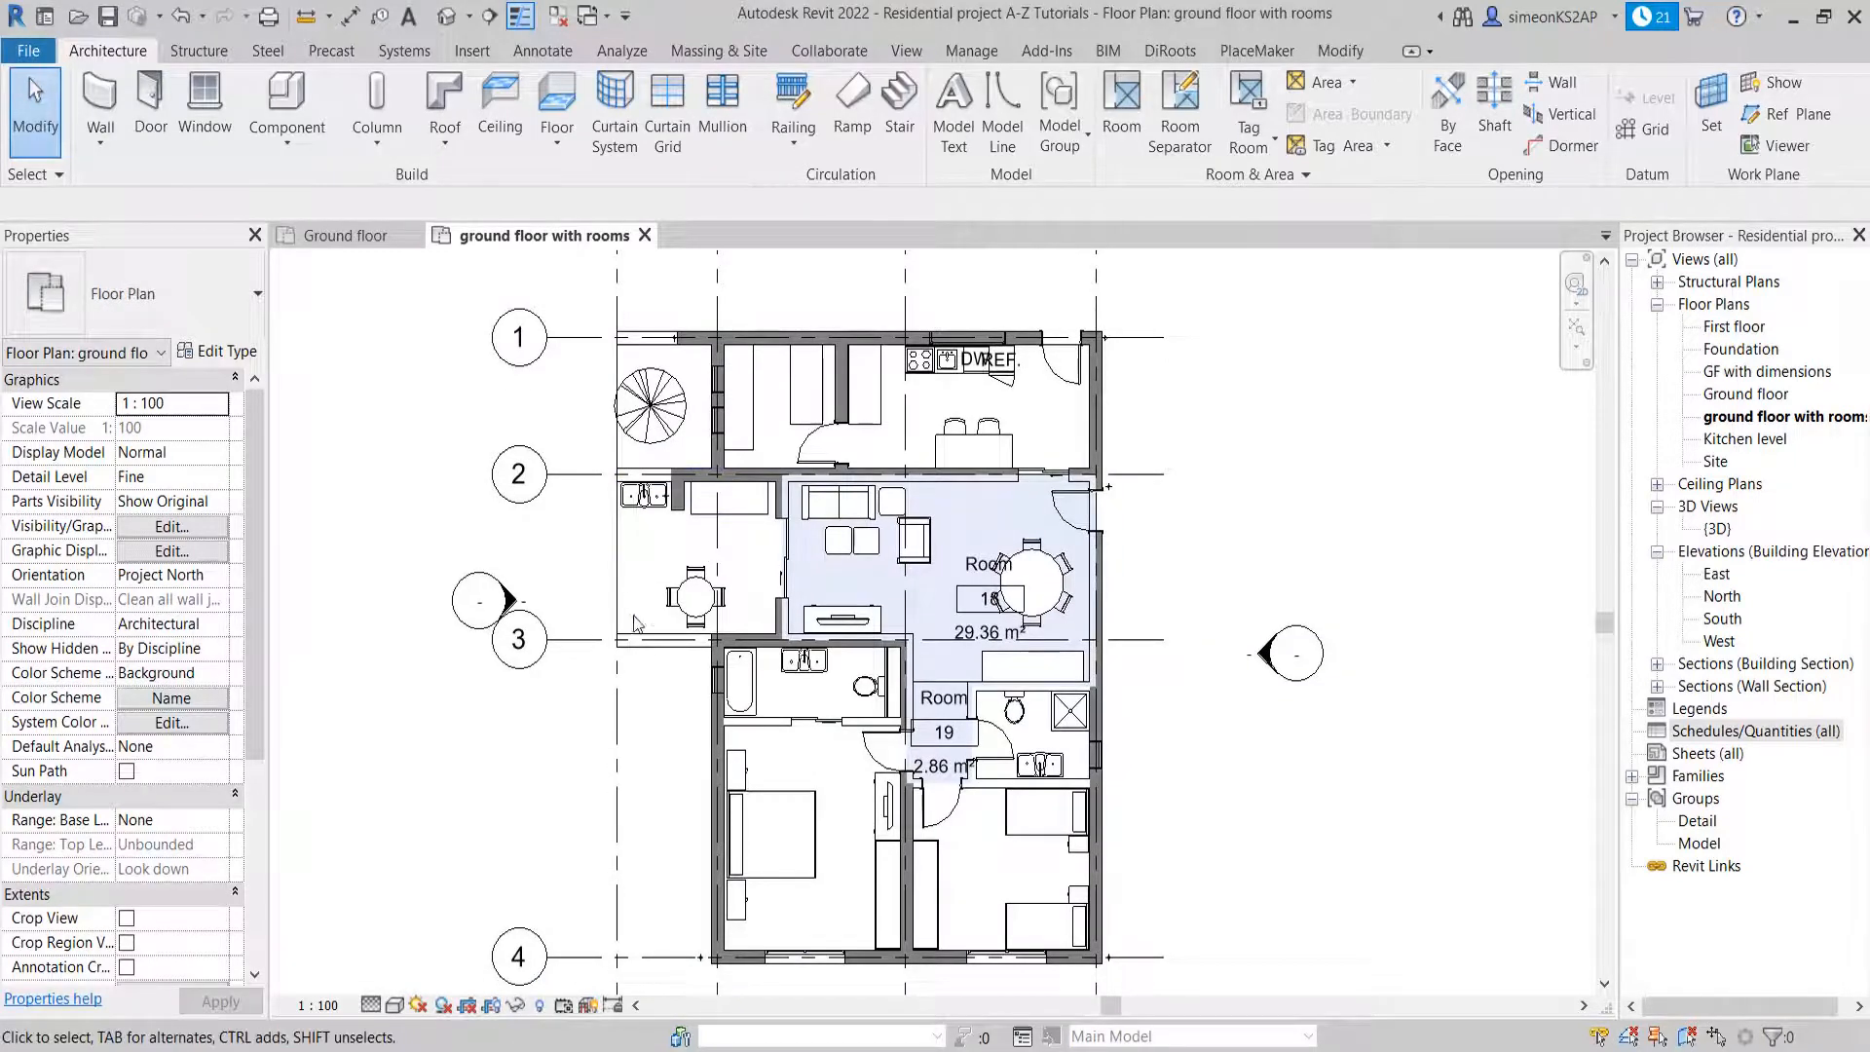
scroll(617, 563, up, 1)
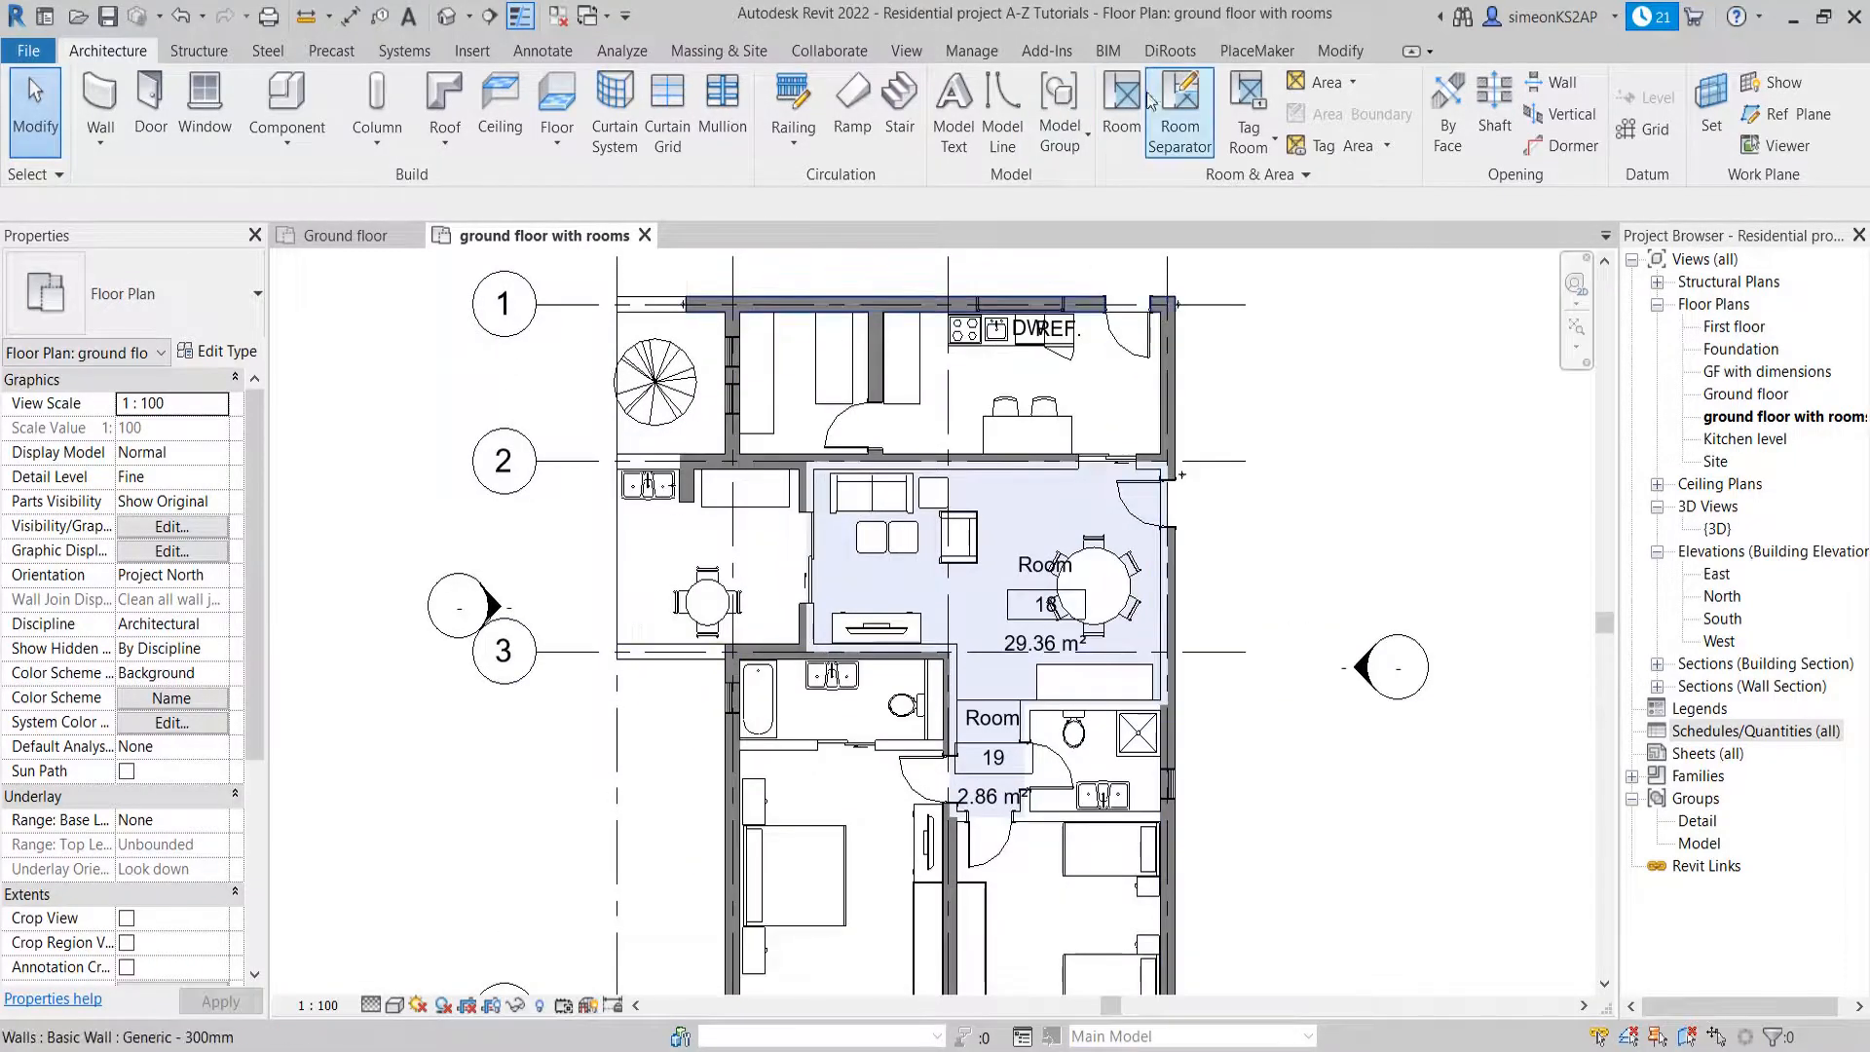
Draw a room separation line about 3.47 m long along grid A, closing the dining porch's open side between grids 3 and 2
click(1178, 122)
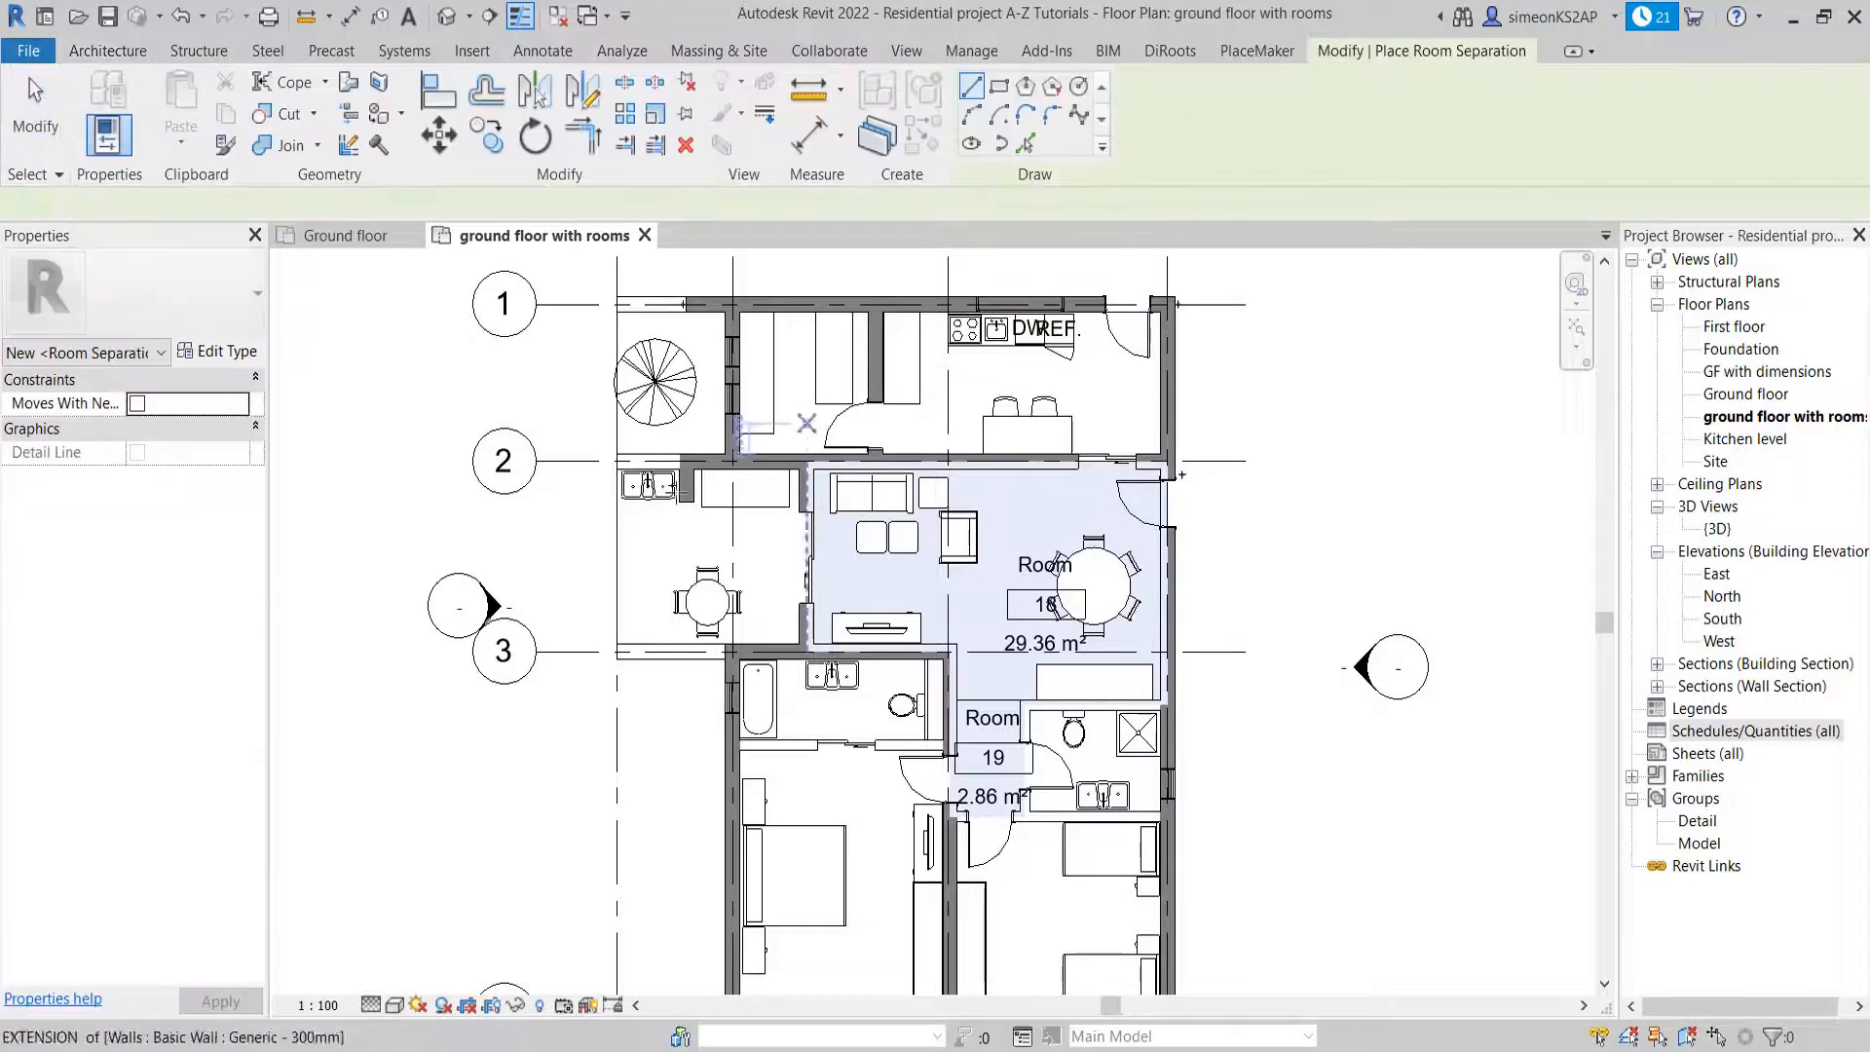
scroll(628, 624, up, 2)
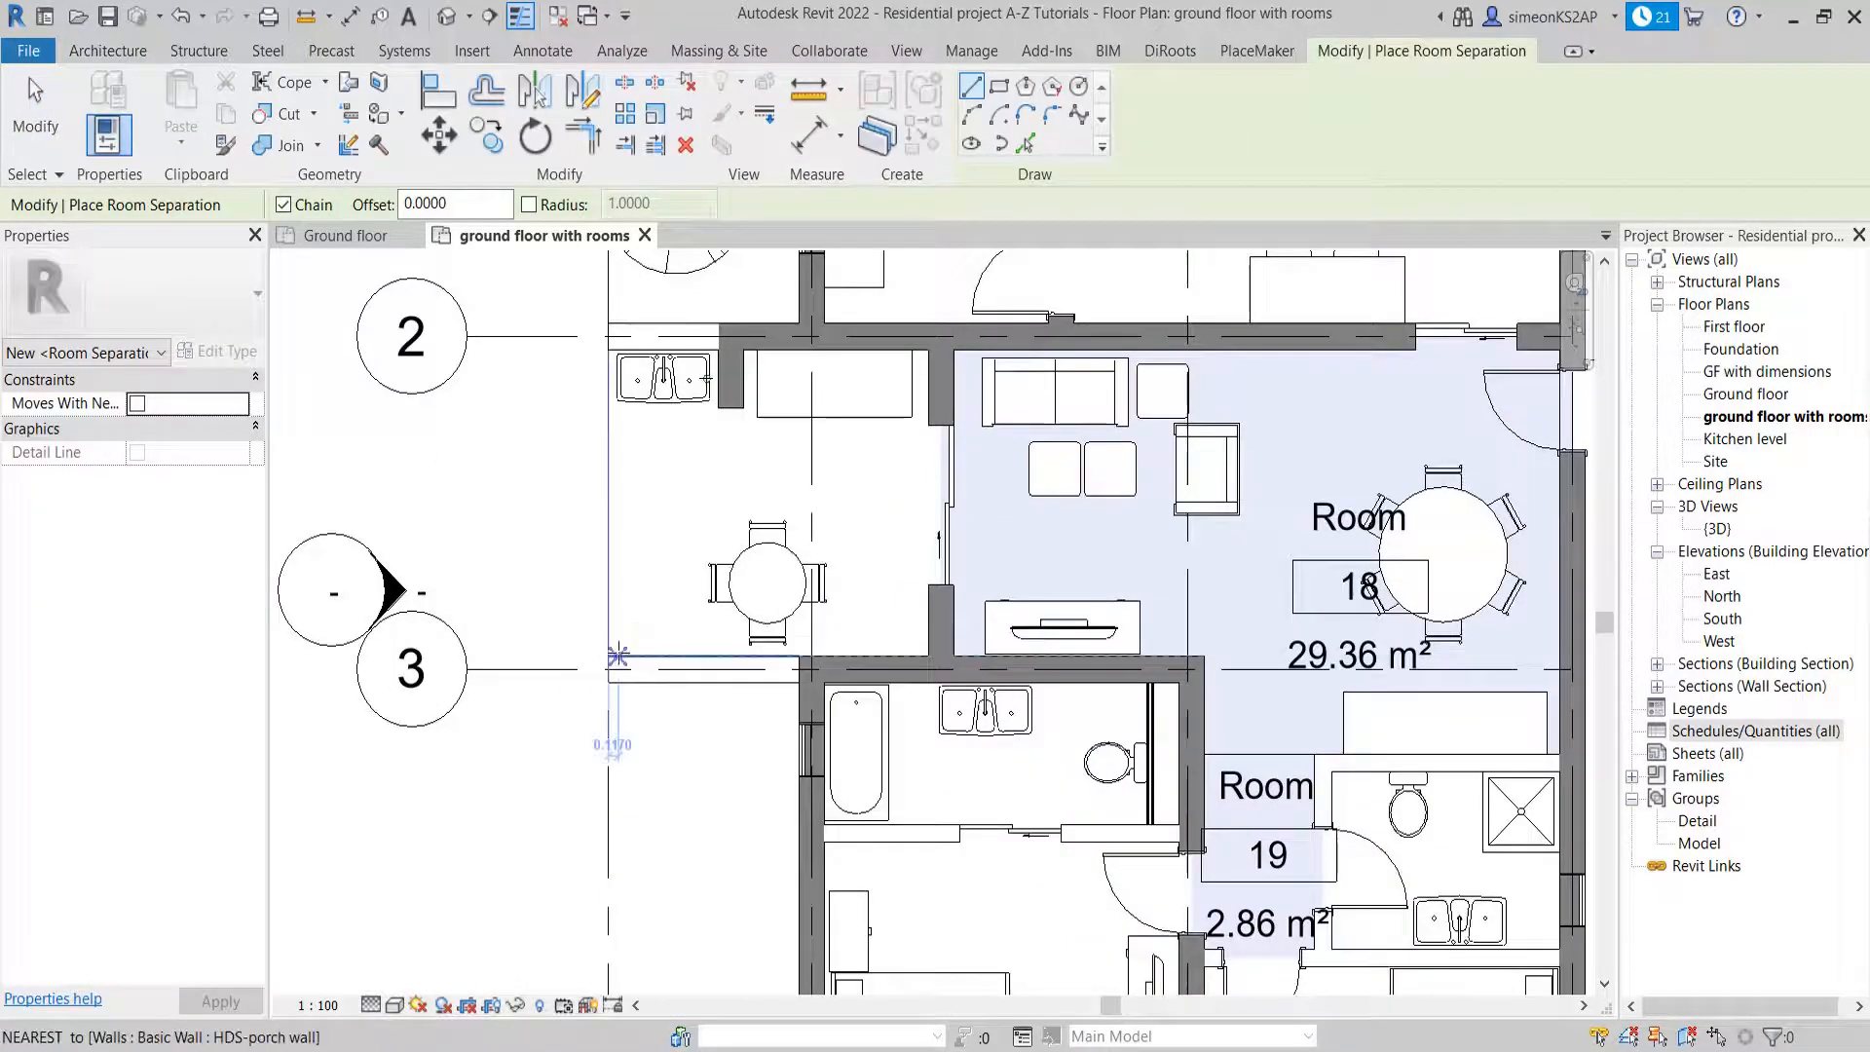
click(612, 654)
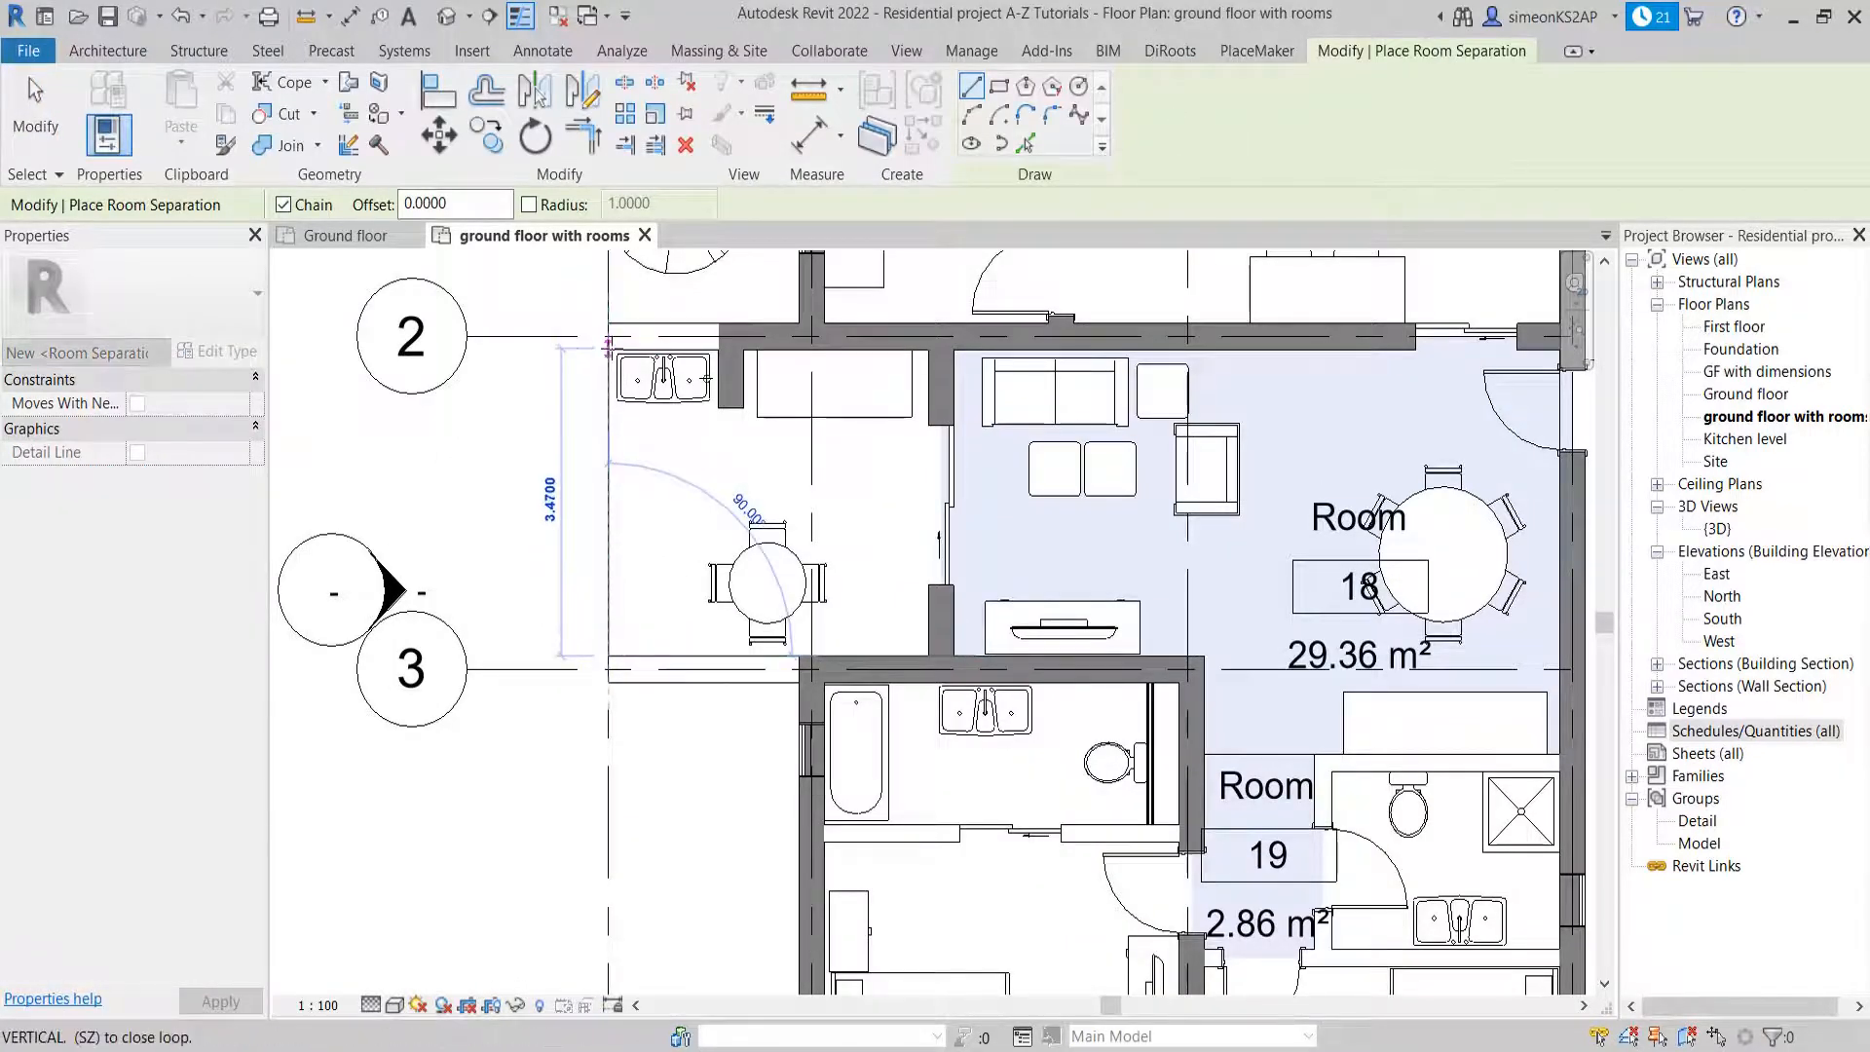
right_click(745, 431)
click(808, 449)
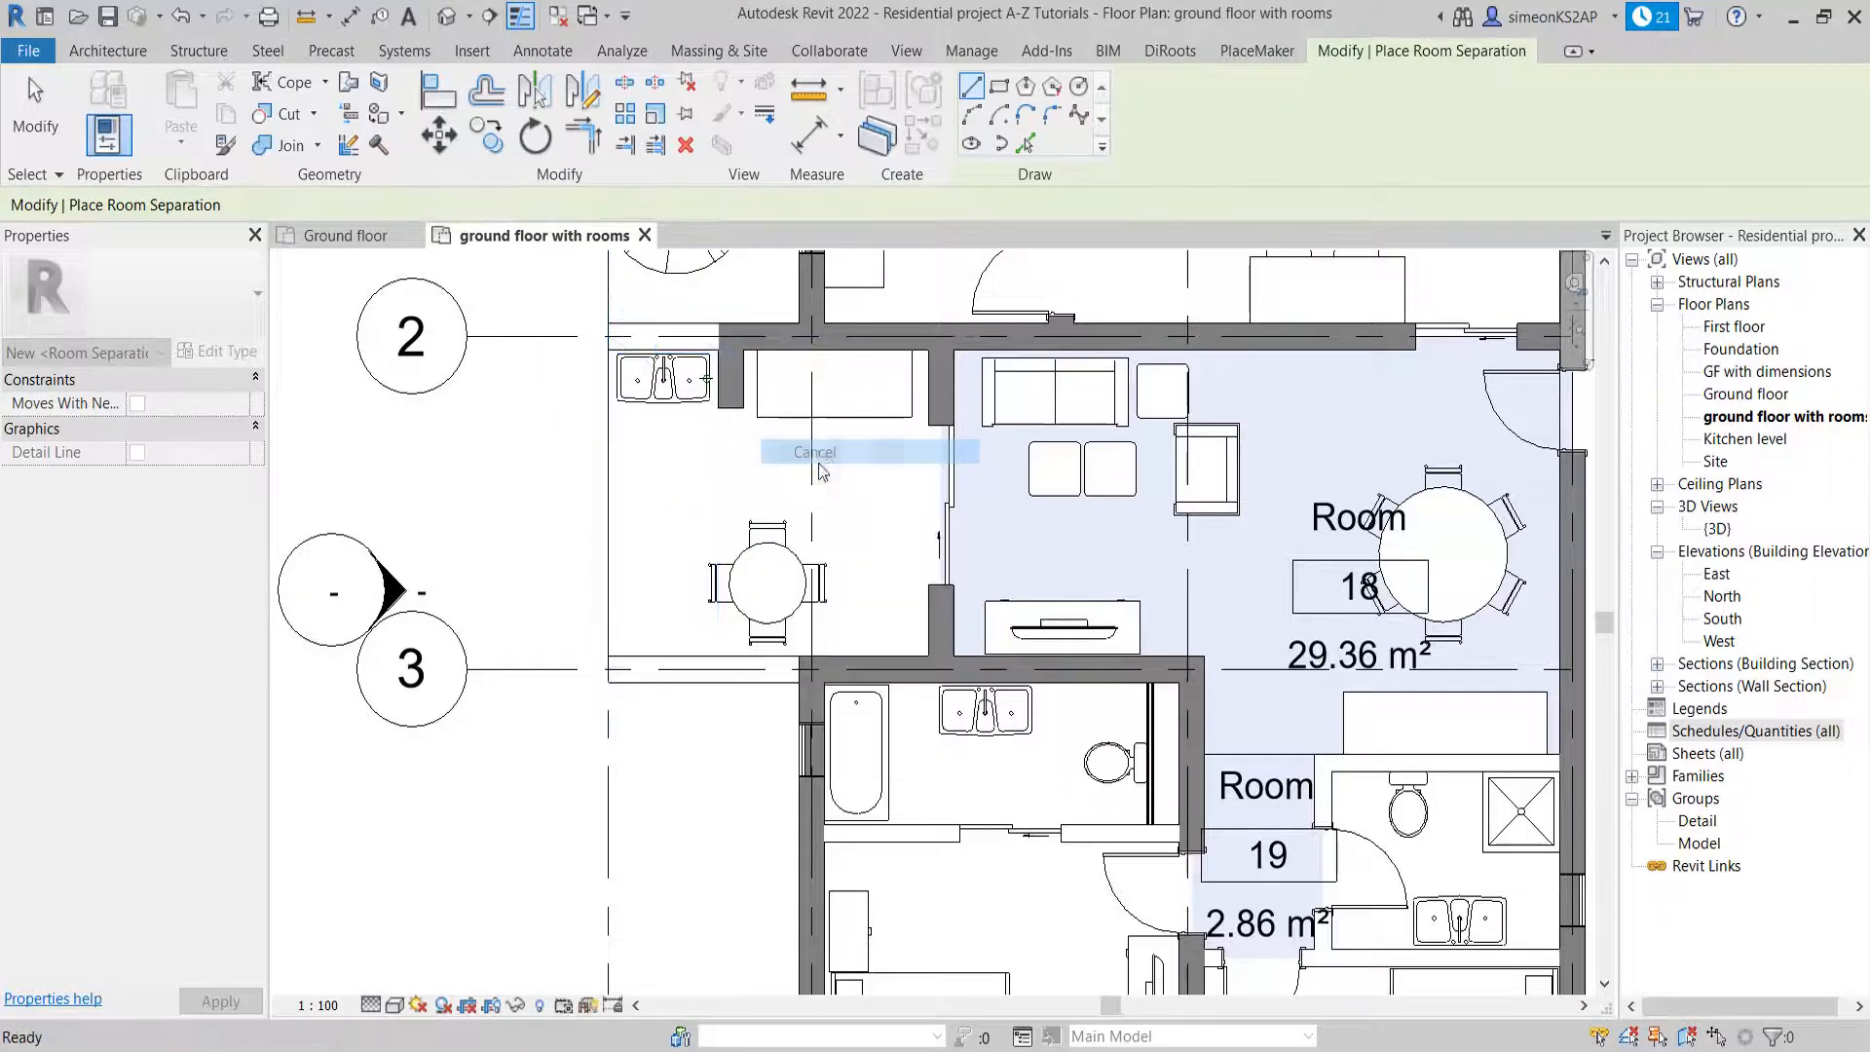
Draw a room separation line along grid A beside the spiral staircase, from the wall at grid 1 down to grid 2
scroll(861, 525, down, 2)
scroll(861, 525, down, 1)
middle_drag(879, 582, 864, 746)
scroll(722, 463, up, 3)
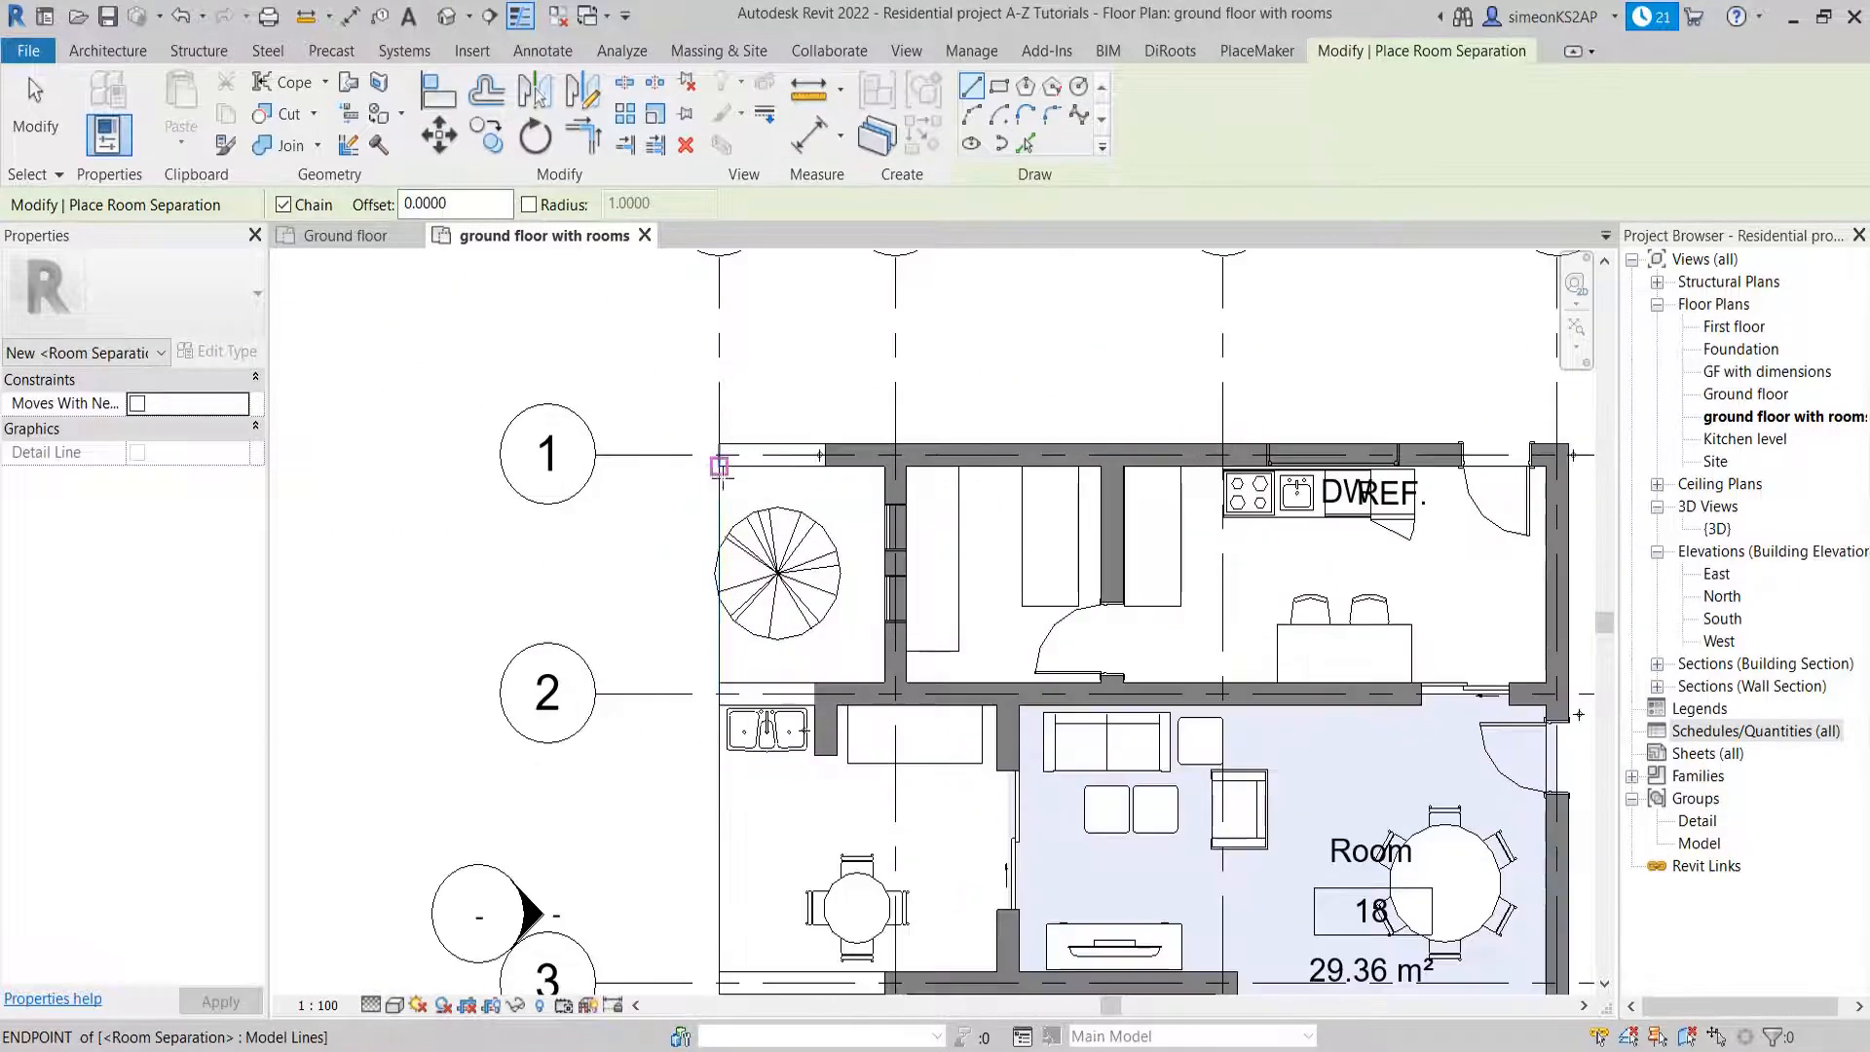
click(717, 461)
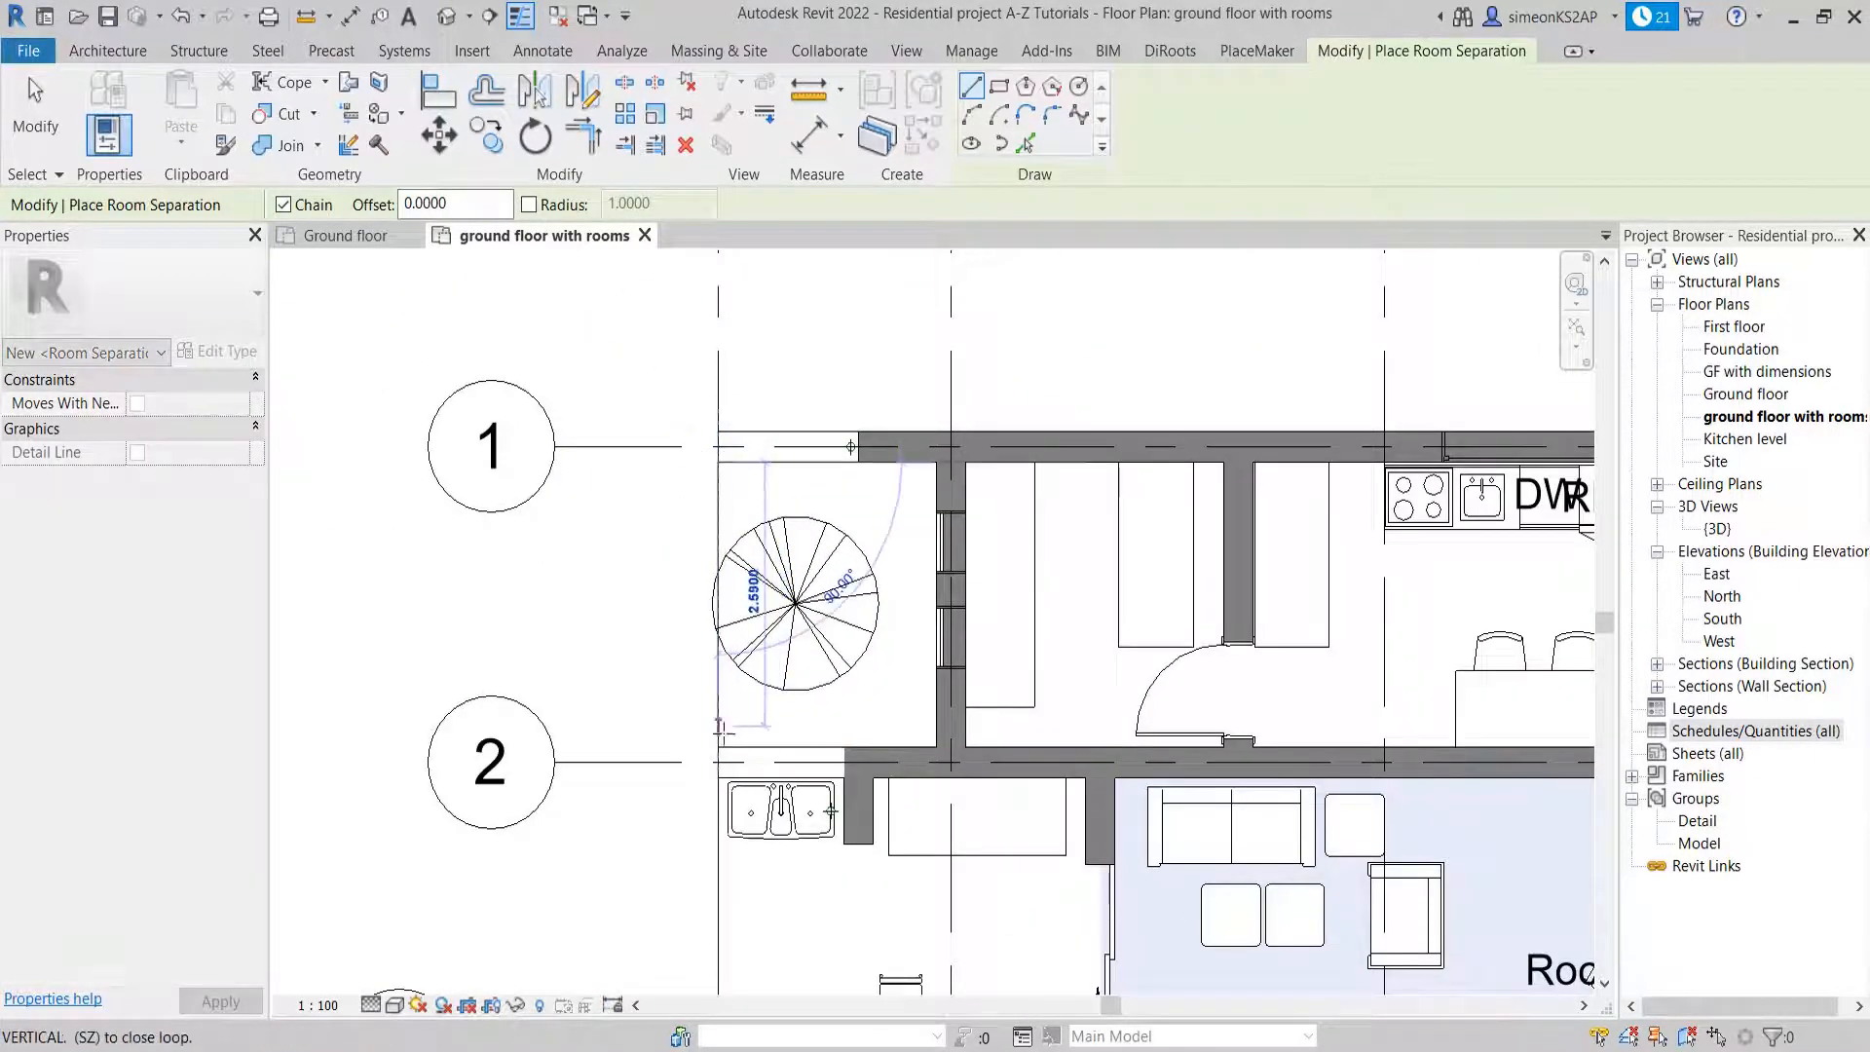
click(718, 762)
scroll(955, 645, down, 4)
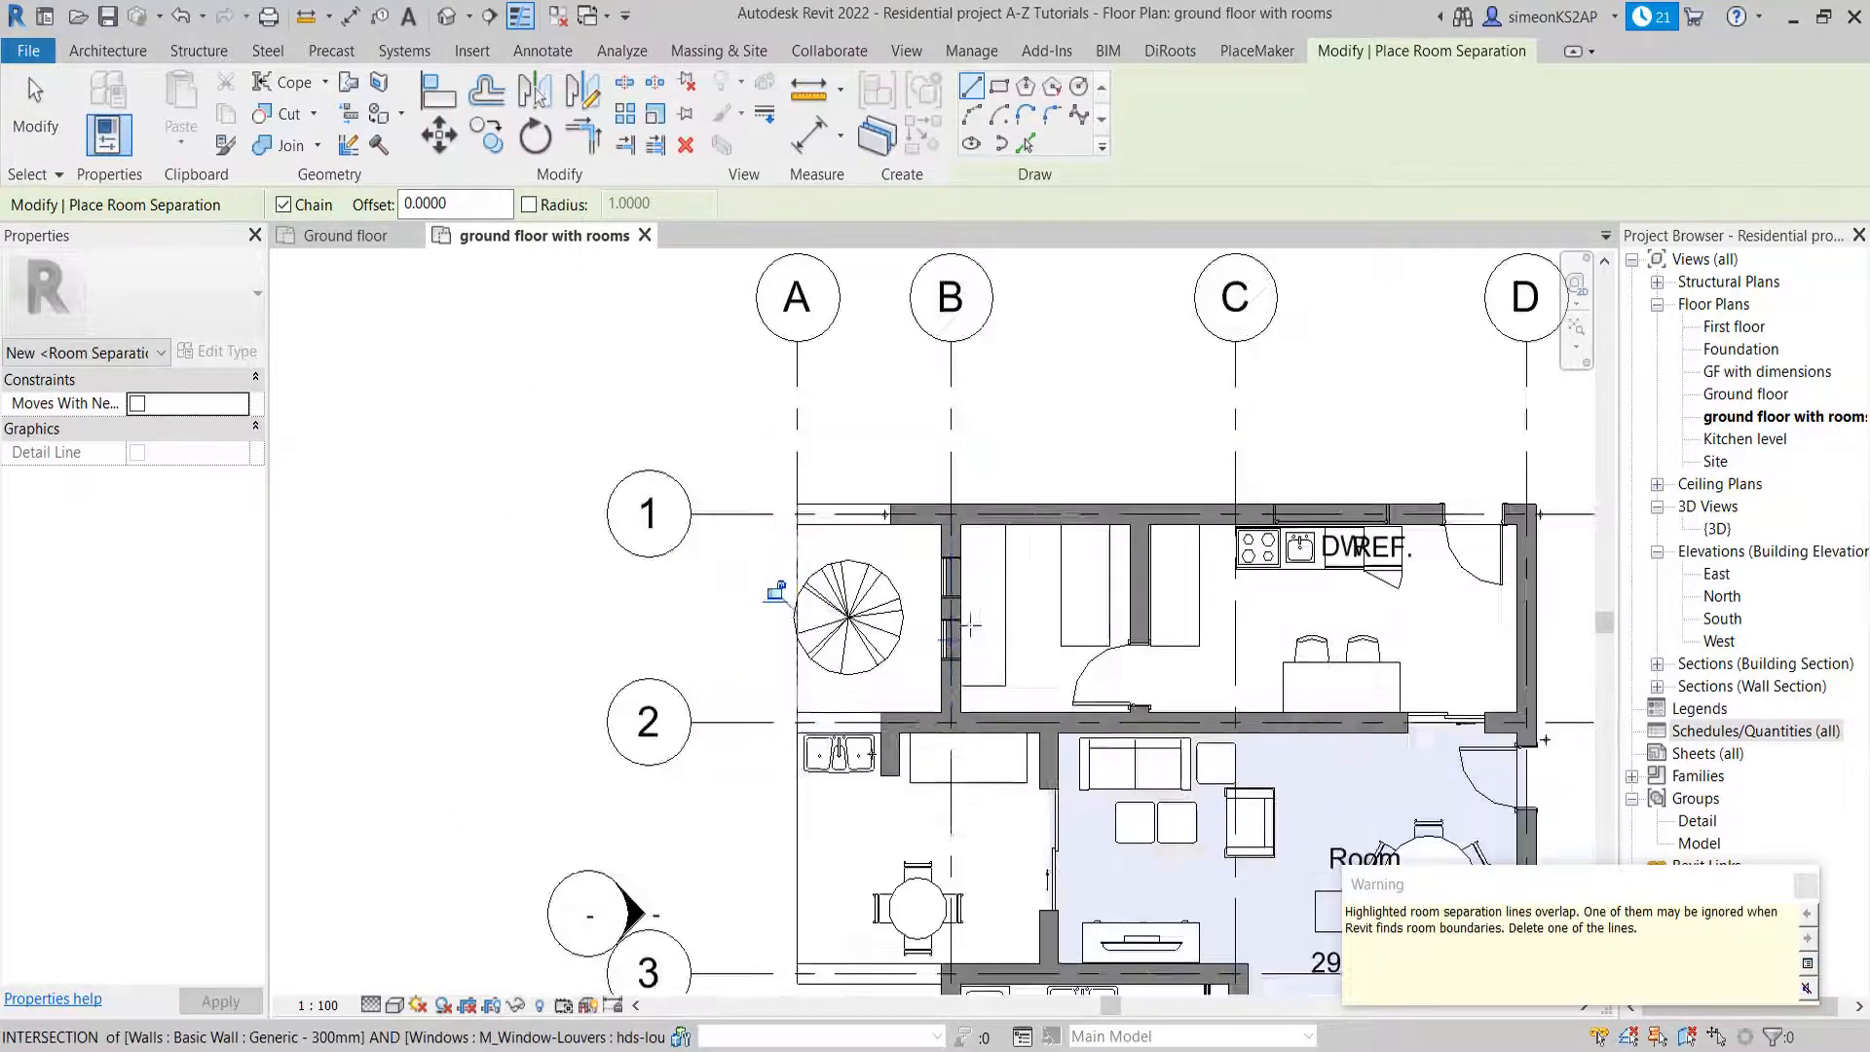
middle_drag(1021, 629, 802, 517)
middle_drag(997, 716, 1000, 594)
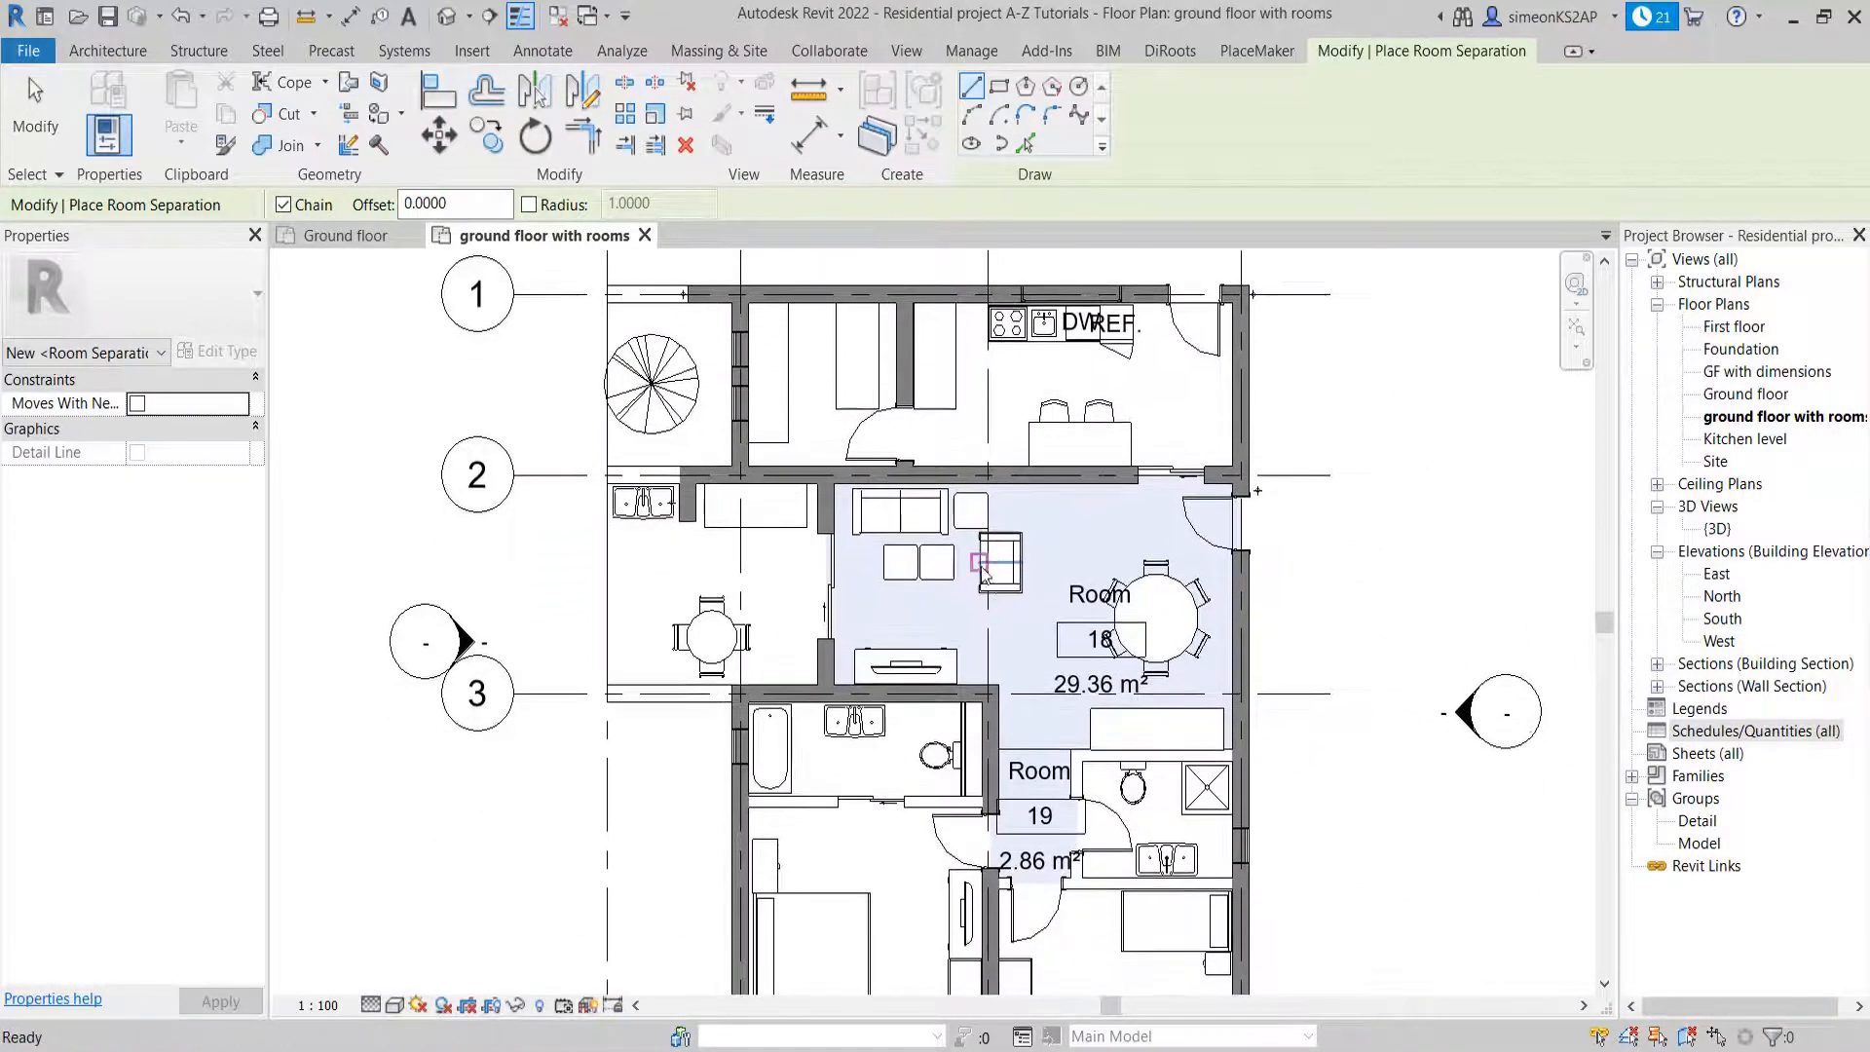
scroll(995, 585, down, 2)
Preview an area-tagged room in the porch between grids 2 and 3 to check its enclosure, and exit without placing it
click(107, 51)
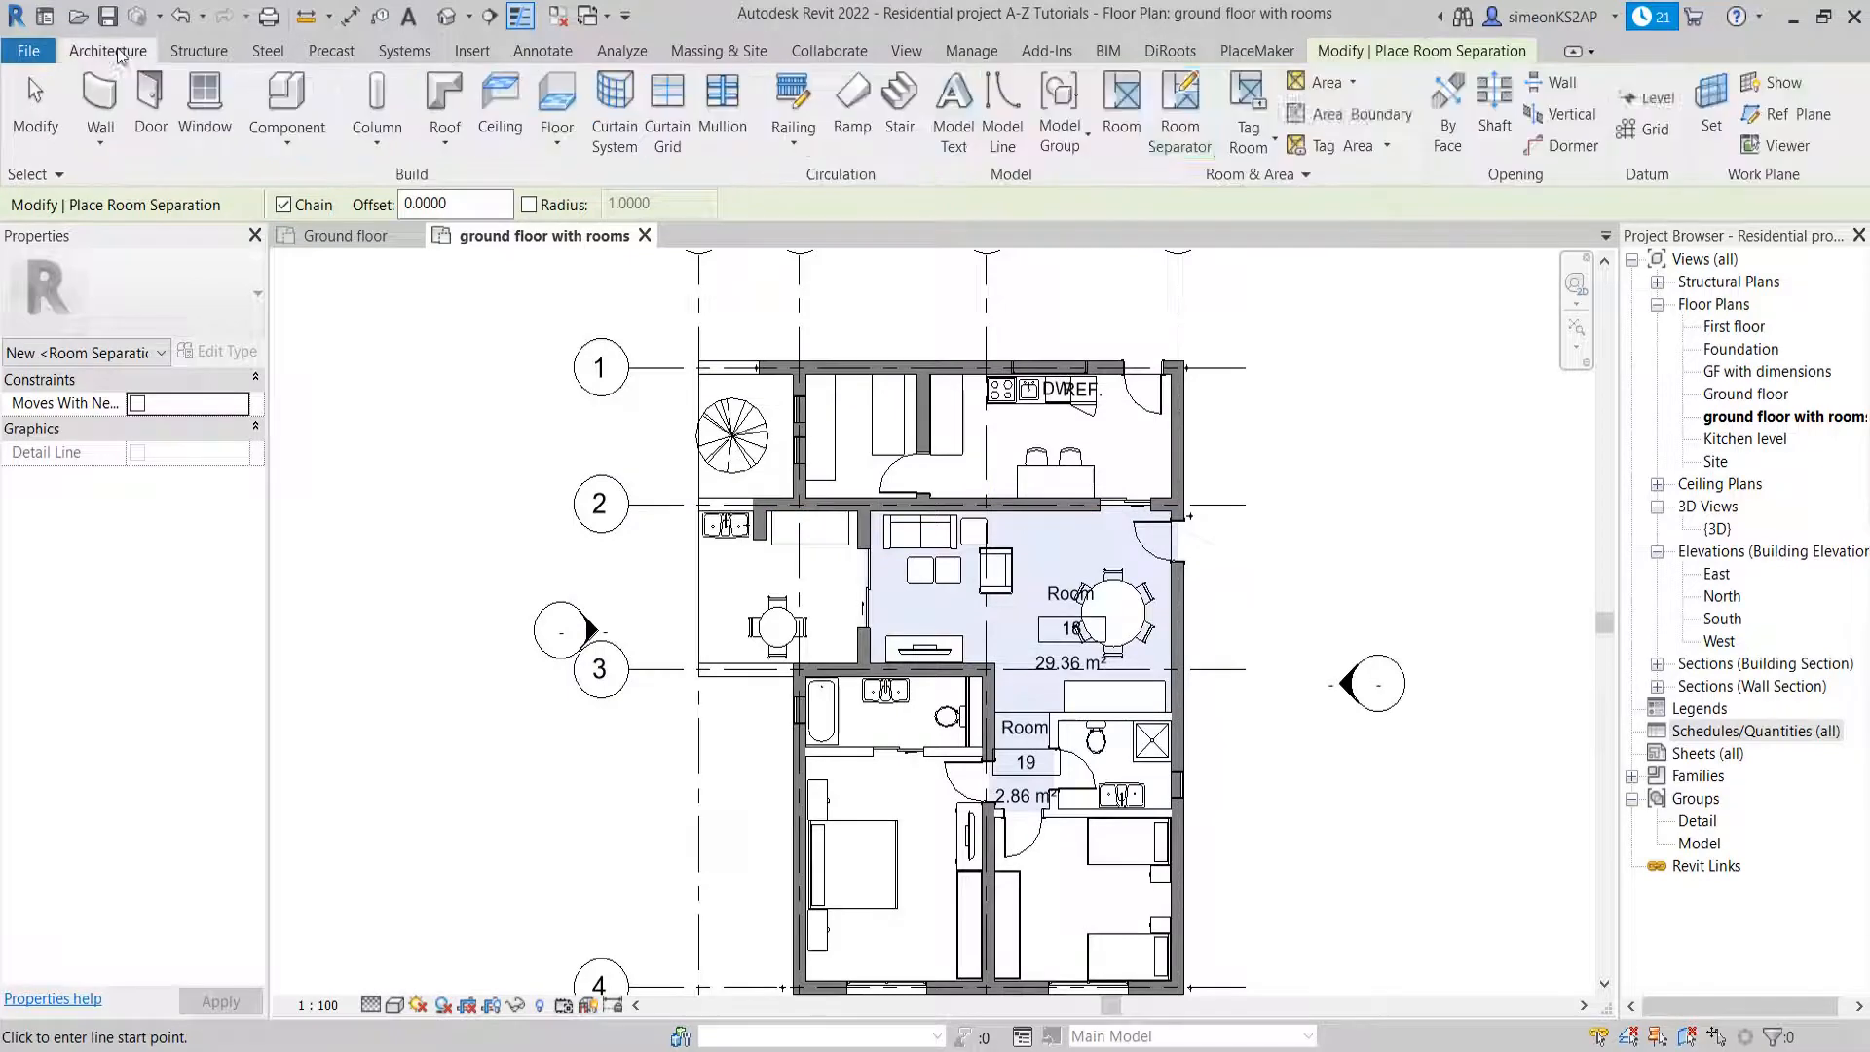
click(1127, 115)
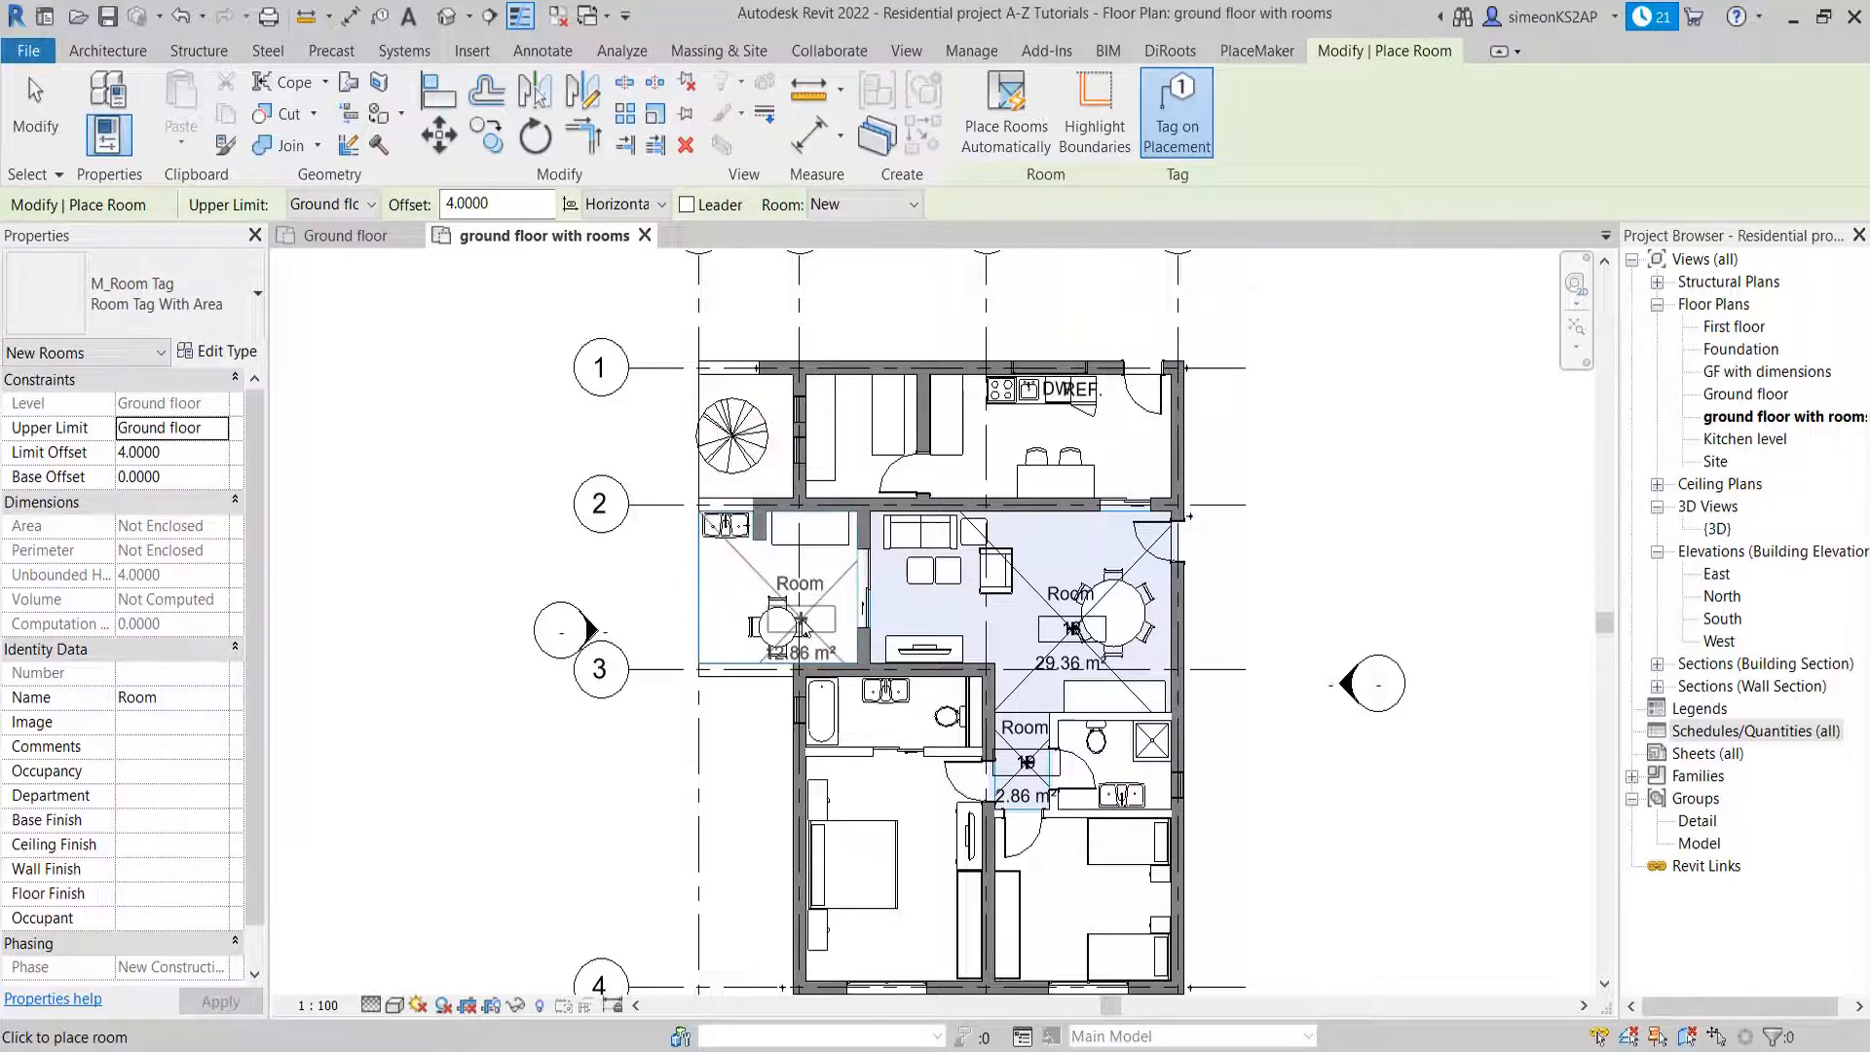
key(Escape)
key(Escape)
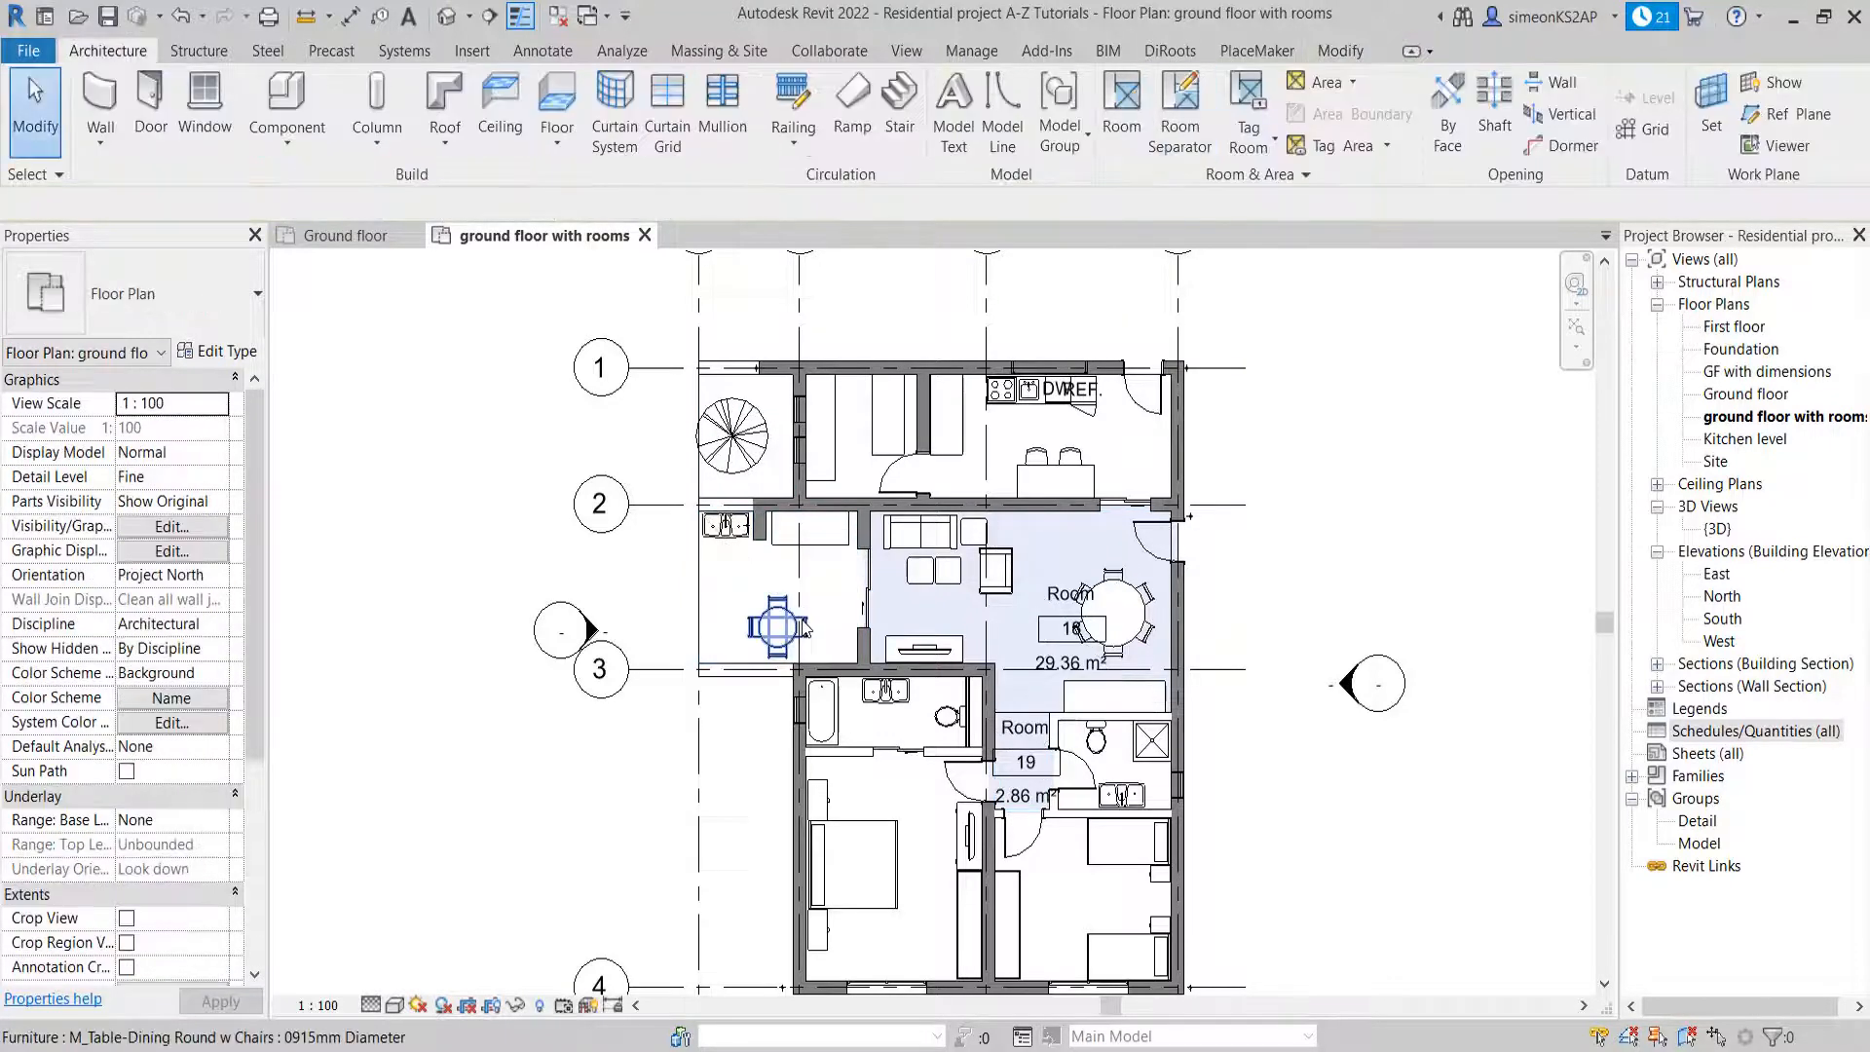
Place an area-tagged room in the bathroom with the bathtub just below grid 3, dismissing the save reminder, and exit the Room command
scroll(886, 682, up, 2)
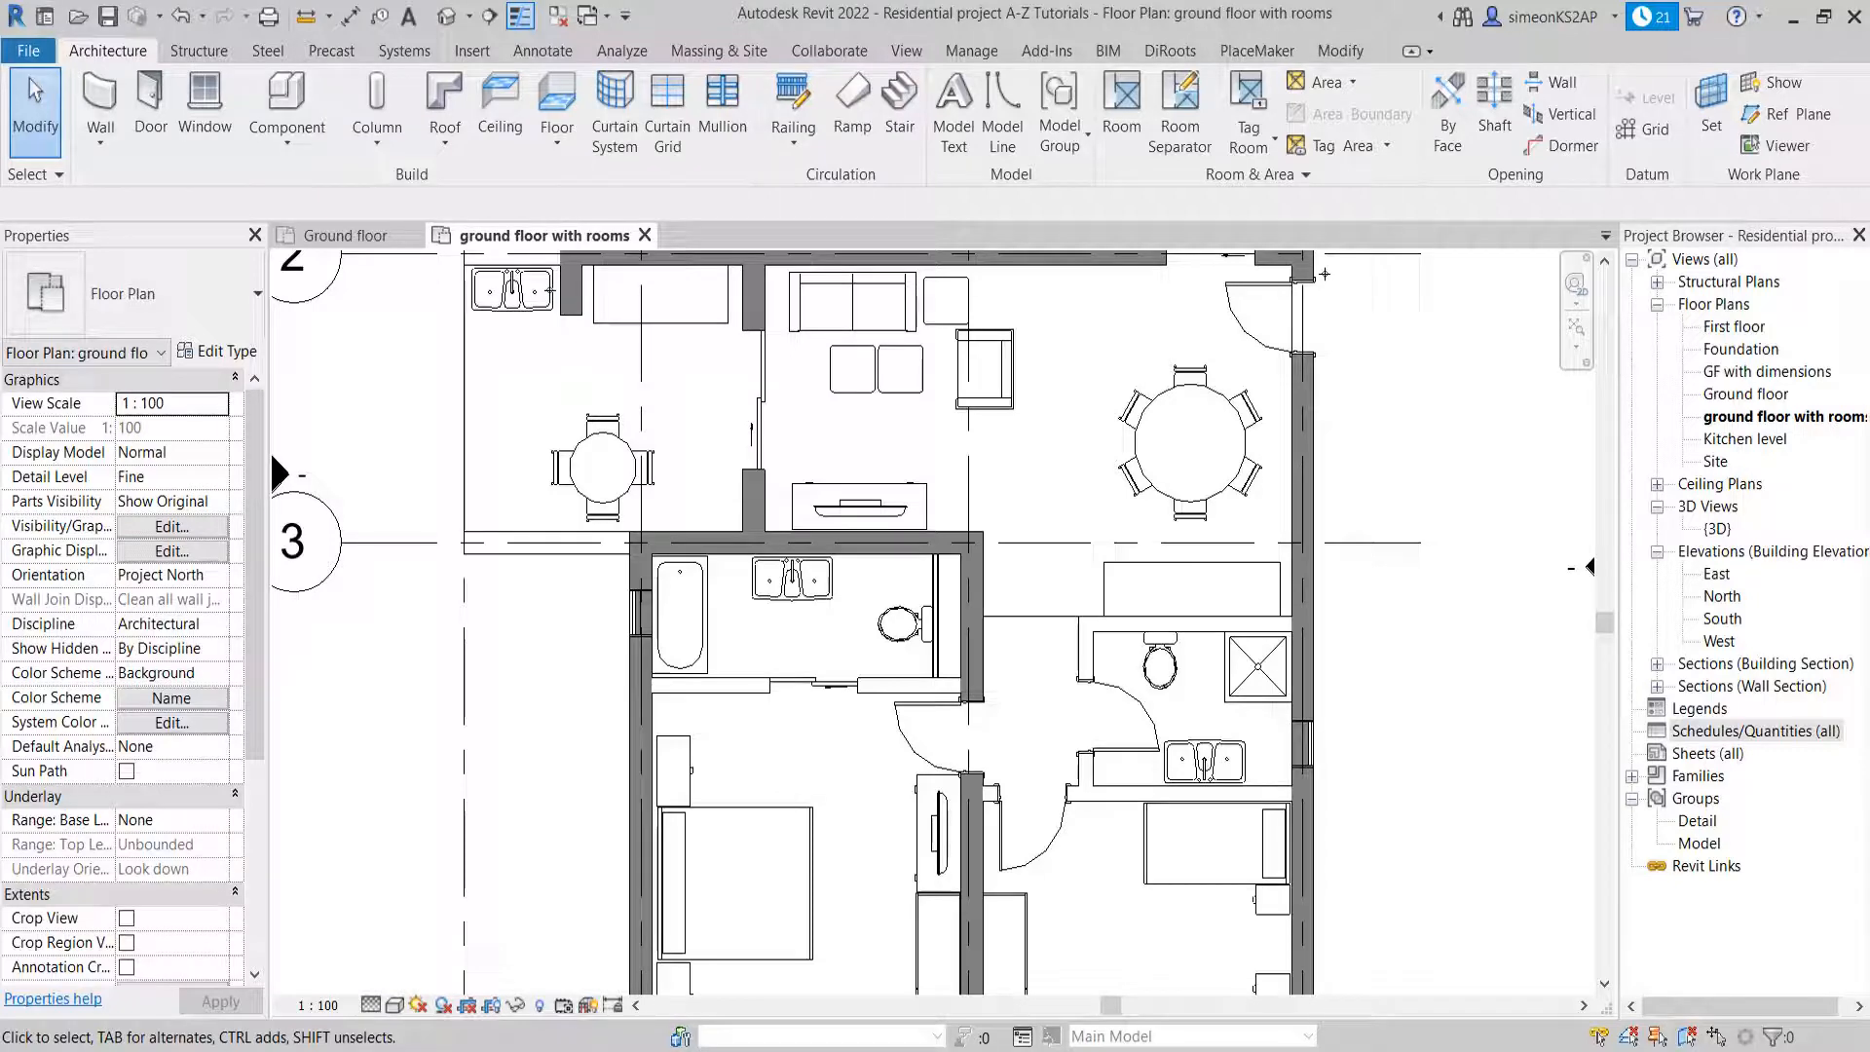
click(1138, 130)
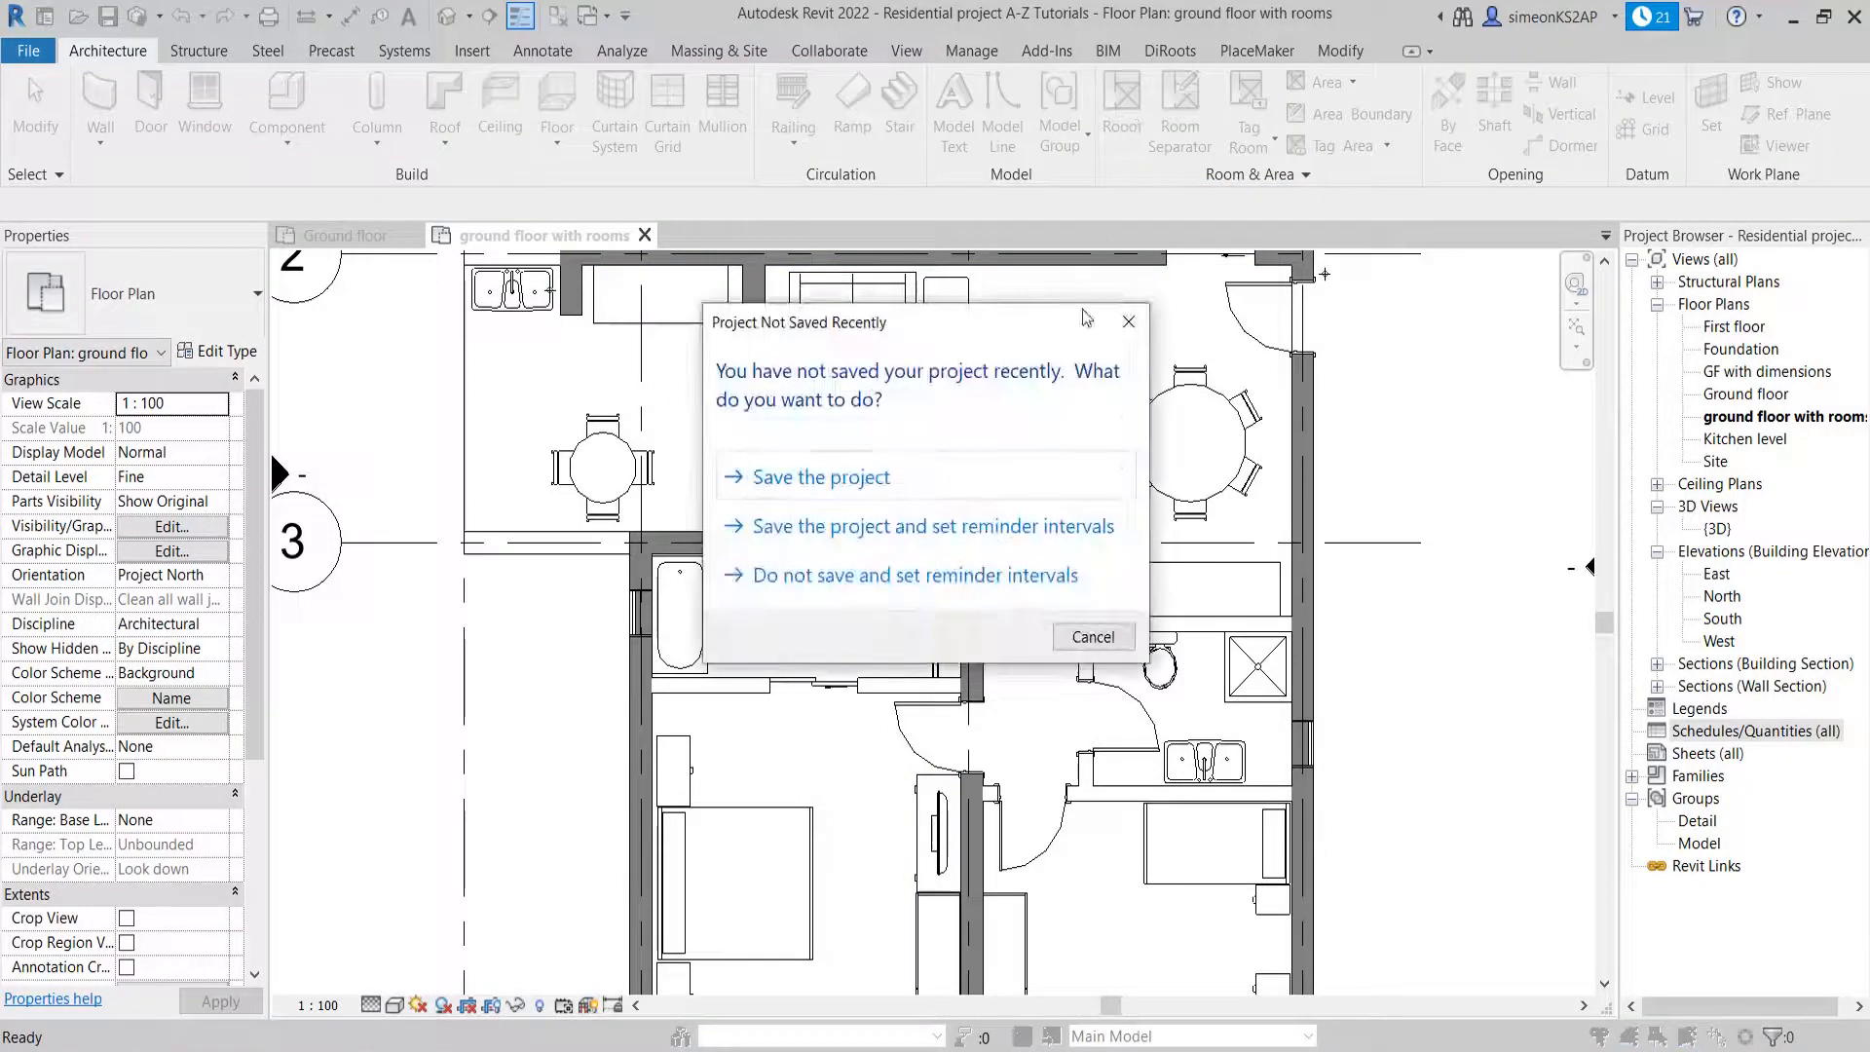
click(1126, 328)
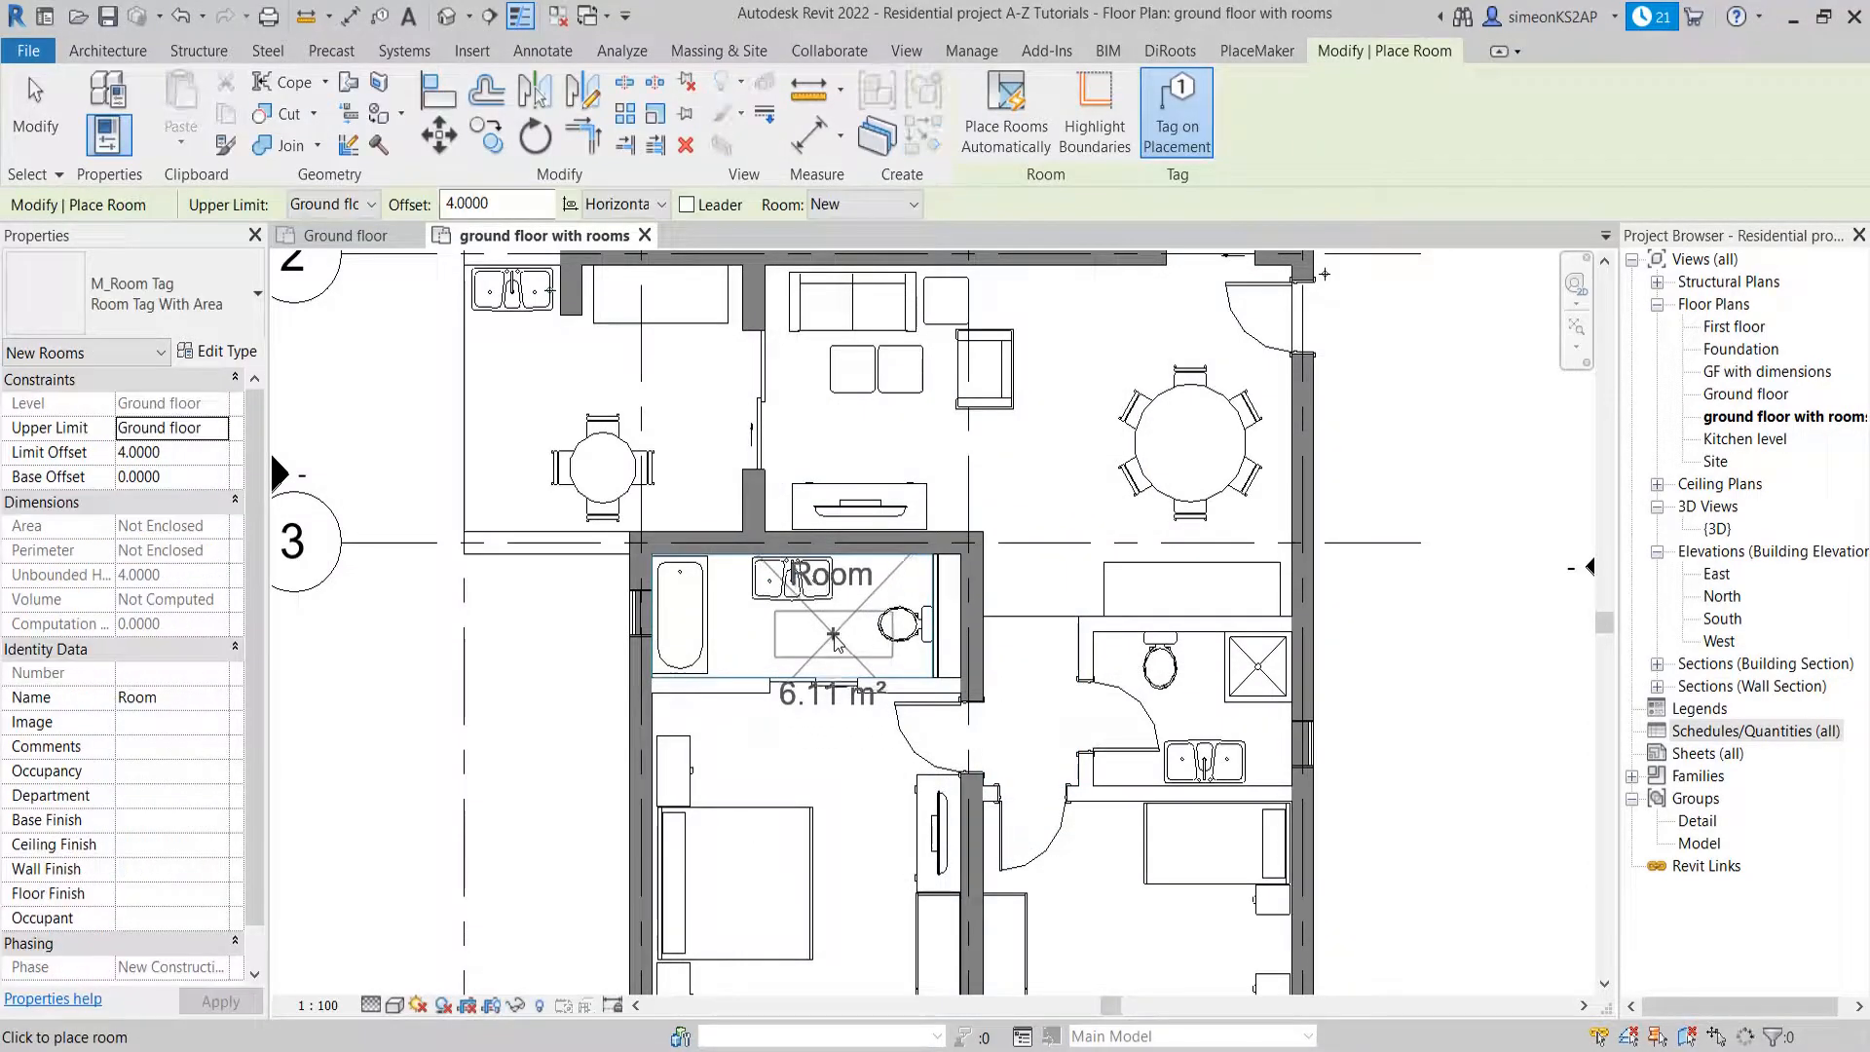
scroll(829, 643, up, 2)
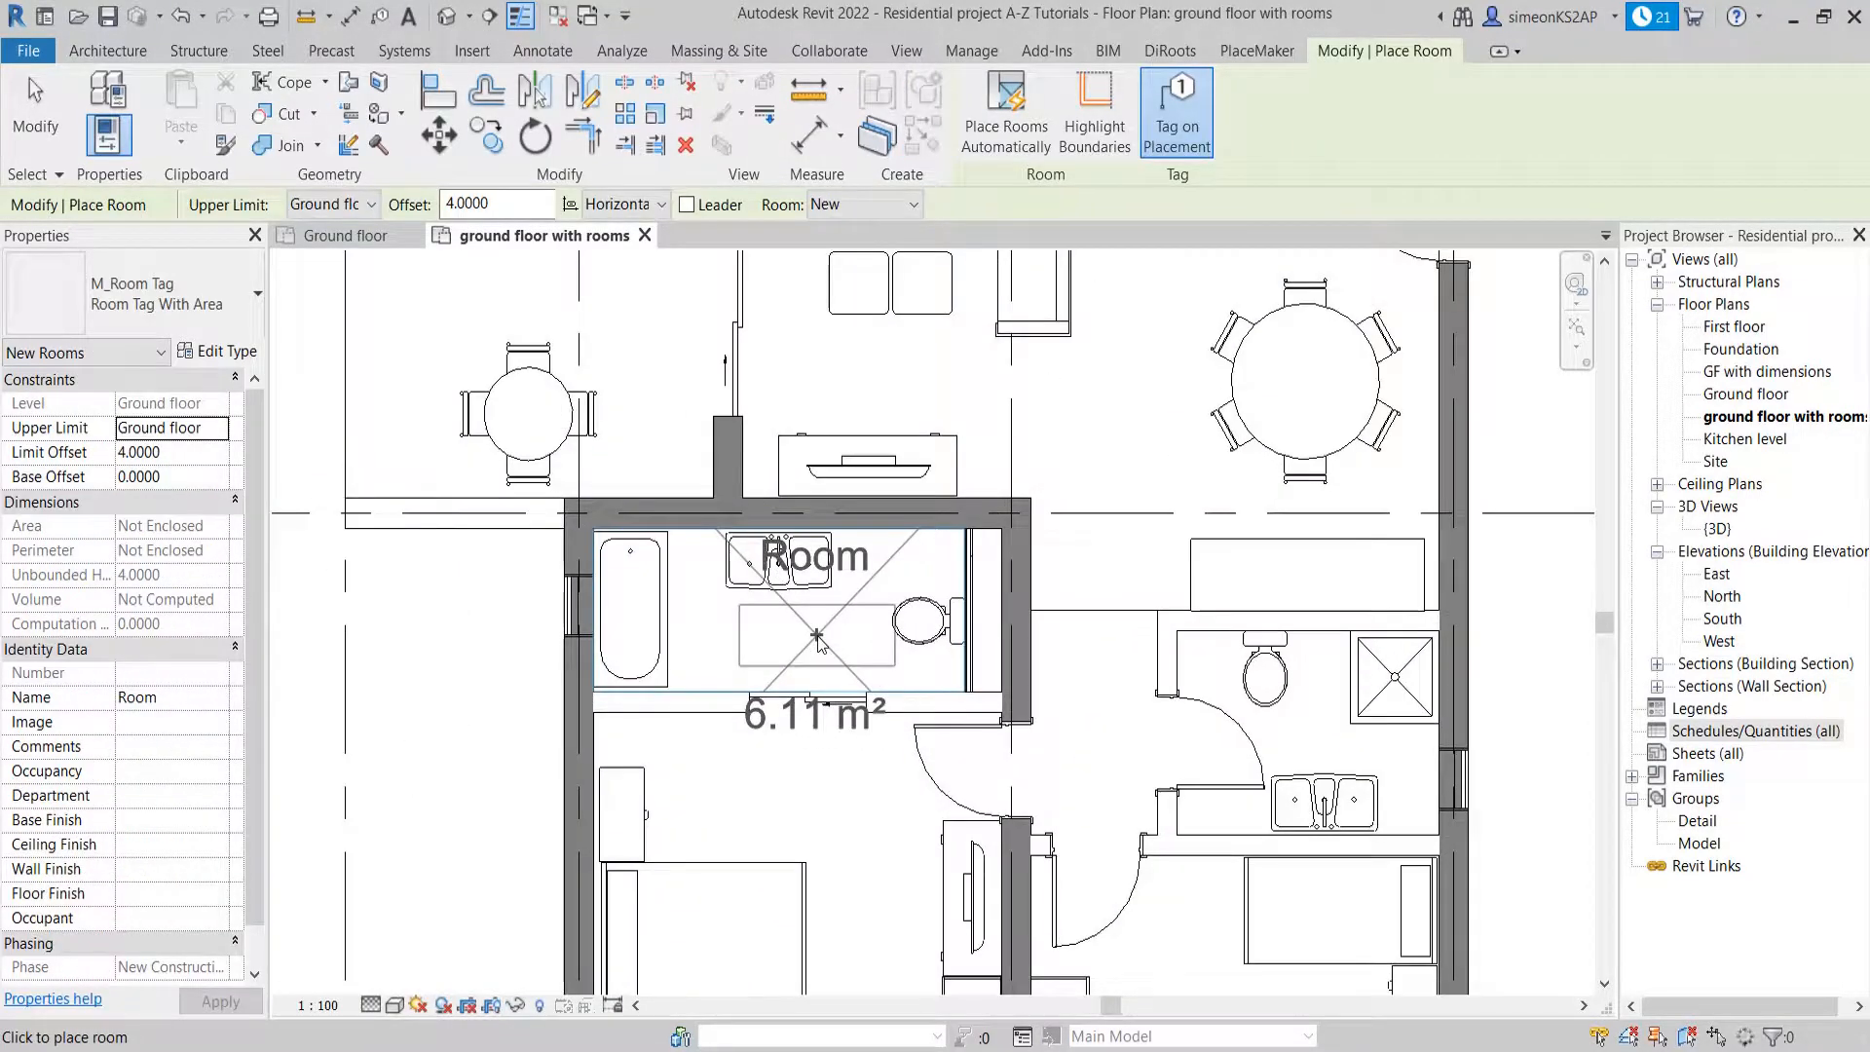
click(816, 635)
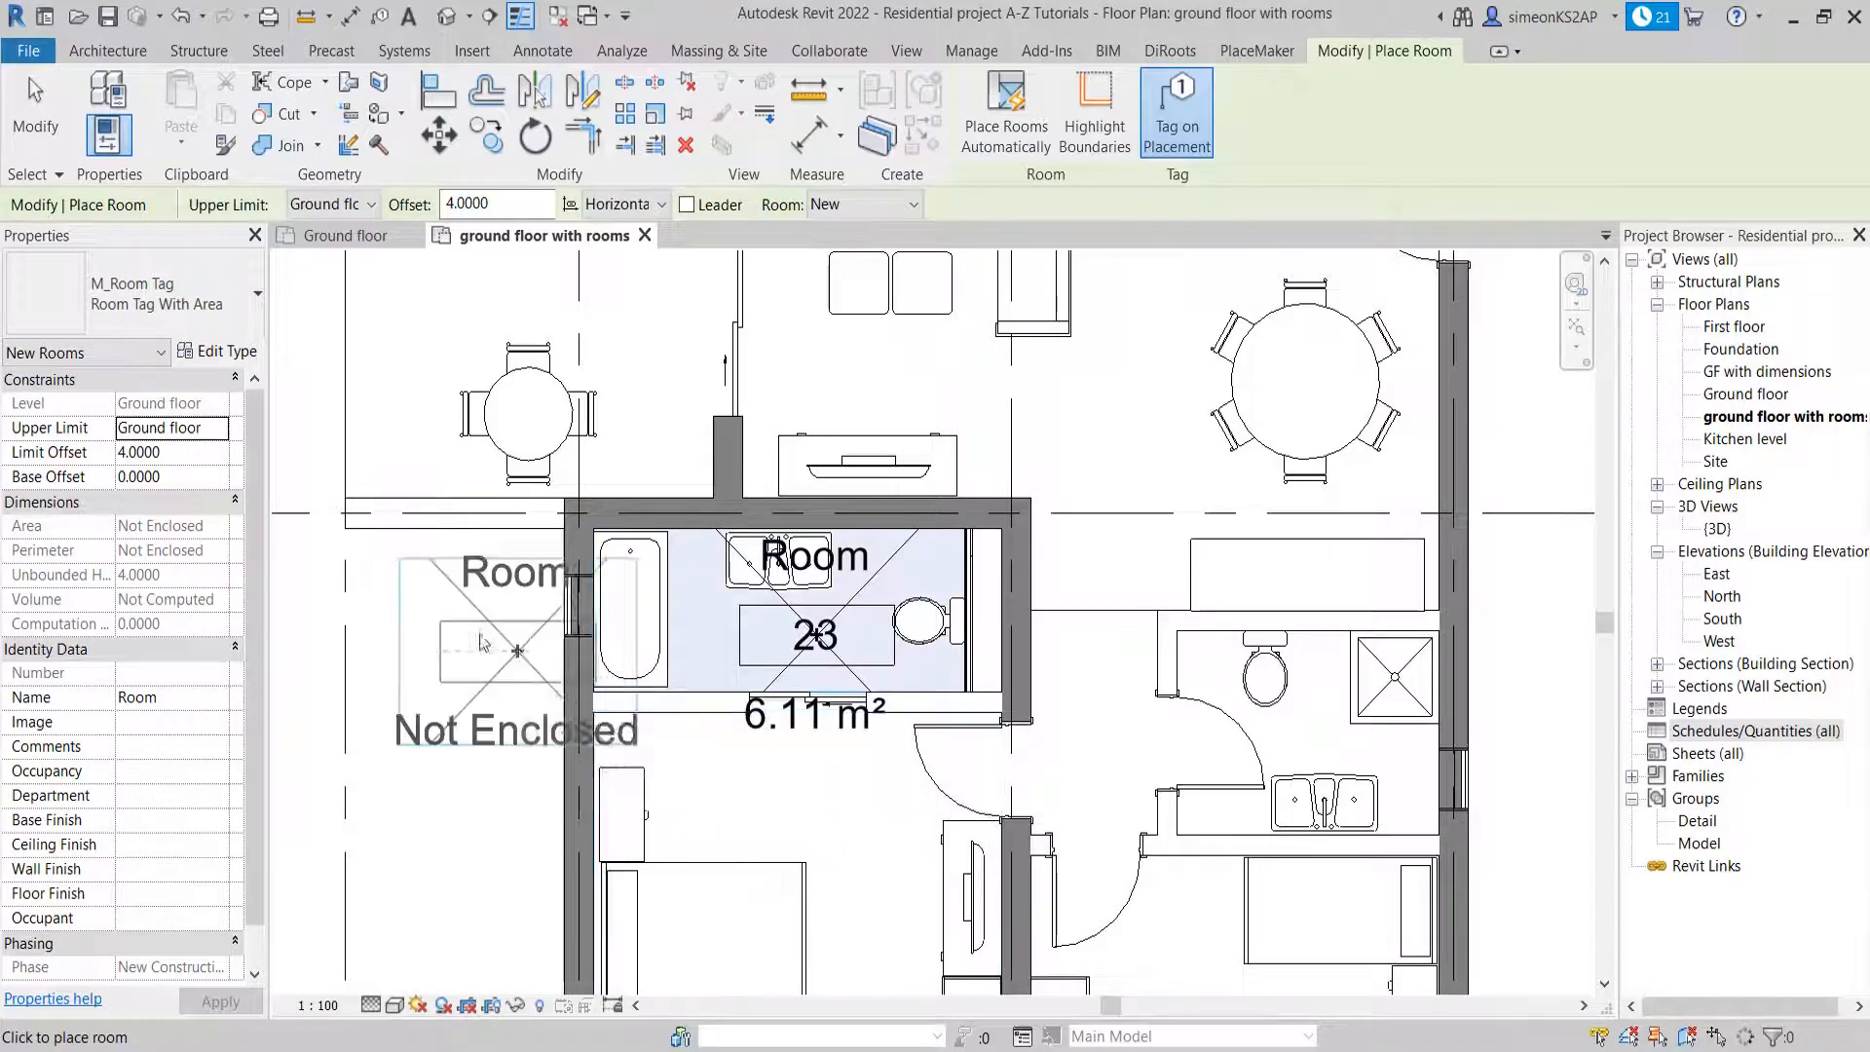
right_click(477, 634)
click(523, 648)
right_click(505, 612)
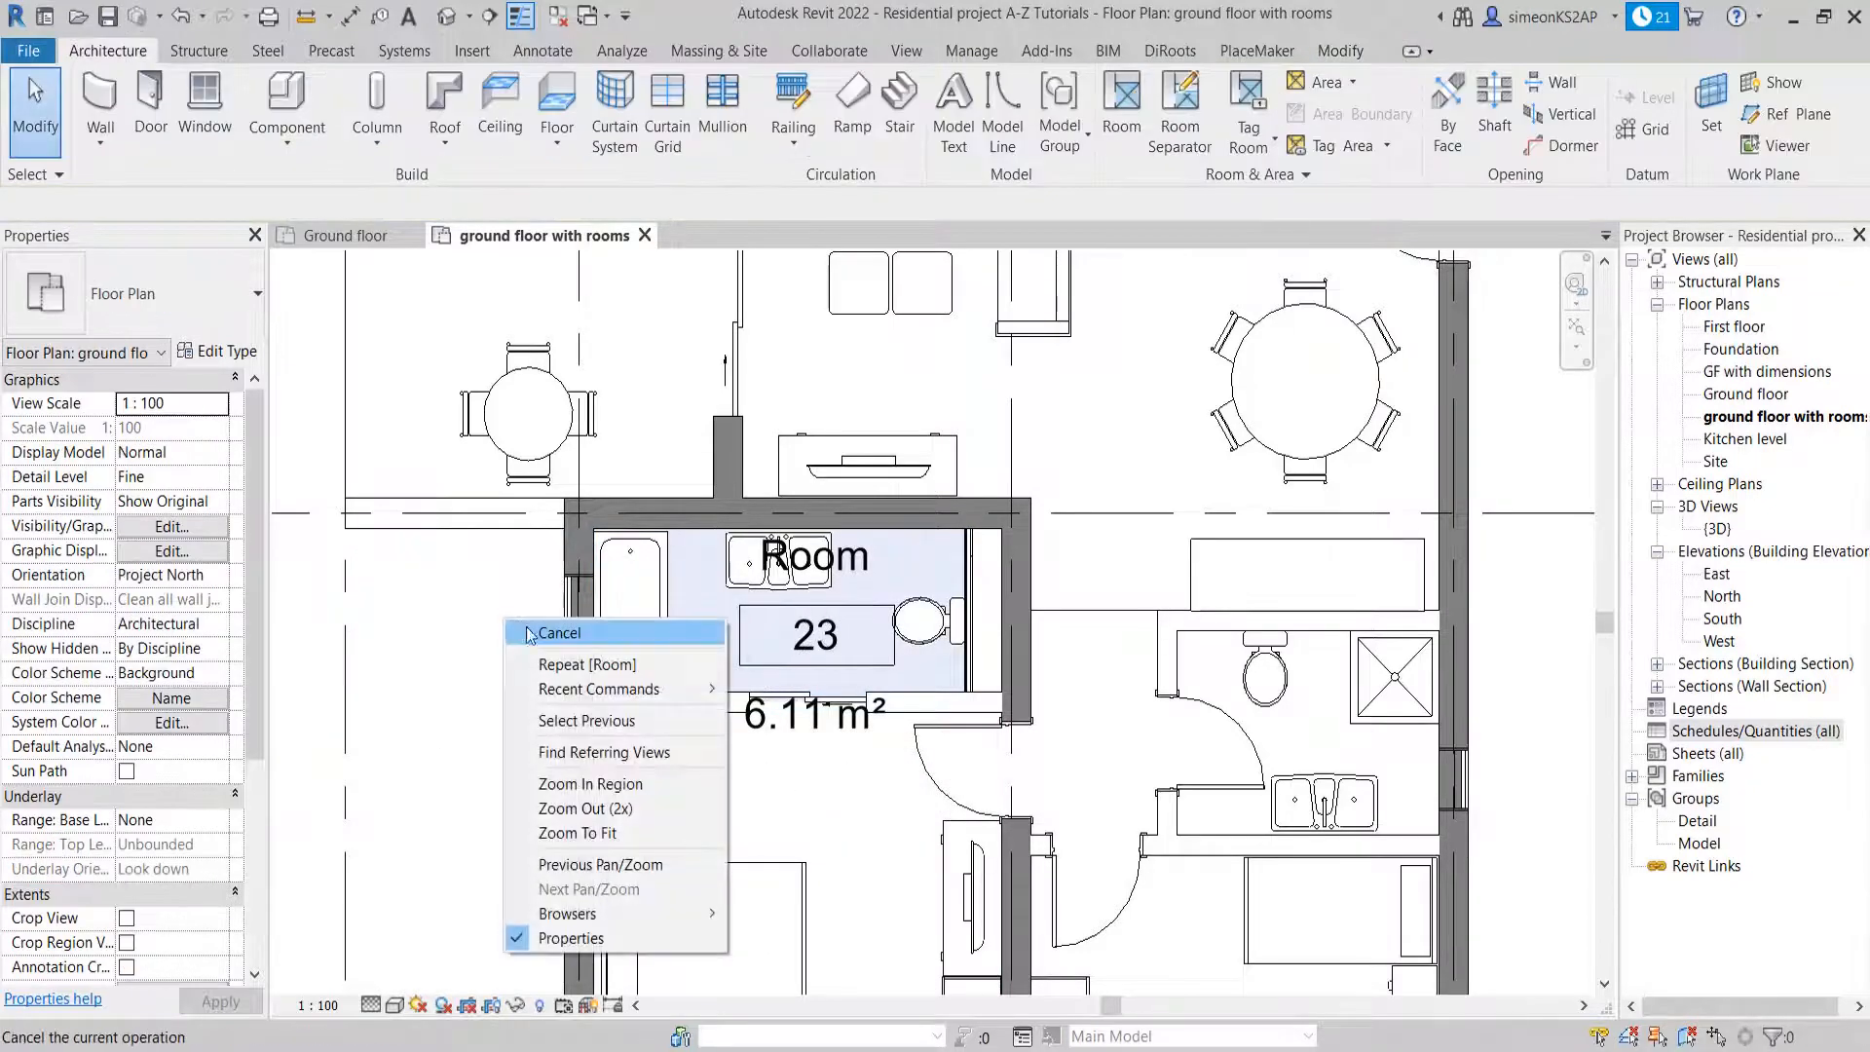
click(535, 635)
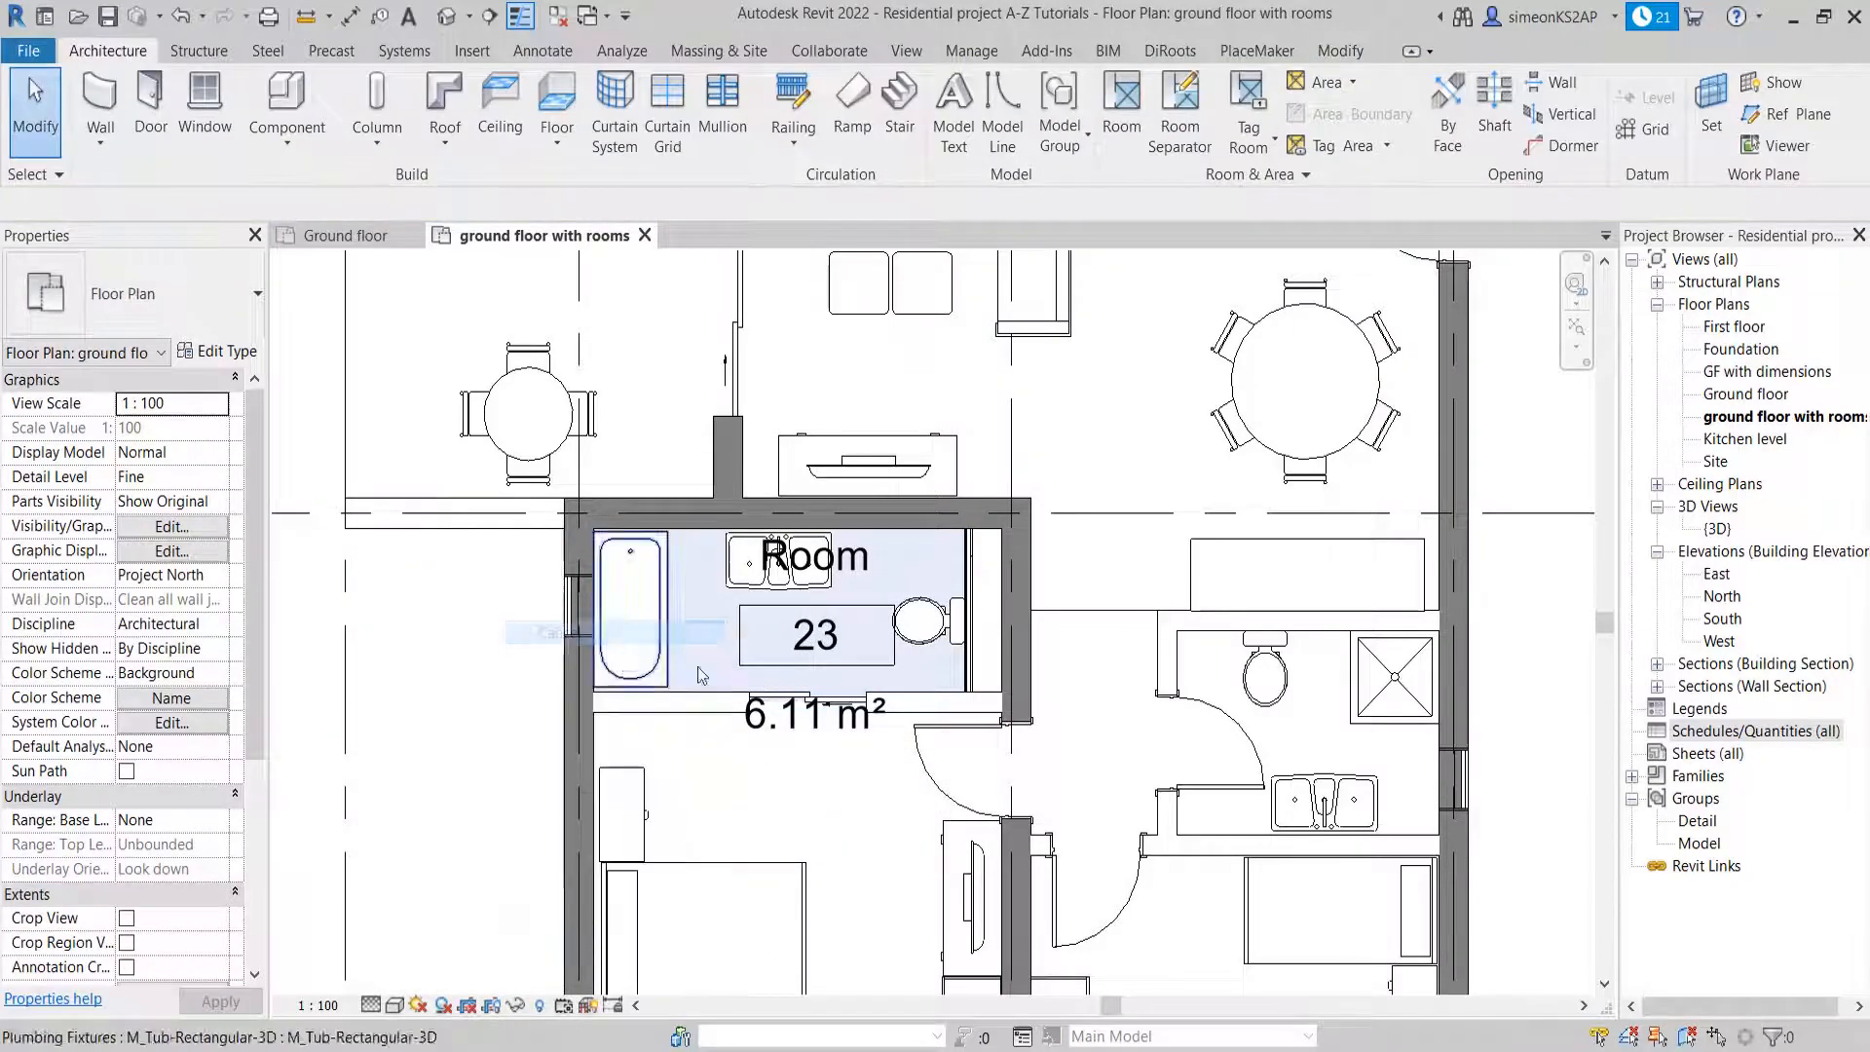
Examine the bathroom room's boundary and the thin partition wall behind the toilet
click(964, 557)
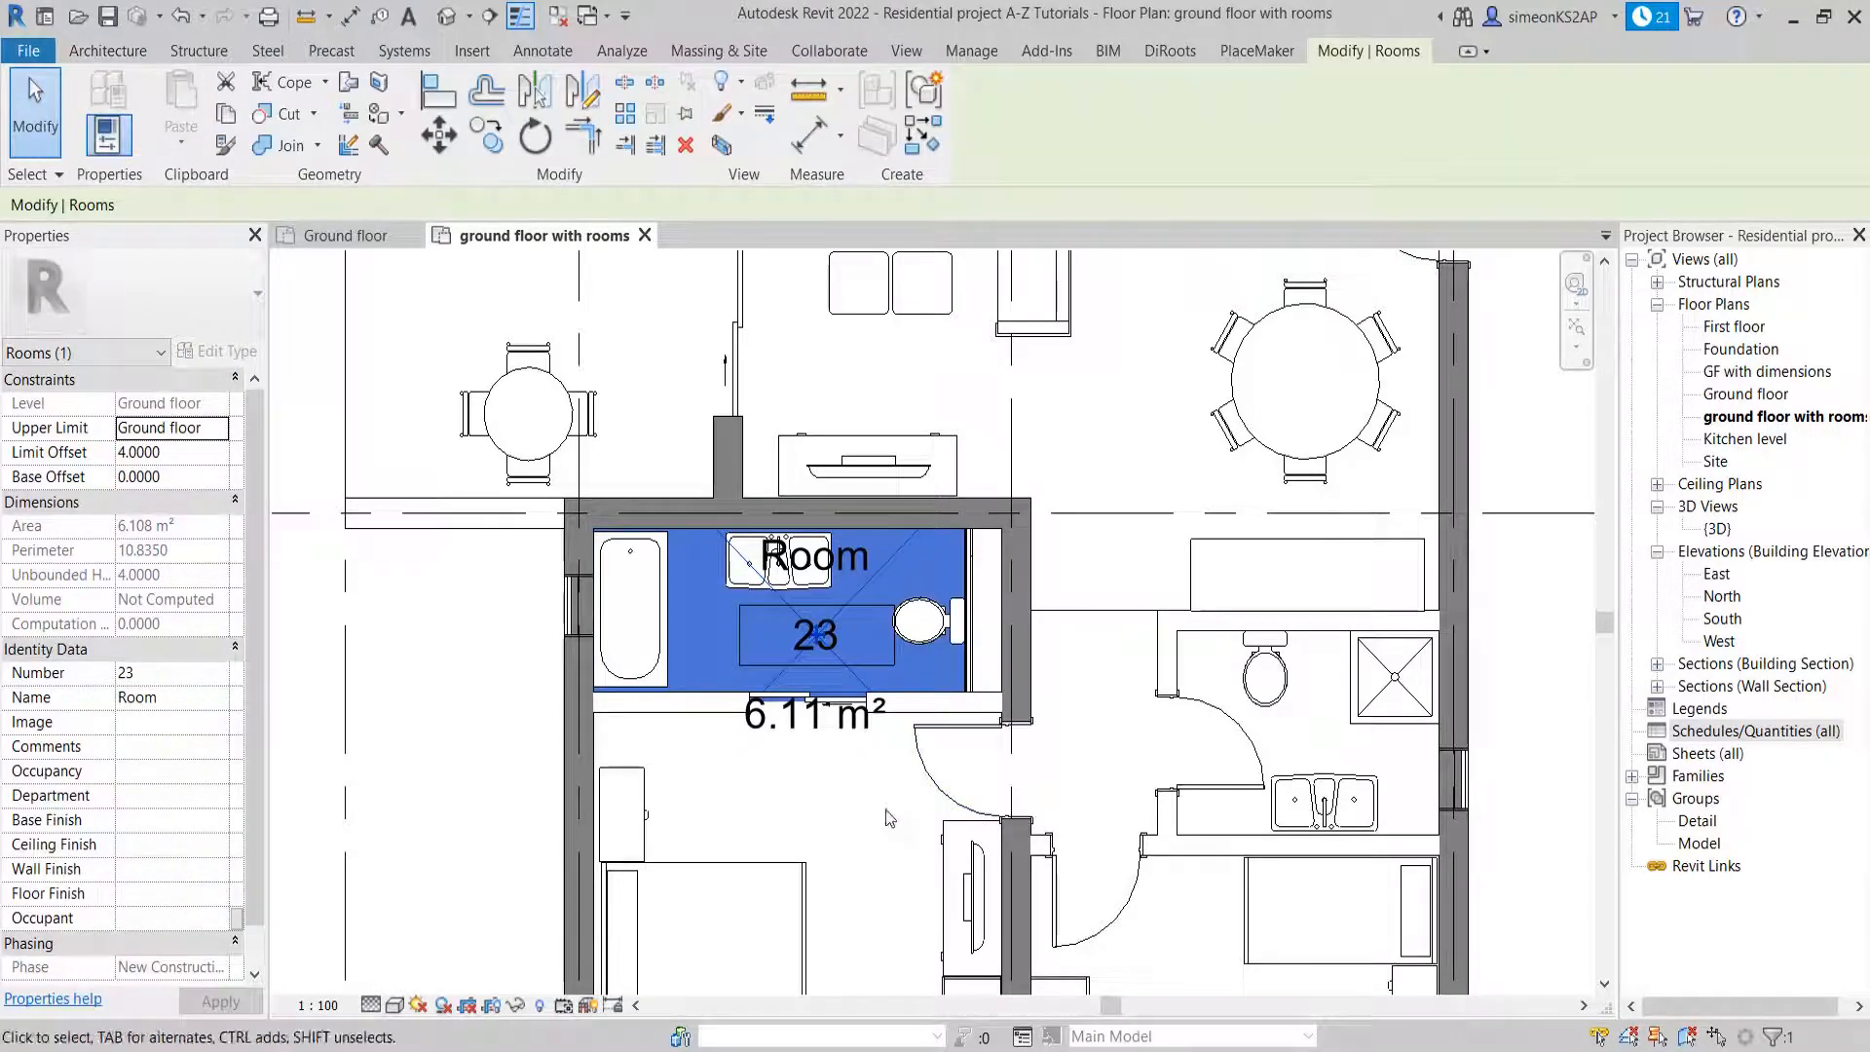
scroll(942, 496, up, 2)
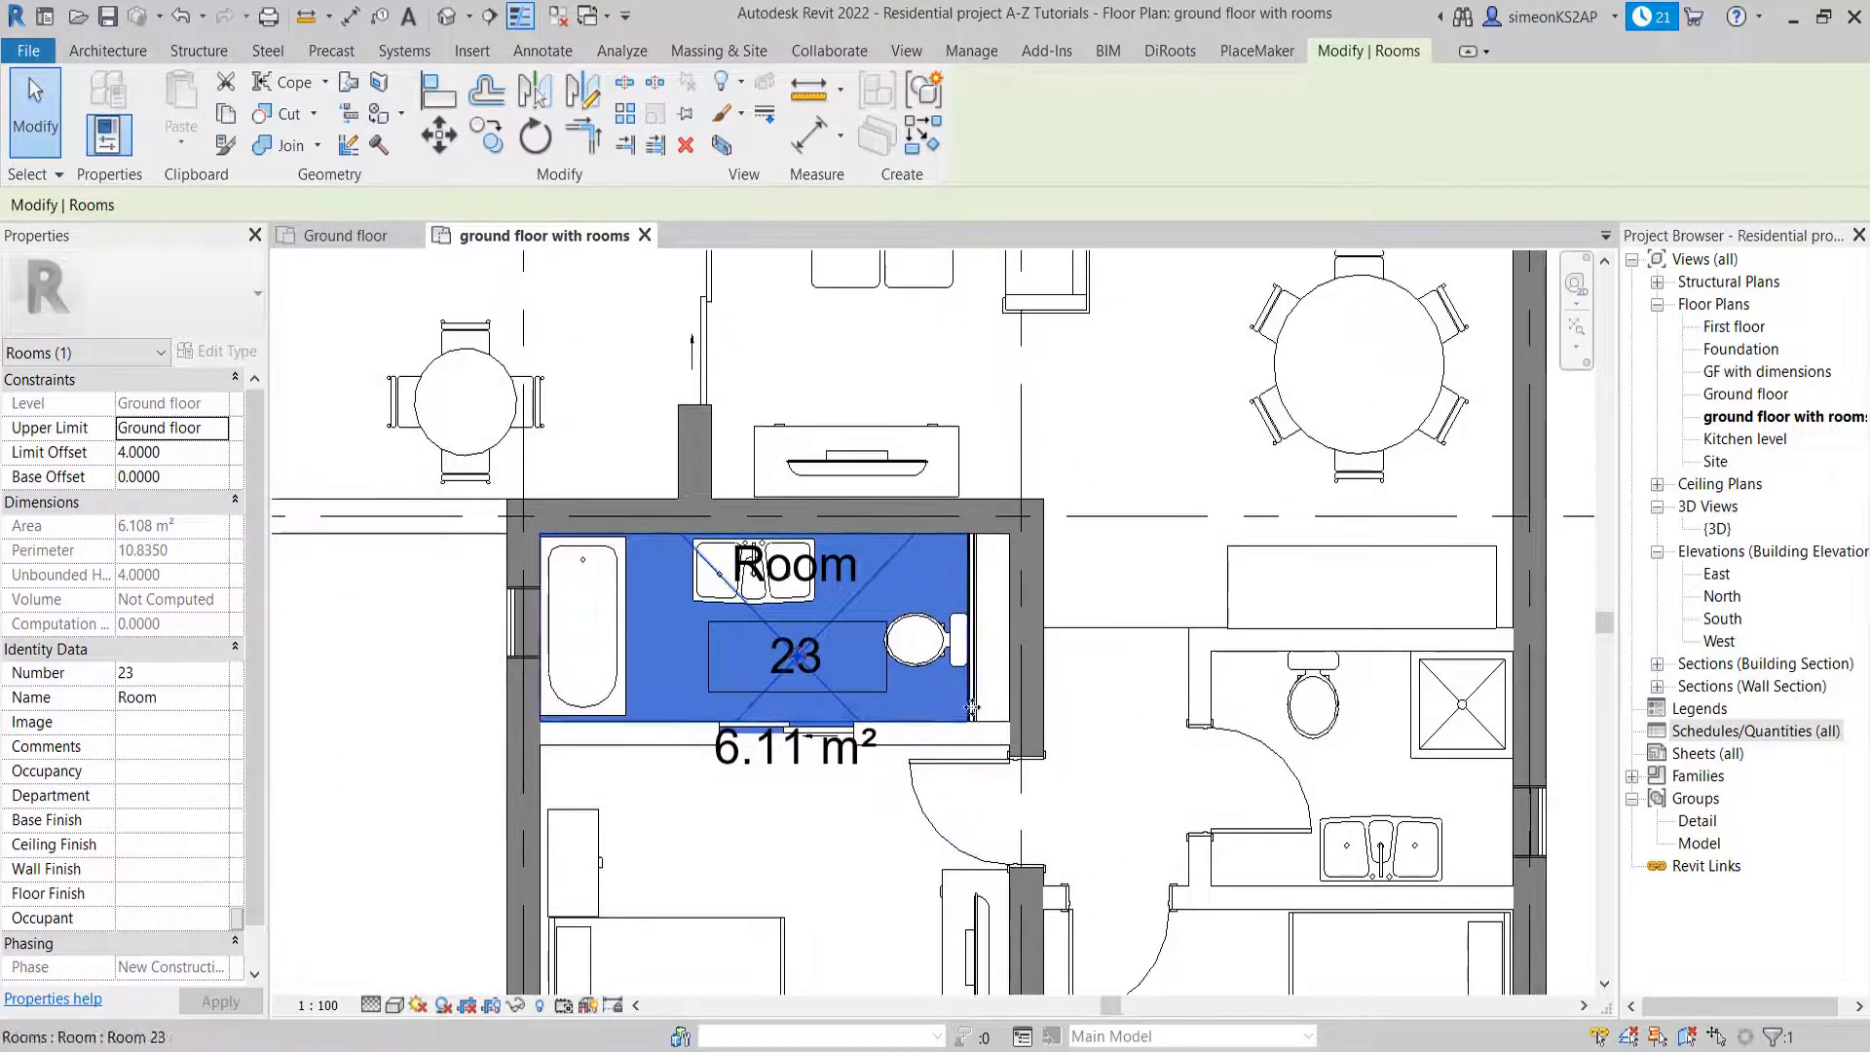
middle_drag(1032, 794, 1008, 757)
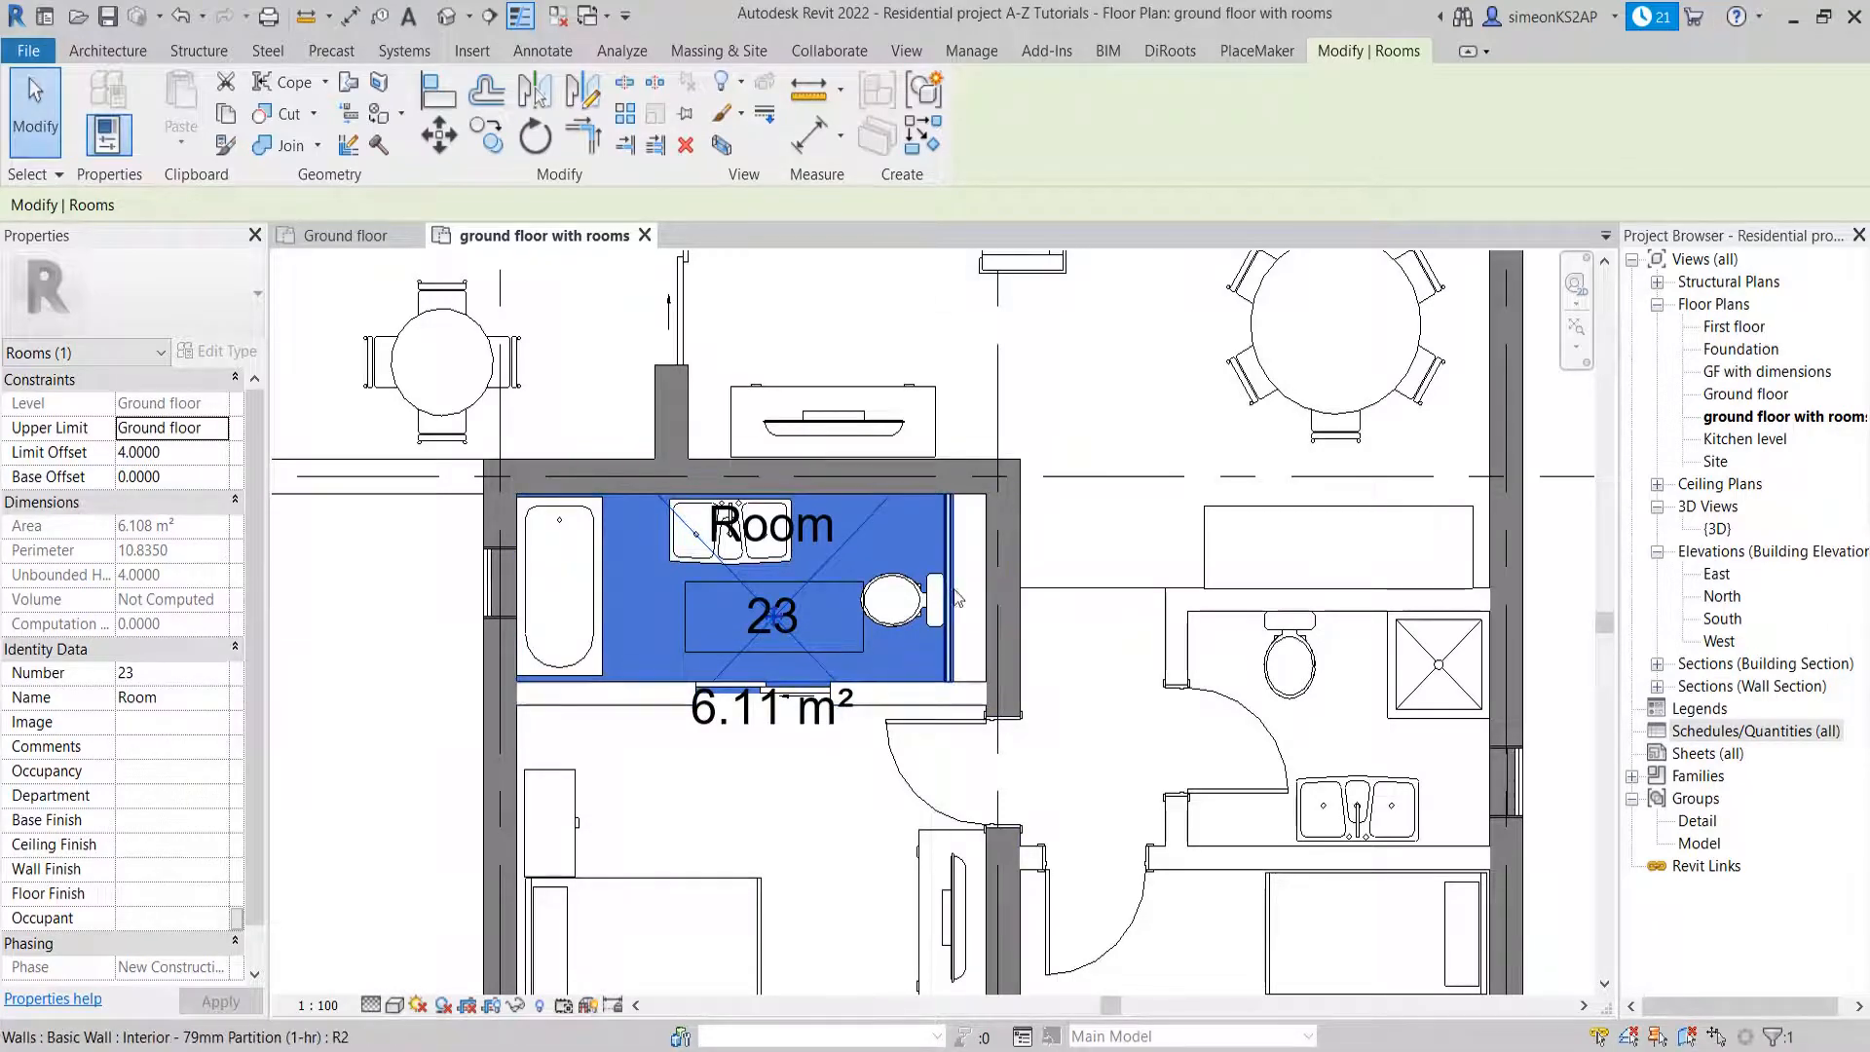
scroll(942, 584, up, 3)
key(Escape)
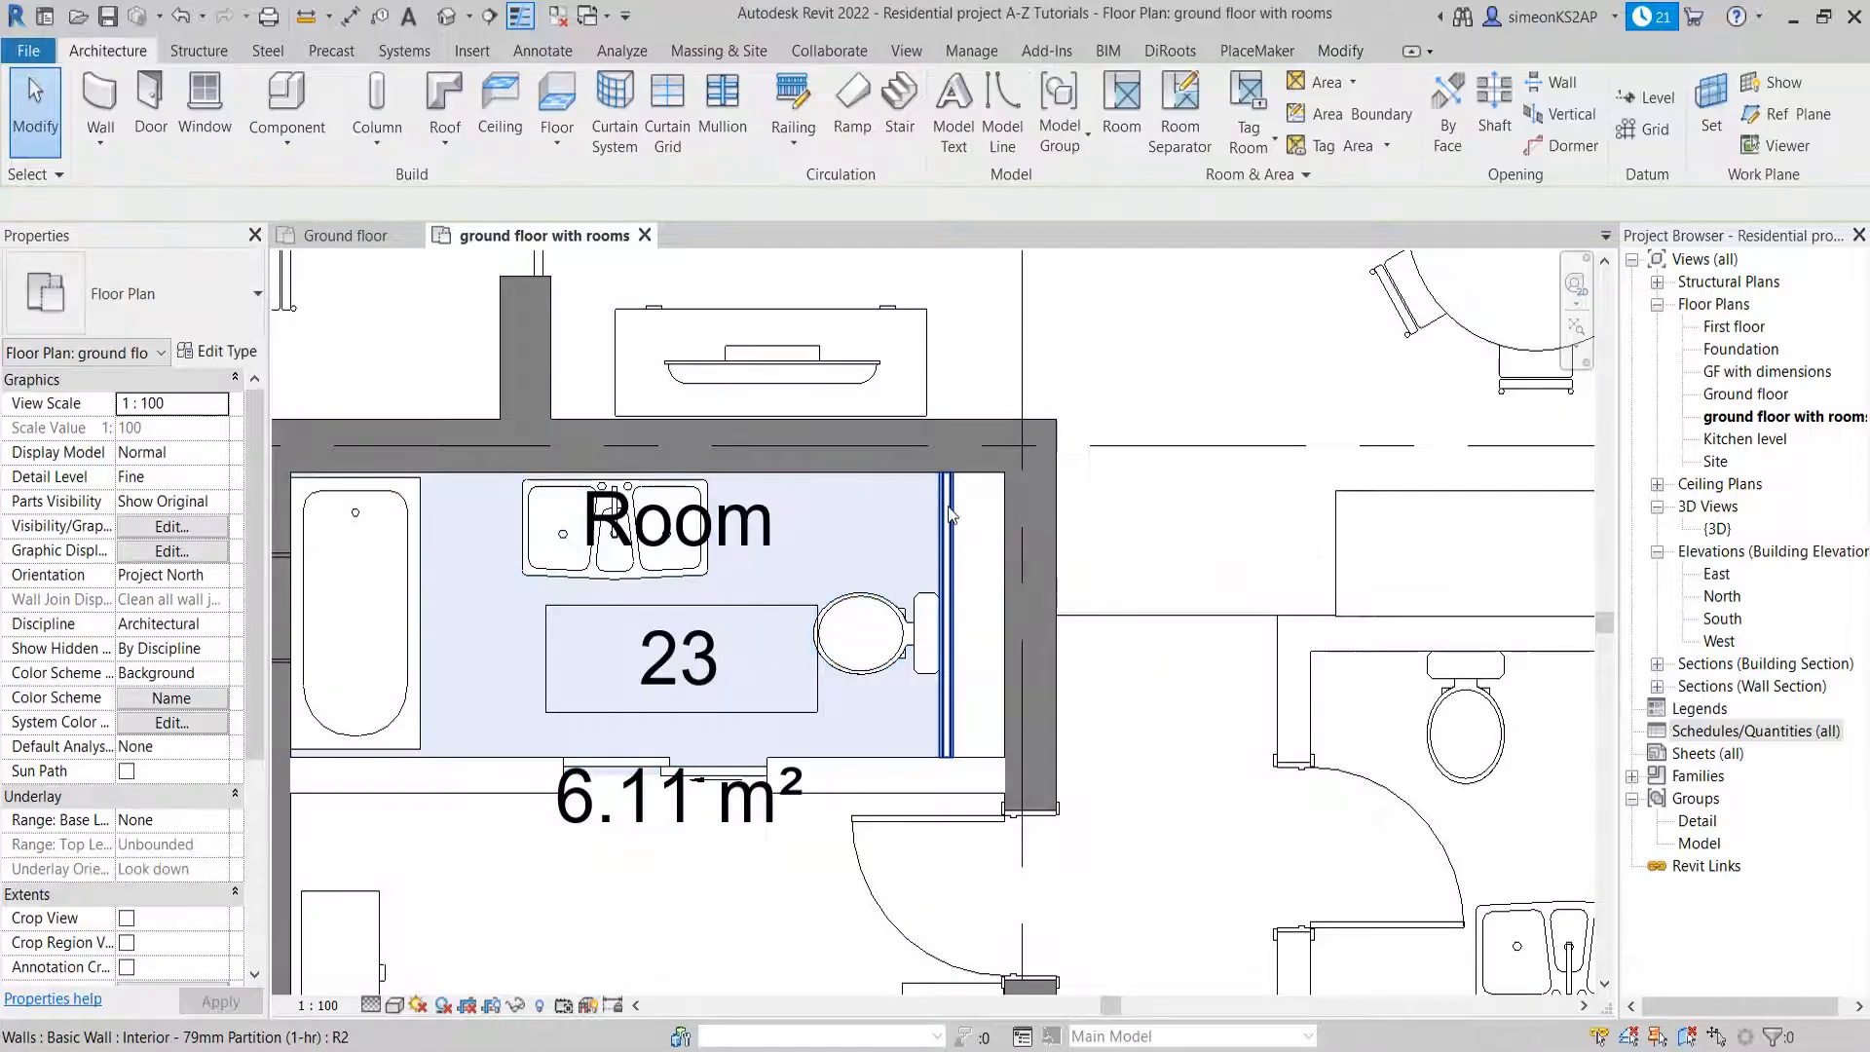
click(956, 541)
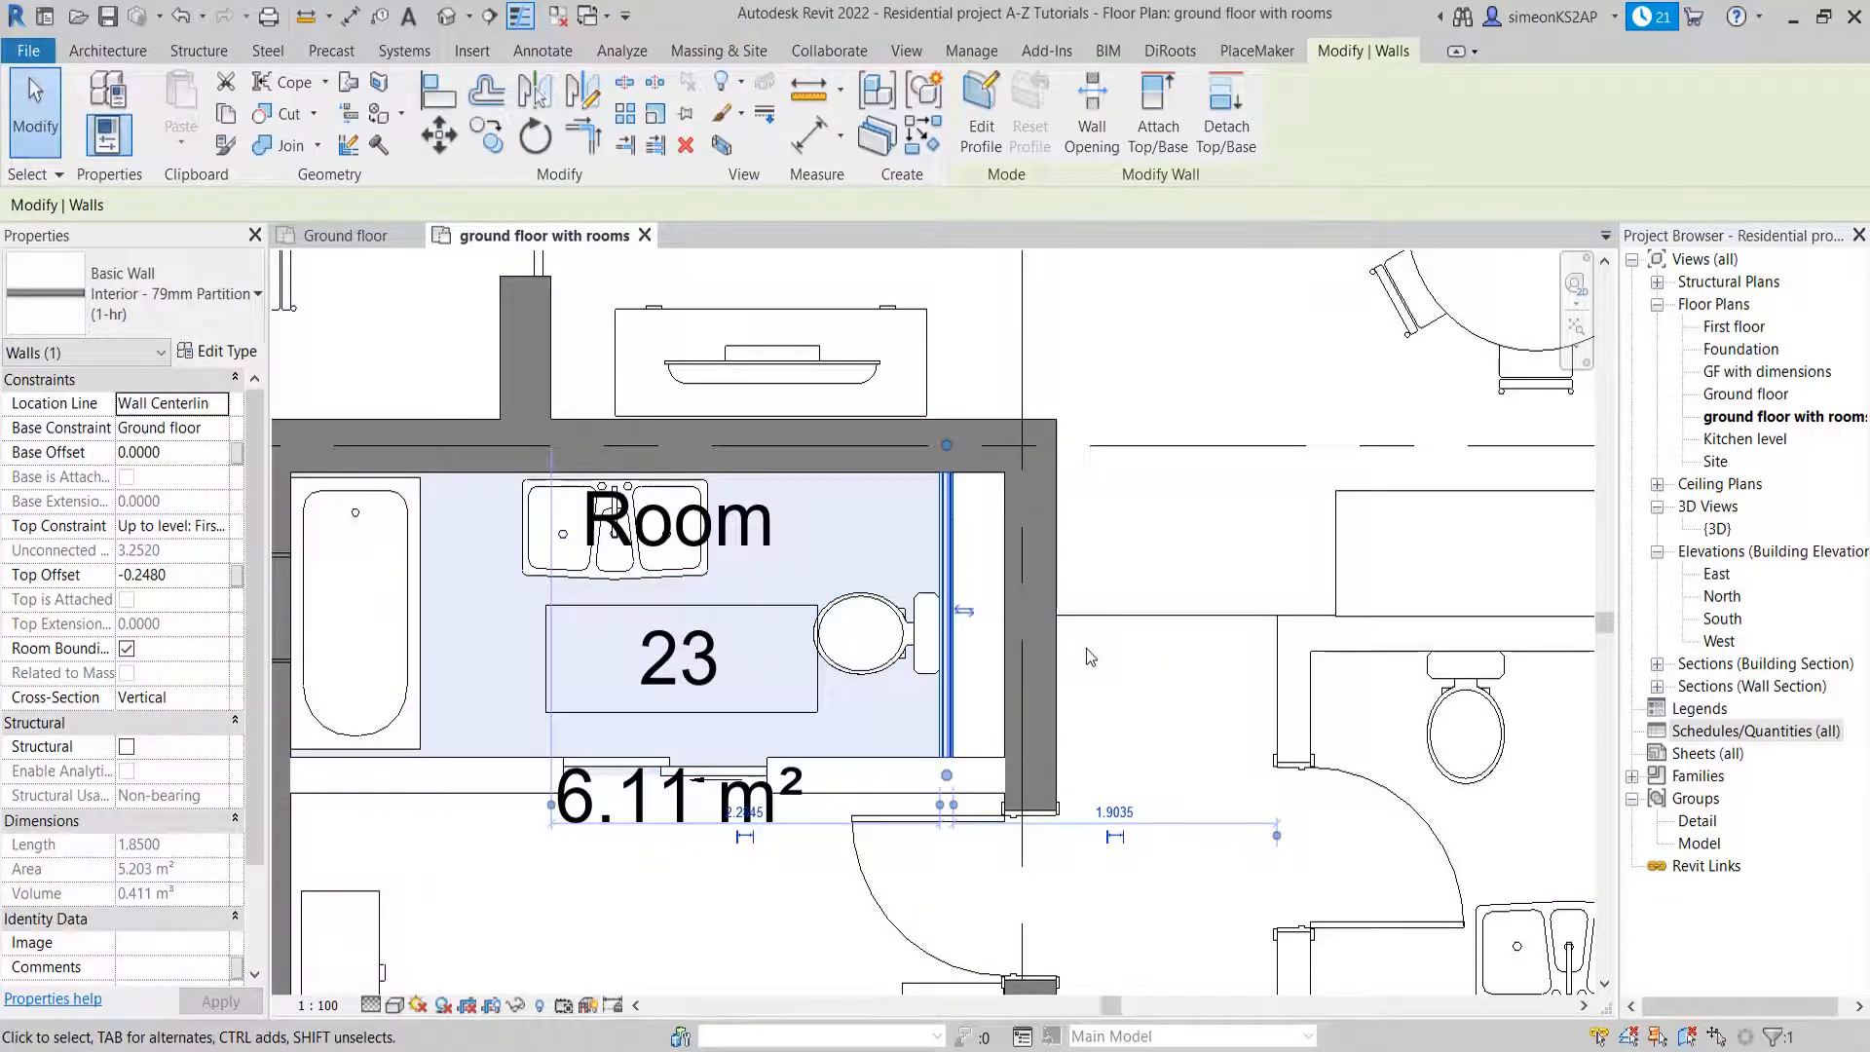
scroll(1090, 657, down, 3)
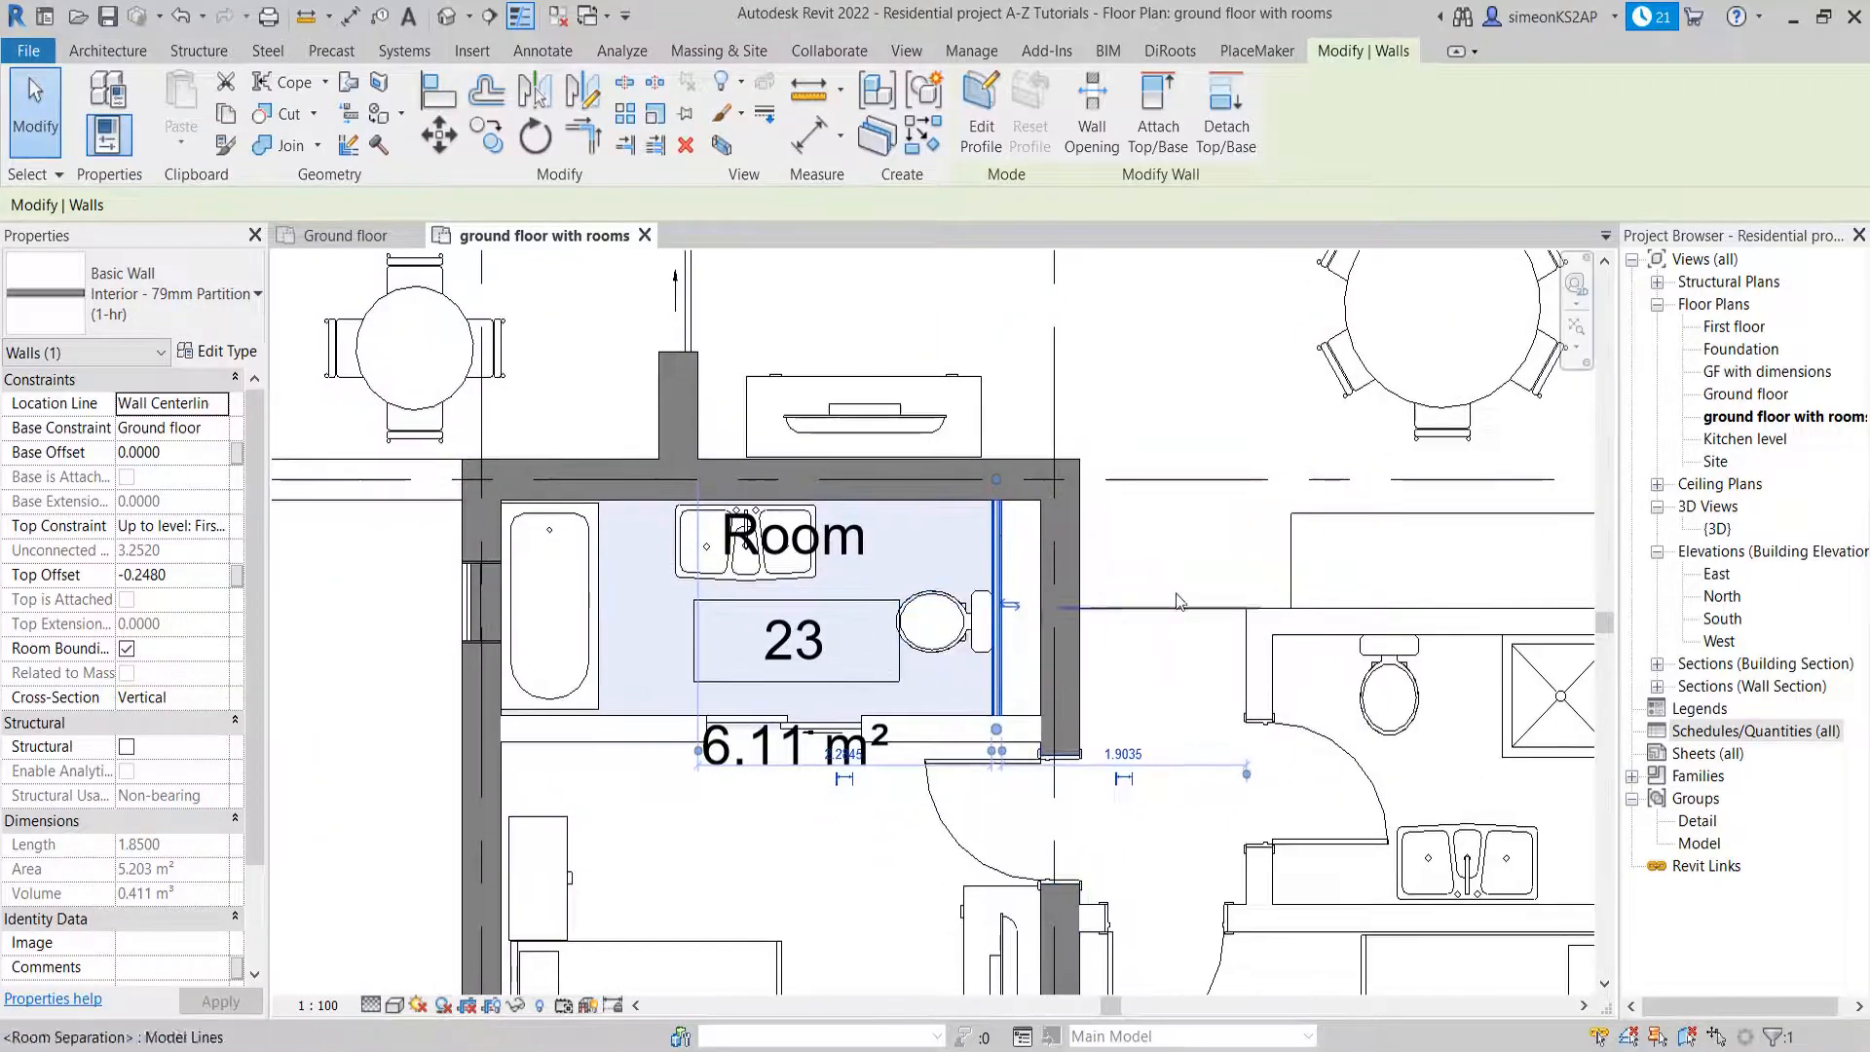
key(Escape)
Turn off Room Bounding for the 79 mm partition wall behind the bathroom toilet
click(995, 555)
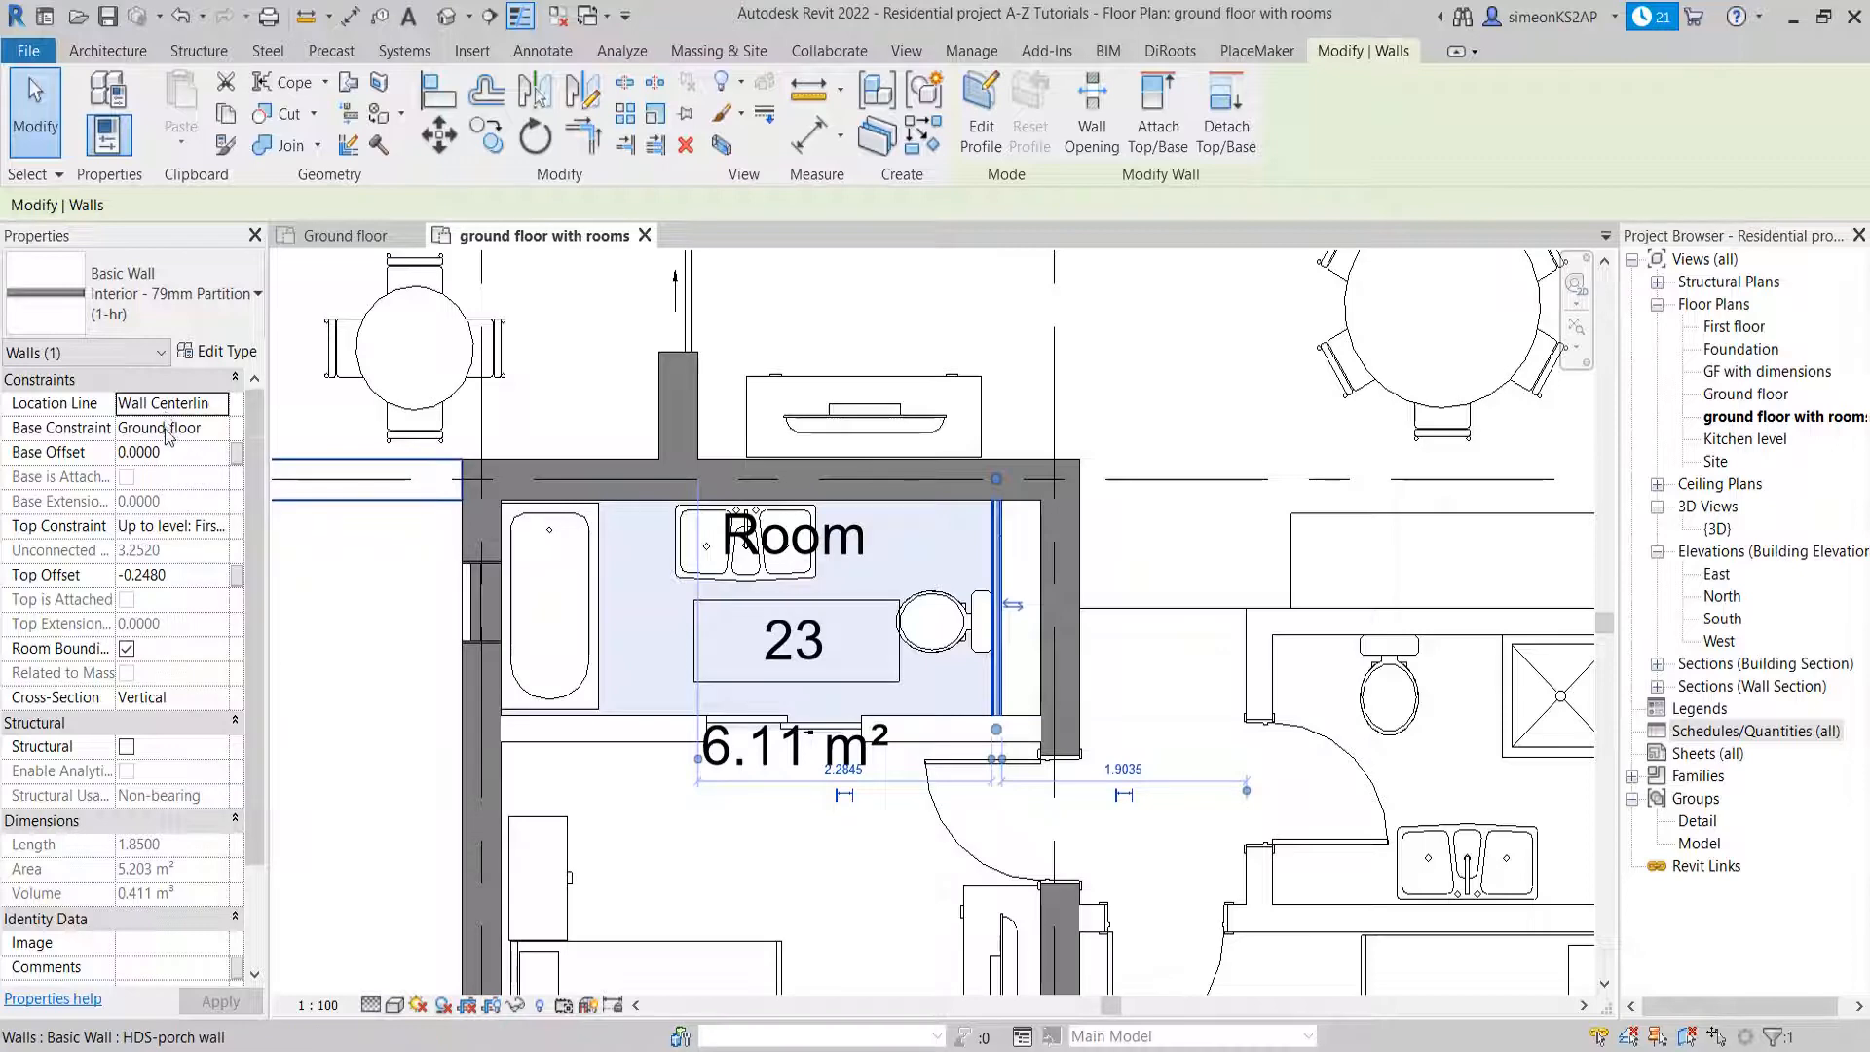
scroll(166, 438, down, 2)
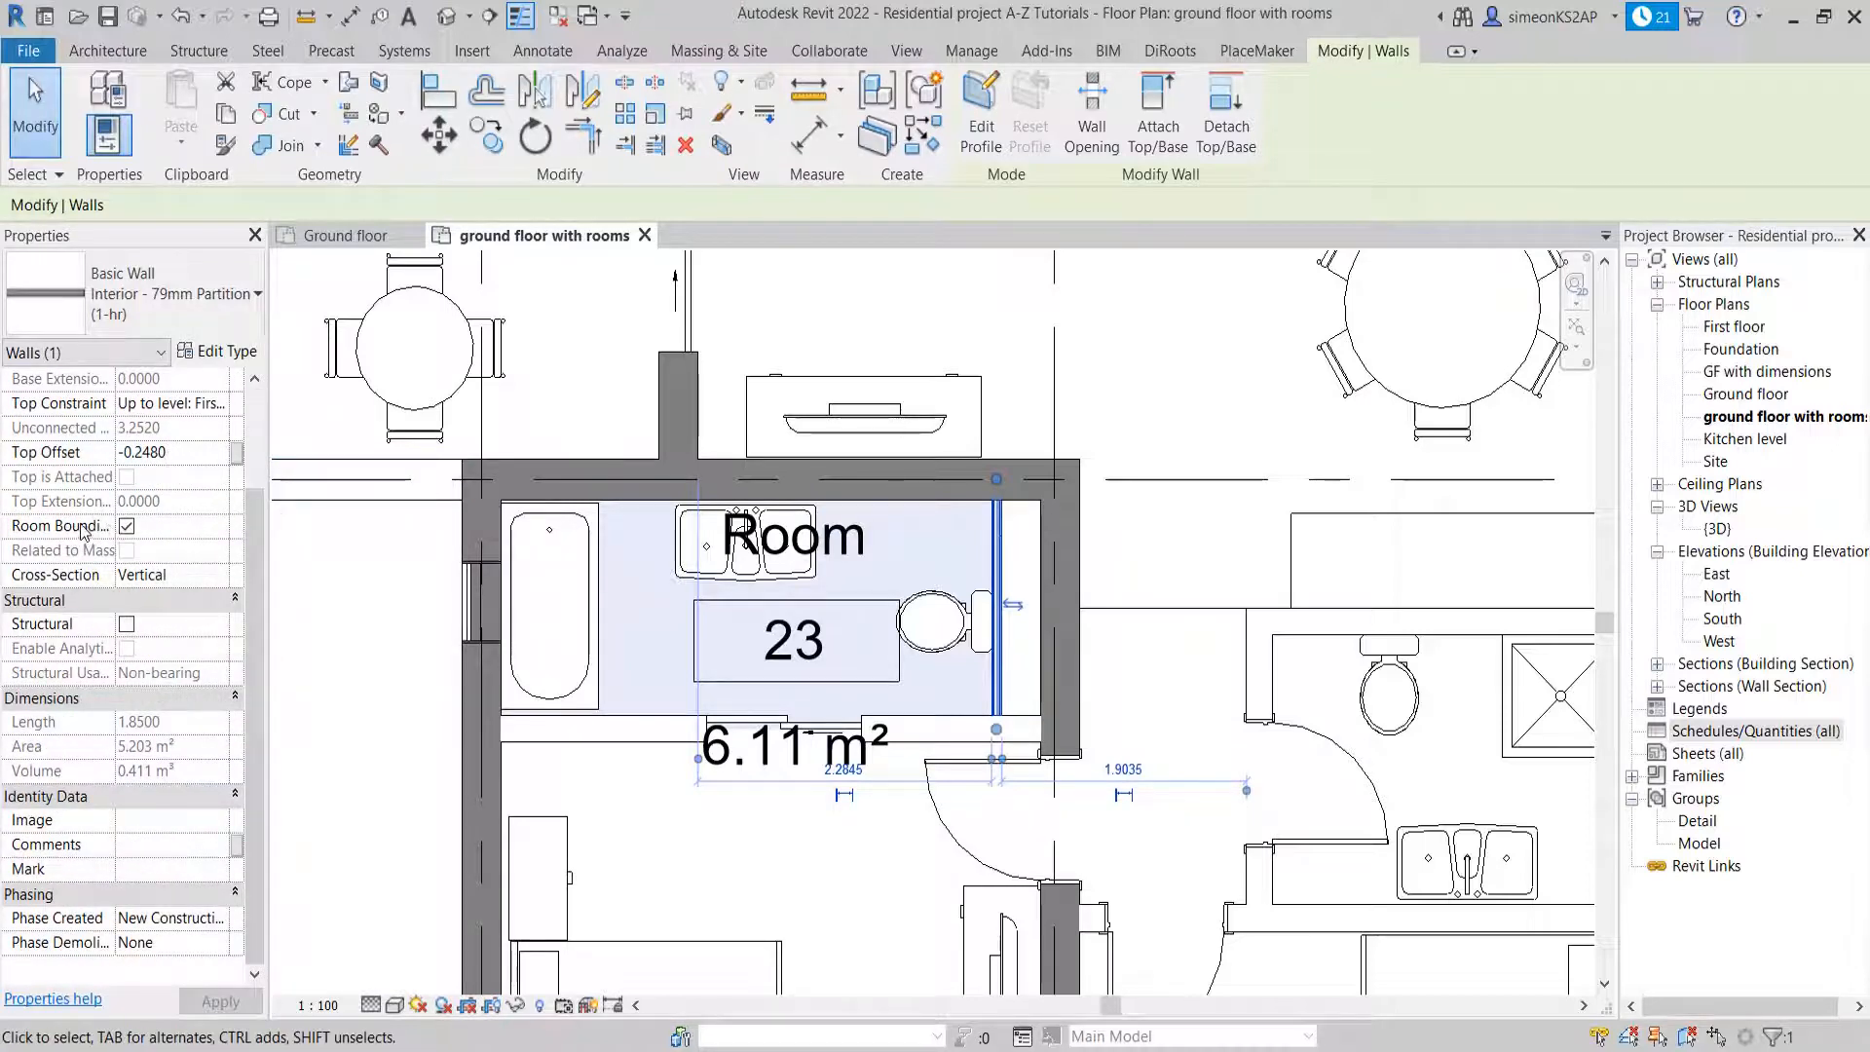
mouse_move(86, 531)
click(128, 529)
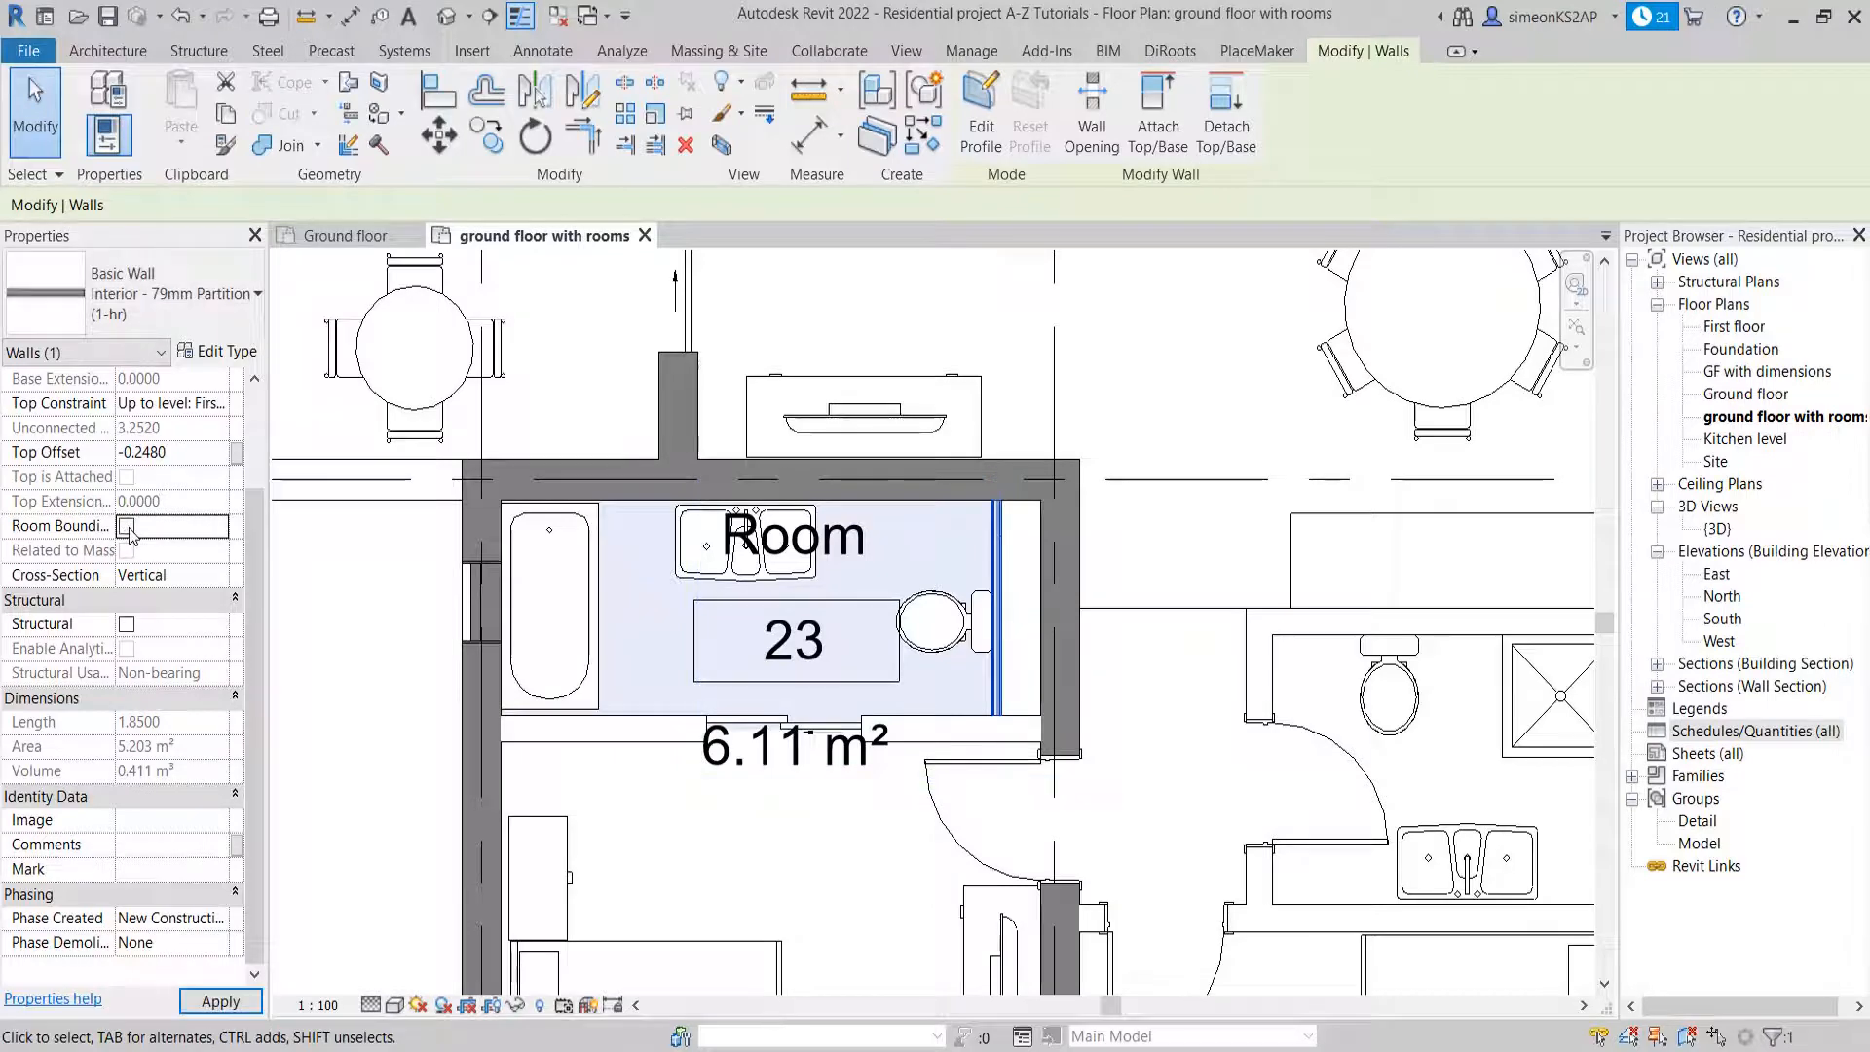
click(1190, 357)
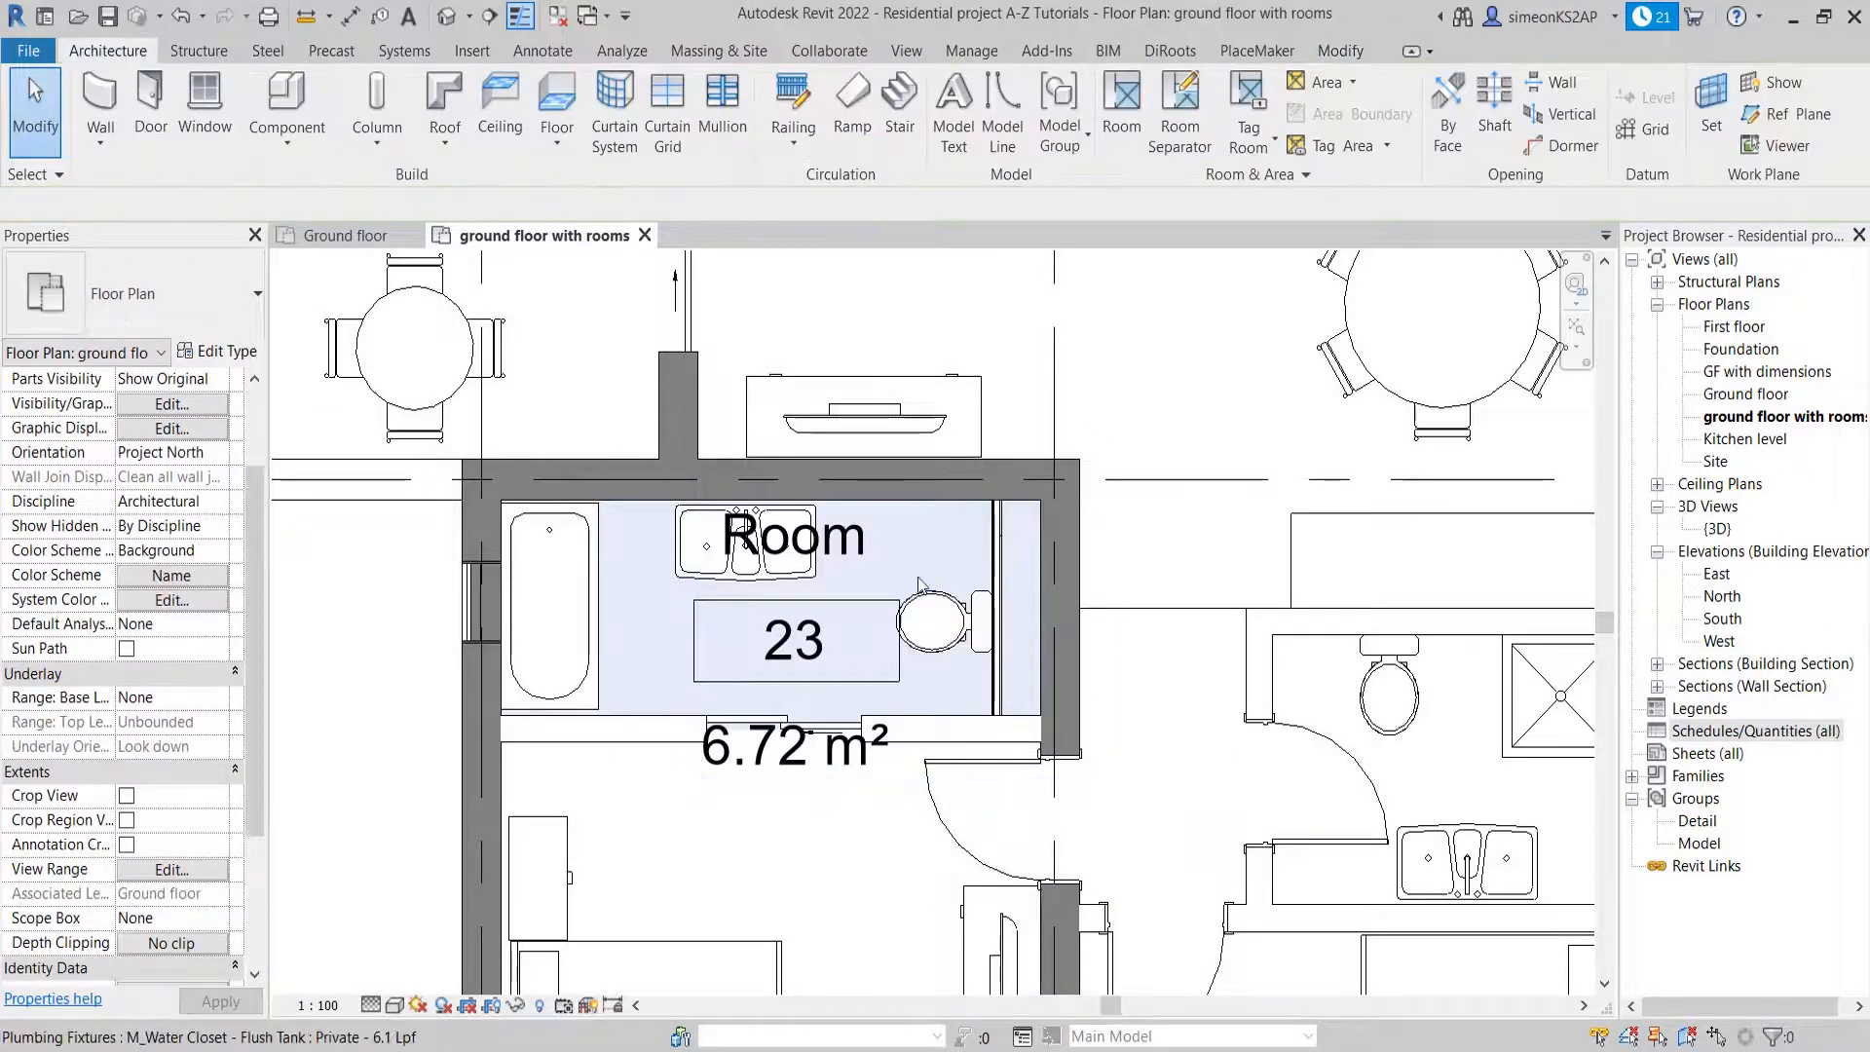
Examine the bathroom room's extent and area tag around the partition wall behind the toilet
scroll(920, 585, down, 2)
click(894, 538)
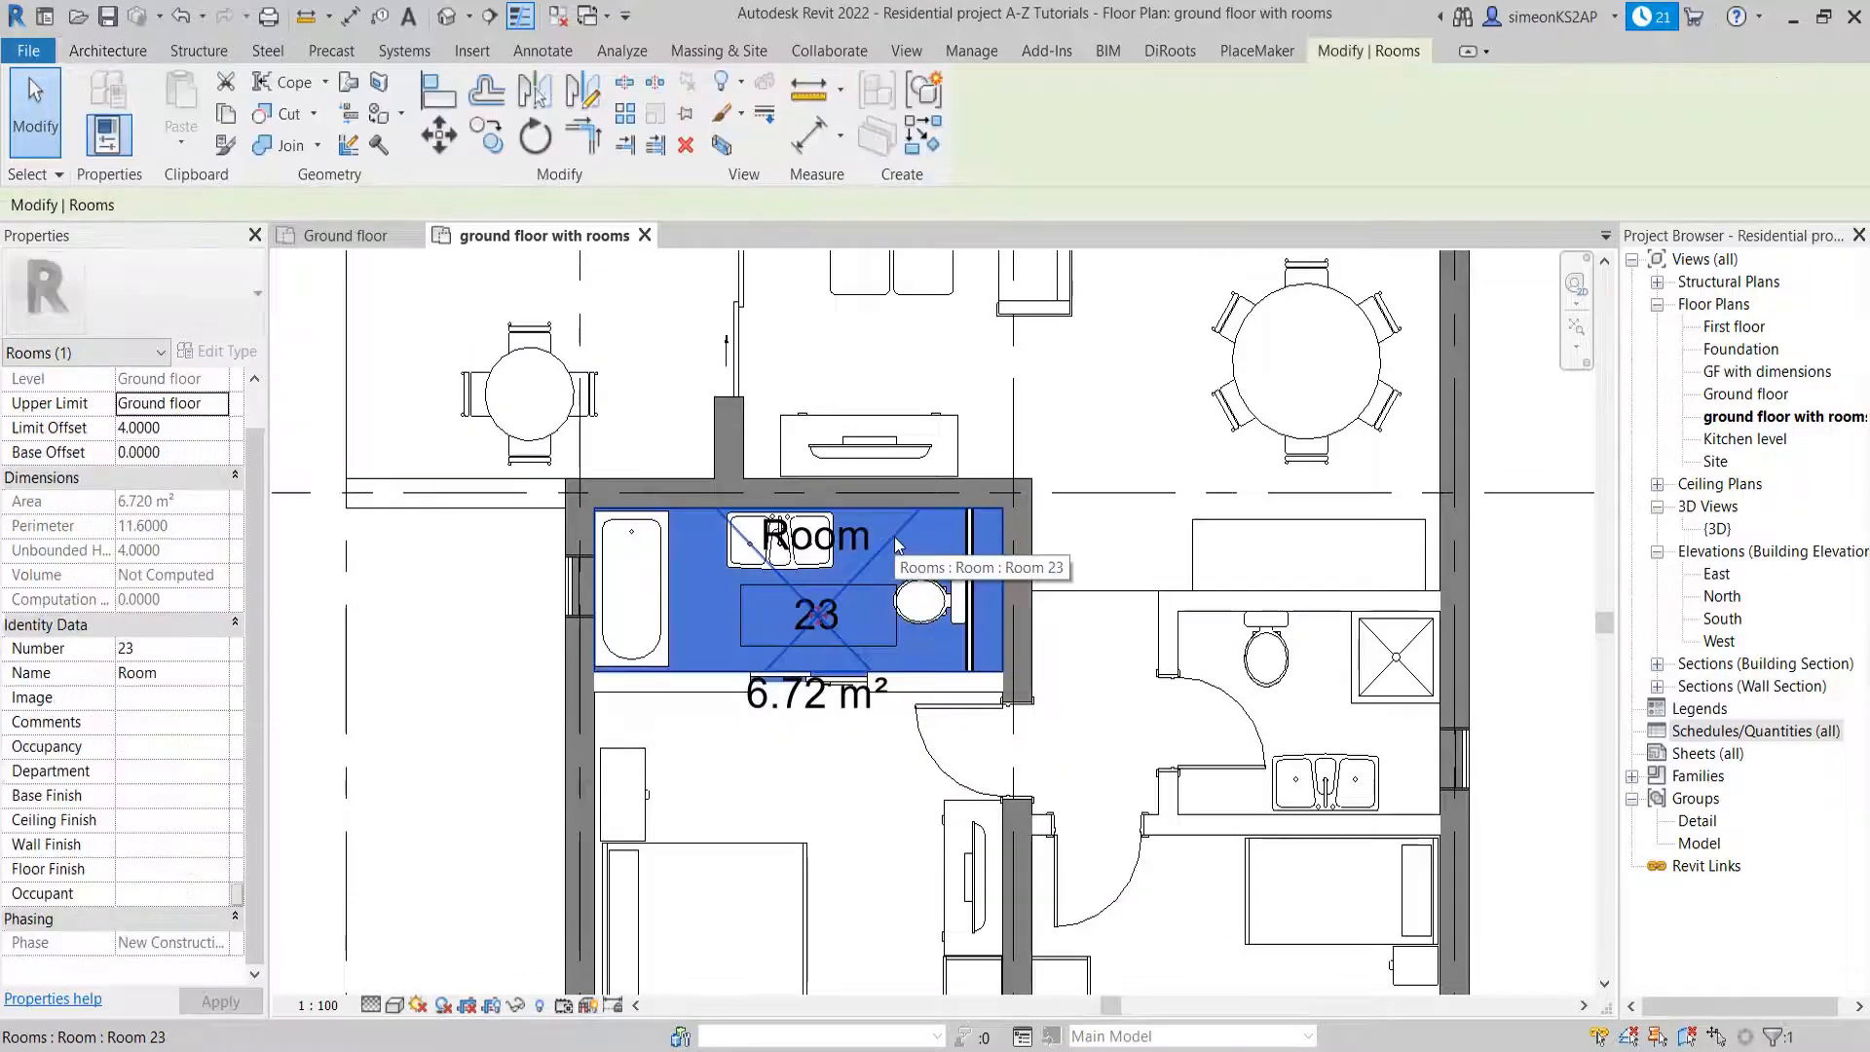
scroll(985, 582, up, 1)
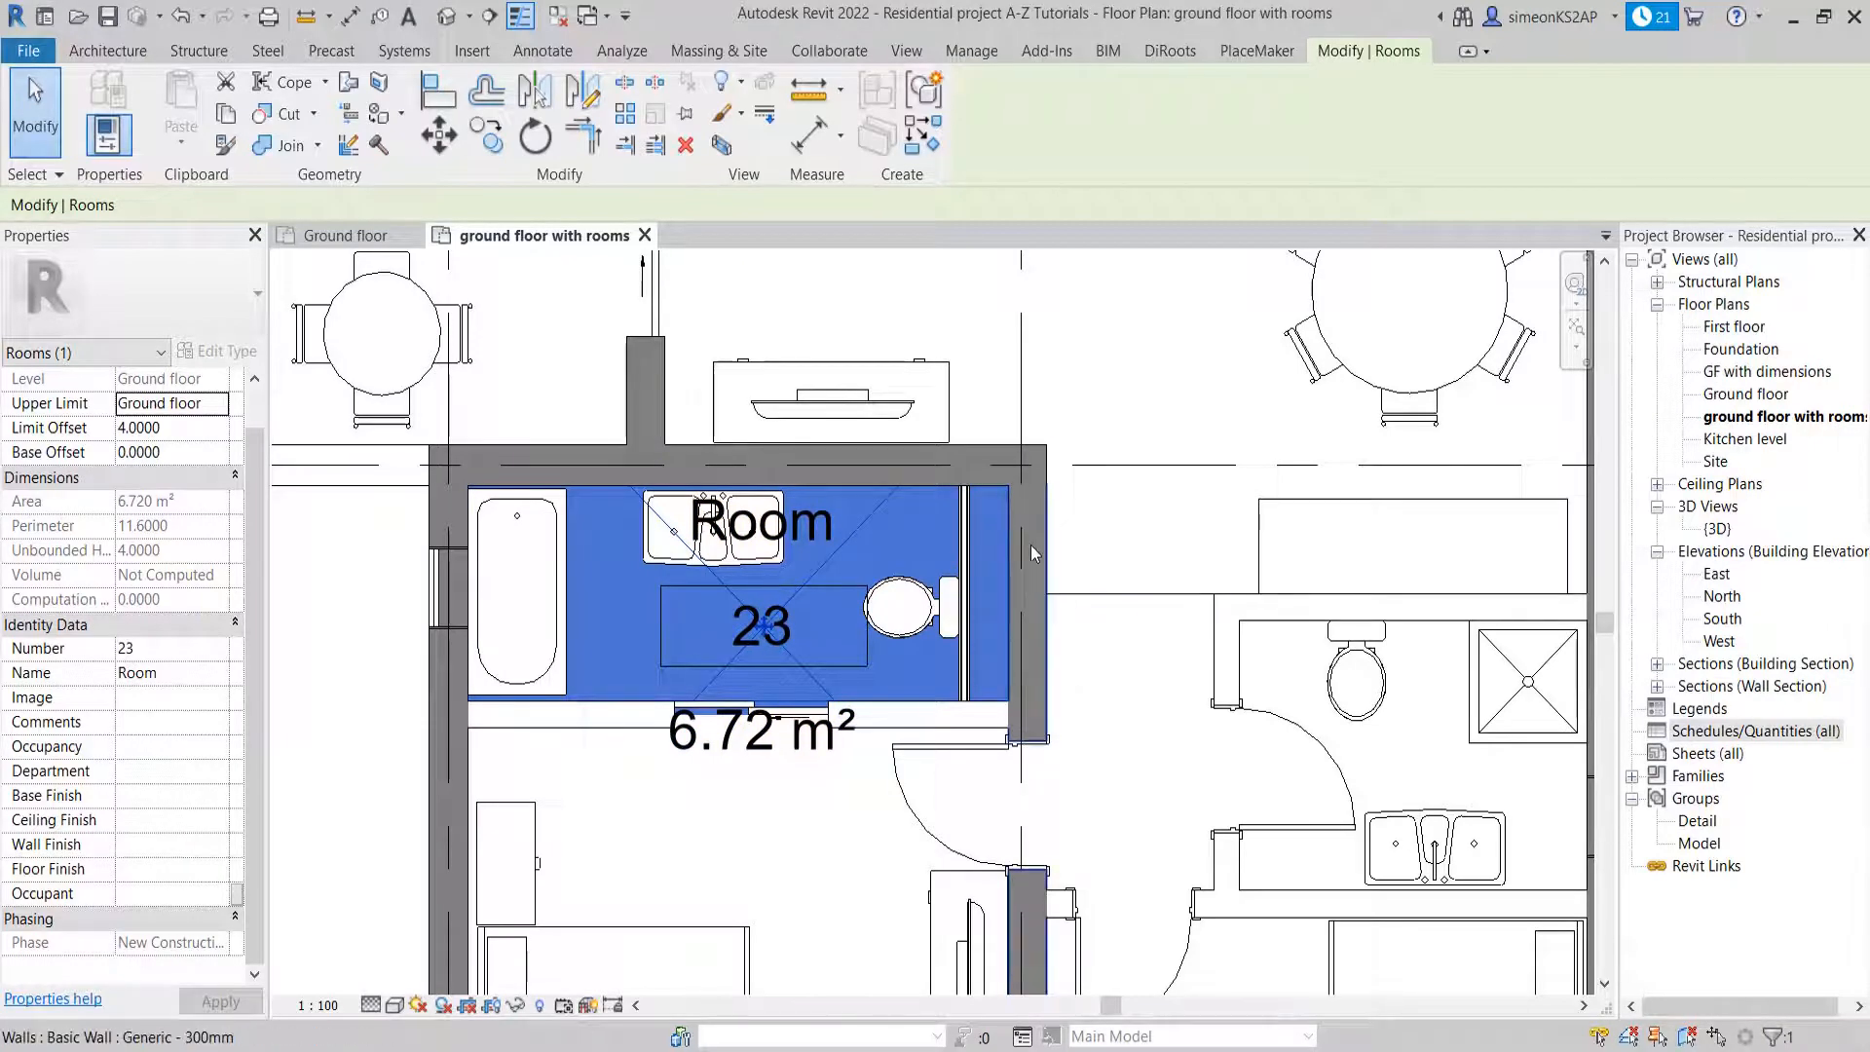
scroll(1030, 600, down, 4)
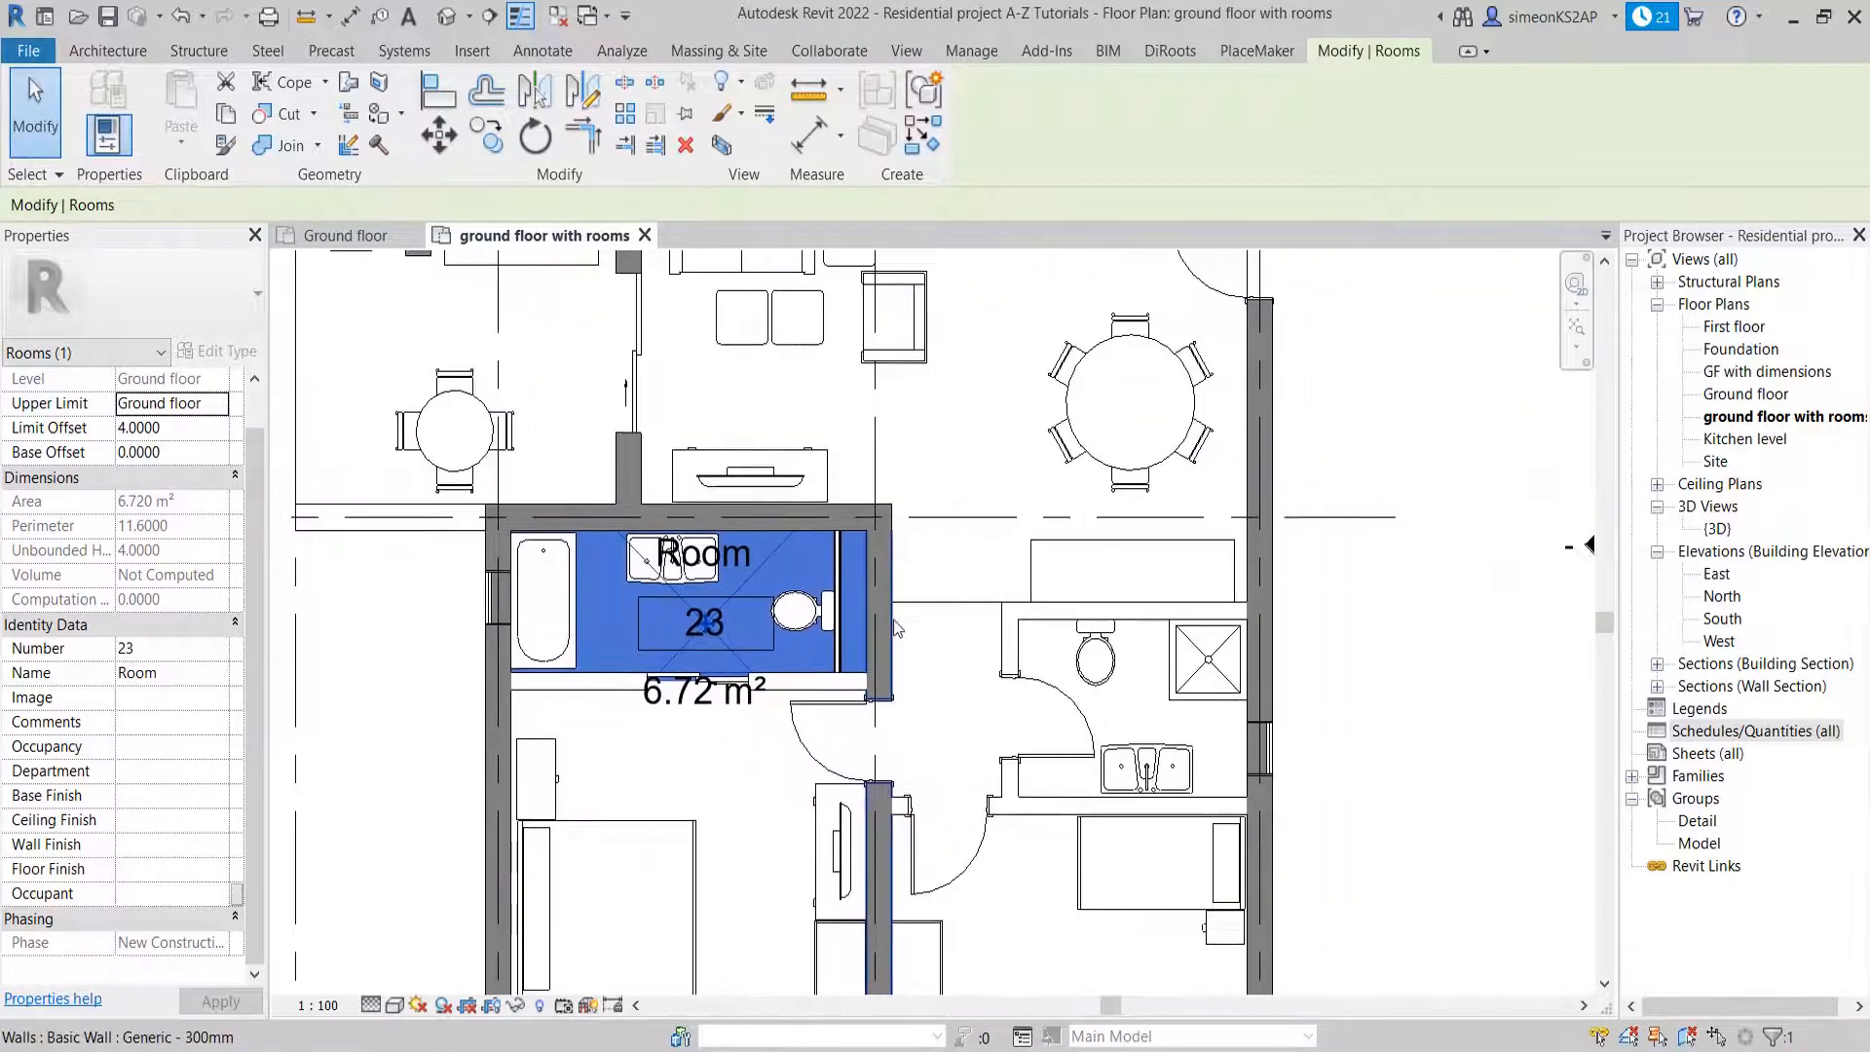
key(Escape)
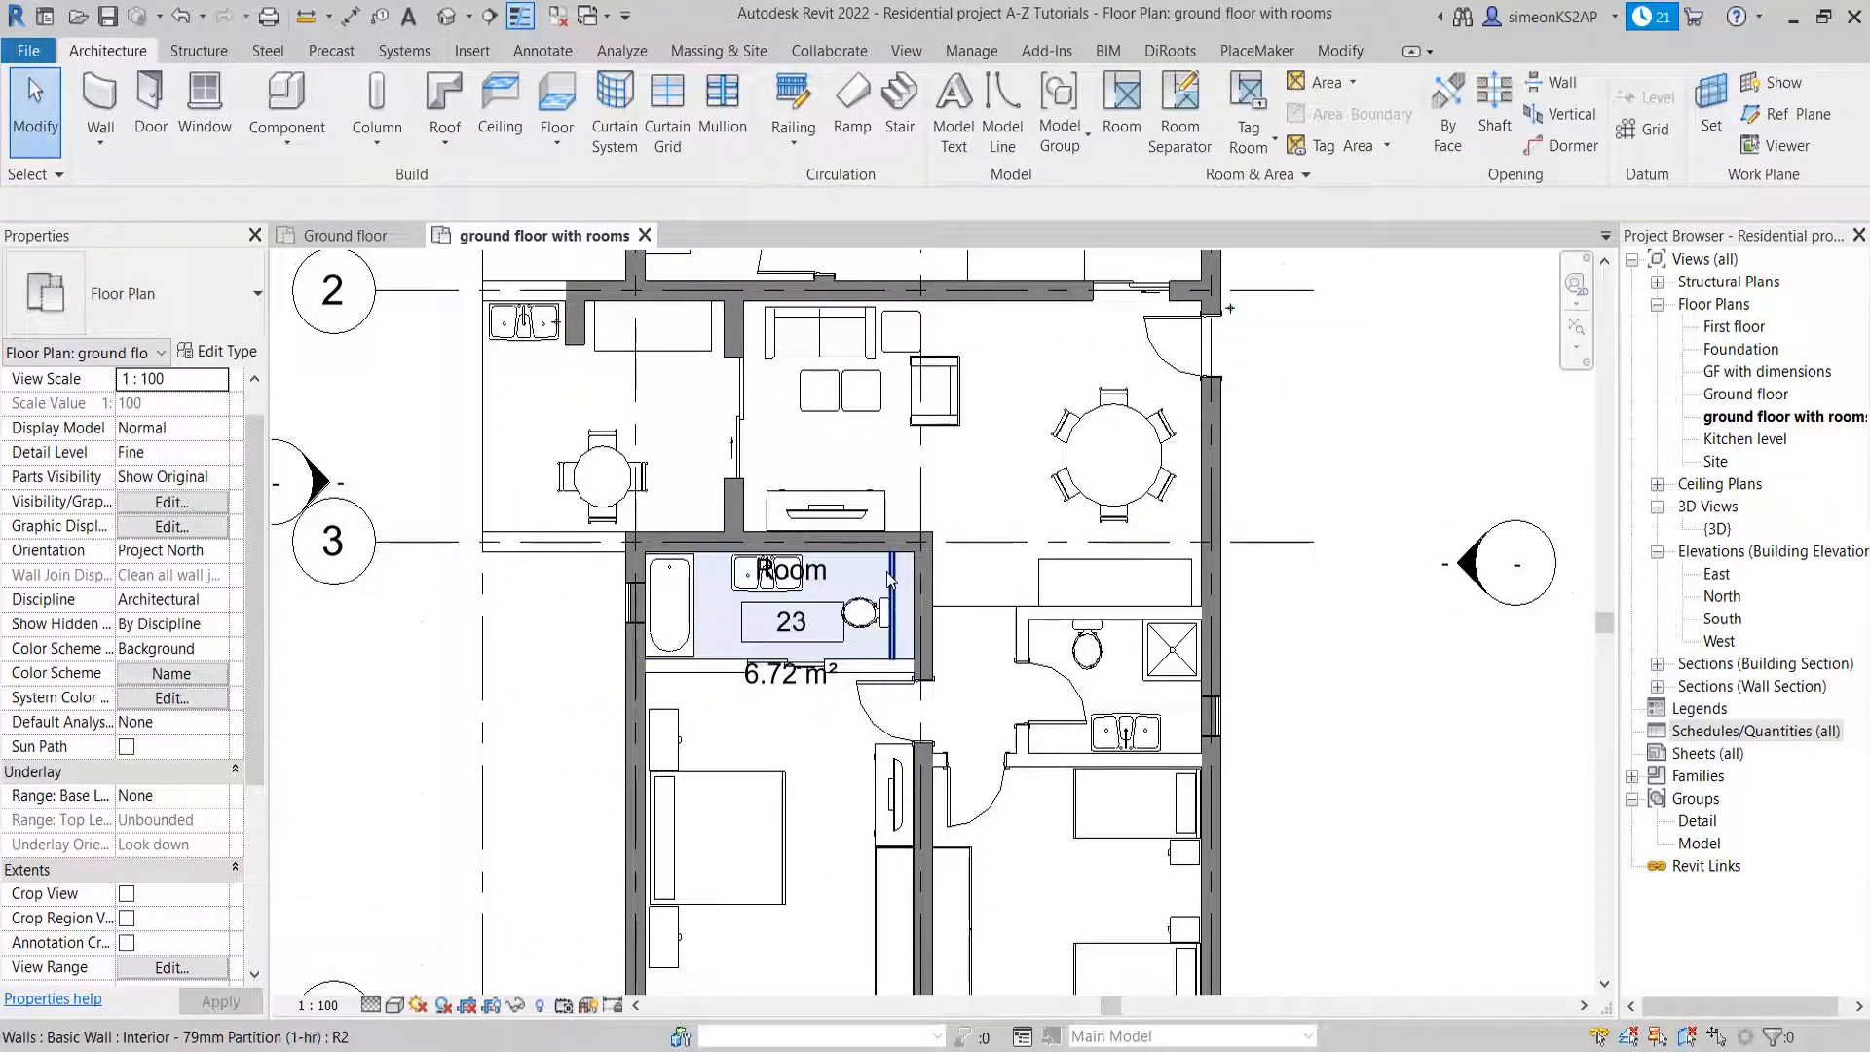
scroll(886, 594, up, 2)
scroll(894, 585, down, 2)
scroll(886, 599, up, 3)
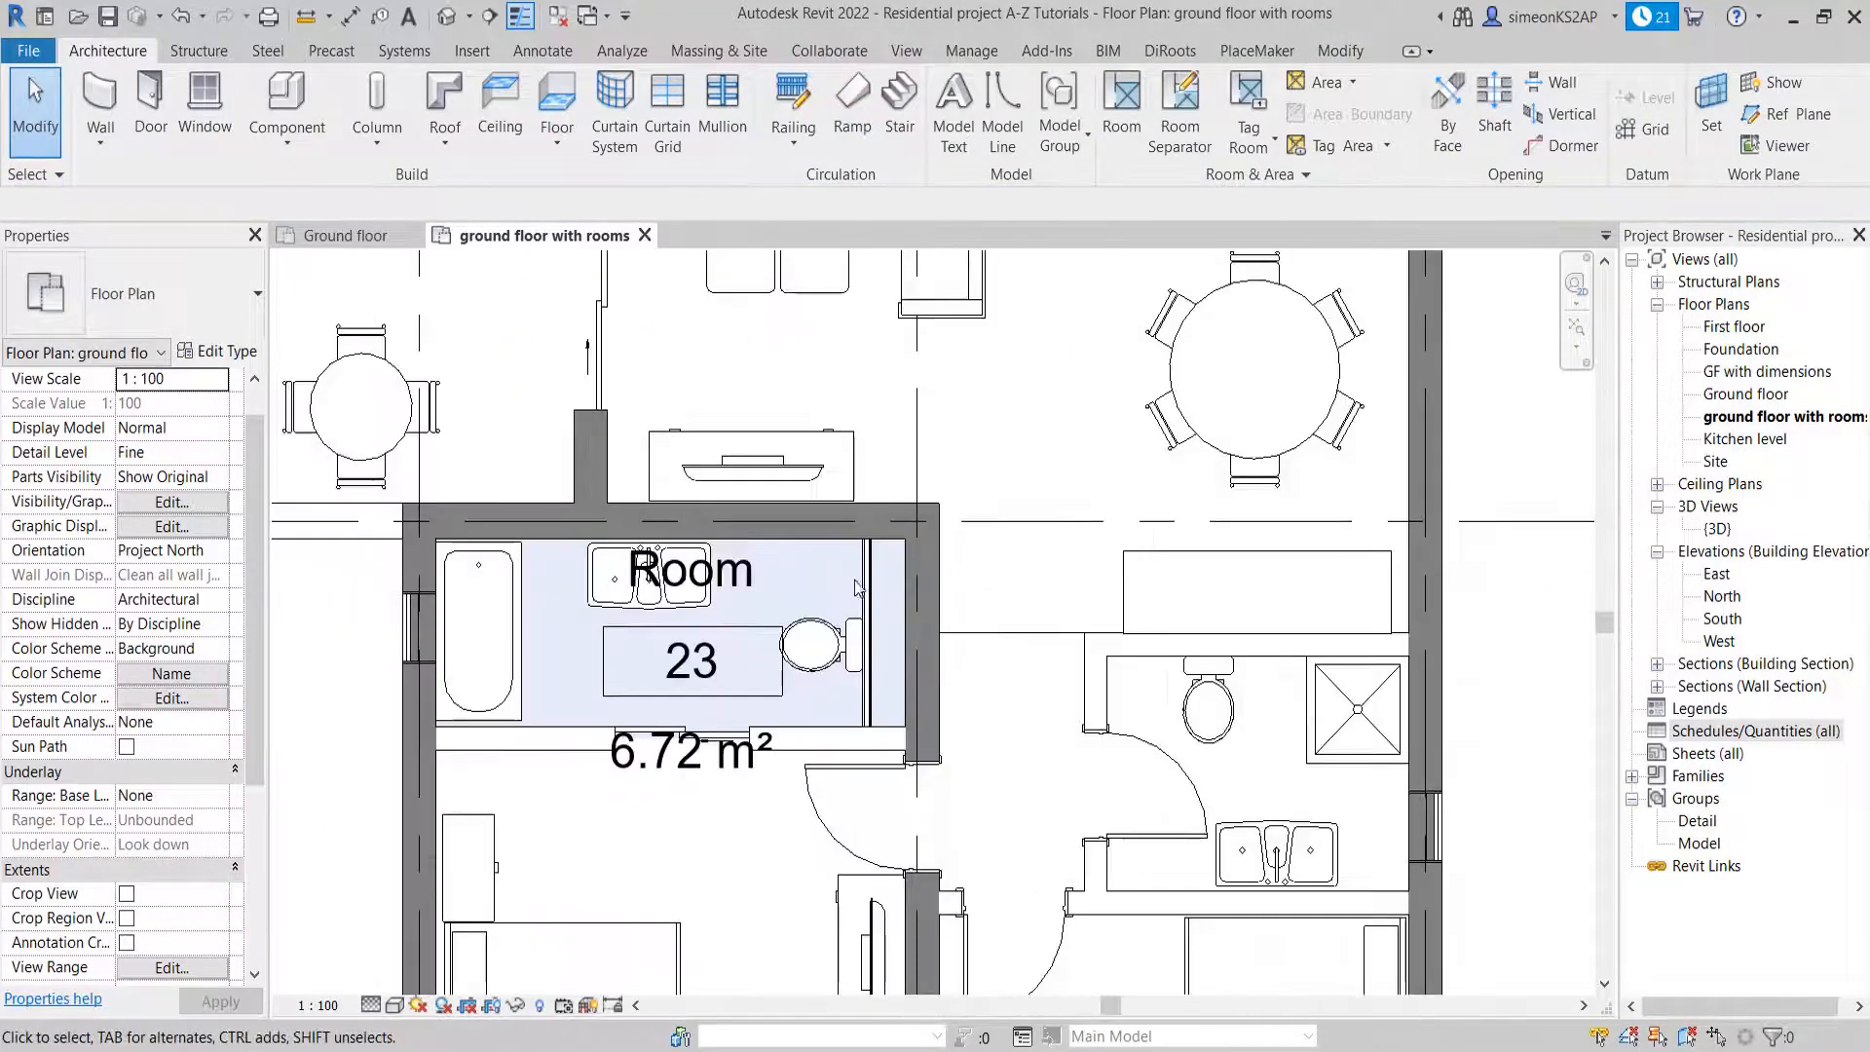
scroll(949, 589, down, 2)
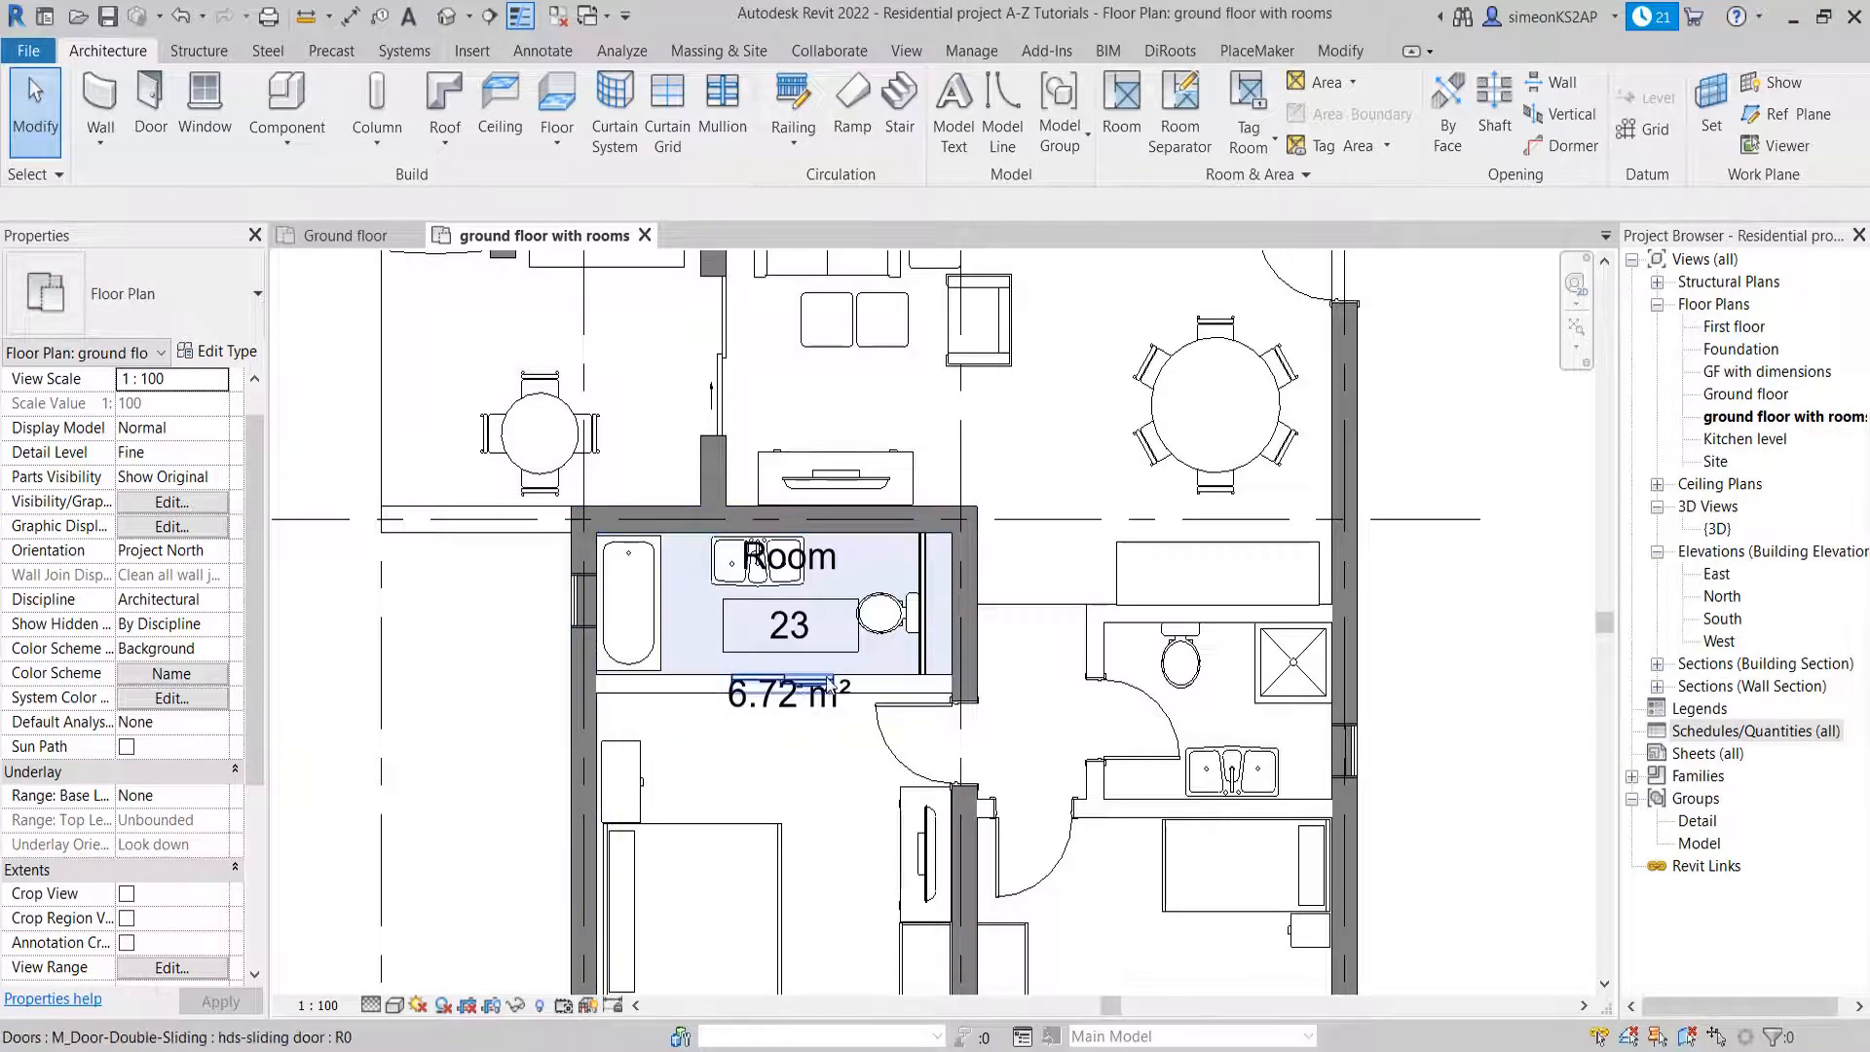
scroll(933, 572, up, 2)
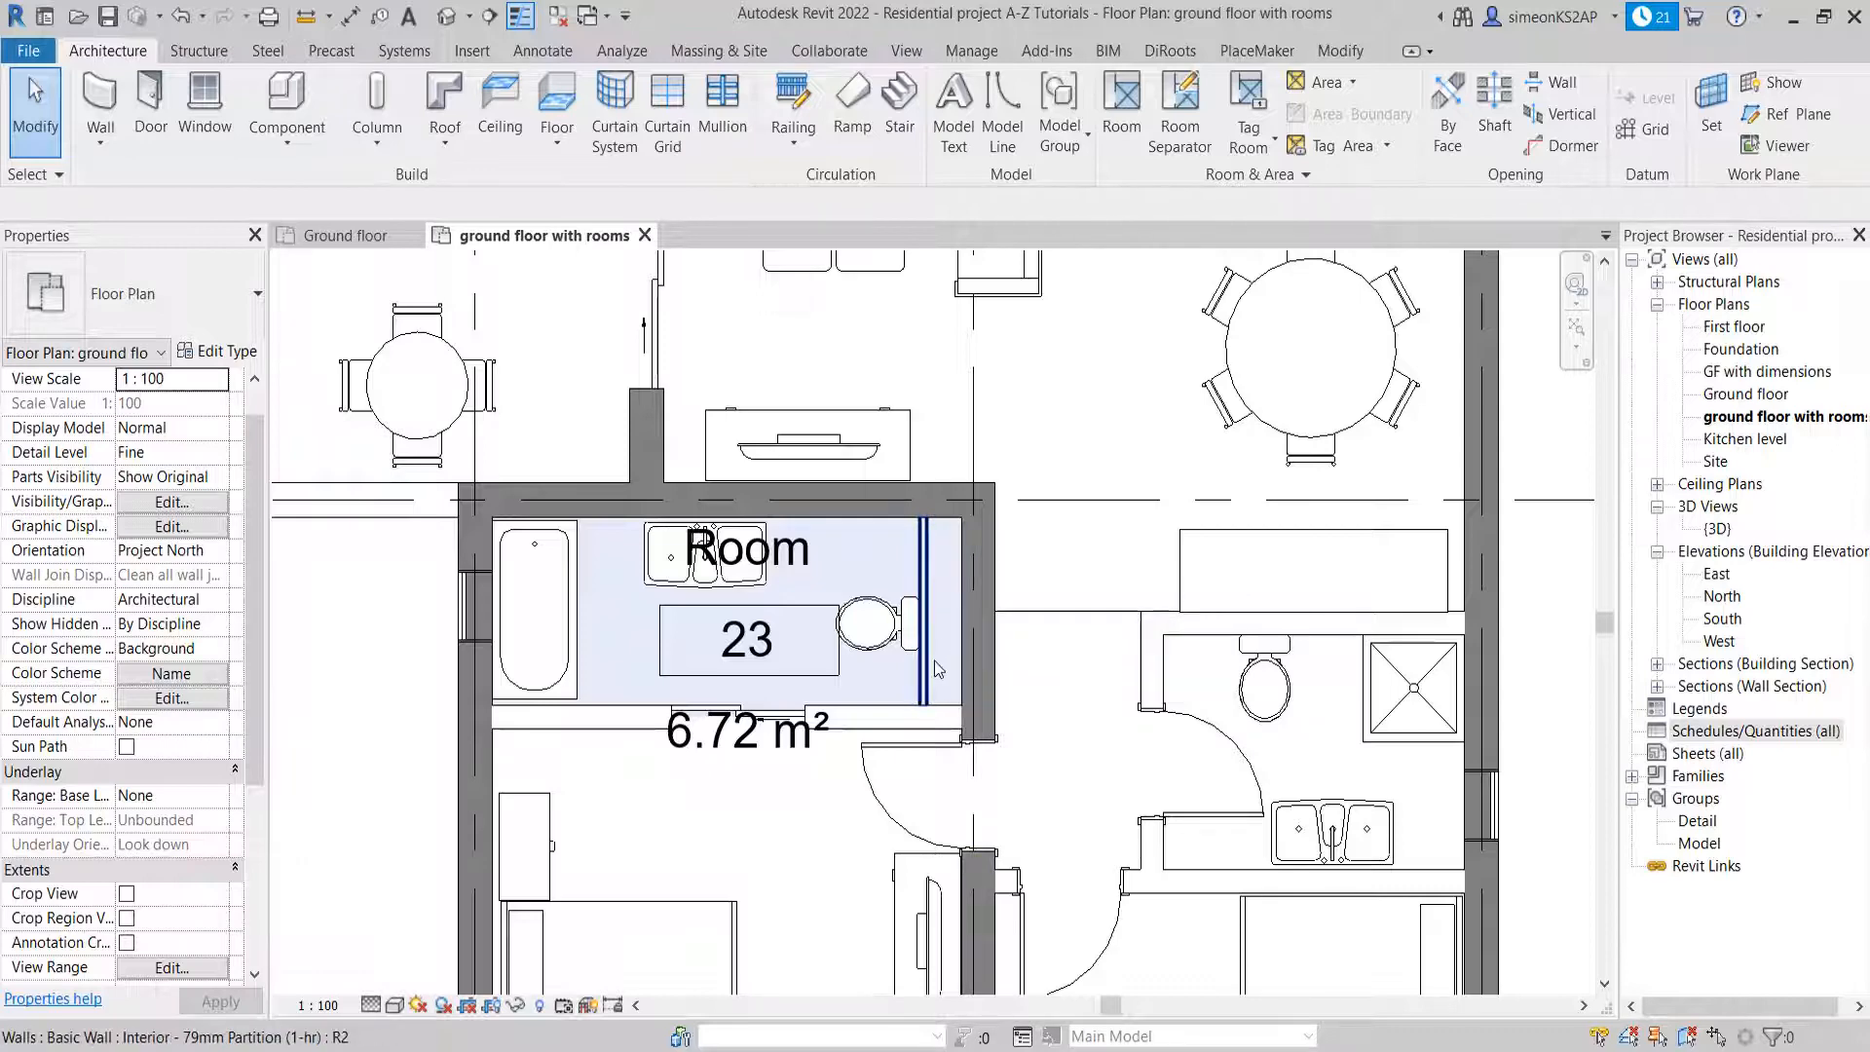
Start the Room command and highlight all room-bounding elements in the ground floor with rooms plan
scroll(923, 628, down, 2)
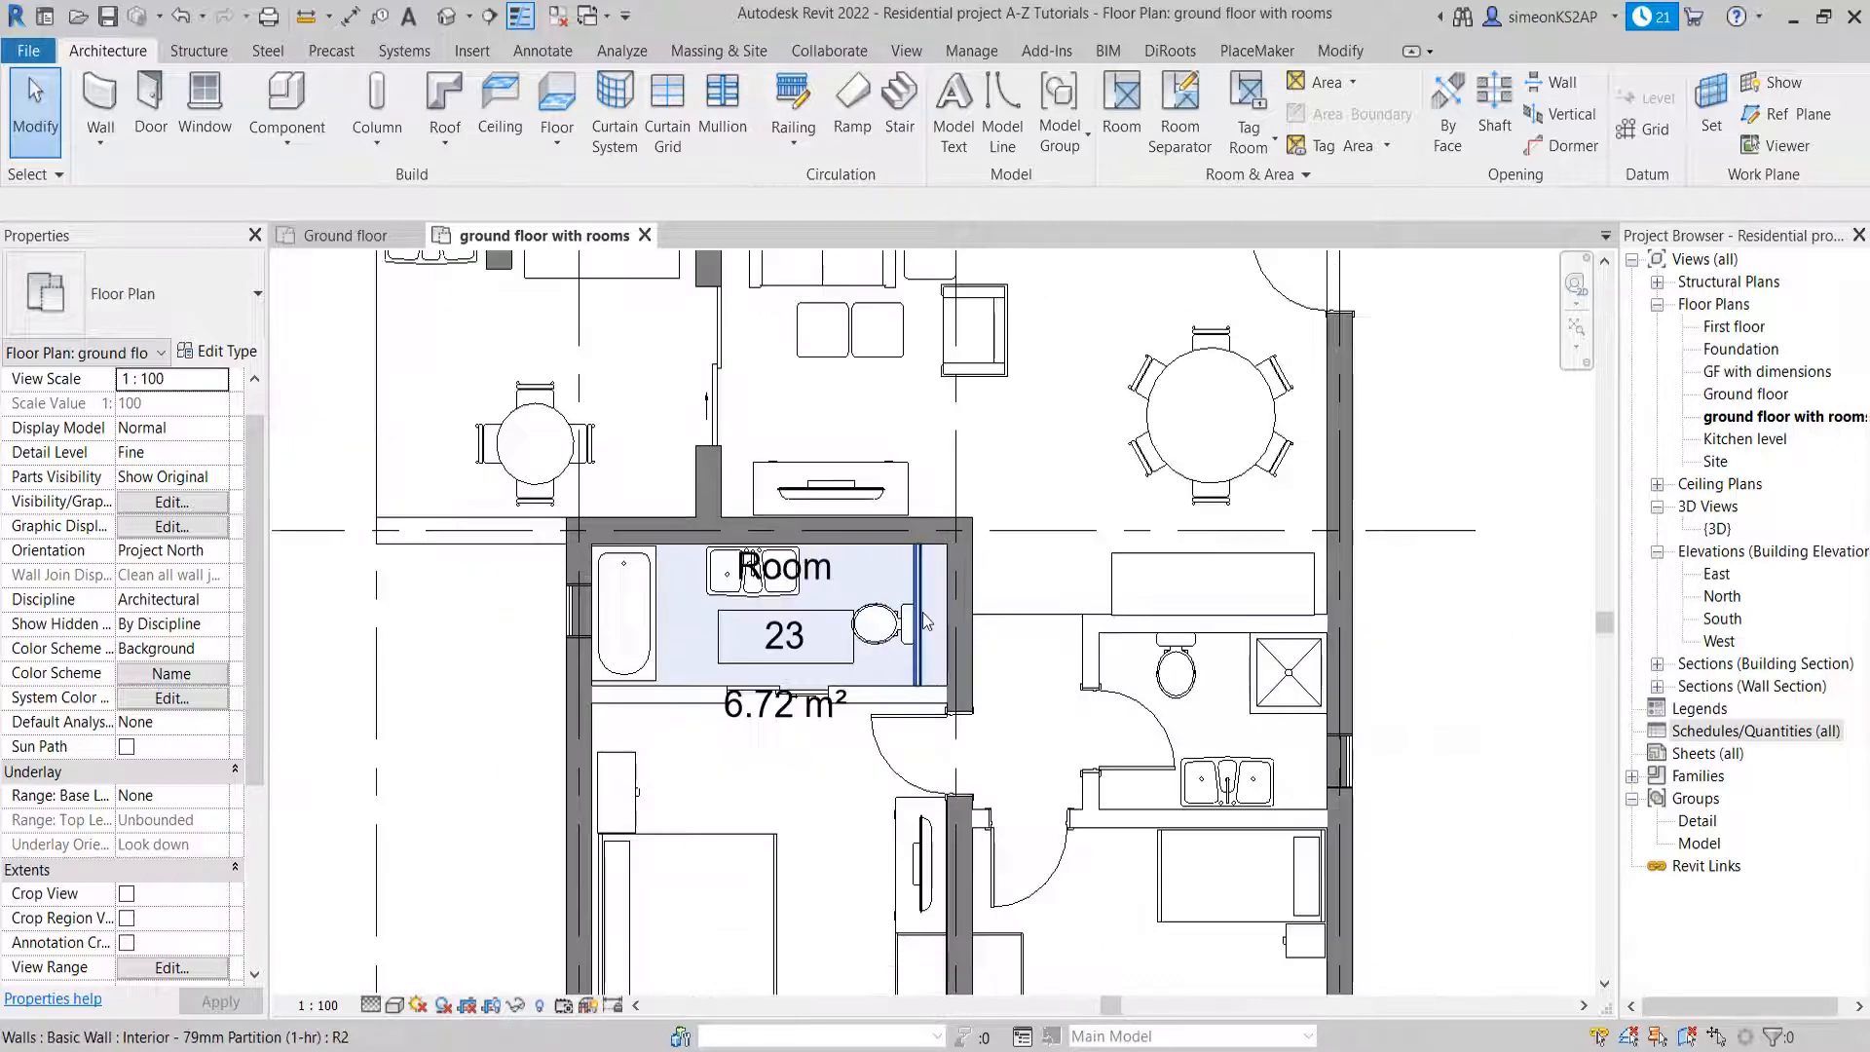
scroll(923, 621, down, 1)
scroll(741, 648, down, 2)
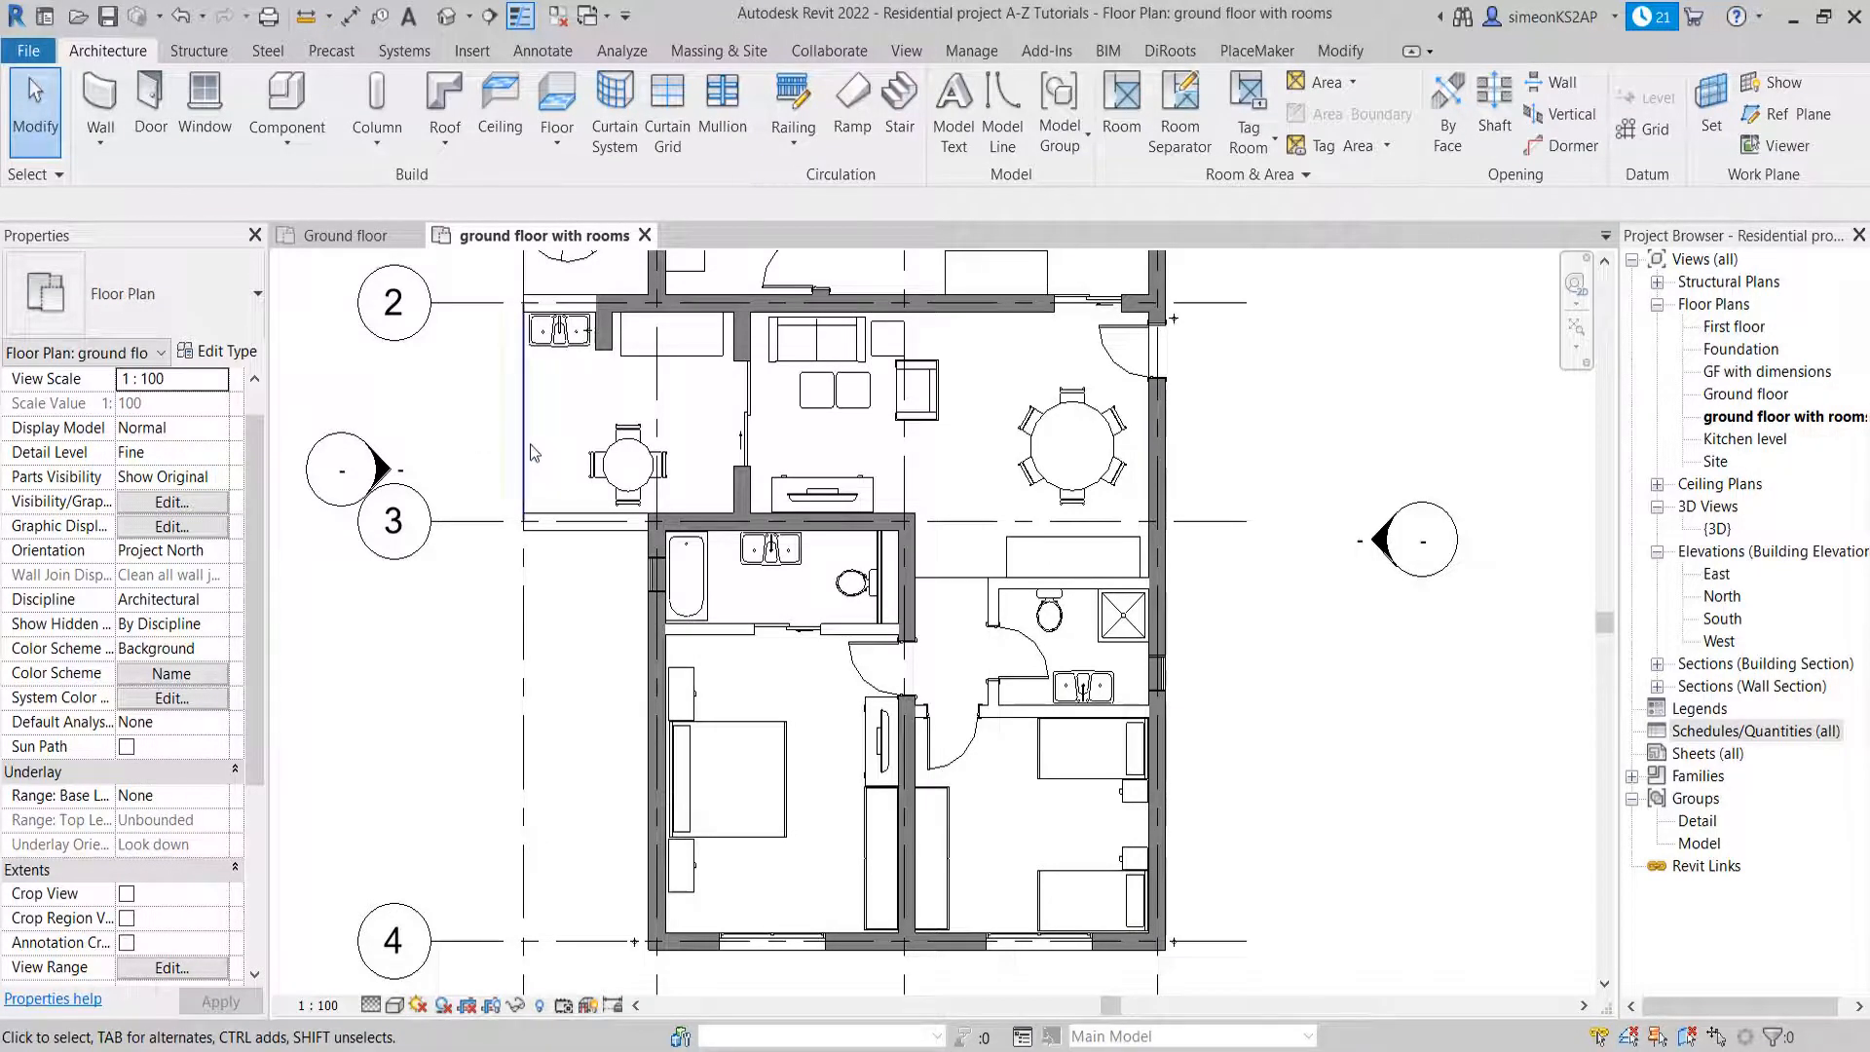
scroll(505, 431, down, 1)
middle_drag(510, 417, 537, 511)
middle_drag(690, 498, 771, 502)
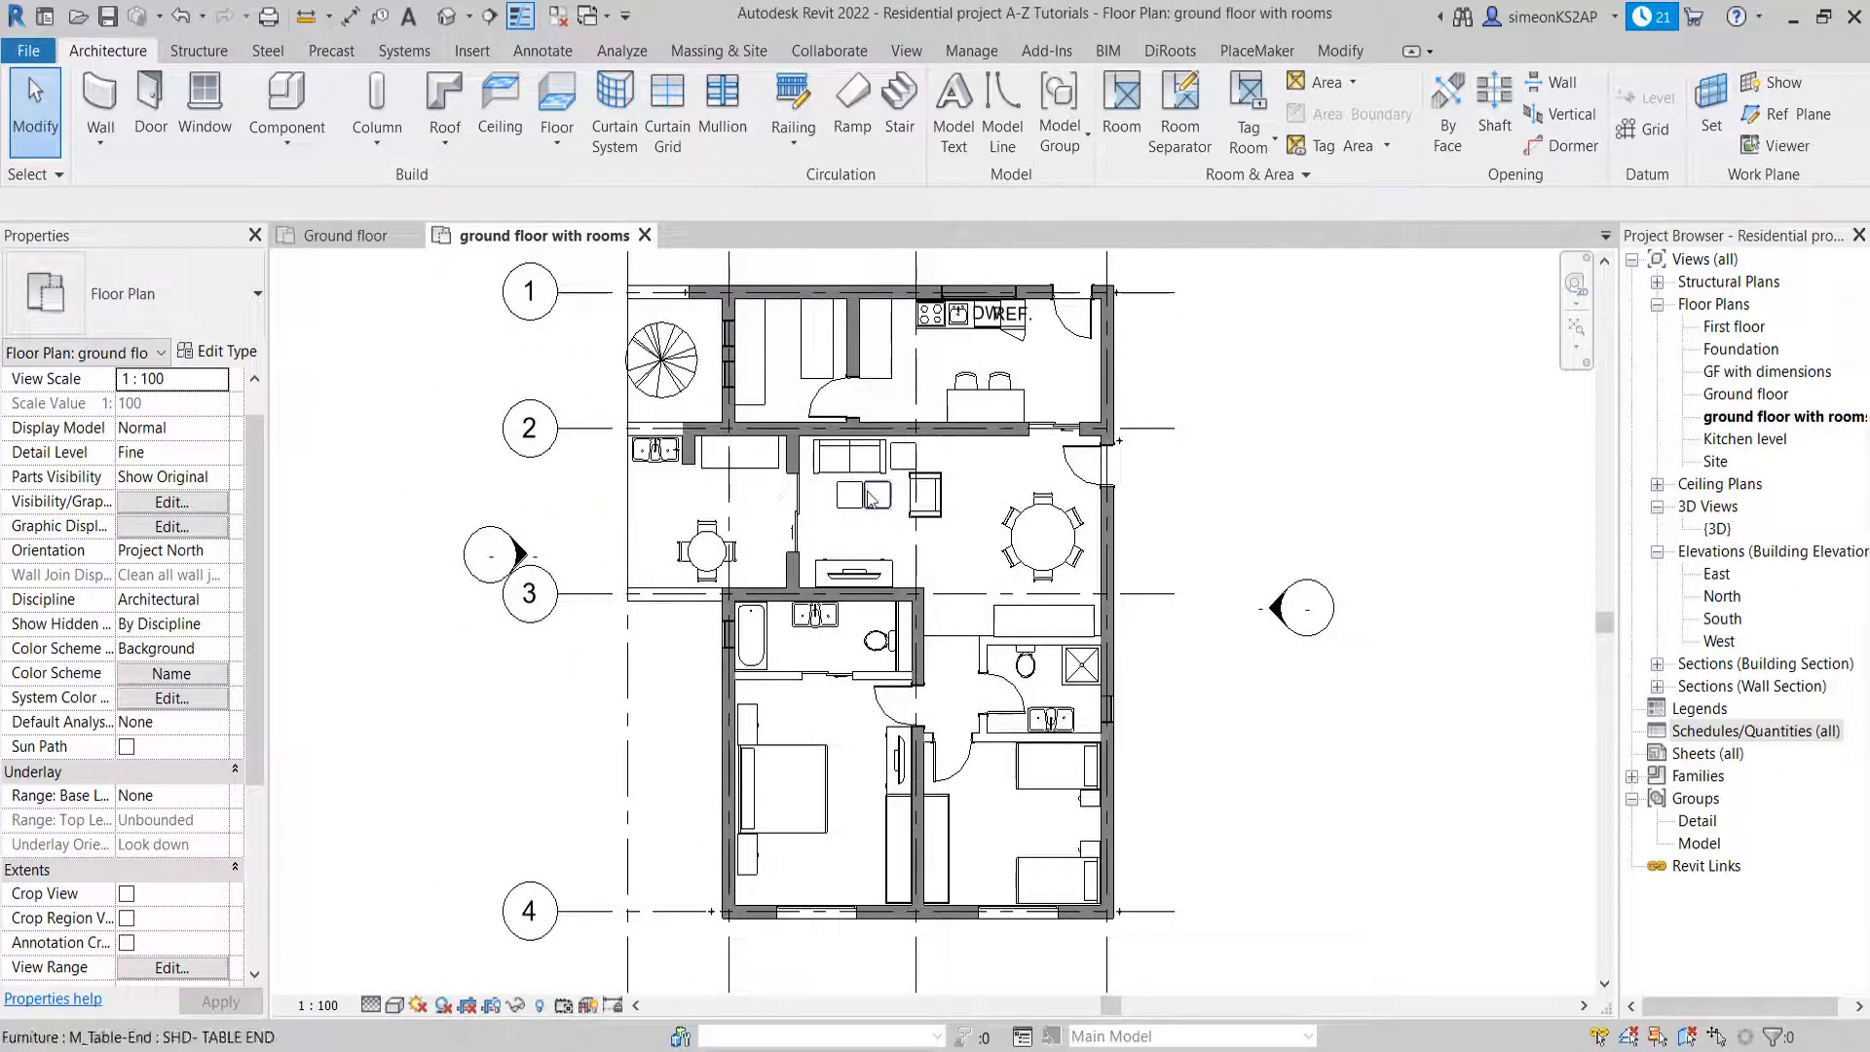
click(1122, 109)
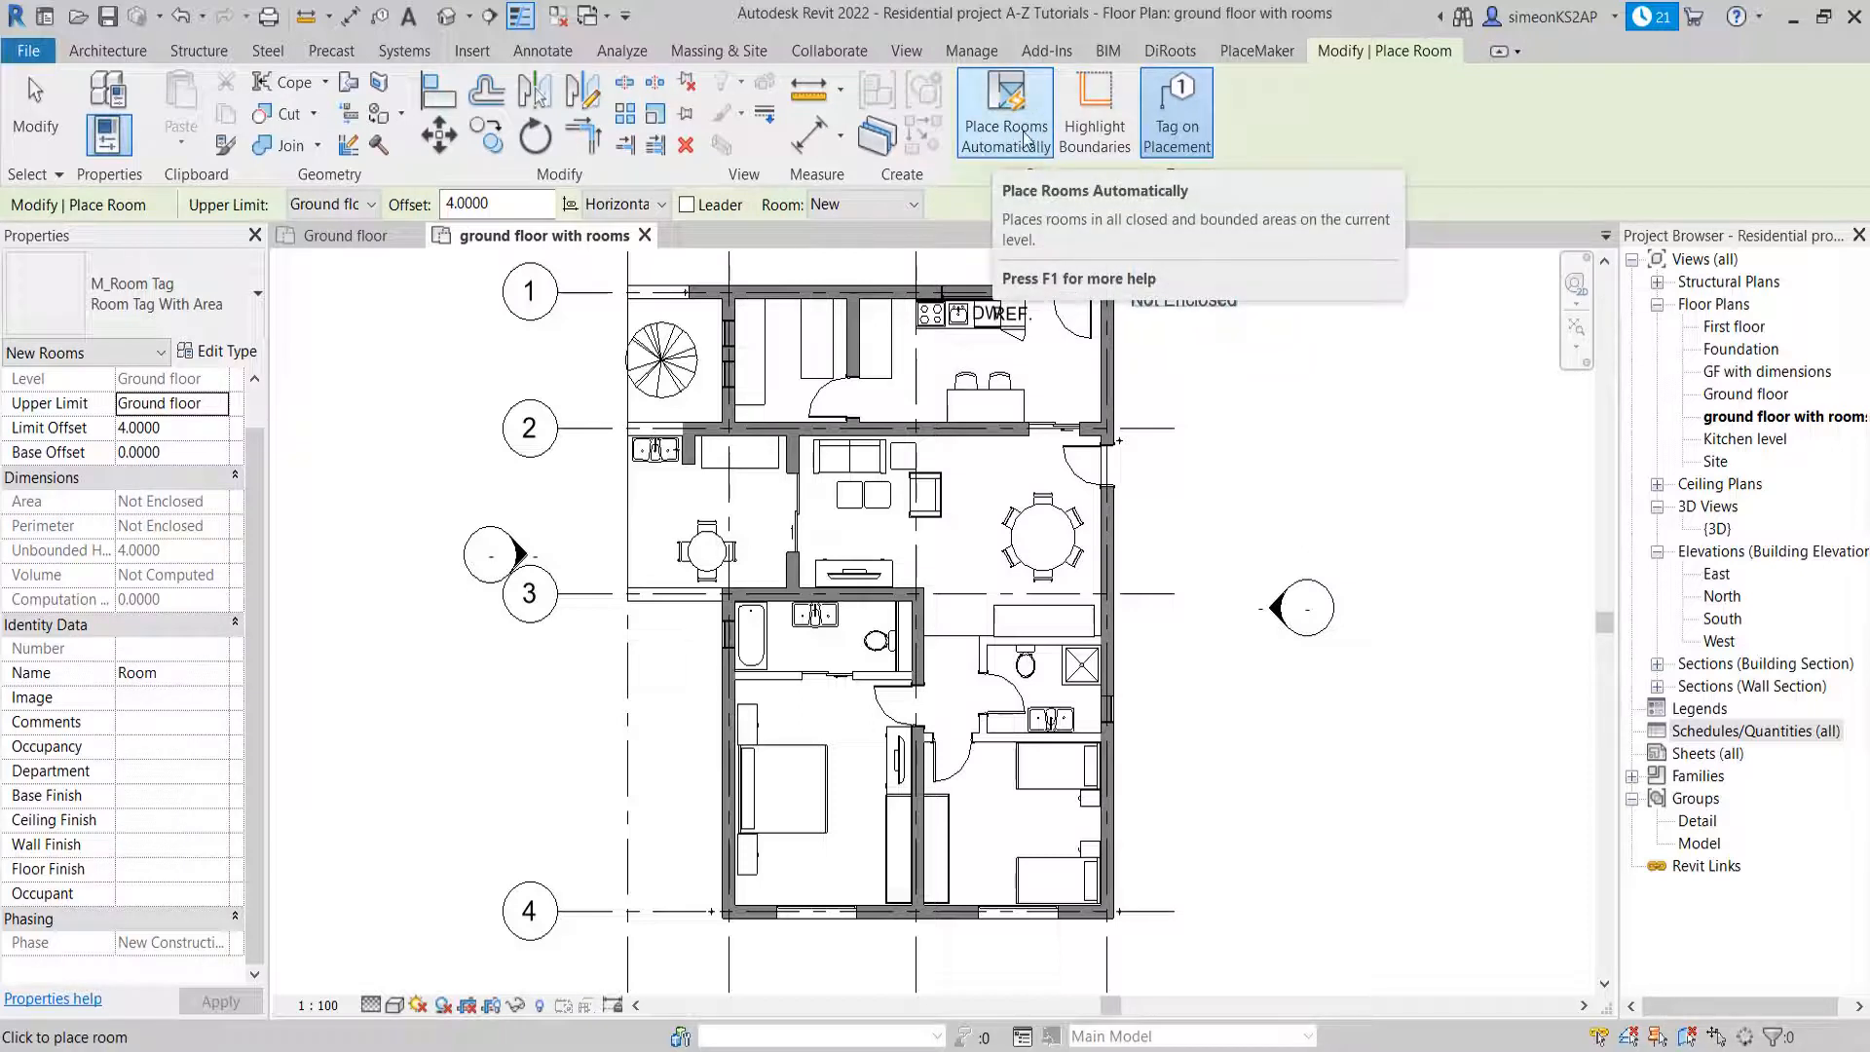
click(1119, 149)
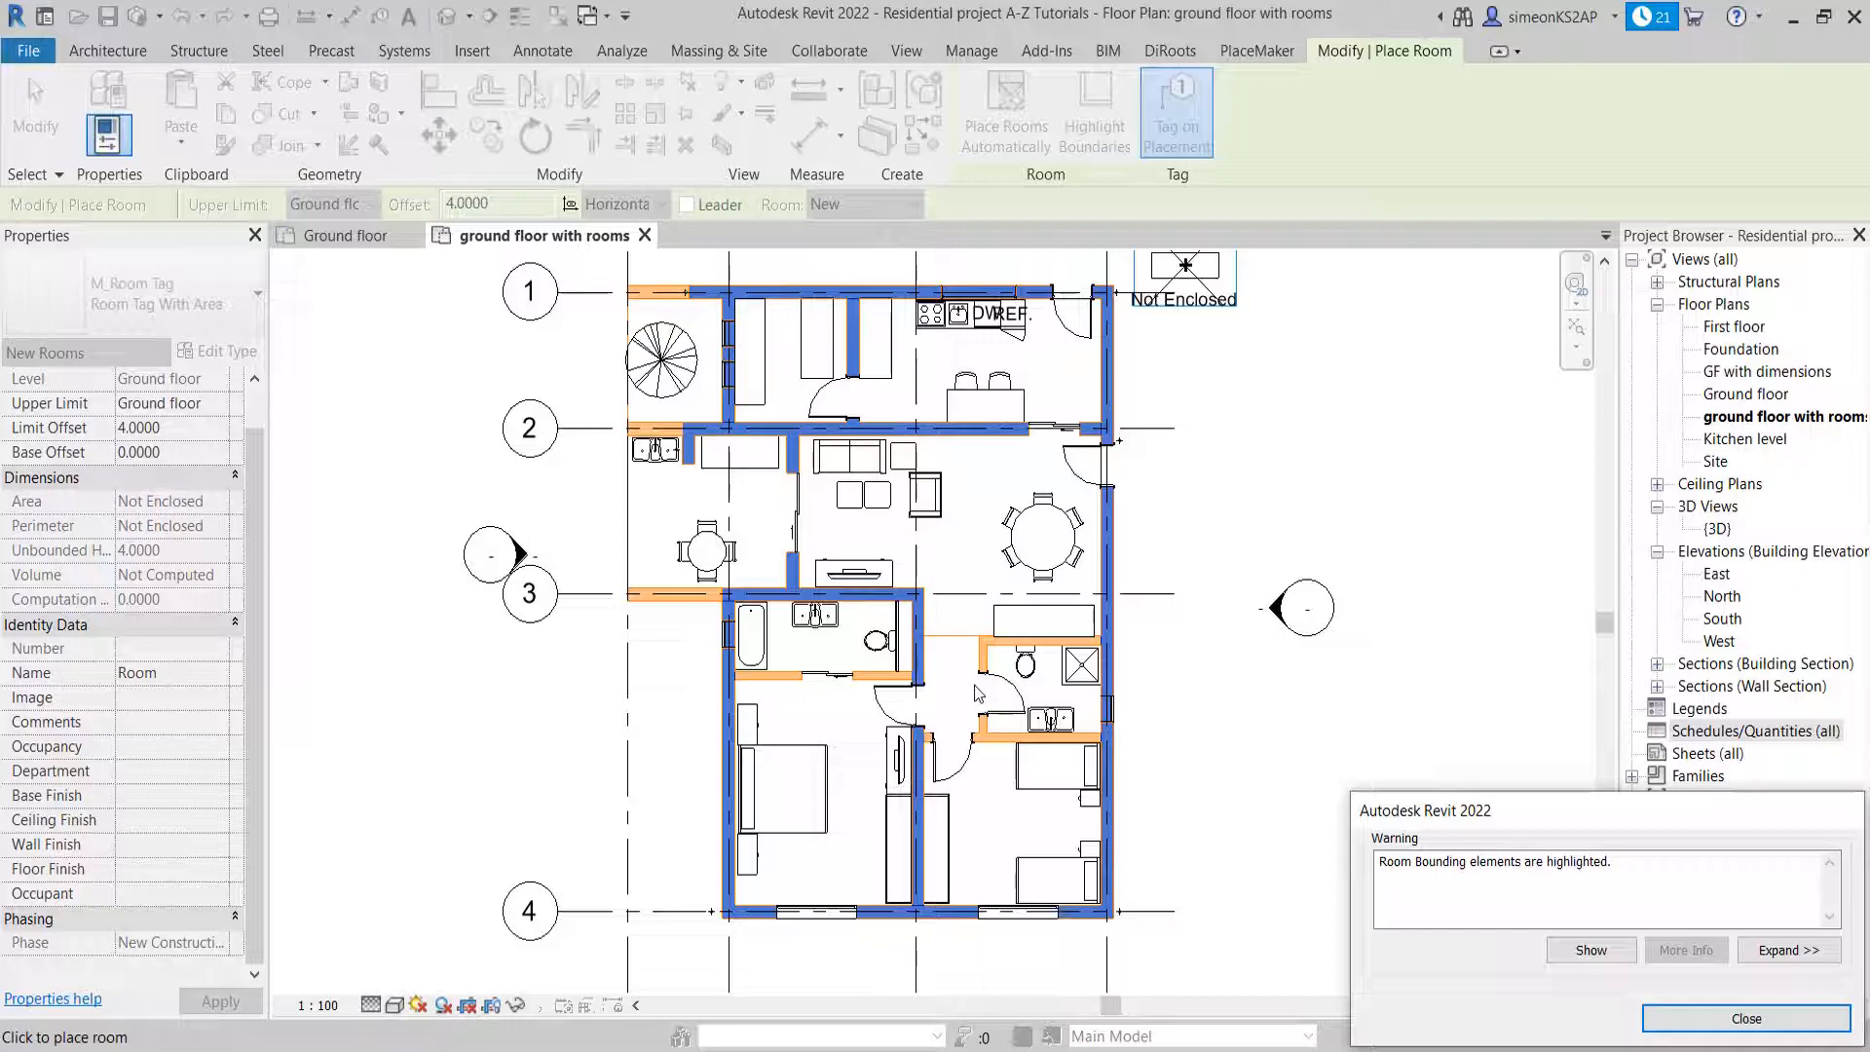
Examine the highlighted walls and the room separation line by the corridor to see which elements bound rooms
scroll(978, 672, up, 1)
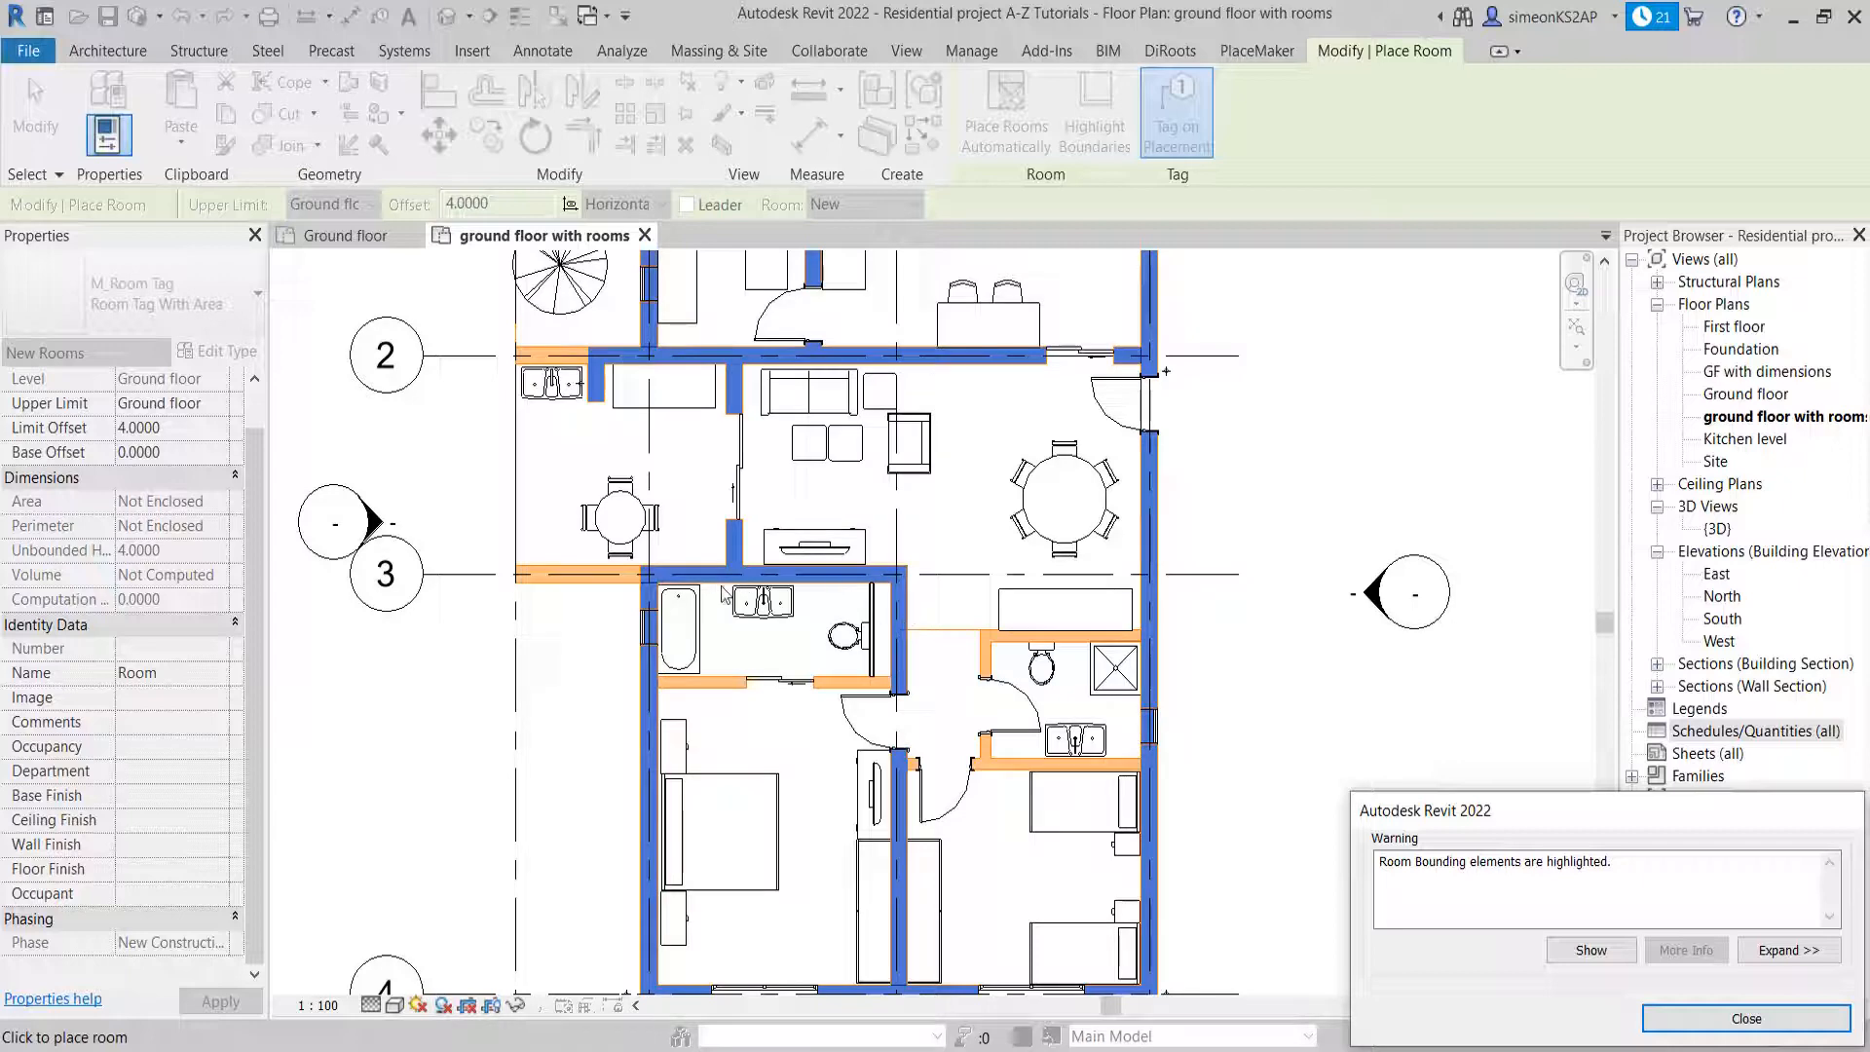
scroll(830, 606, down, 1)
middle_drag(840, 584, 842, 619)
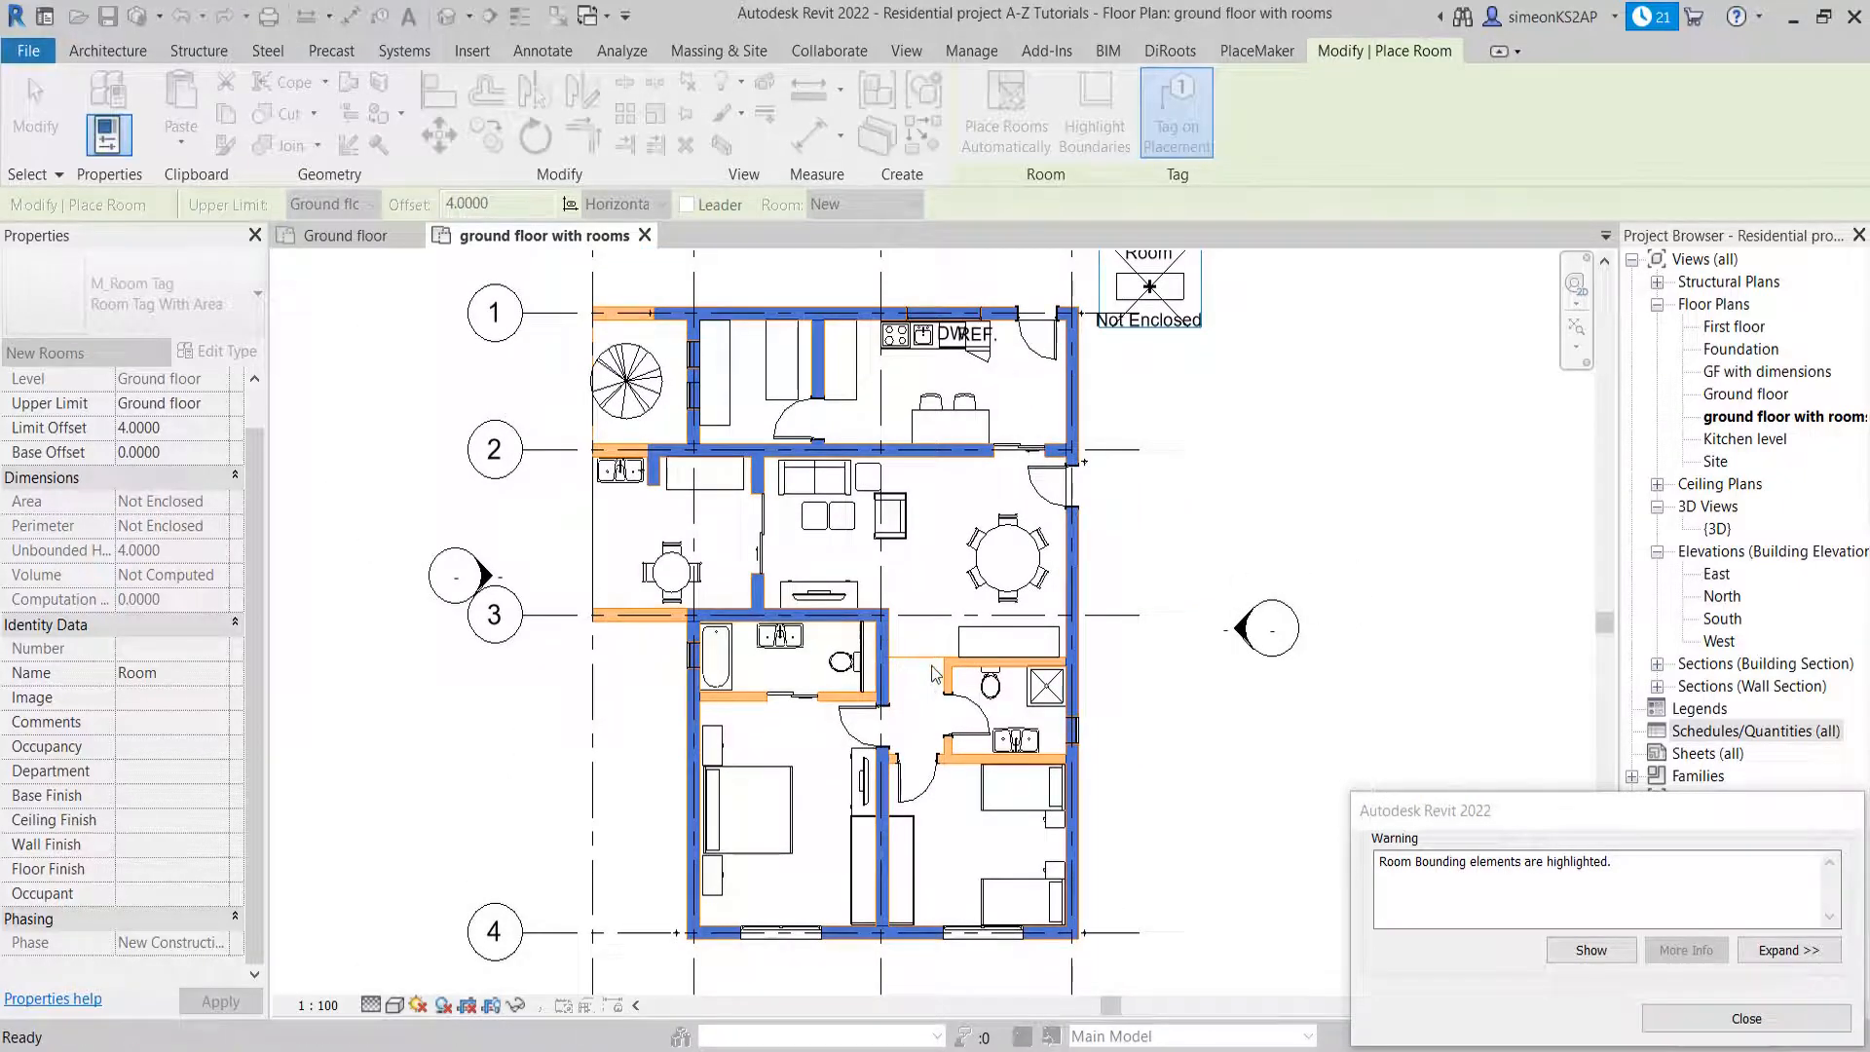
scroll(915, 646, up, 2)
scroll(916, 646, up, 1)
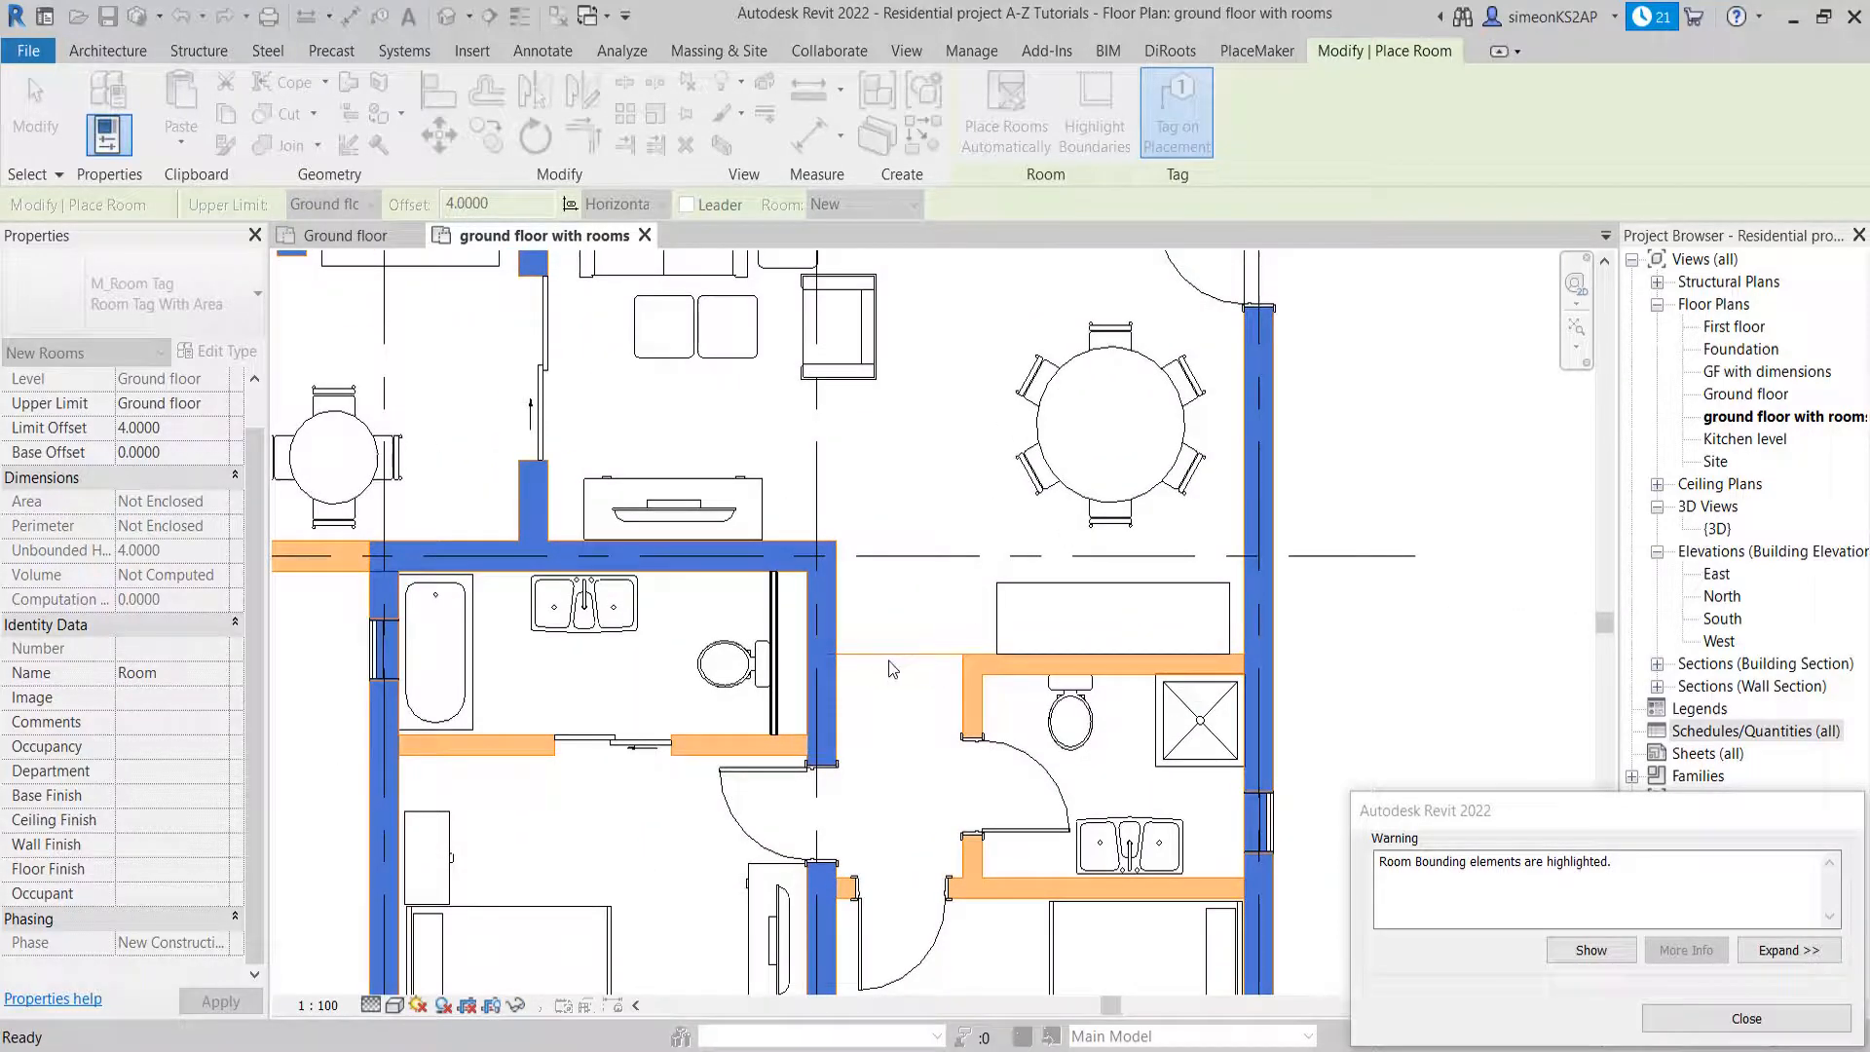
scroll(905, 669, down, 3)
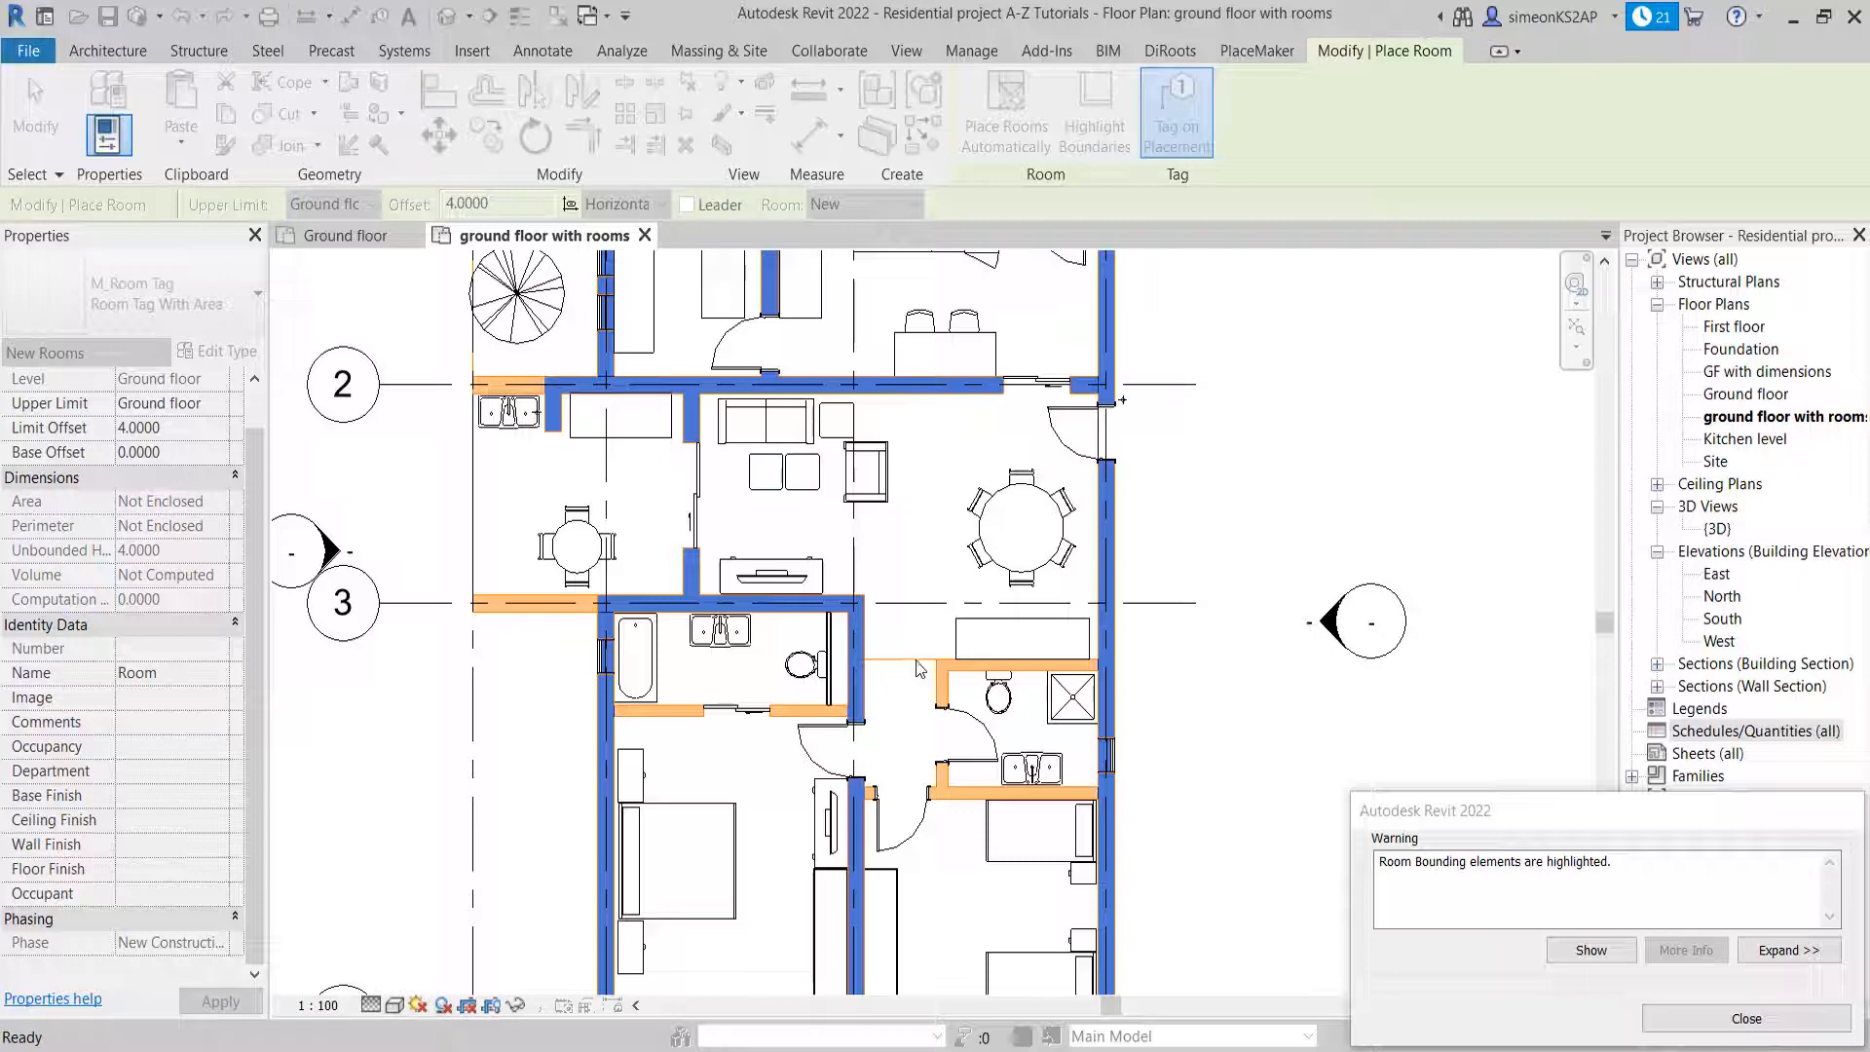
scroll(918, 670, down, 2)
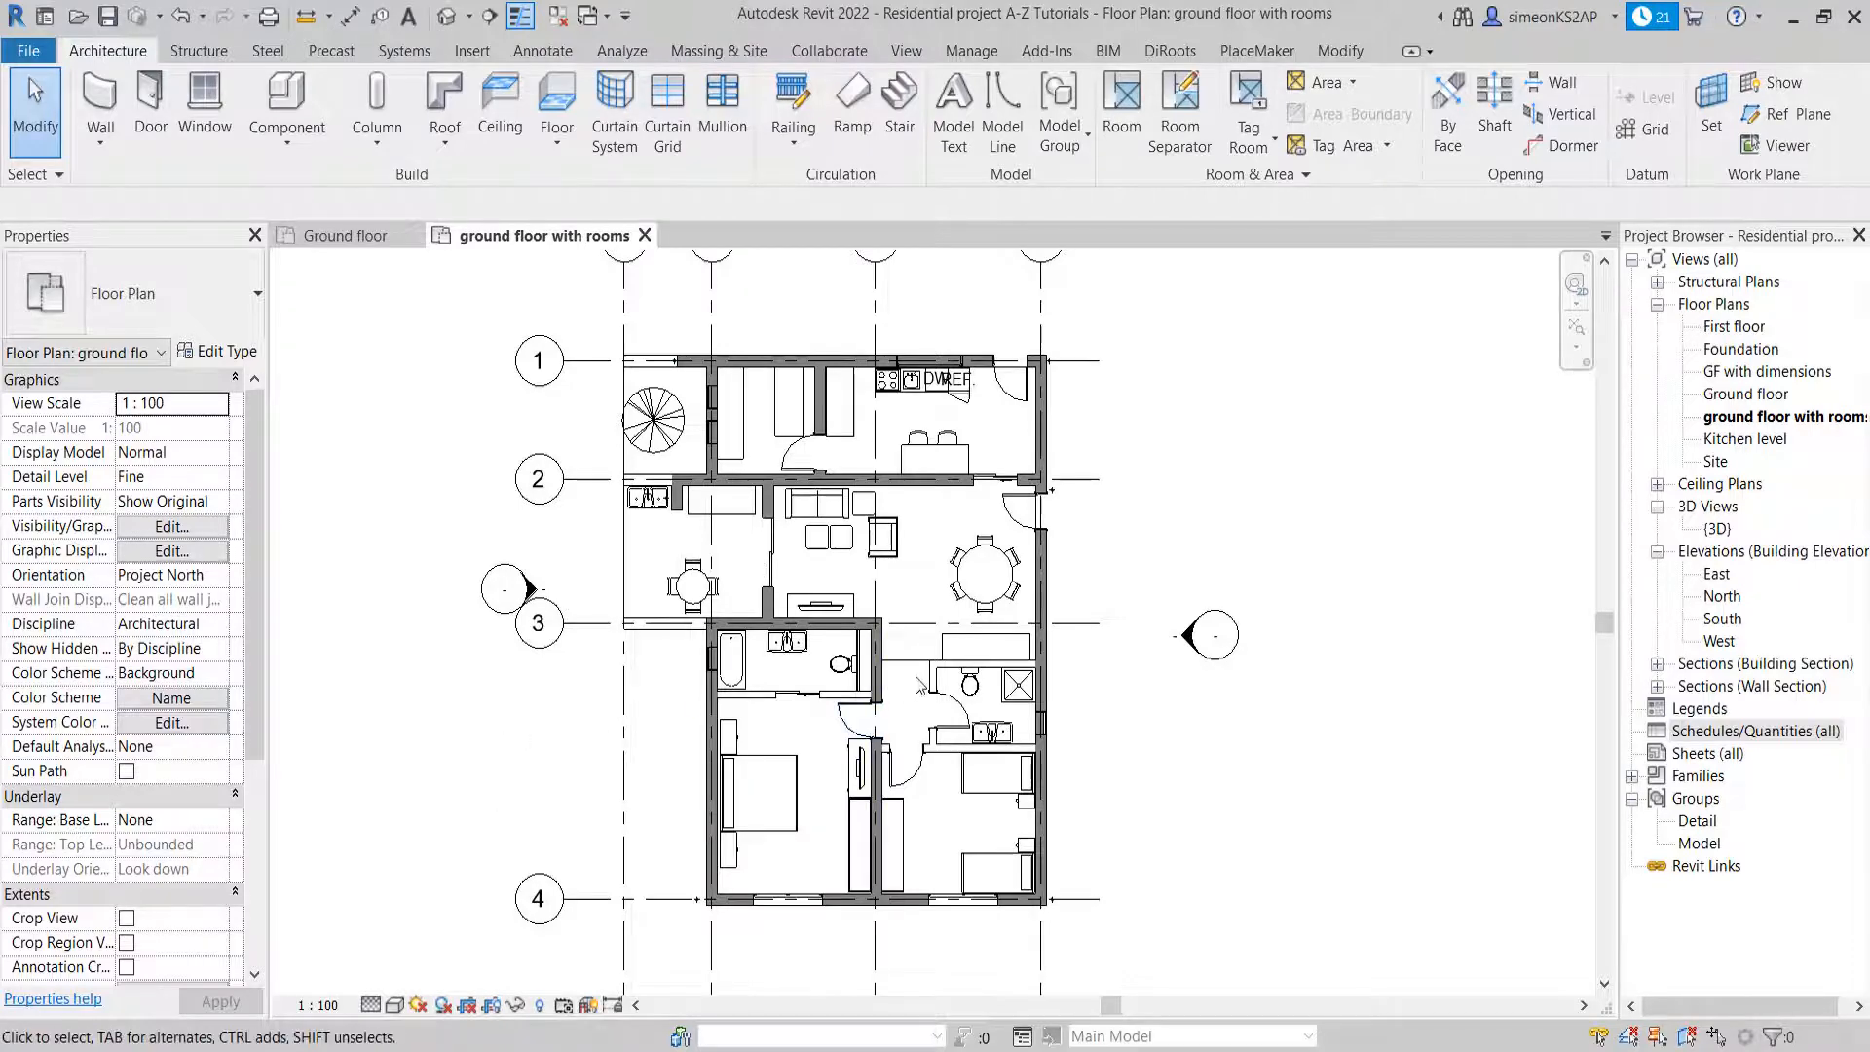
Place area-tagged rooms automatically in all enclosed areas of the ground floor, dismiss the notice, and exit the Room command
middle_drag(927, 691, 840, 690)
middle_drag(701, 650, 745, 632)
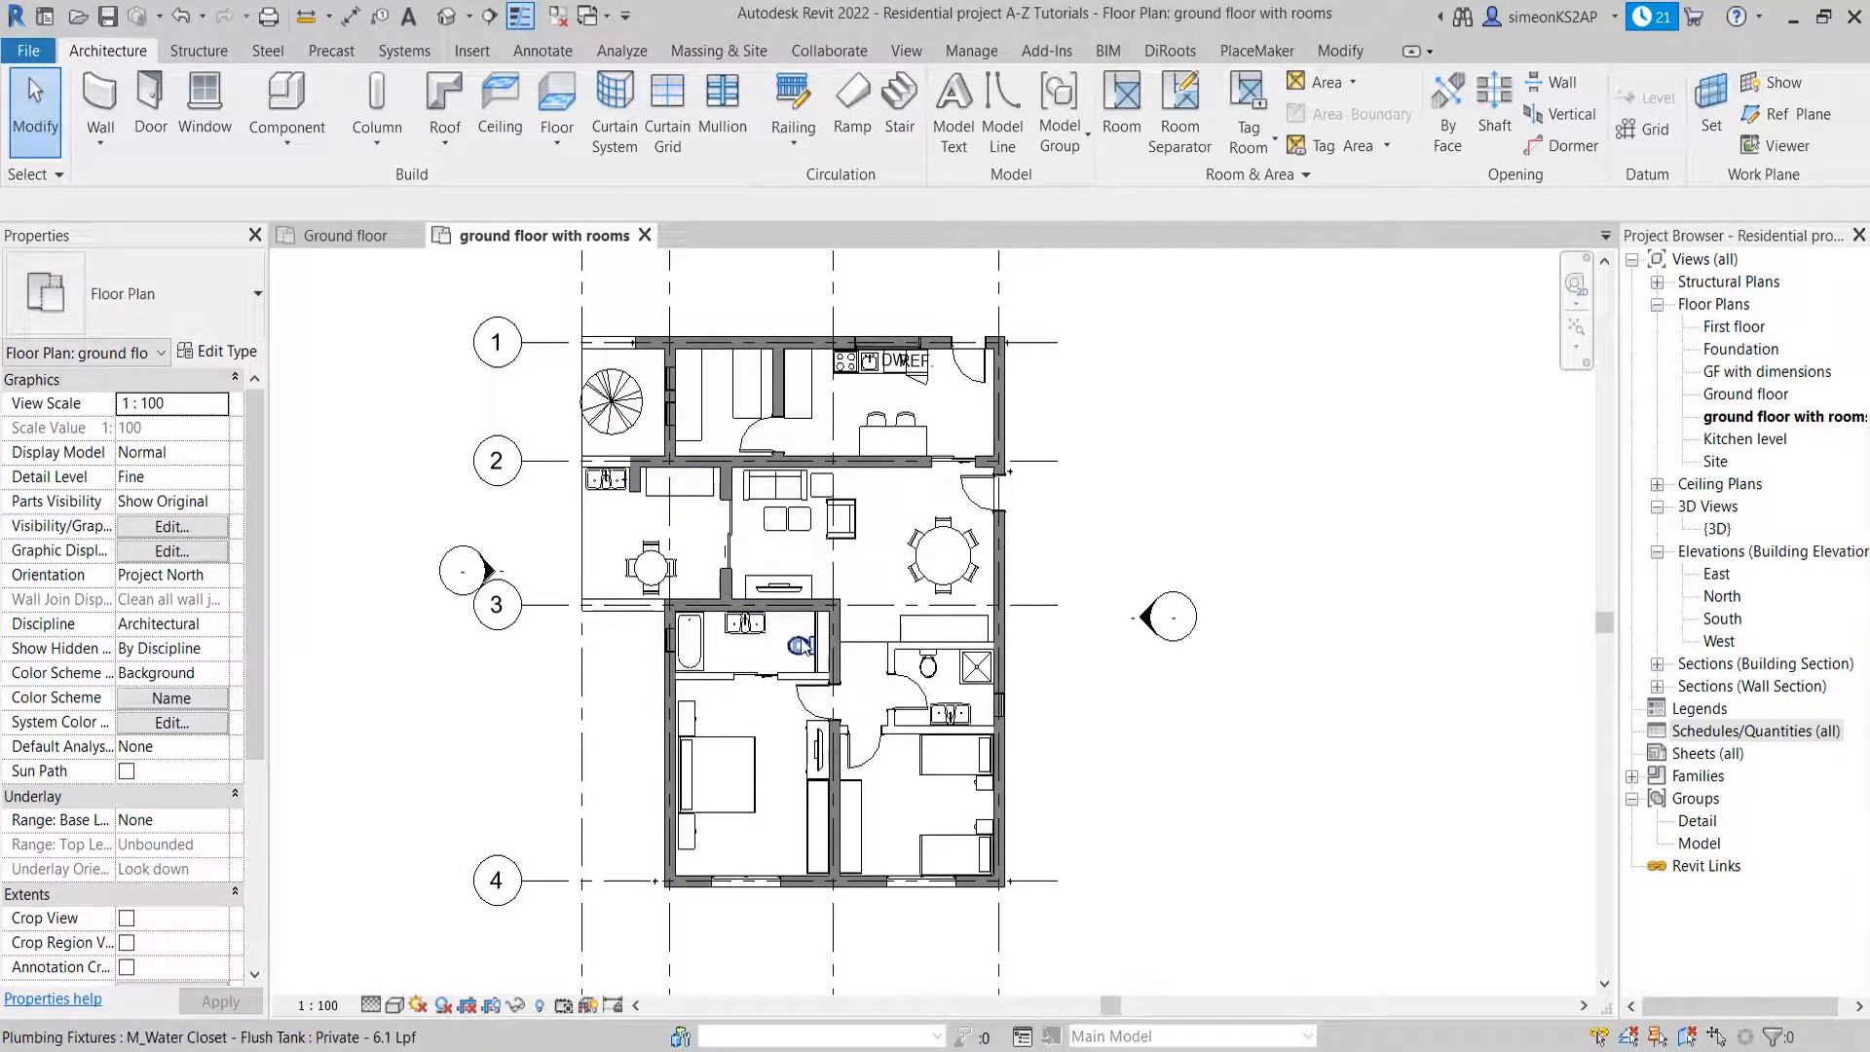
middle_drag(833, 623, 816, 626)
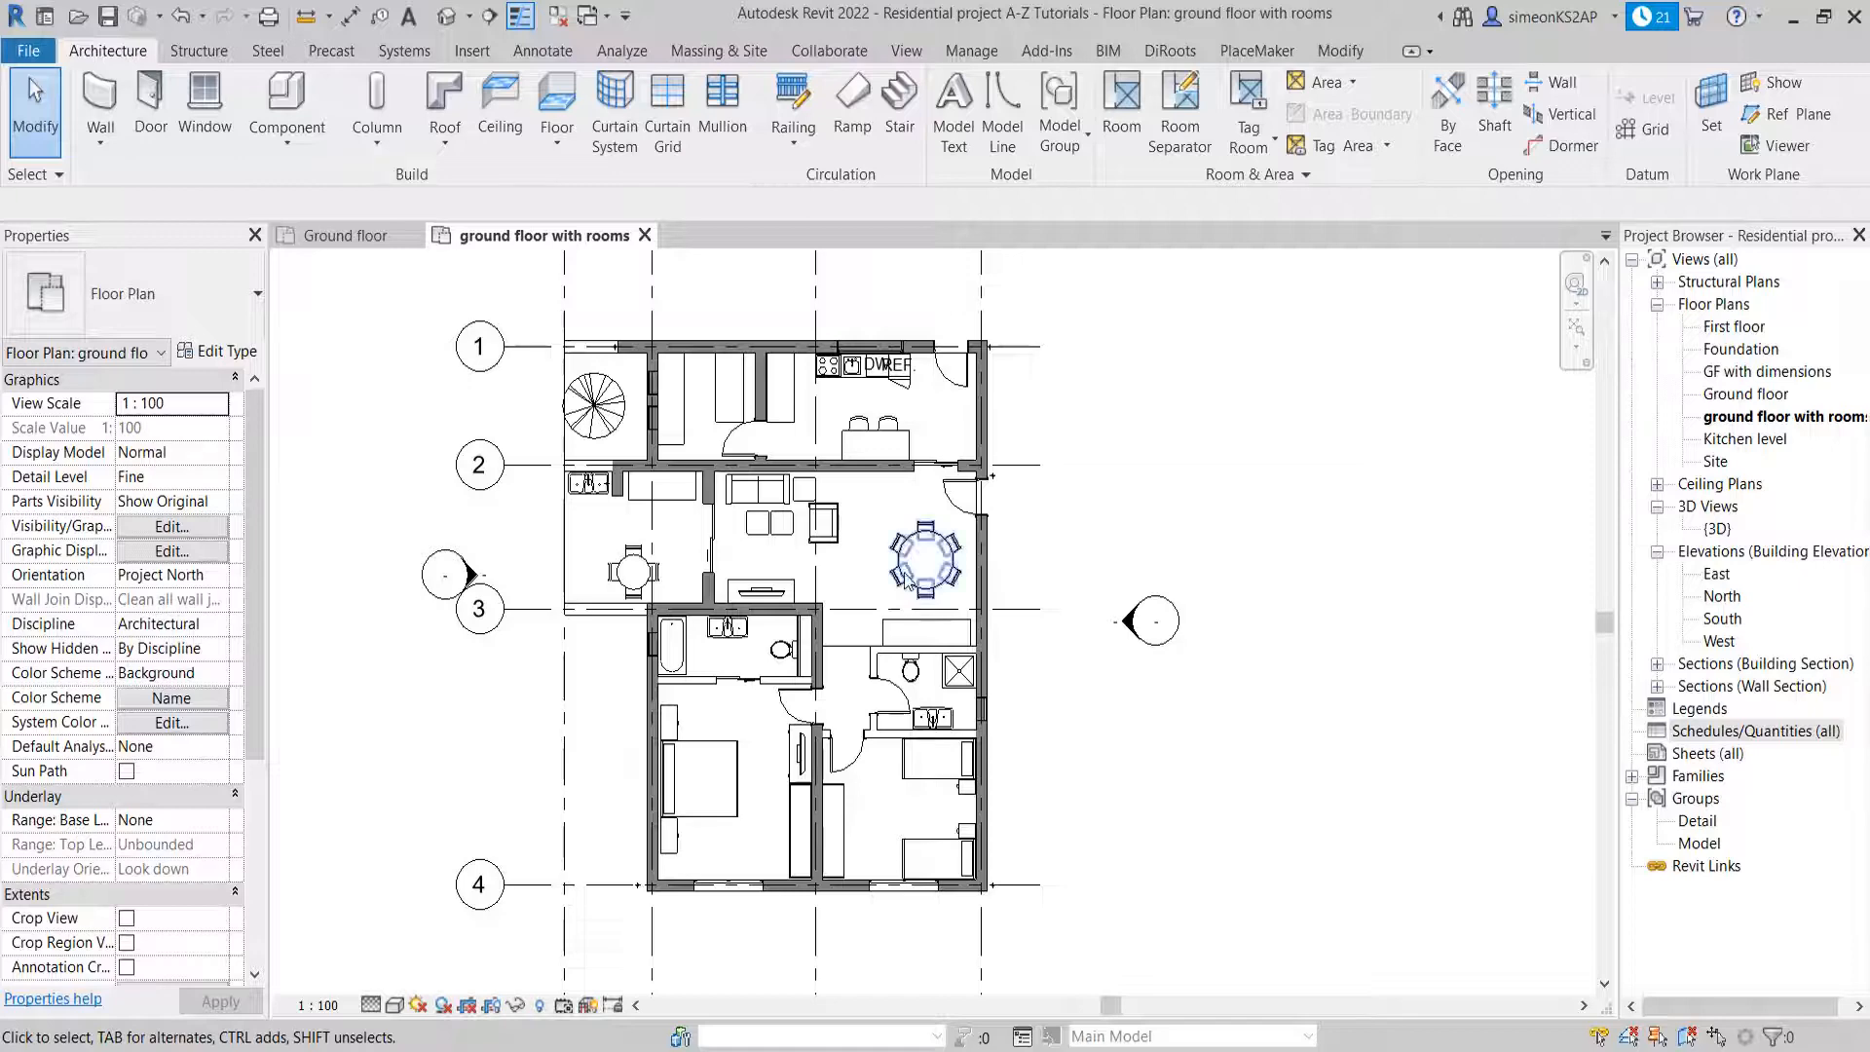
click(1122, 109)
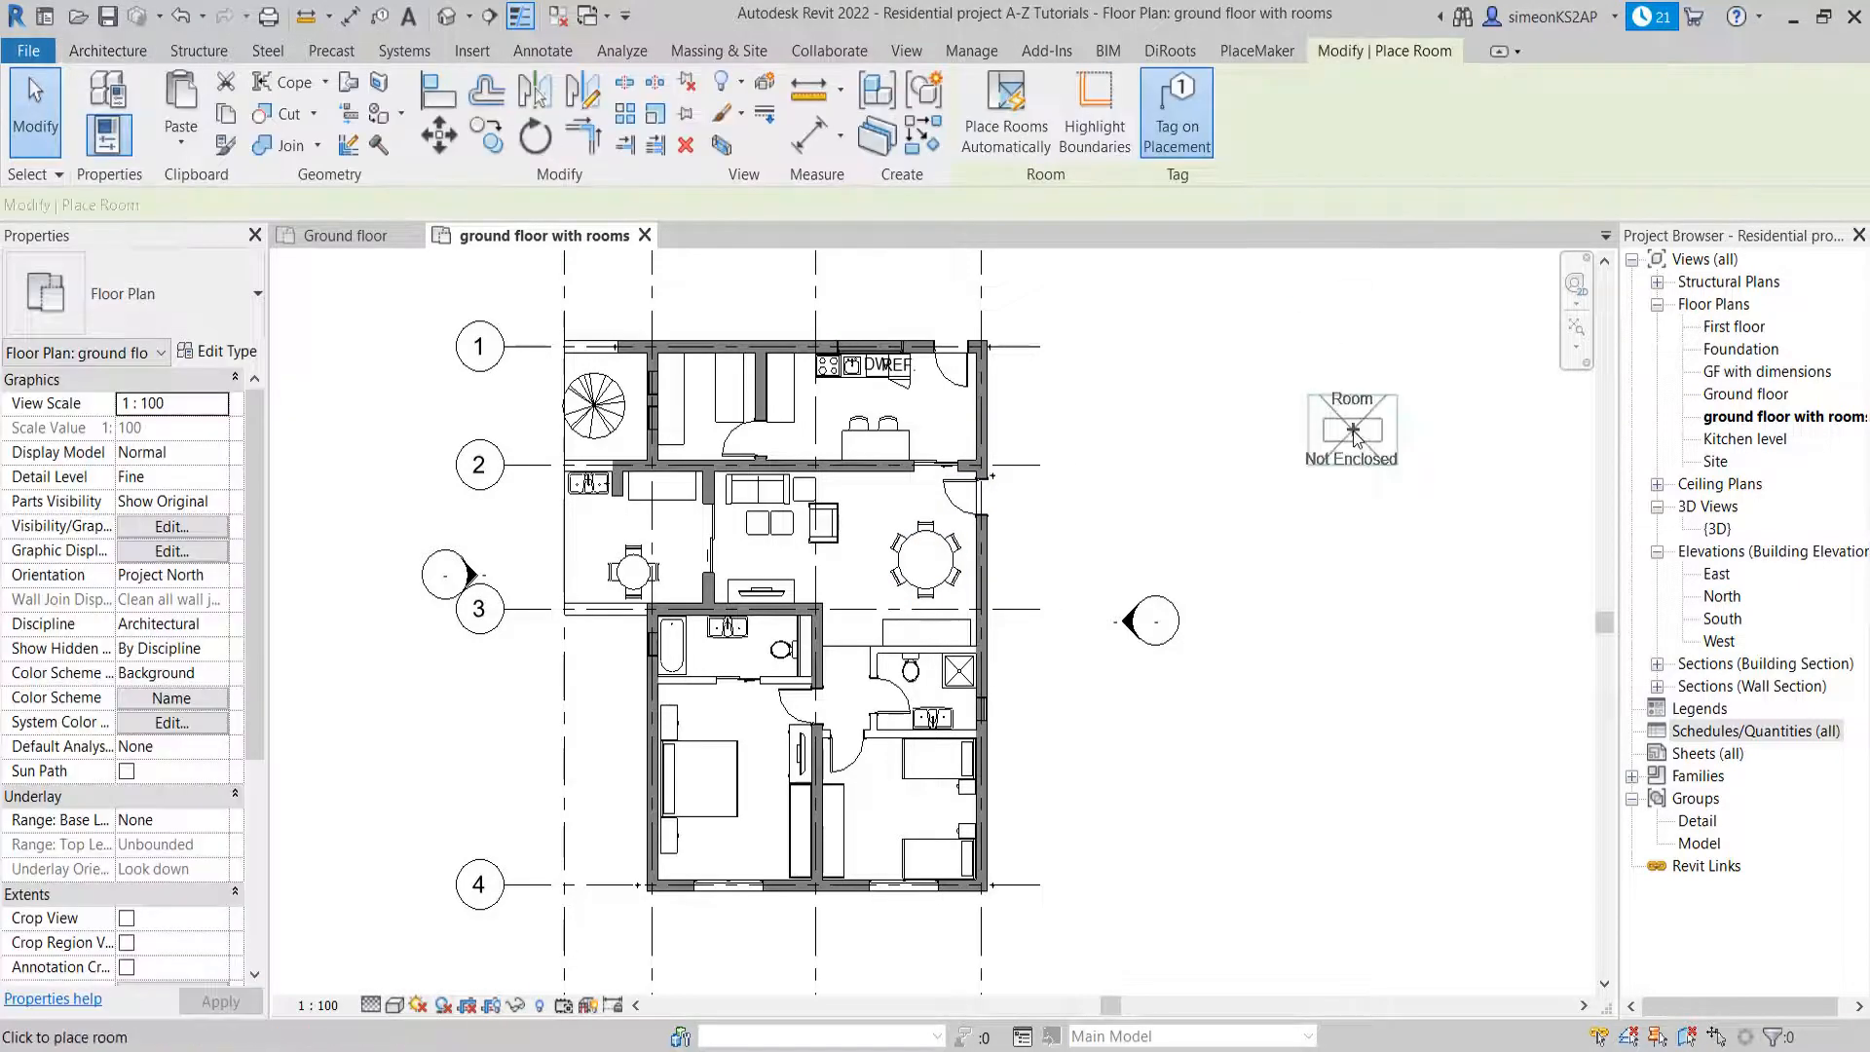
click(1016, 146)
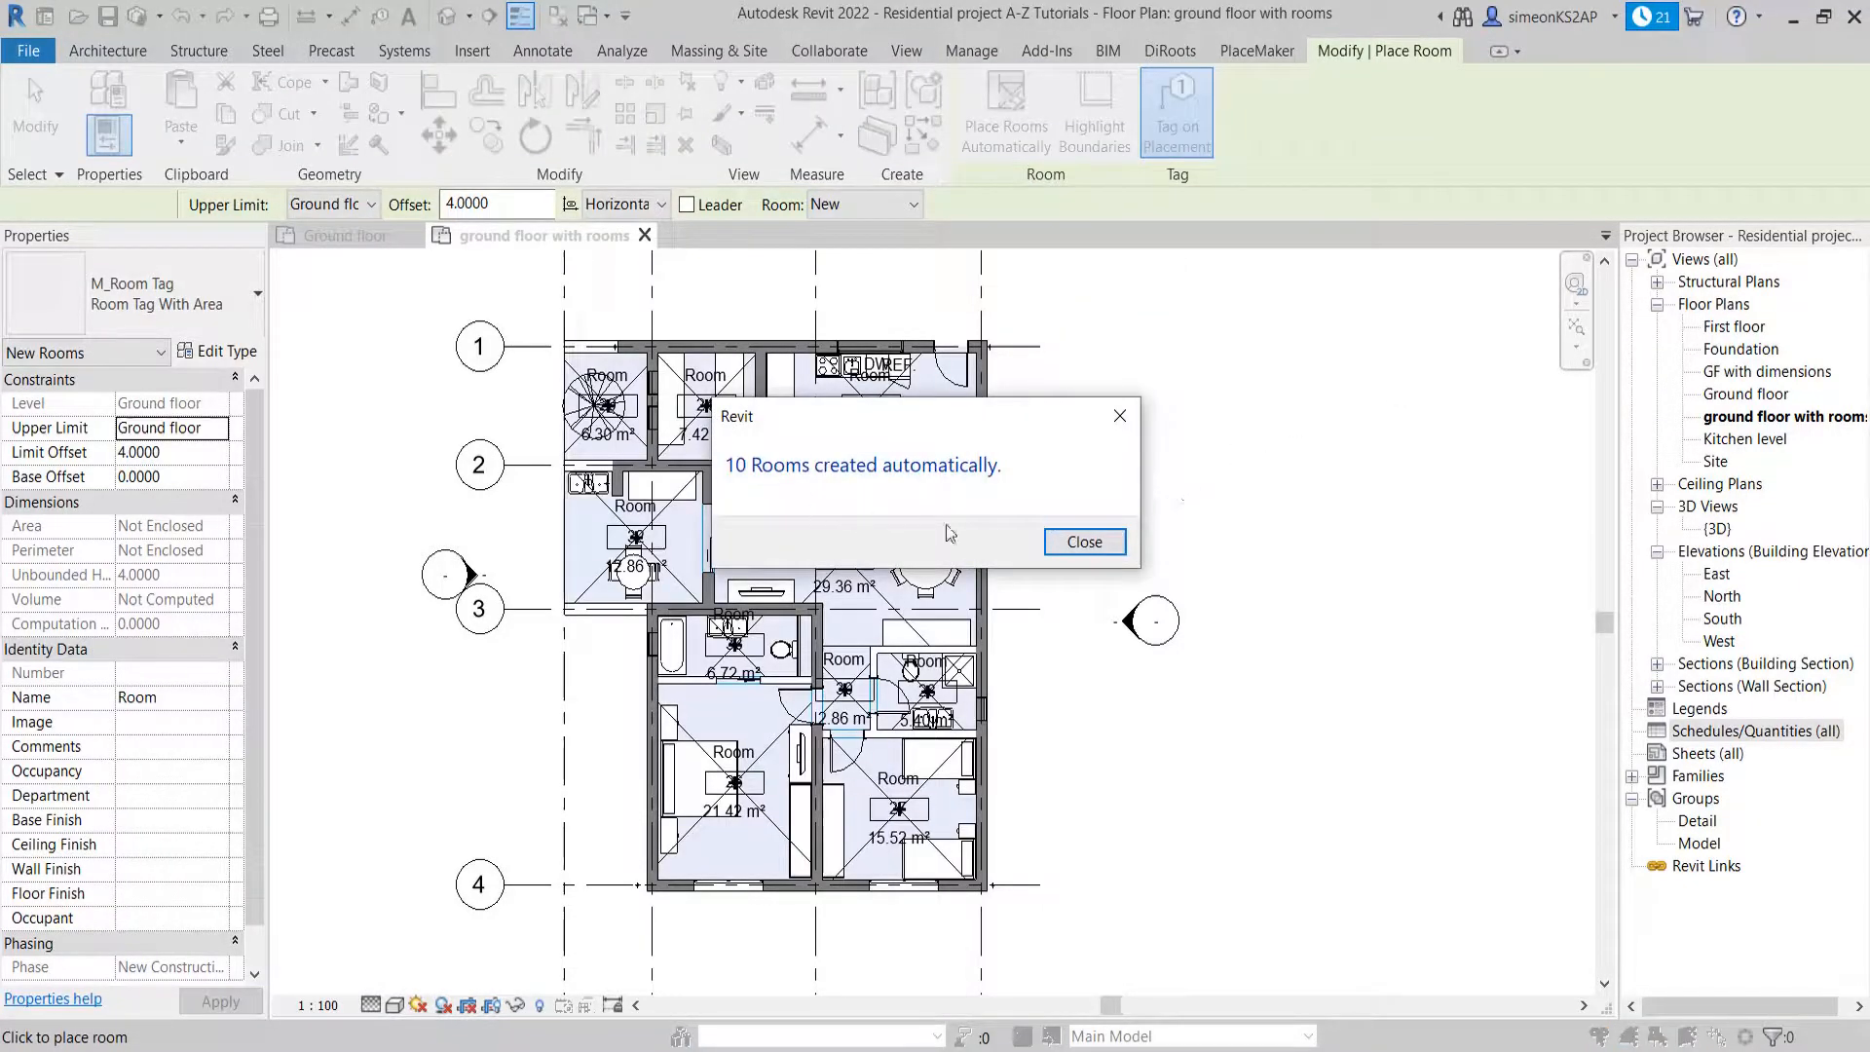
click(1087, 544)
key(Escape)
key(Escape)
Rename the room containing the tree between grids 1 and 2 as veranda
scroll(609, 408, up, 2)
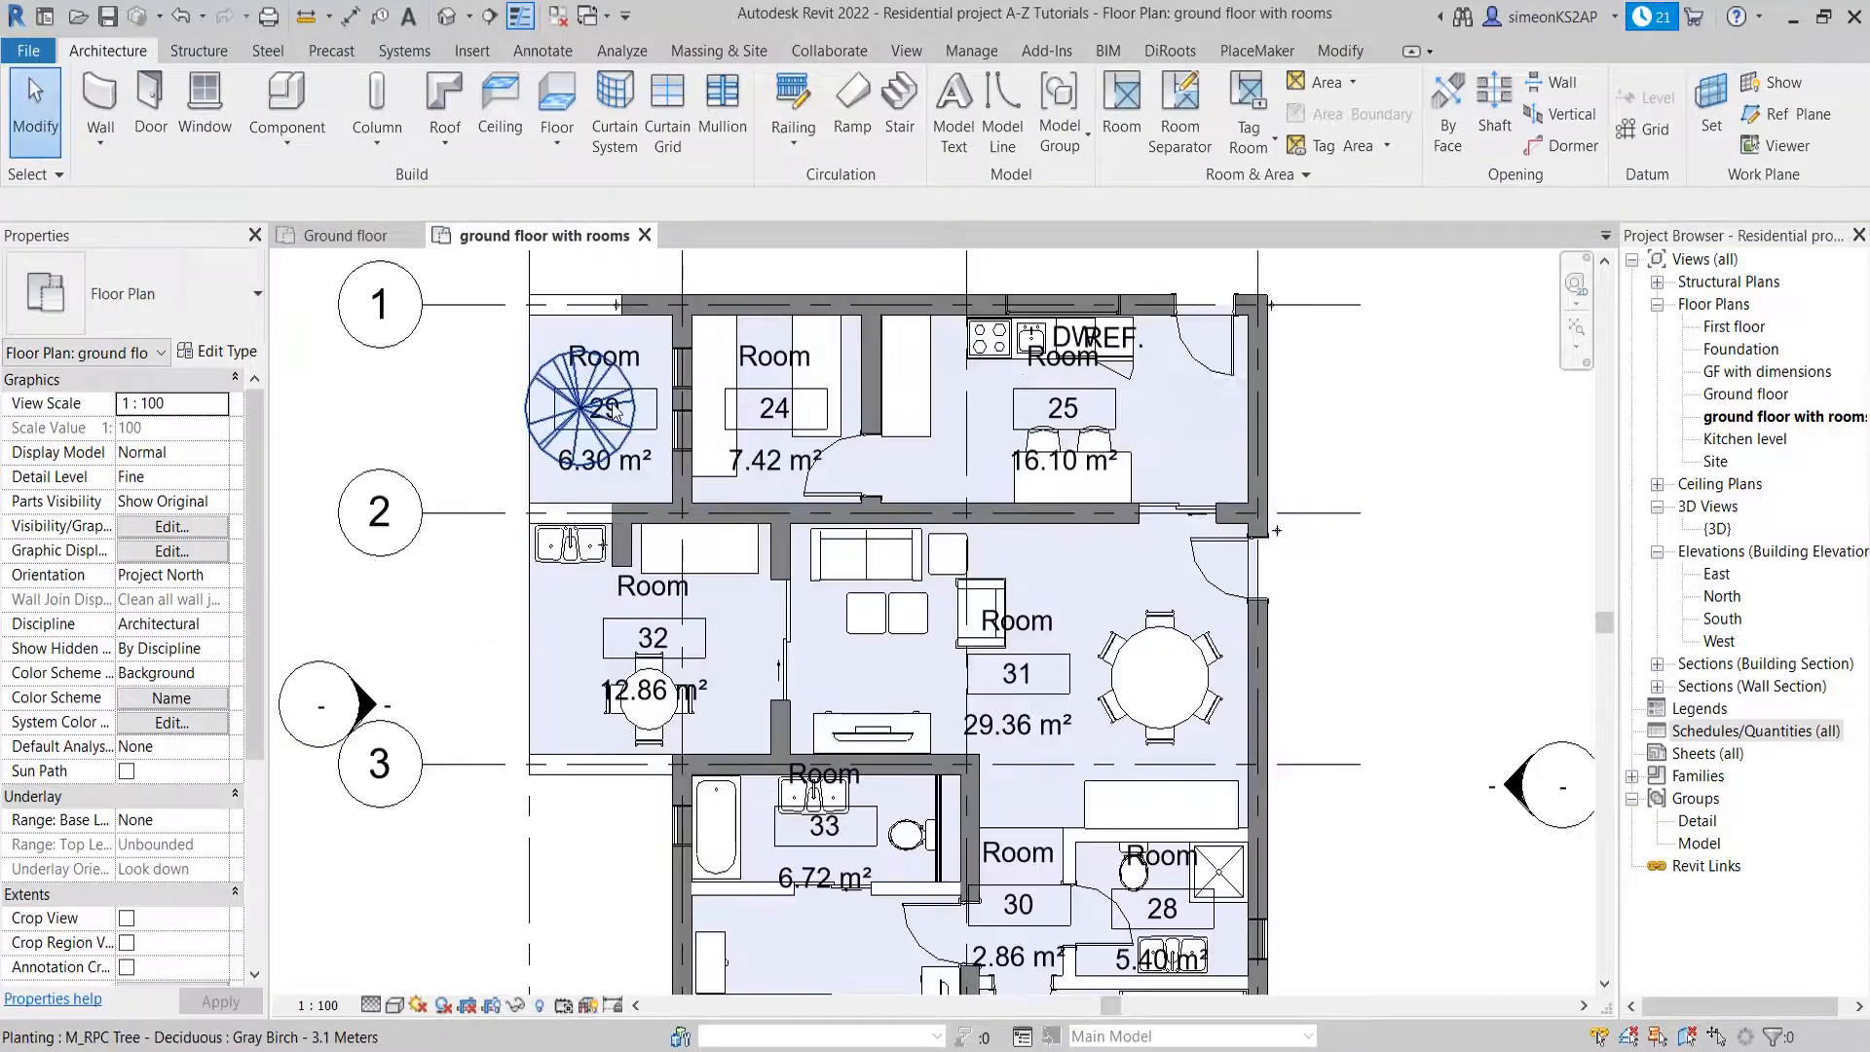
scroll(612, 405, up, 4)
scroll(651, 405, down, 4)
middle_drag(709, 409, 585, 472)
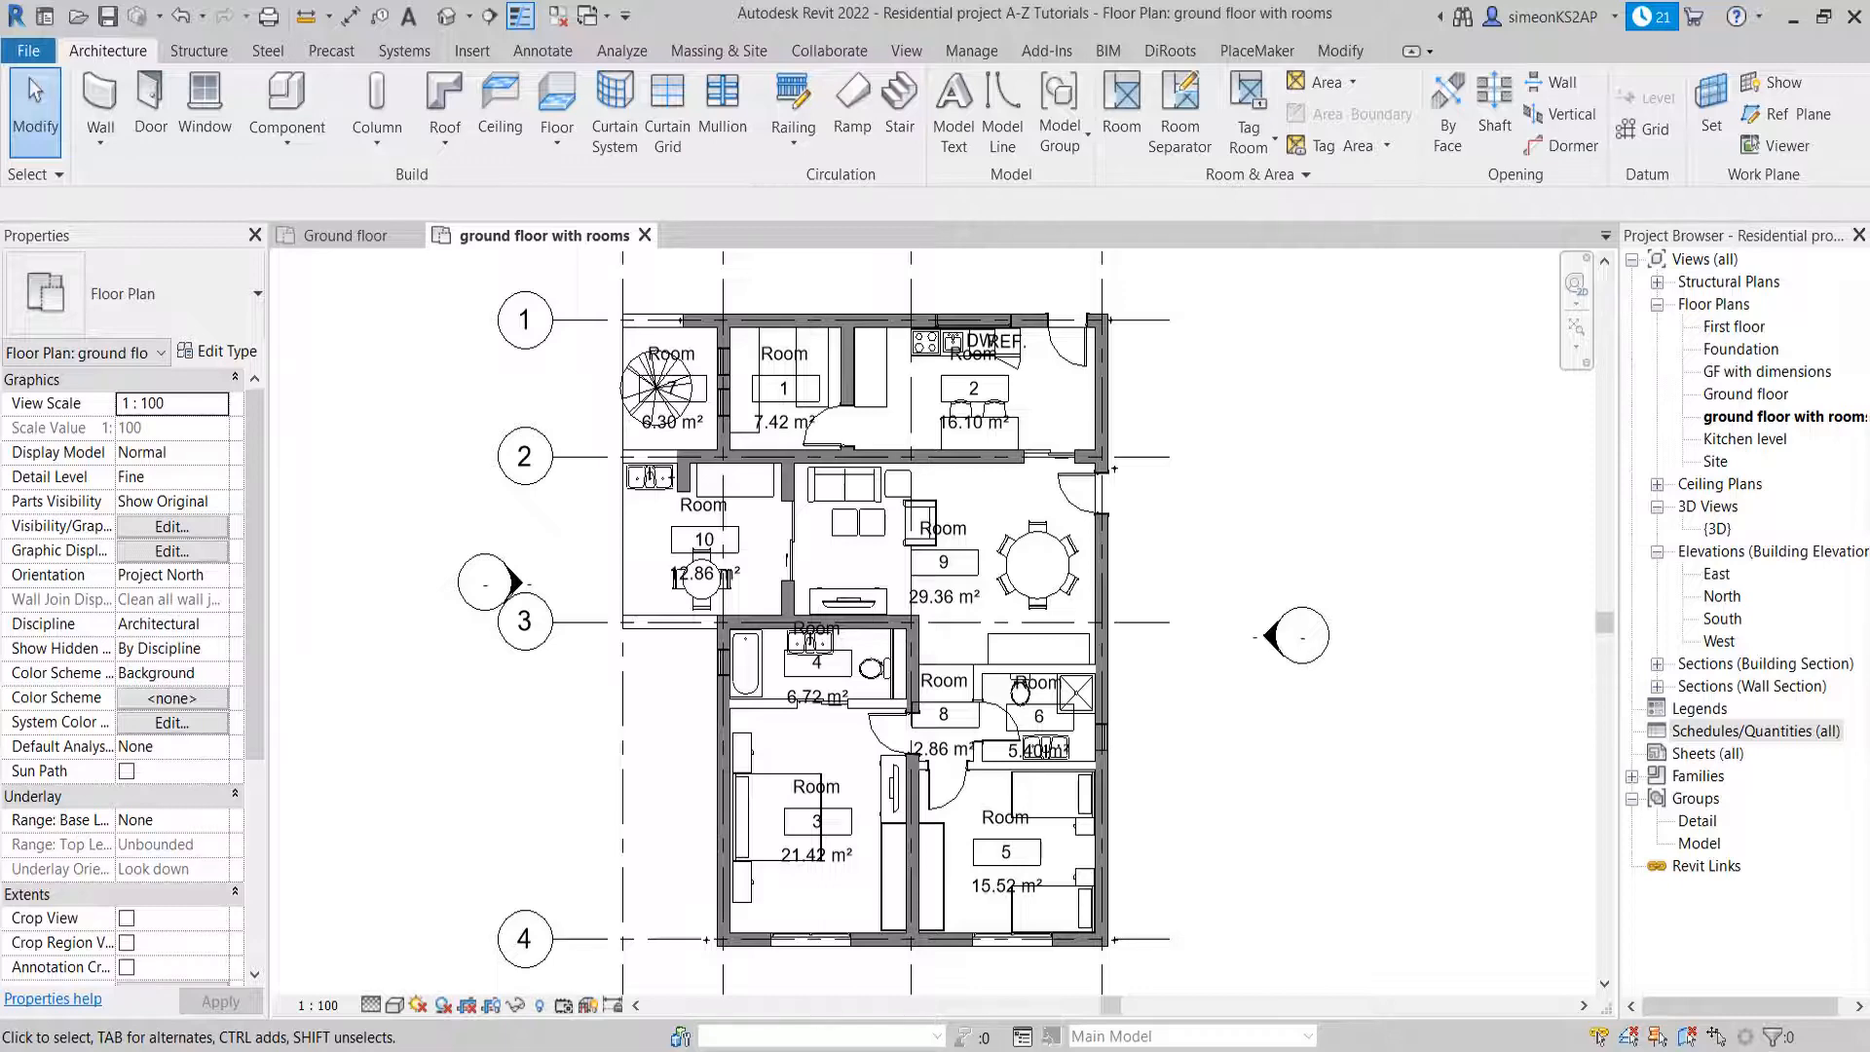
scroll(699, 368, up, 3)
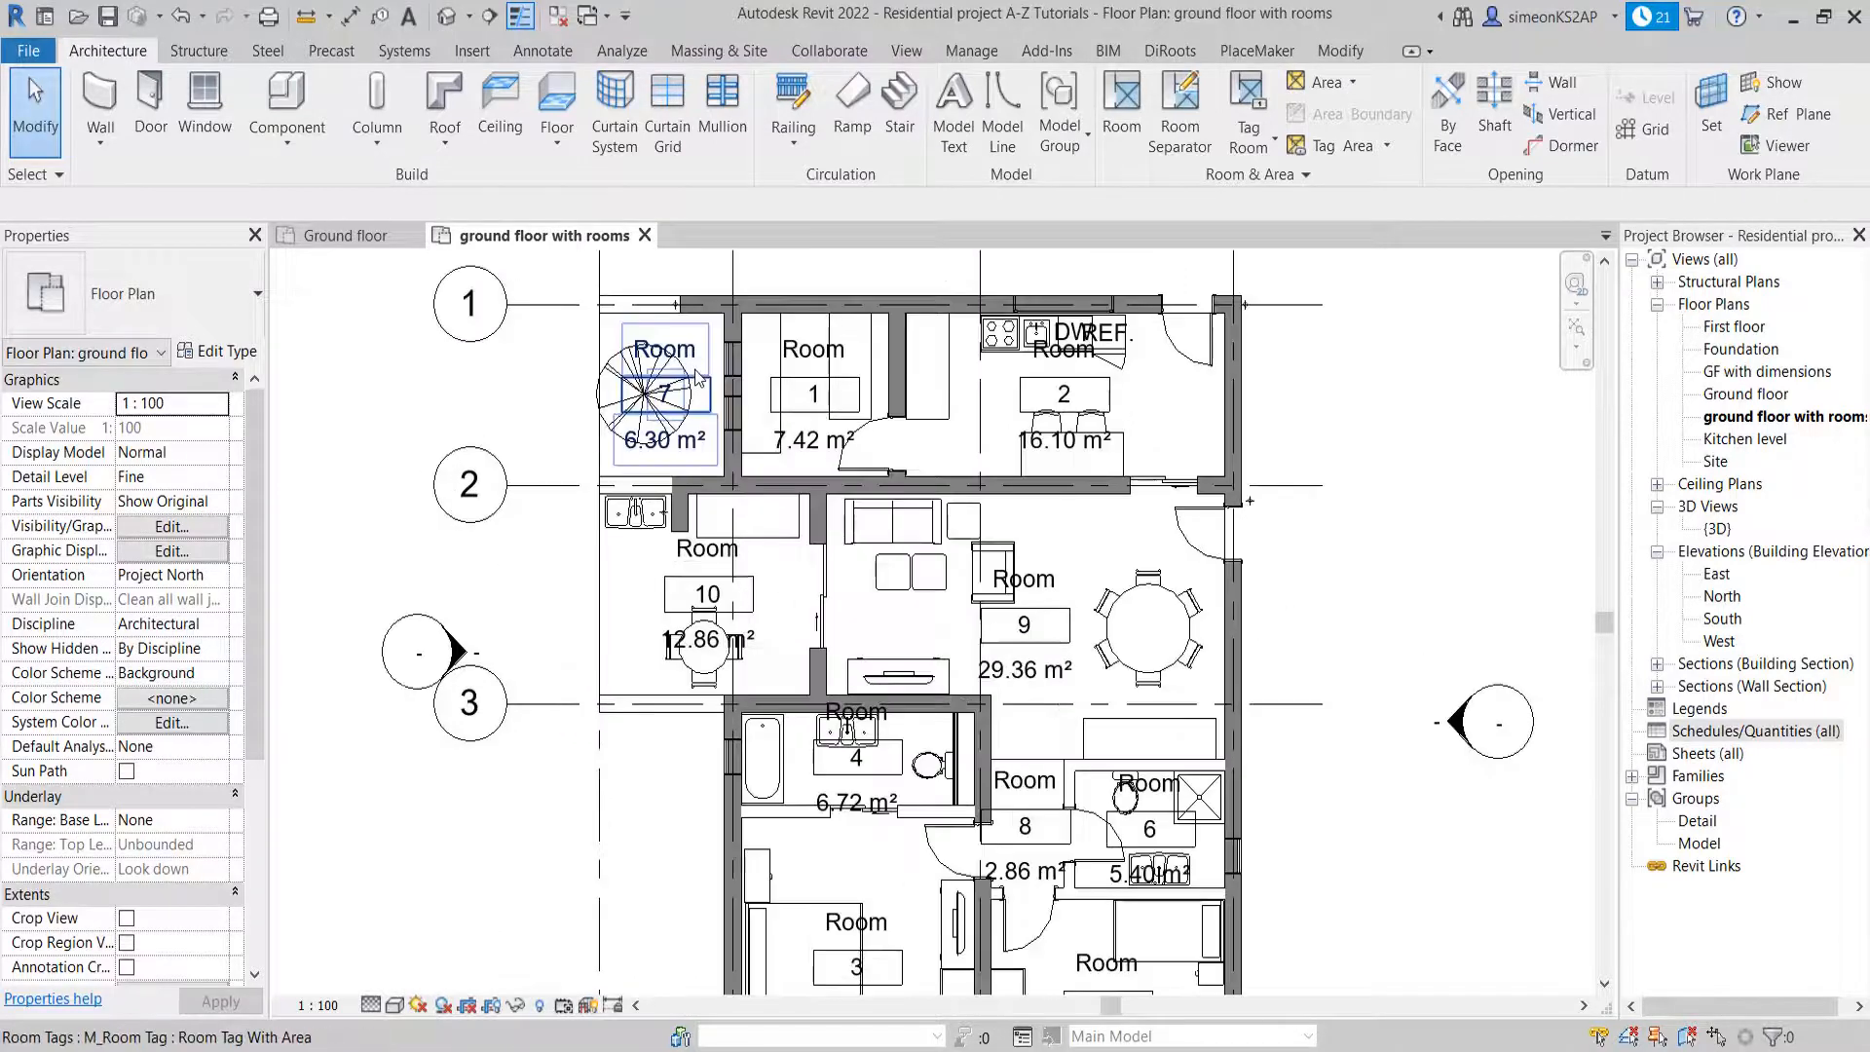
middle_drag(731, 373, 731, 443)
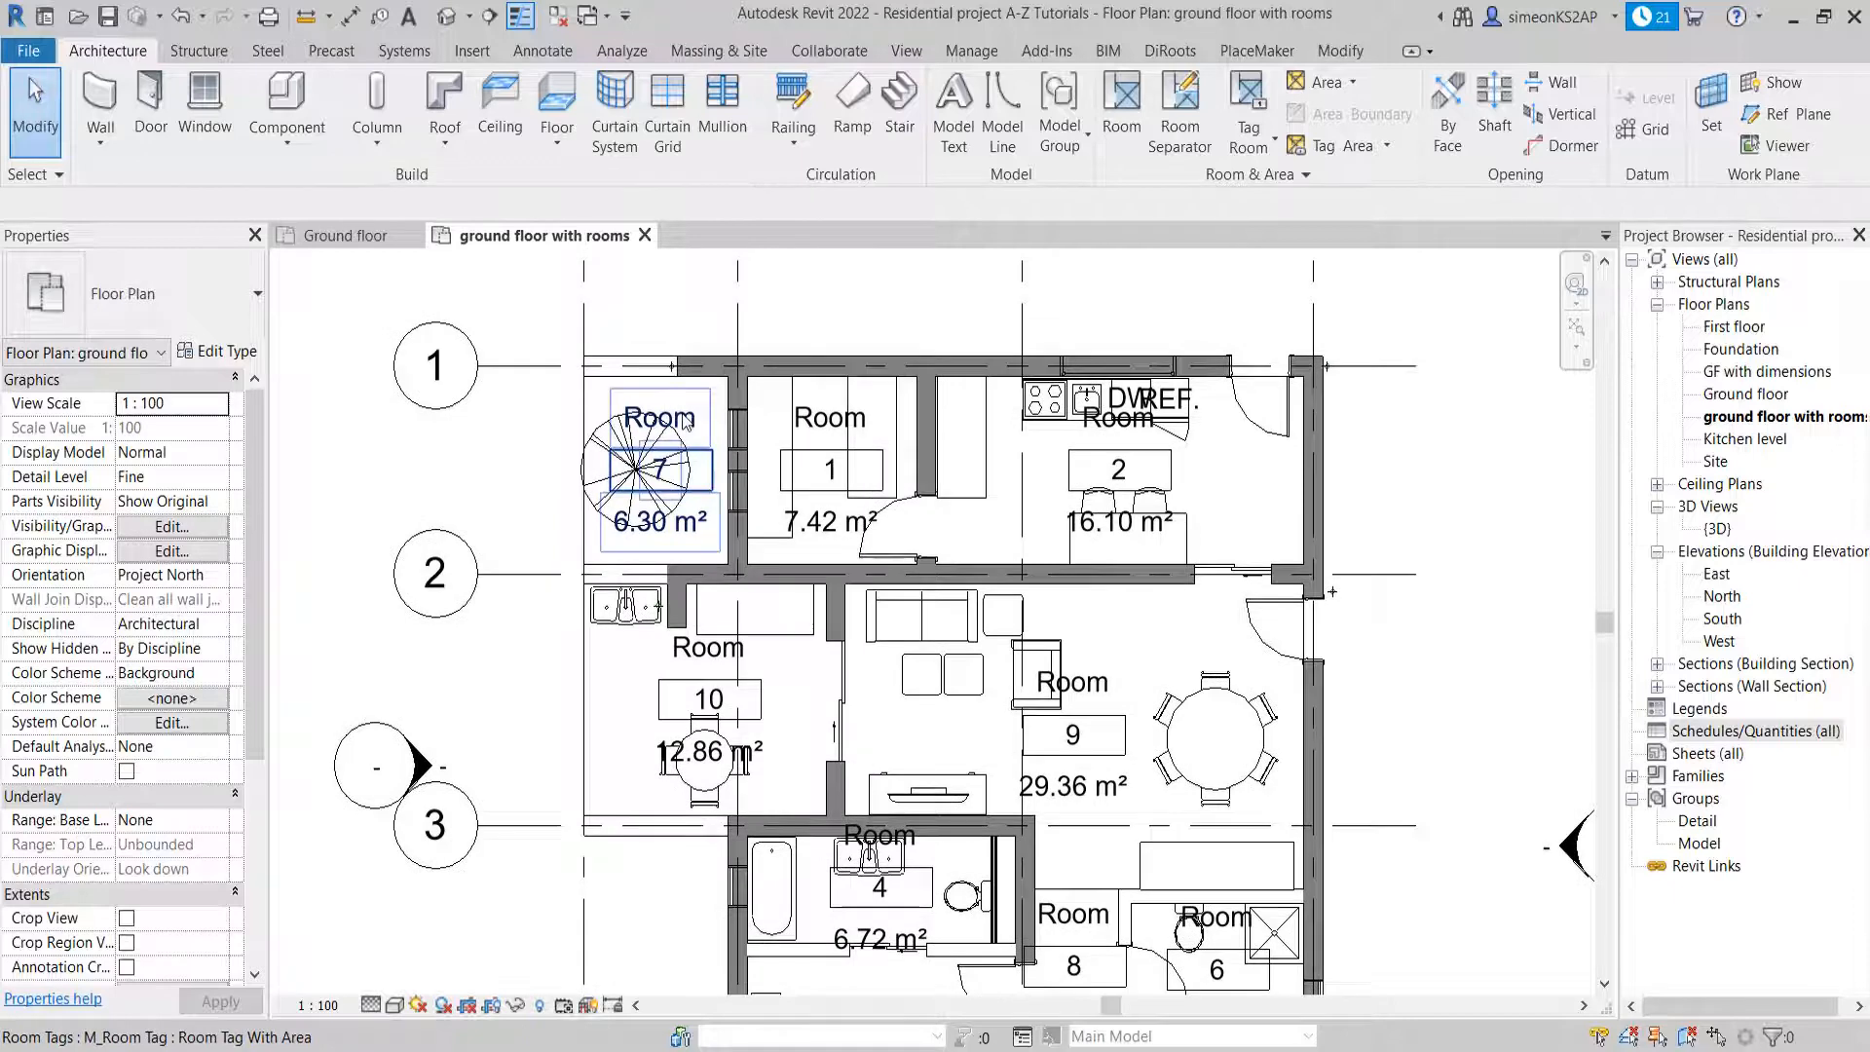
scroll(687, 434, up, 2)
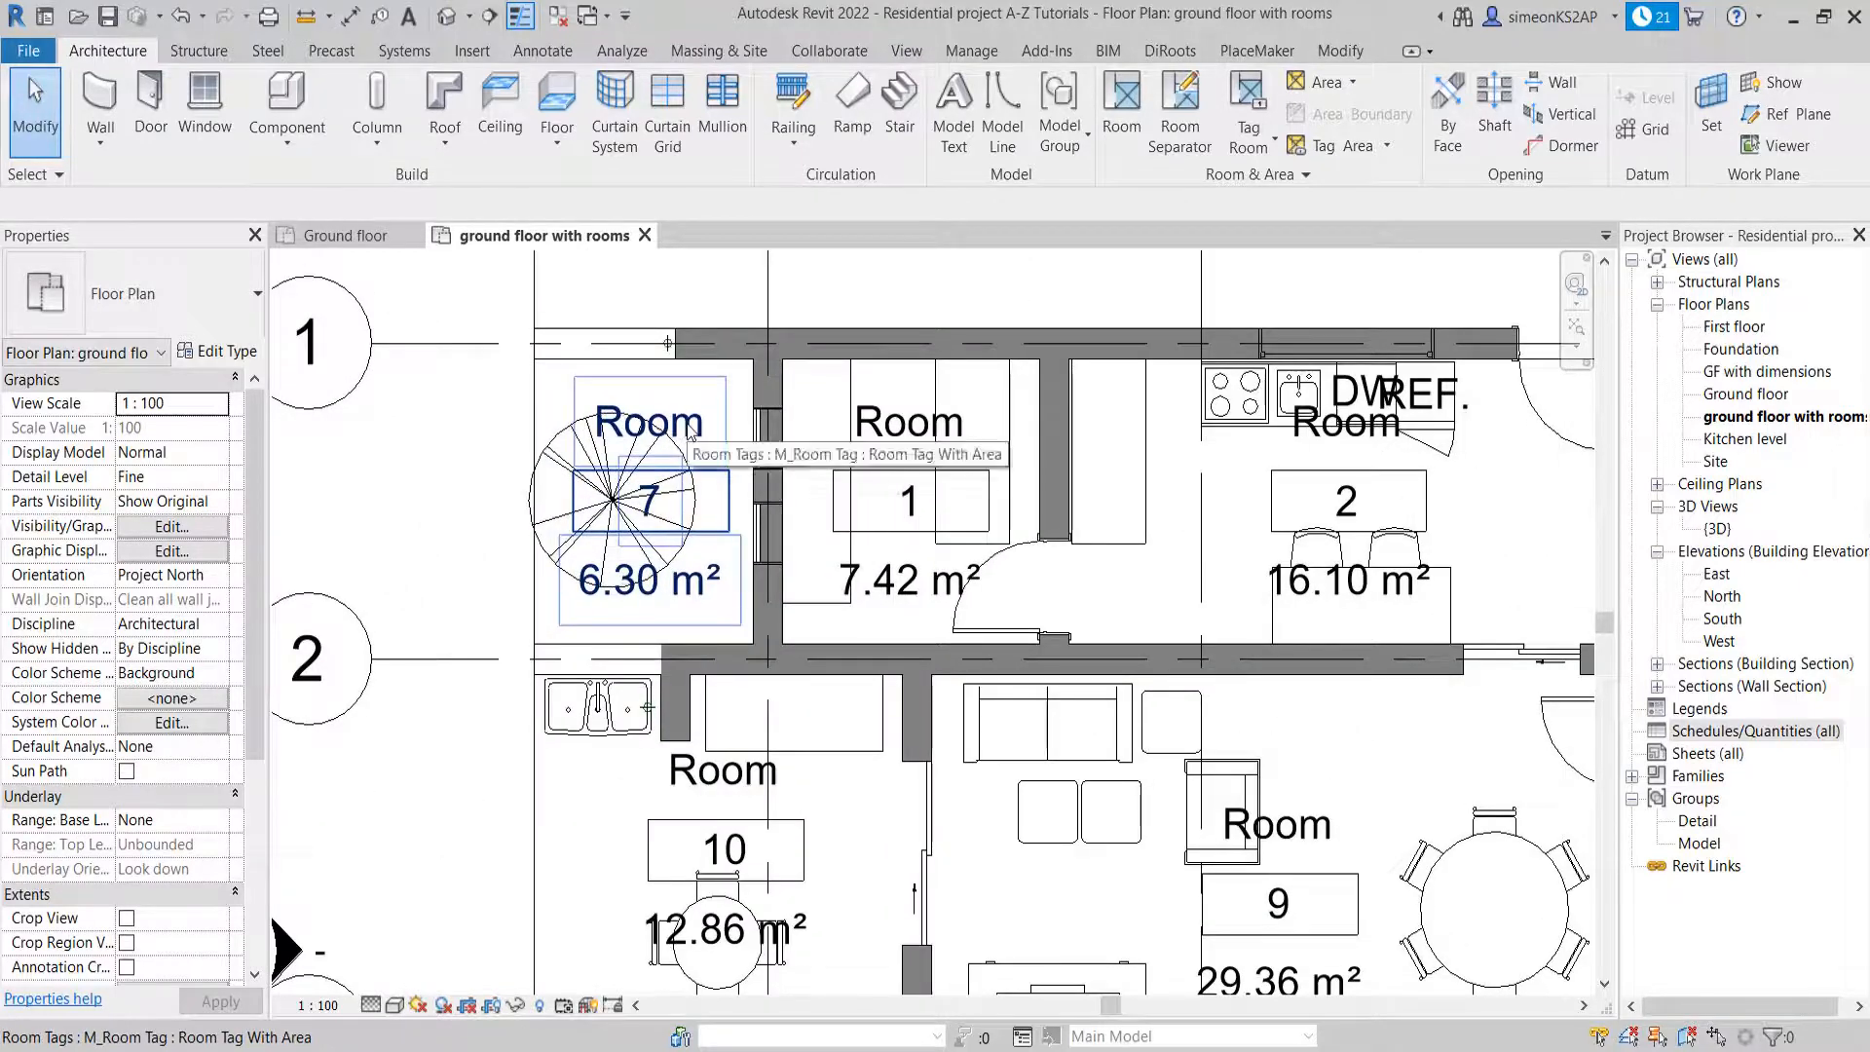
double_click(689, 428)
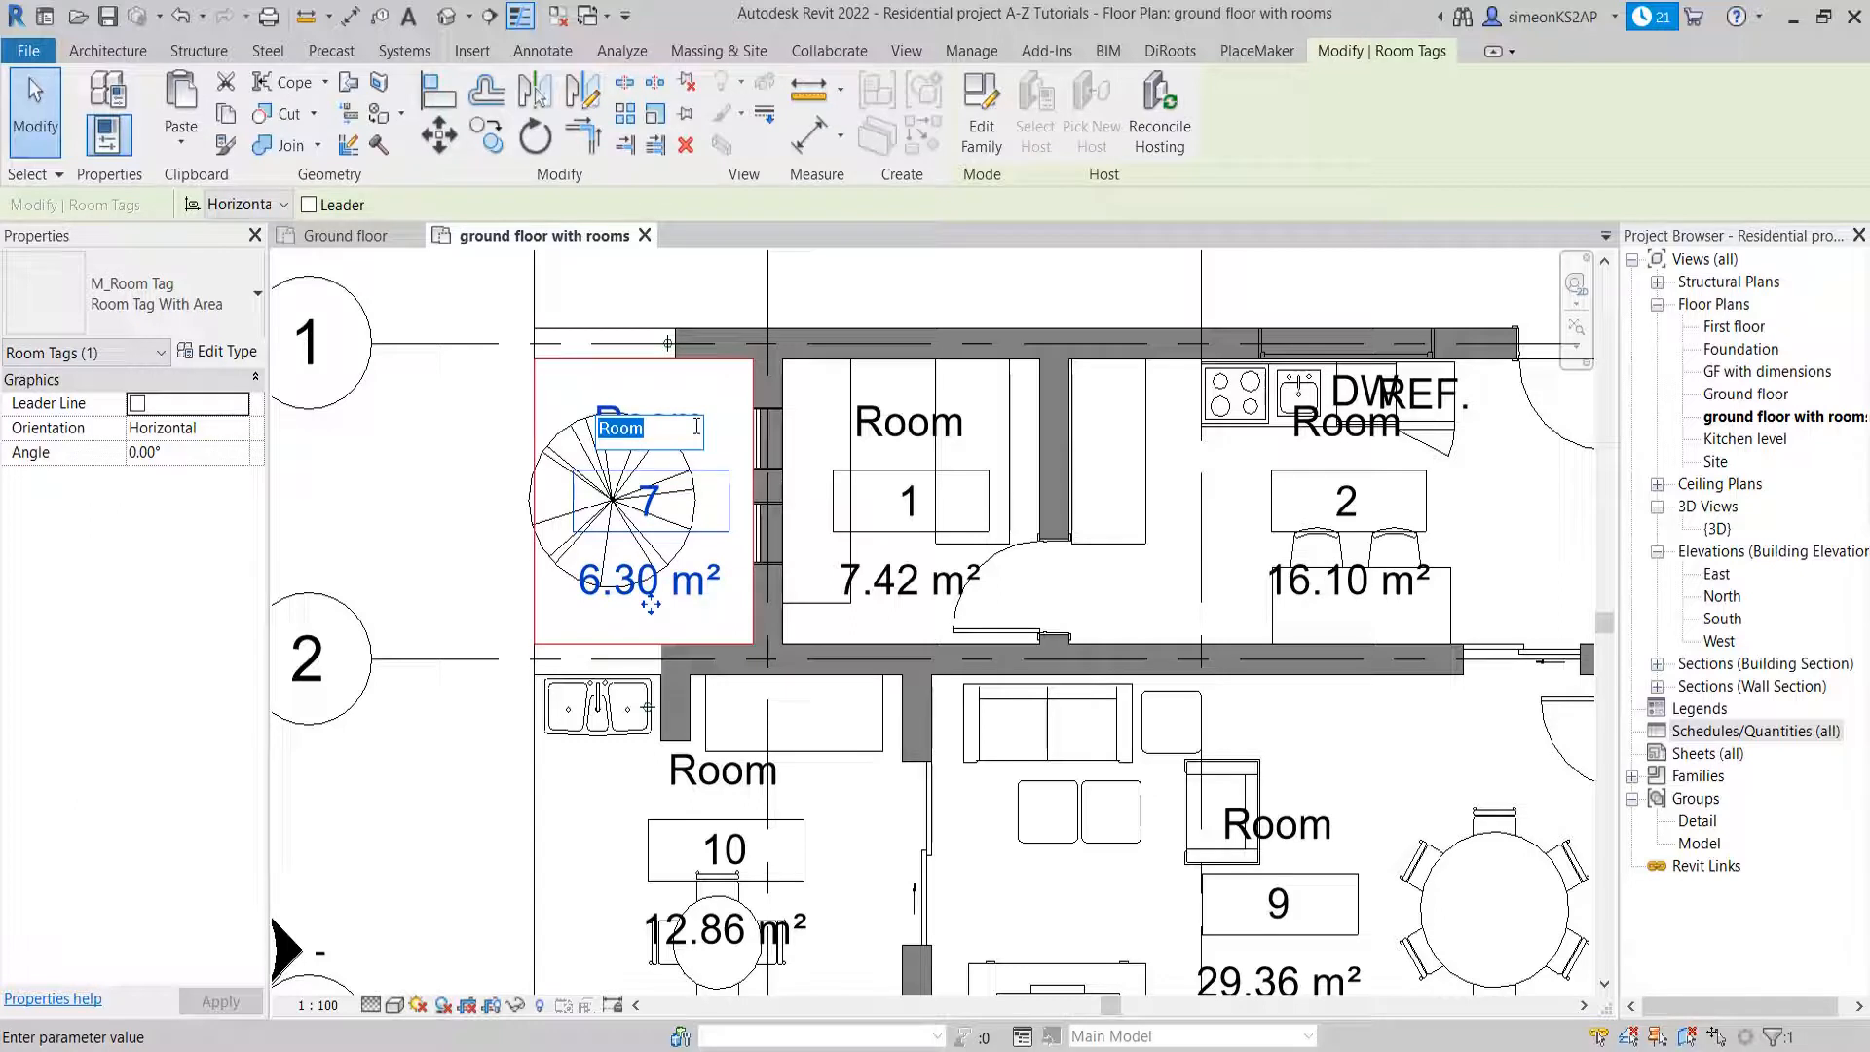
text(veranda)
click(482, 450)
Rename the outdoor dining room between grids 2 and 3, below the veranda, as porch
scroll(643, 579, down, 2)
middle_drag(643, 580, 646, 470)
double_click(686, 596)
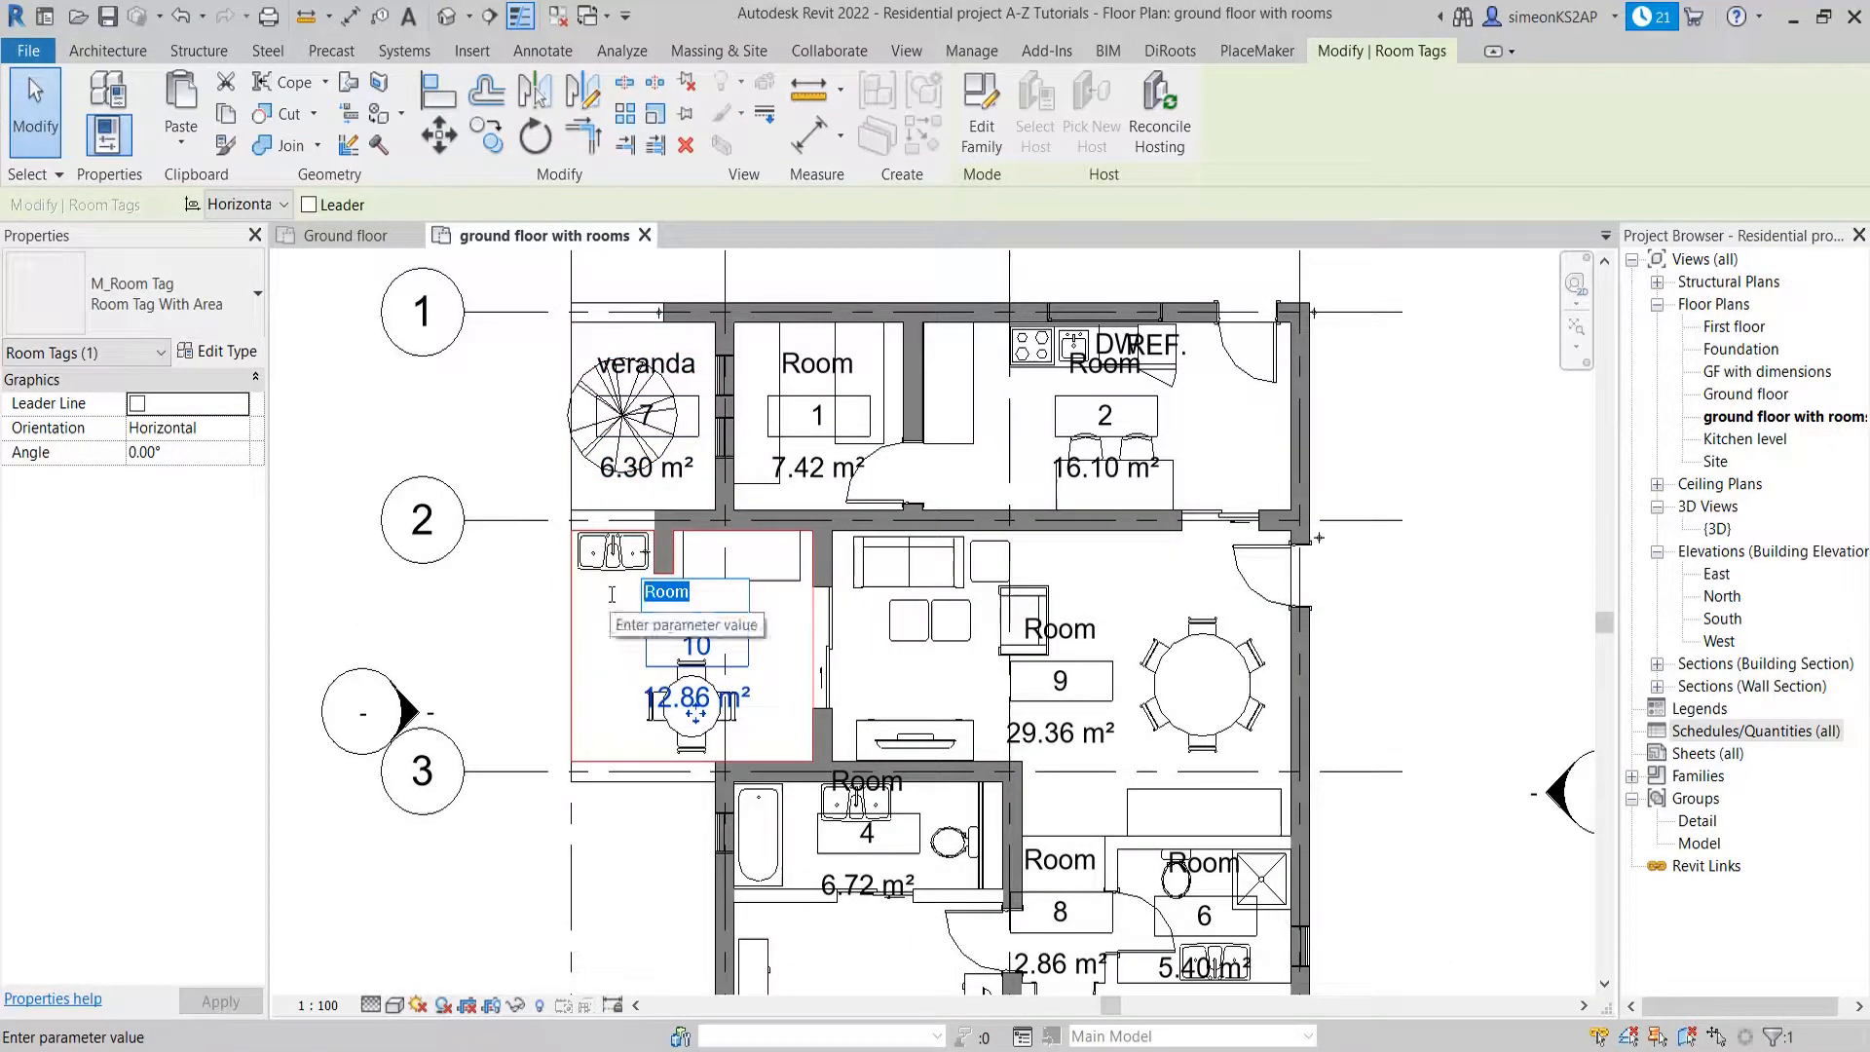
text(porch)
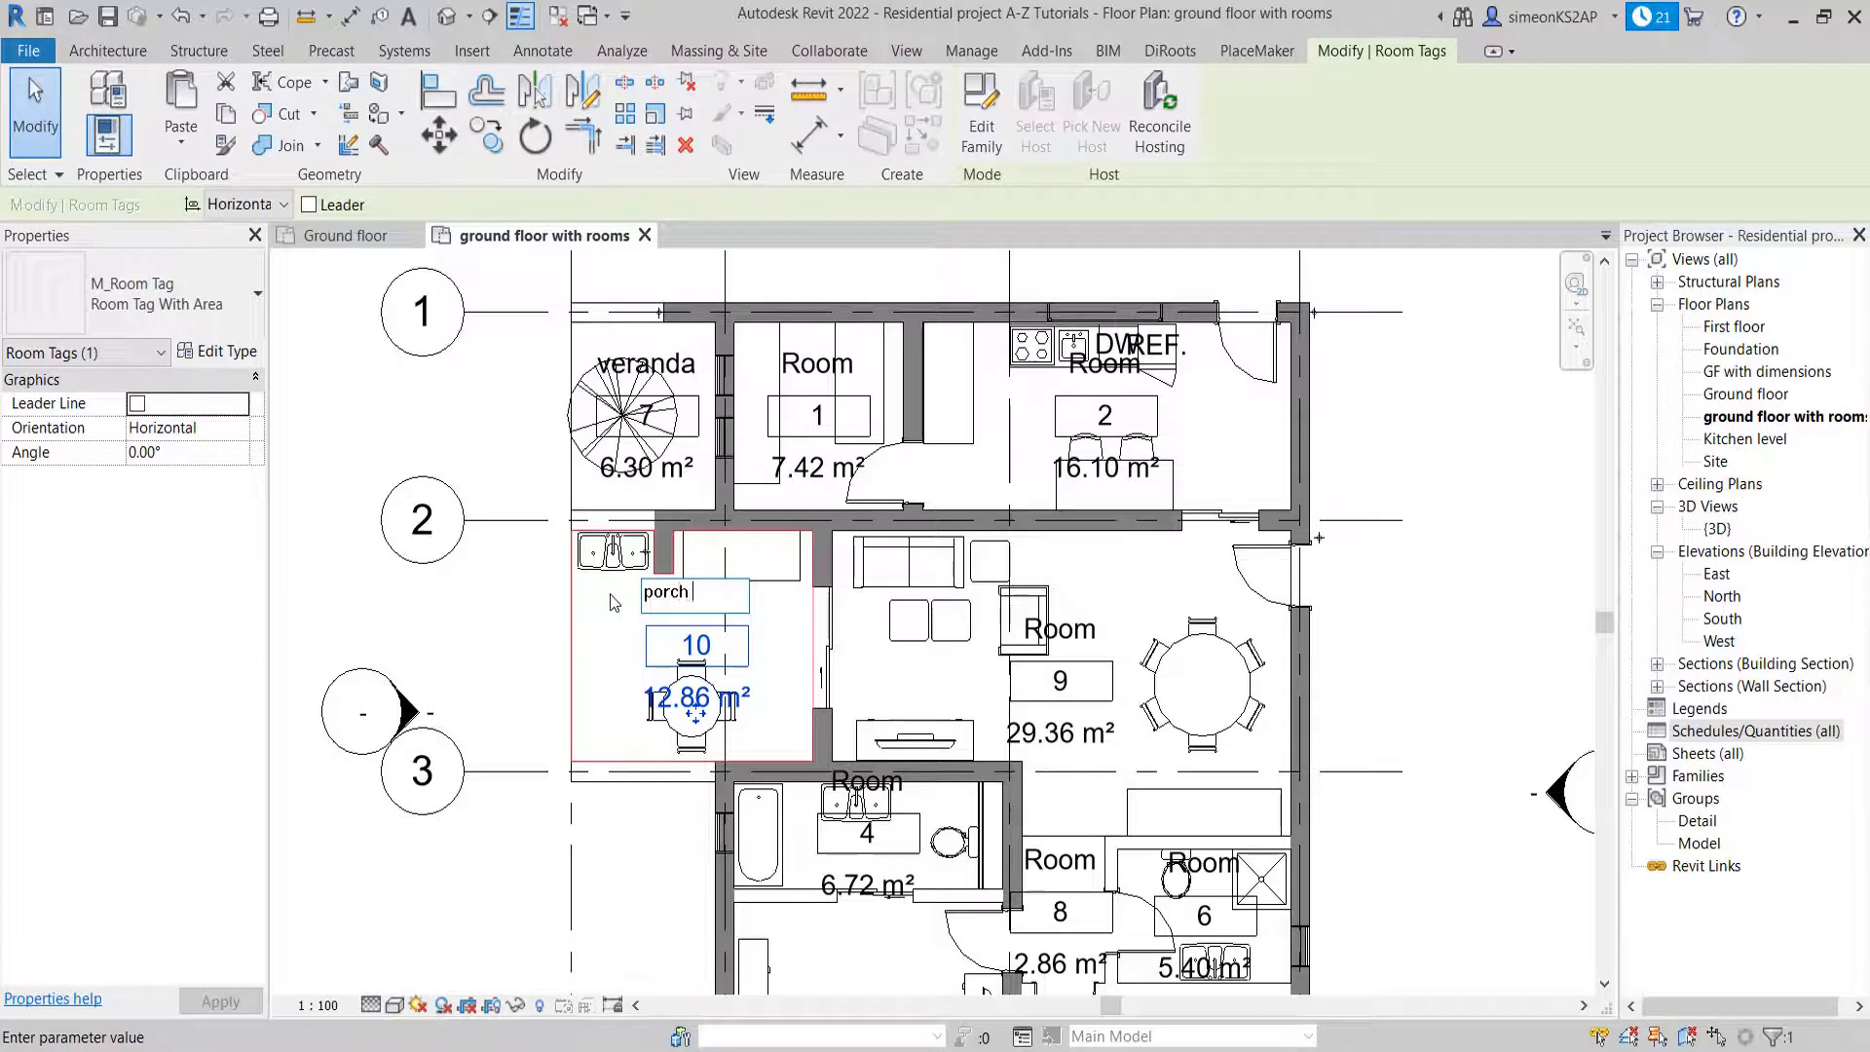
key(Return)
Rename the small room between the veranda and the kitchen area as store
scroll(731, 572, down, 1)
click(839, 407)
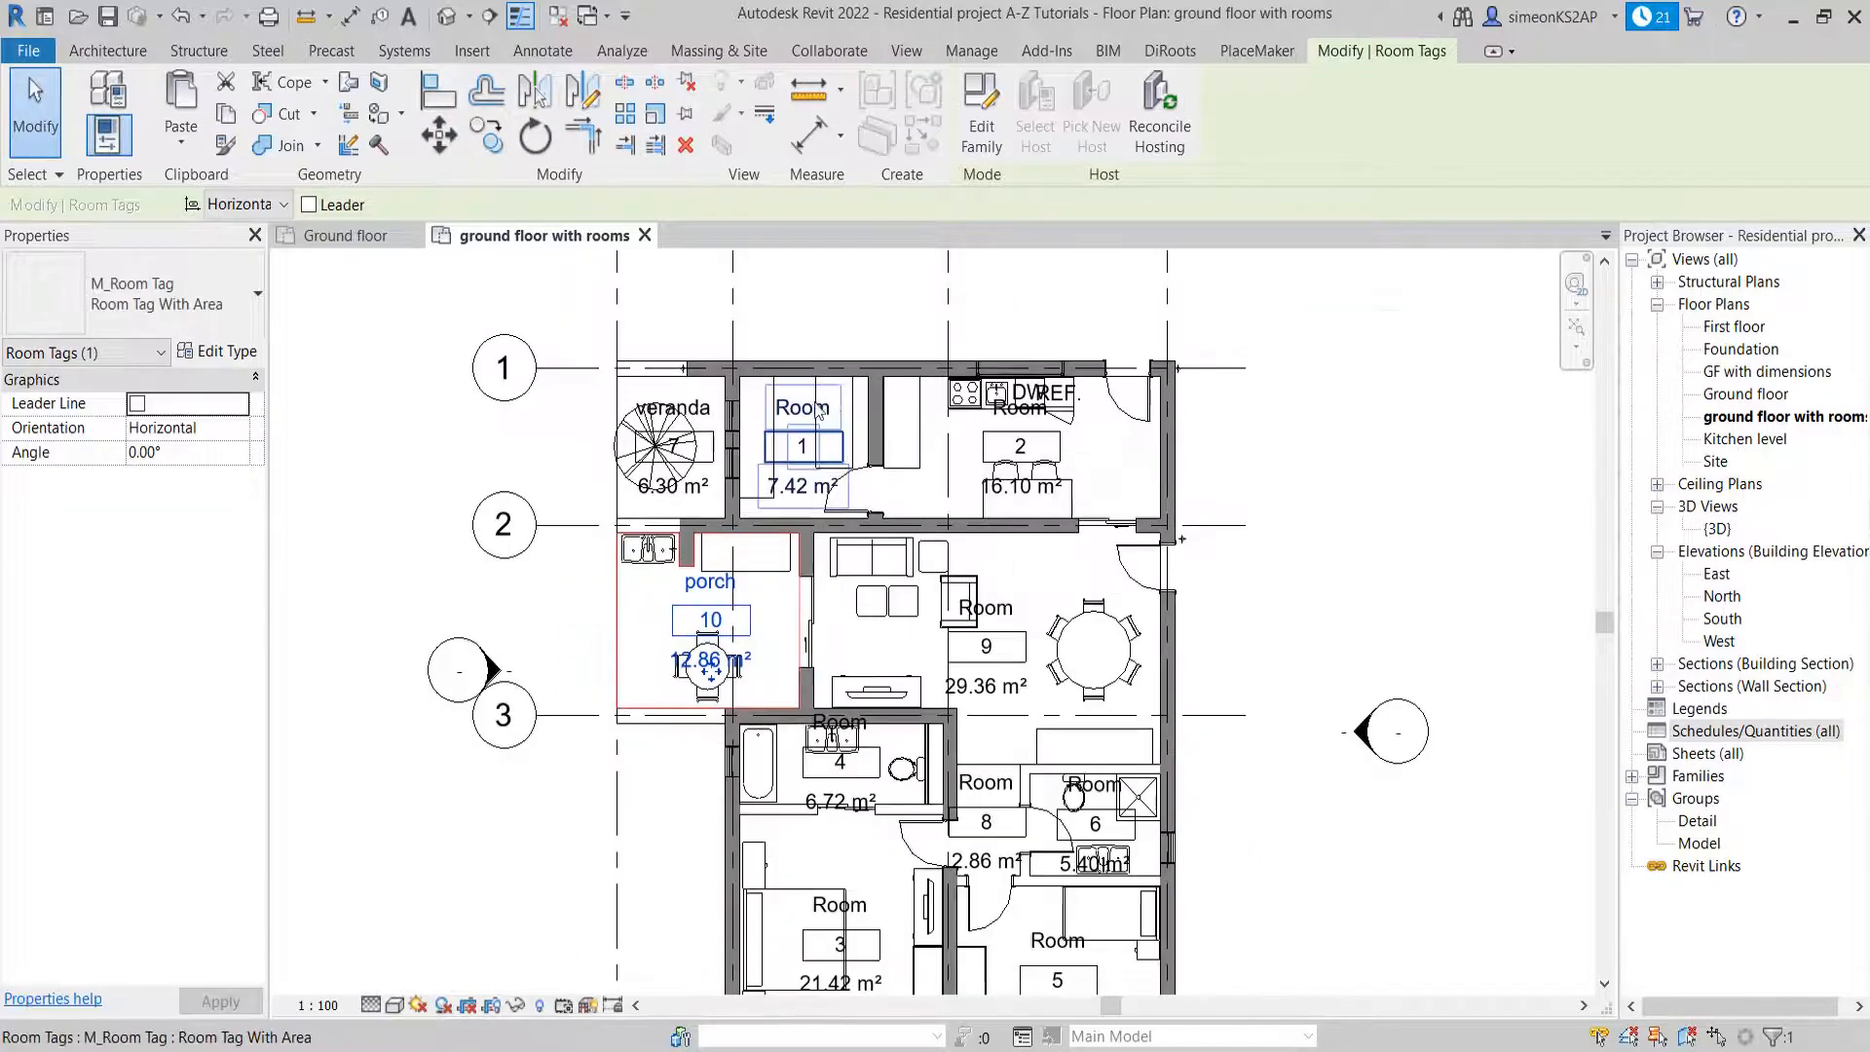
scroll(827, 410, up, 2)
click(820, 412)
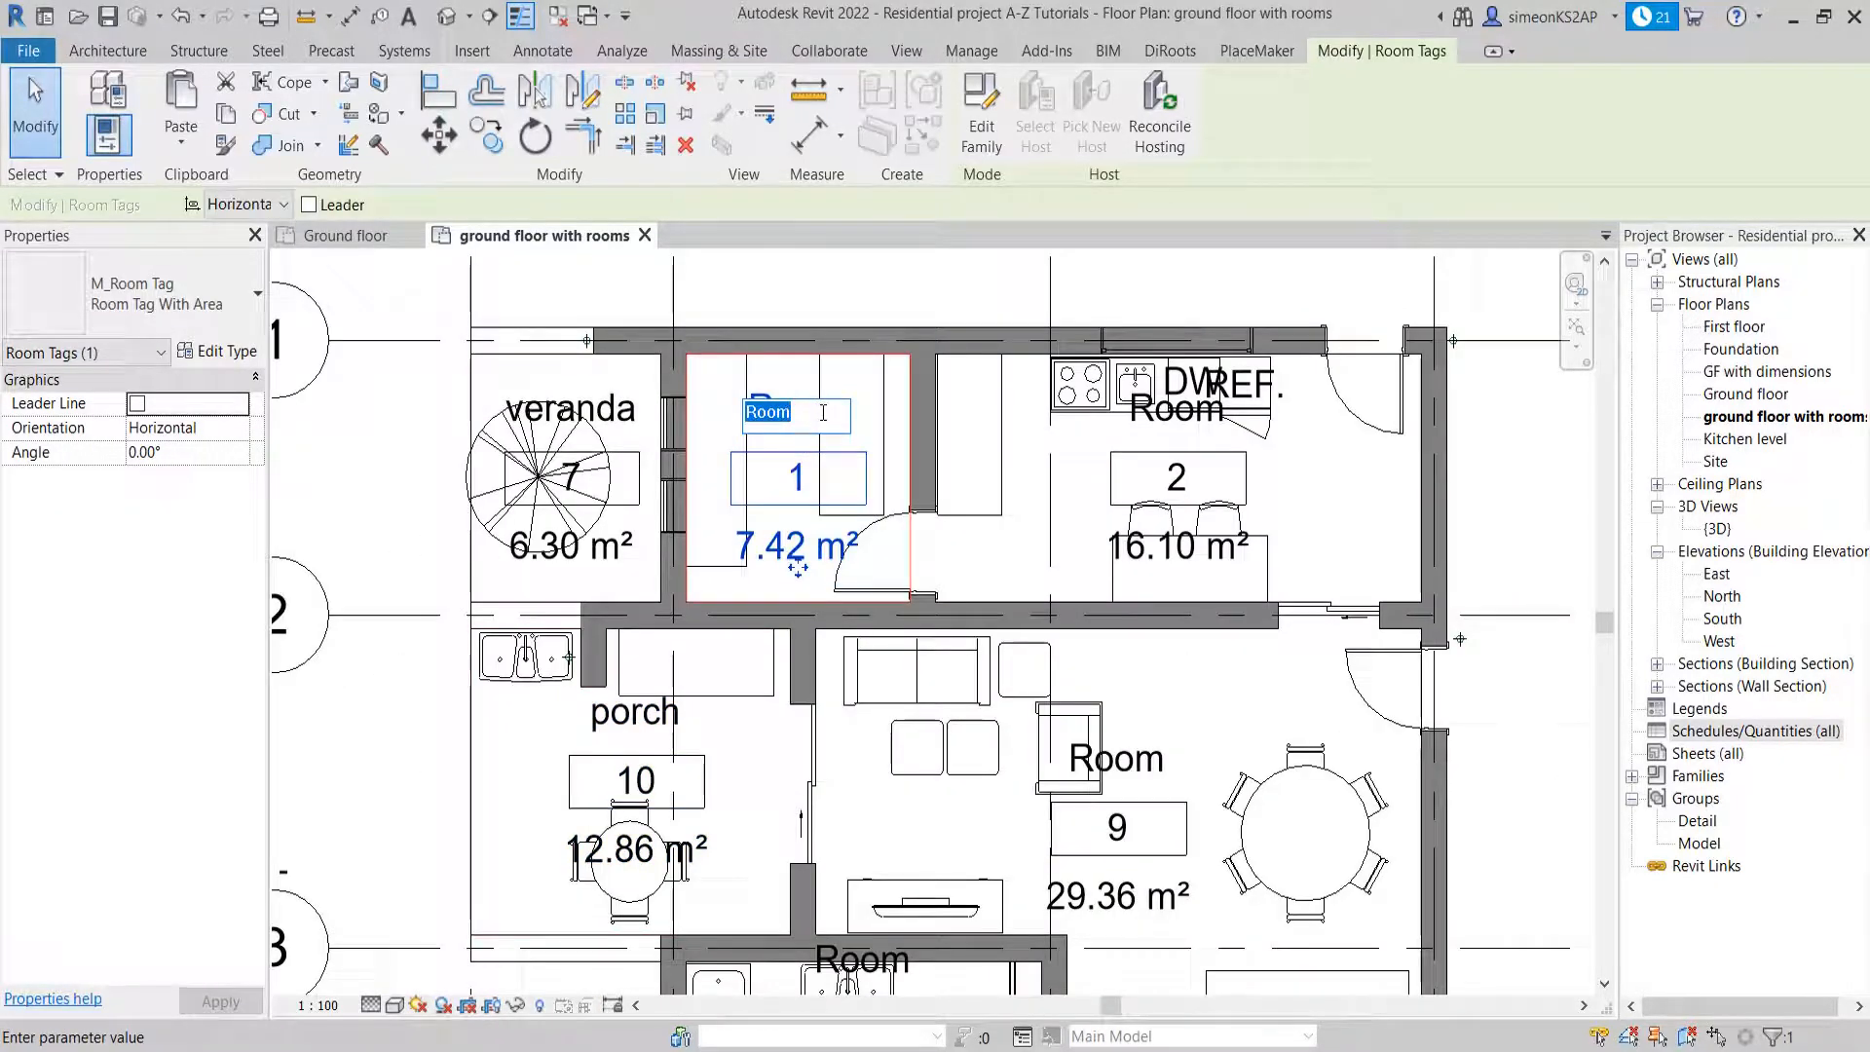
text(store)
click(406, 444)
Rename the room with the stove and sink beside the store as kitchen
middle_drag(1194, 428, 1075, 432)
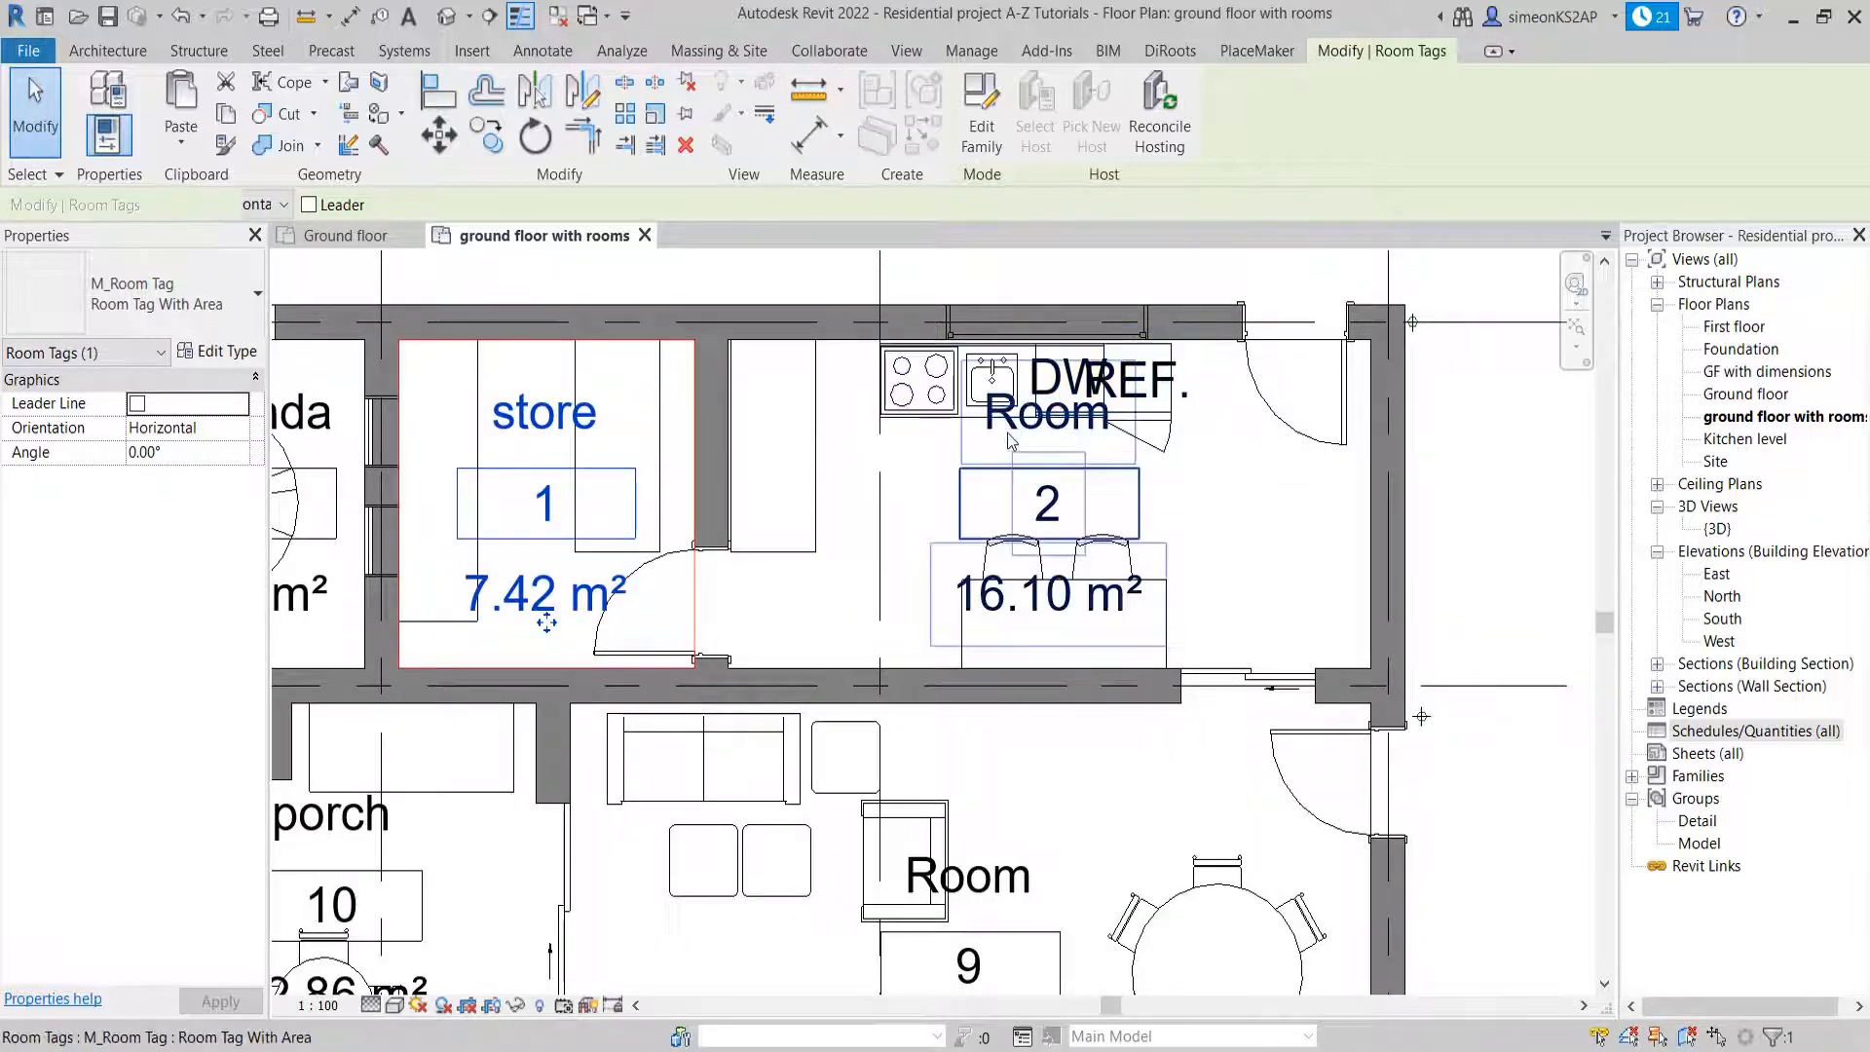
click(1010, 438)
click(1010, 436)
text(kitchen)
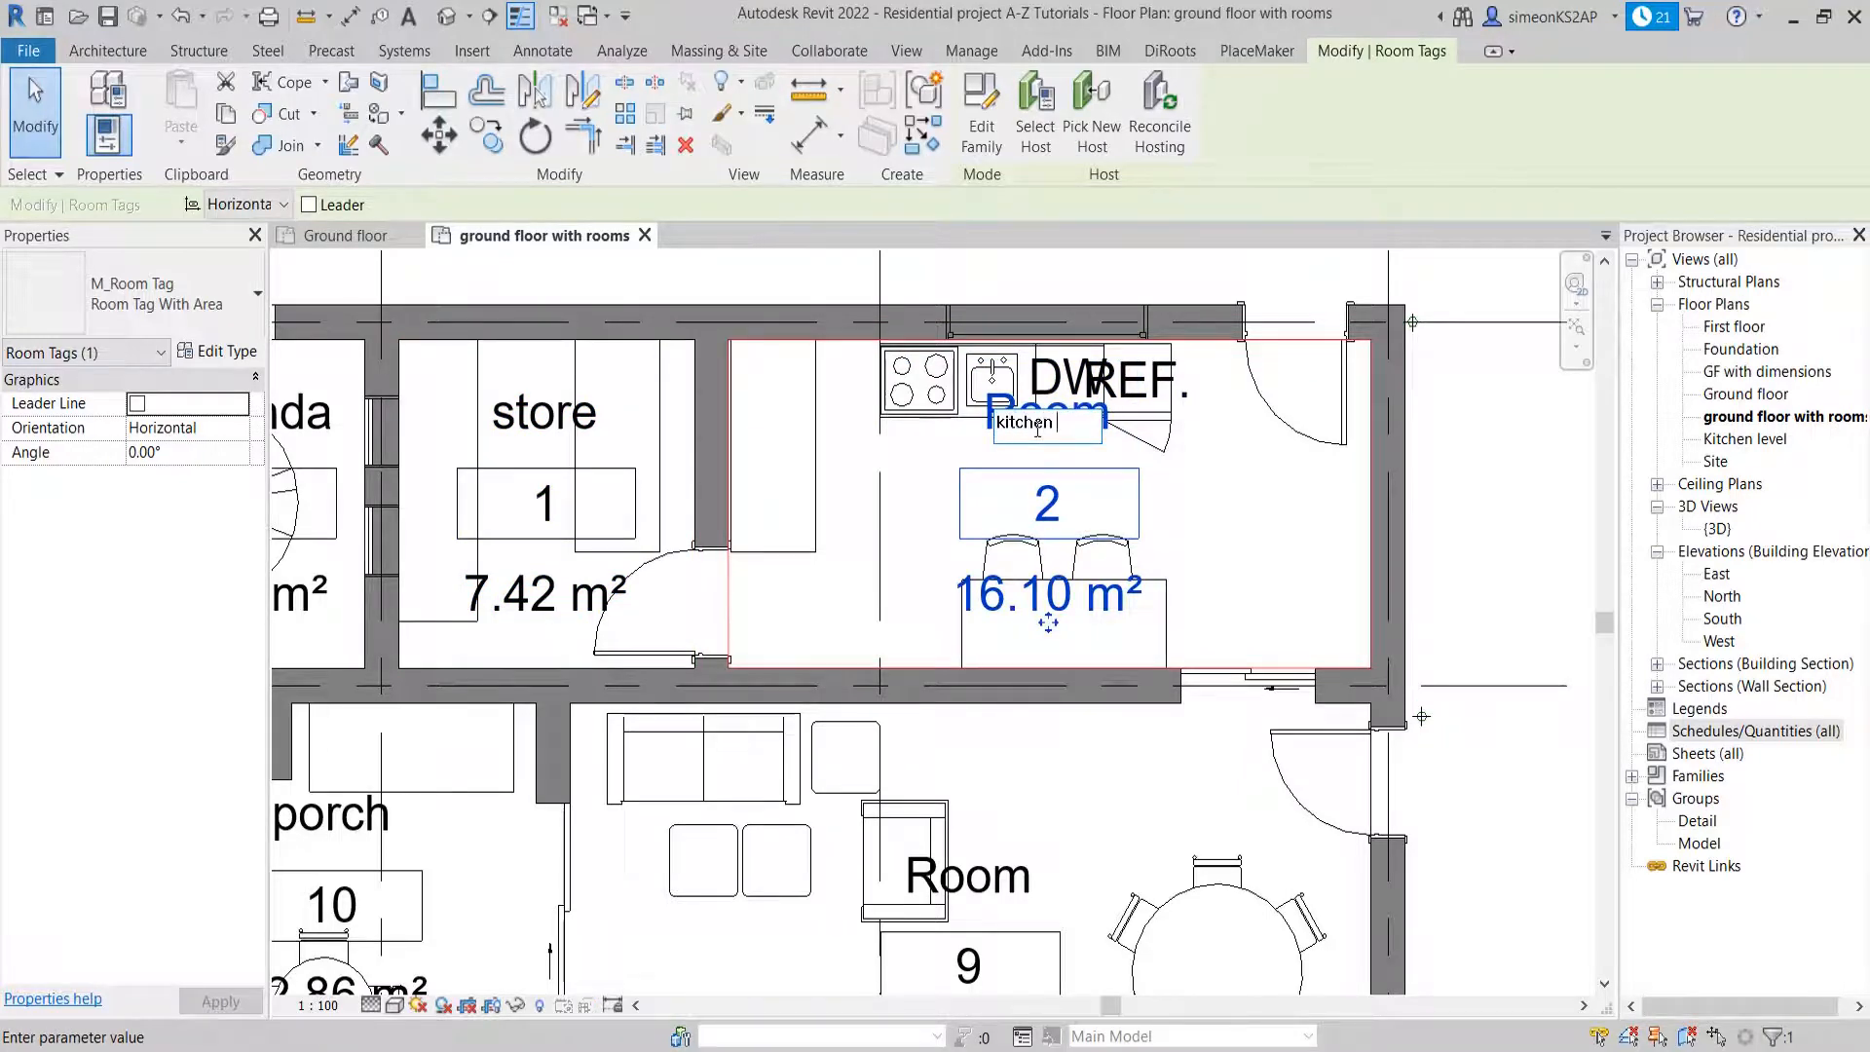
key(Return)
Rename the large room with the sofas and round dining table as living +dinning
scroll(1149, 646, down, 2)
middle_drag(1149, 646, 1075, 435)
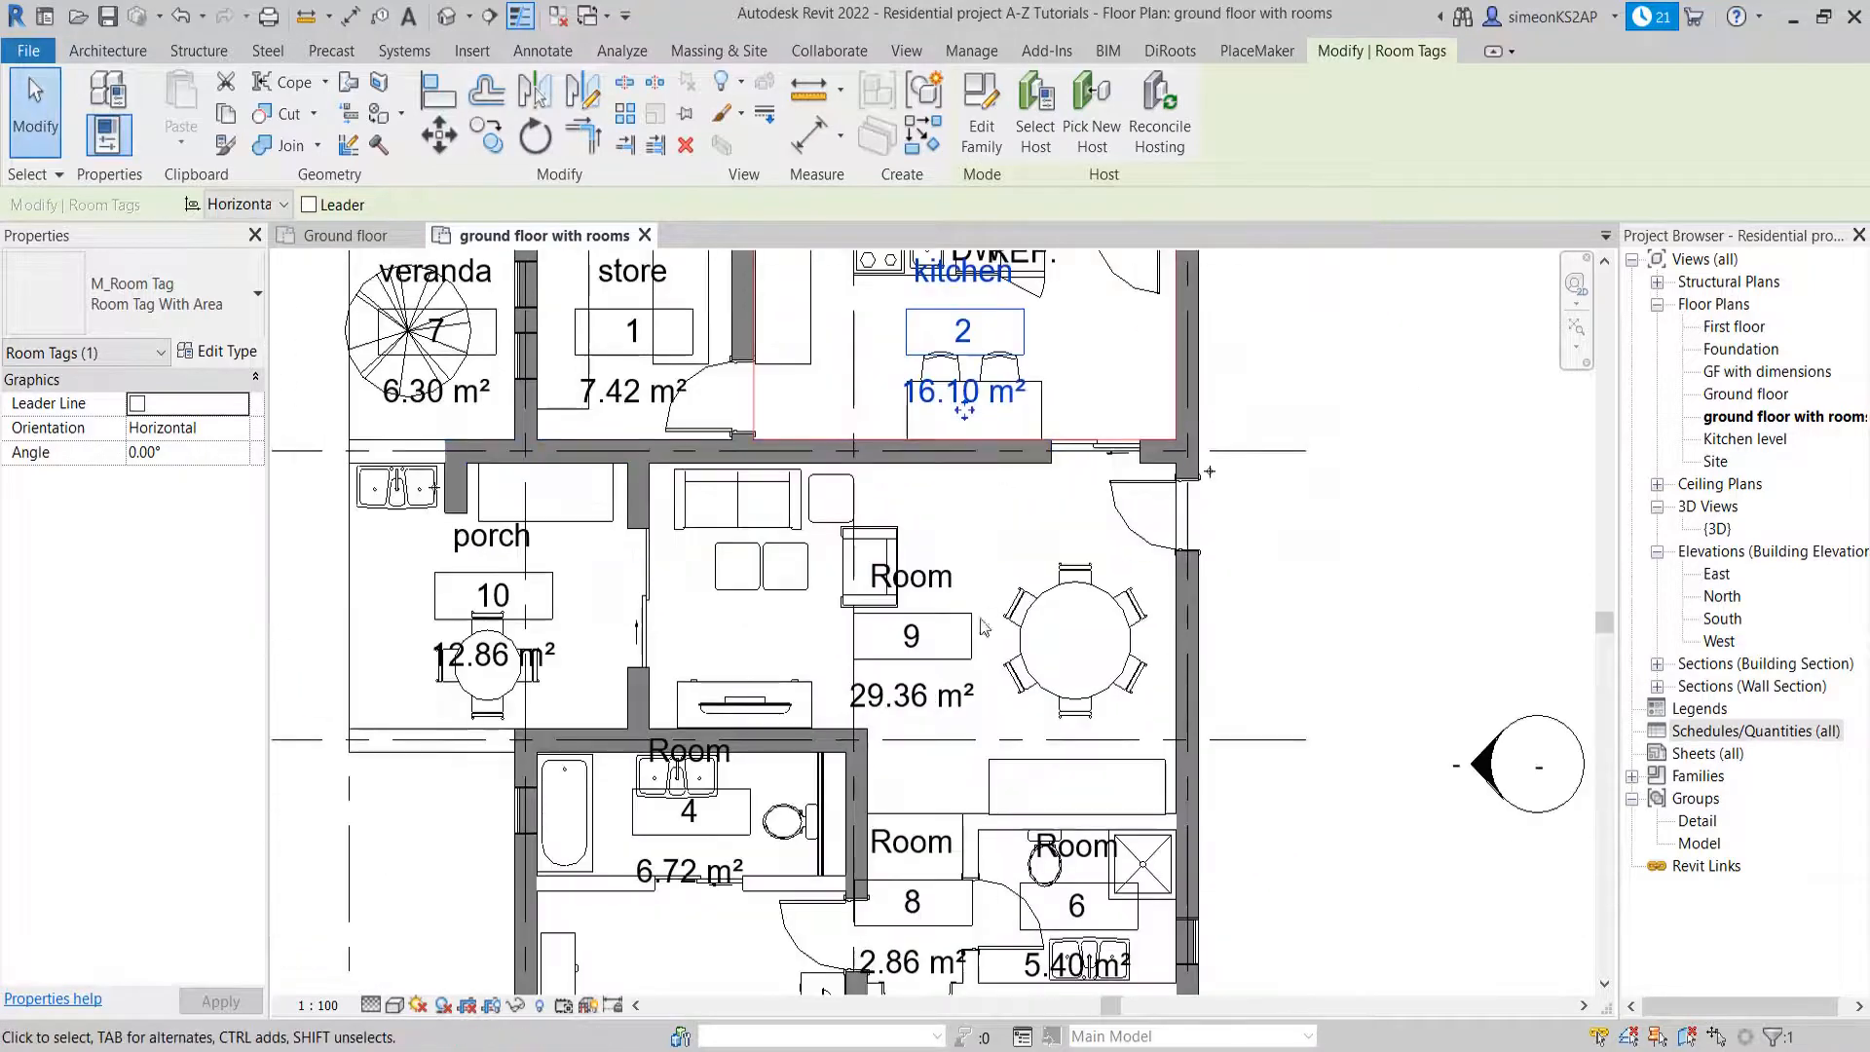
click(932, 592)
click(943, 578)
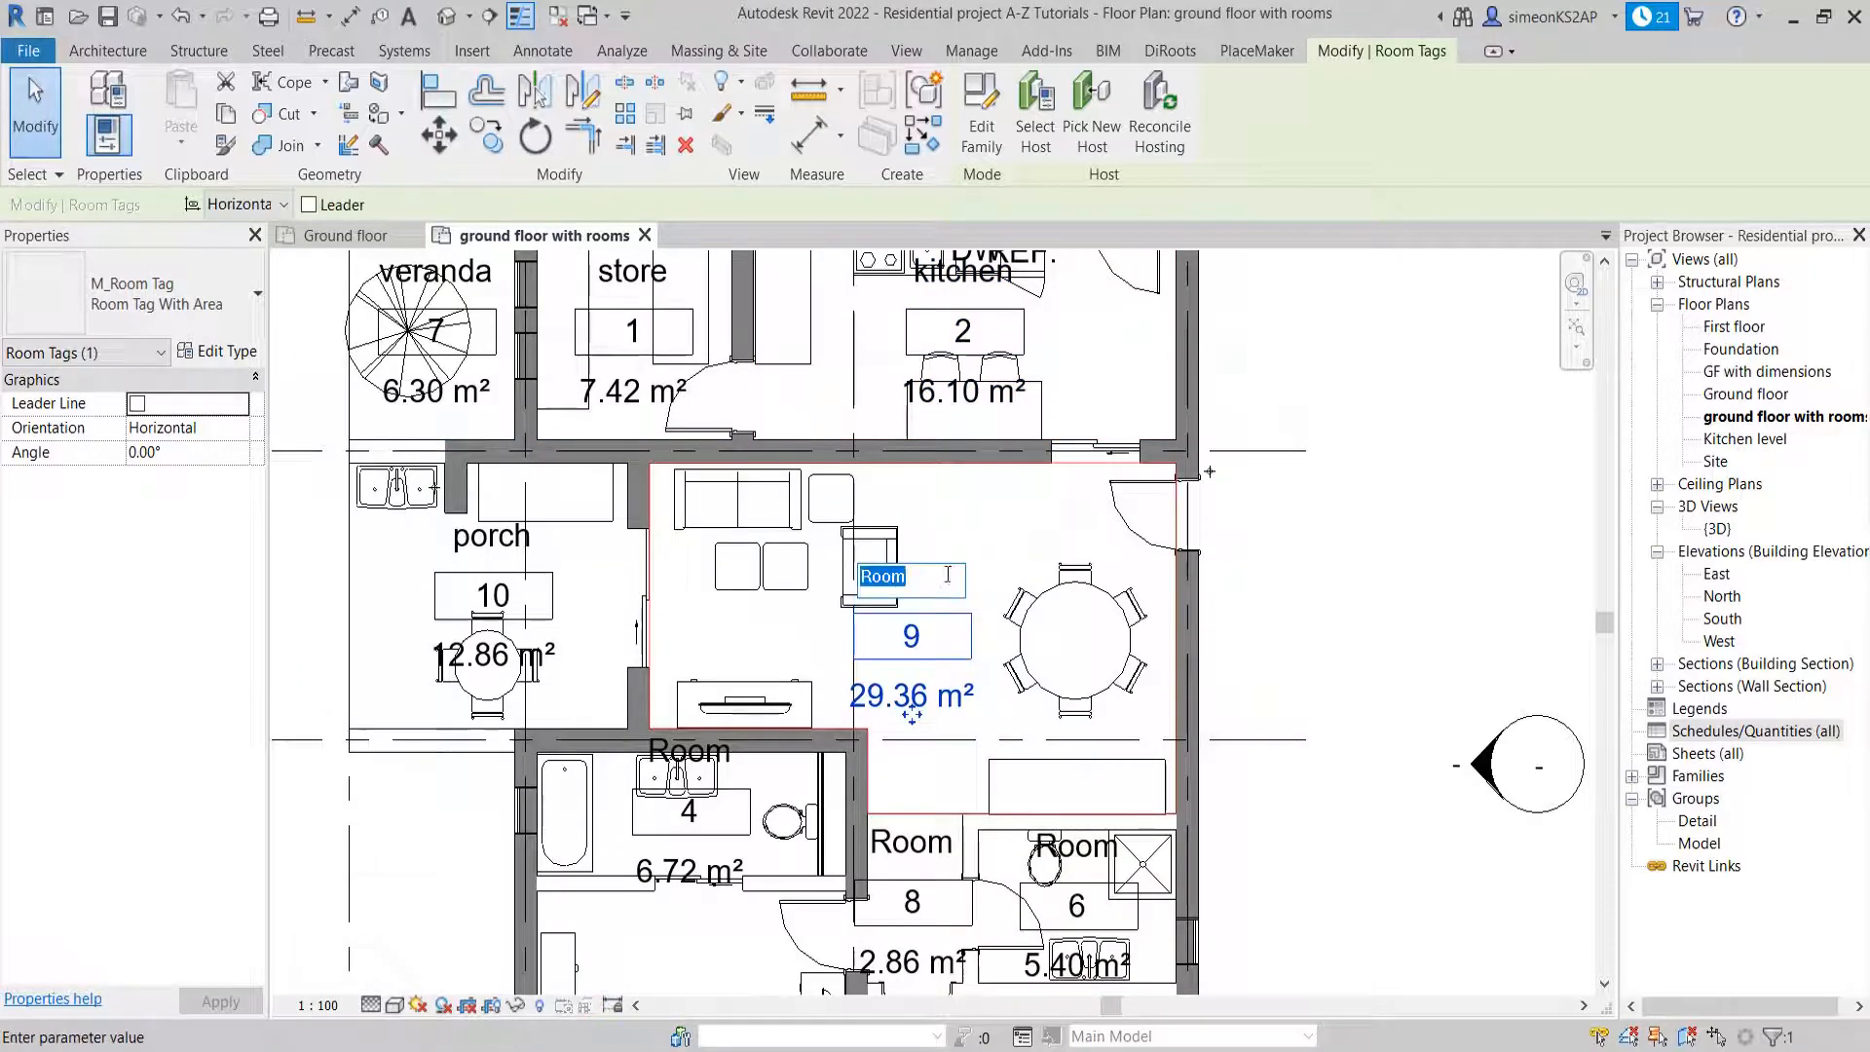
text(living +)
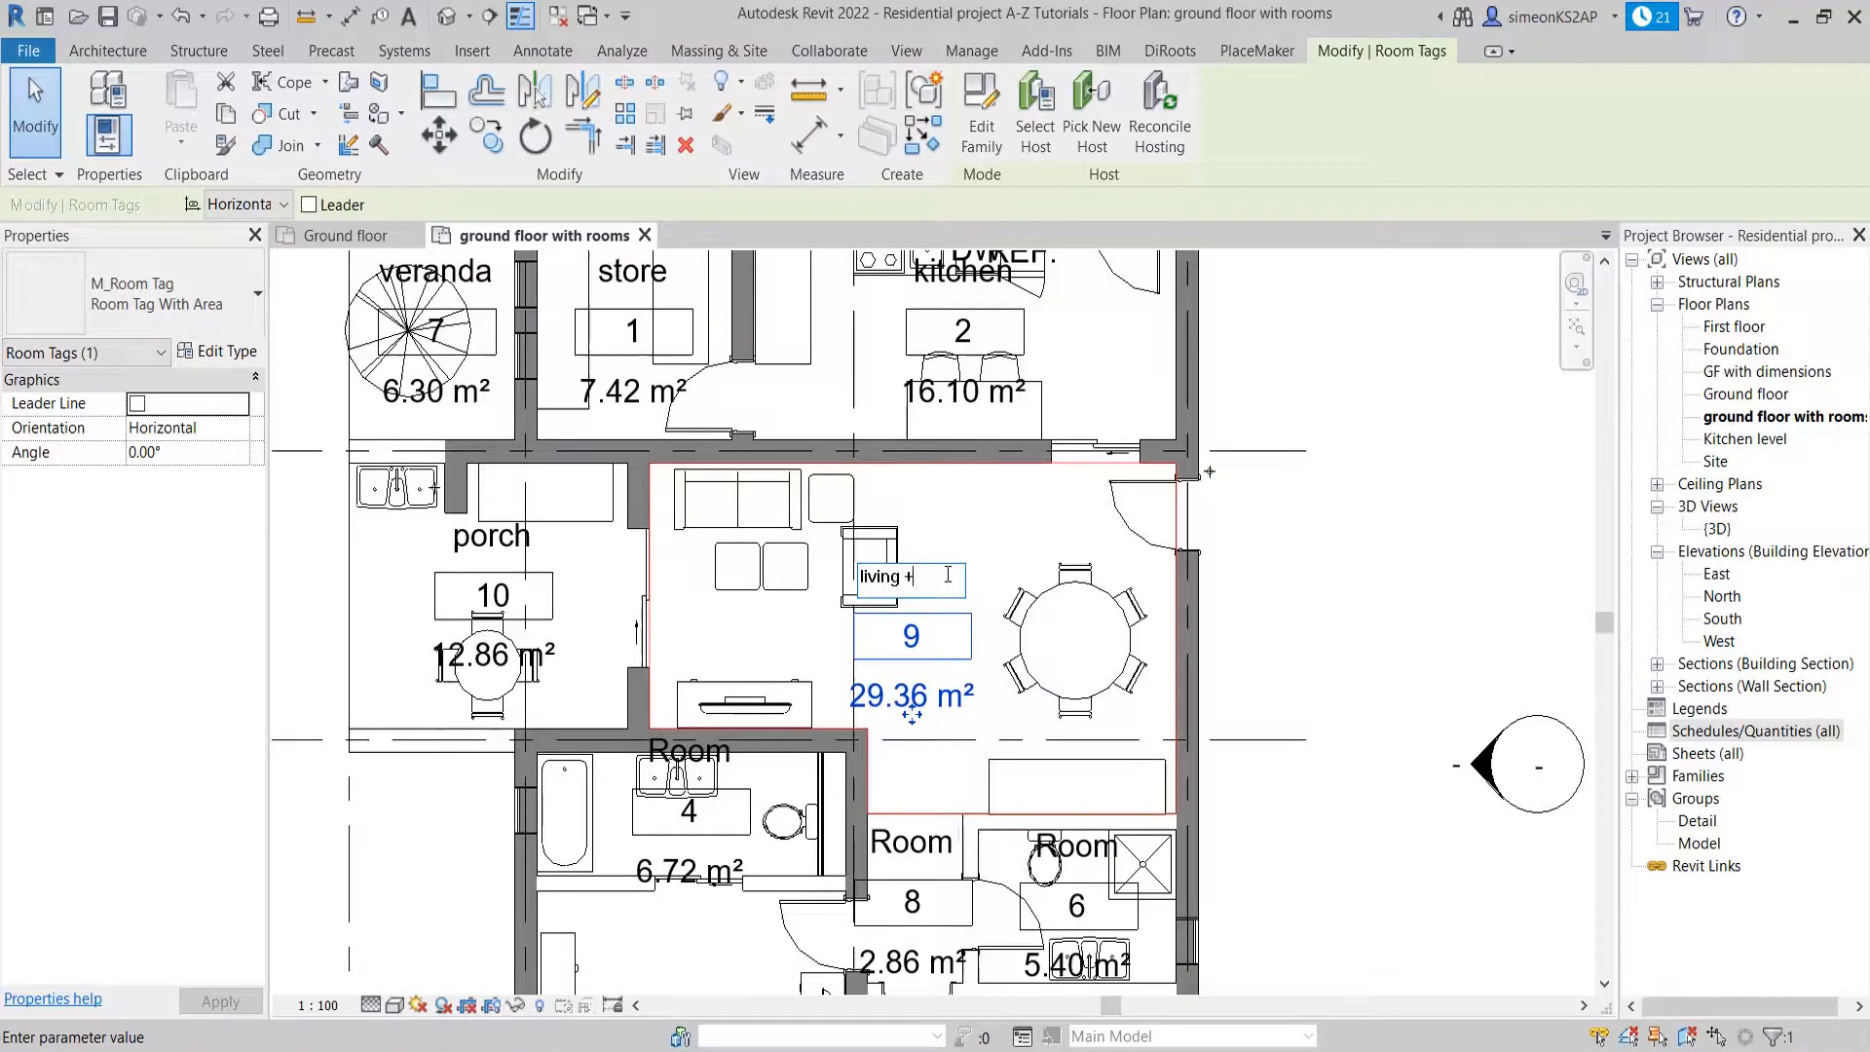
text(dinning)
click(1335, 564)
Rename the small passage room between the two bathrooms as corridor
scroll(947, 584, down, 3)
middle_drag(1057, 742, 894, 565)
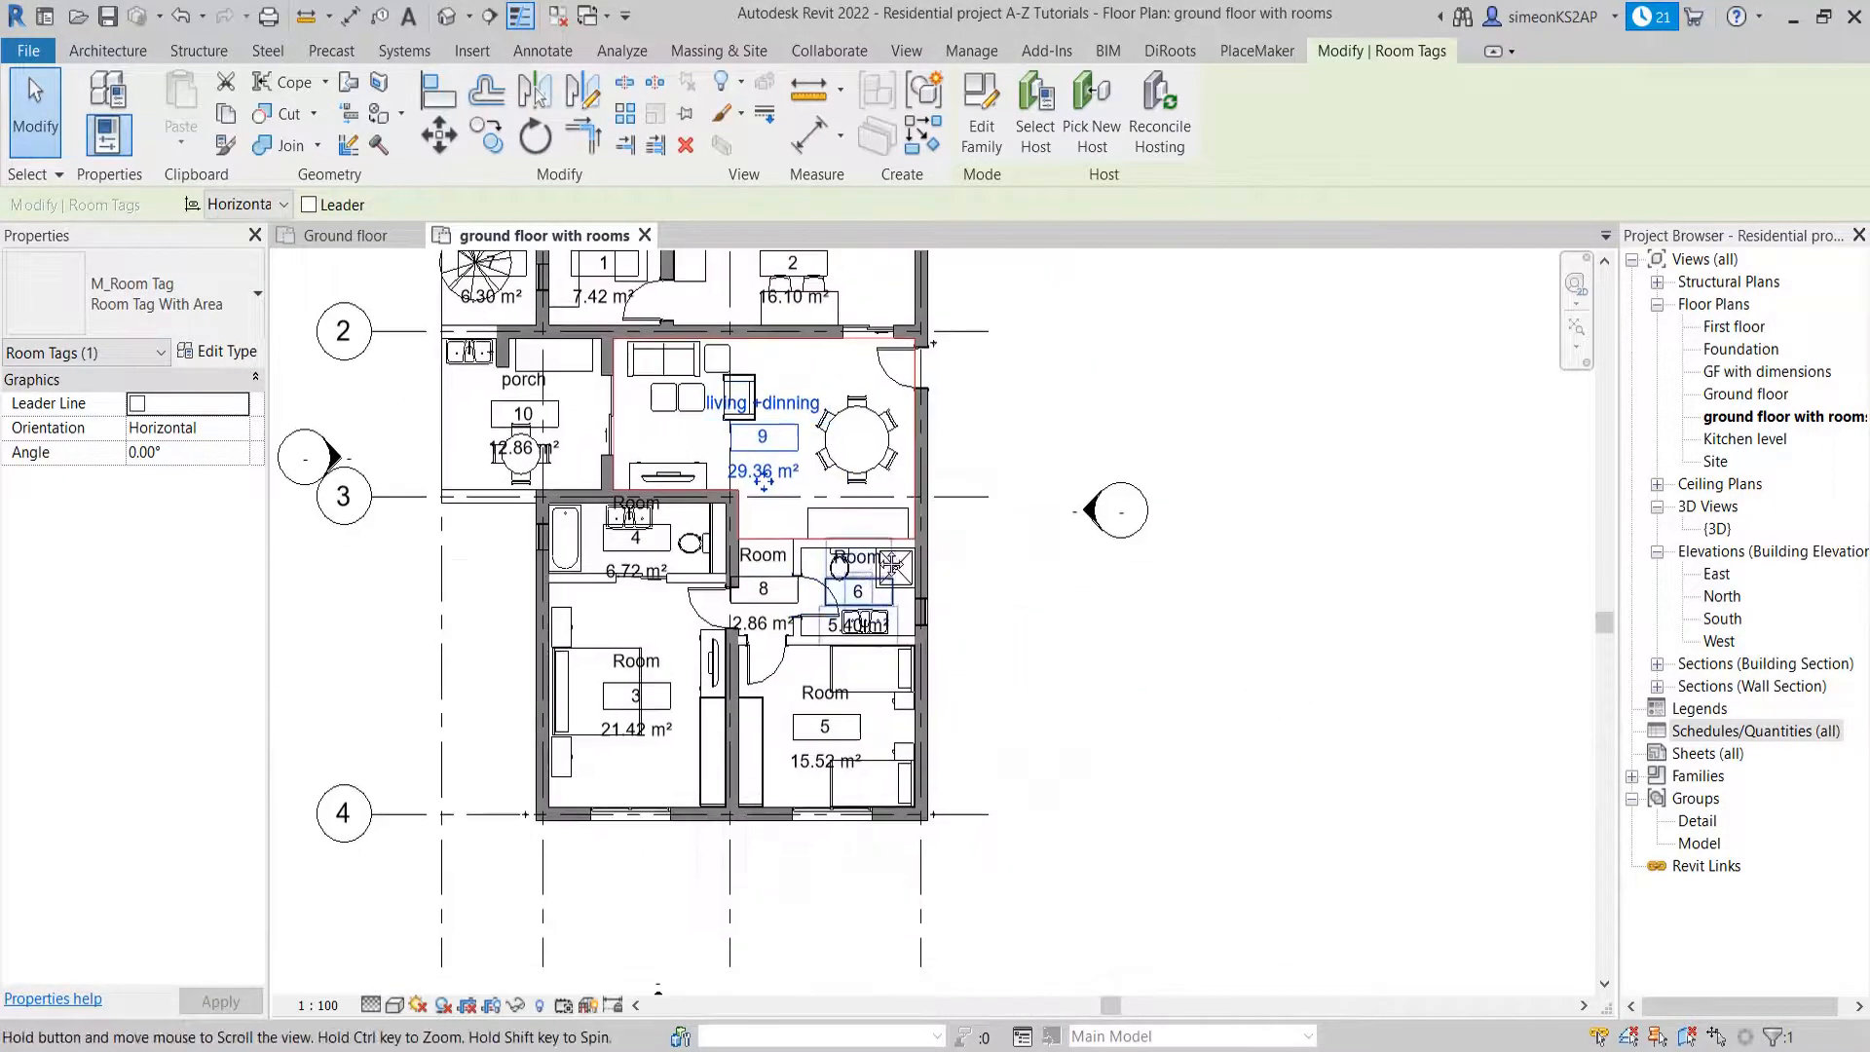
scroll(680, 627, up, 3)
click(838, 503)
click(838, 502)
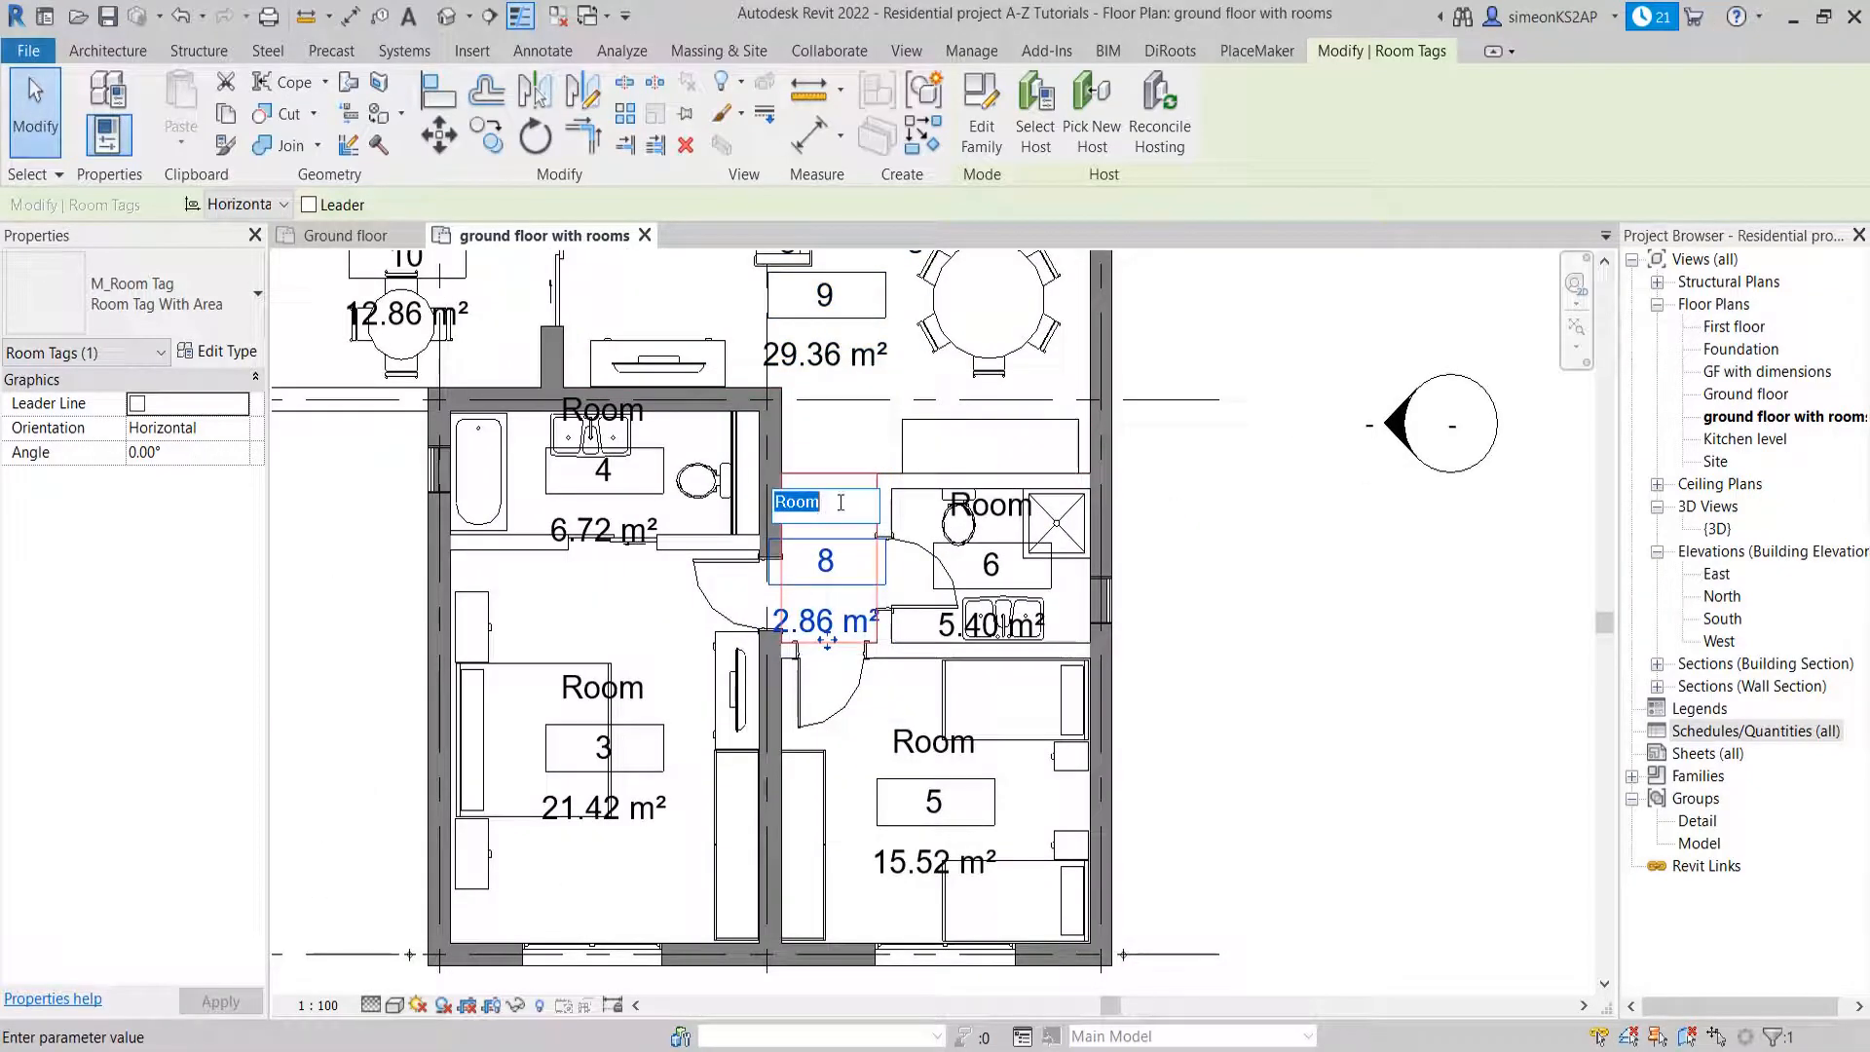
text(corridor)
click(1075, 550)
Rename the room with the shower beside the corridor as bath
middle_drag(1076, 550, 896, 551)
click(817, 510)
click(817, 511)
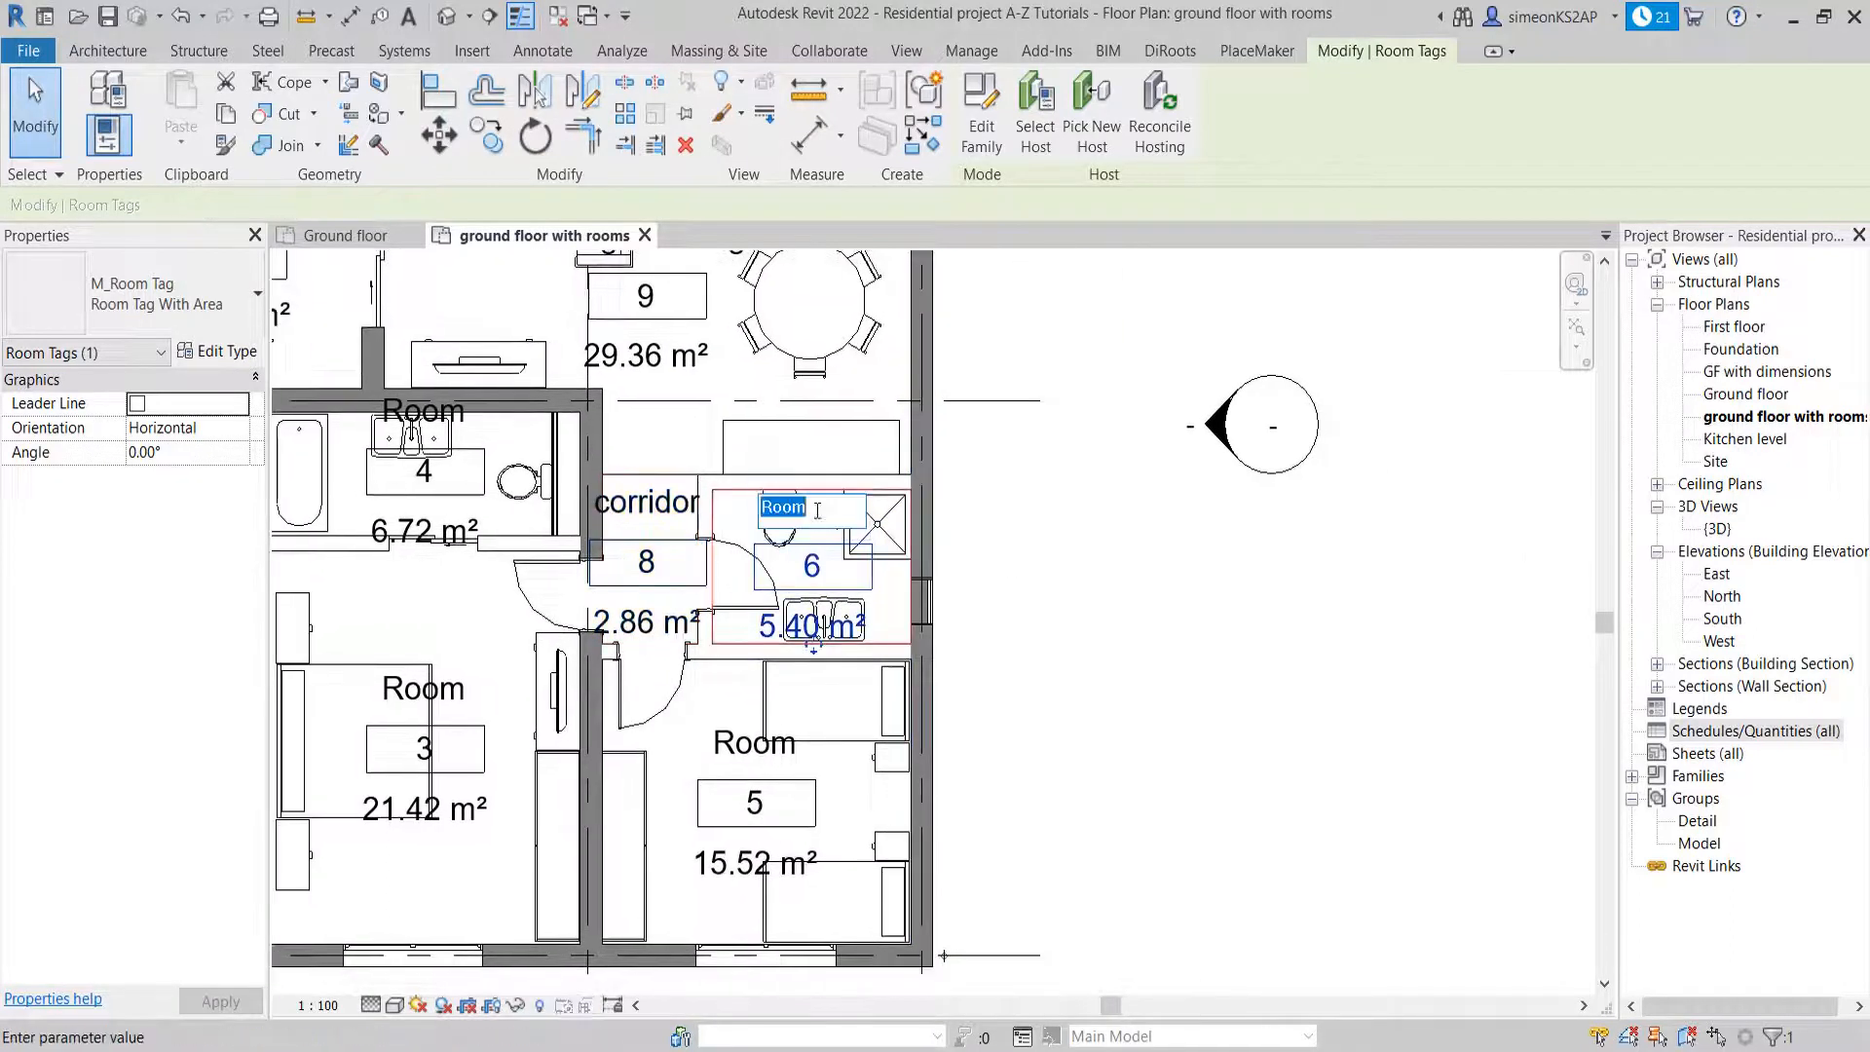
text(ba)
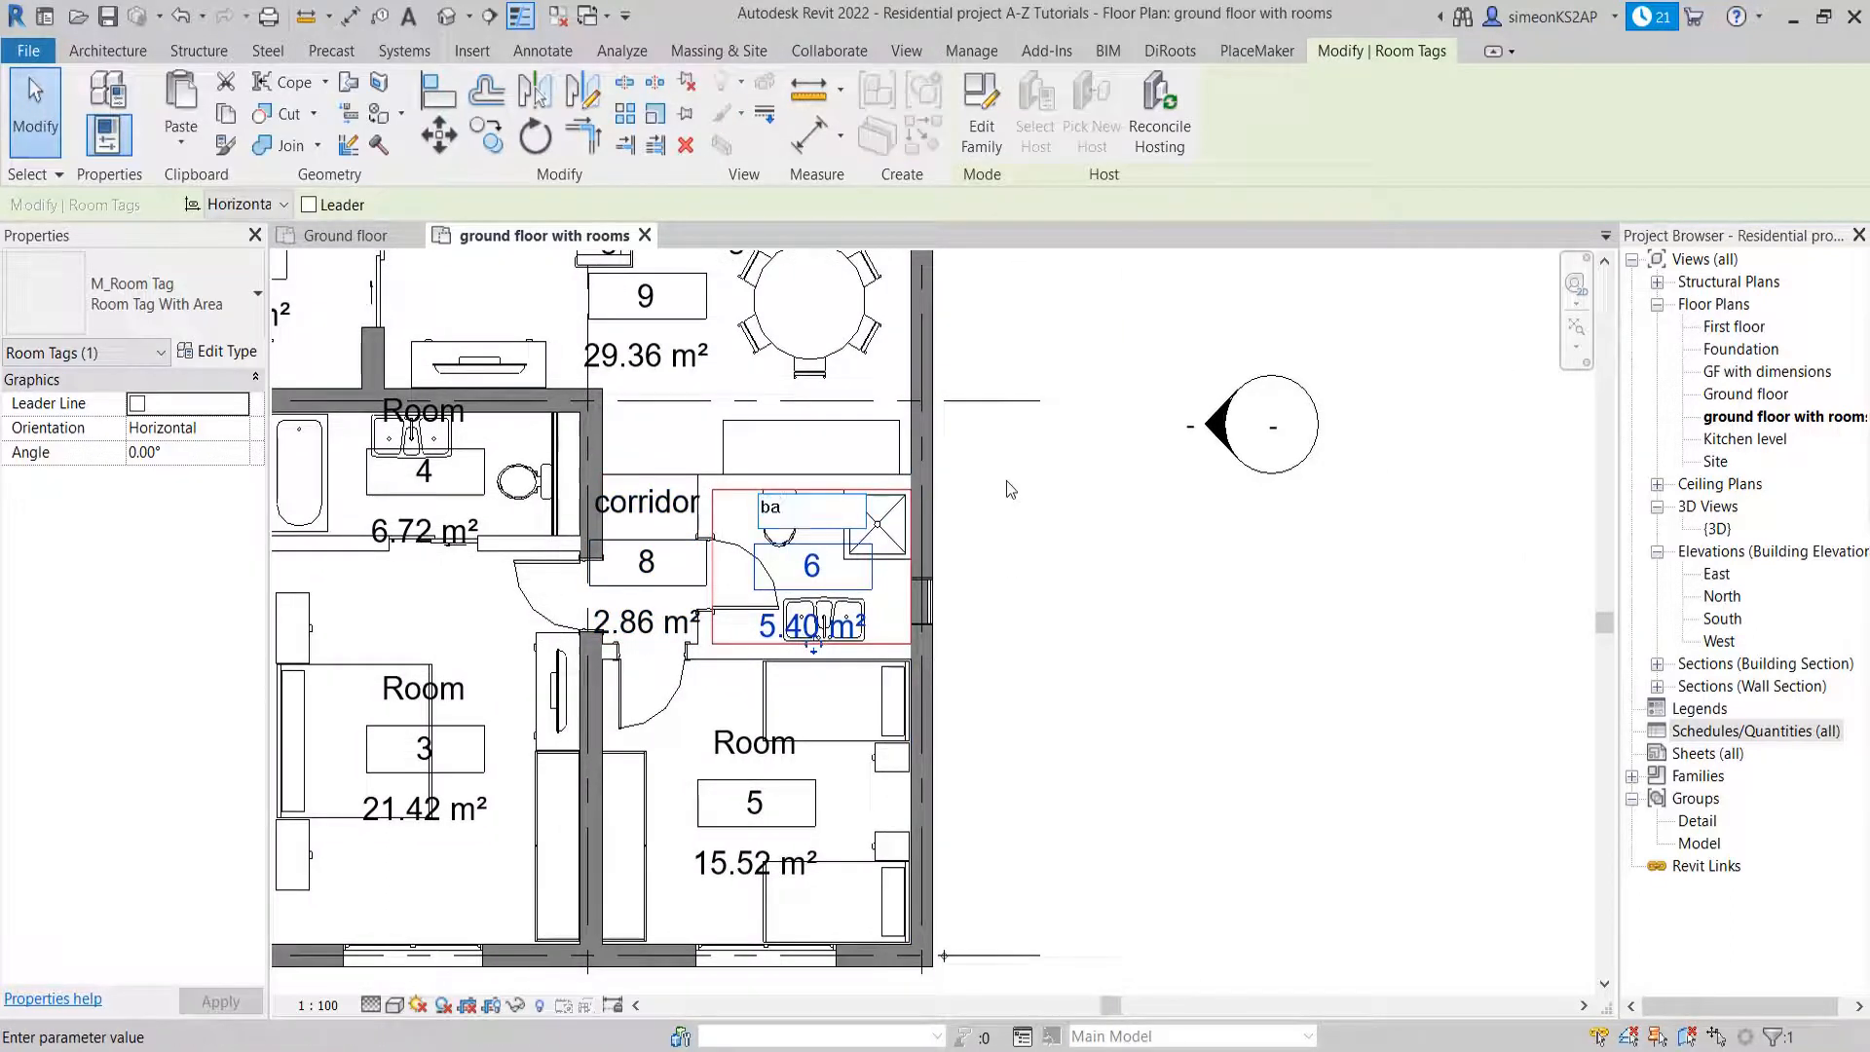
text(th)
click(1088, 581)
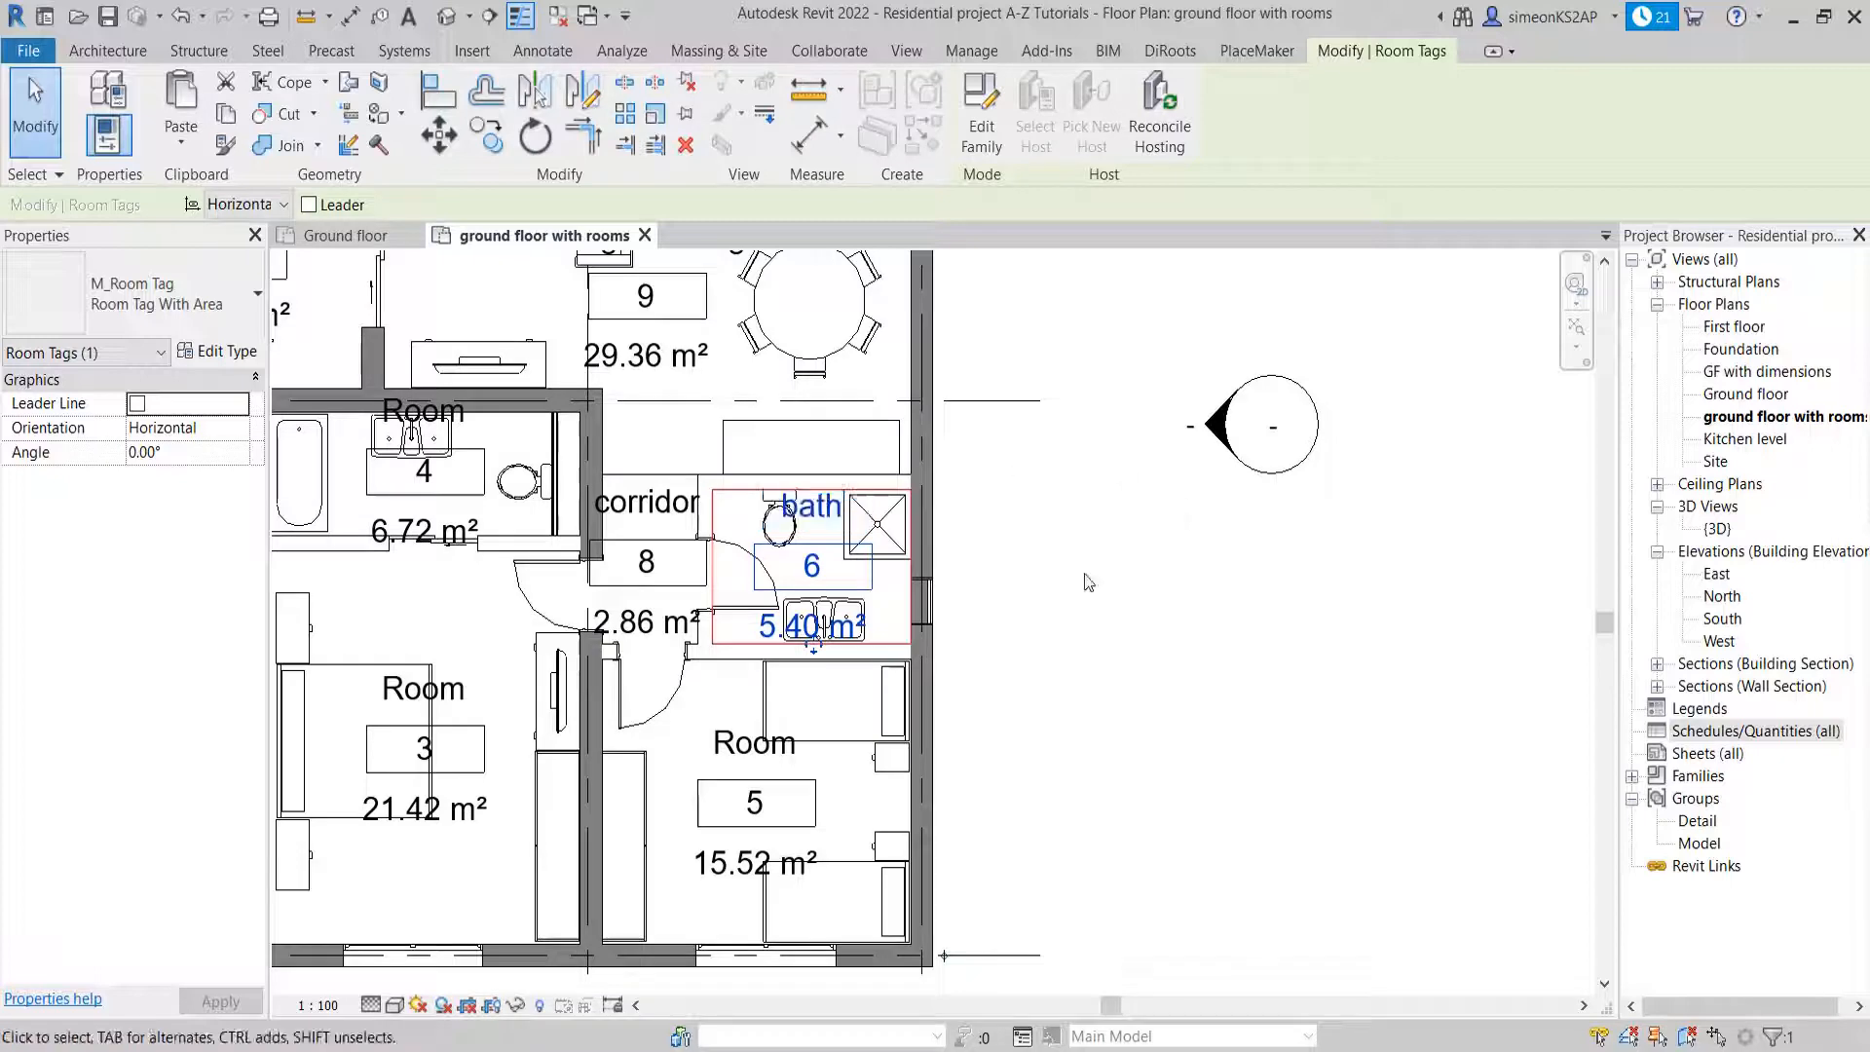
Rename the two-bed room below the bath as kids room
scroll(925, 719, down, 3)
middle_drag(810, 779, 803, 658)
scroll(800, 658, up, 3)
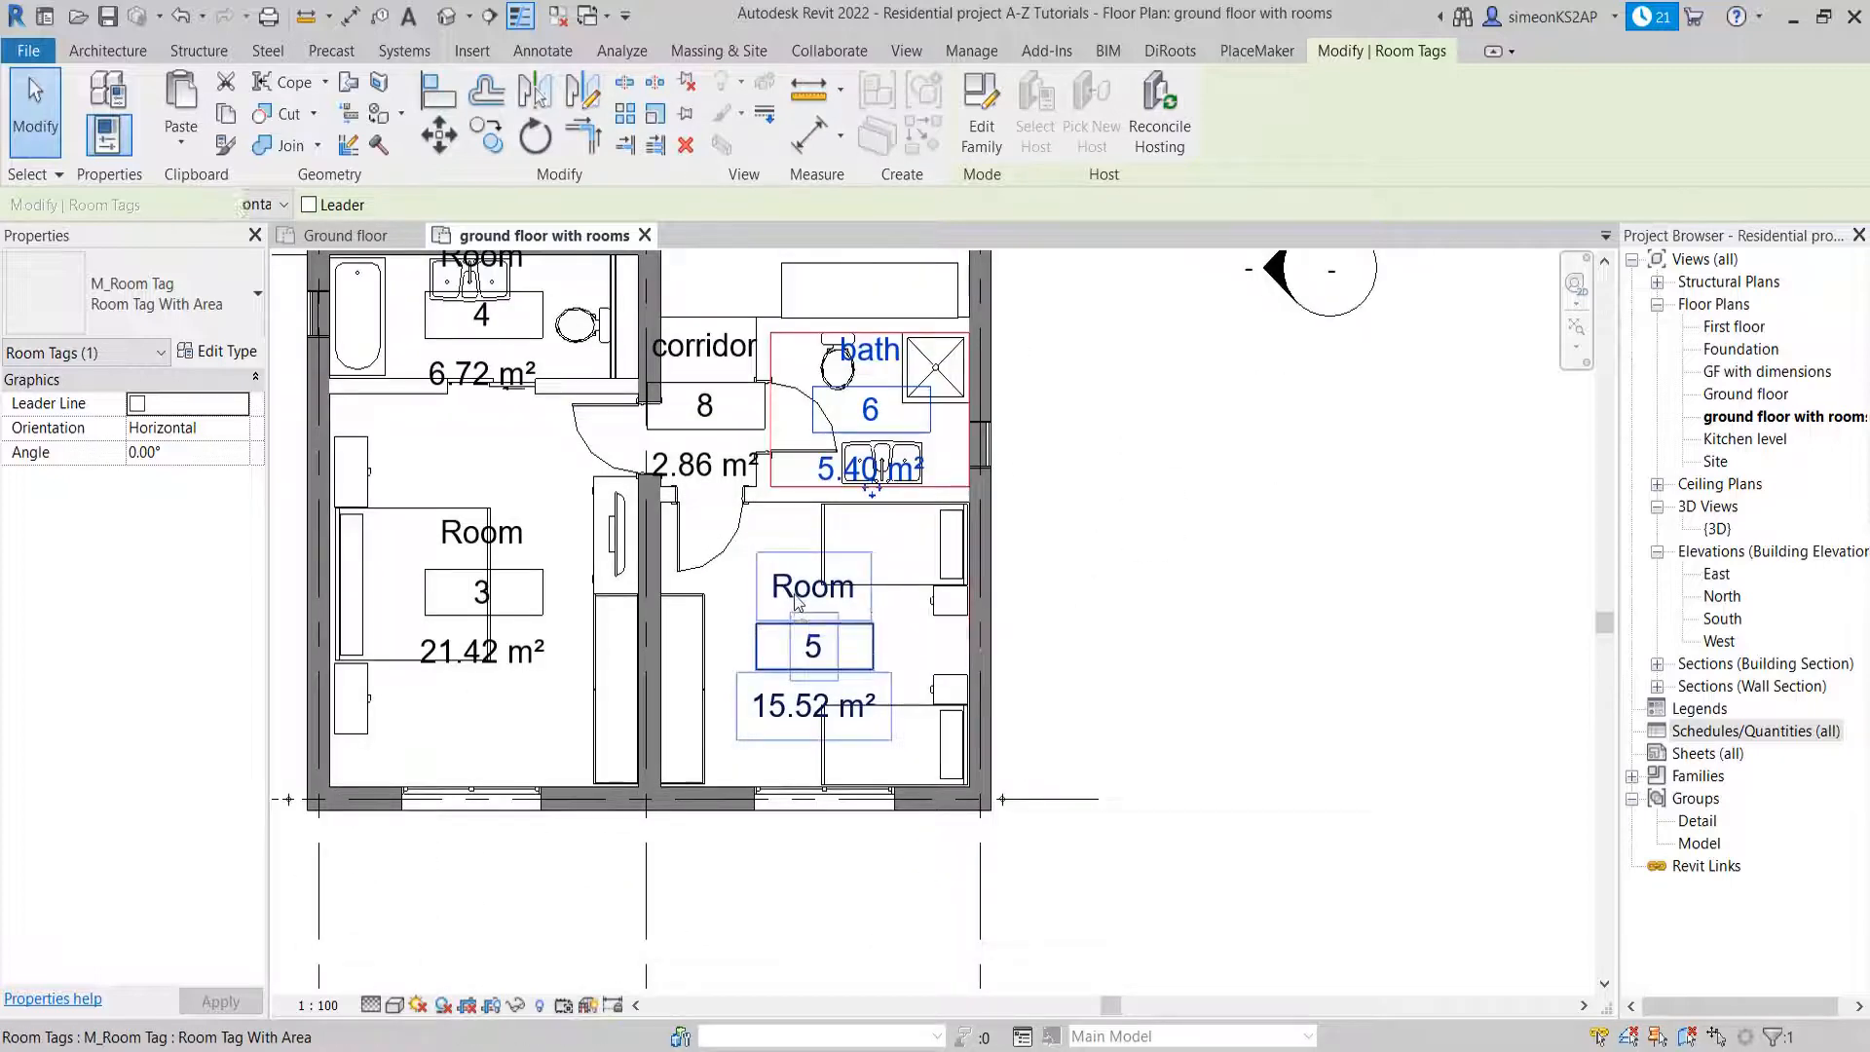
double_click(799, 589)
text(kids r)
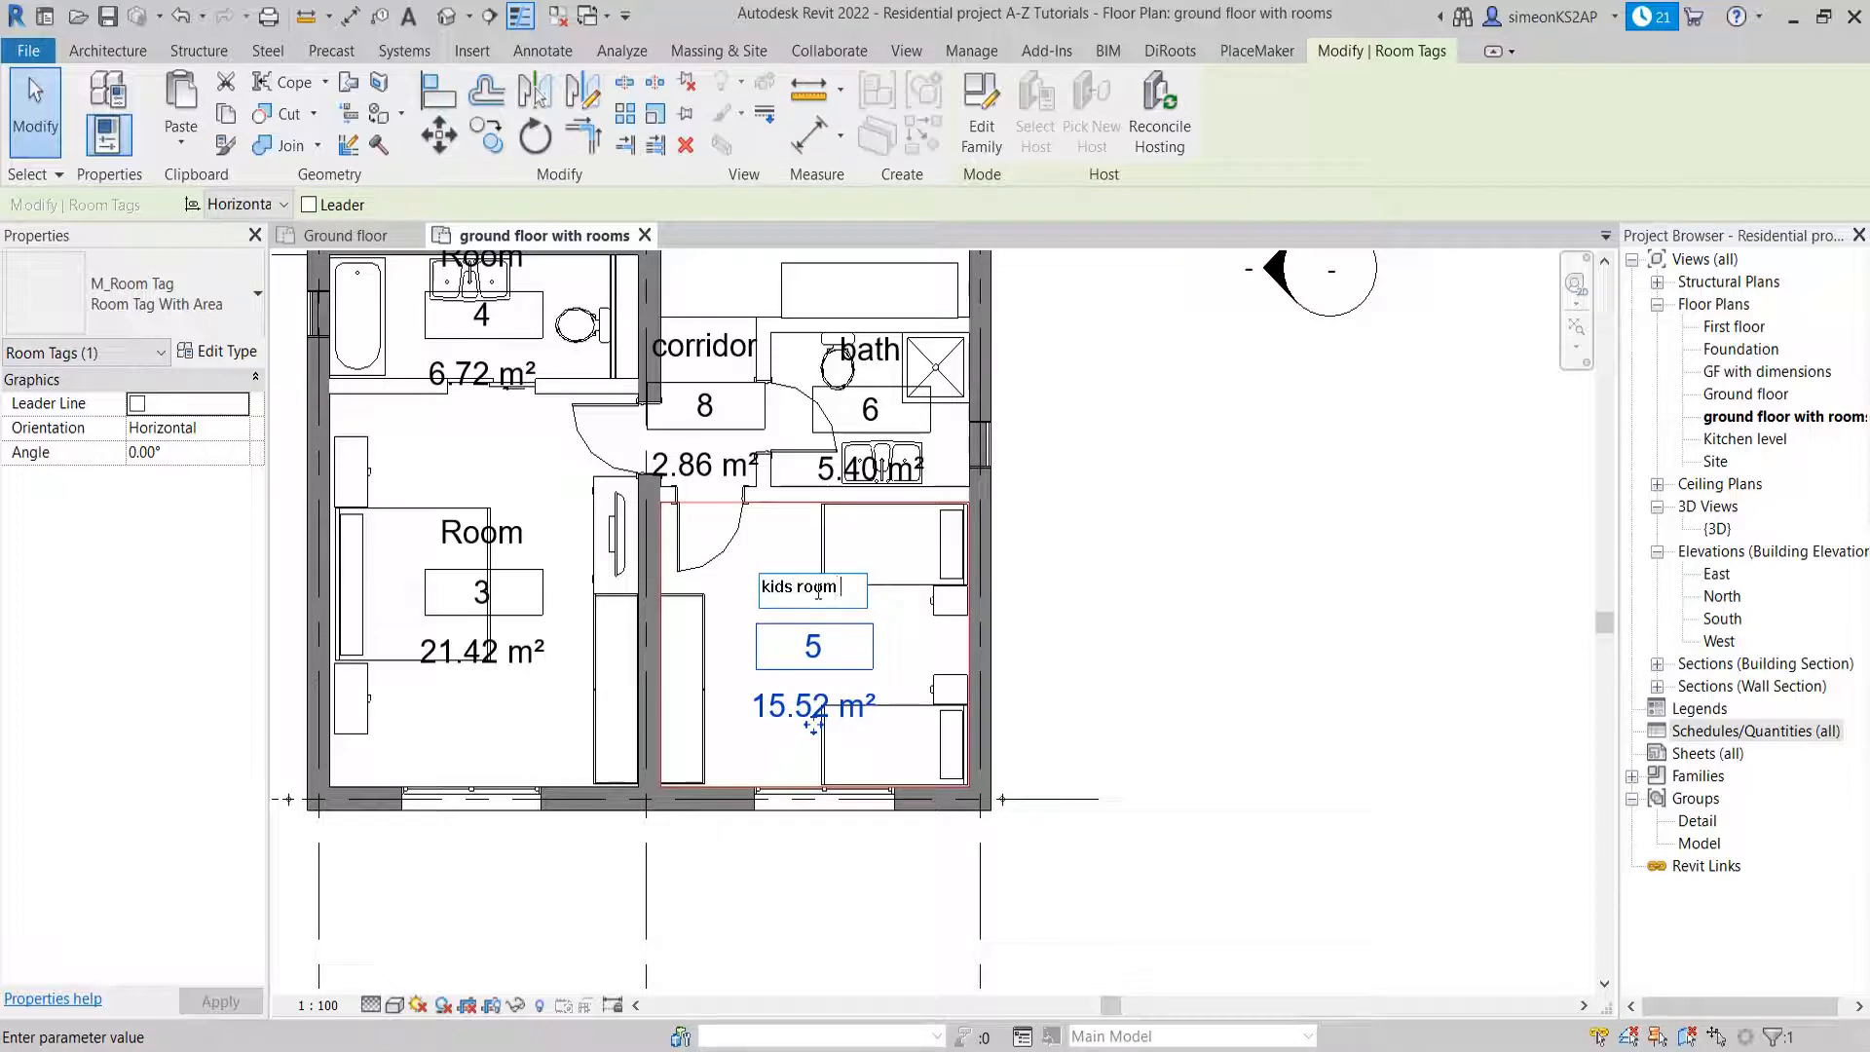
click(1091, 556)
Rename the large bedroom beside the kids room as M.bedroom
scroll(840, 688, down, 3)
middle_drag(635, 582, 790, 604)
scroll(793, 602, up, 3)
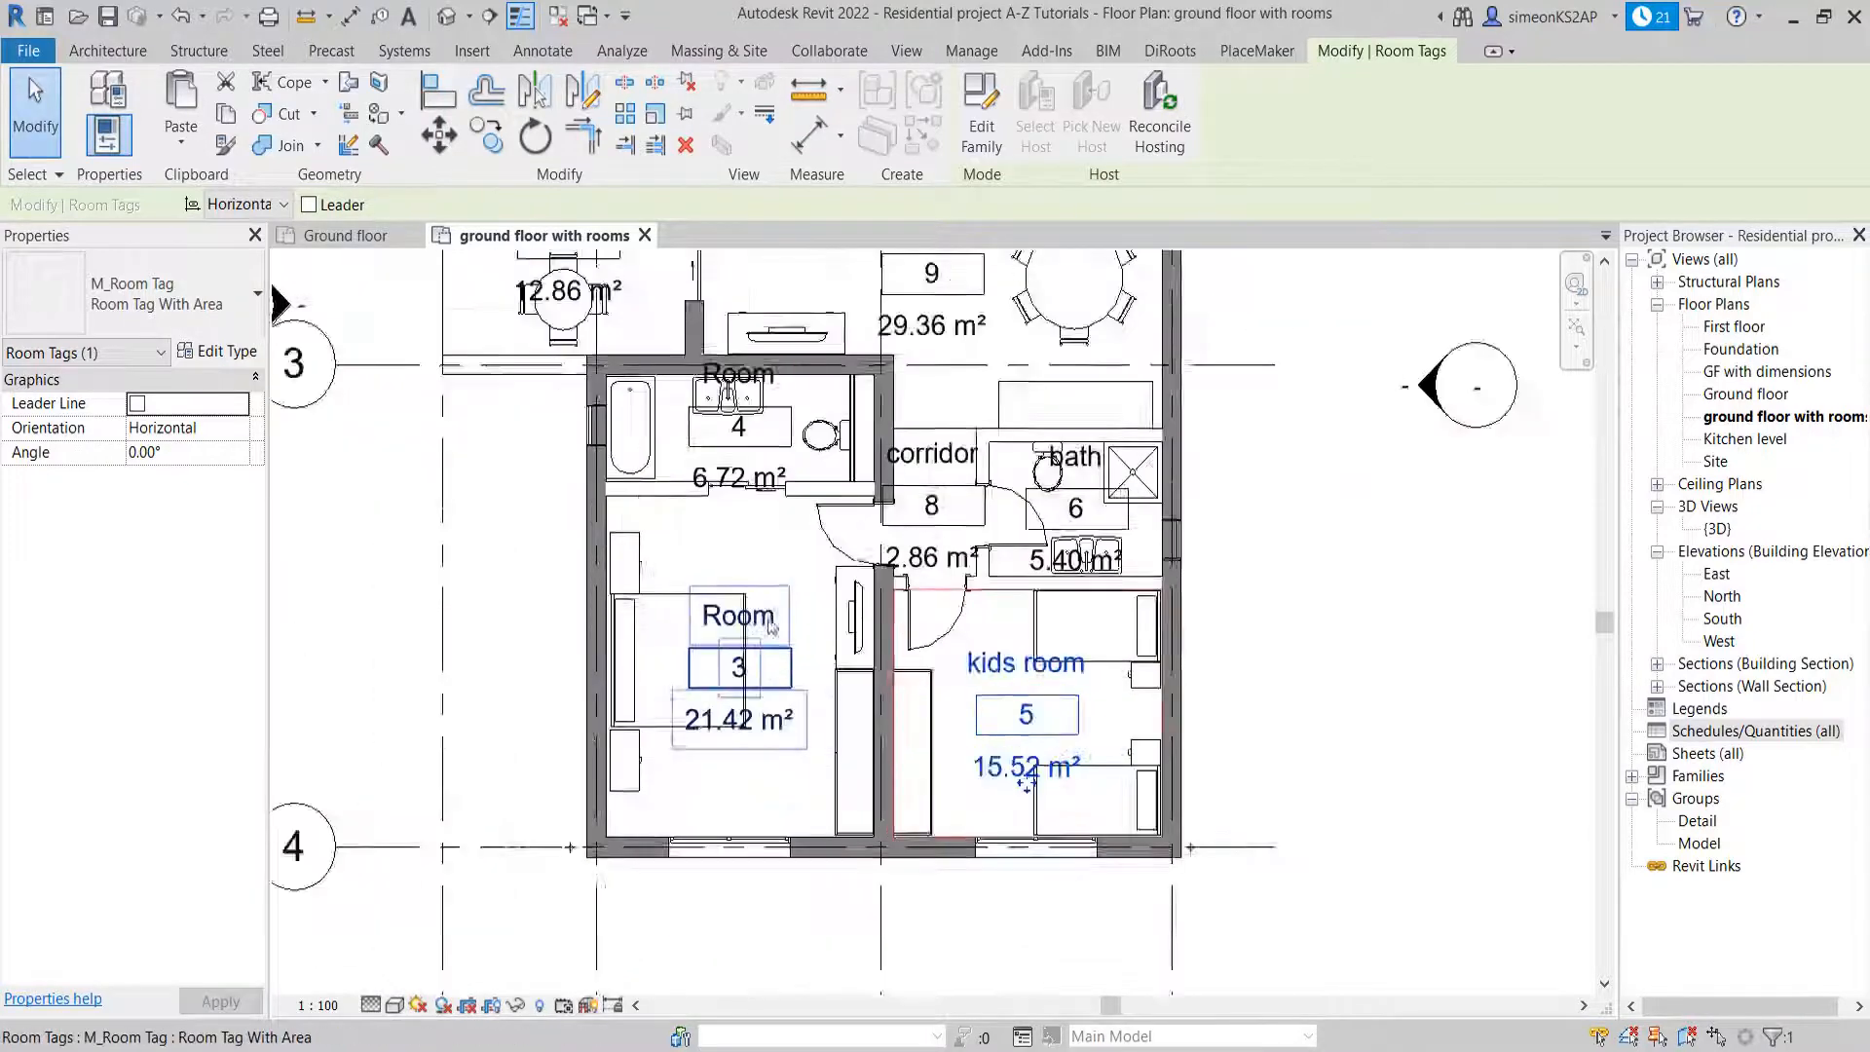
double_click(776, 616)
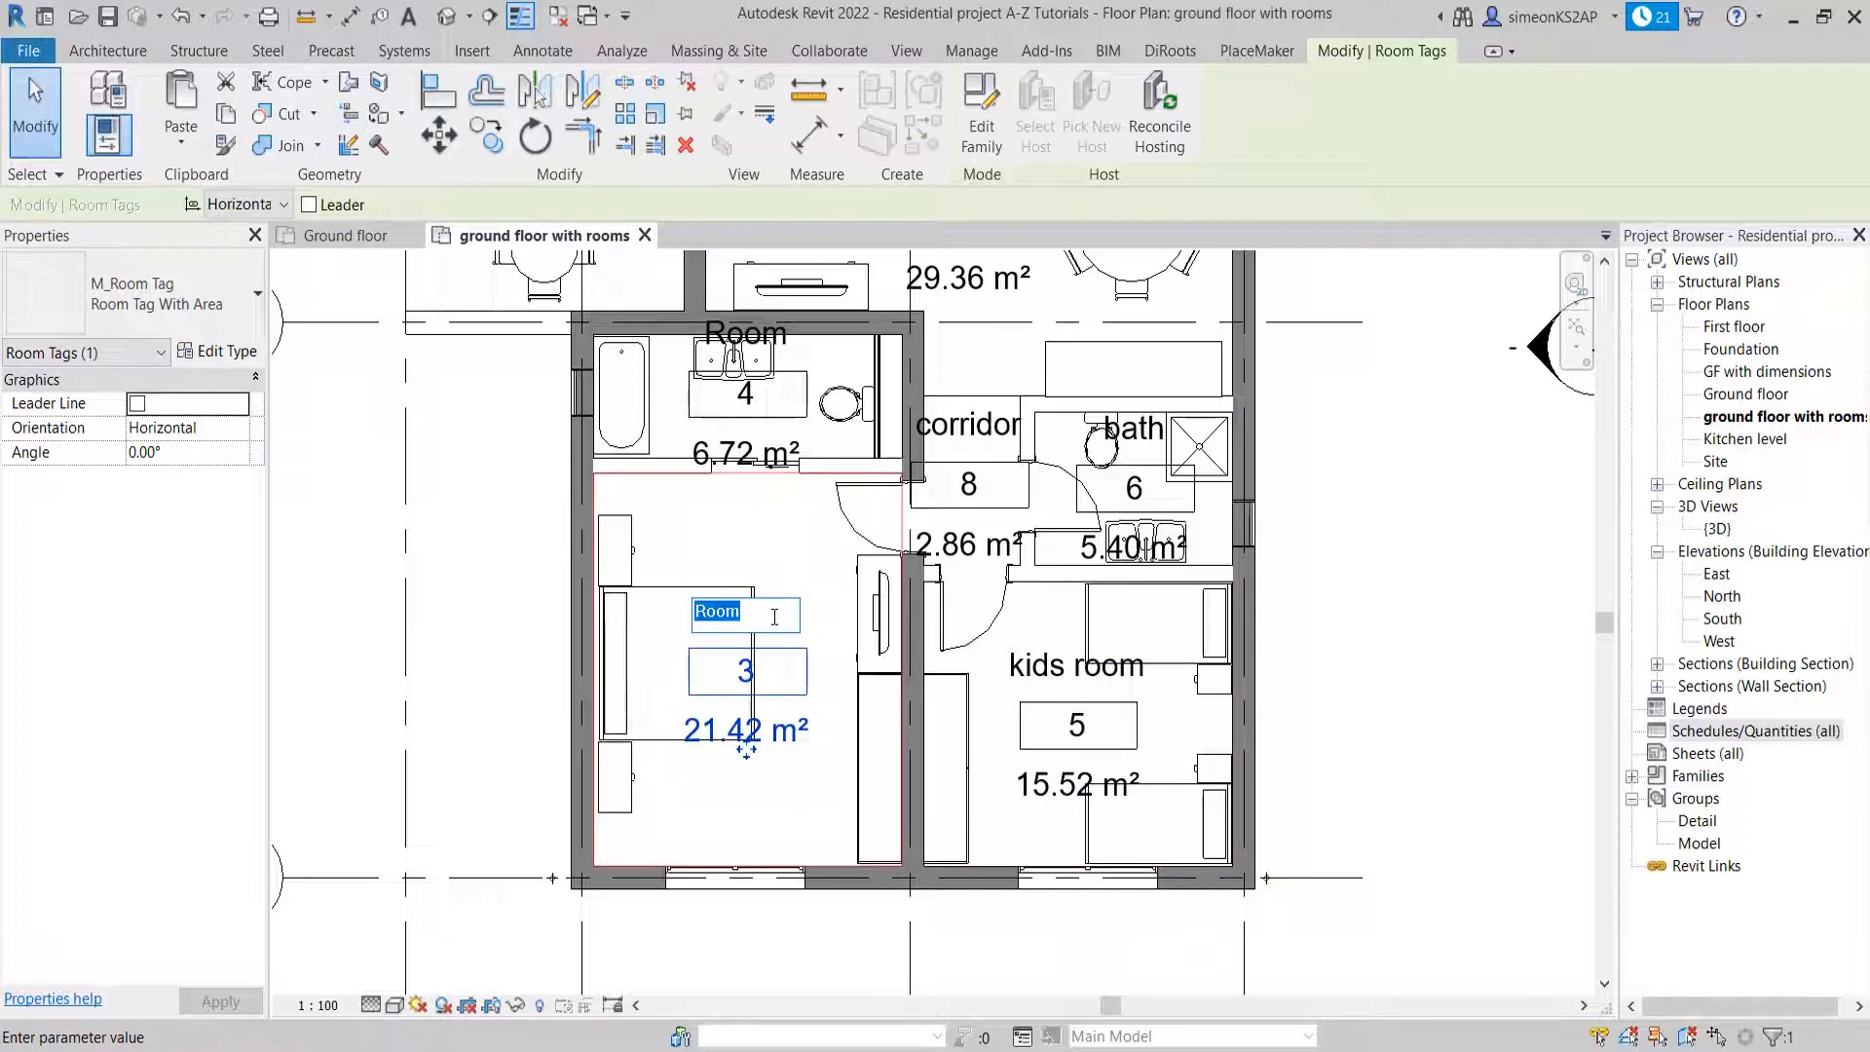
text(M.bedr)
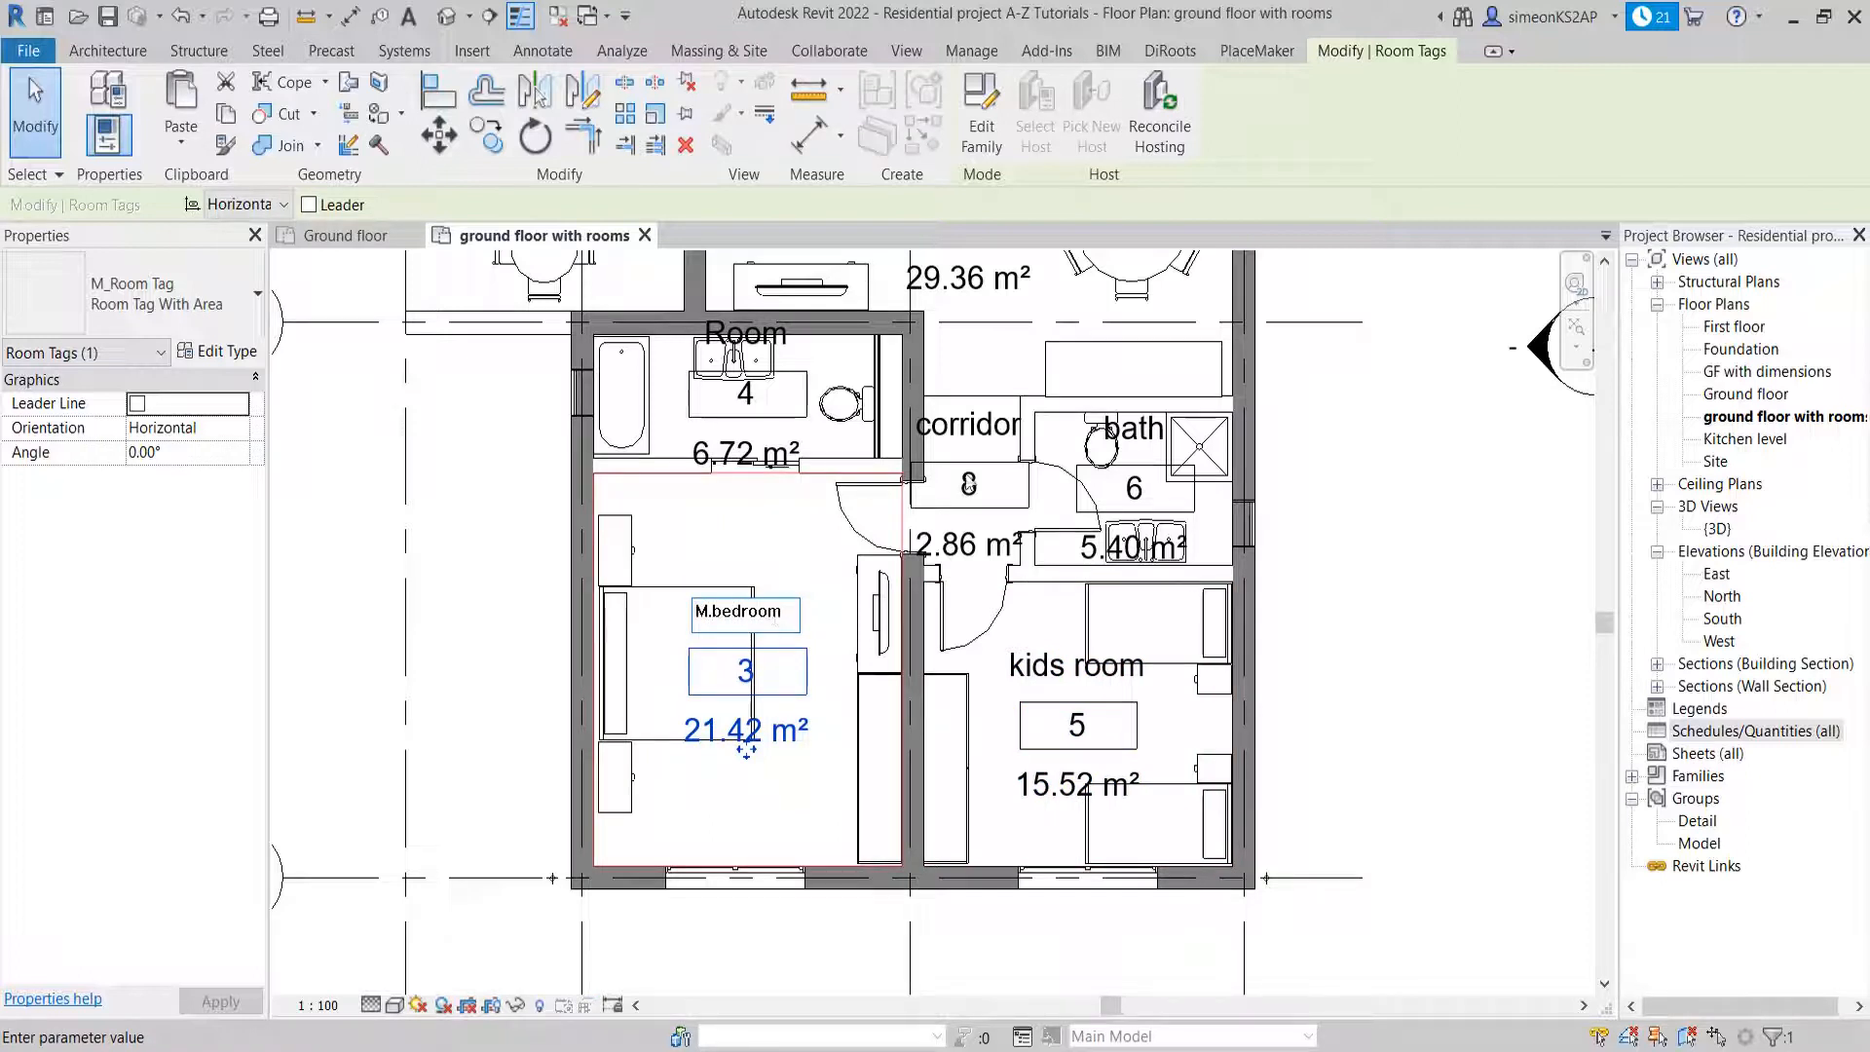
click(1336, 522)
Rename the room with the bathtub above the M.bedroom as M.bath
scroll(770, 484, down, 1)
middle_drag(769, 484, 723, 665)
scroll(709, 562, up, 2)
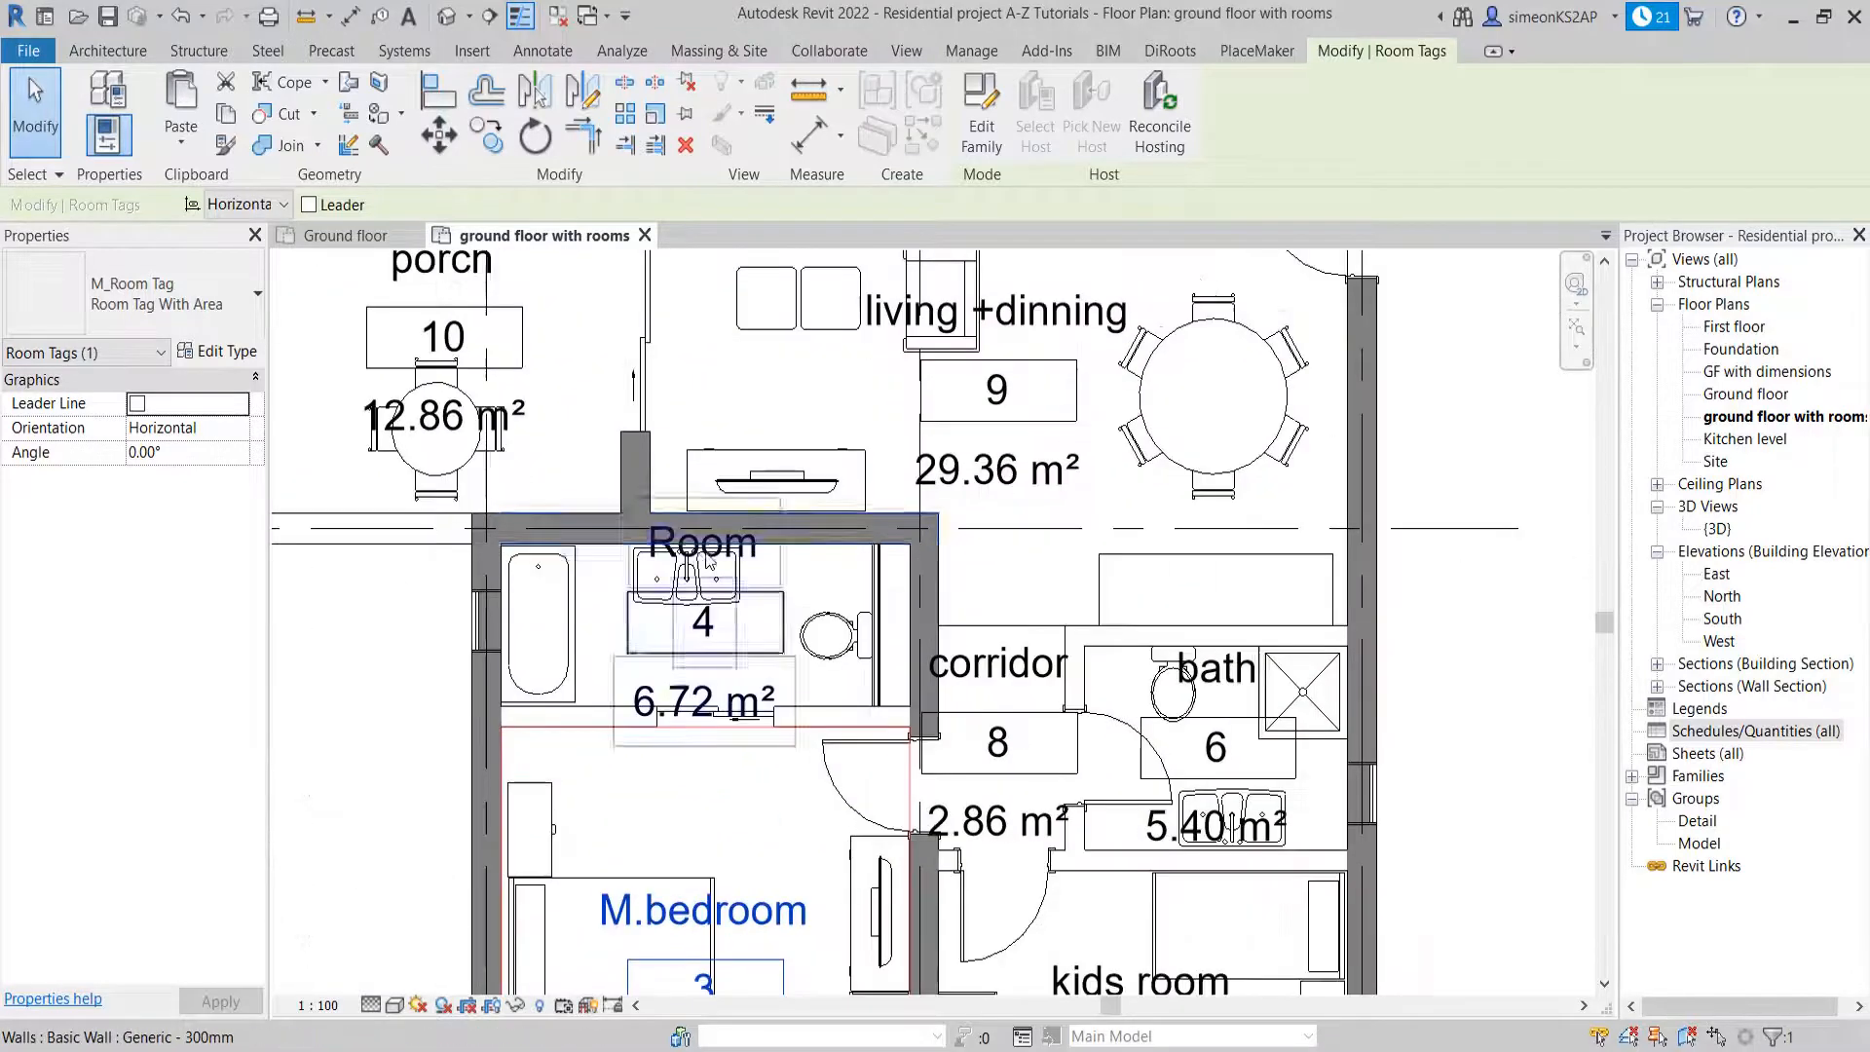
click(742, 628)
click(720, 545)
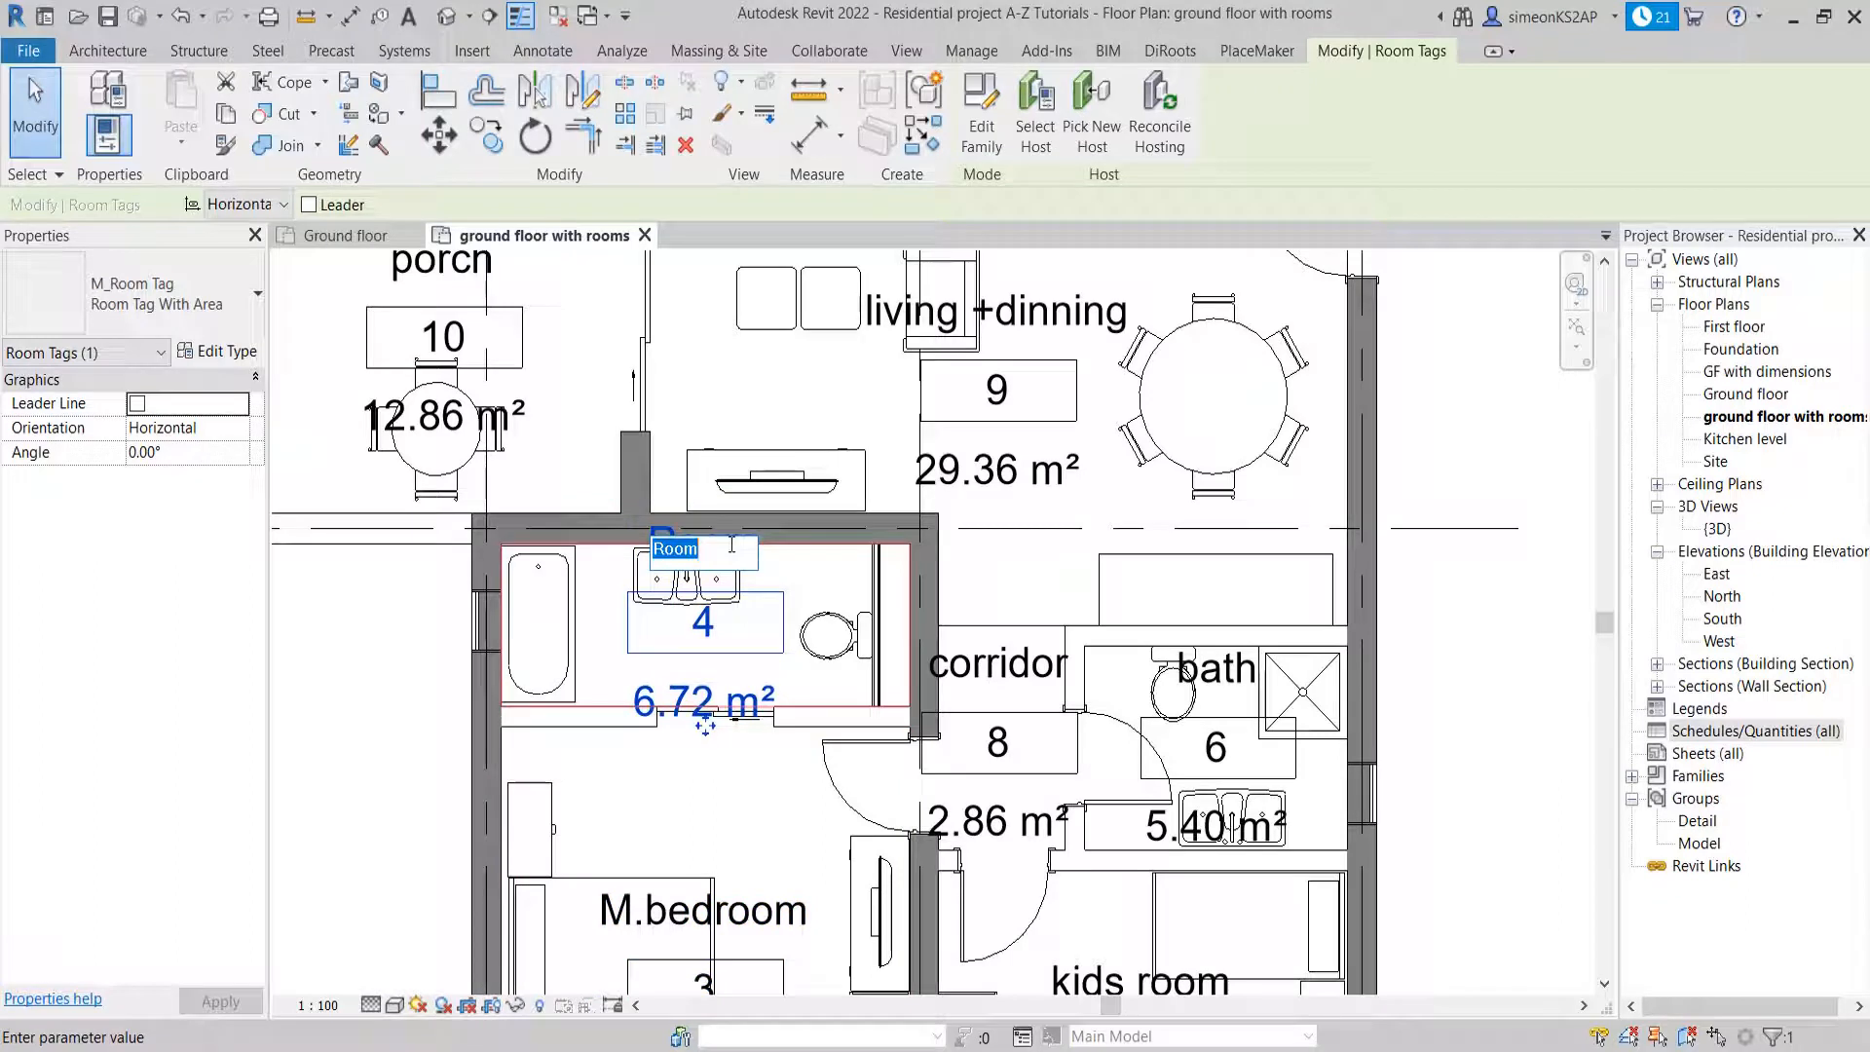
text(M.BATH)
key(BackSpace)
key(BackSpace)
key(BackSpace)
text(bath)
key(Return)
scroll(868, 599, down, 5)
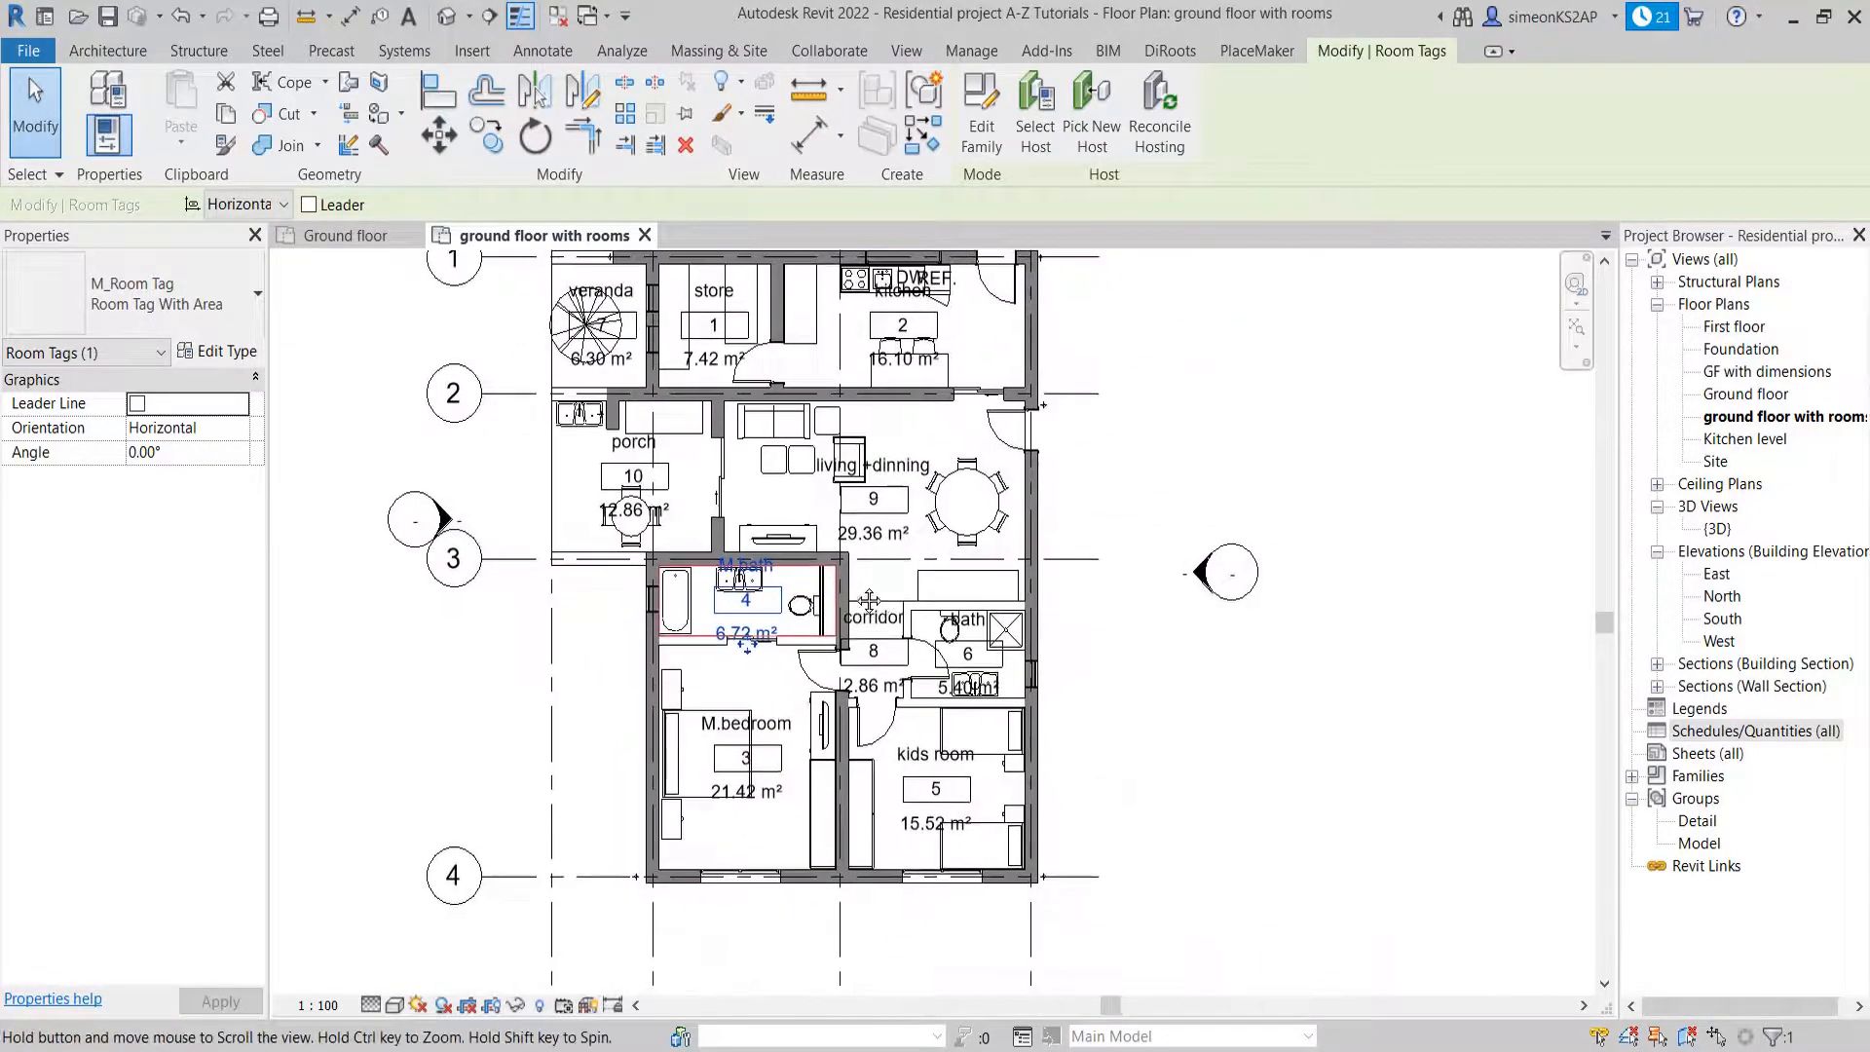
Examine the names and area tags of all rooms across the ground floor plan, from the veranda to the bedrooms
middle_drag(868, 599, 923, 685)
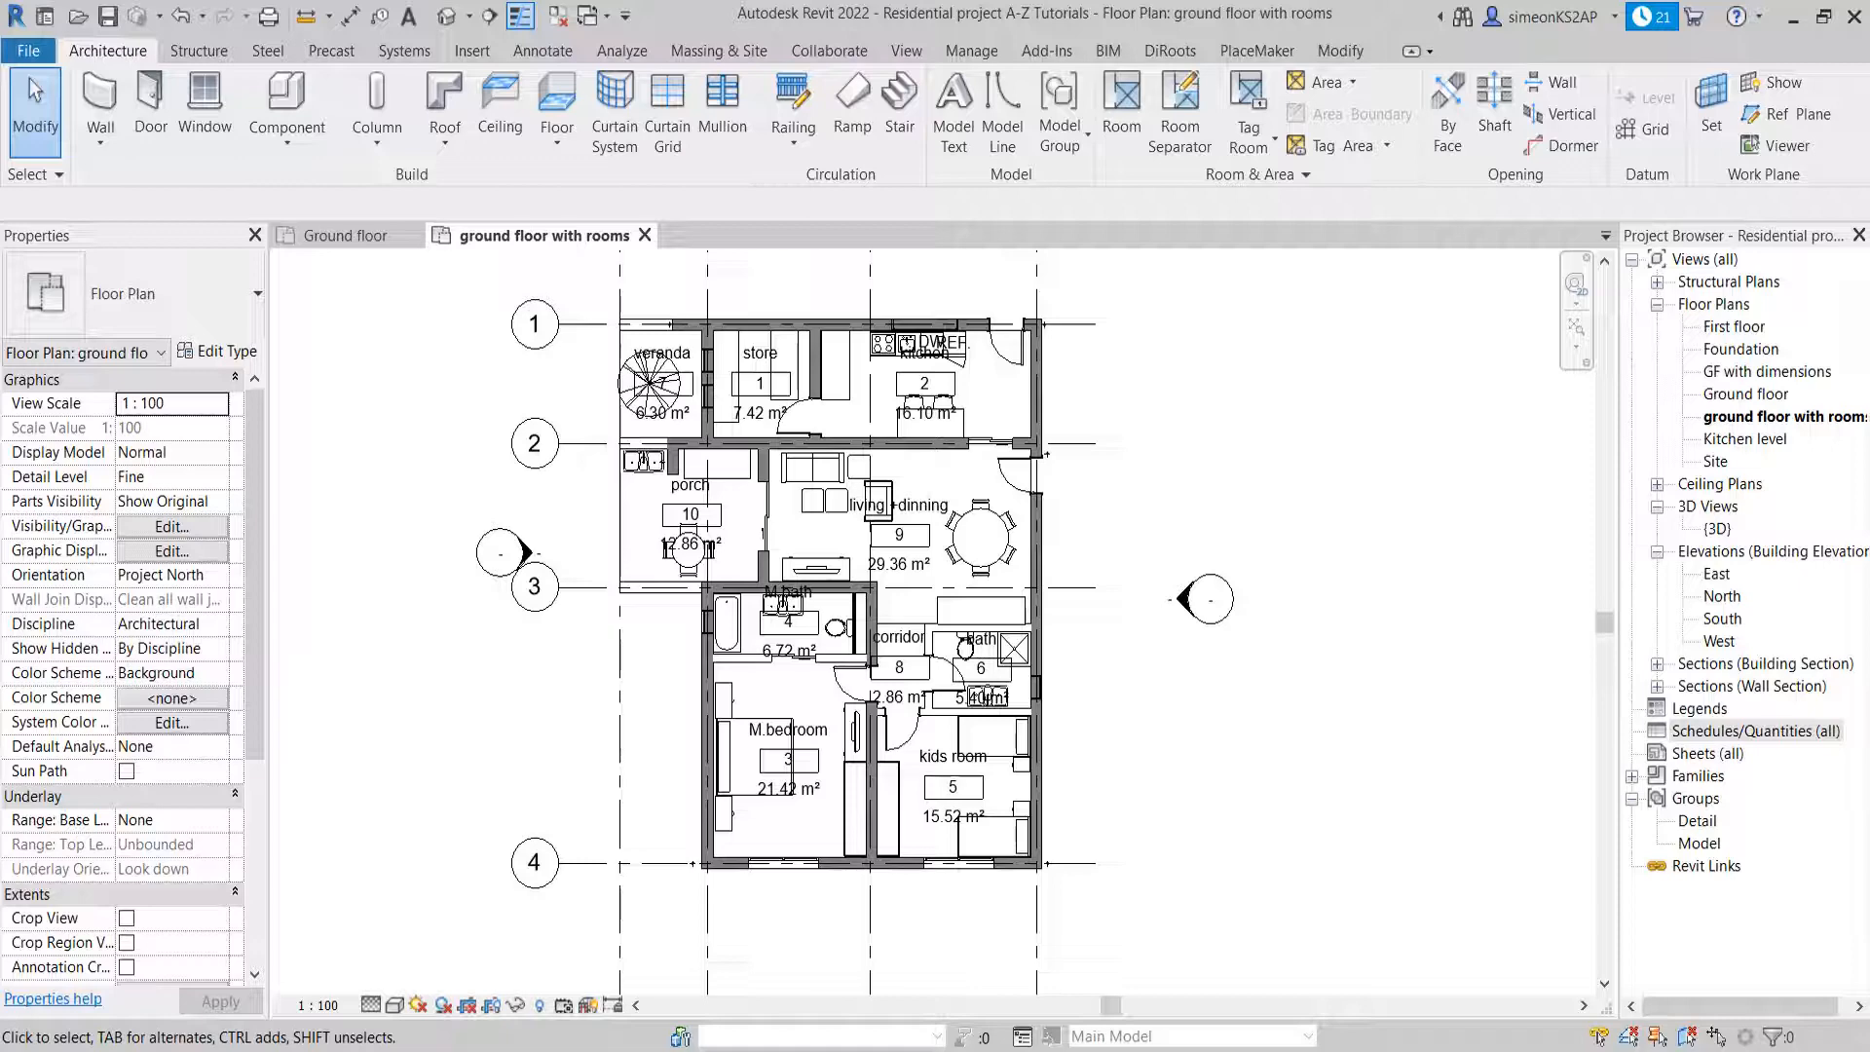
scroll(770, 410, up, 4)
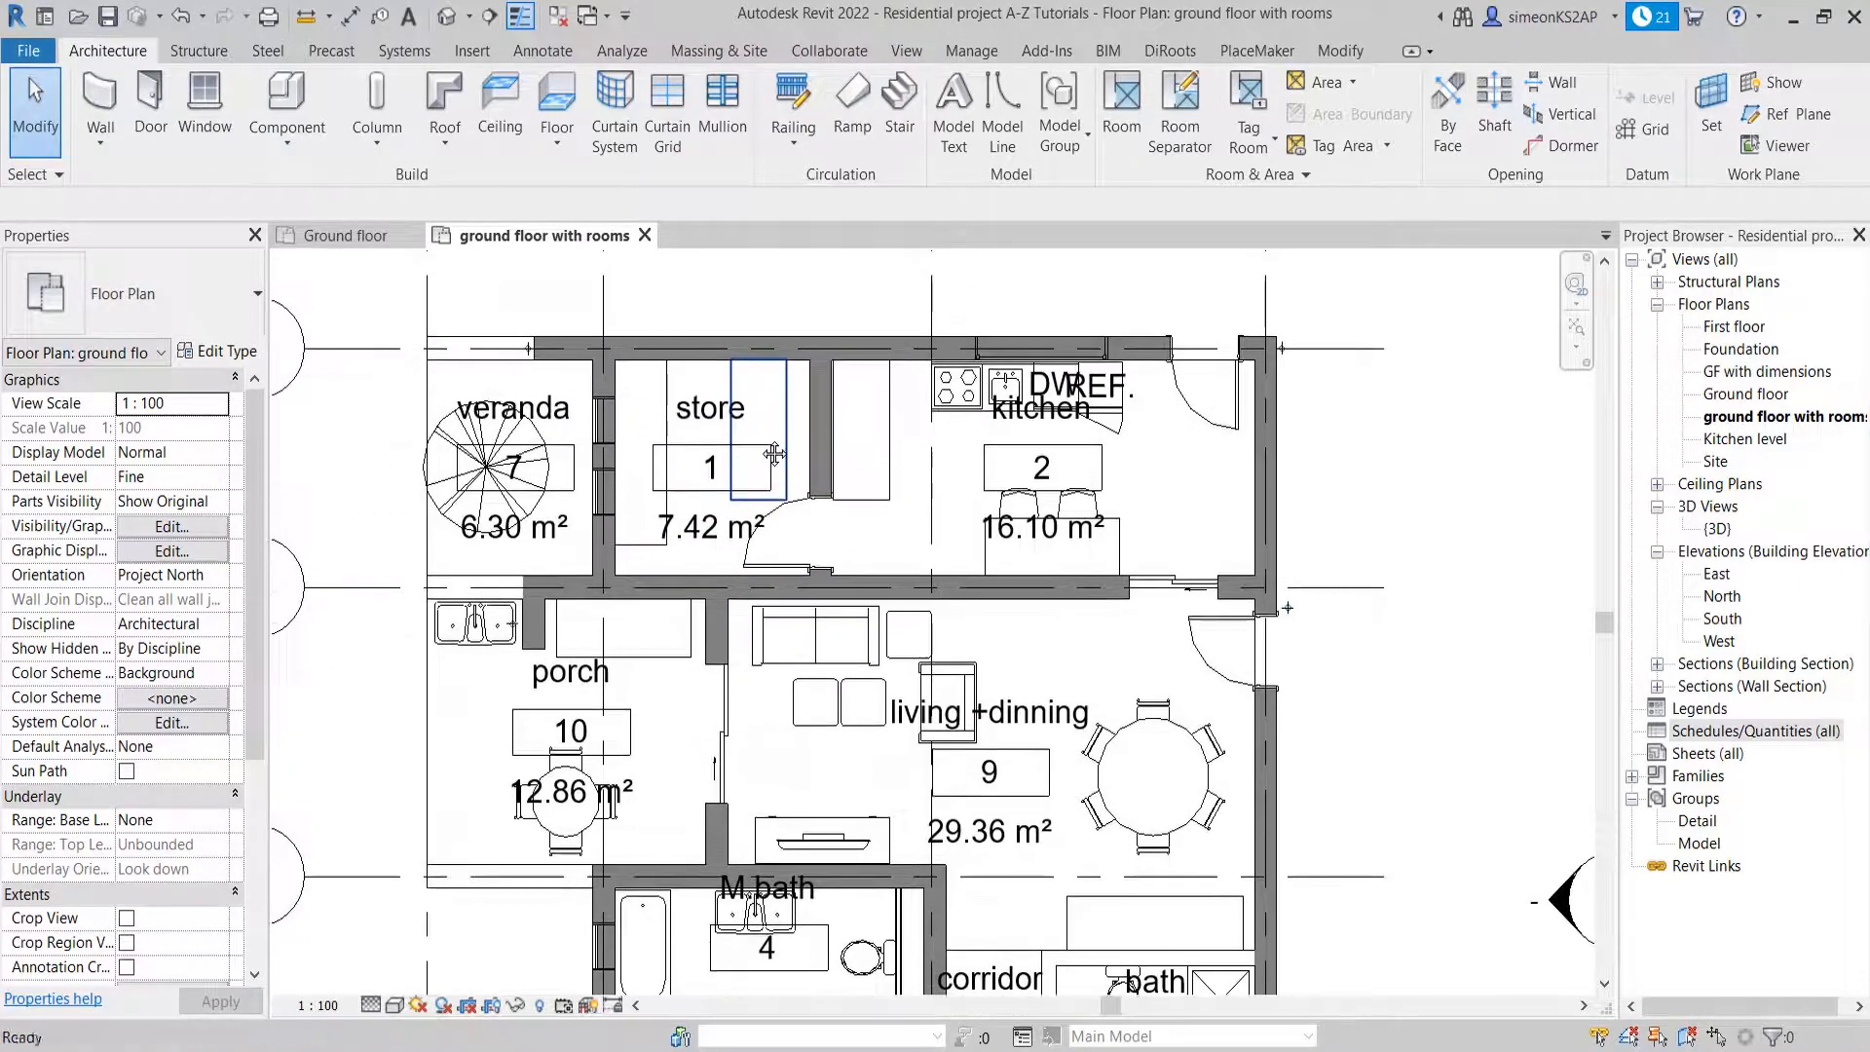
scroll(746, 435, down, 1)
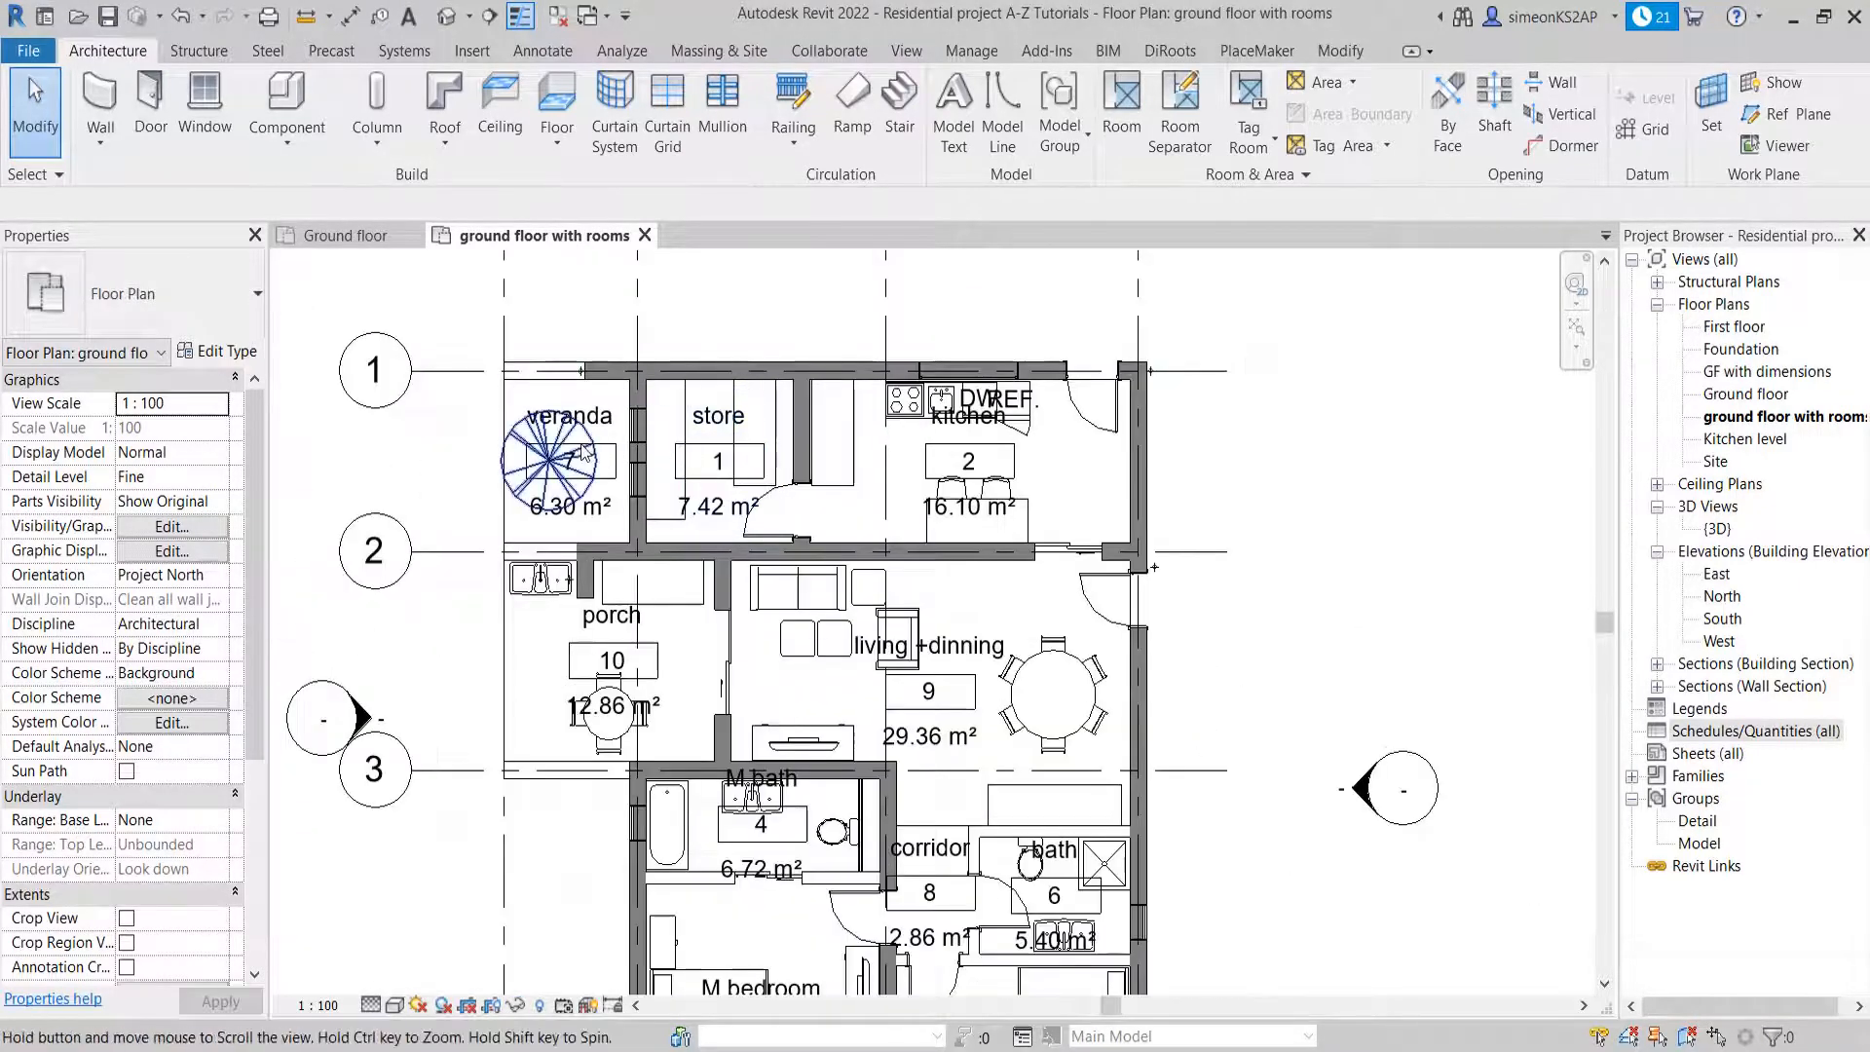
scroll(560, 428, up, 2)
scroll(596, 390, up, 2)
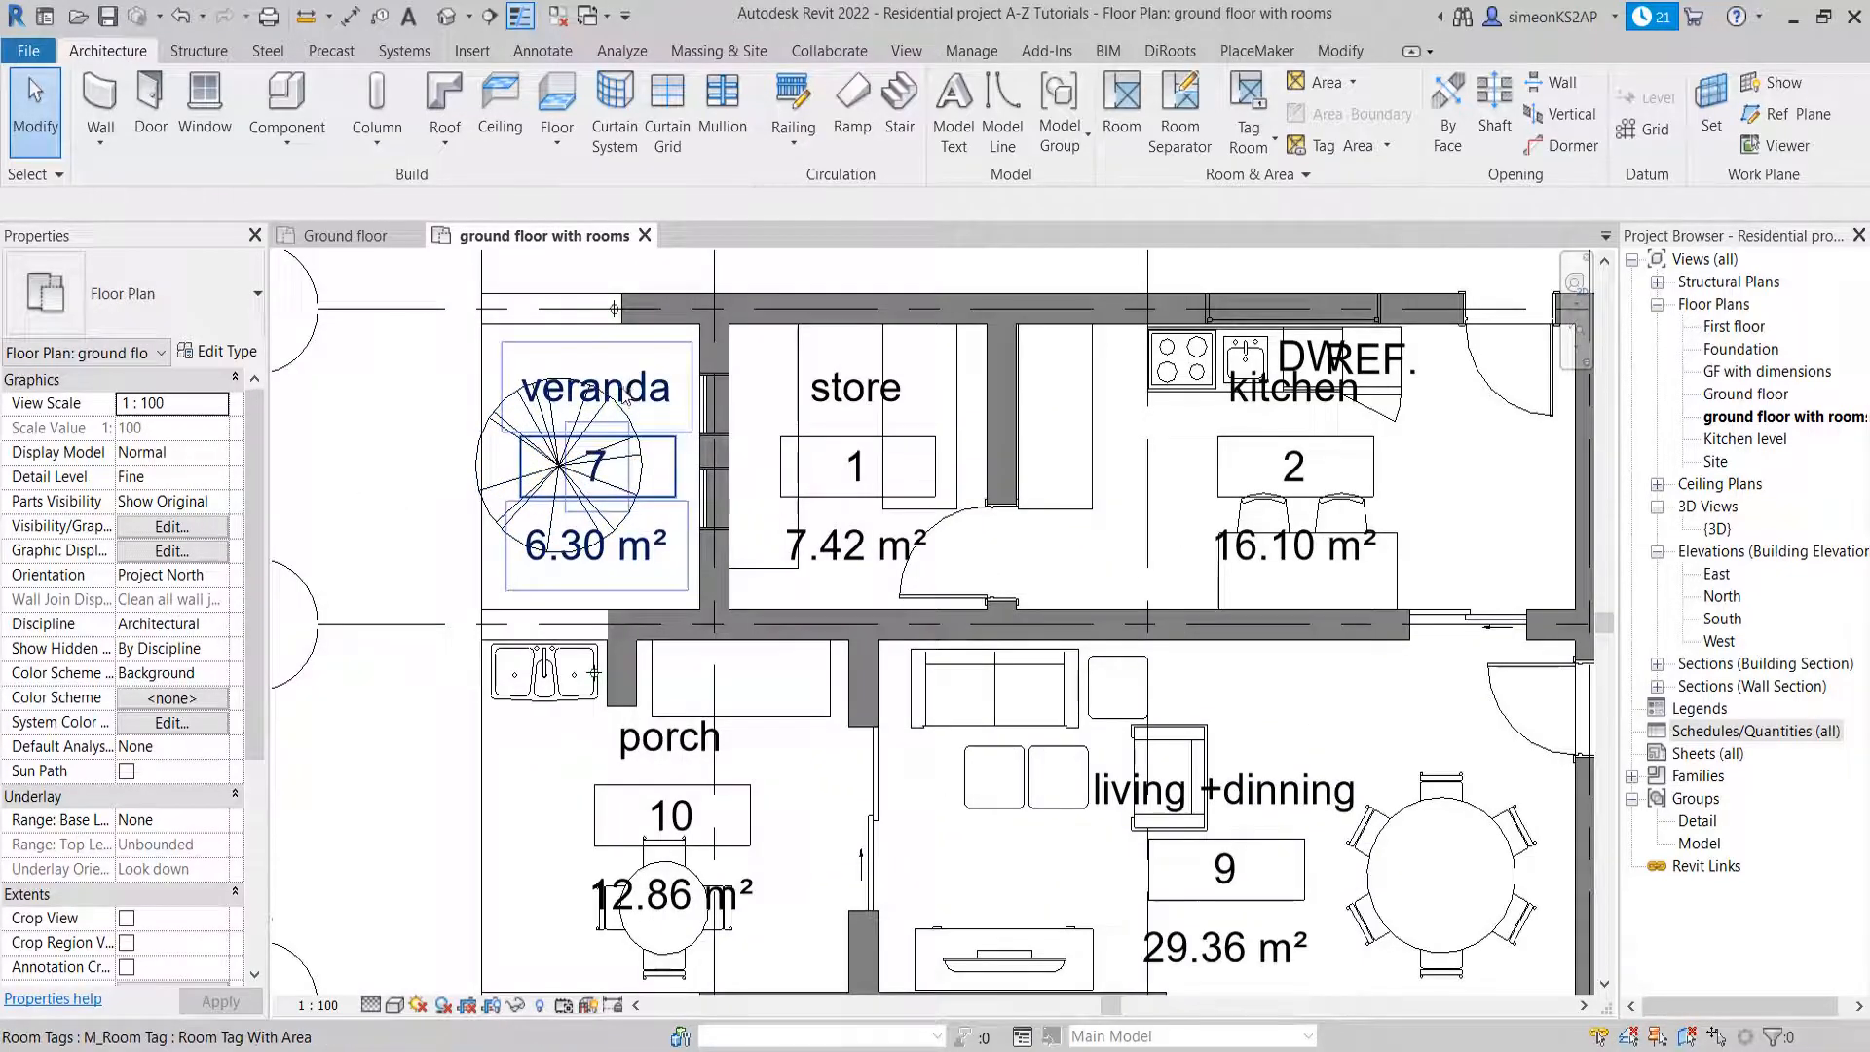
scroll(626, 399, down, 3)
middle_drag(636, 450, 633, 496)
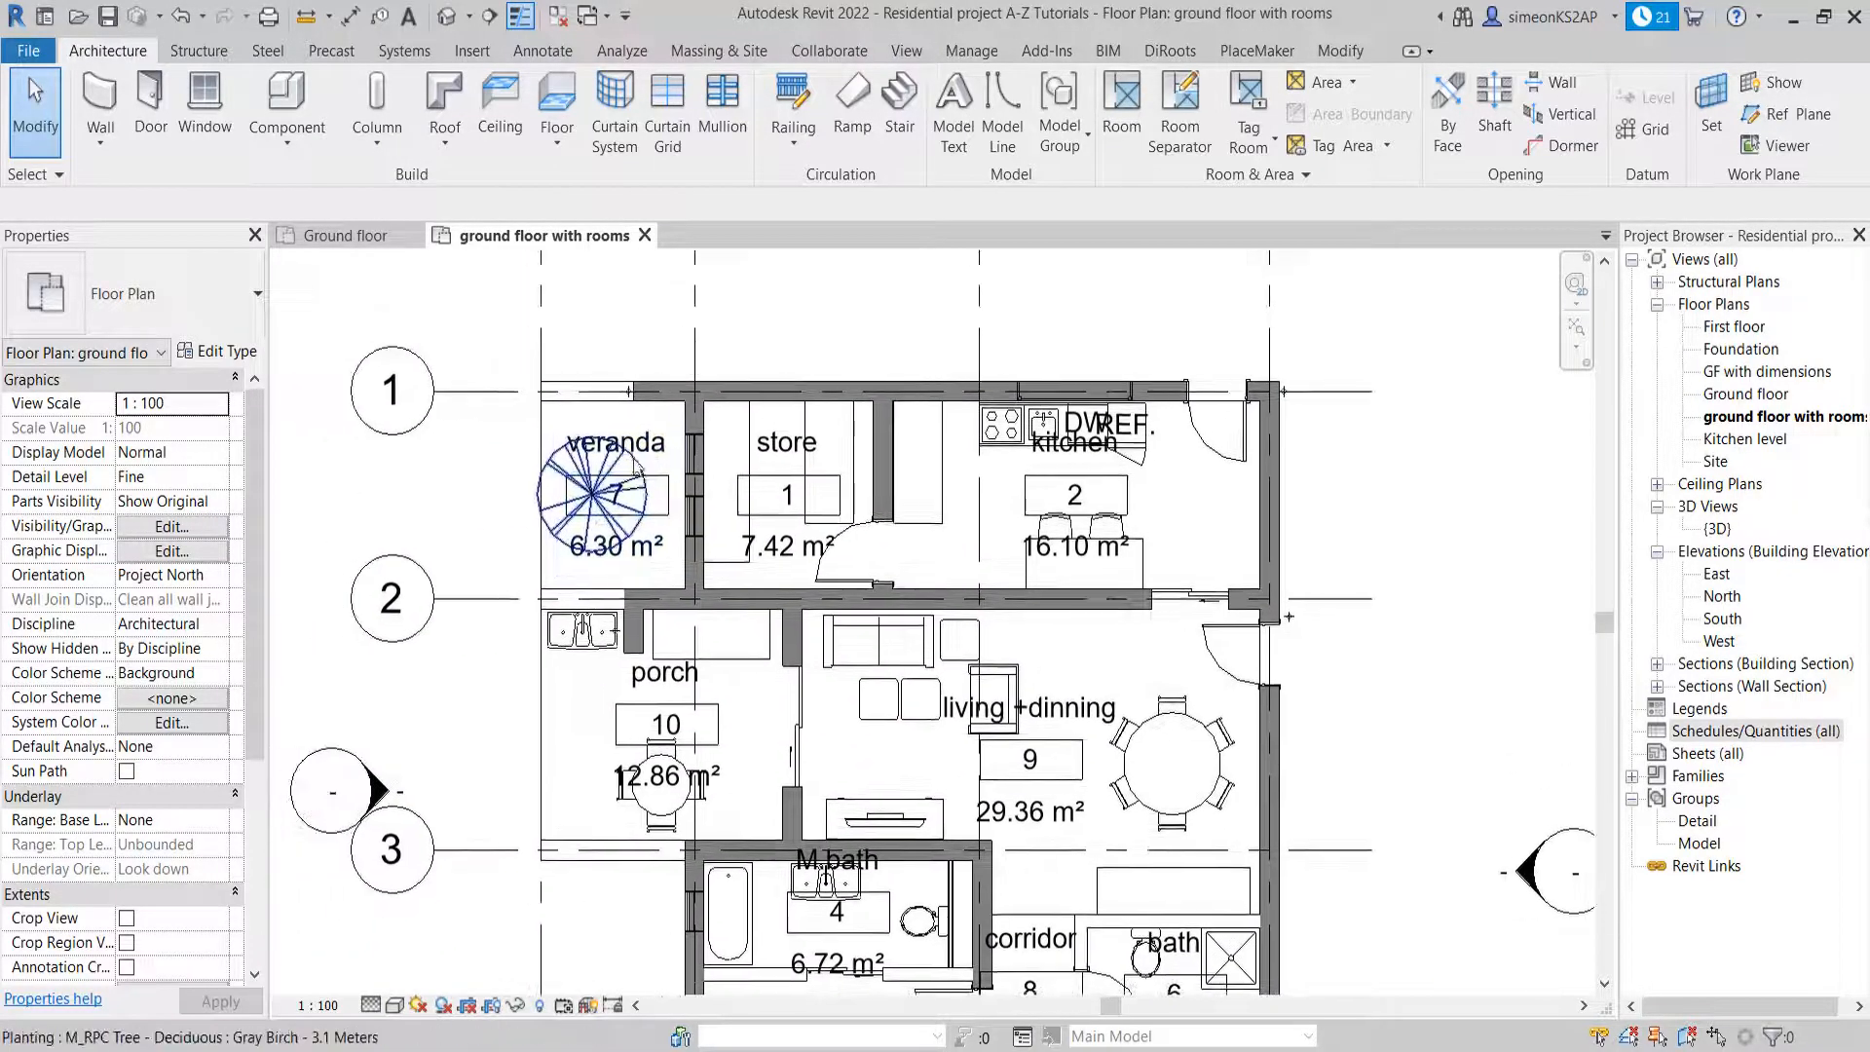
middle_drag(1198, 504, 1061, 501)
scroll(964, 453, up, 1)
scroll(964, 453, up, 2)
middle_drag(965, 453, 1013, 424)
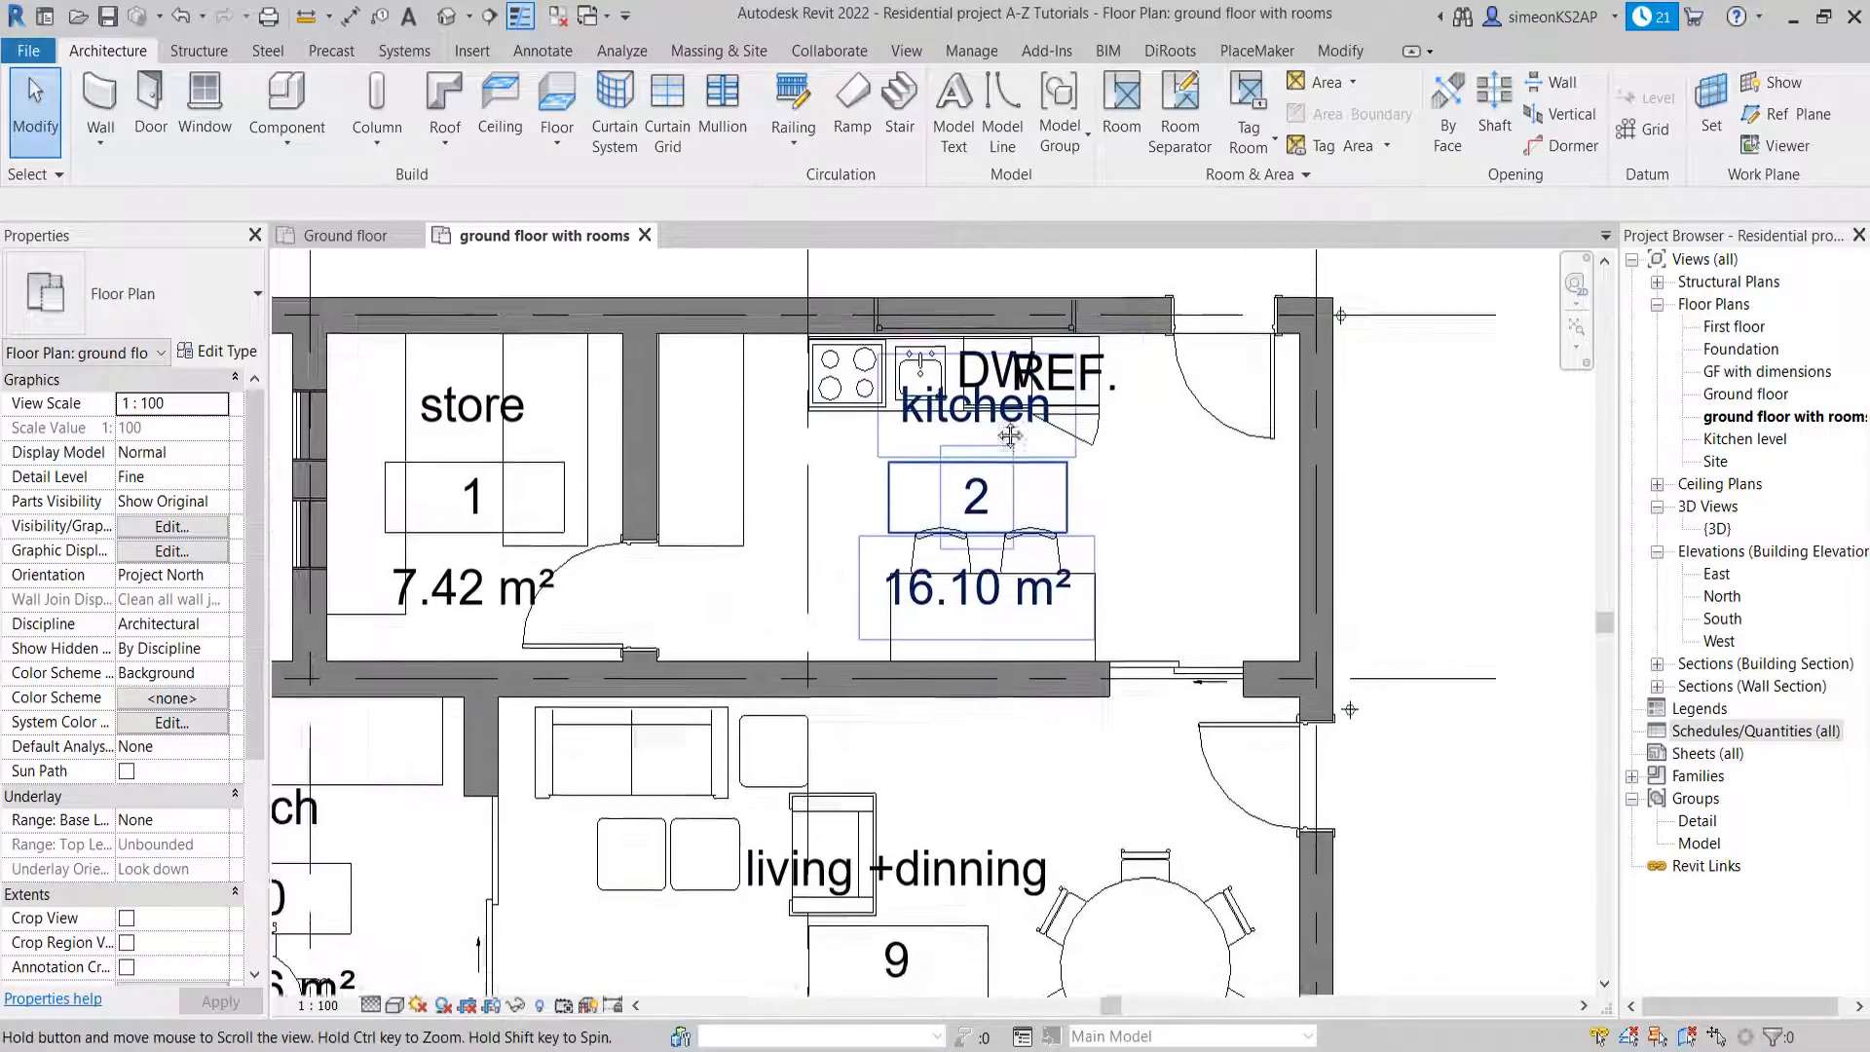
scroll(1013, 428, down, 2)
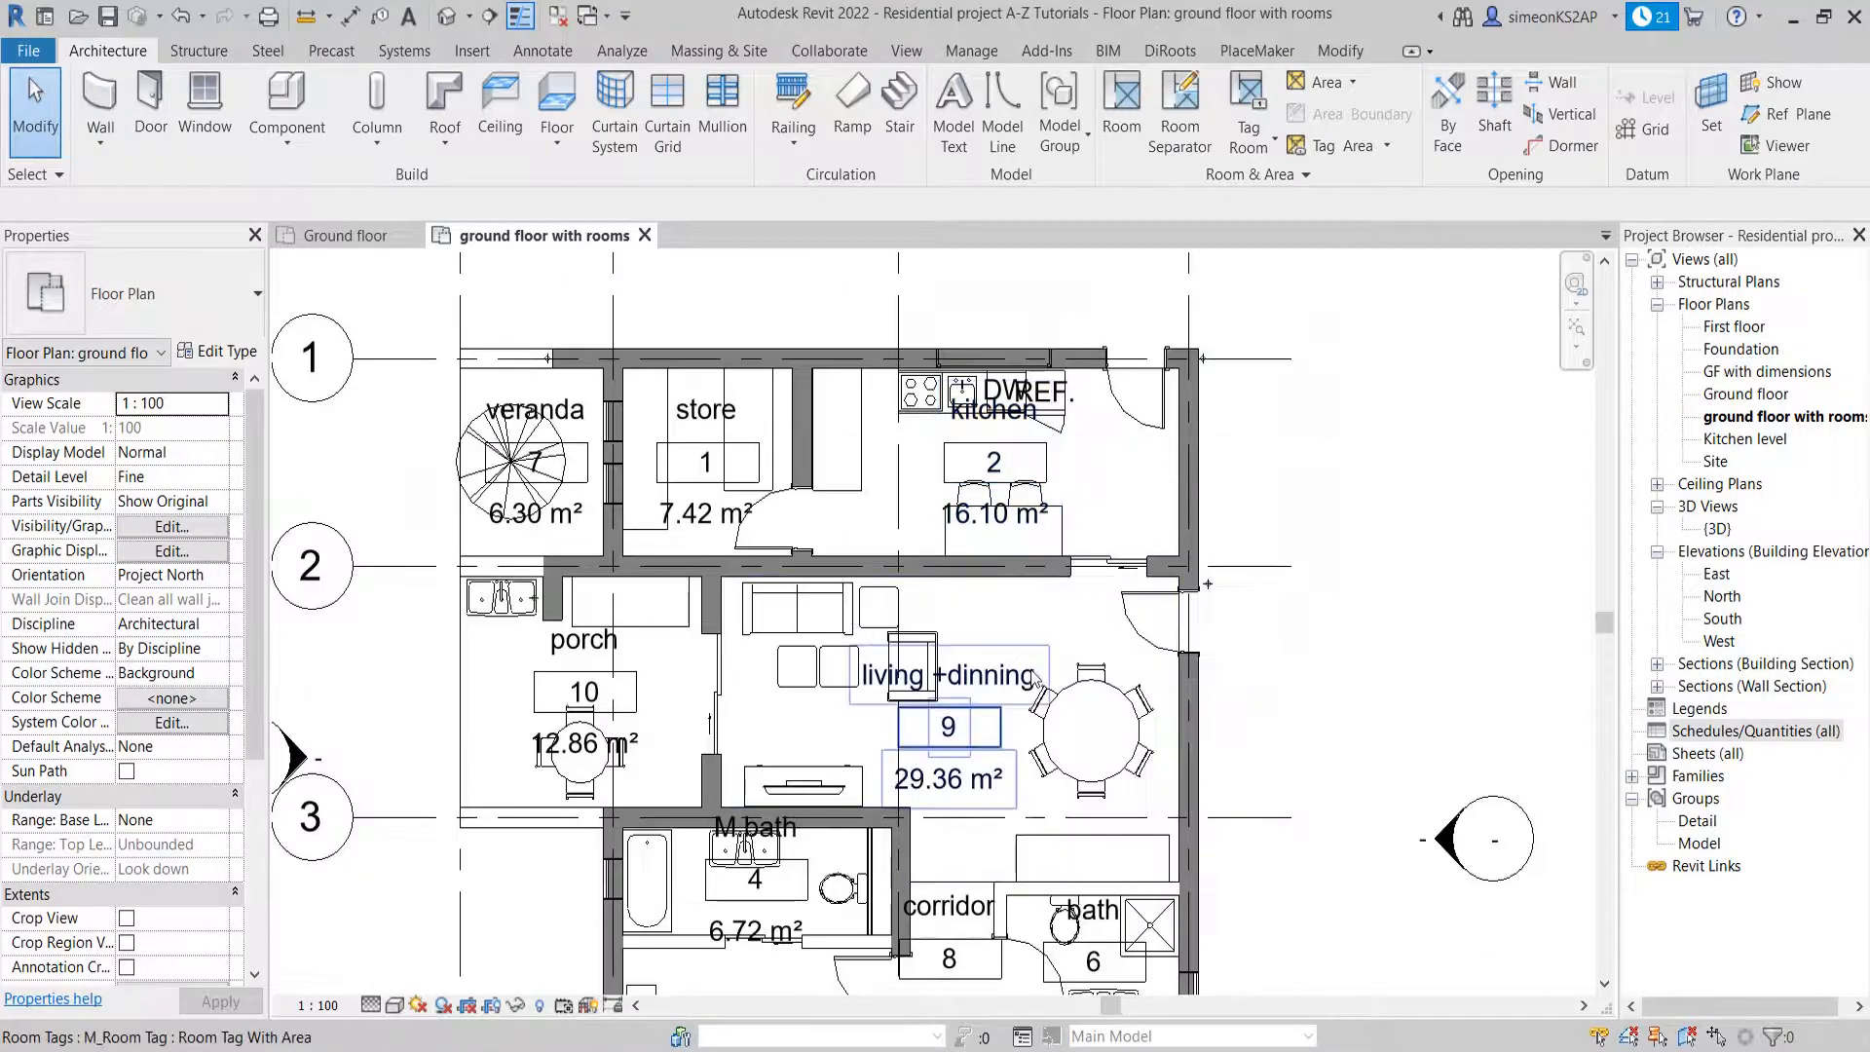
scroll(1008, 594, down, 2)
middle_drag(1008, 596, 862, 567)
scroll(694, 591, up, 2)
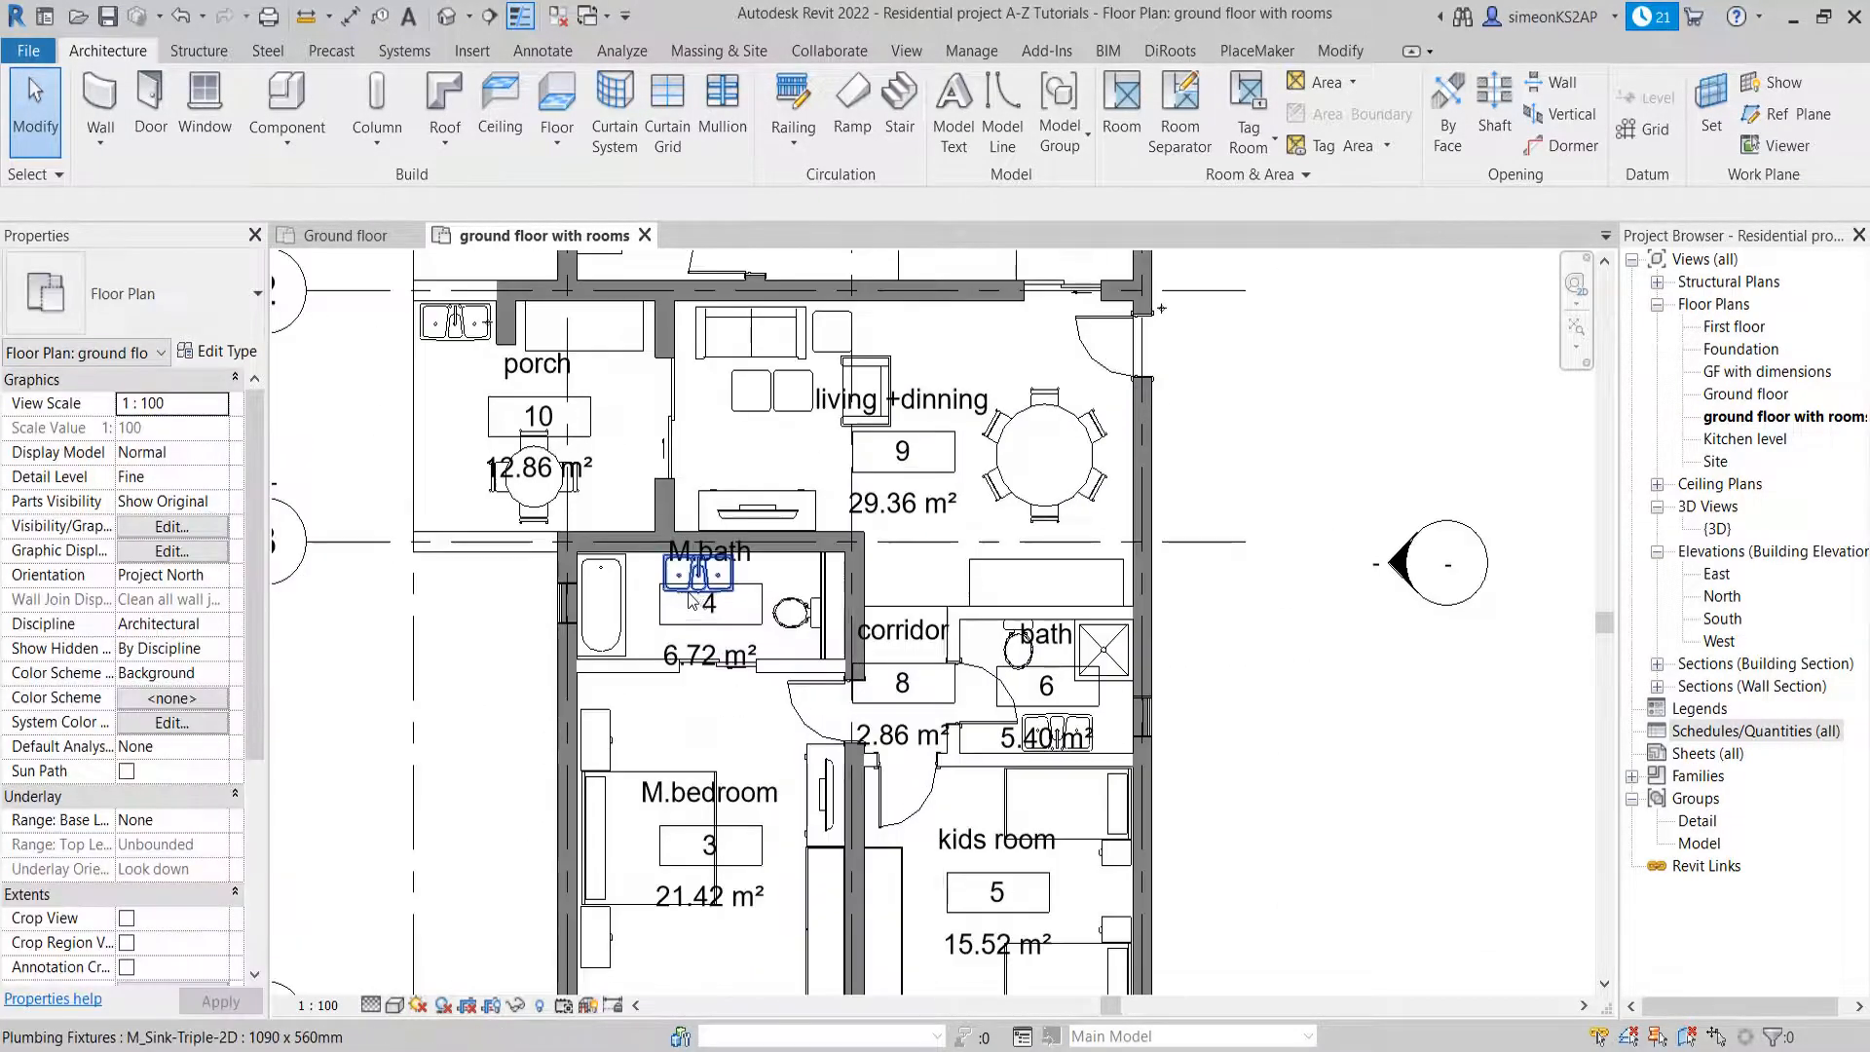
scroll(762, 619, down, 2)
middle_drag(762, 618, 759, 551)
middle_drag(683, 438, 805, 577)
scroll(738, 569, up, 3)
scroll(768, 633, down, 2)
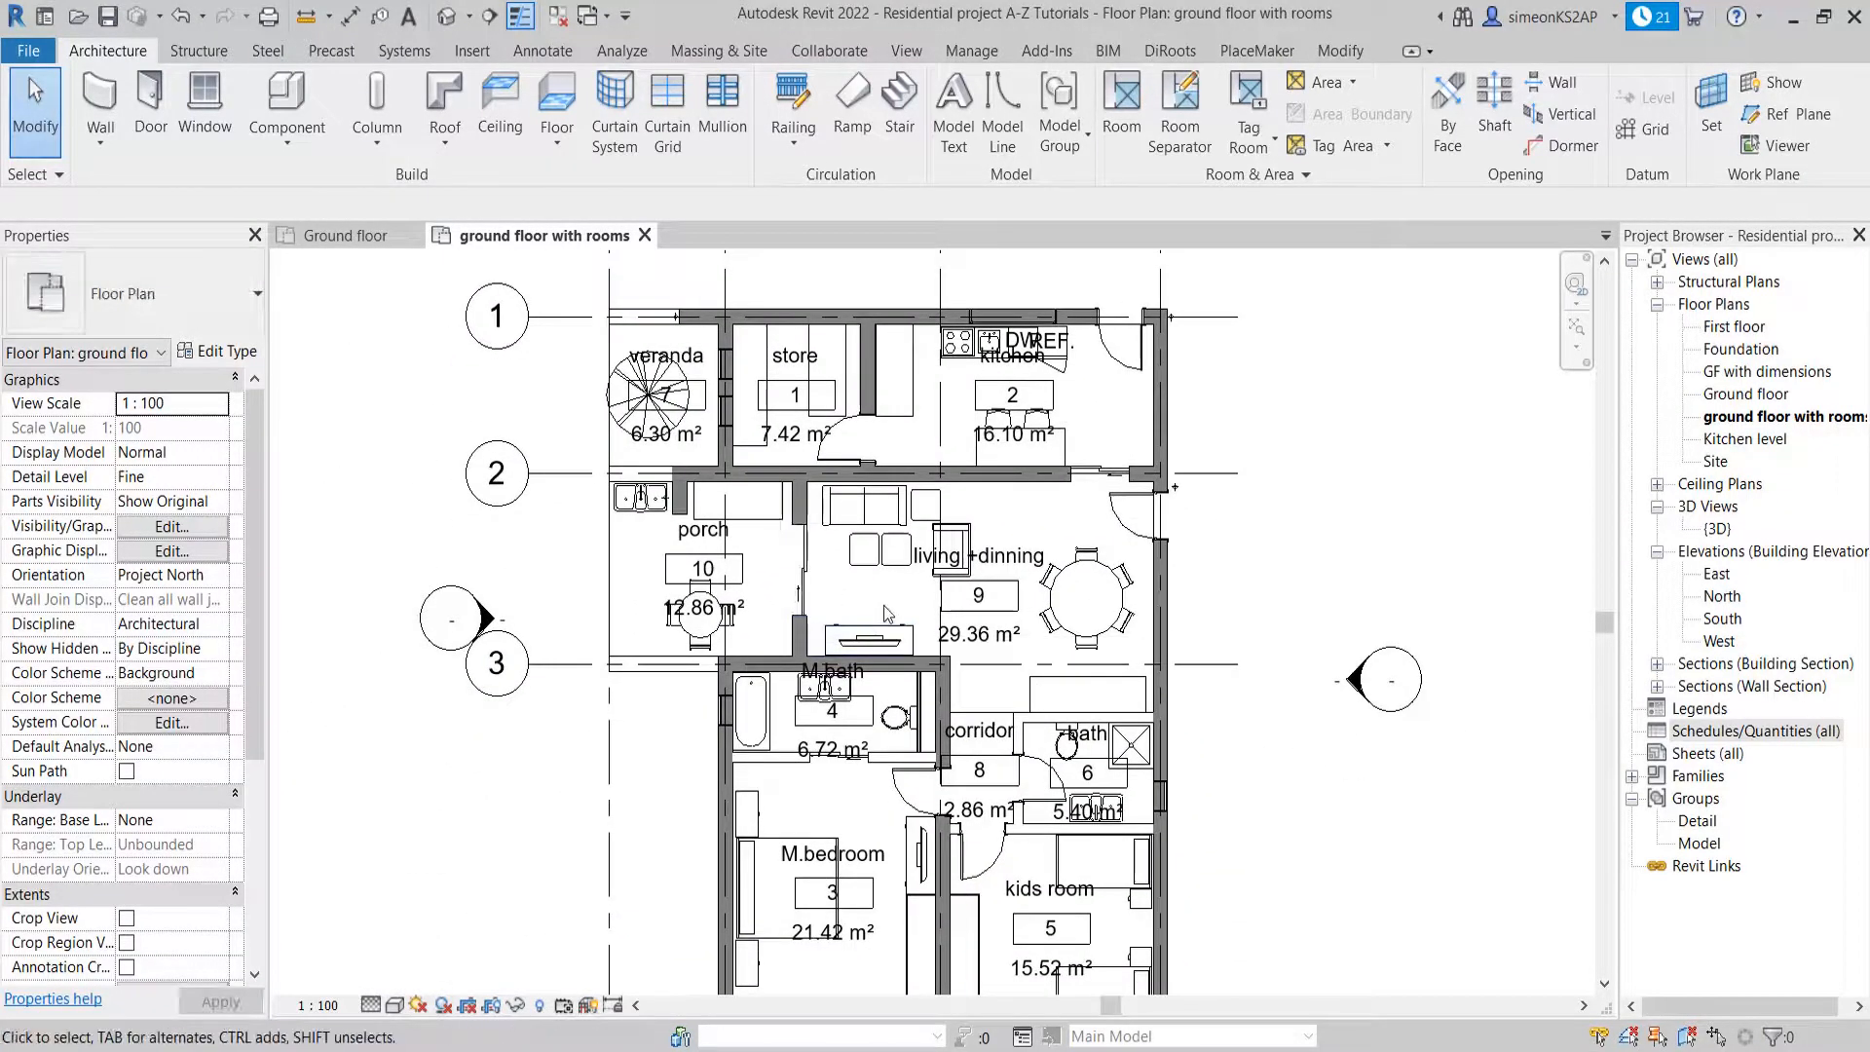
middle_drag(915, 610, 962, 601)
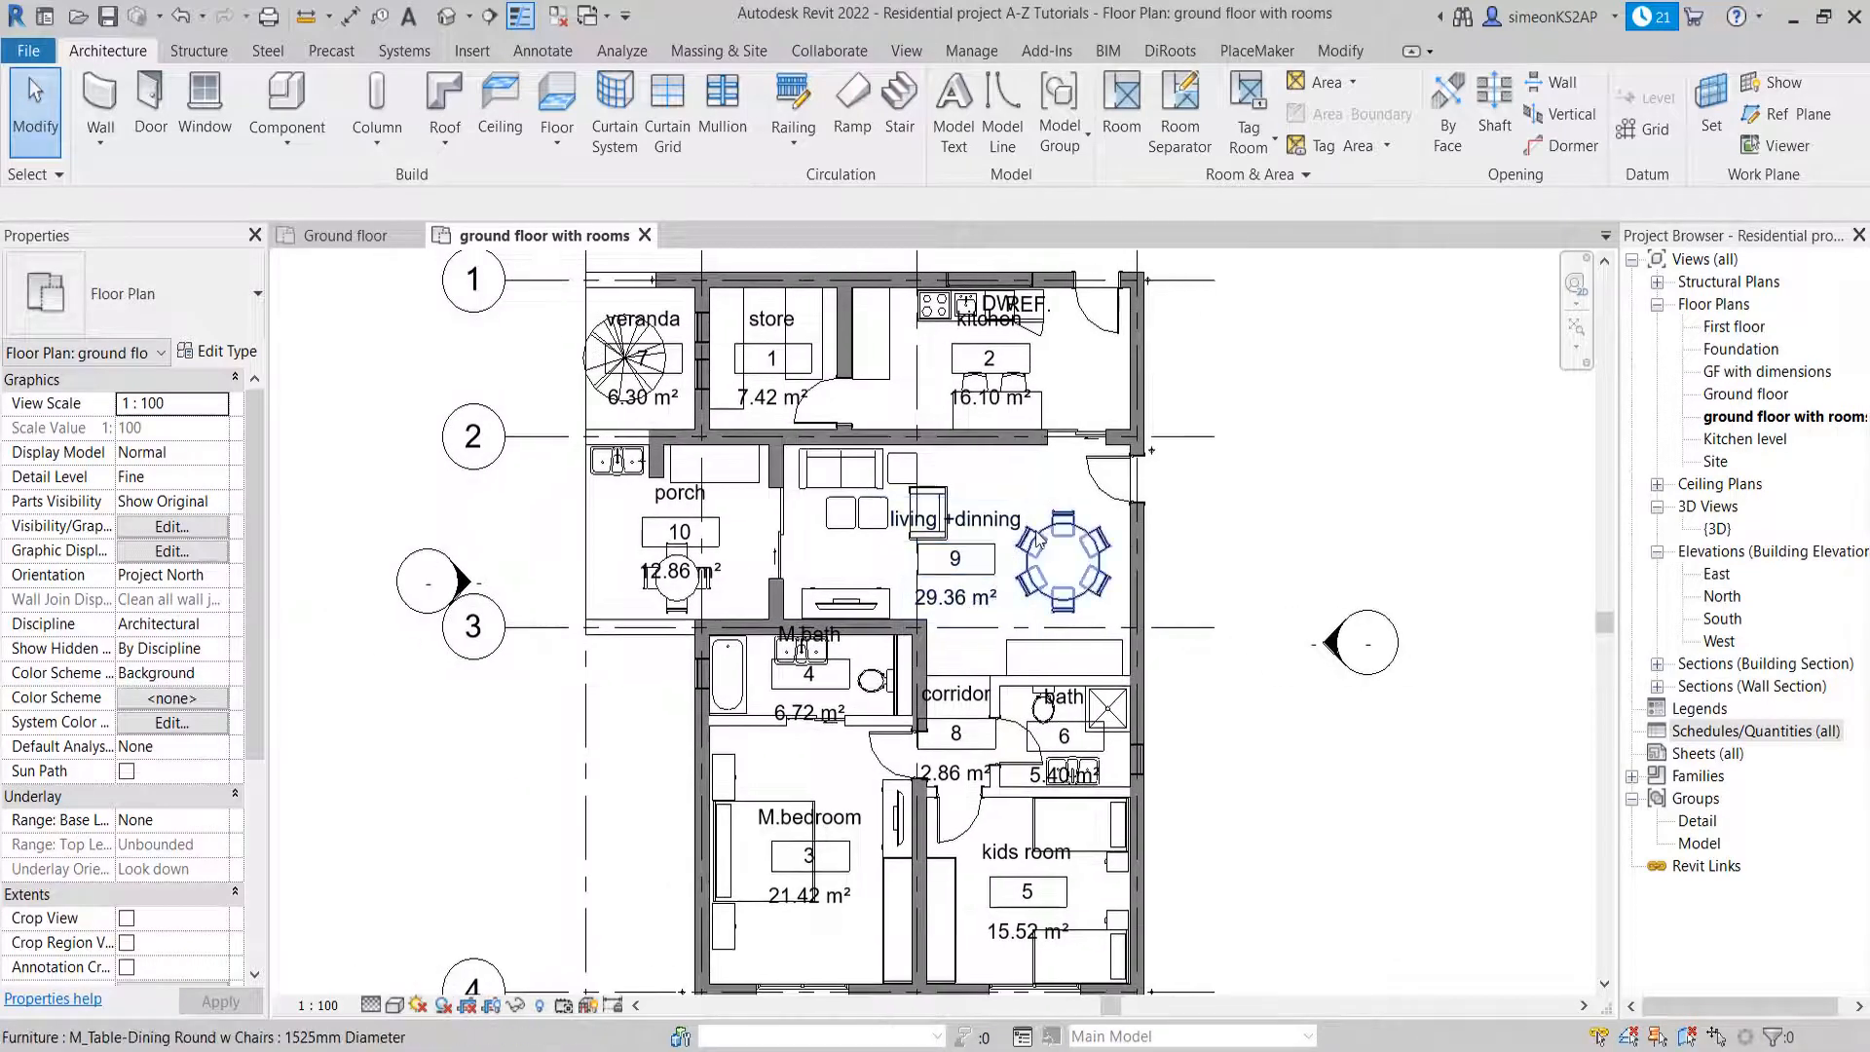
middle_drag(1034, 518, 939, 535)
scroll(880, 542, down, 1)
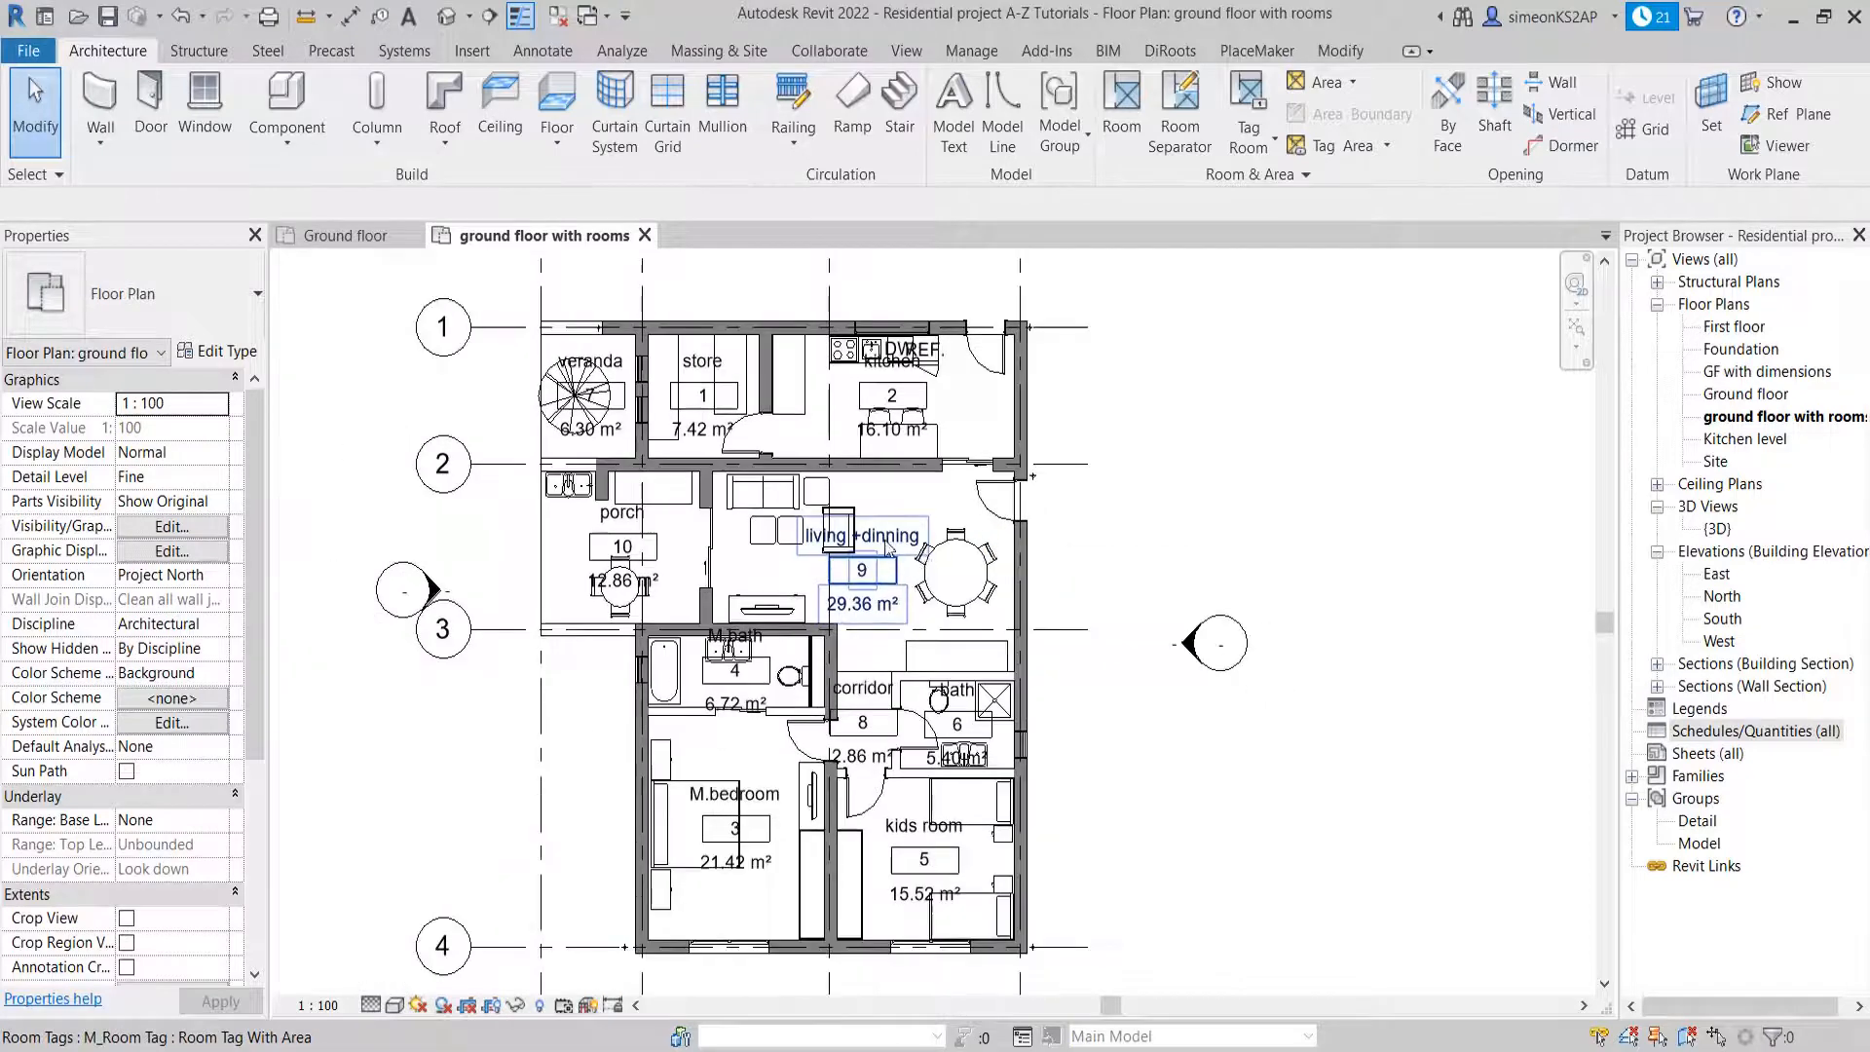
scroll(889, 553, up, 2)
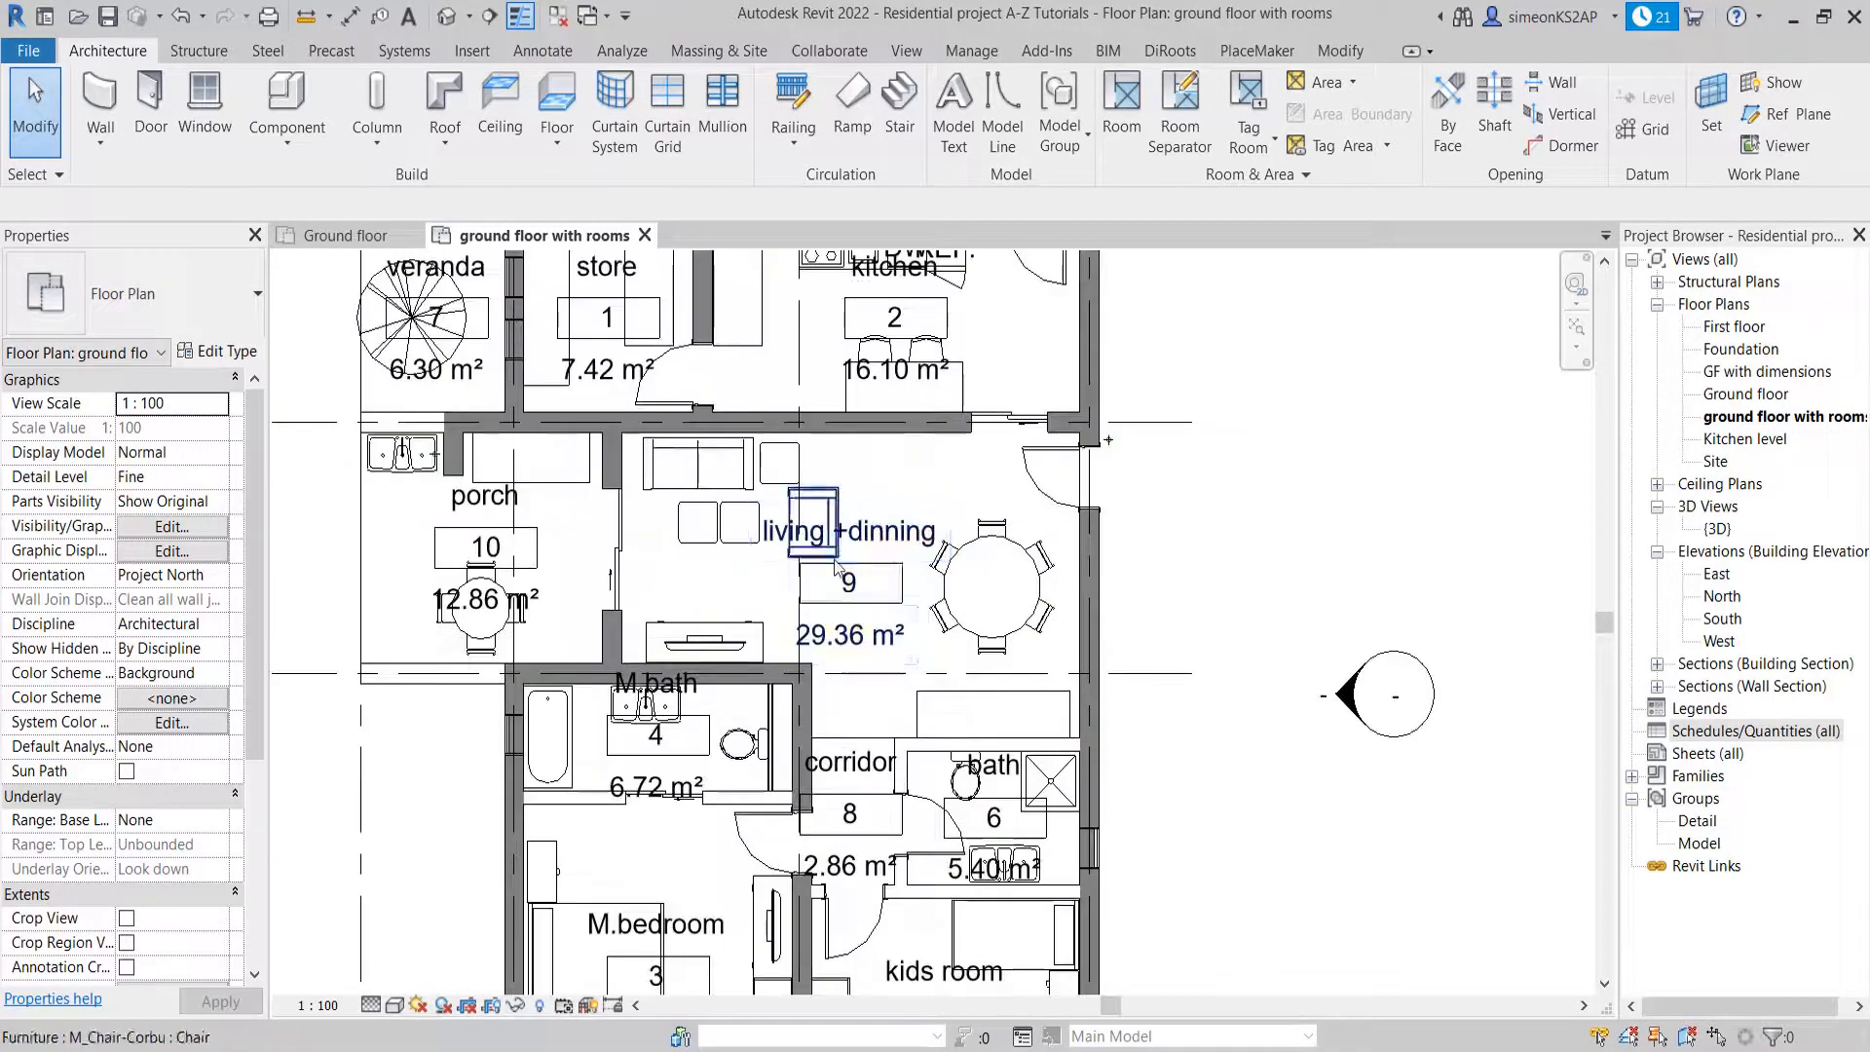
scroll(835, 582, down, 2)
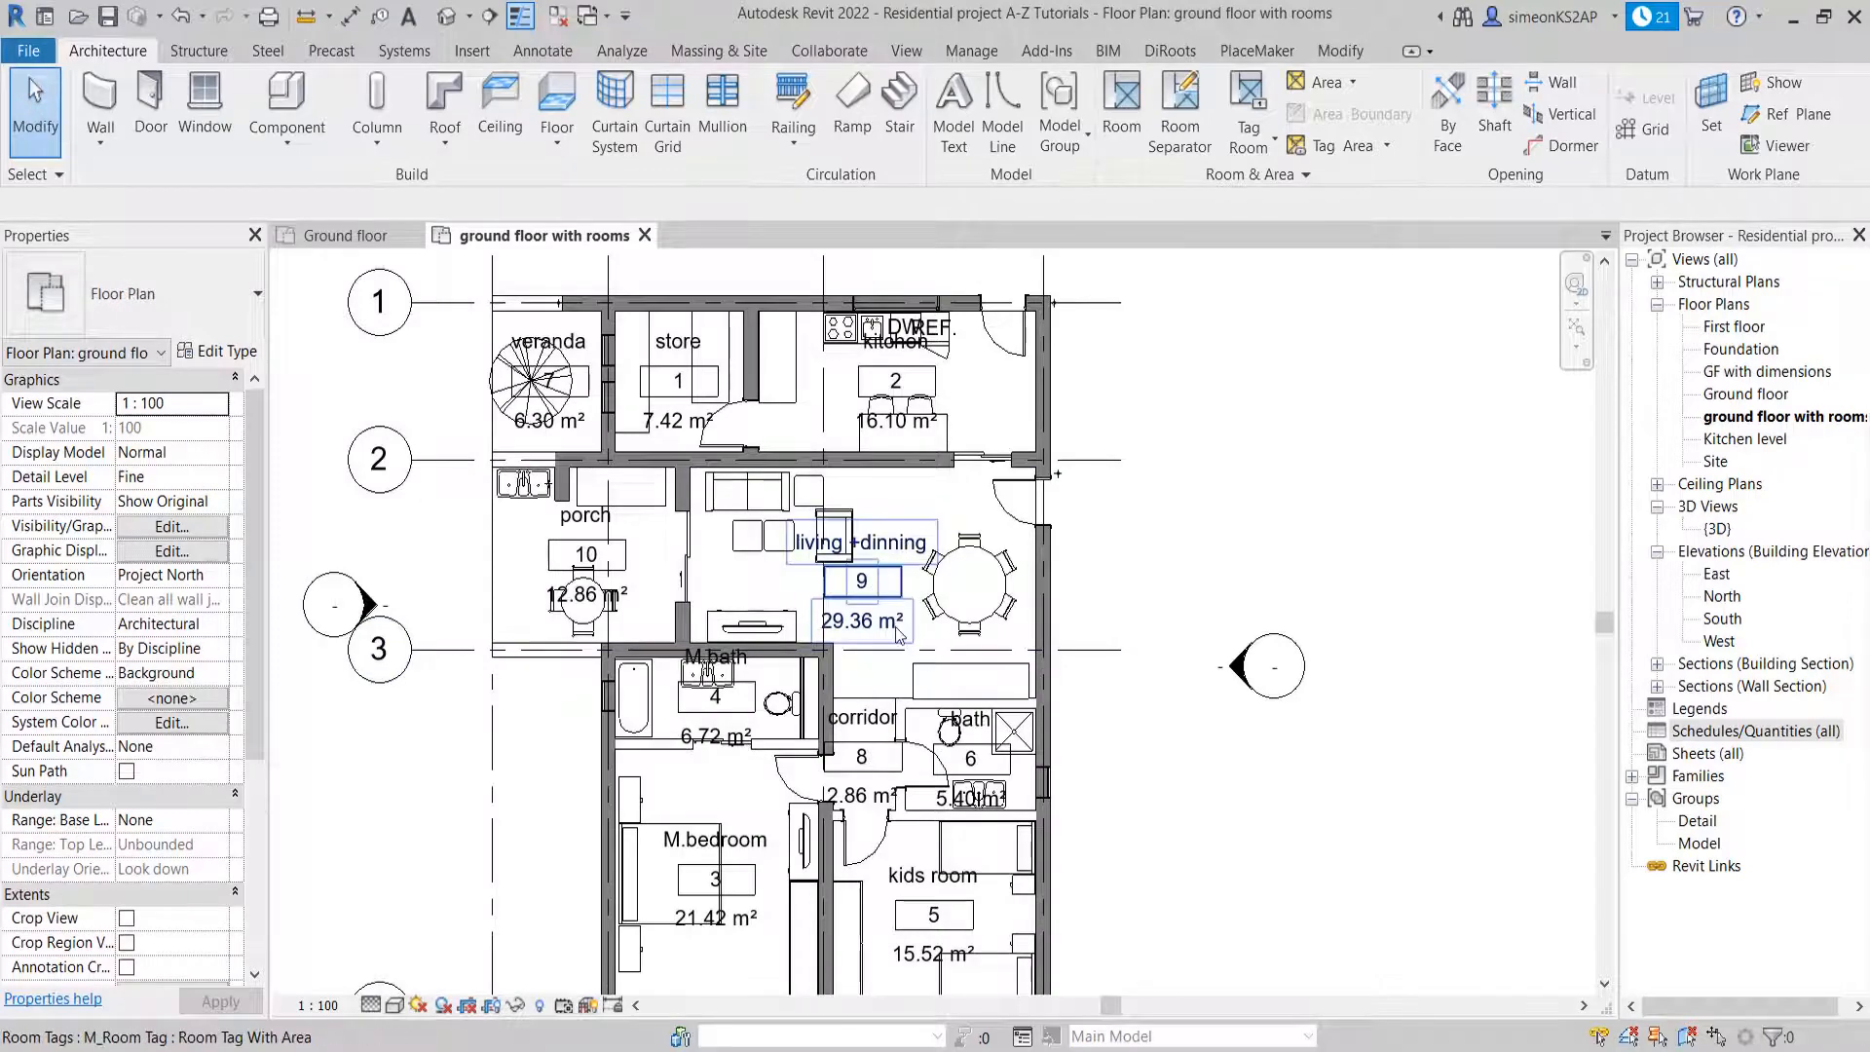
middle_drag(897, 622, 837, 535)
scroll(892, 556, down, 2)
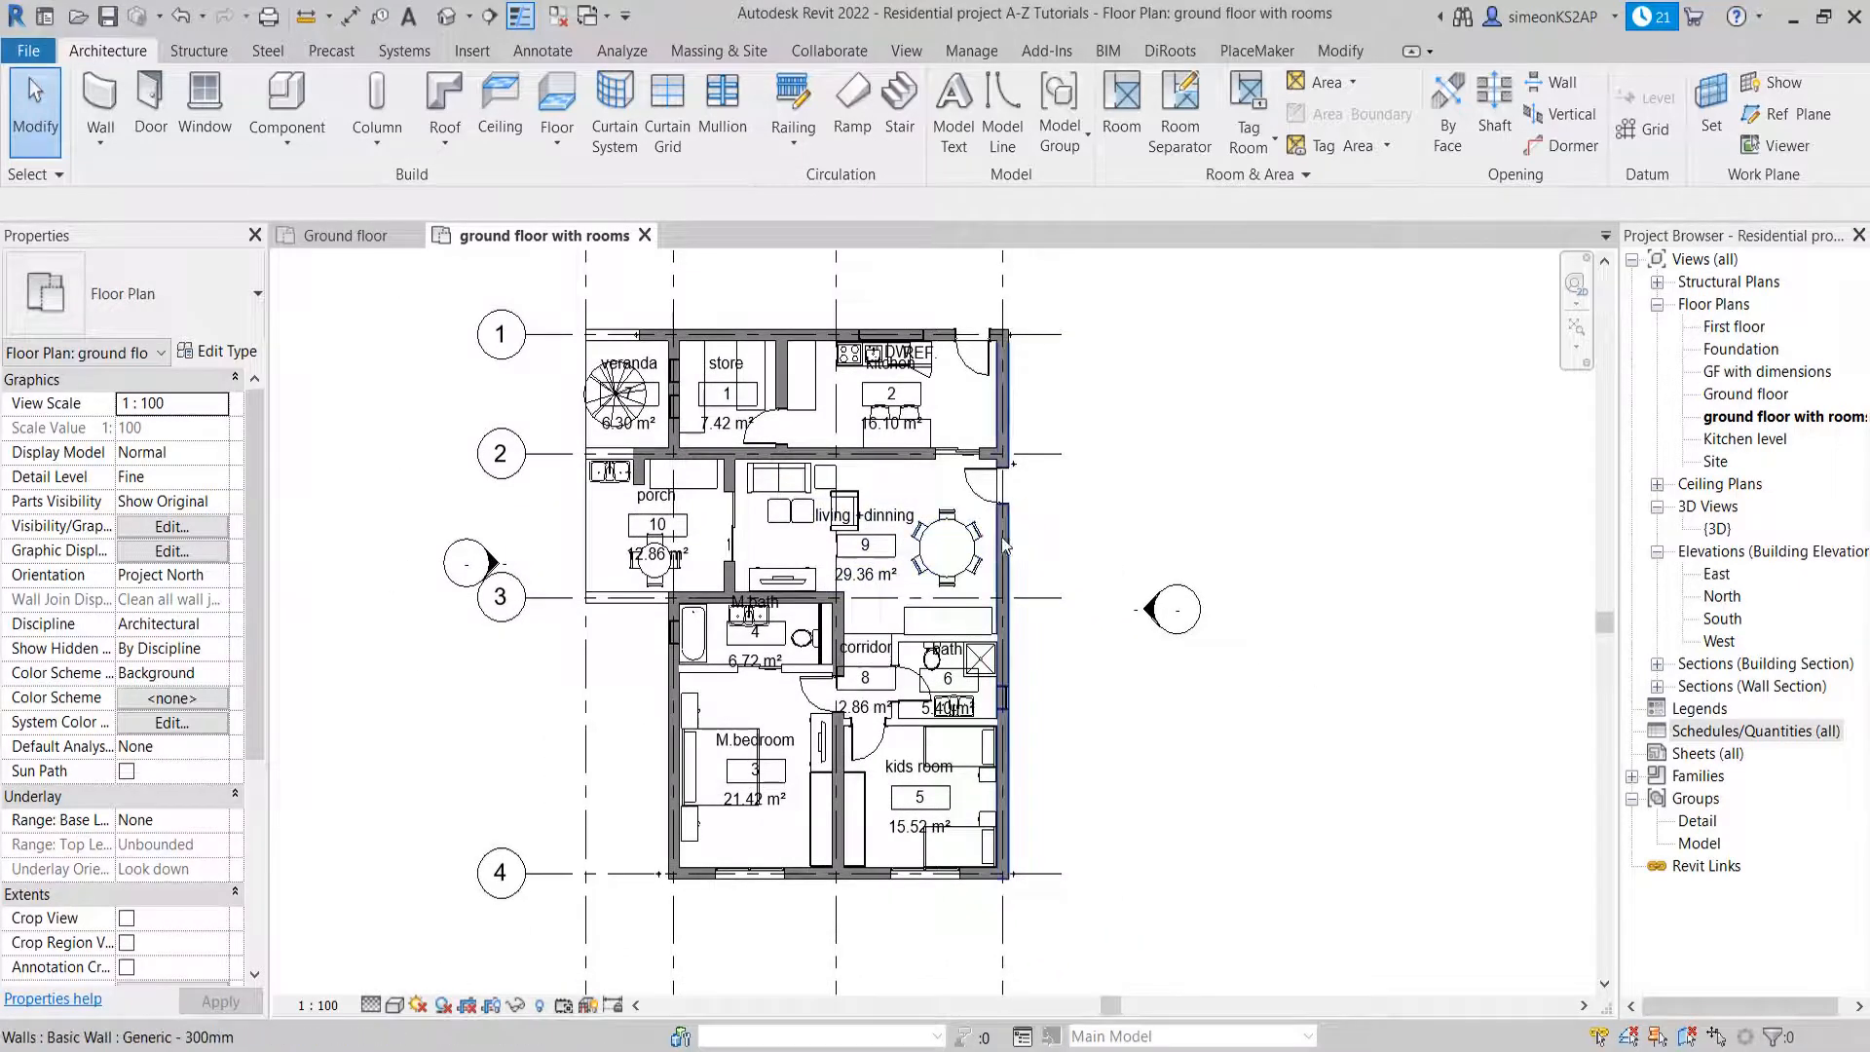
middle_drag(980, 551, 913, 562)
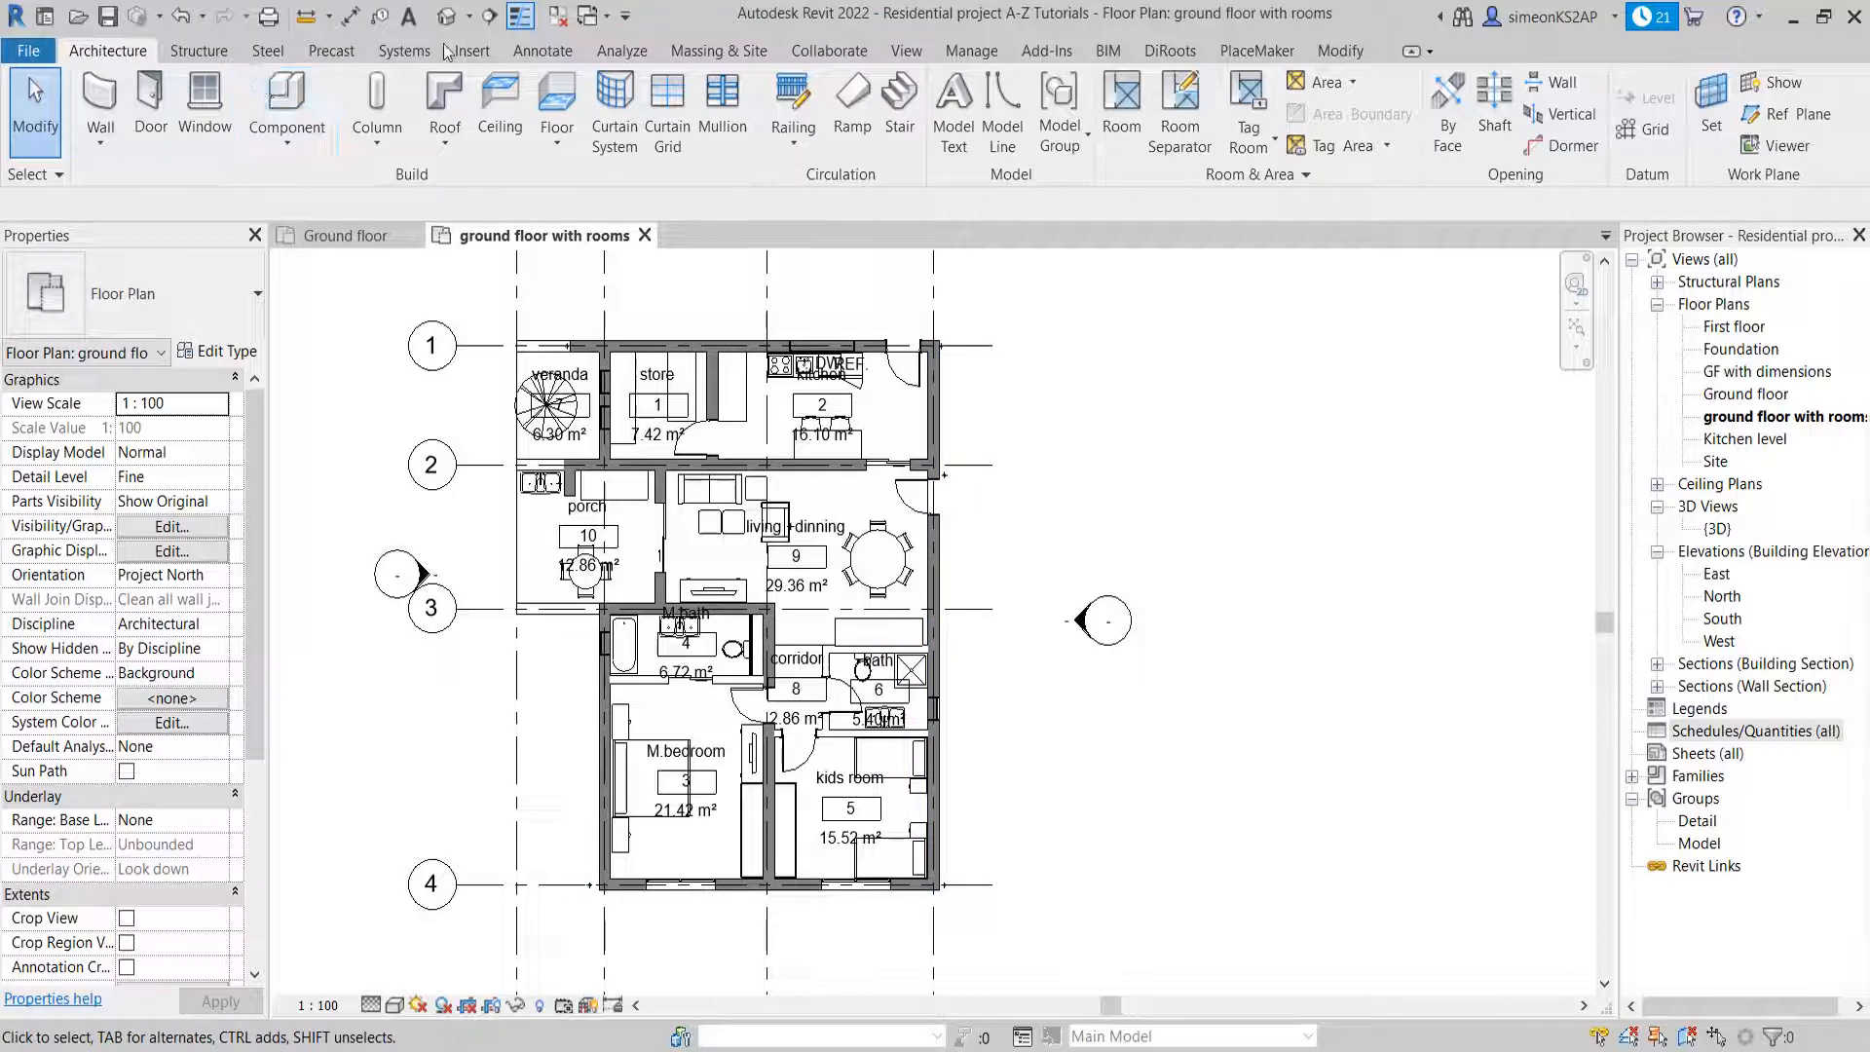
Place a color fill legend in the empty area beside grid line D near grid 1, dismissing the save reminder
click(541, 52)
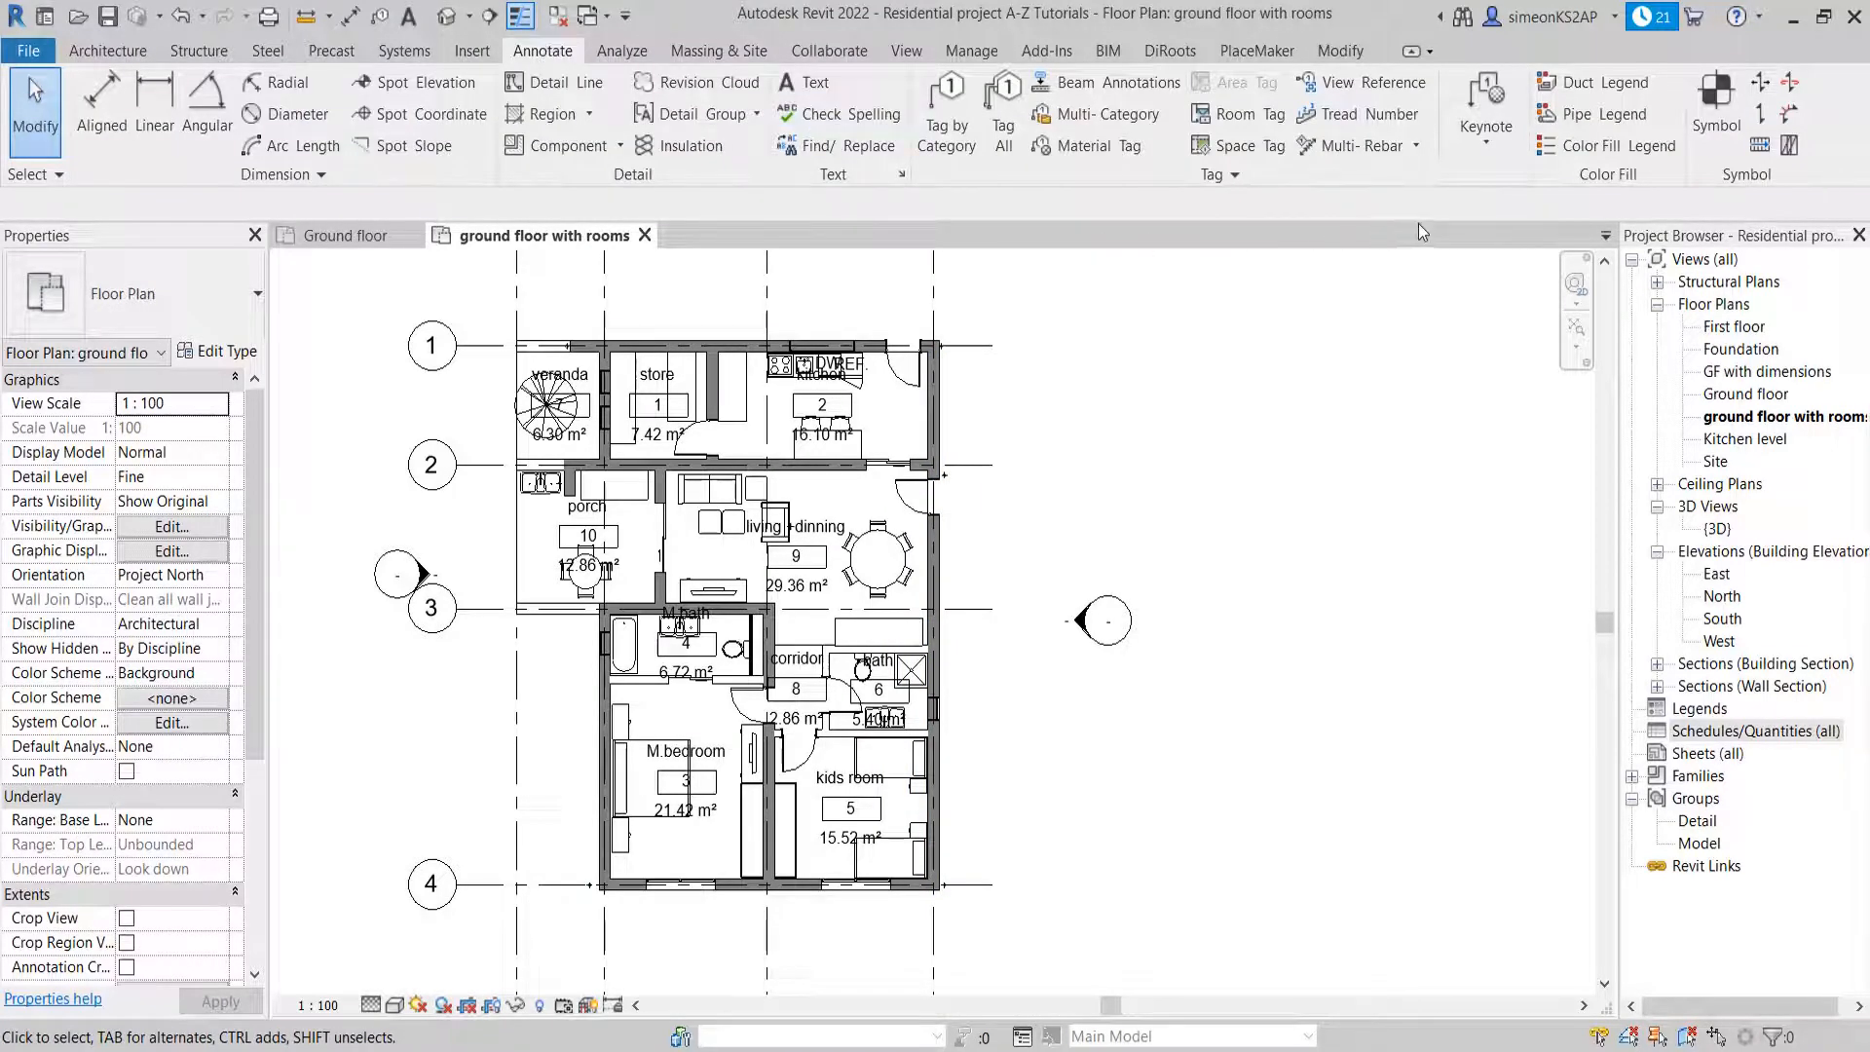
click(1609, 146)
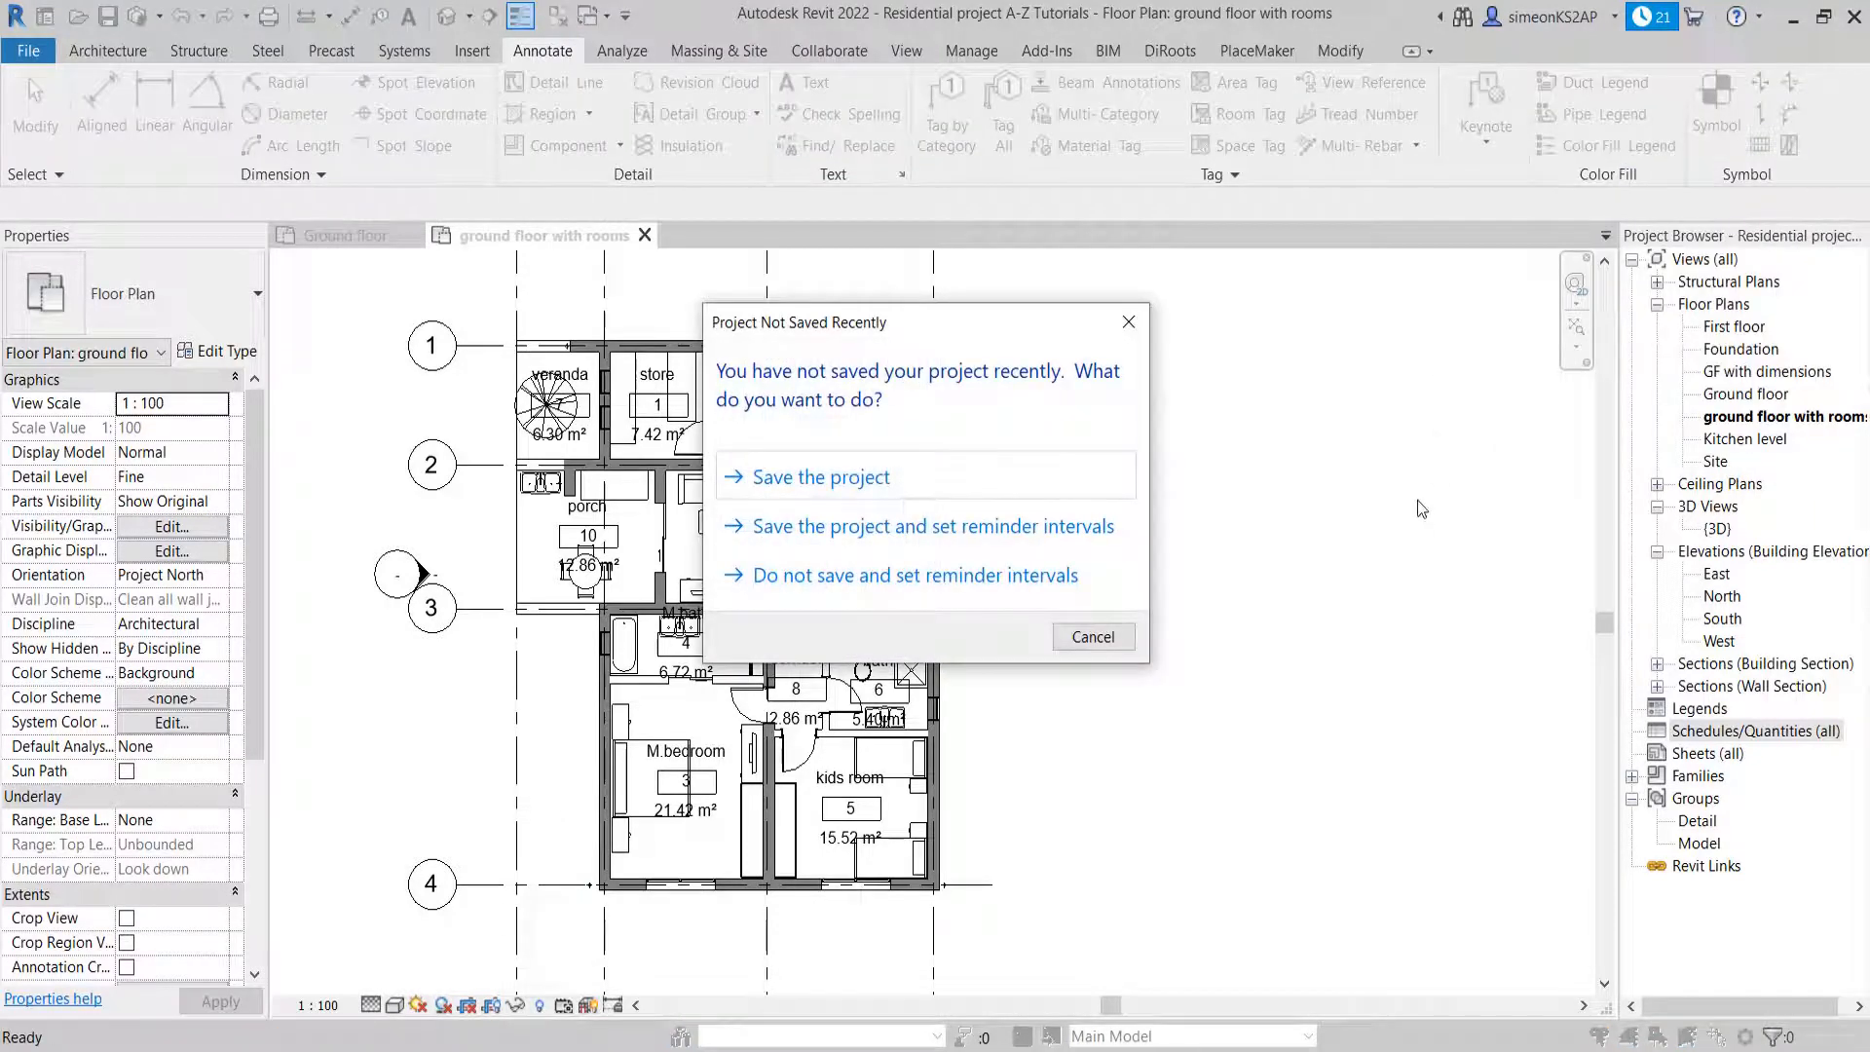
click(1130, 321)
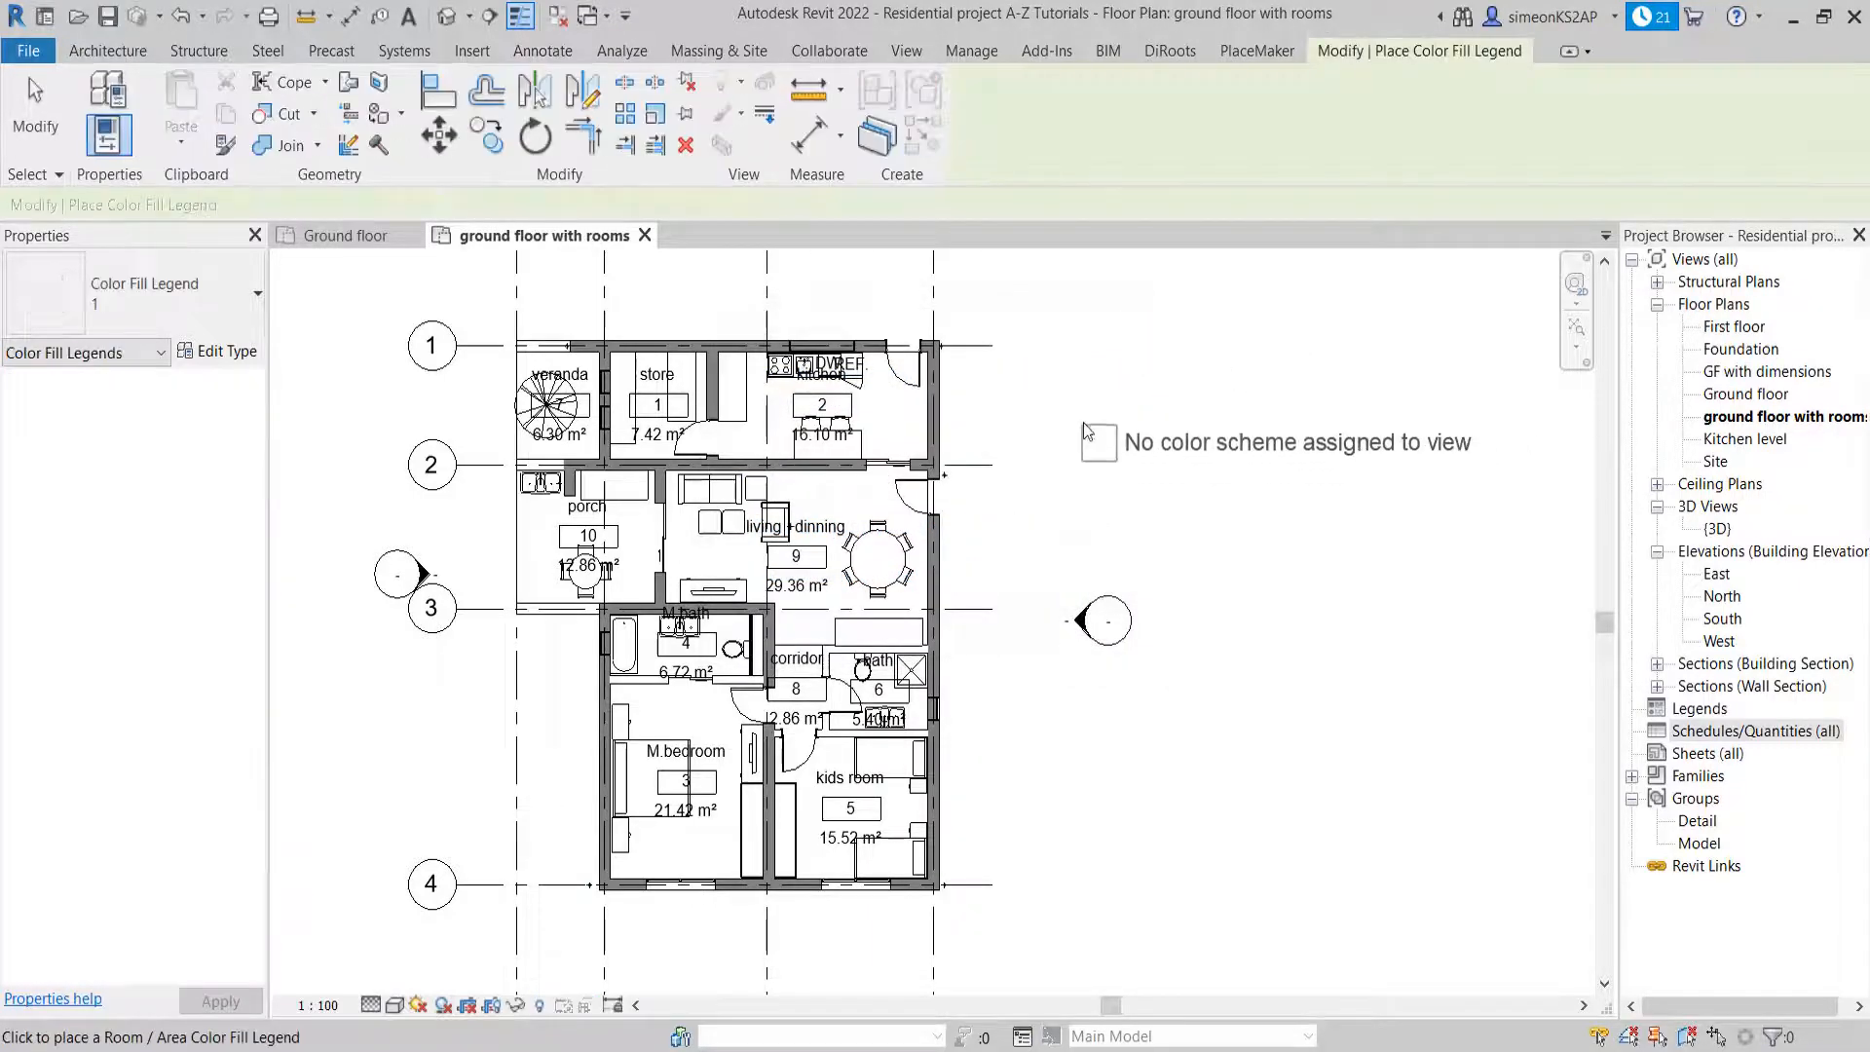
middle_drag(1048, 419, 1012, 431)
scroll(966, 437, down, 1)
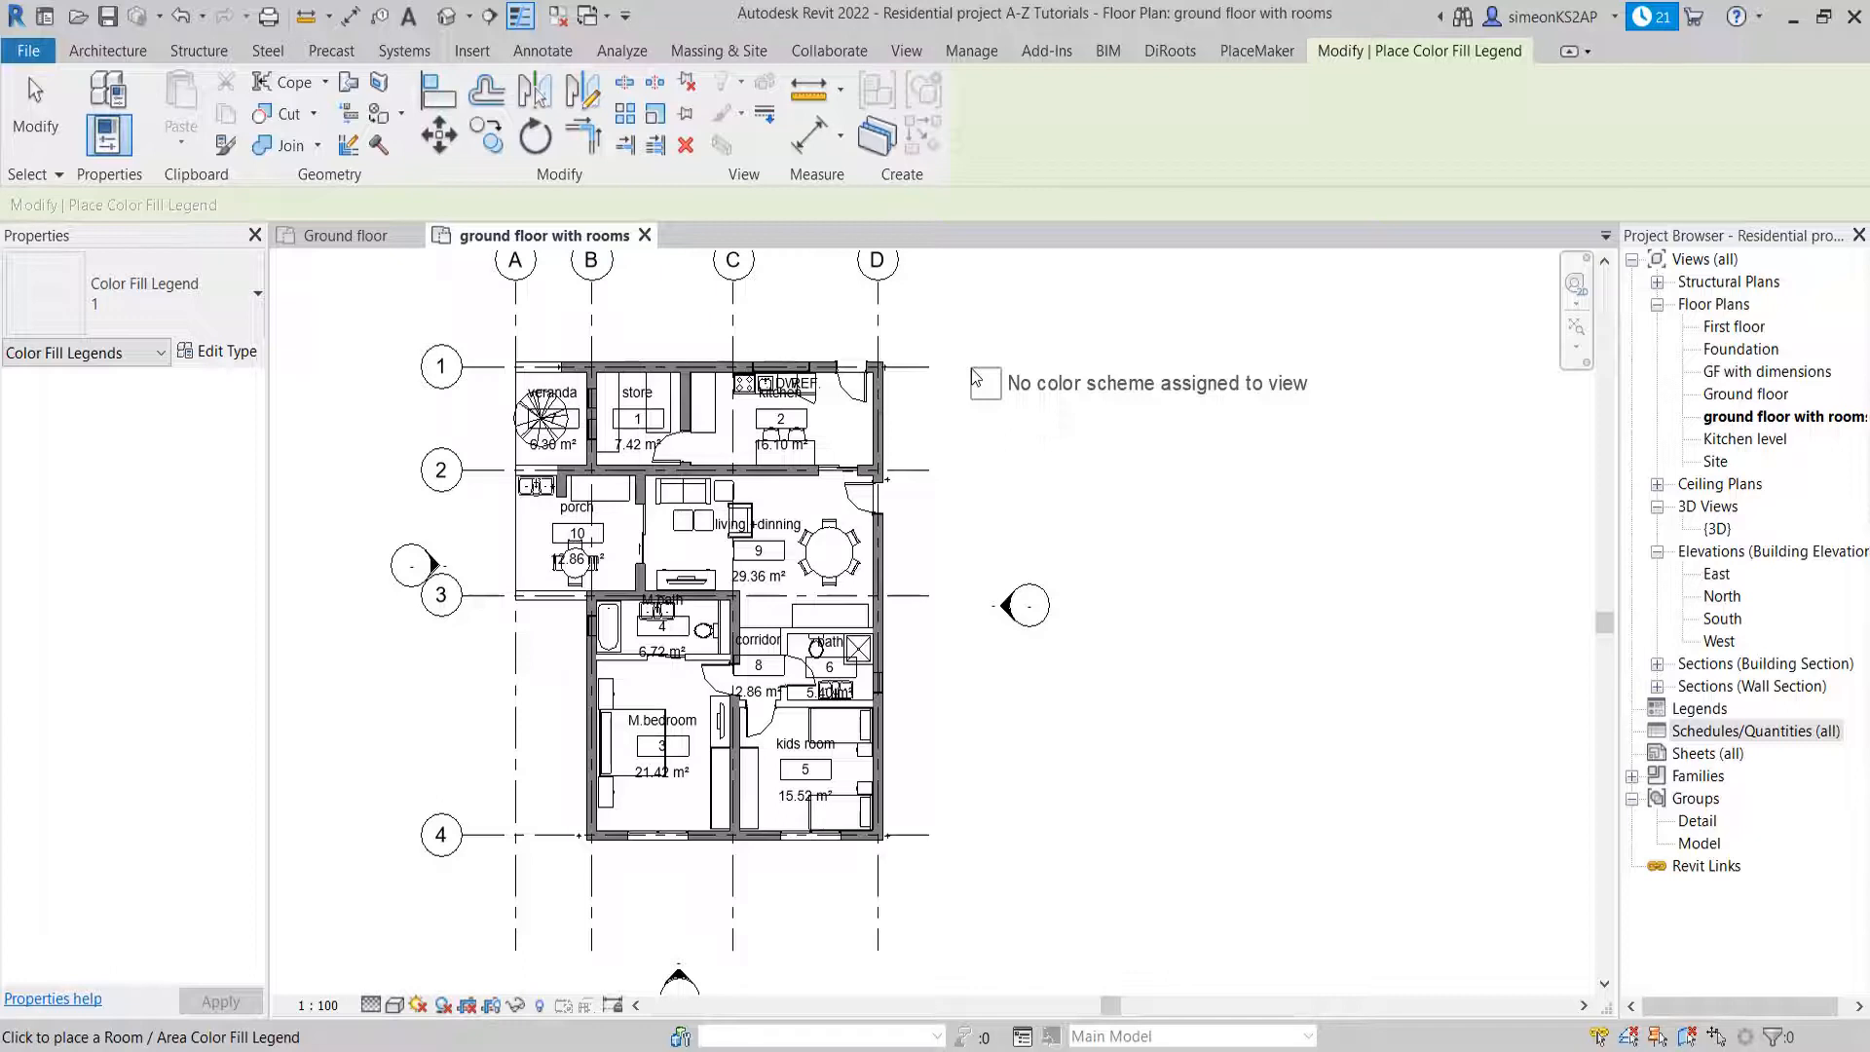
click(975, 378)
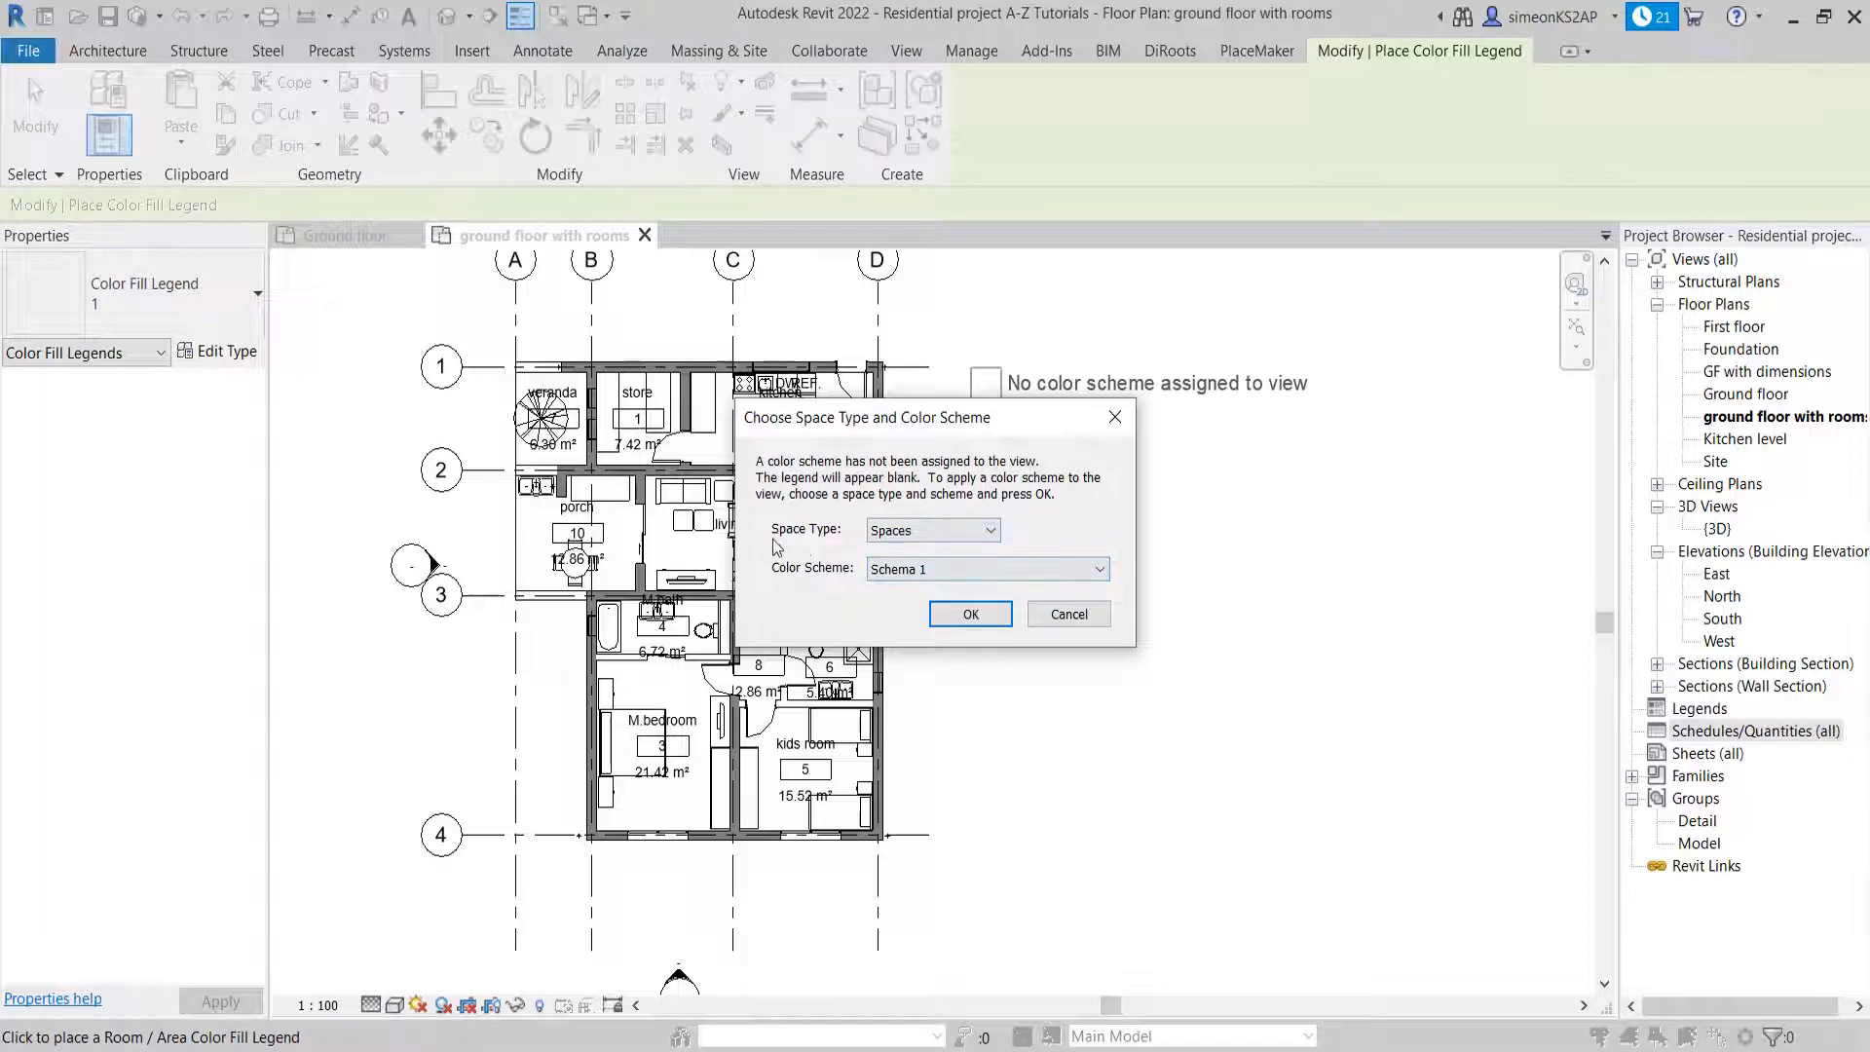
Apply the space type Rooms with the color scheme names to the plan view and its legend
click(955, 530)
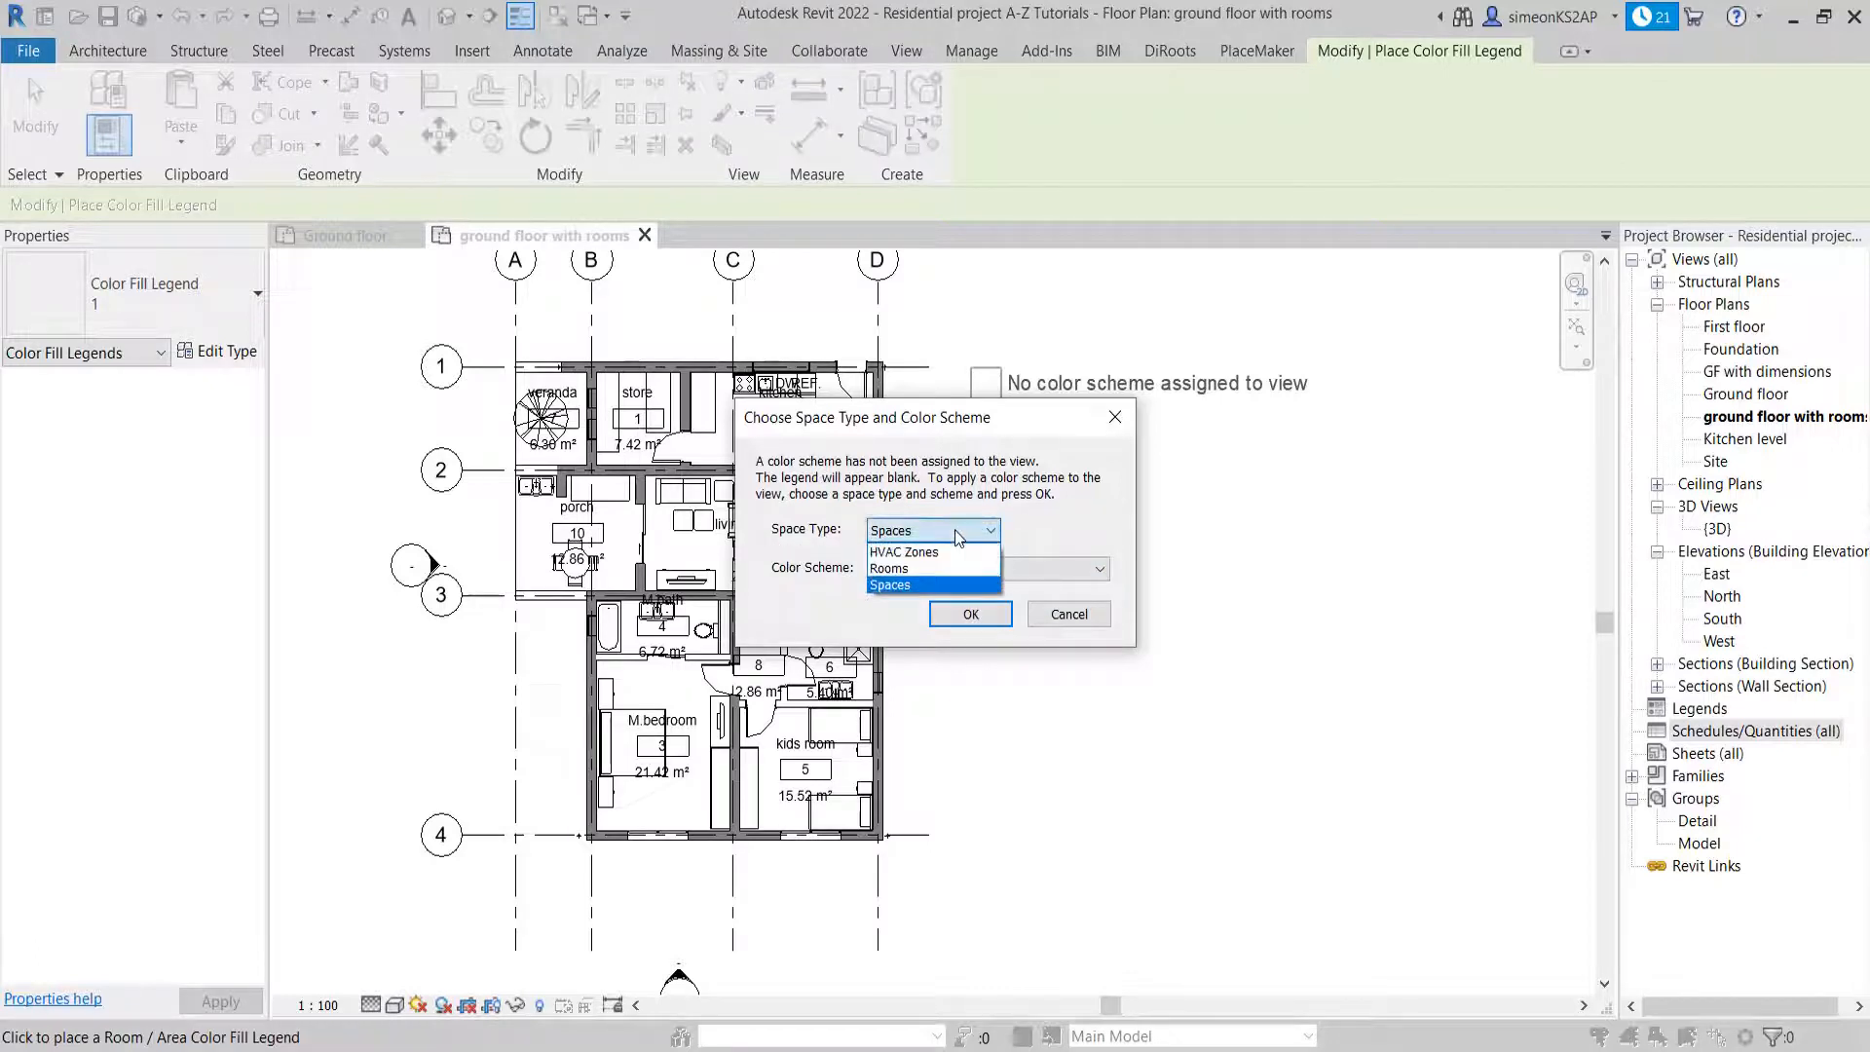
click(914, 569)
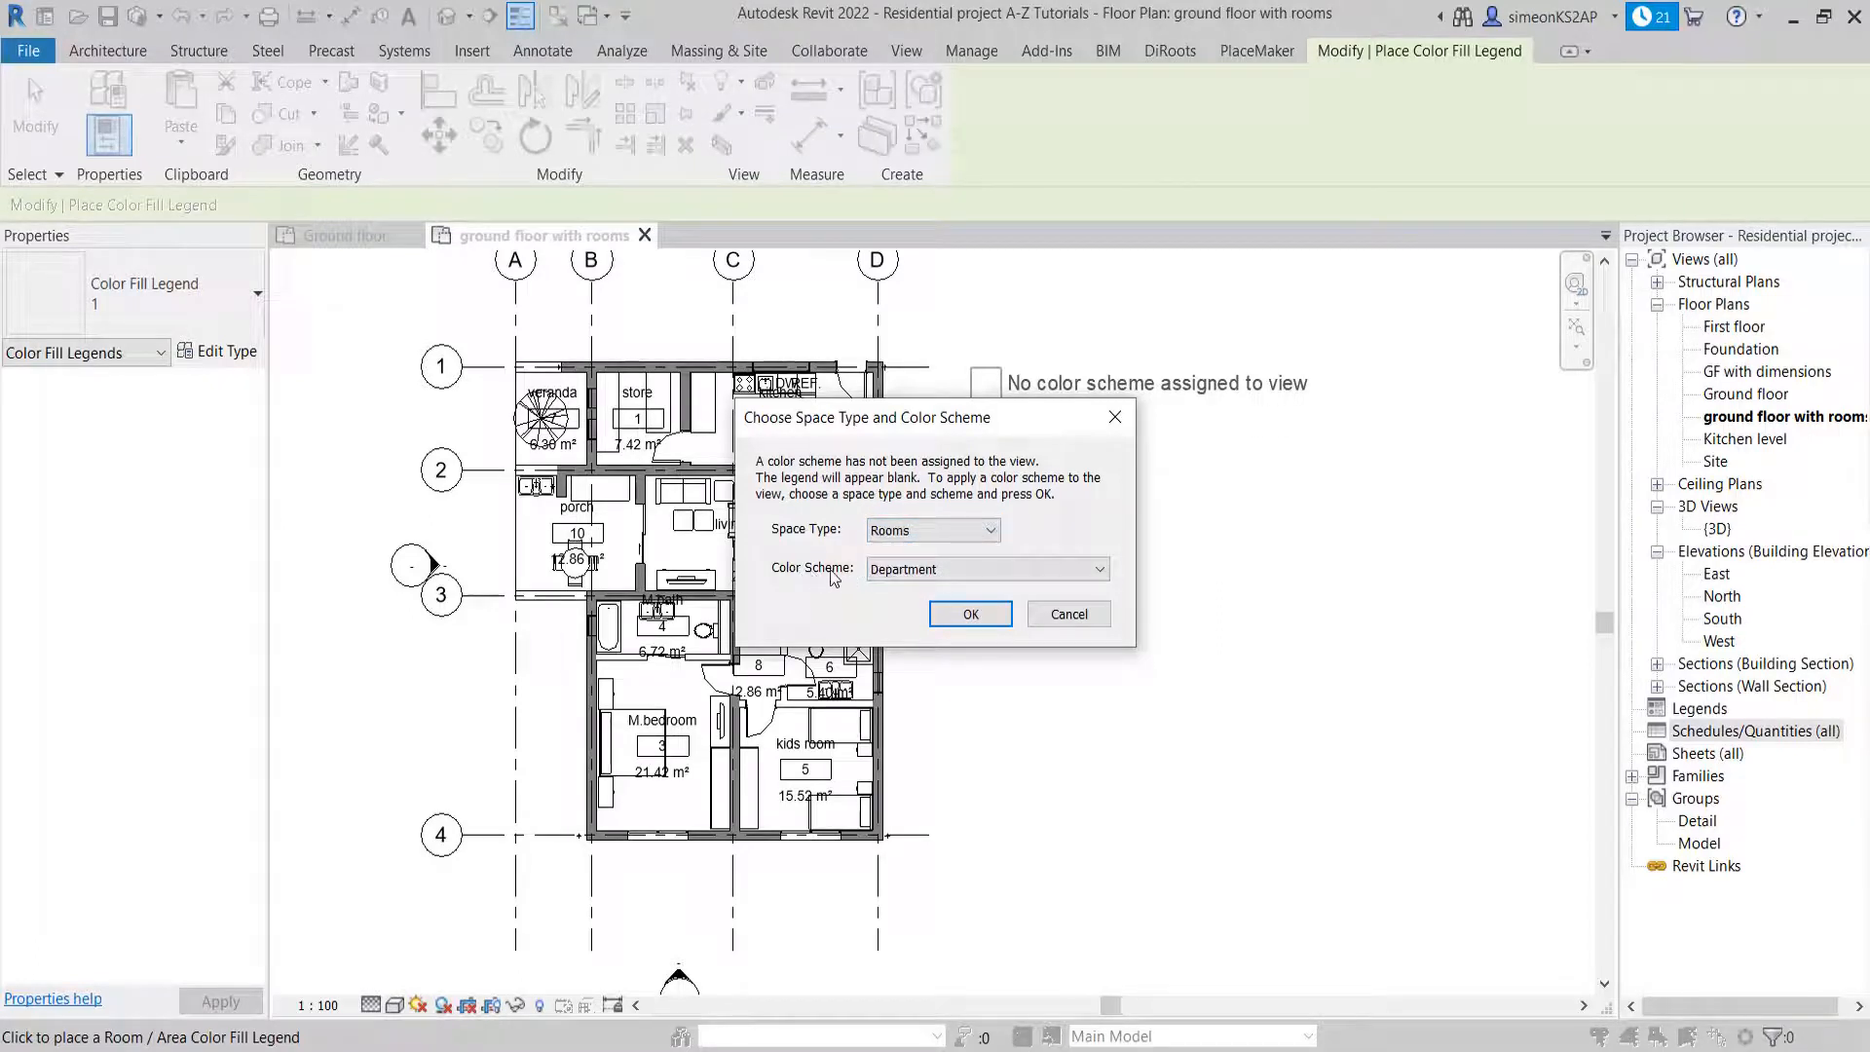
click(934, 568)
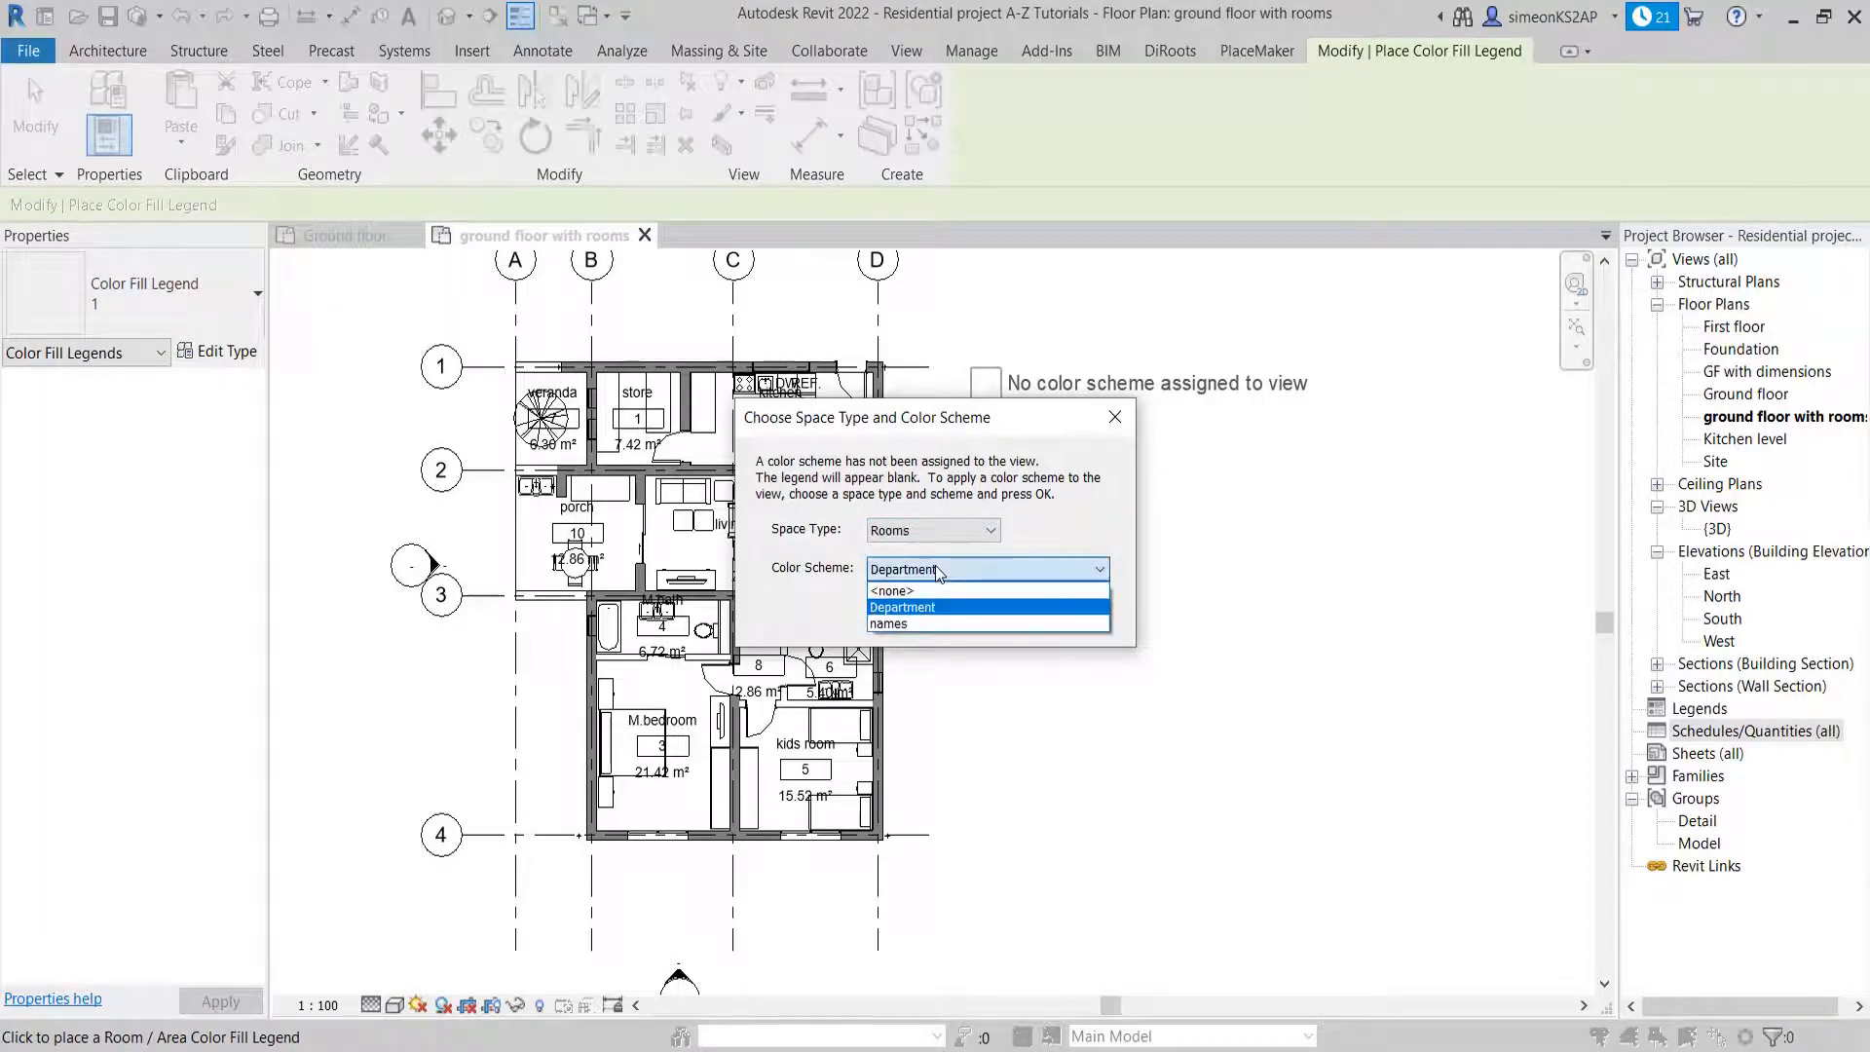
click(891, 624)
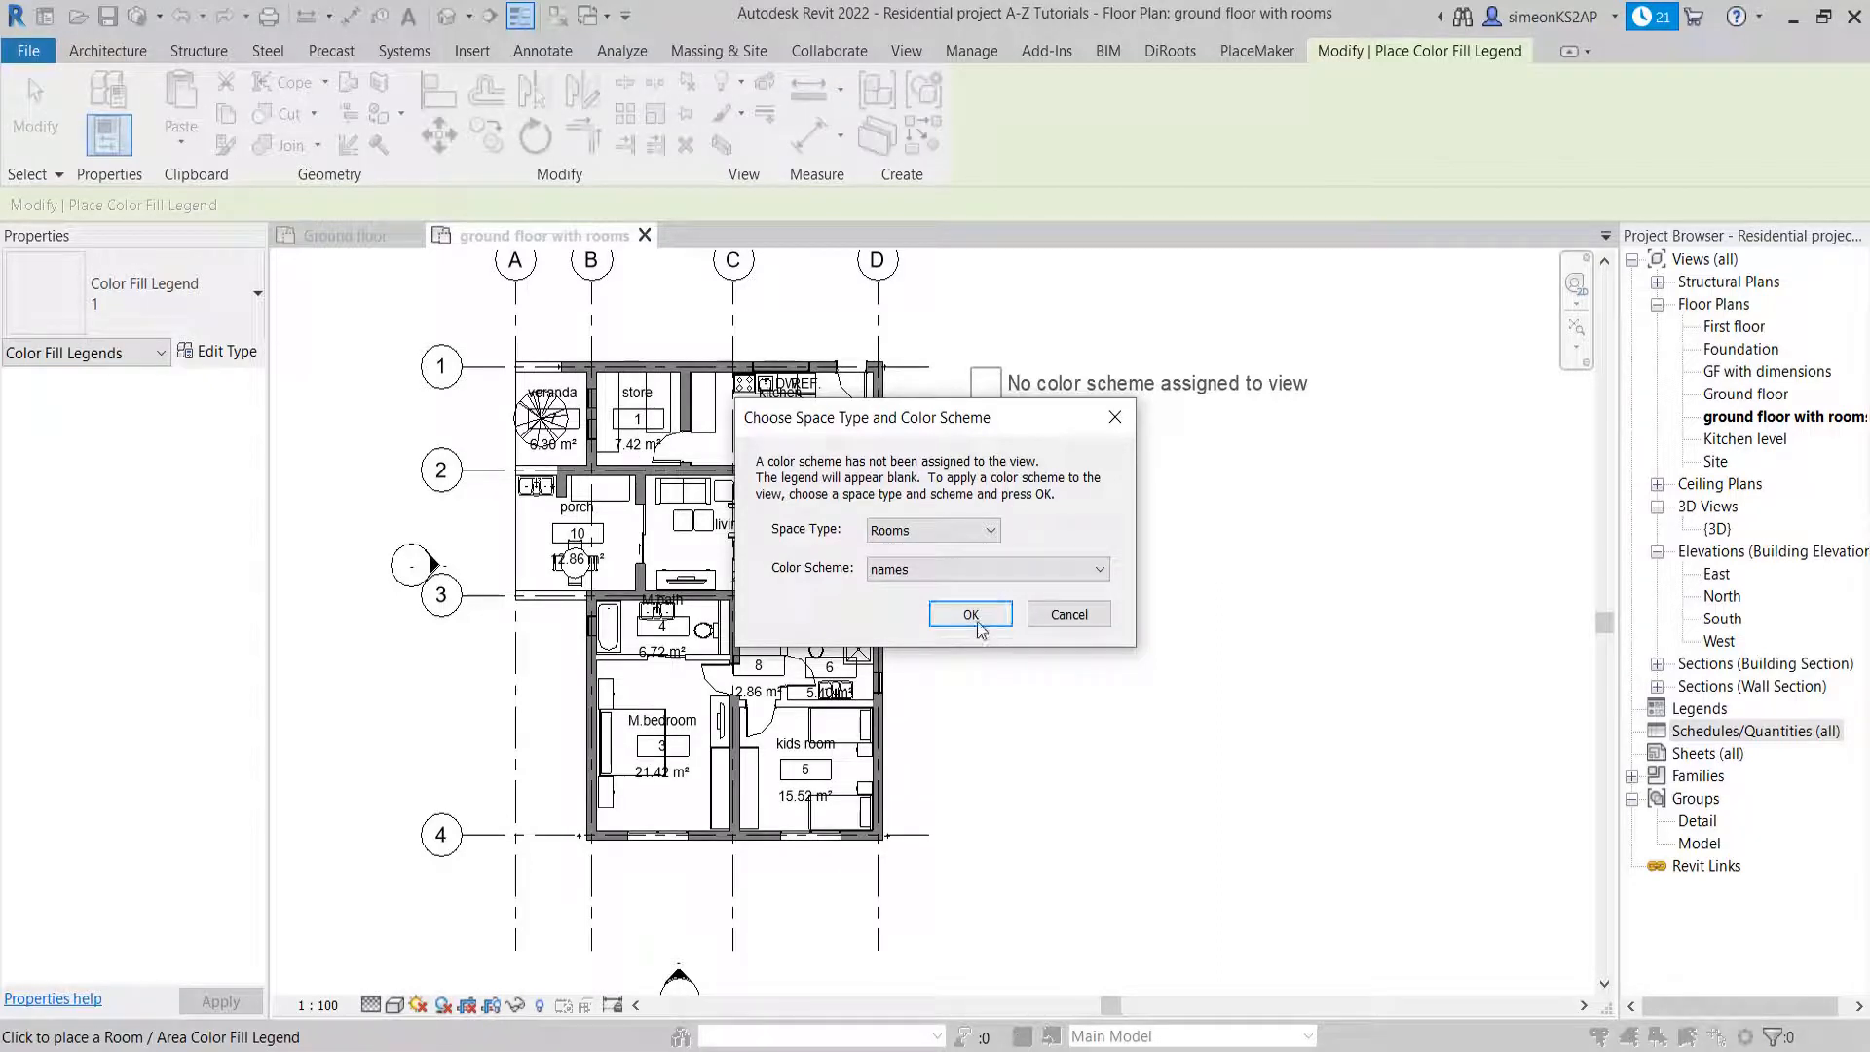
click(977, 620)
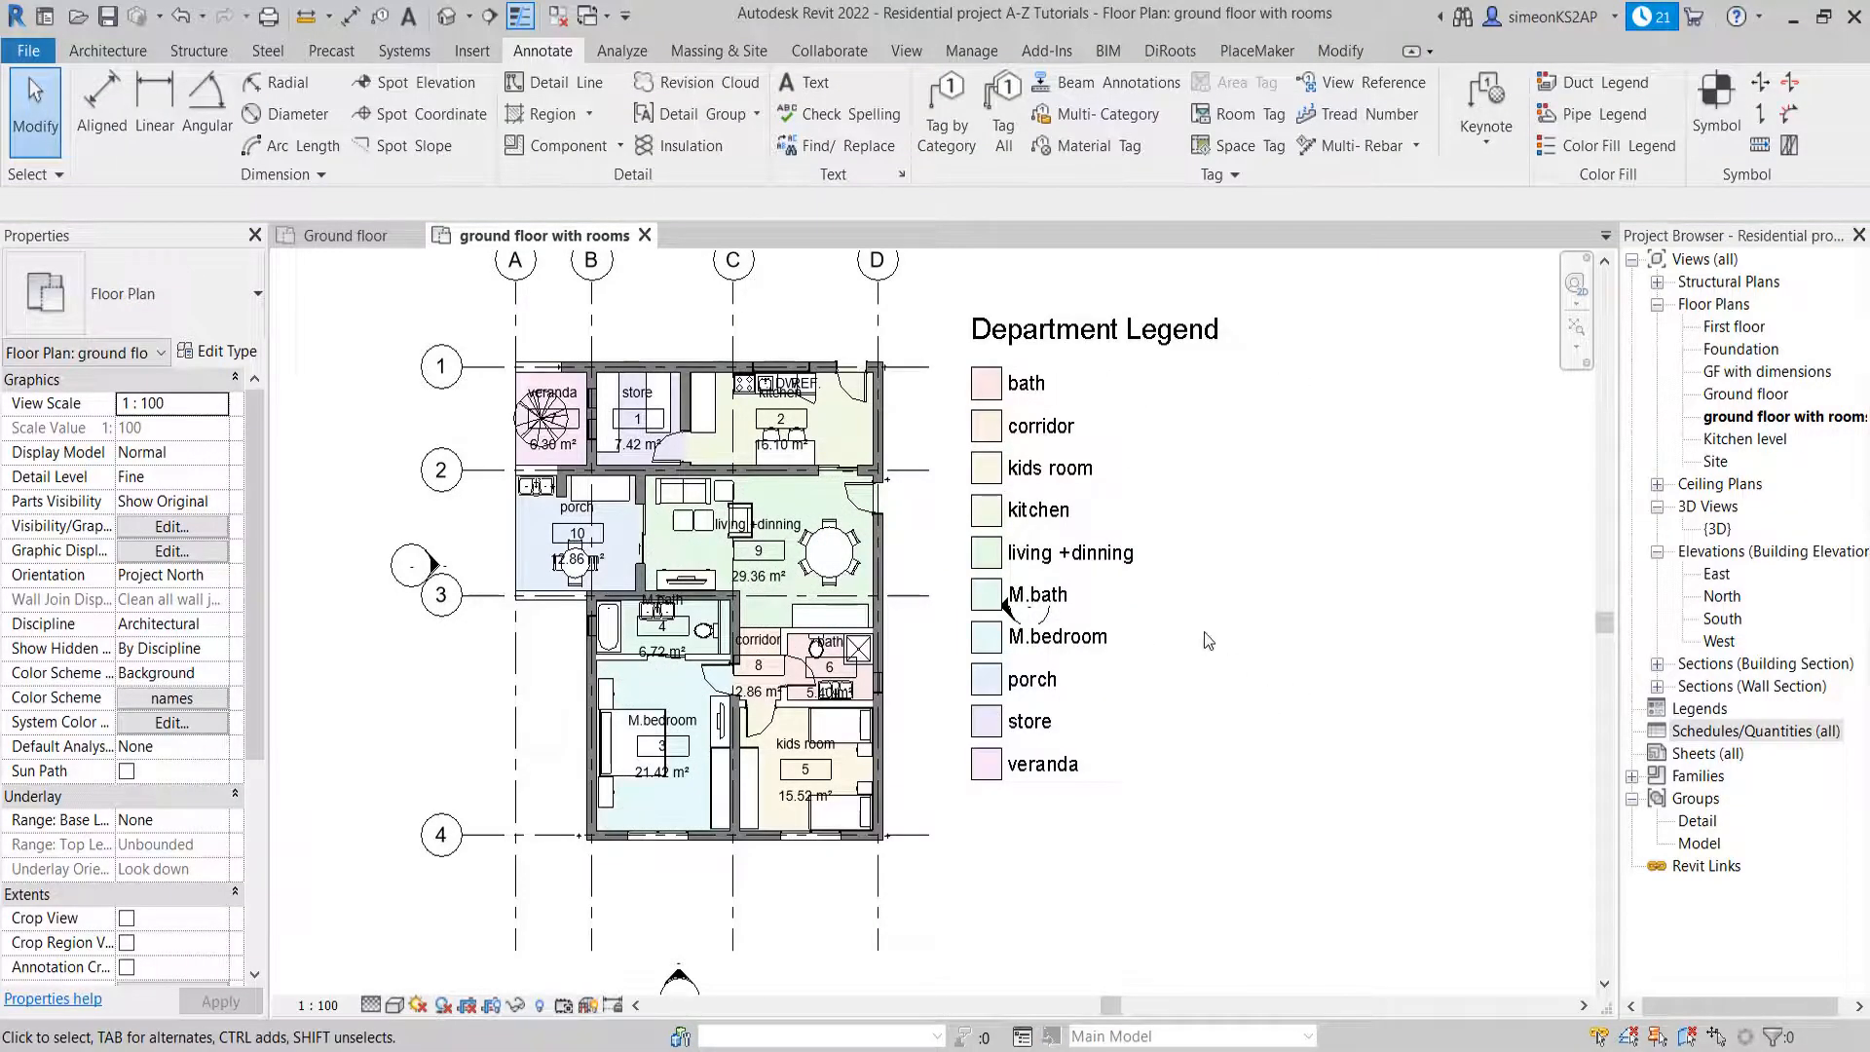
scroll(1137, 591, down, 3)
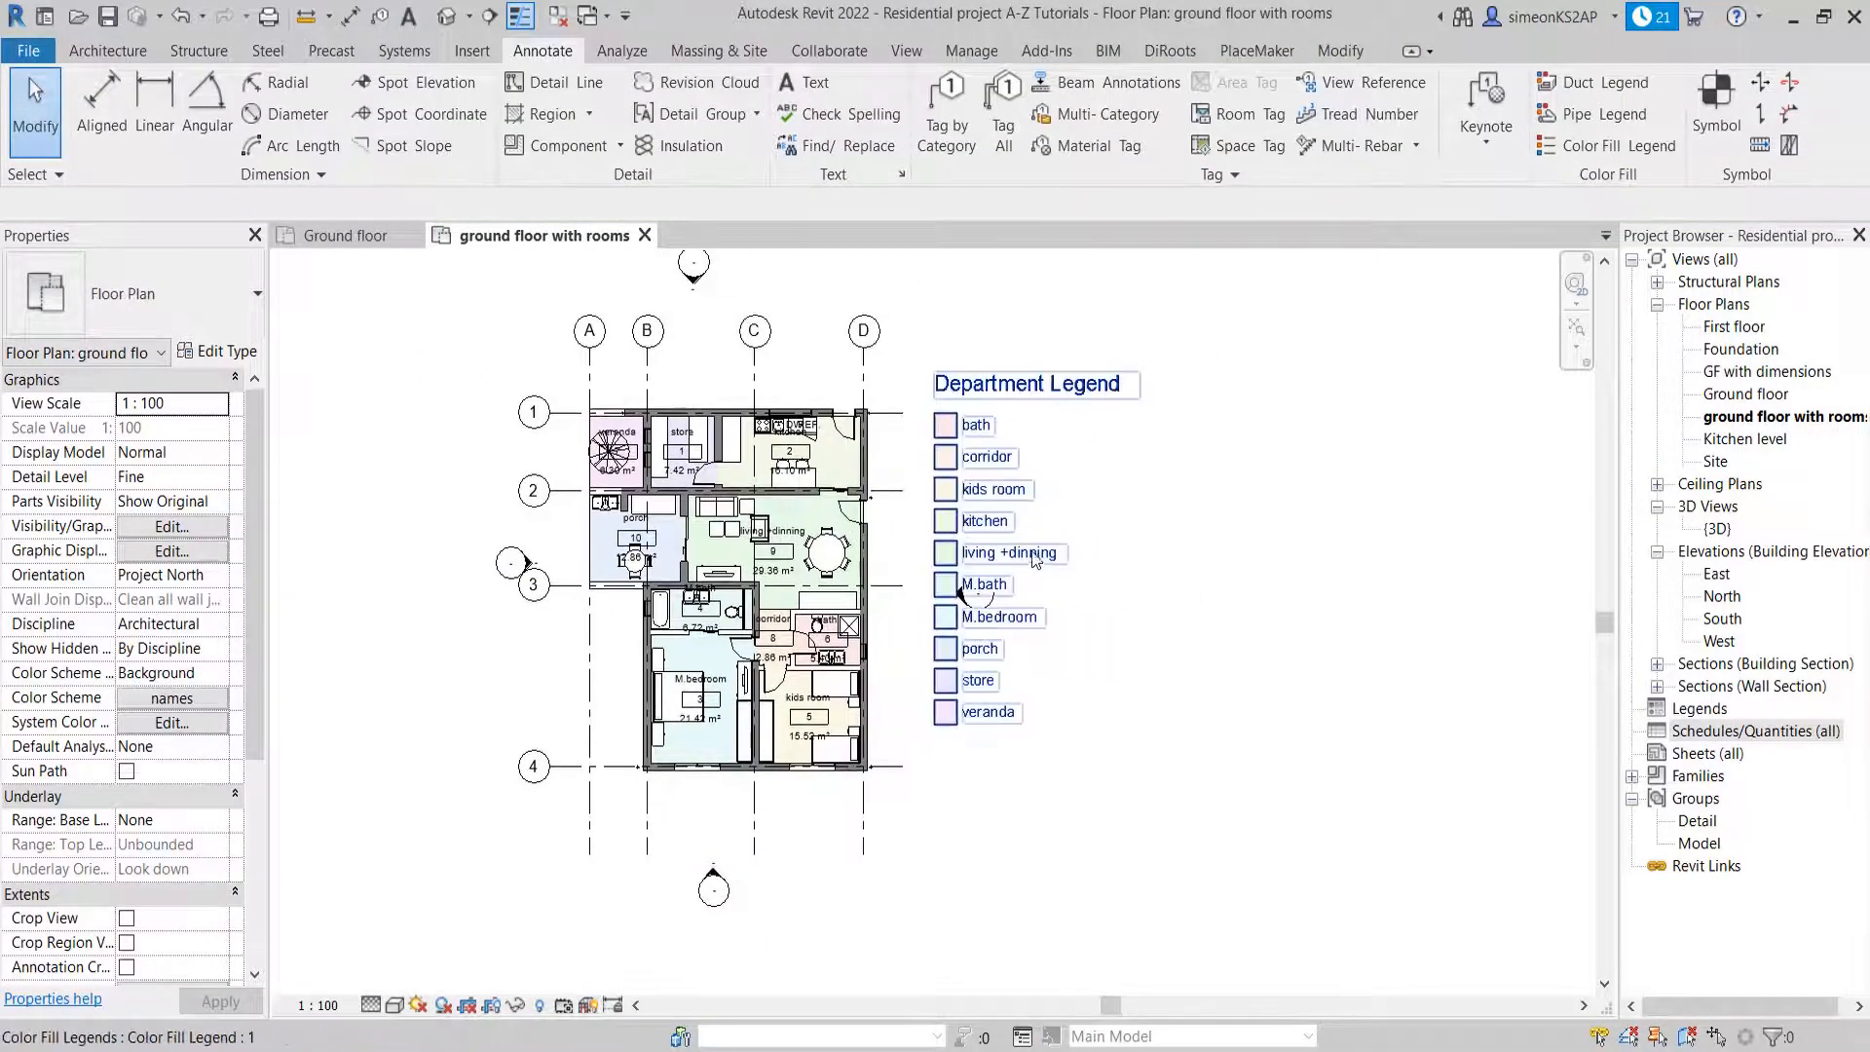
middle_drag(1022, 545, 1030, 528)
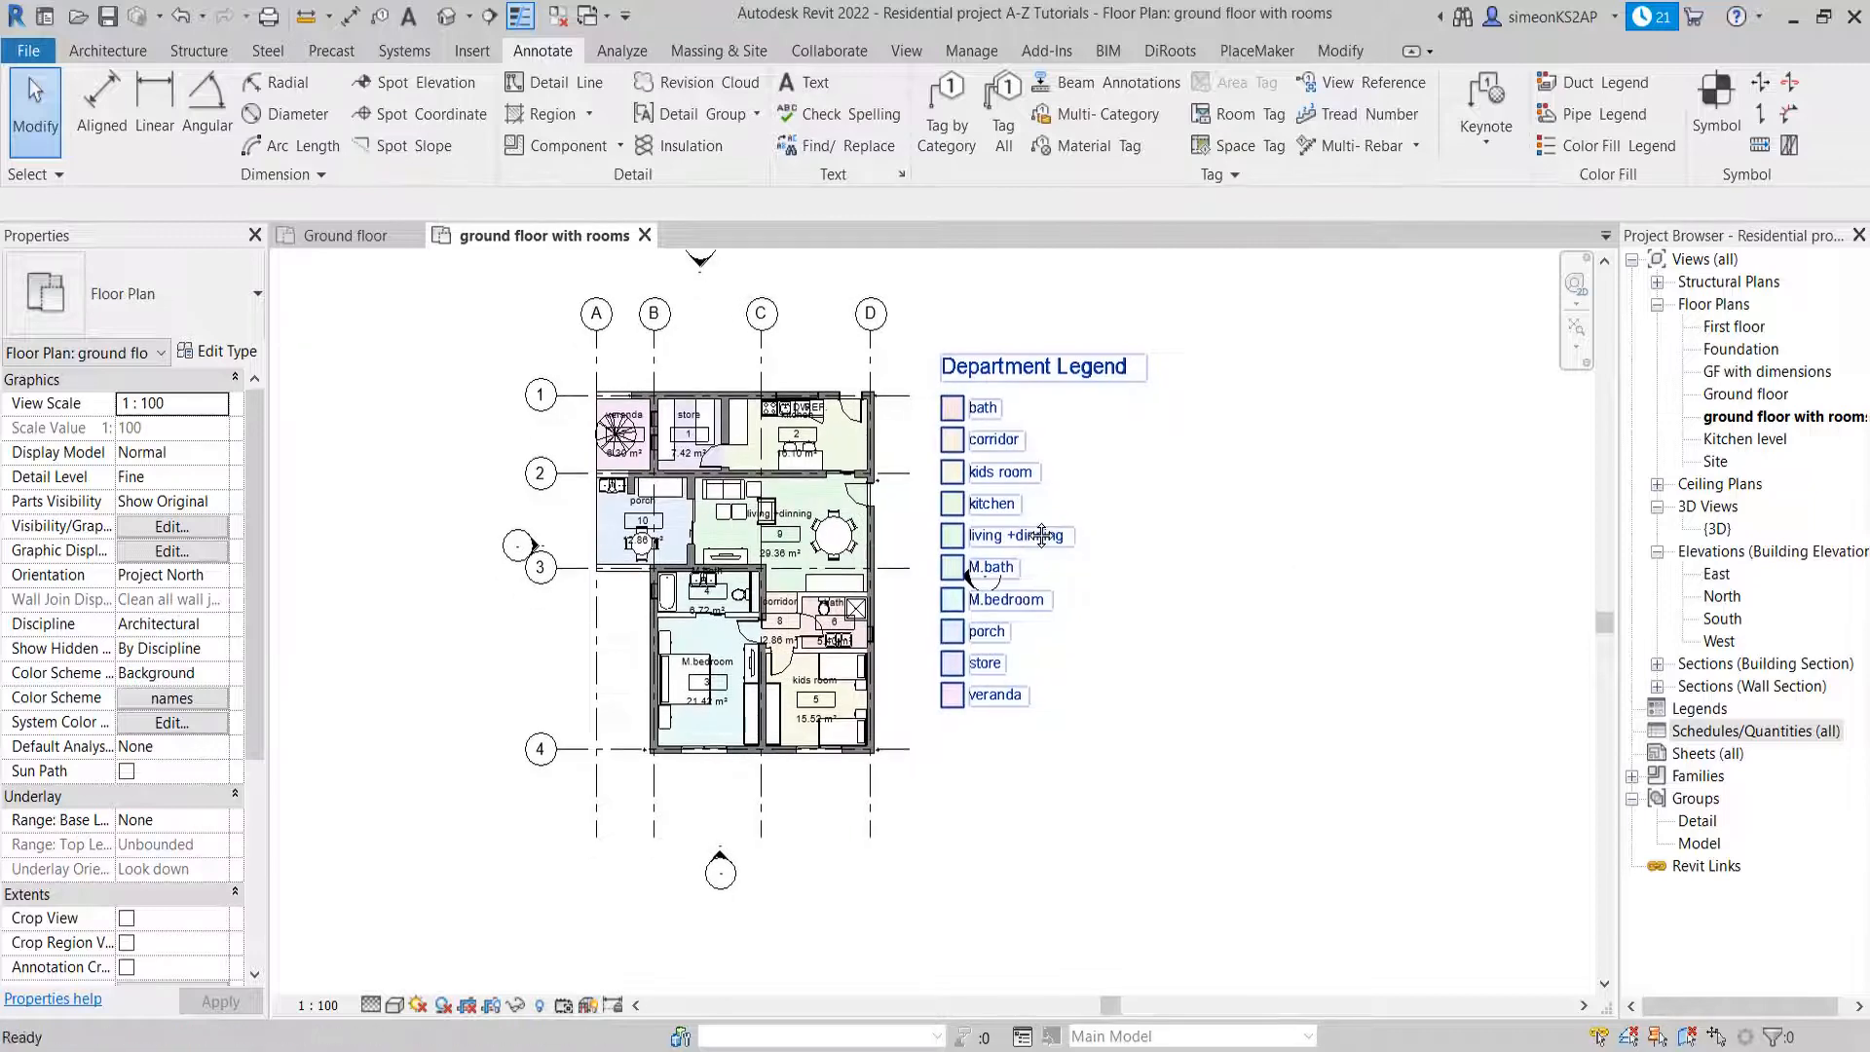
Examine the color fills of the rooms across the plan against the entries in the color legend
scroll(963, 420, up, 2)
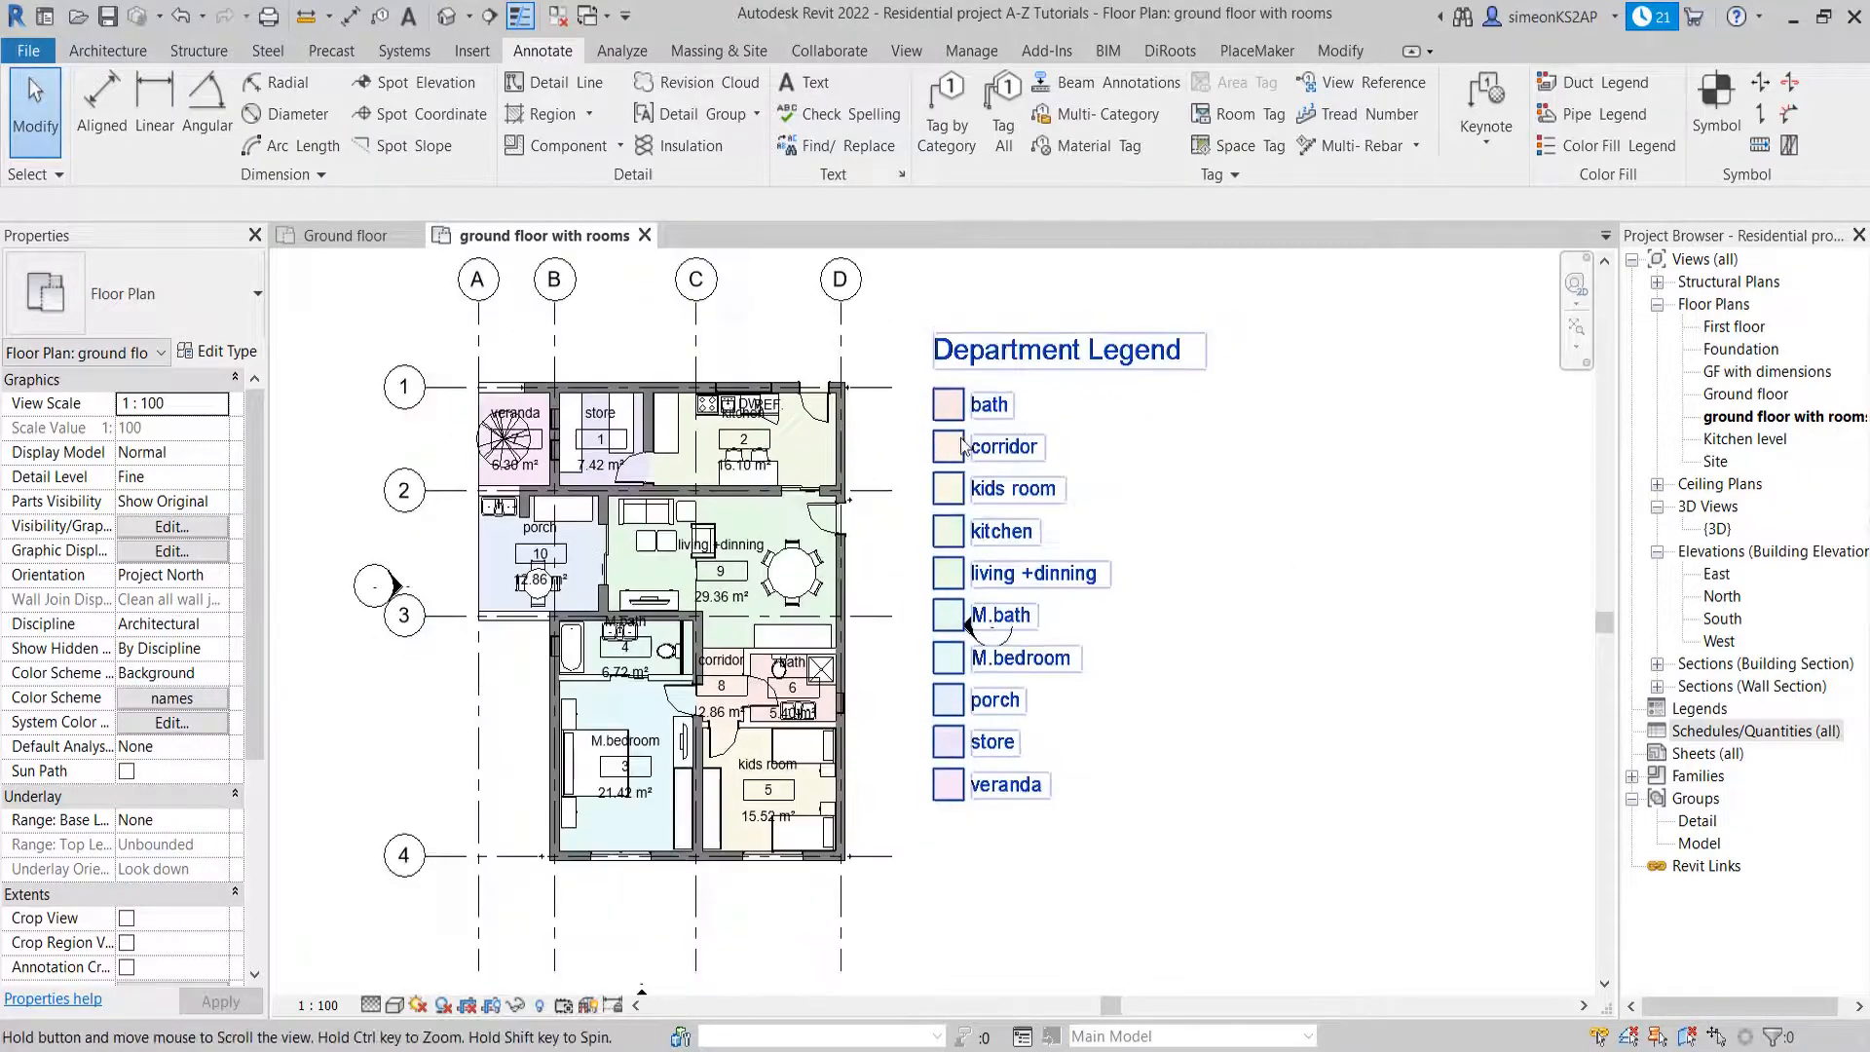
middle_drag(974, 429, 1038, 429)
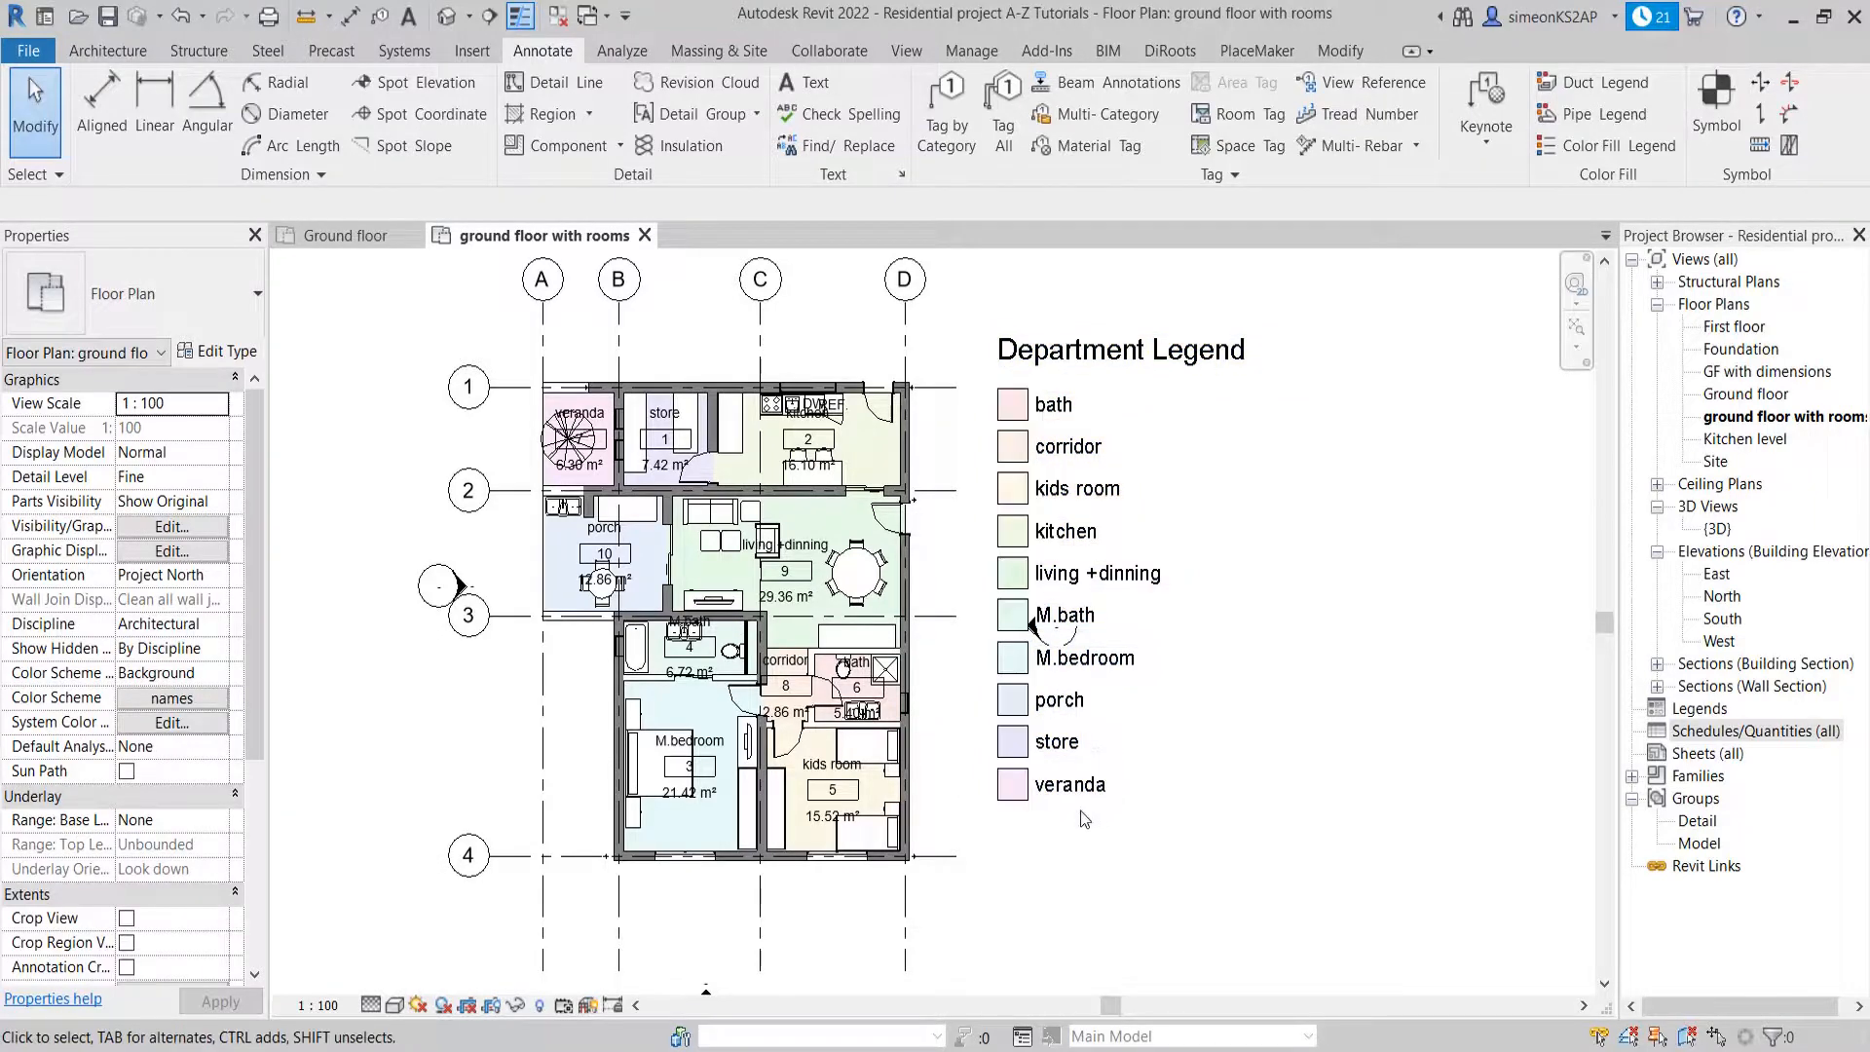
middle_drag(910, 584, 937, 529)
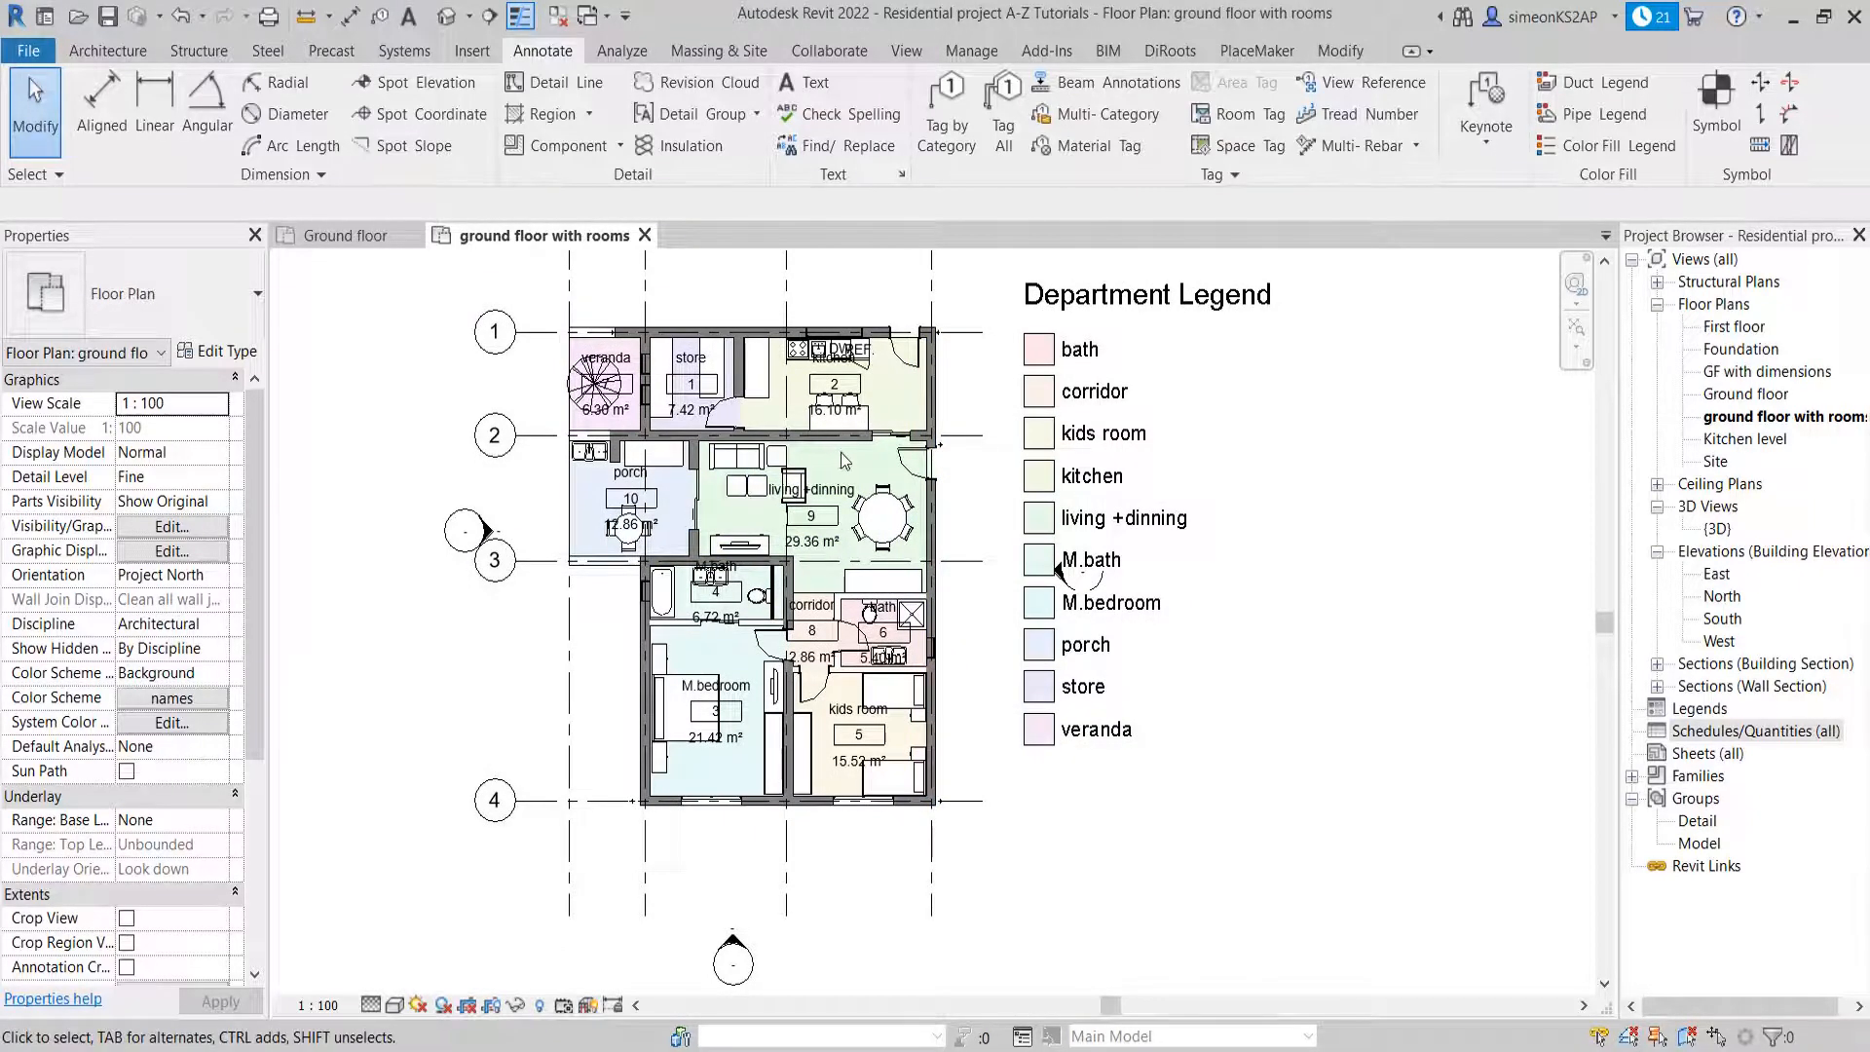
scroll(845, 462, up, 2)
scroll(848, 448, up, 2)
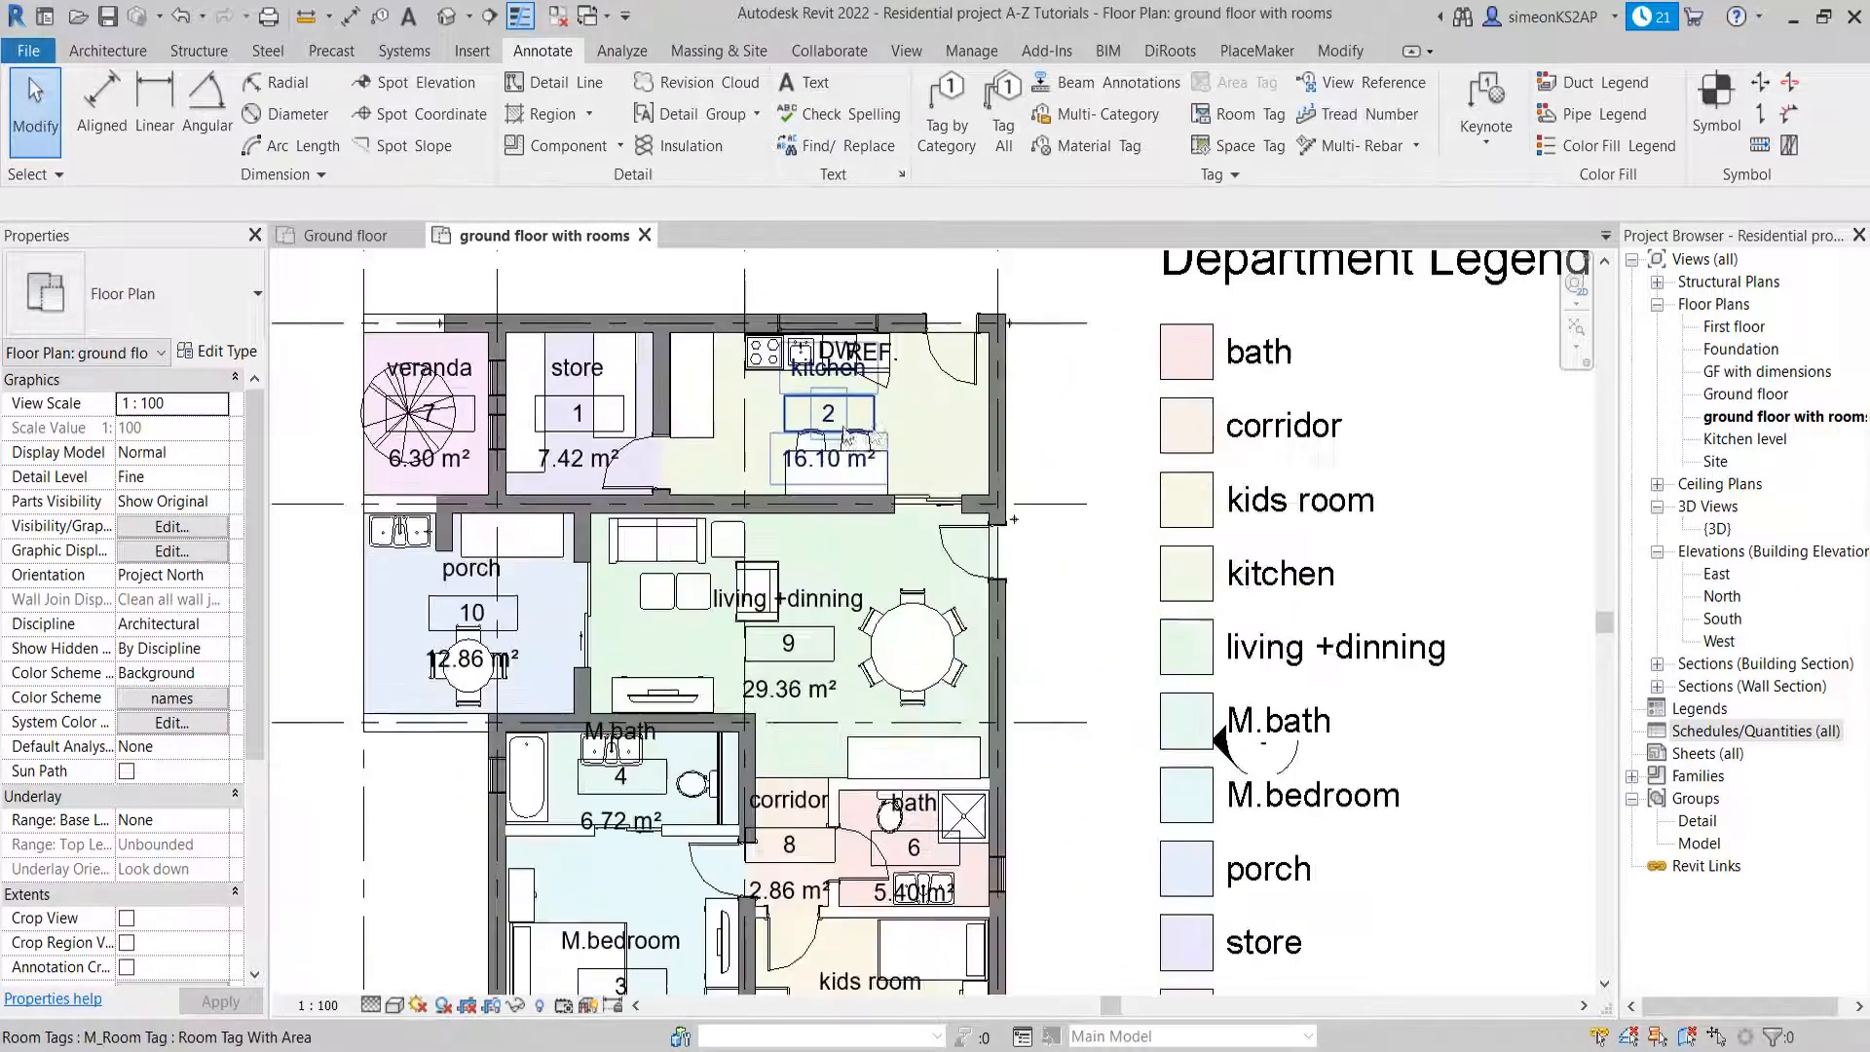
scroll(919, 432, down, 1)
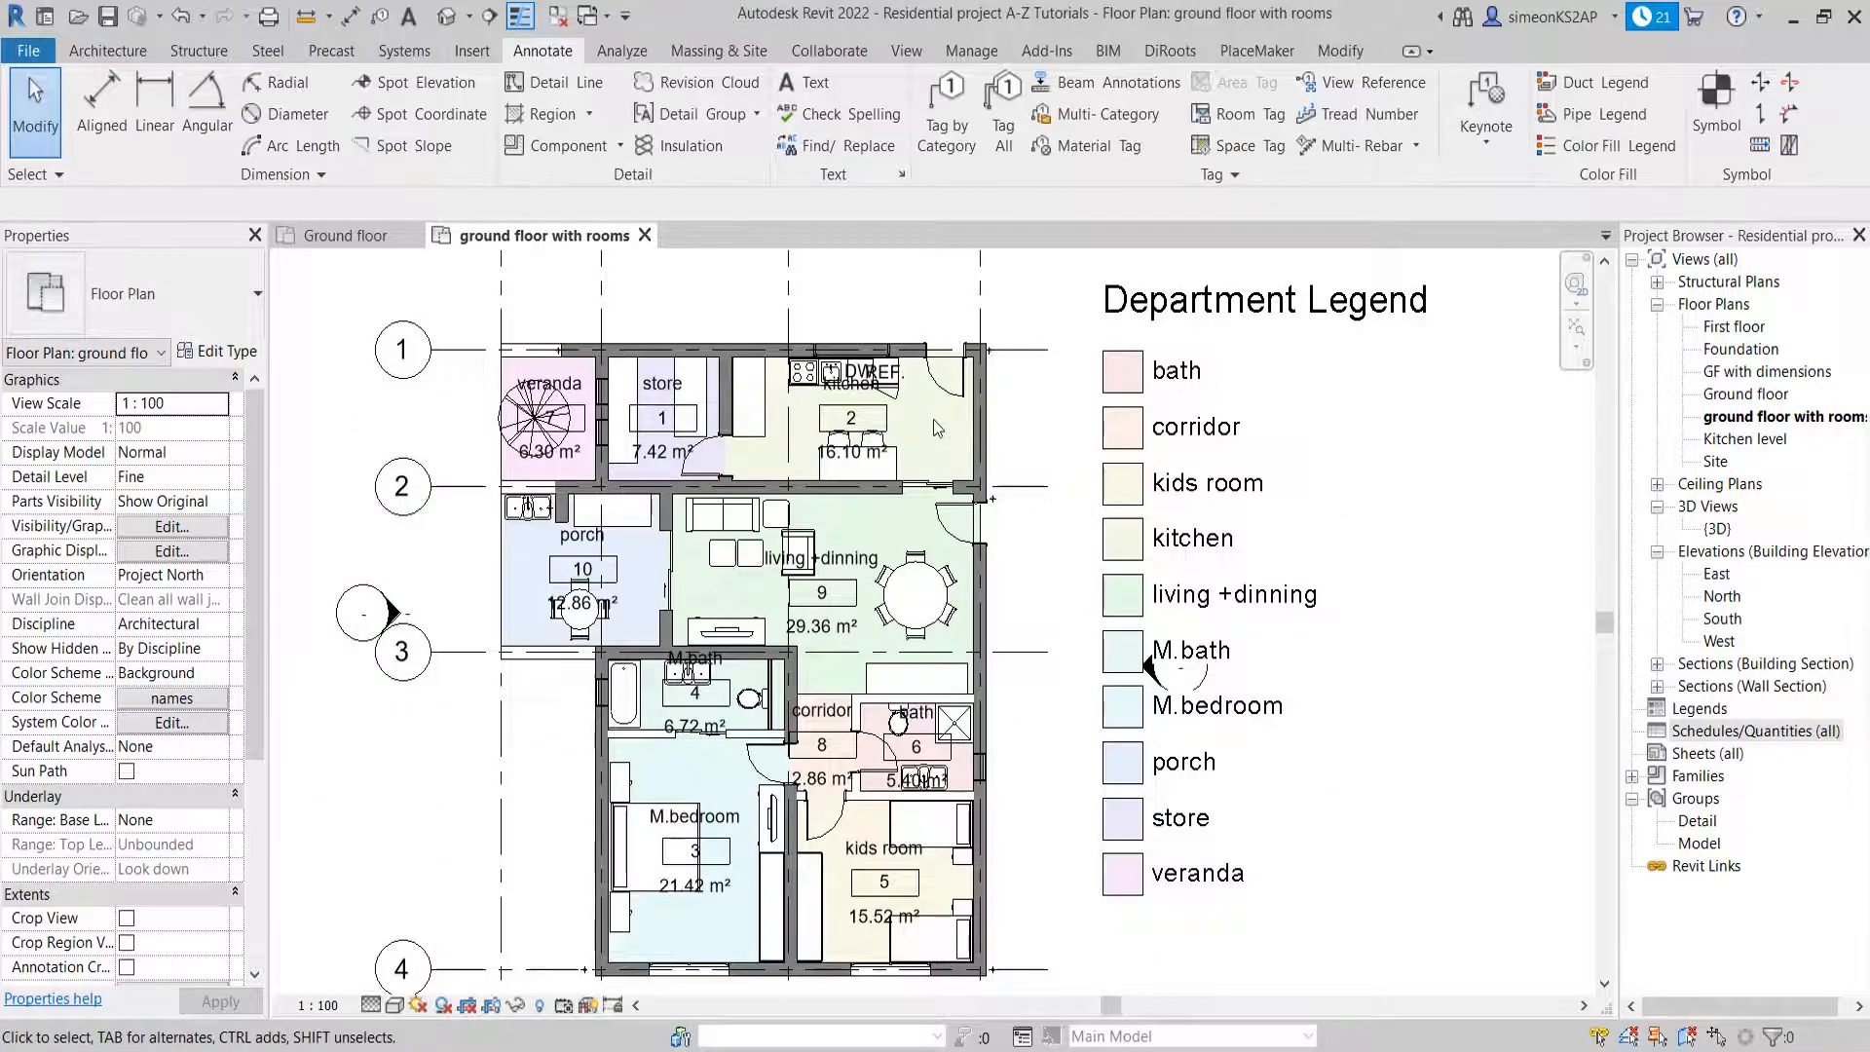
middle_drag(943, 612, 932, 566)
scroll(944, 571, down, 1)
scroll(813, 529, up, 2)
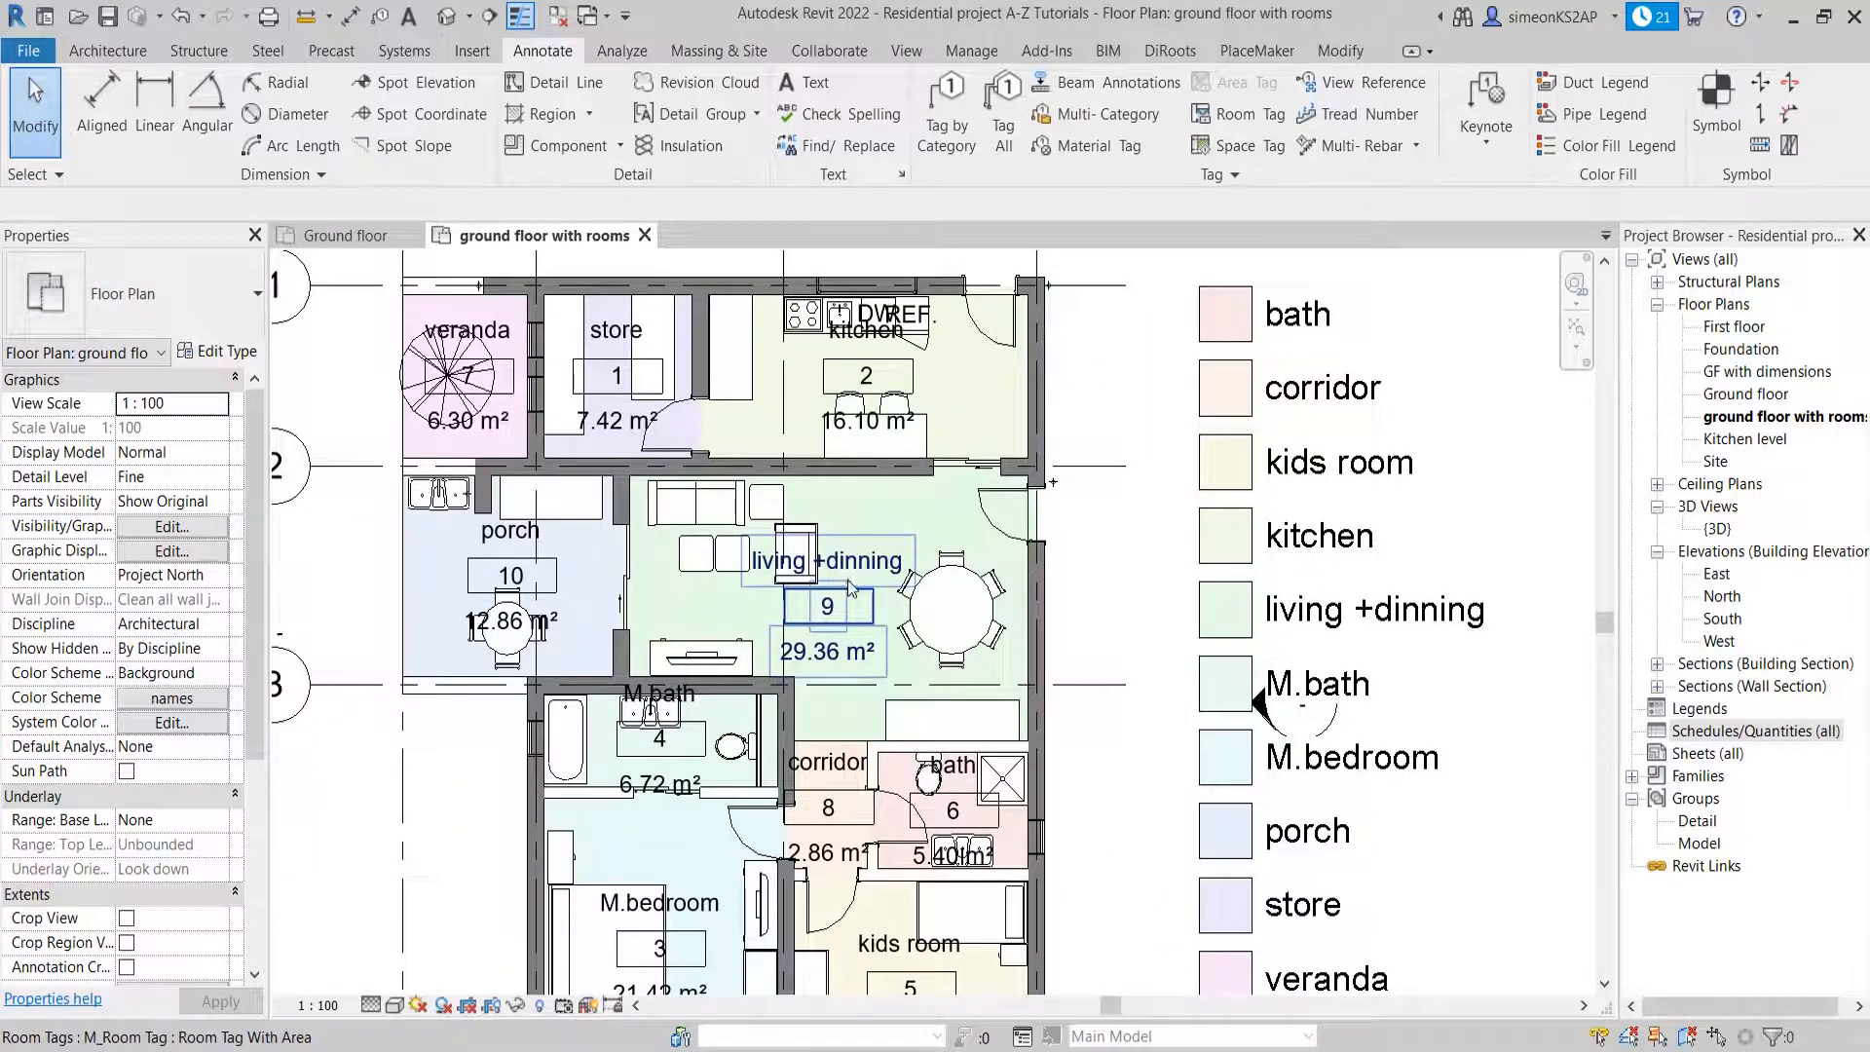
scroll(873, 596, down, 3)
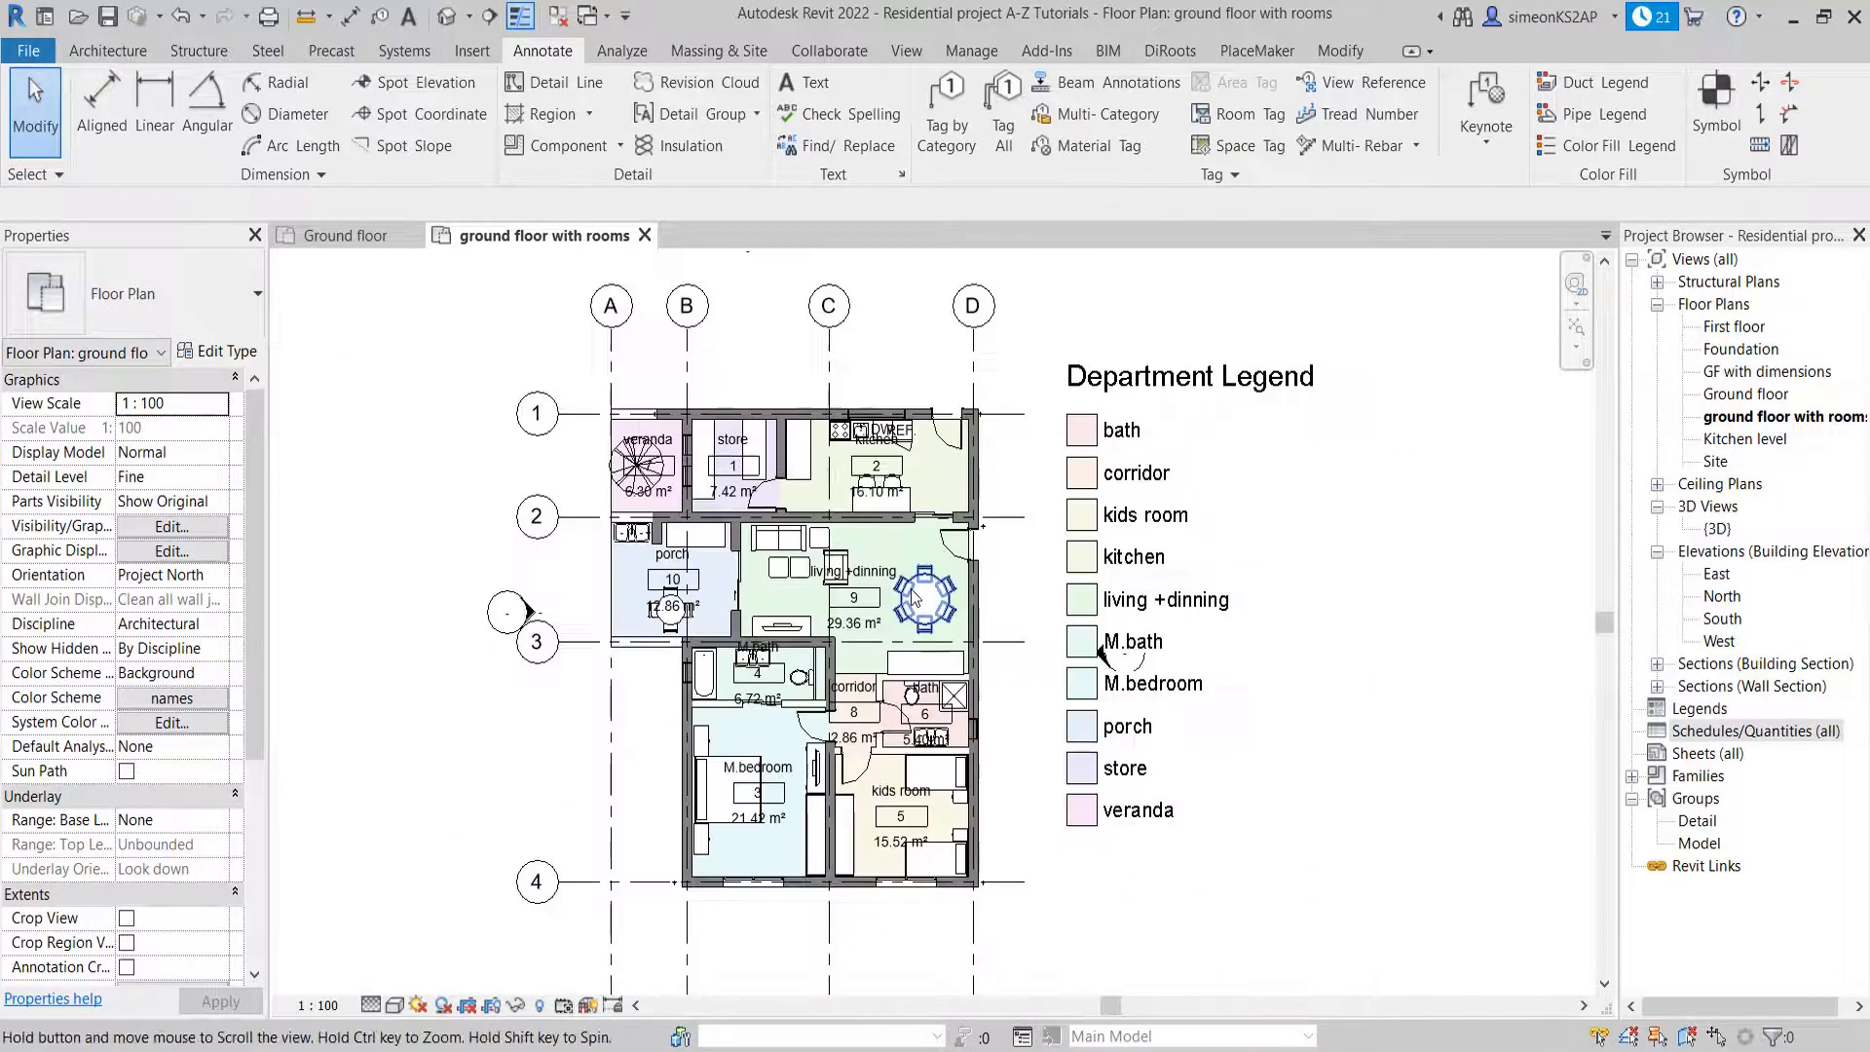
Move the color fill legend away from the plan, clear of the elevation marker beside it
middle_drag(1091, 558, 974, 622)
click(973, 424)
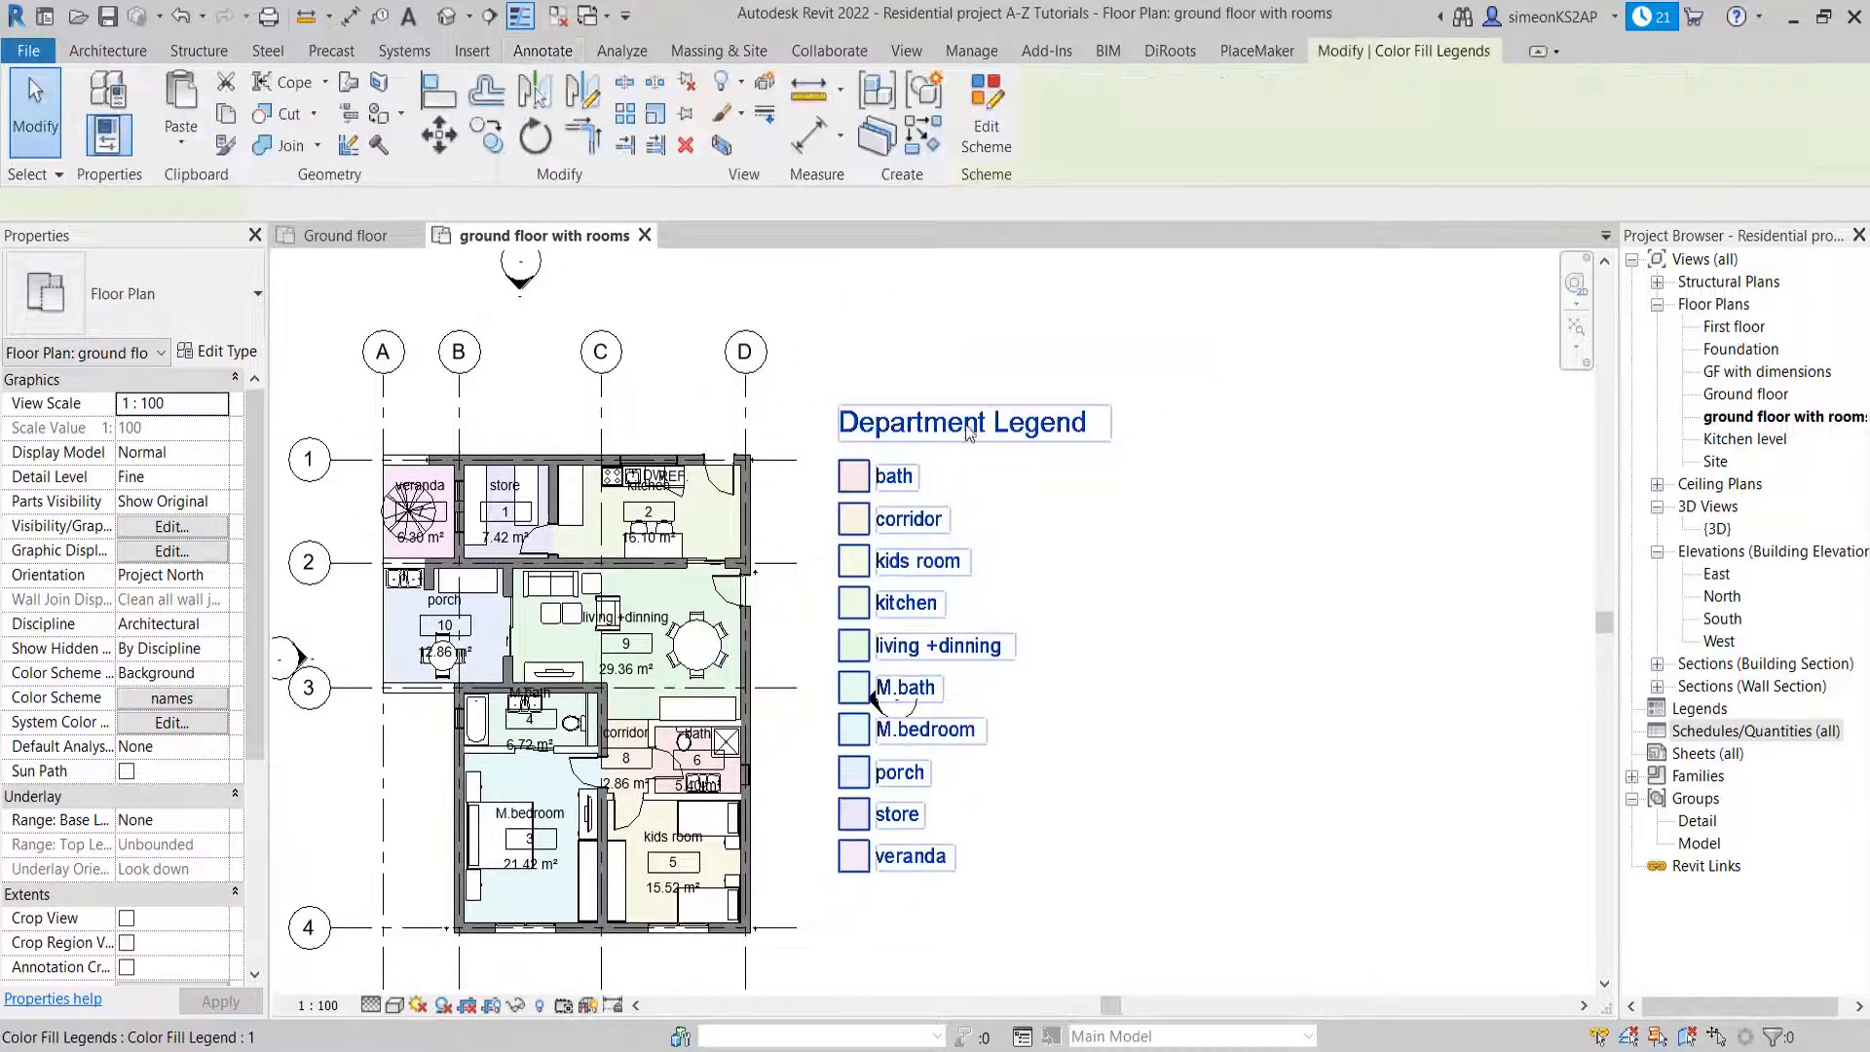
middle_drag(1075, 583, 1151, 476)
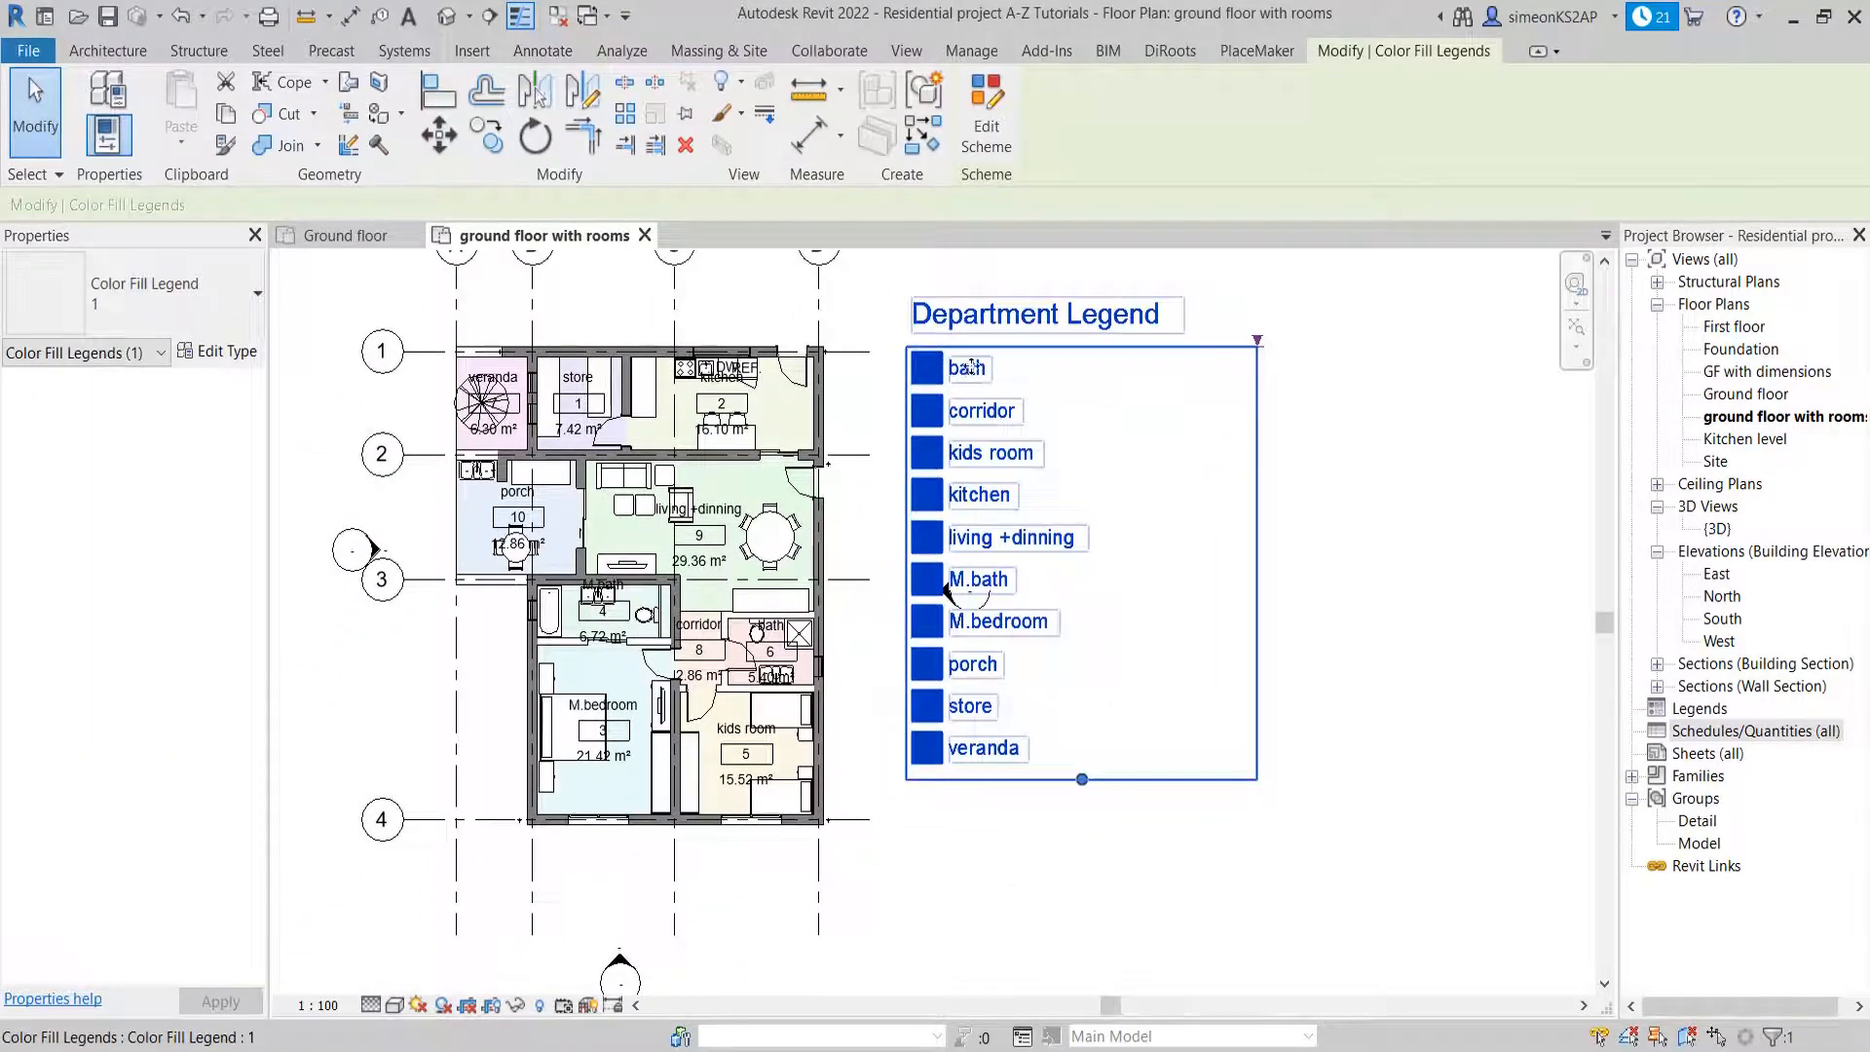
drag(972, 394, 1071, 401)
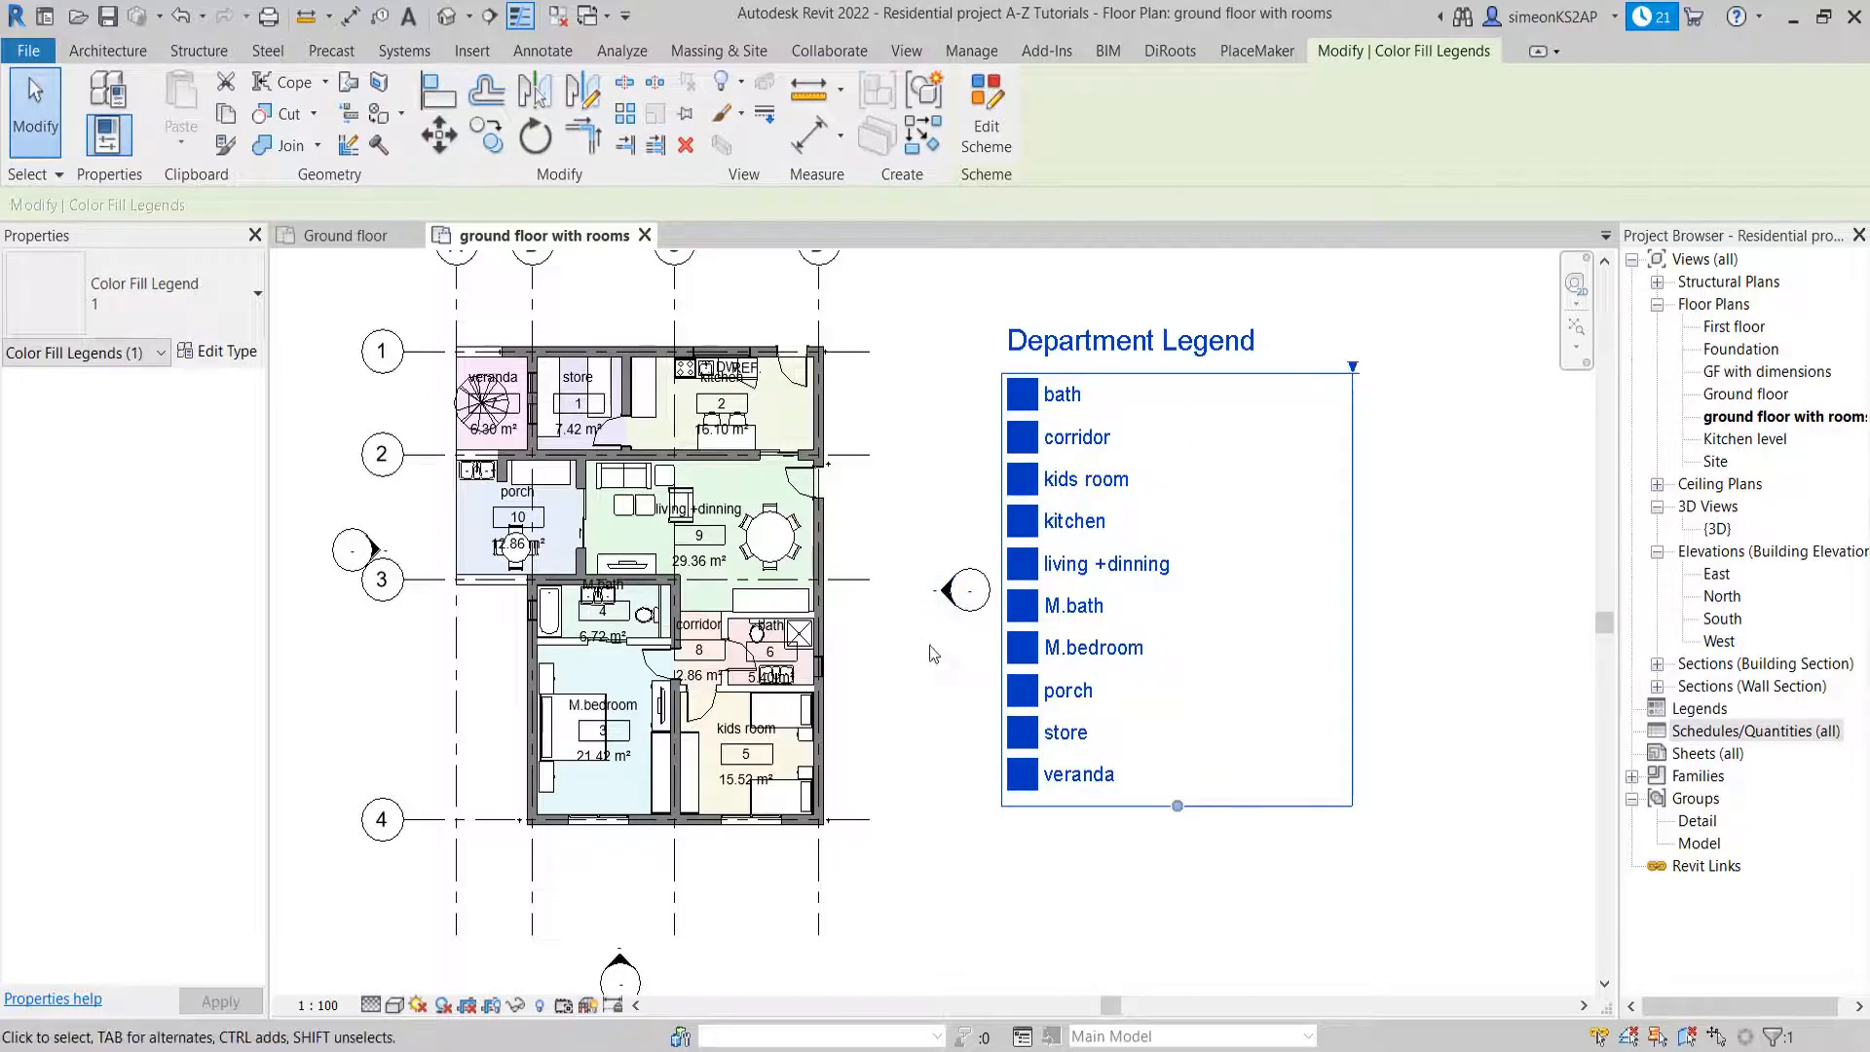
scroll(935, 642, down, 3)
click(991, 581)
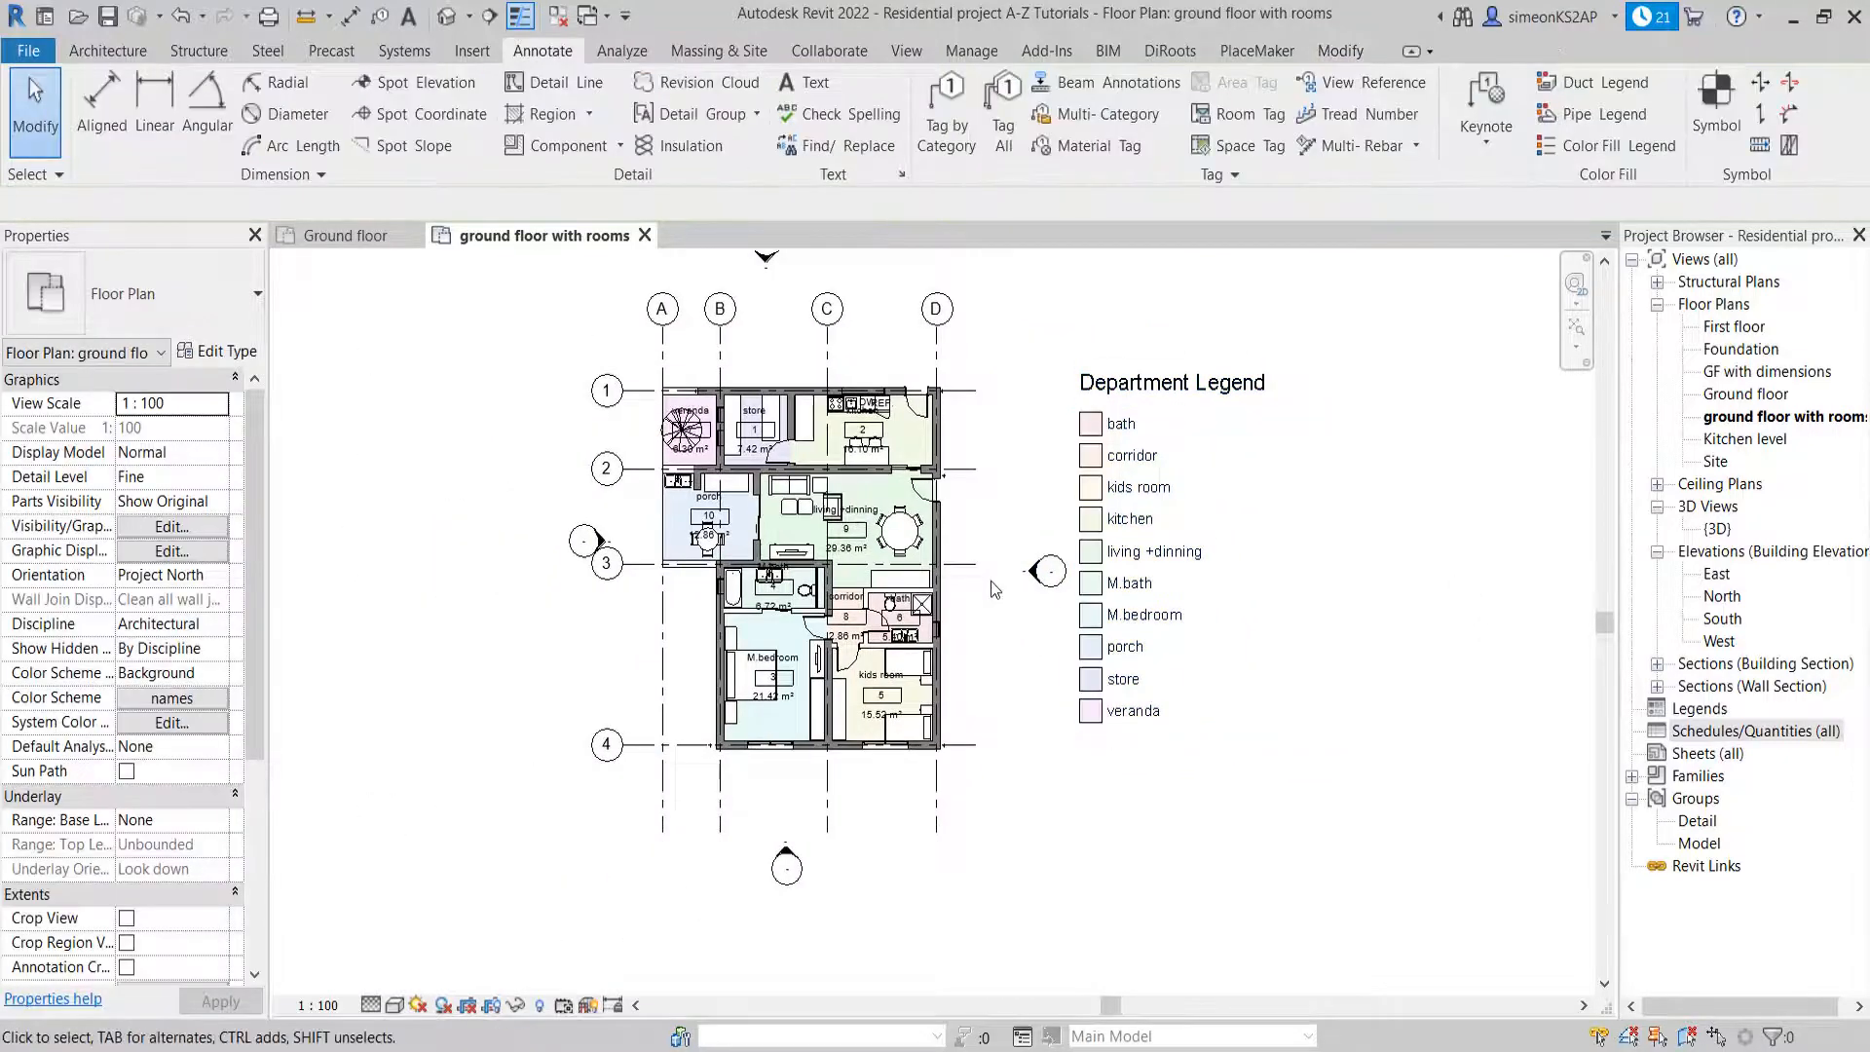
Delete the living +dinning room tag while keeping its room, and dismiss the warning
middle_drag(990, 581, 955, 536)
scroll(839, 466, up, 2)
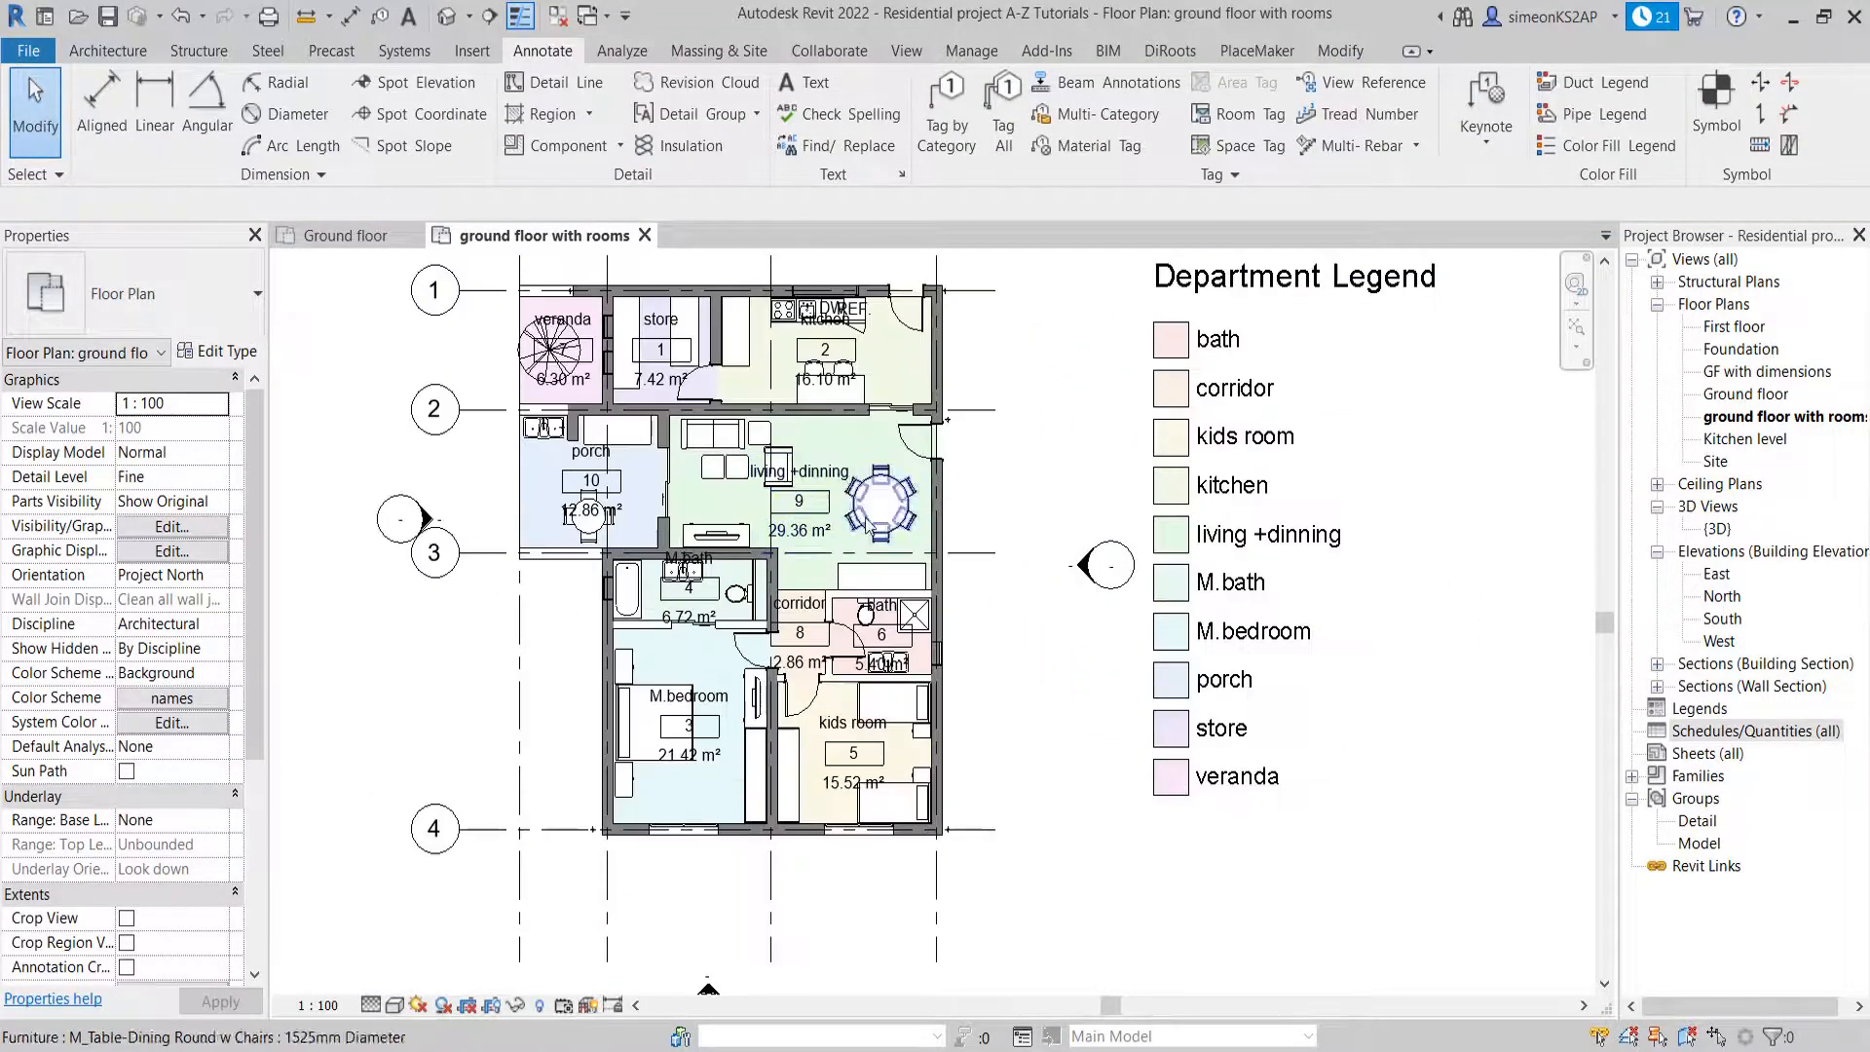
middle_drag(832, 475, 838, 519)
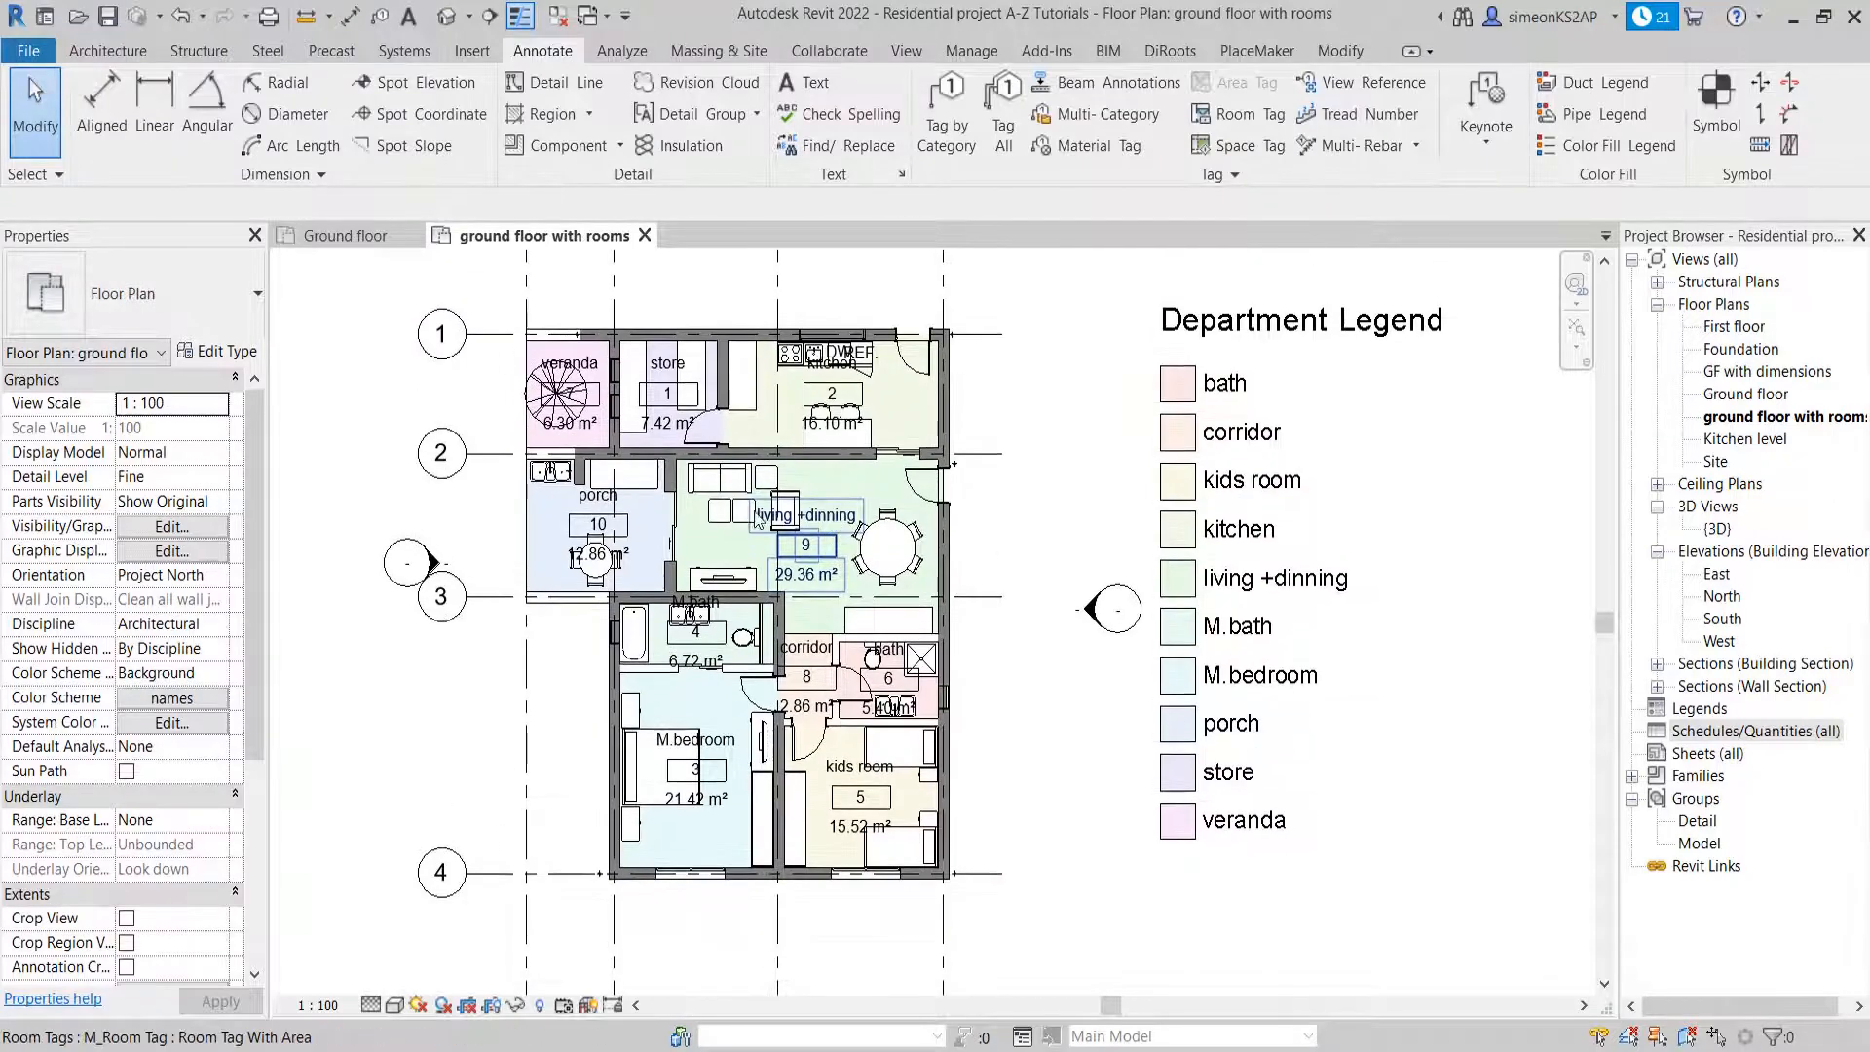
scroll(837, 521, up, 2)
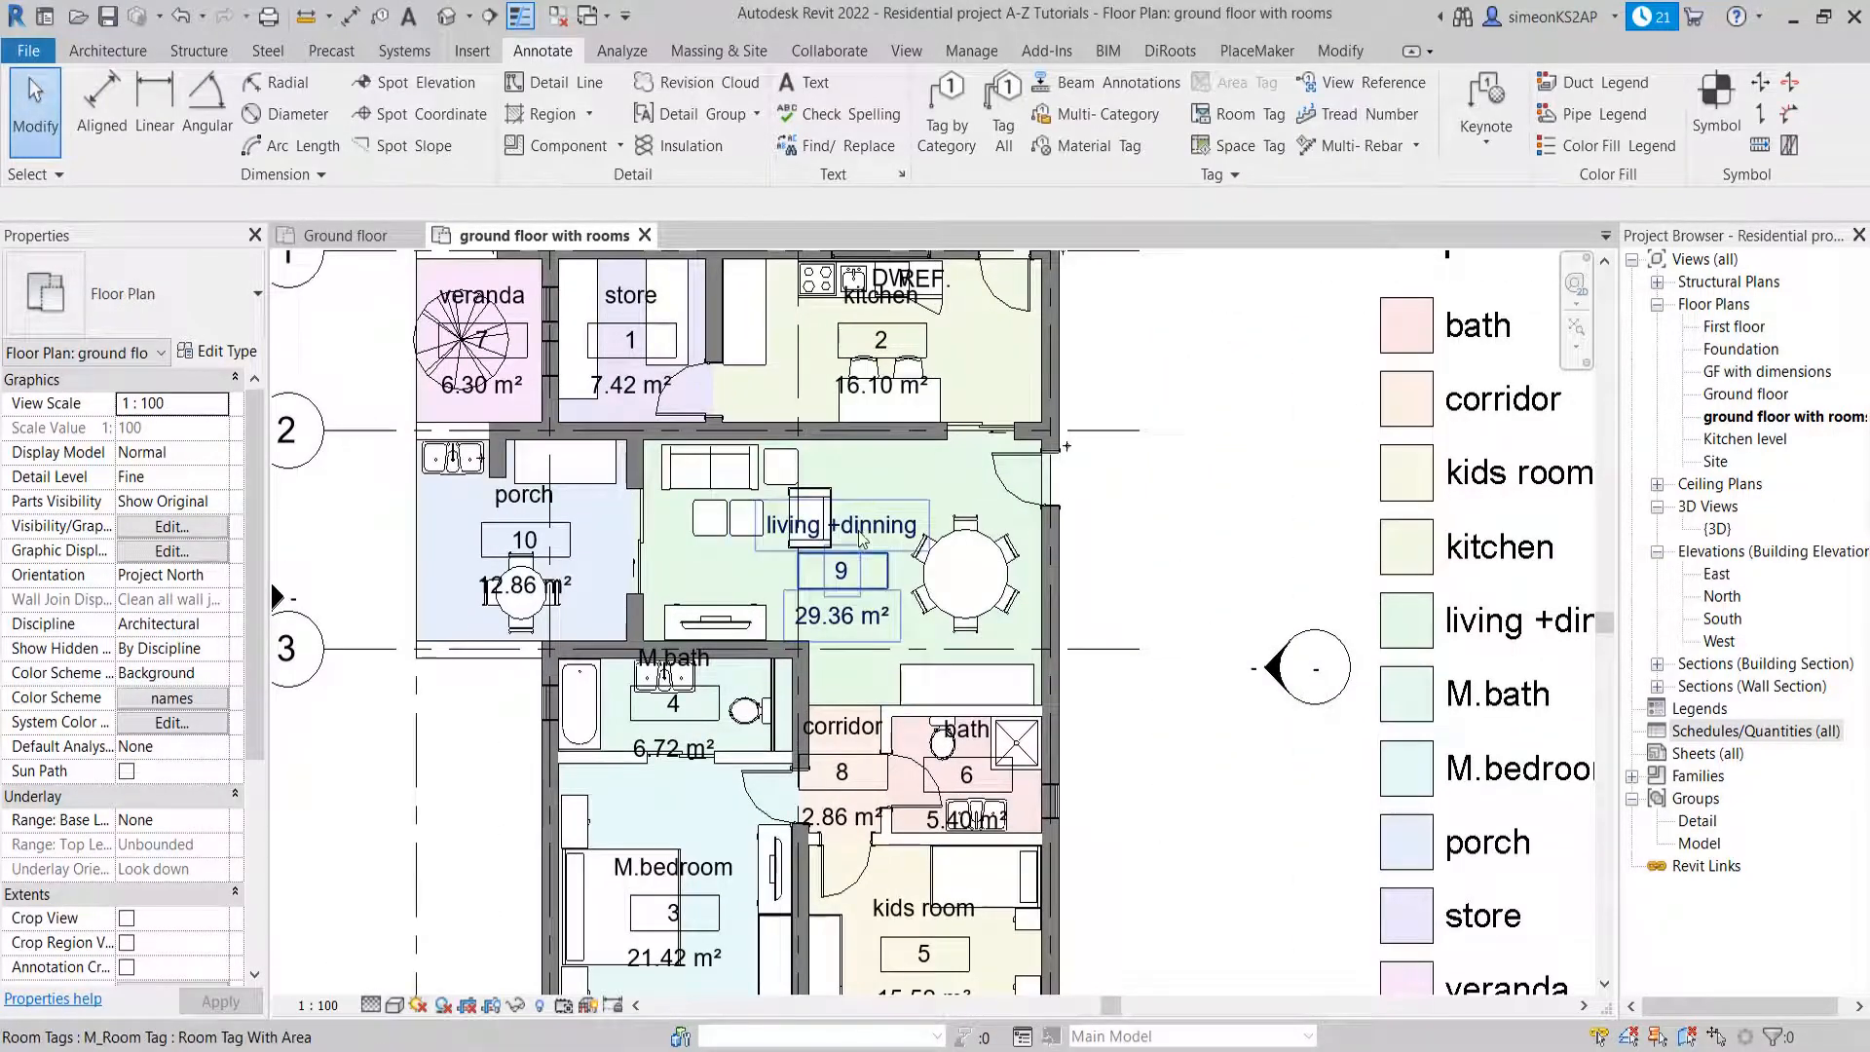
scroll(856, 517, down, 3)
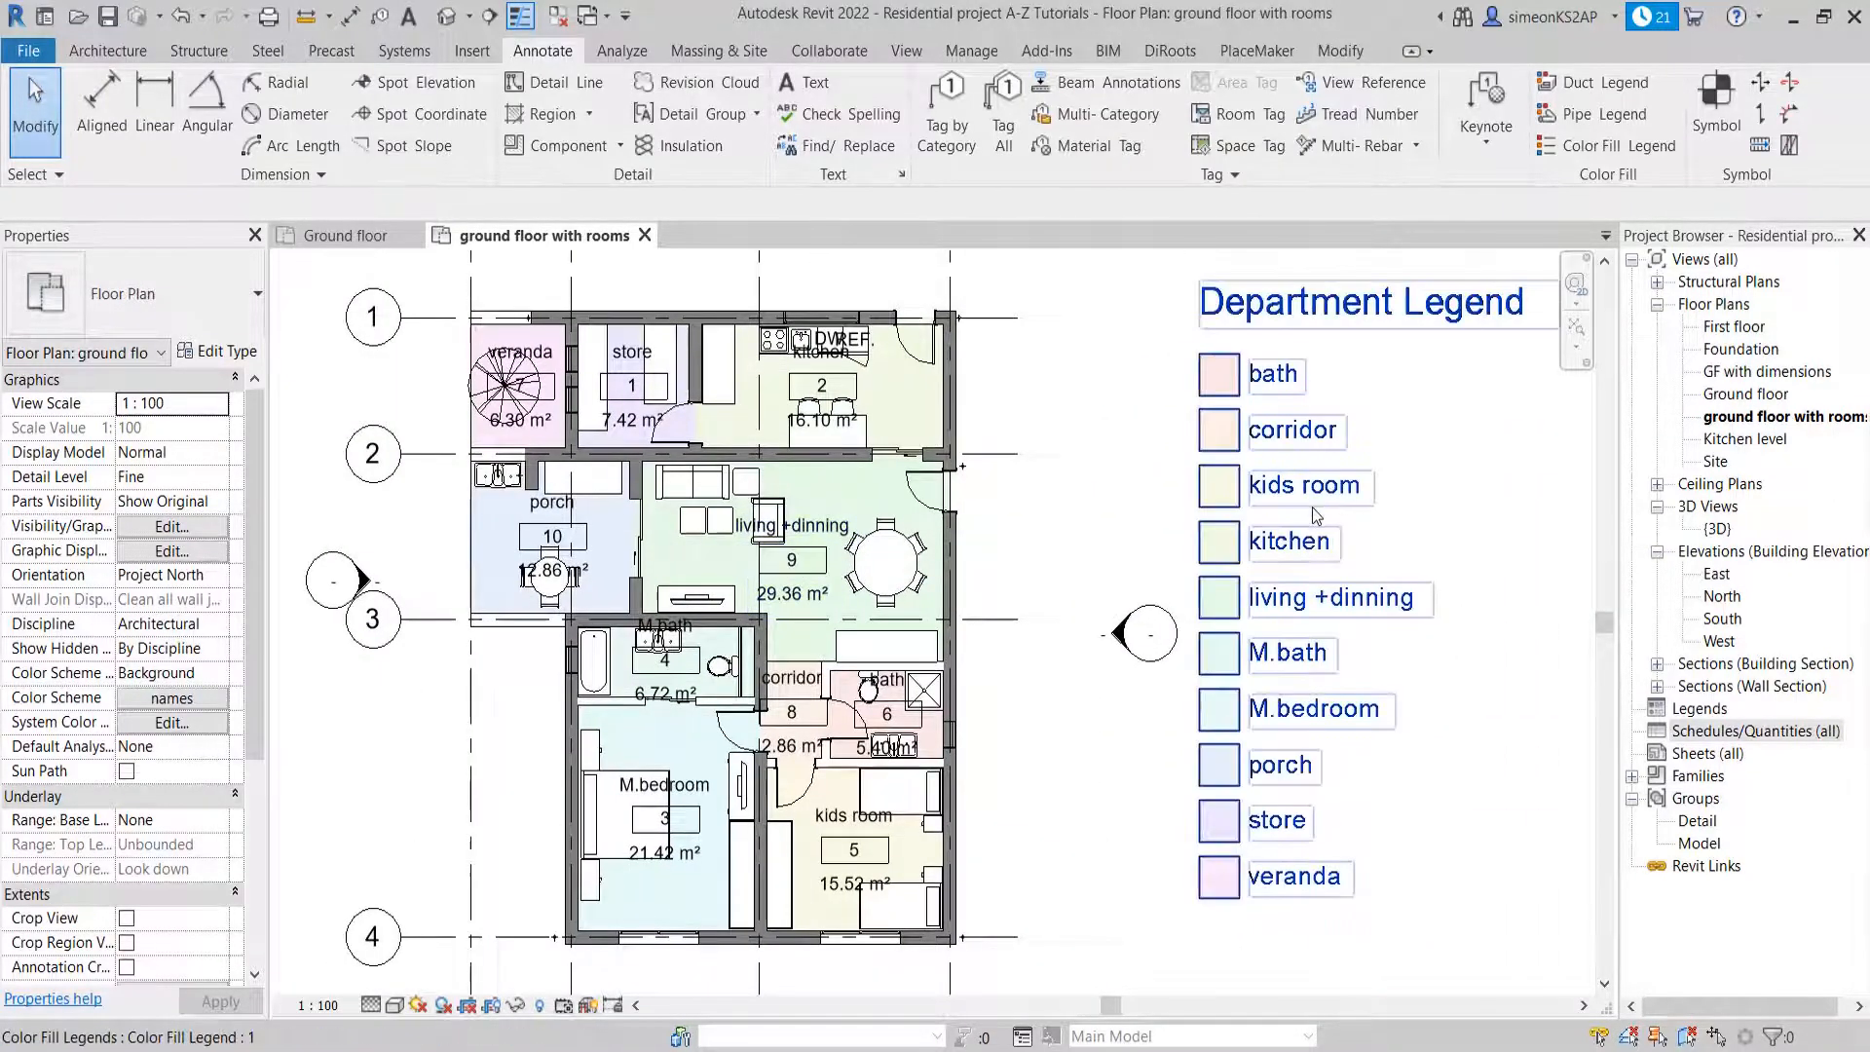
scroll(830, 541, up, 1)
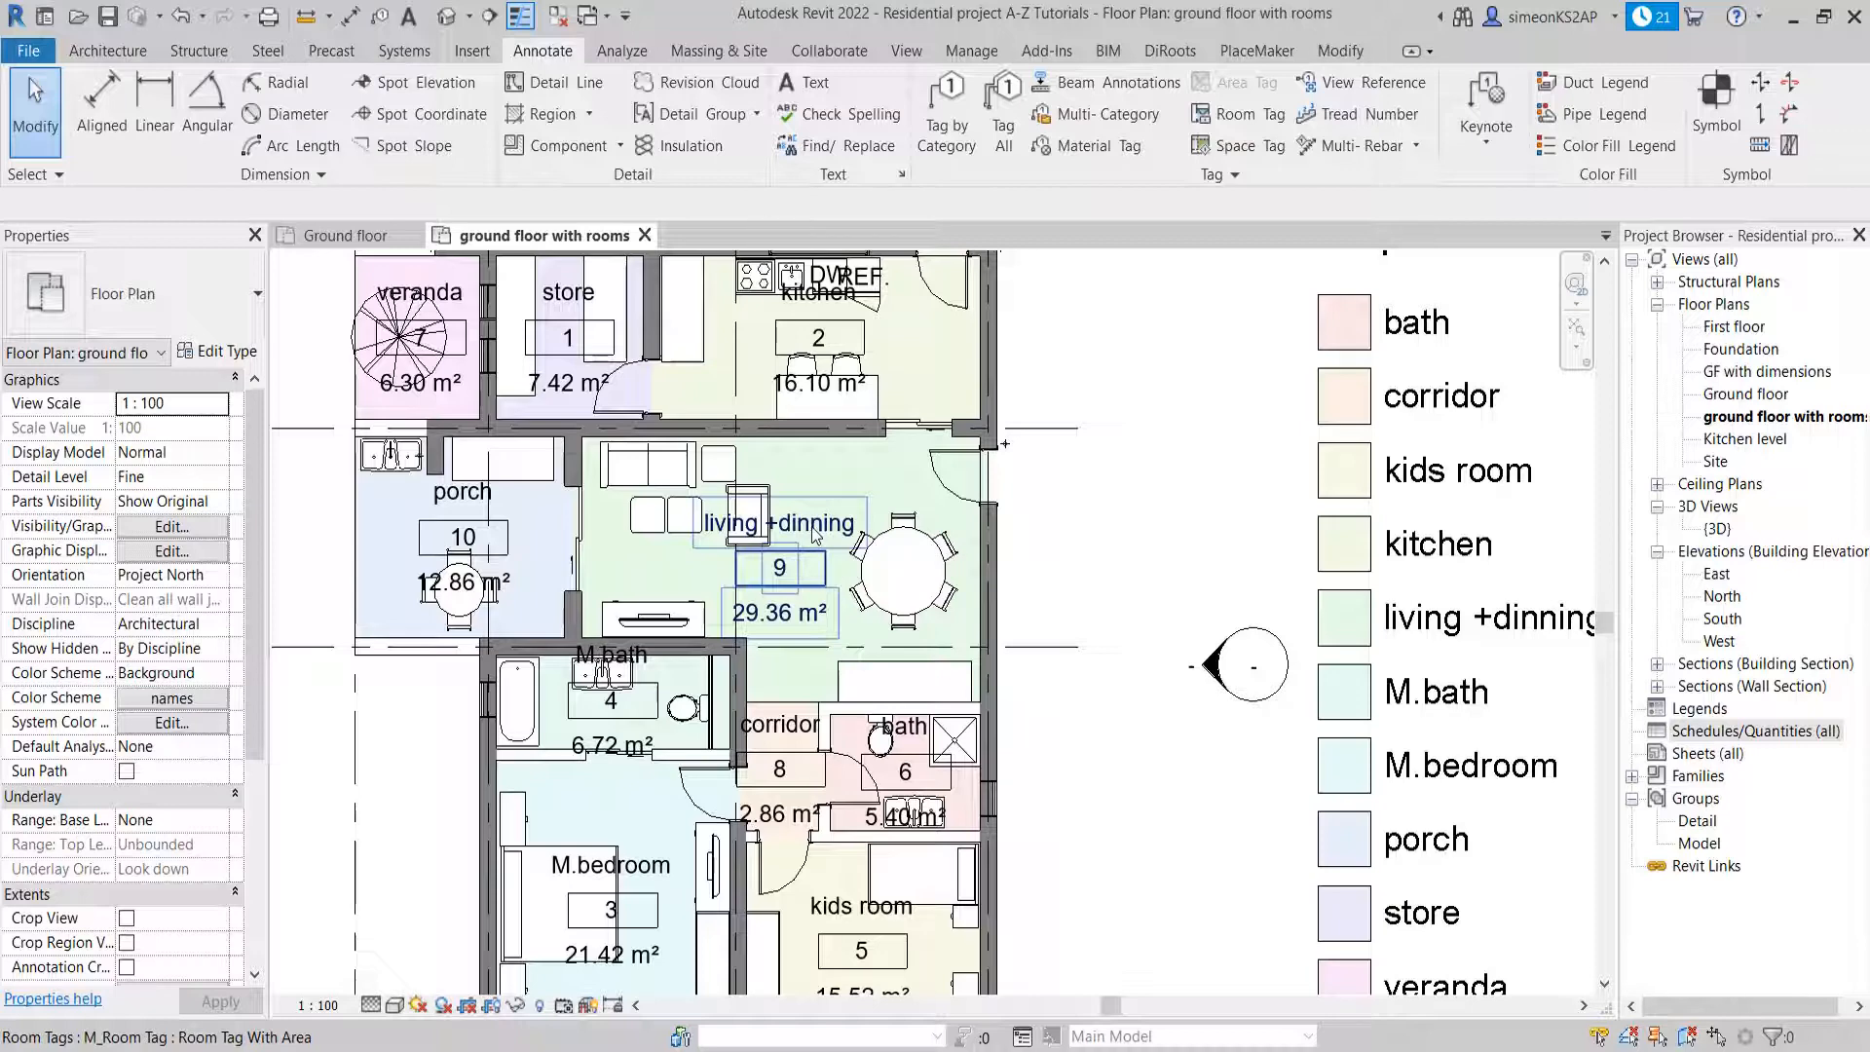
click(816, 533)
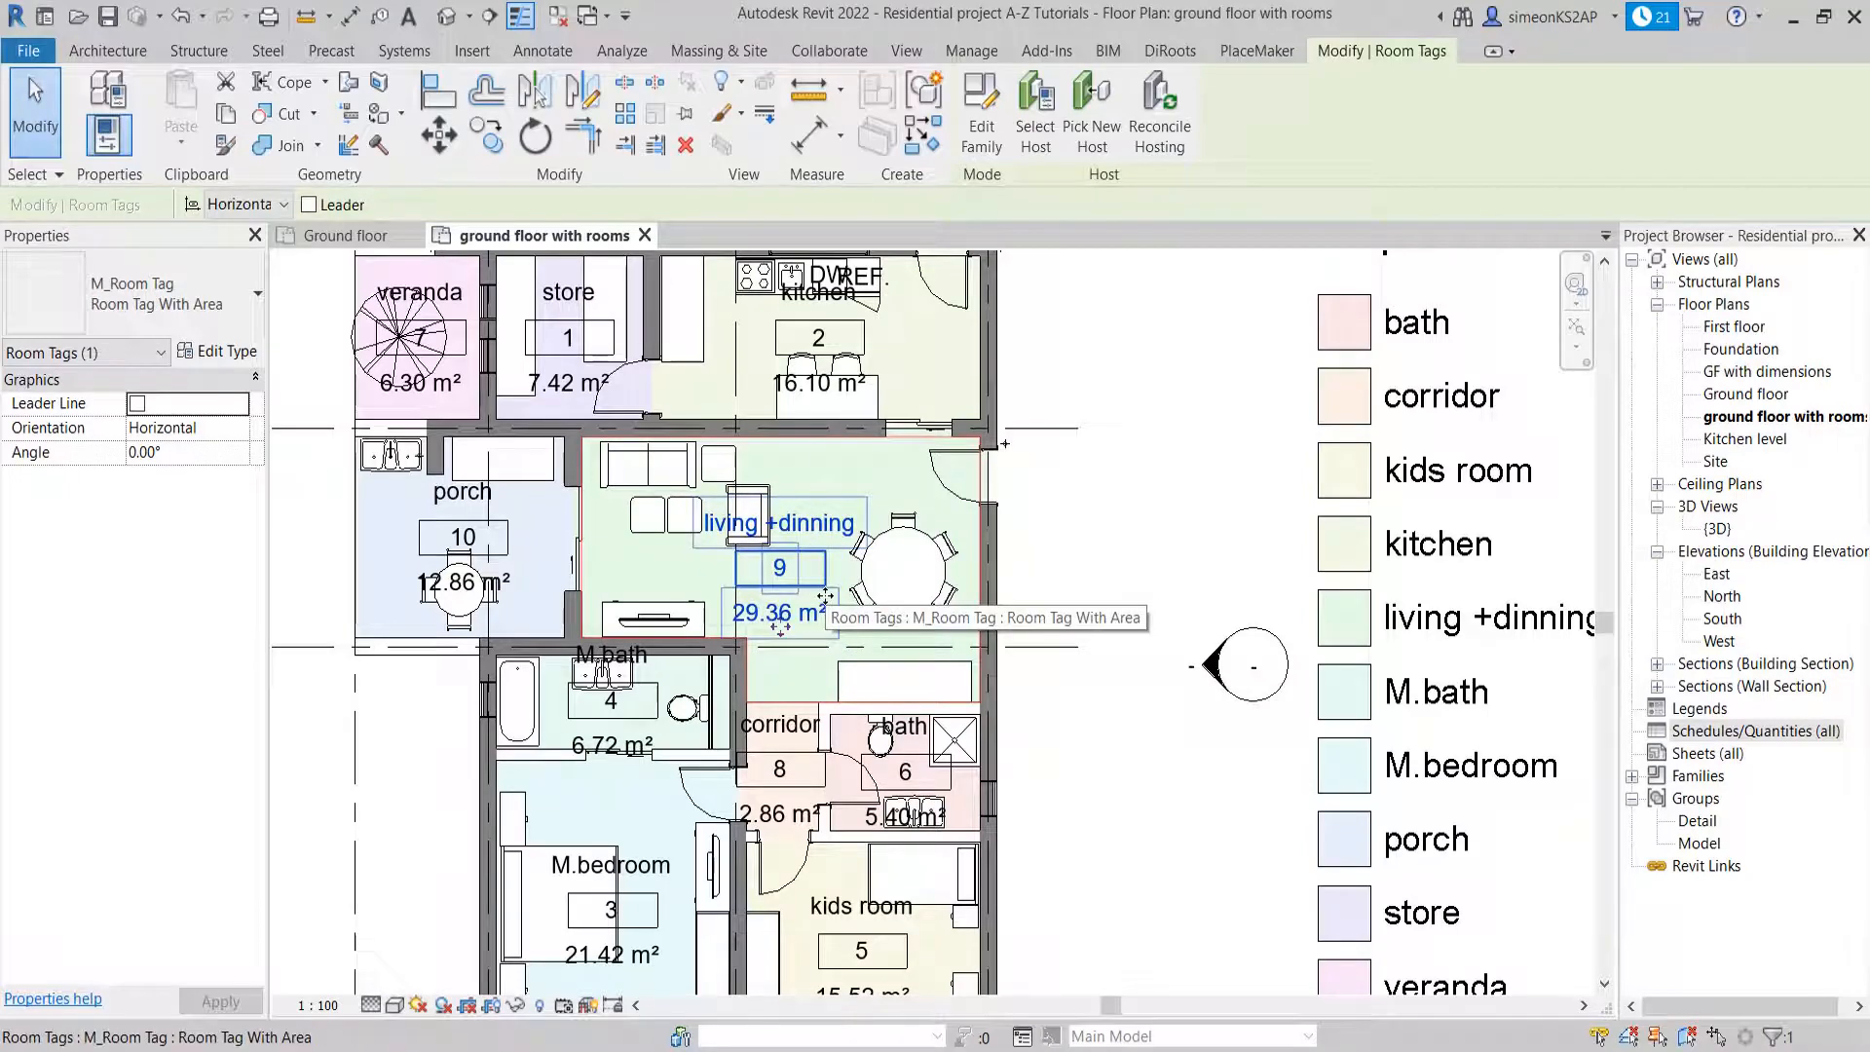
key(Delete)
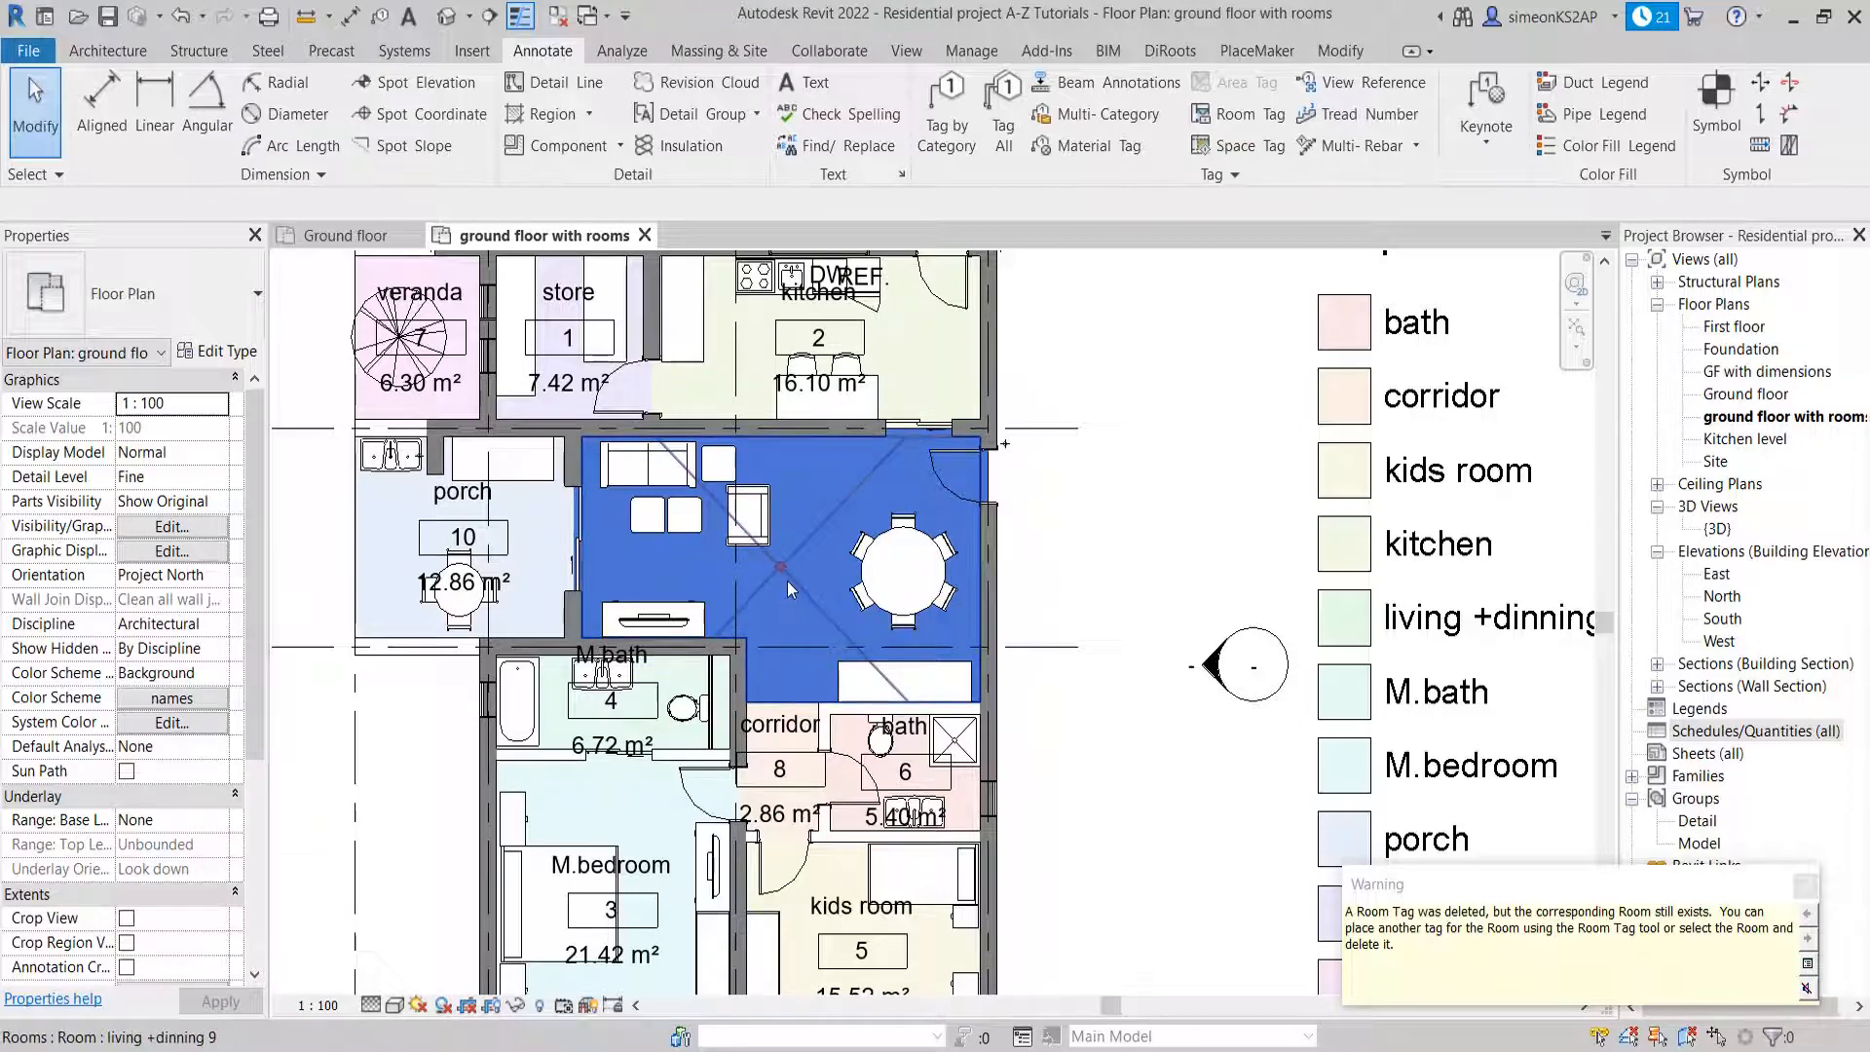
click(789, 589)
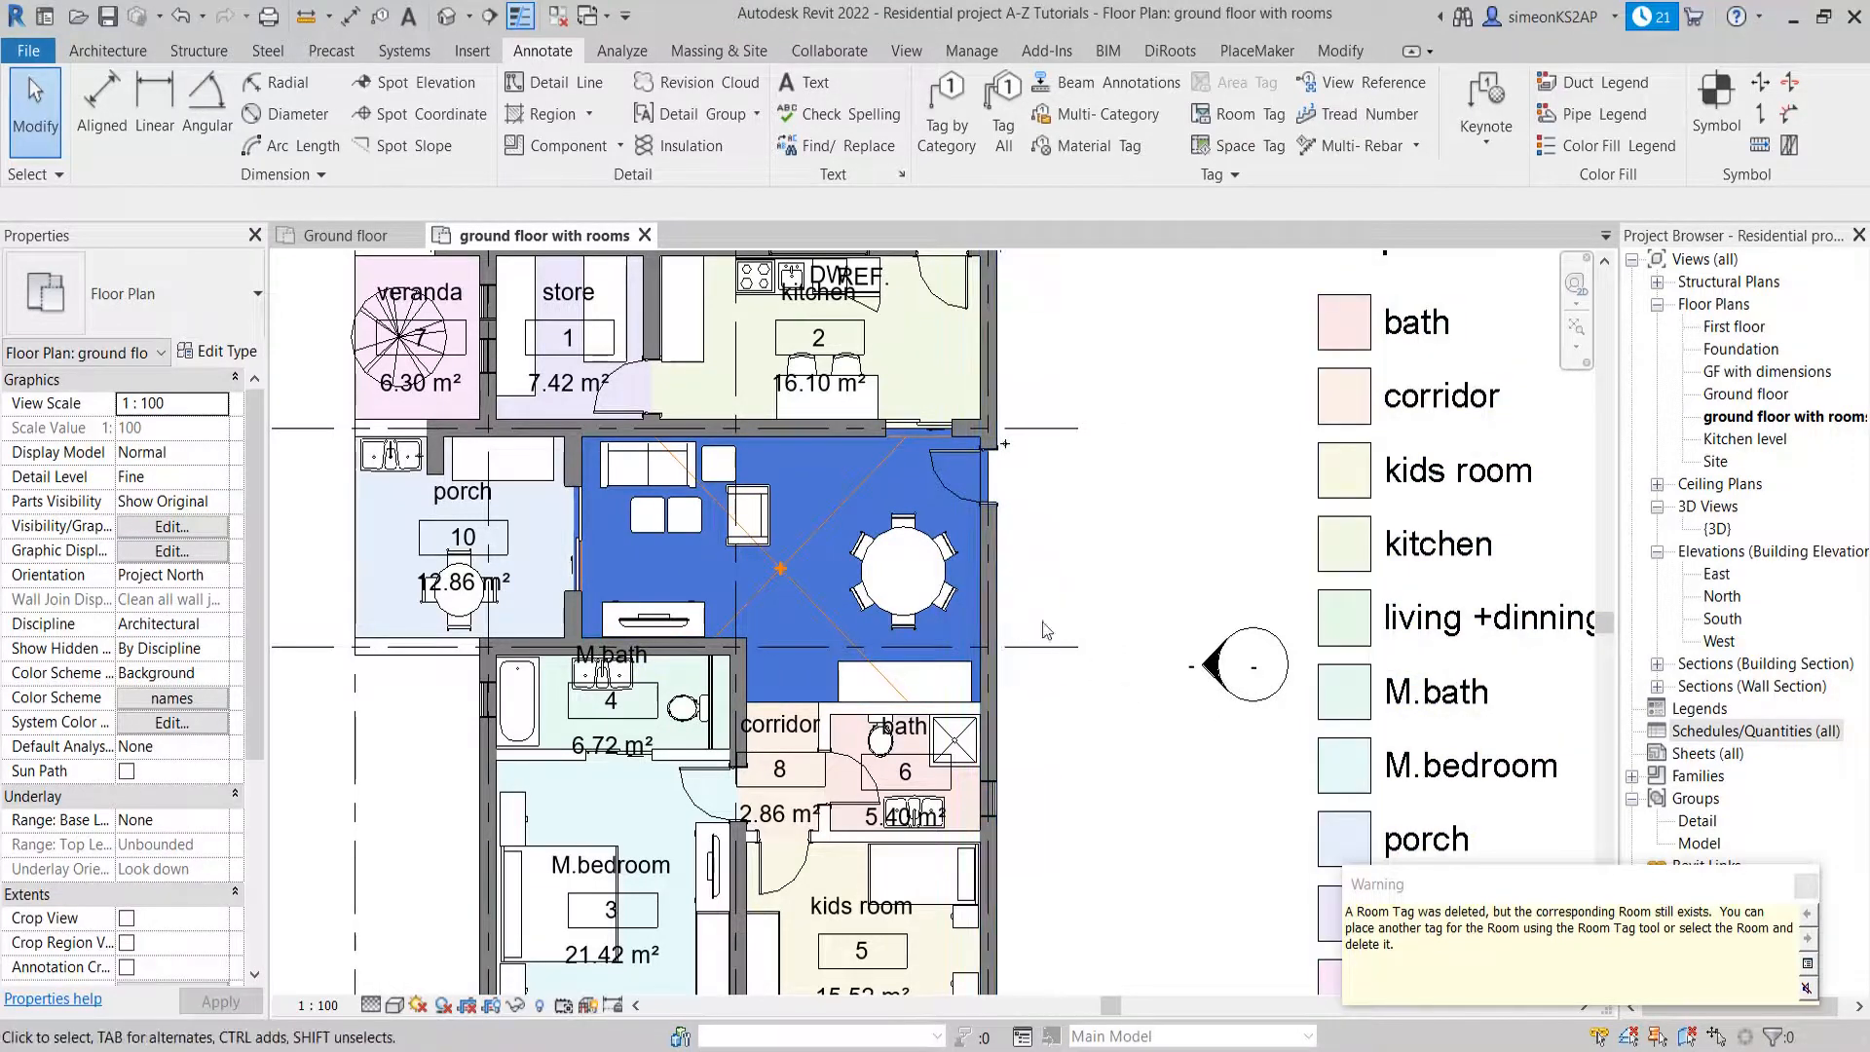
click(1807, 885)
scroll(878, 587, down, 1)
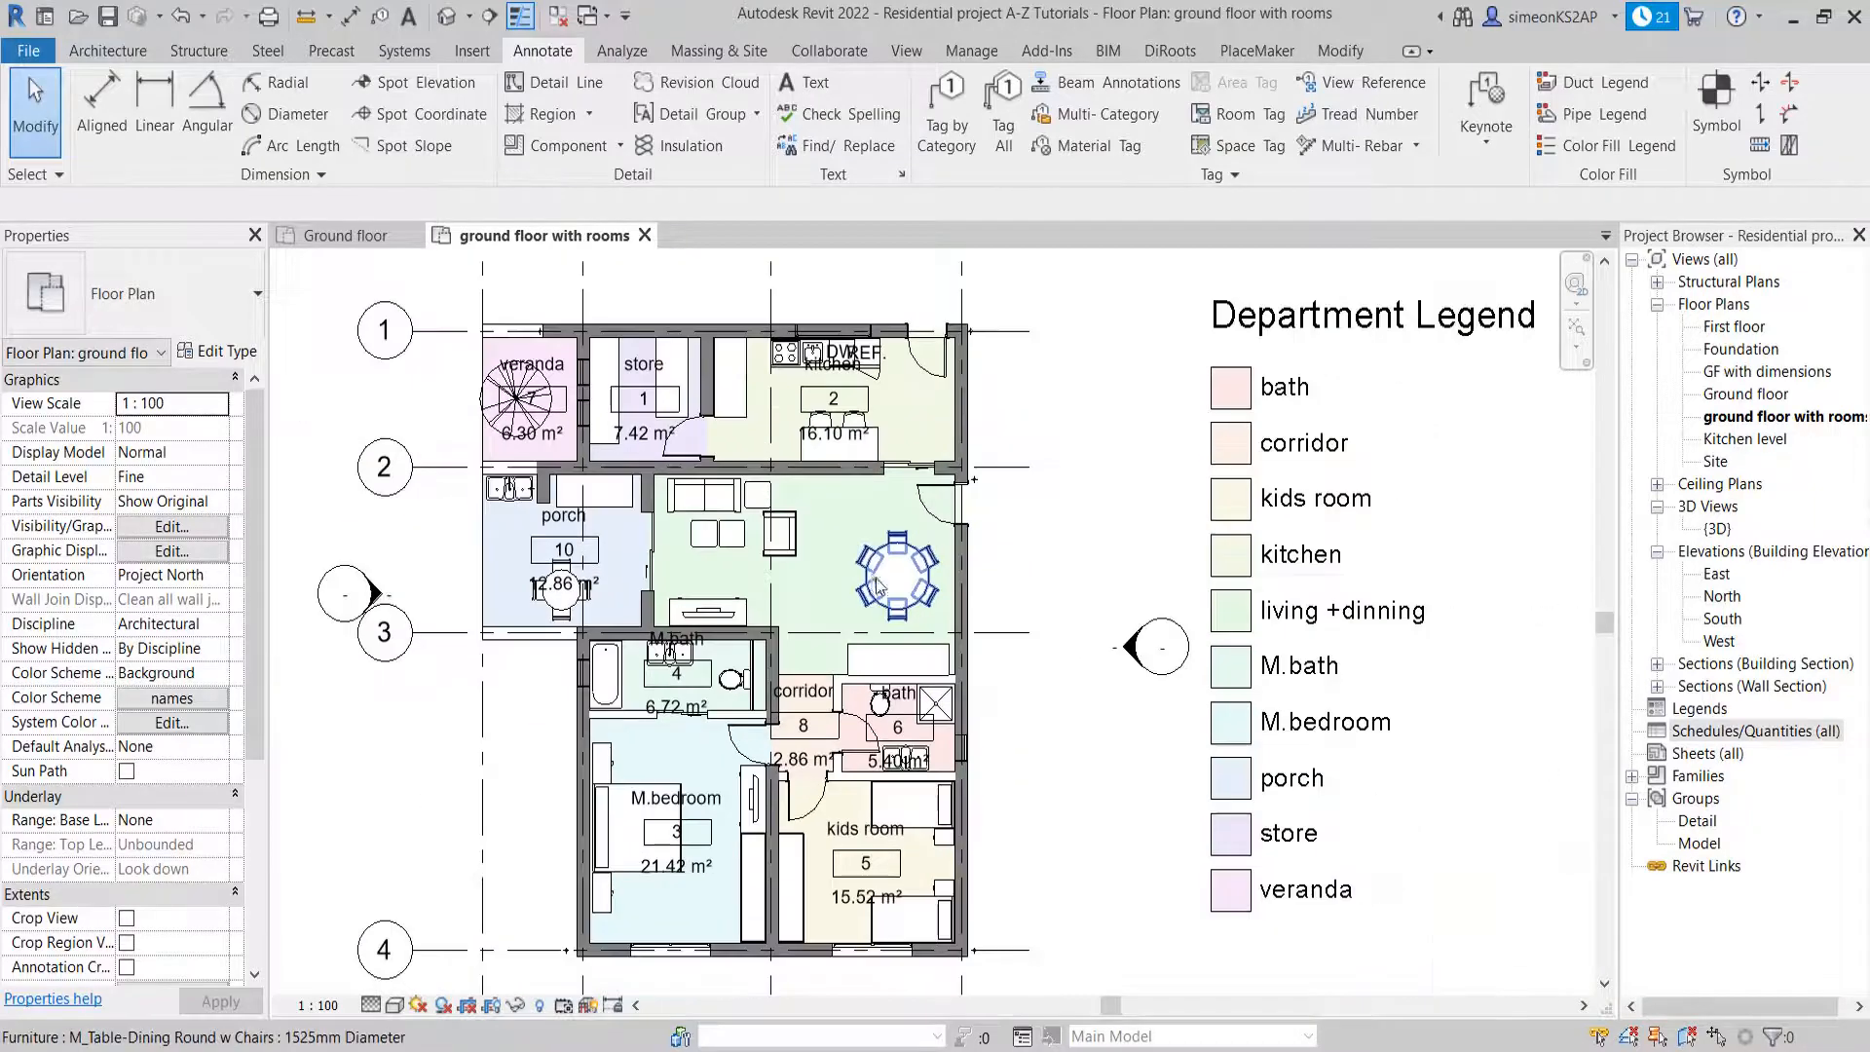
Delete the room tag in the kitchen
scroll(979, 504, up, 3)
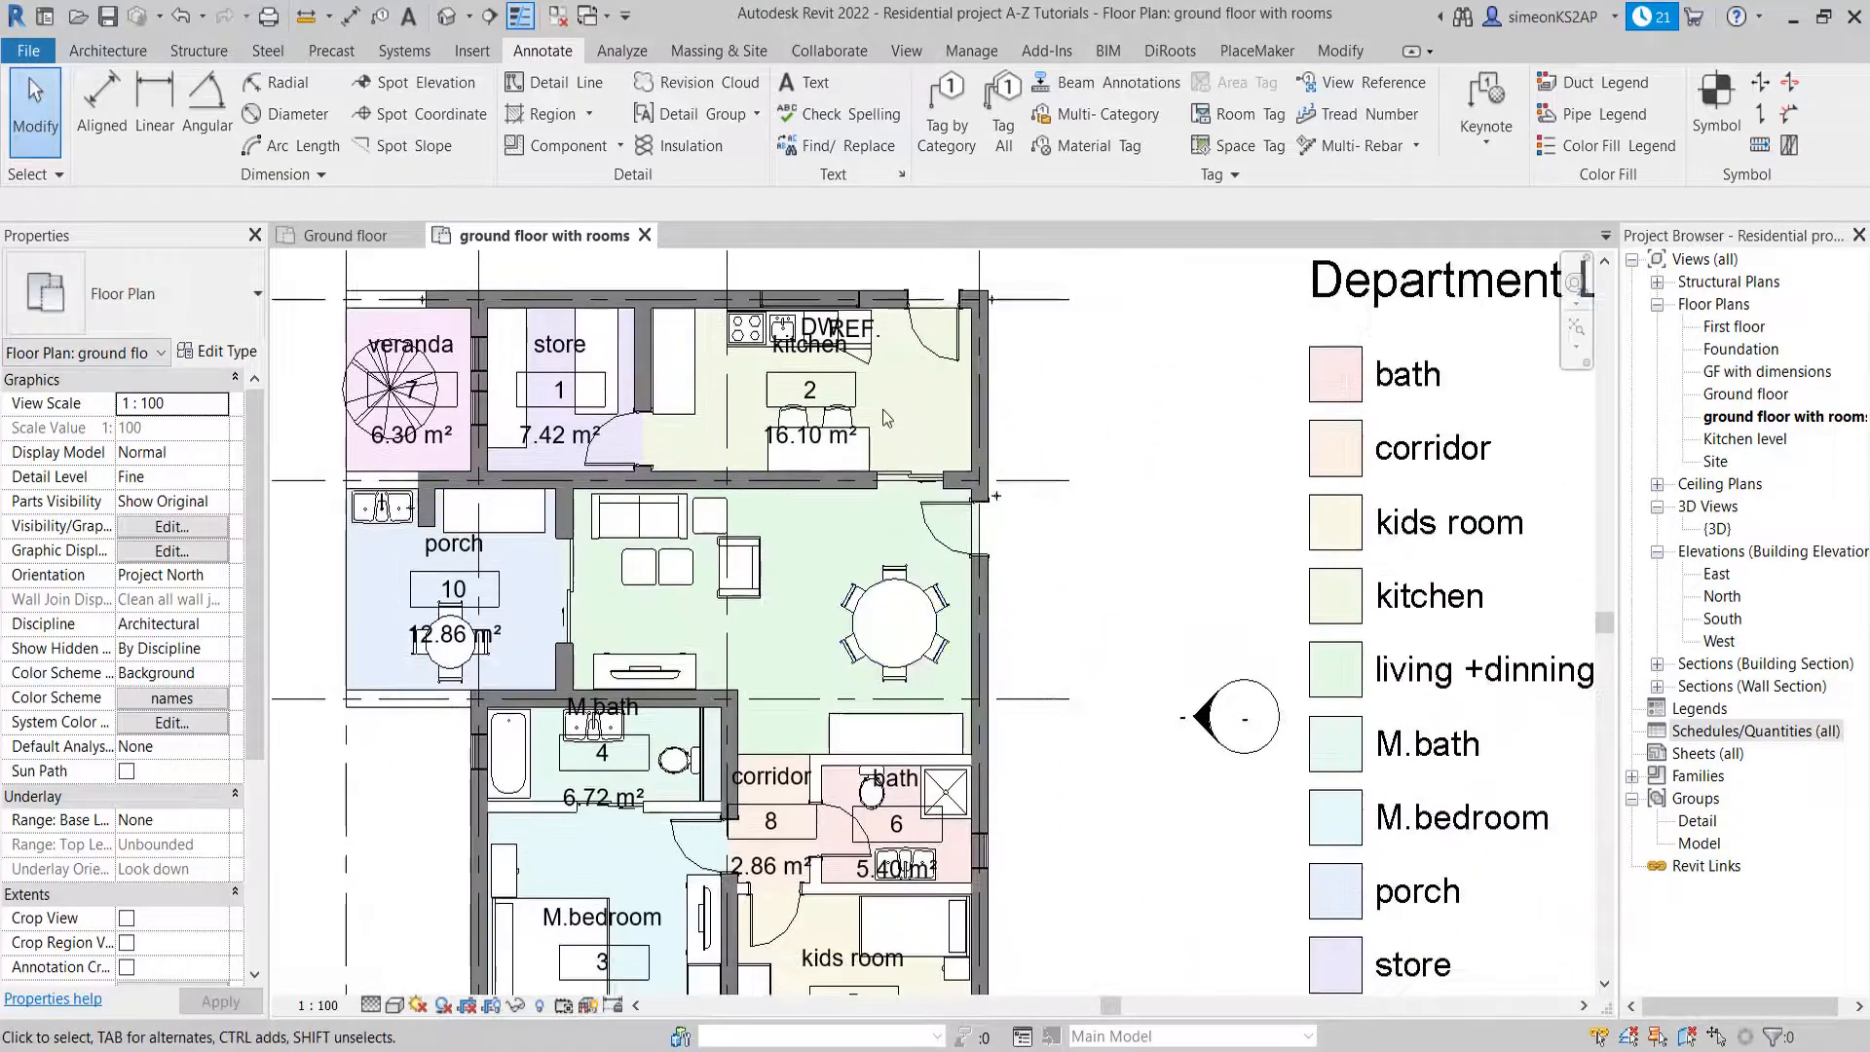
scroll(896, 434, up, 2)
middle_drag(889, 469, 918, 553)
scroll(850, 528, down, 1)
click(854, 527)
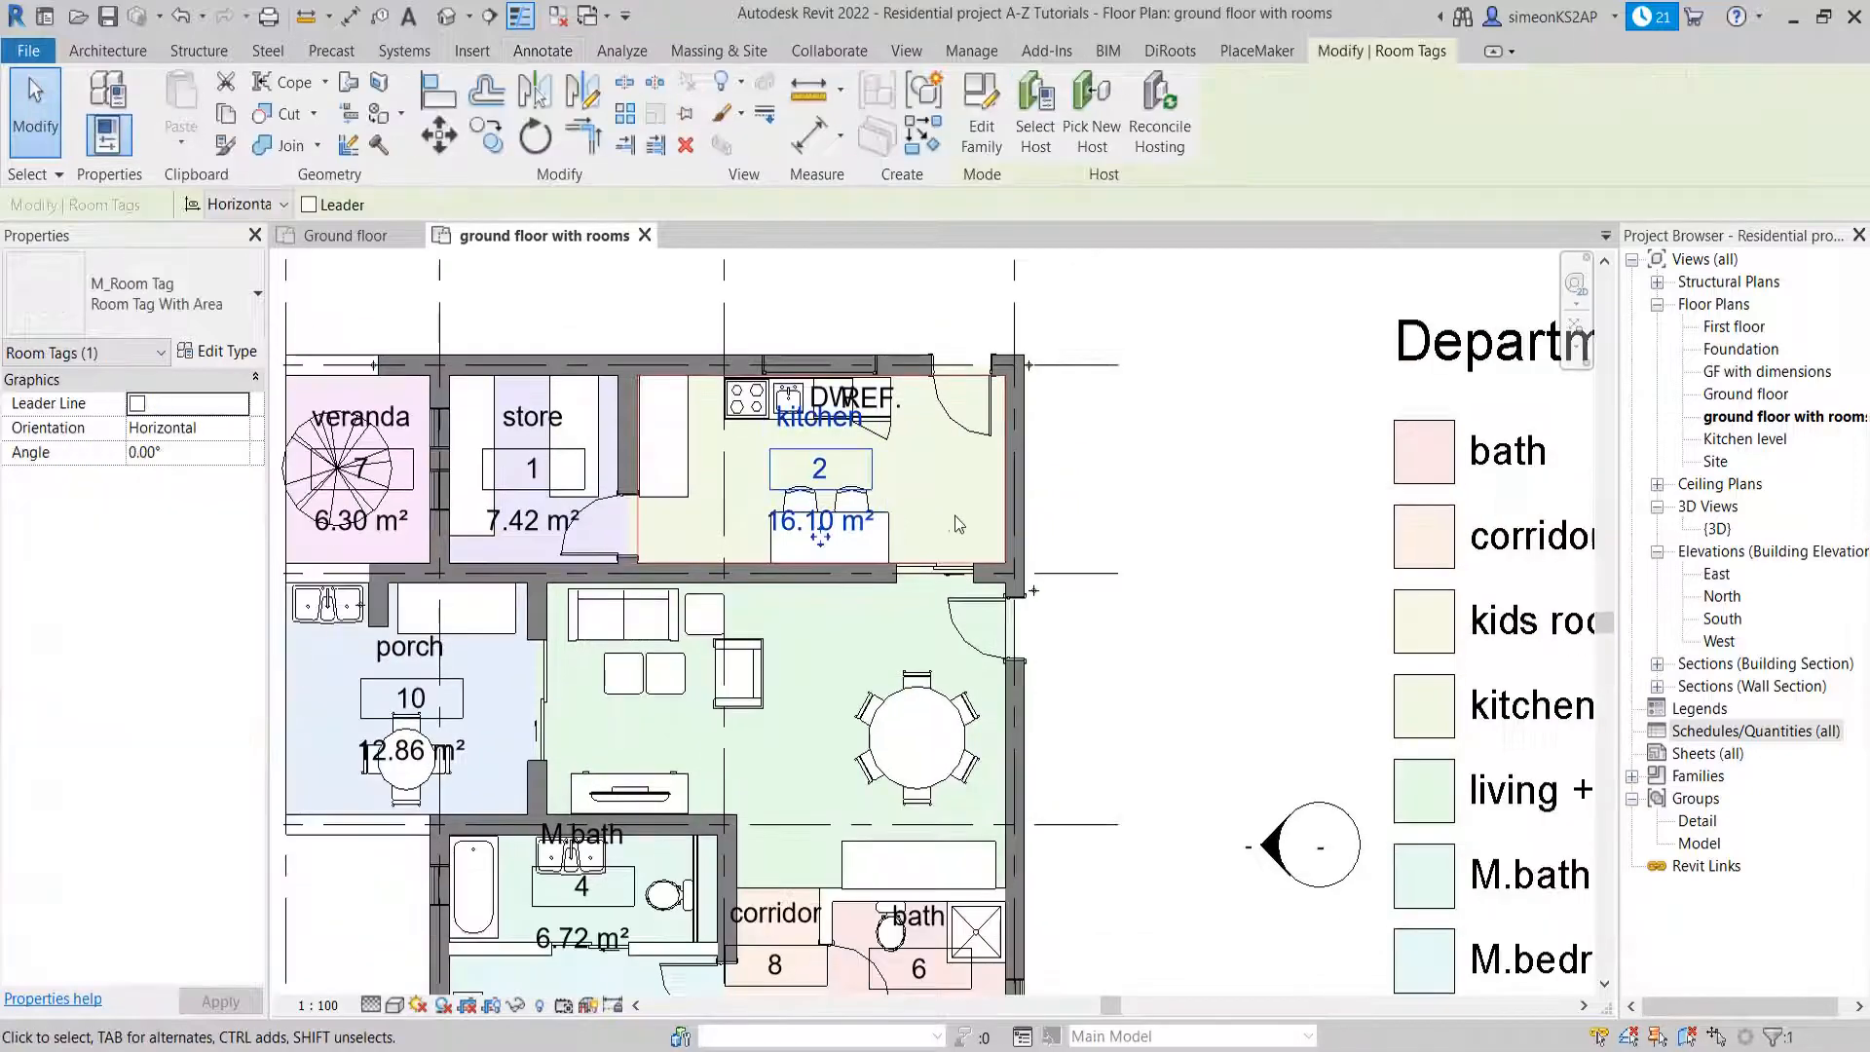
key(Delete)
Delete the room tags of the store, the veranda and the porch
scroll(1305, 604, down, 2)
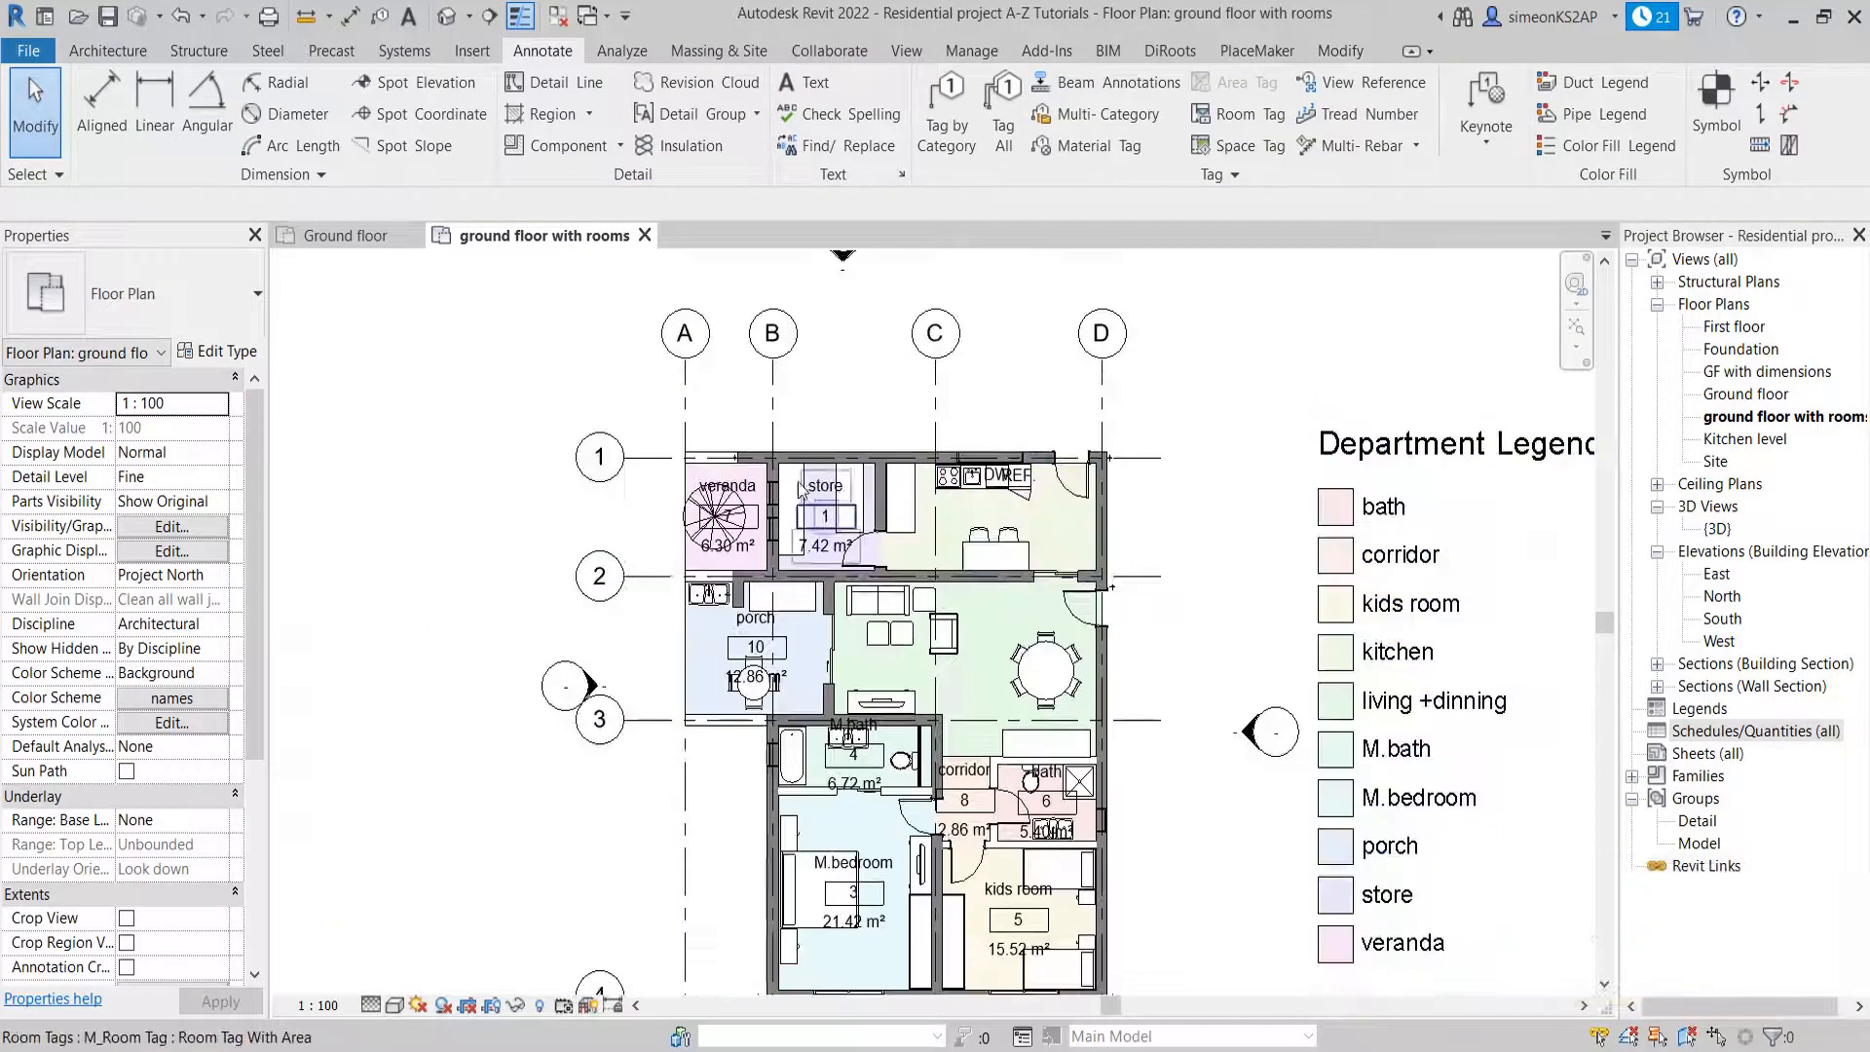
scroll(800, 487, up, 2)
click(823, 487)
key(Delete)
click(694, 487)
key(Delete)
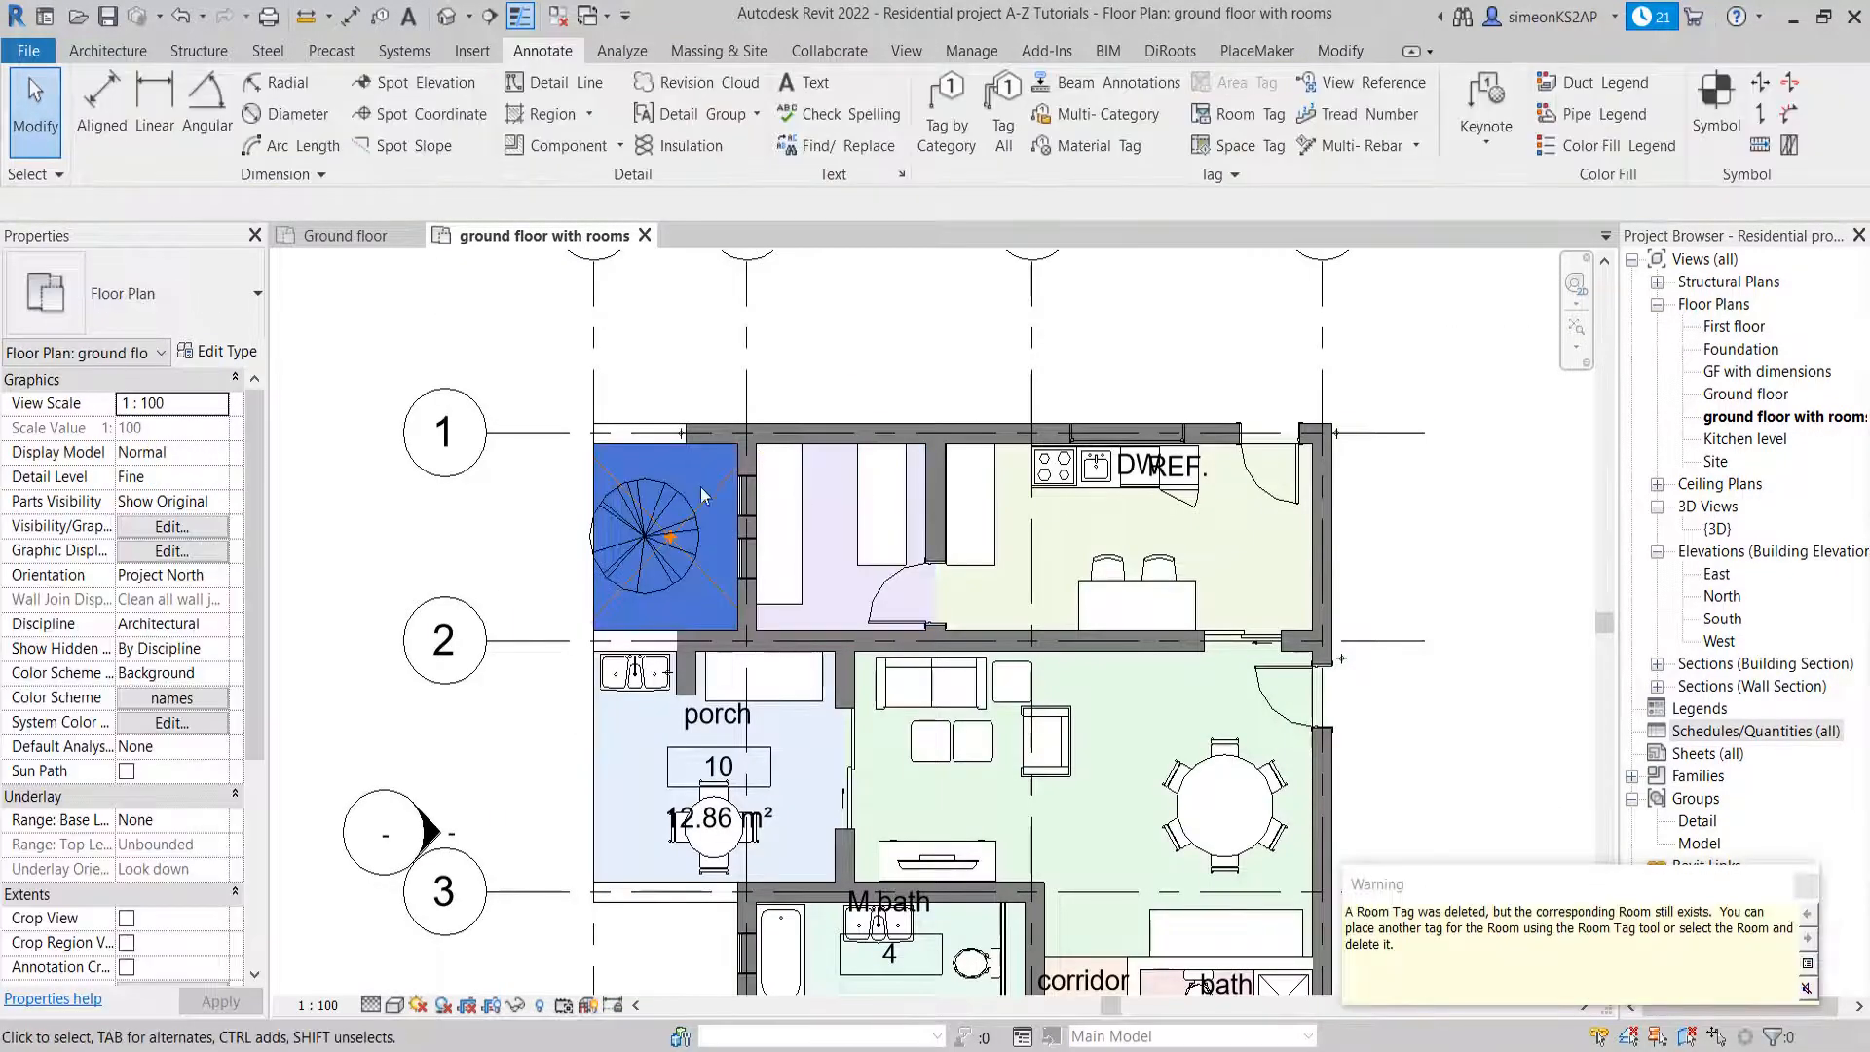
click(718, 719)
key(Delete)
Delete the room tags of the M.bath, the corridor and the bath
scroll(911, 911, down, 3)
middle_drag(910, 911, 882, 683)
scroll(881, 684, up, 2)
click(881, 688)
key(Delete)
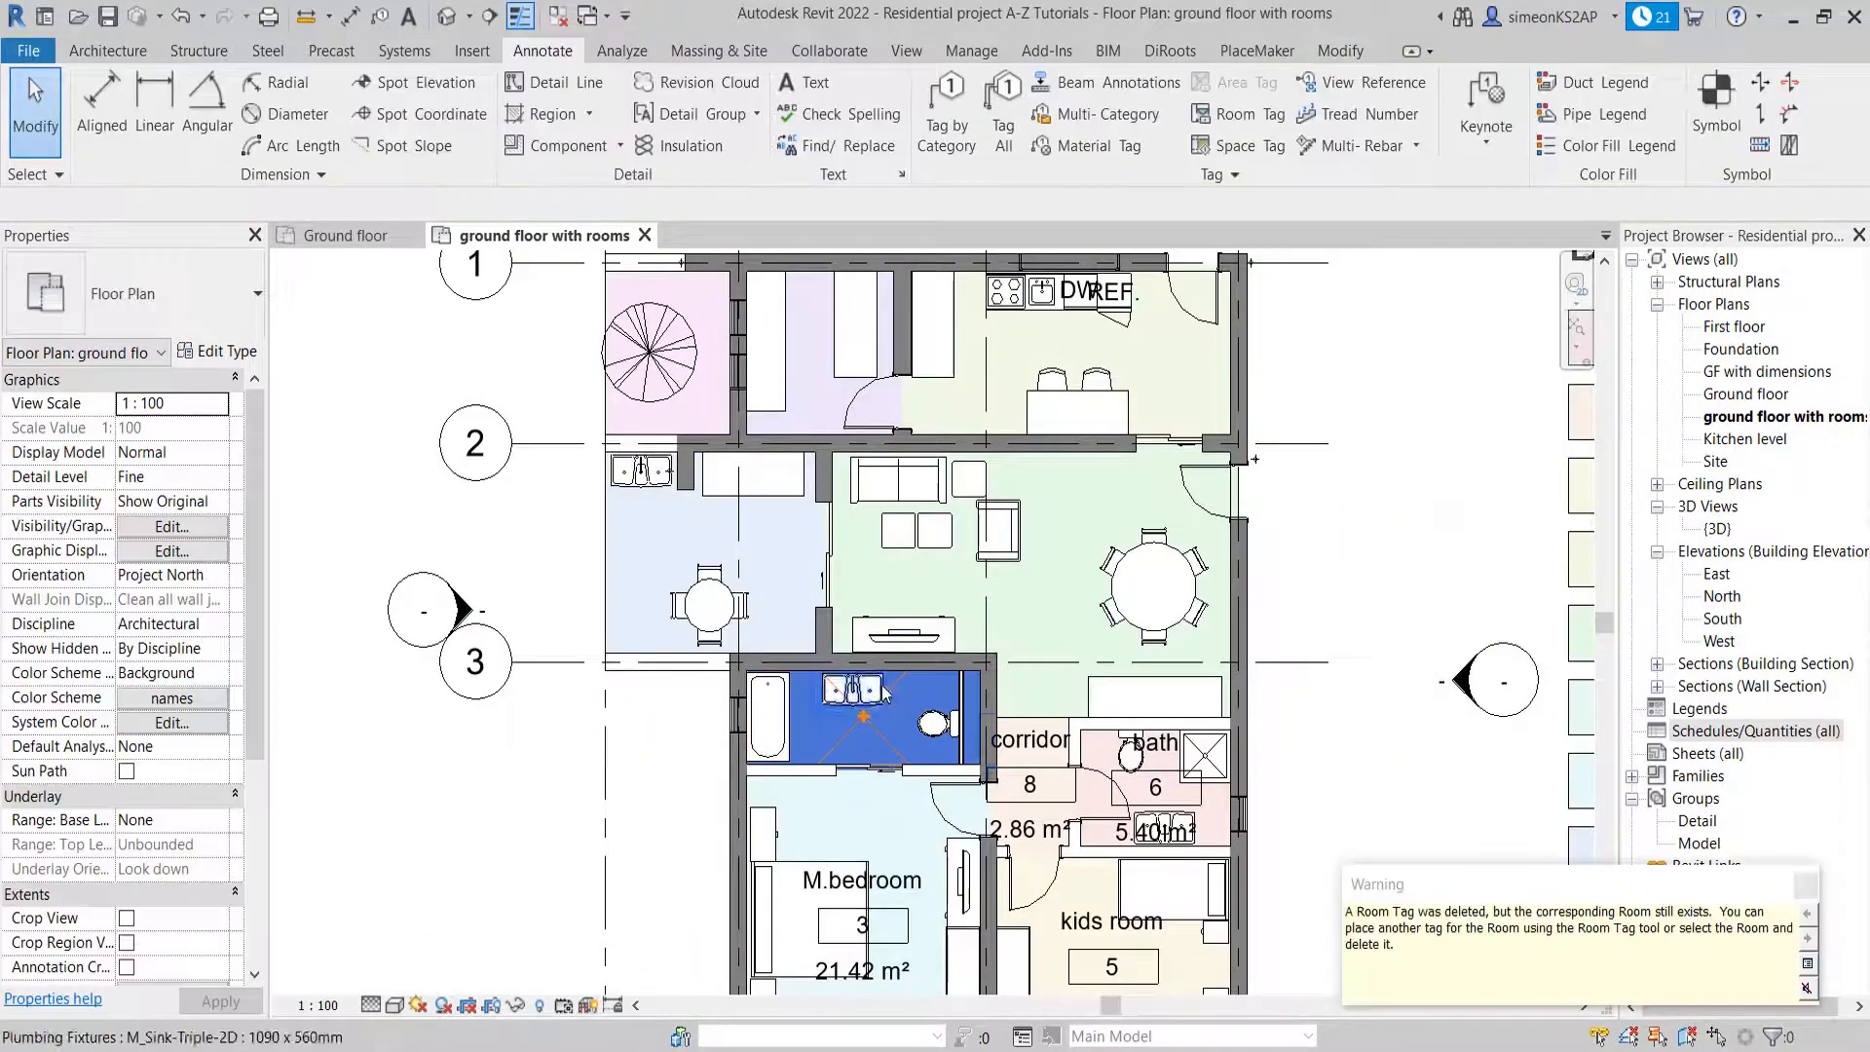
click(1043, 746)
key(Delete)
click(1159, 748)
key(Delete)
Delete the room tags of the kids room and the M.bedroom
middle_drag(1109, 912, 1064, 695)
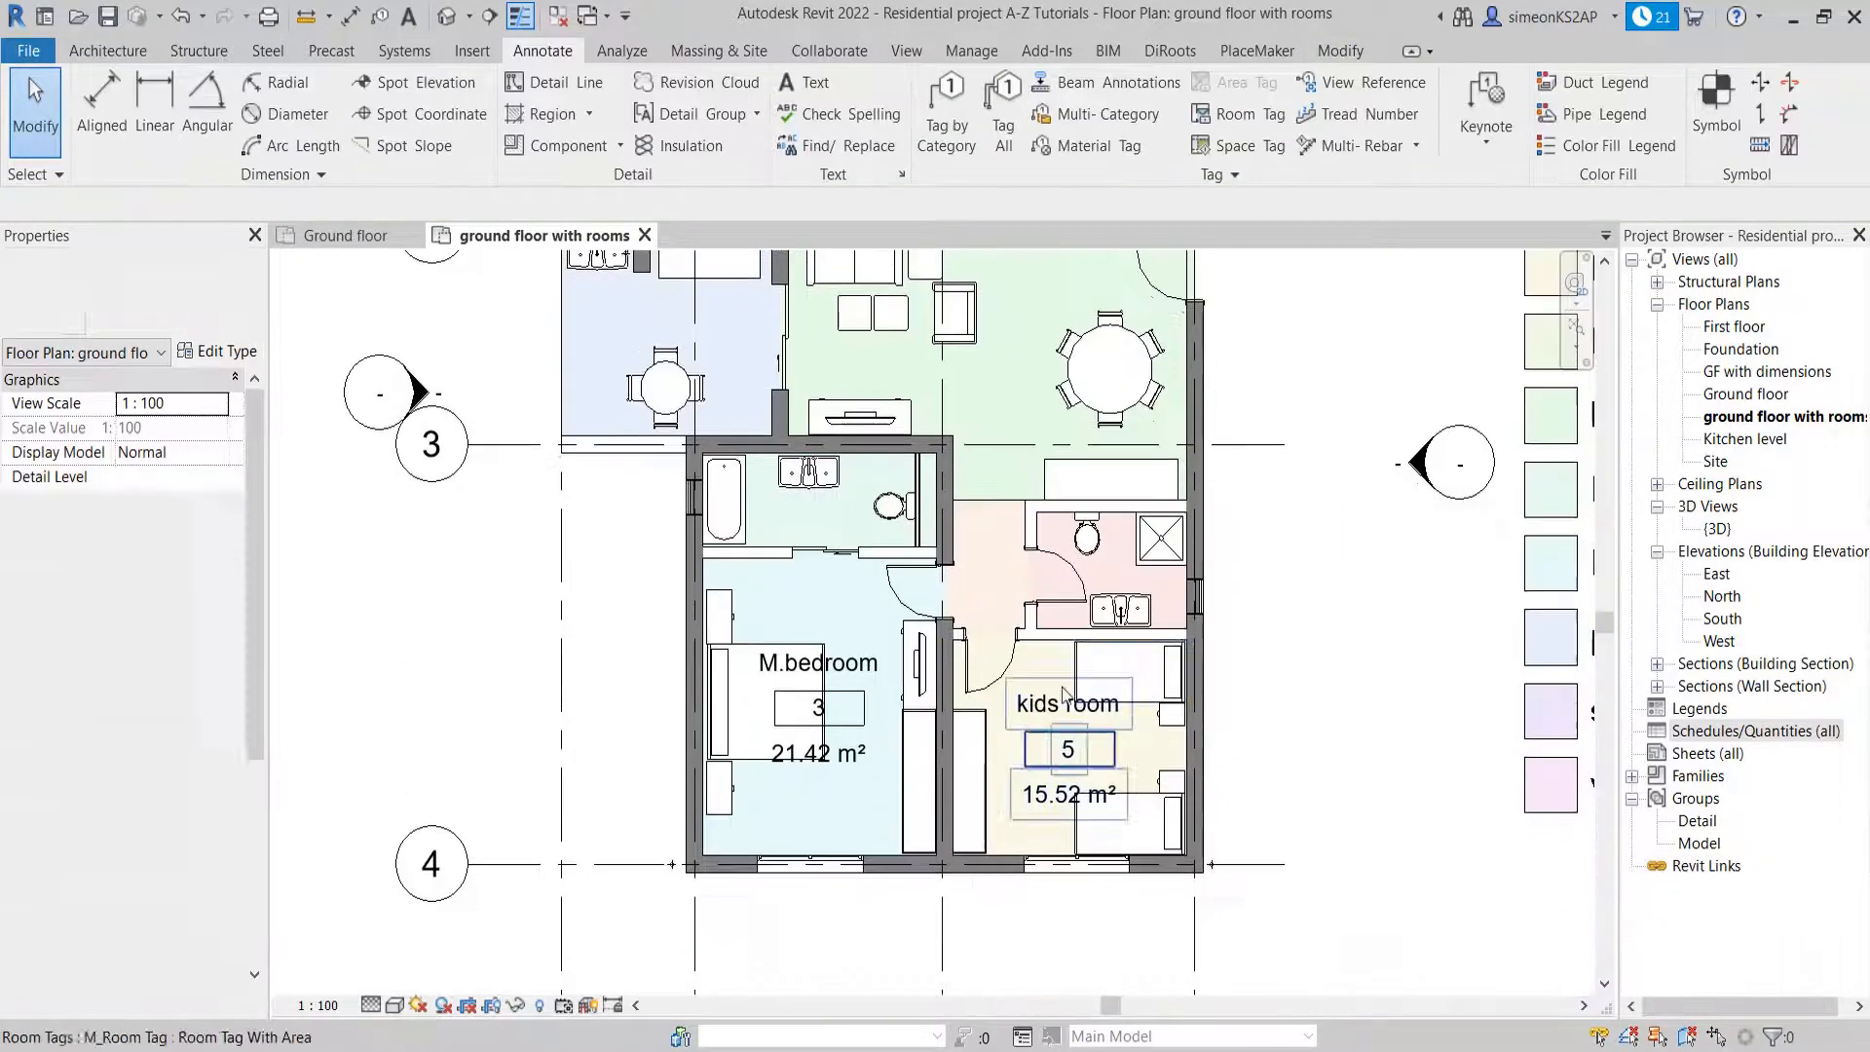
click(1065, 696)
key(Delete)
click(815, 758)
key(Delete)
Examine the untagged, color-filled plan and match each room's color with the department legend
scroll(1042, 578, down, 2)
middle_drag(1086, 595, 881, 709)
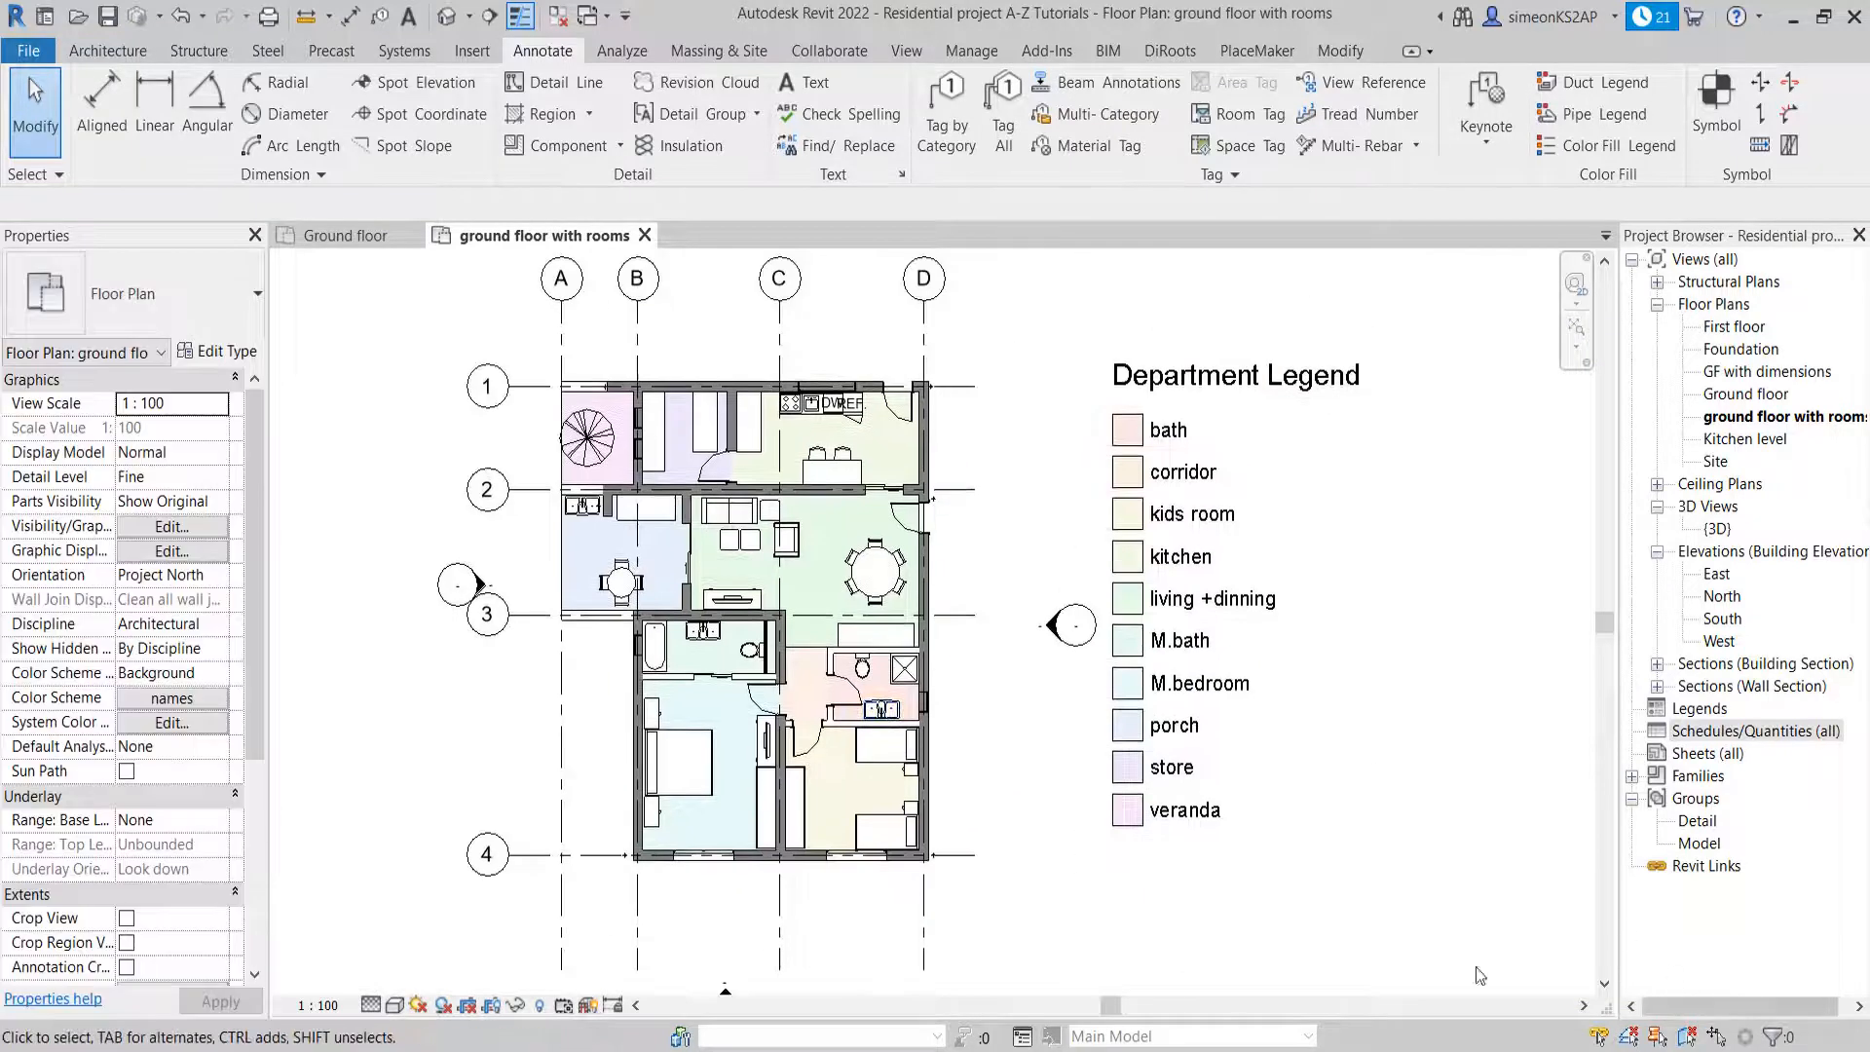
middle_drag(974, 635, 906, 627)
scroll(1043, 548, down, 3)
scroll(833, 553, up, 2)
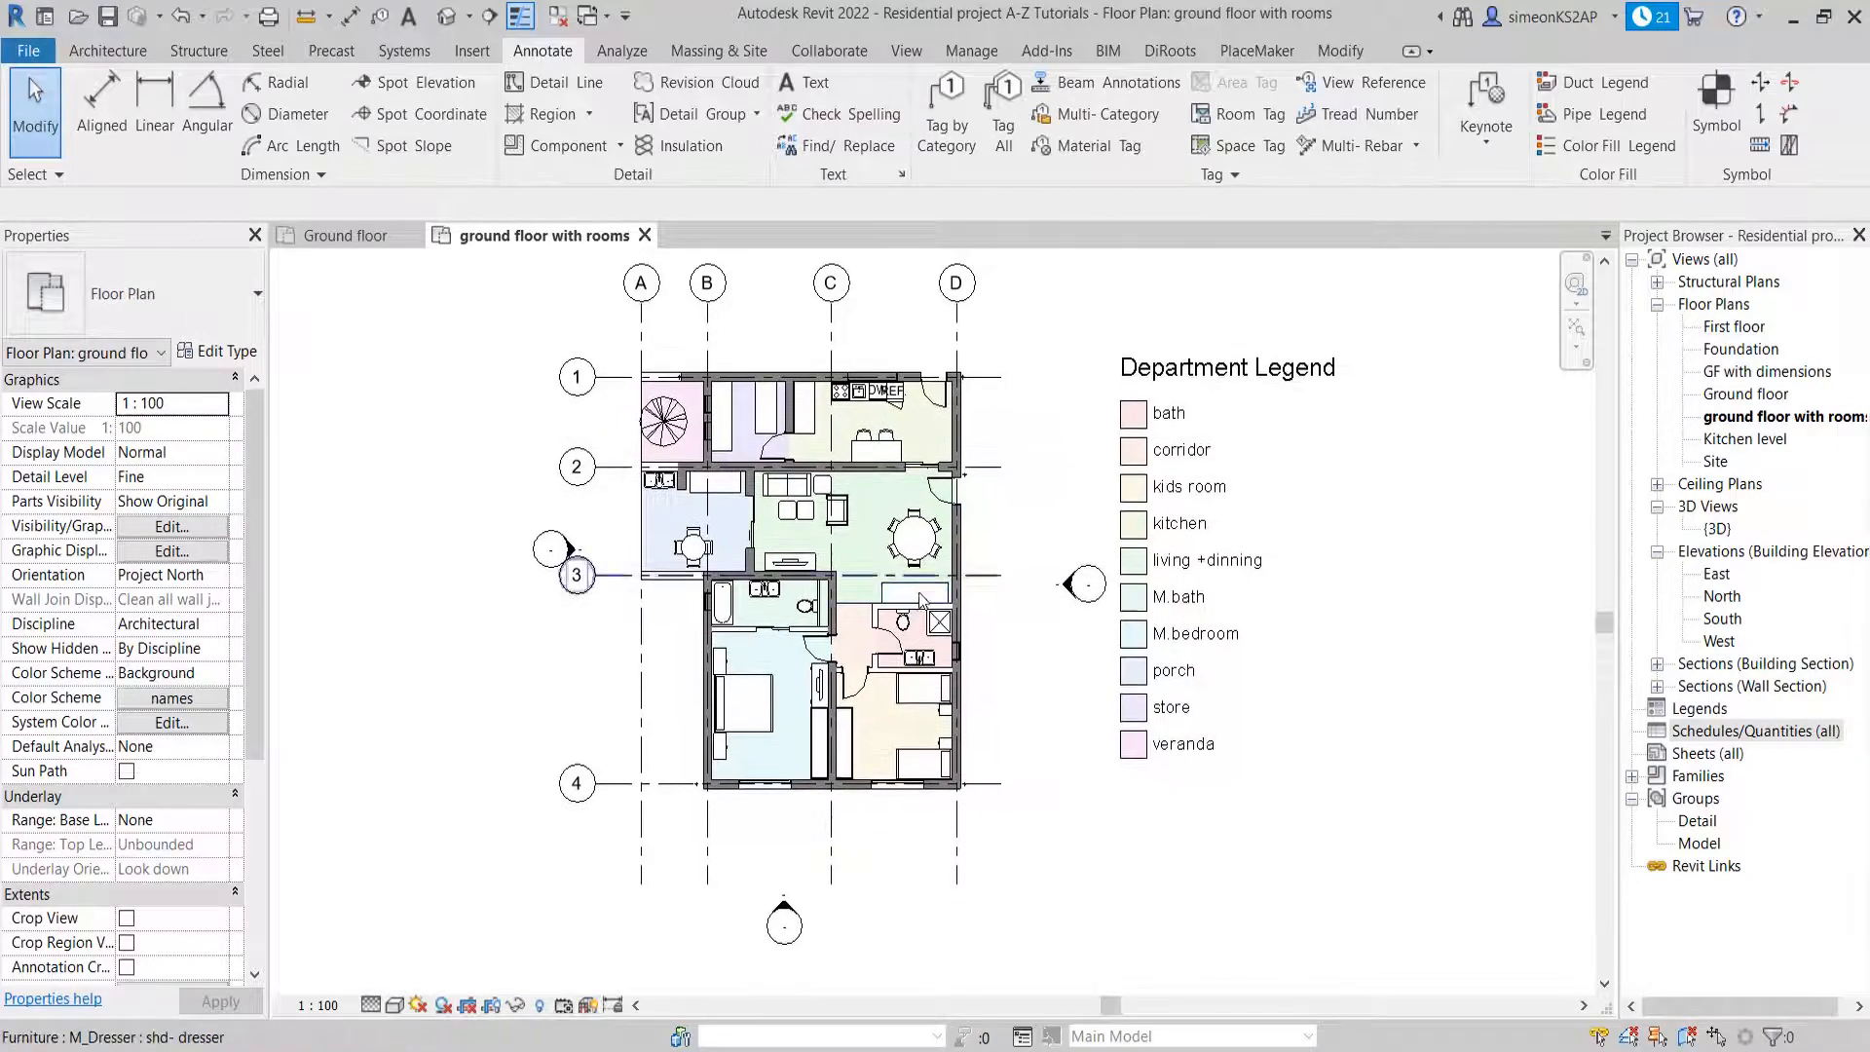
scroll(780, 477, up, 2)
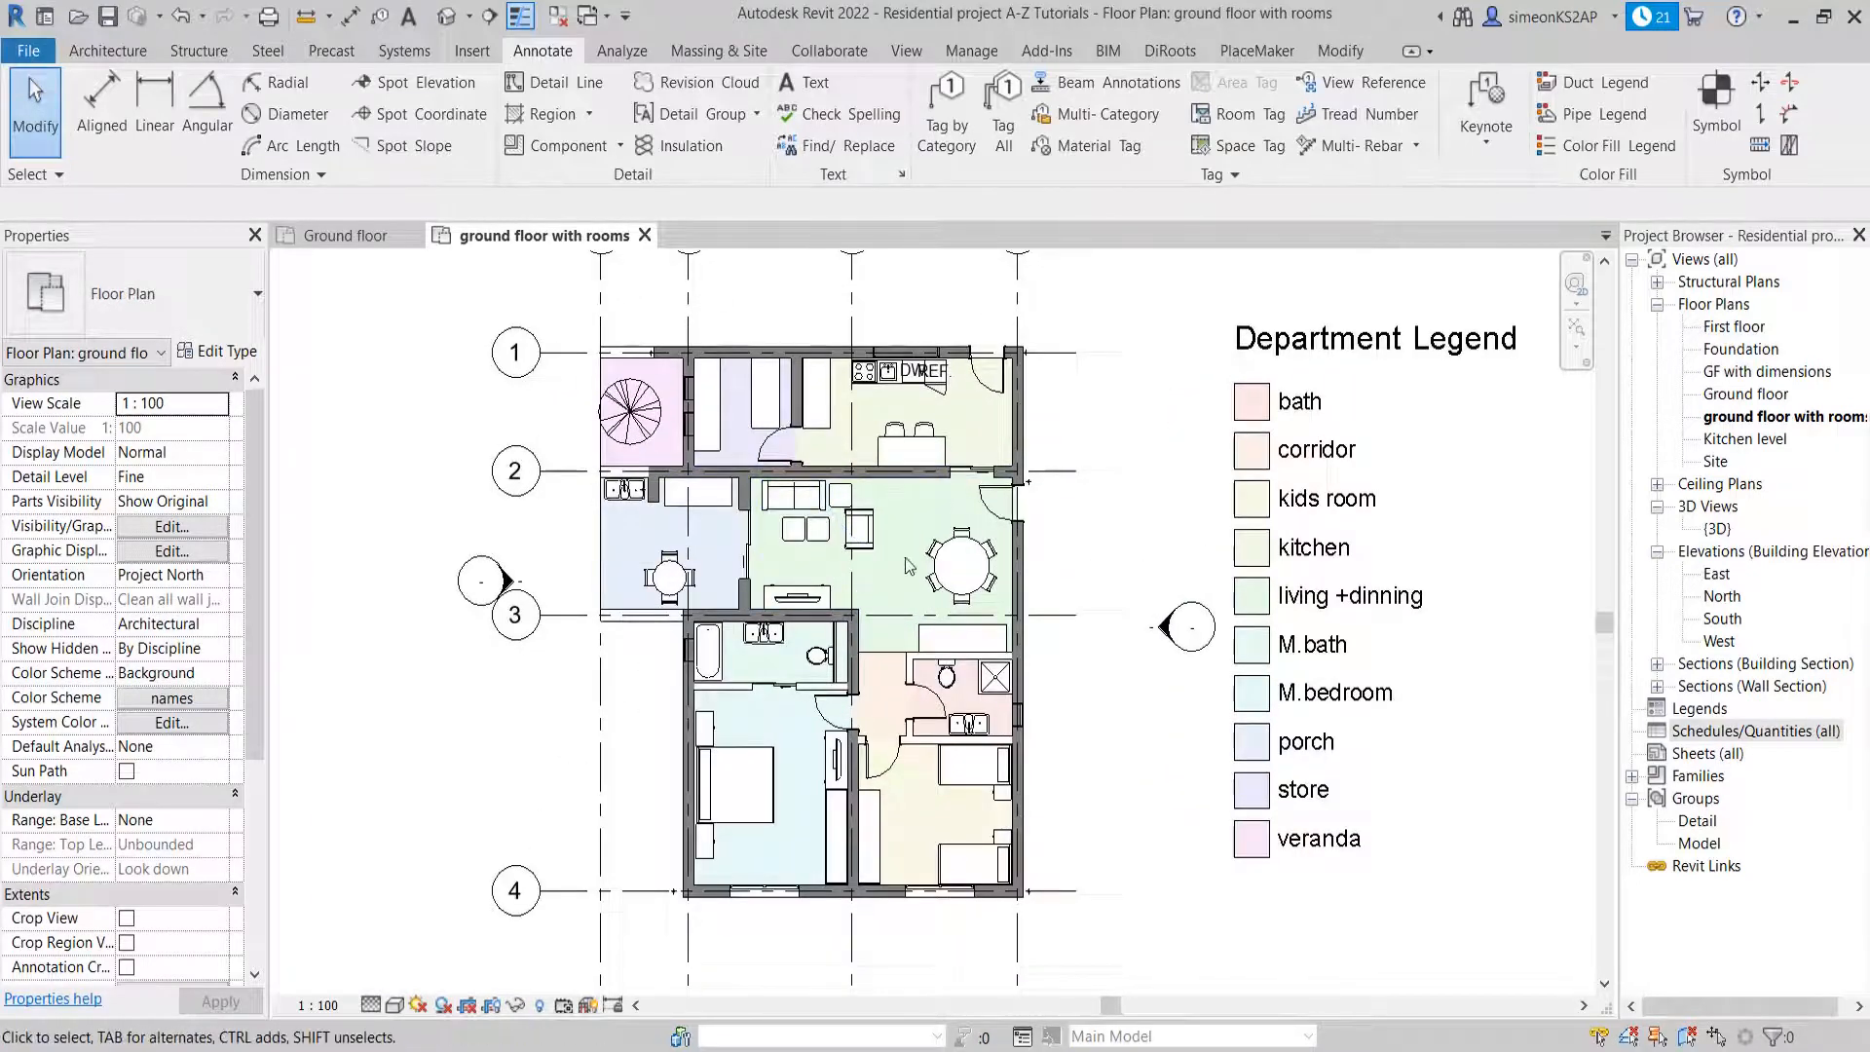
scroll(915, 566, down, 2)
middle_drag(922, 565, 828, 529)
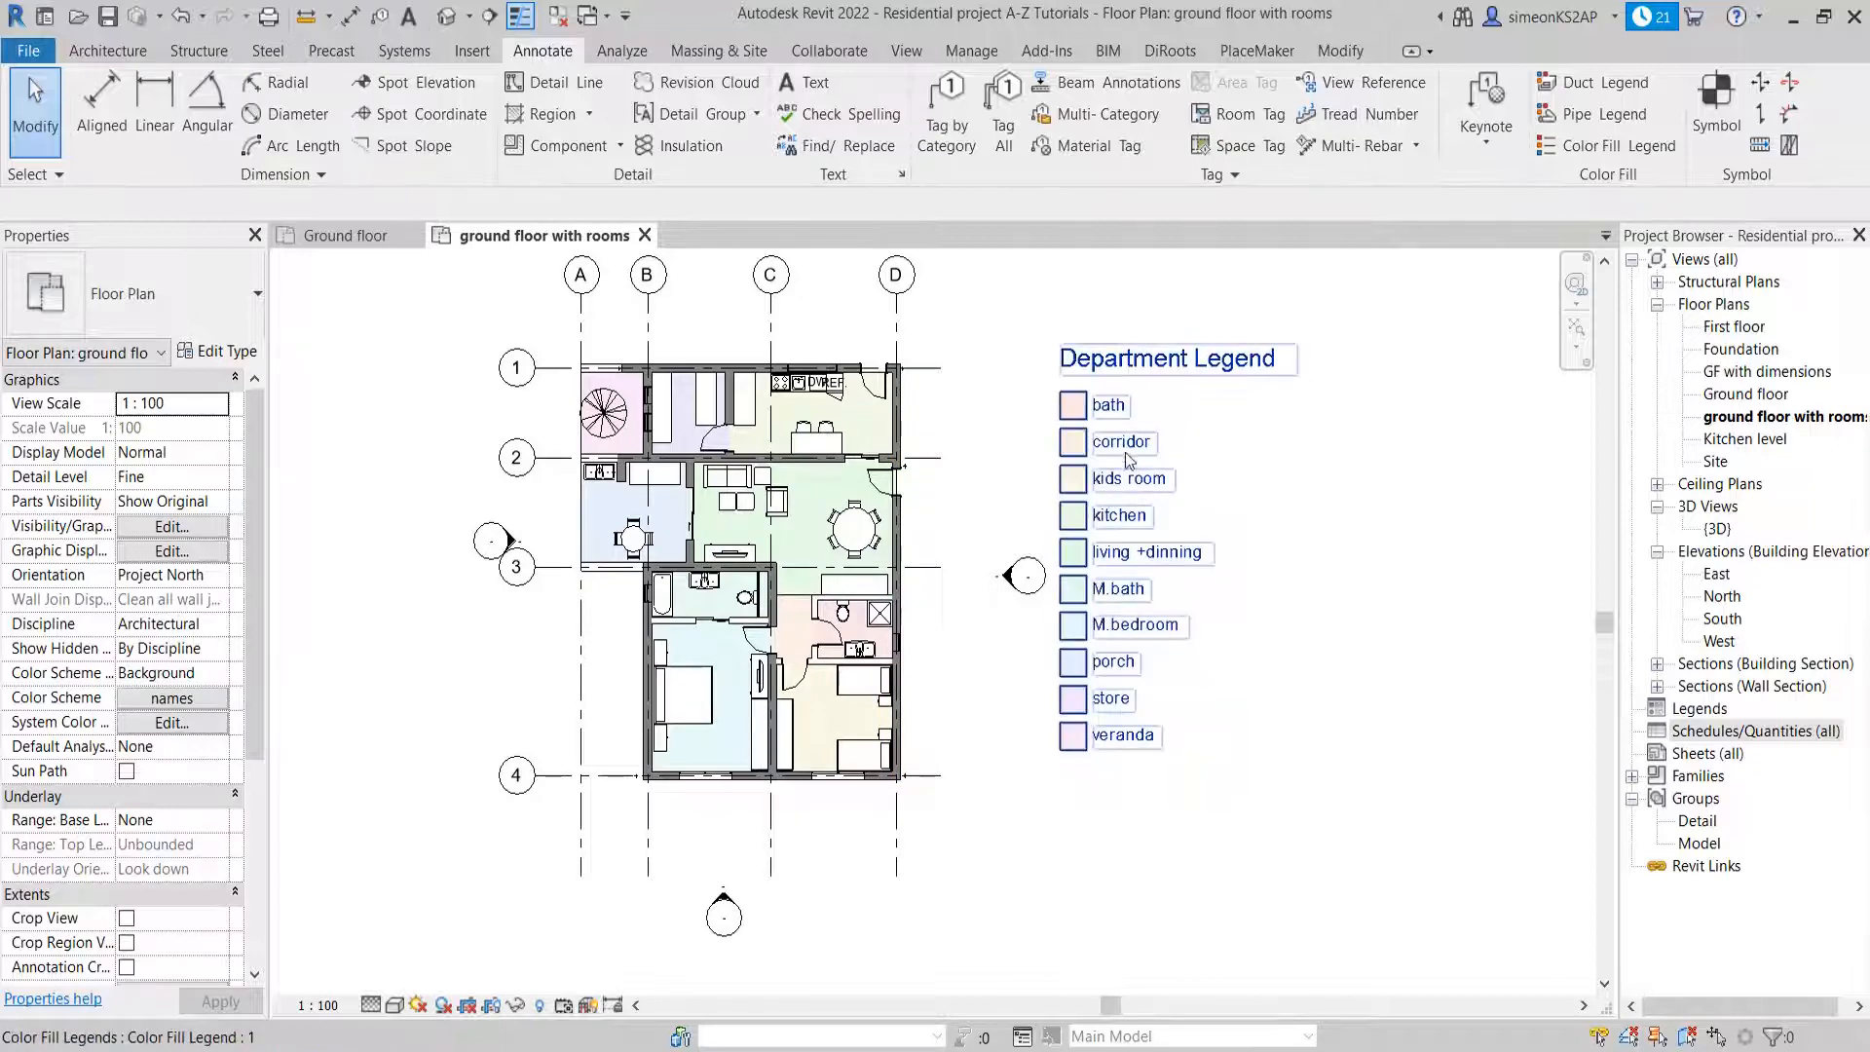
scroll(1178, 500, up, 3)
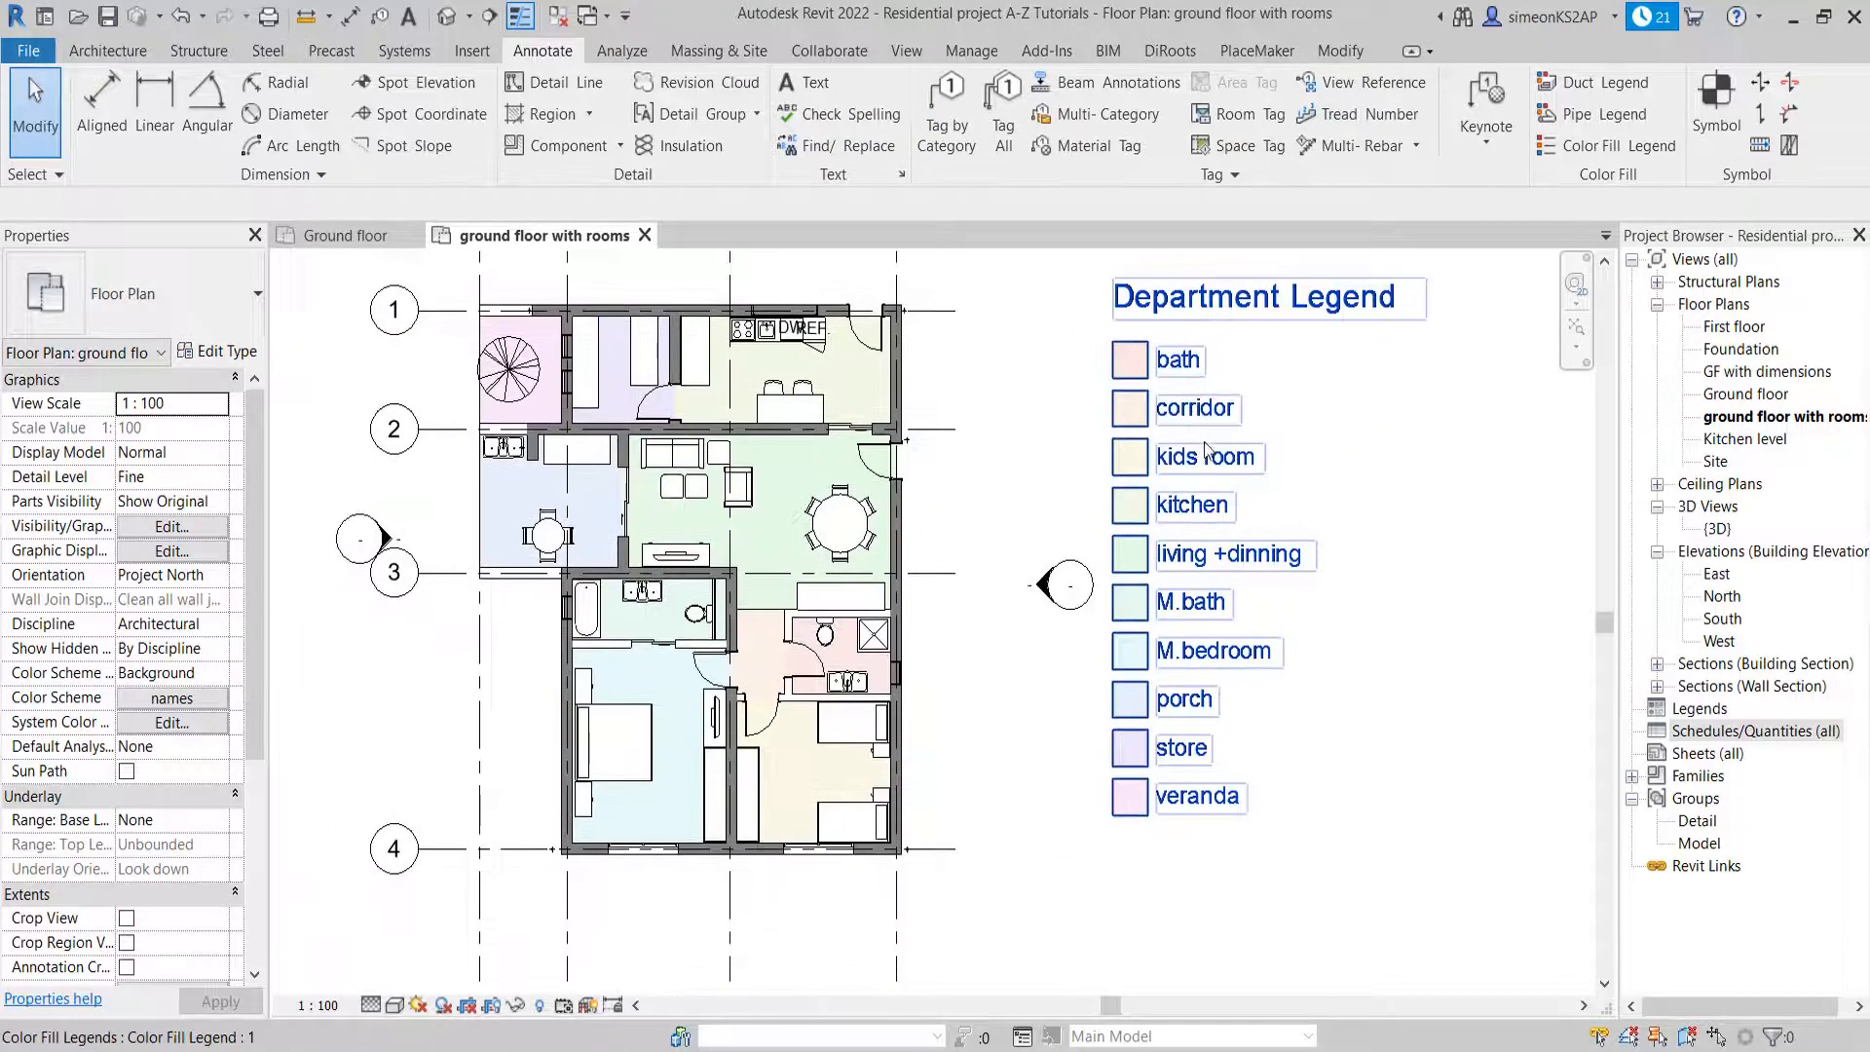
scroll(1178, 497, down, 1)
scroll(1192, 484, down, 1)
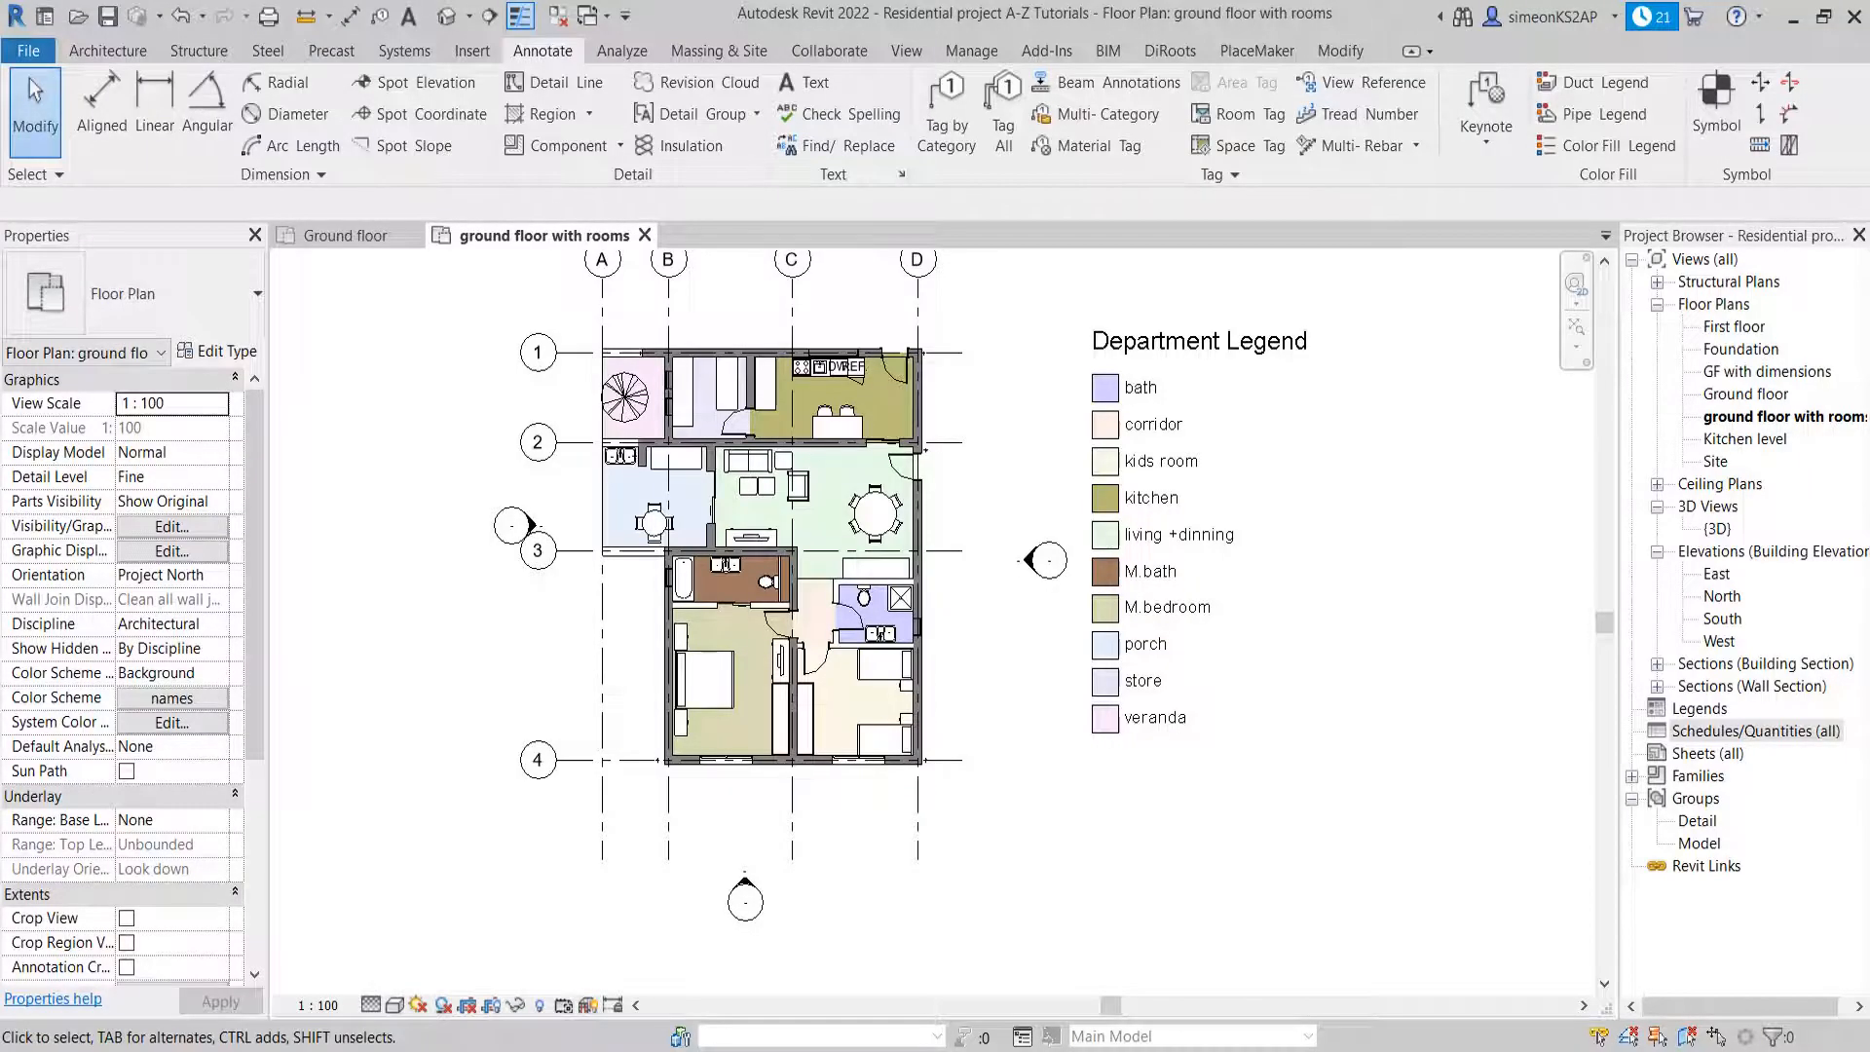
middle_drag(1049, 759, 989, 819)
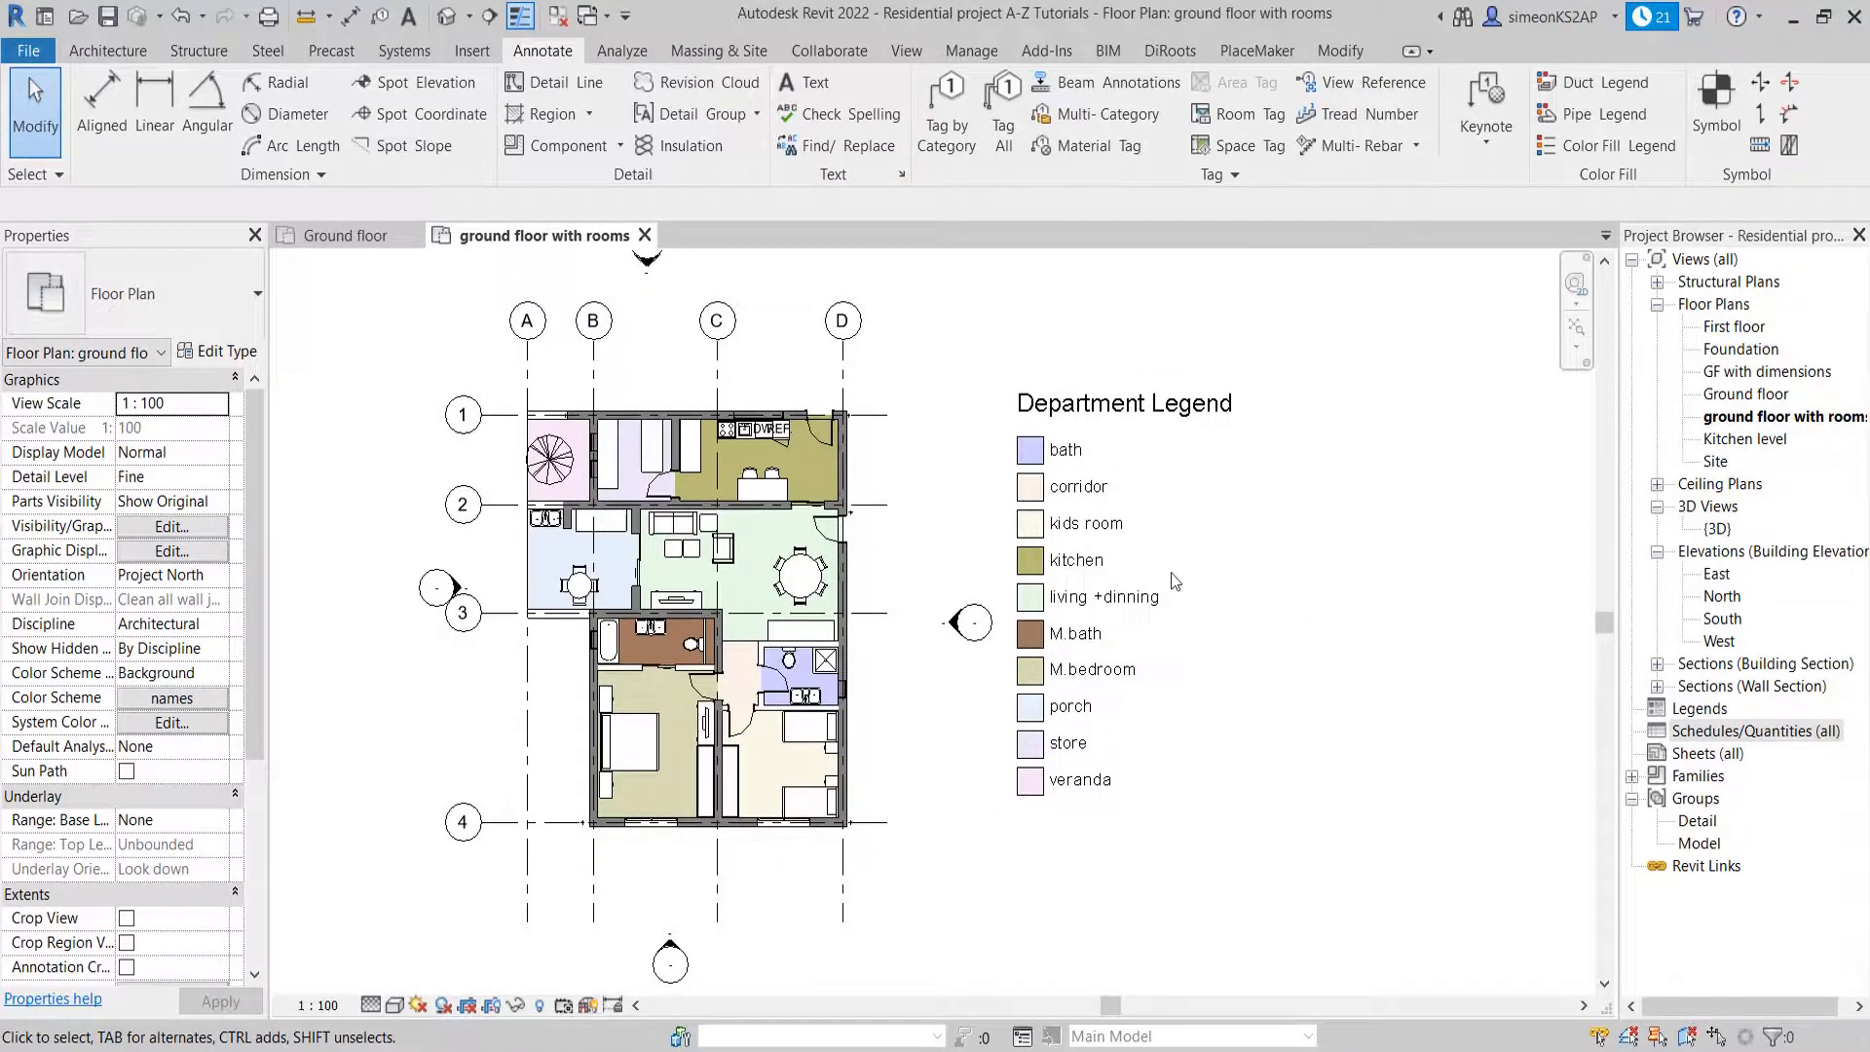
Open the color scheme settings of the Department Legend beside the floor plan
click(1099, 408)
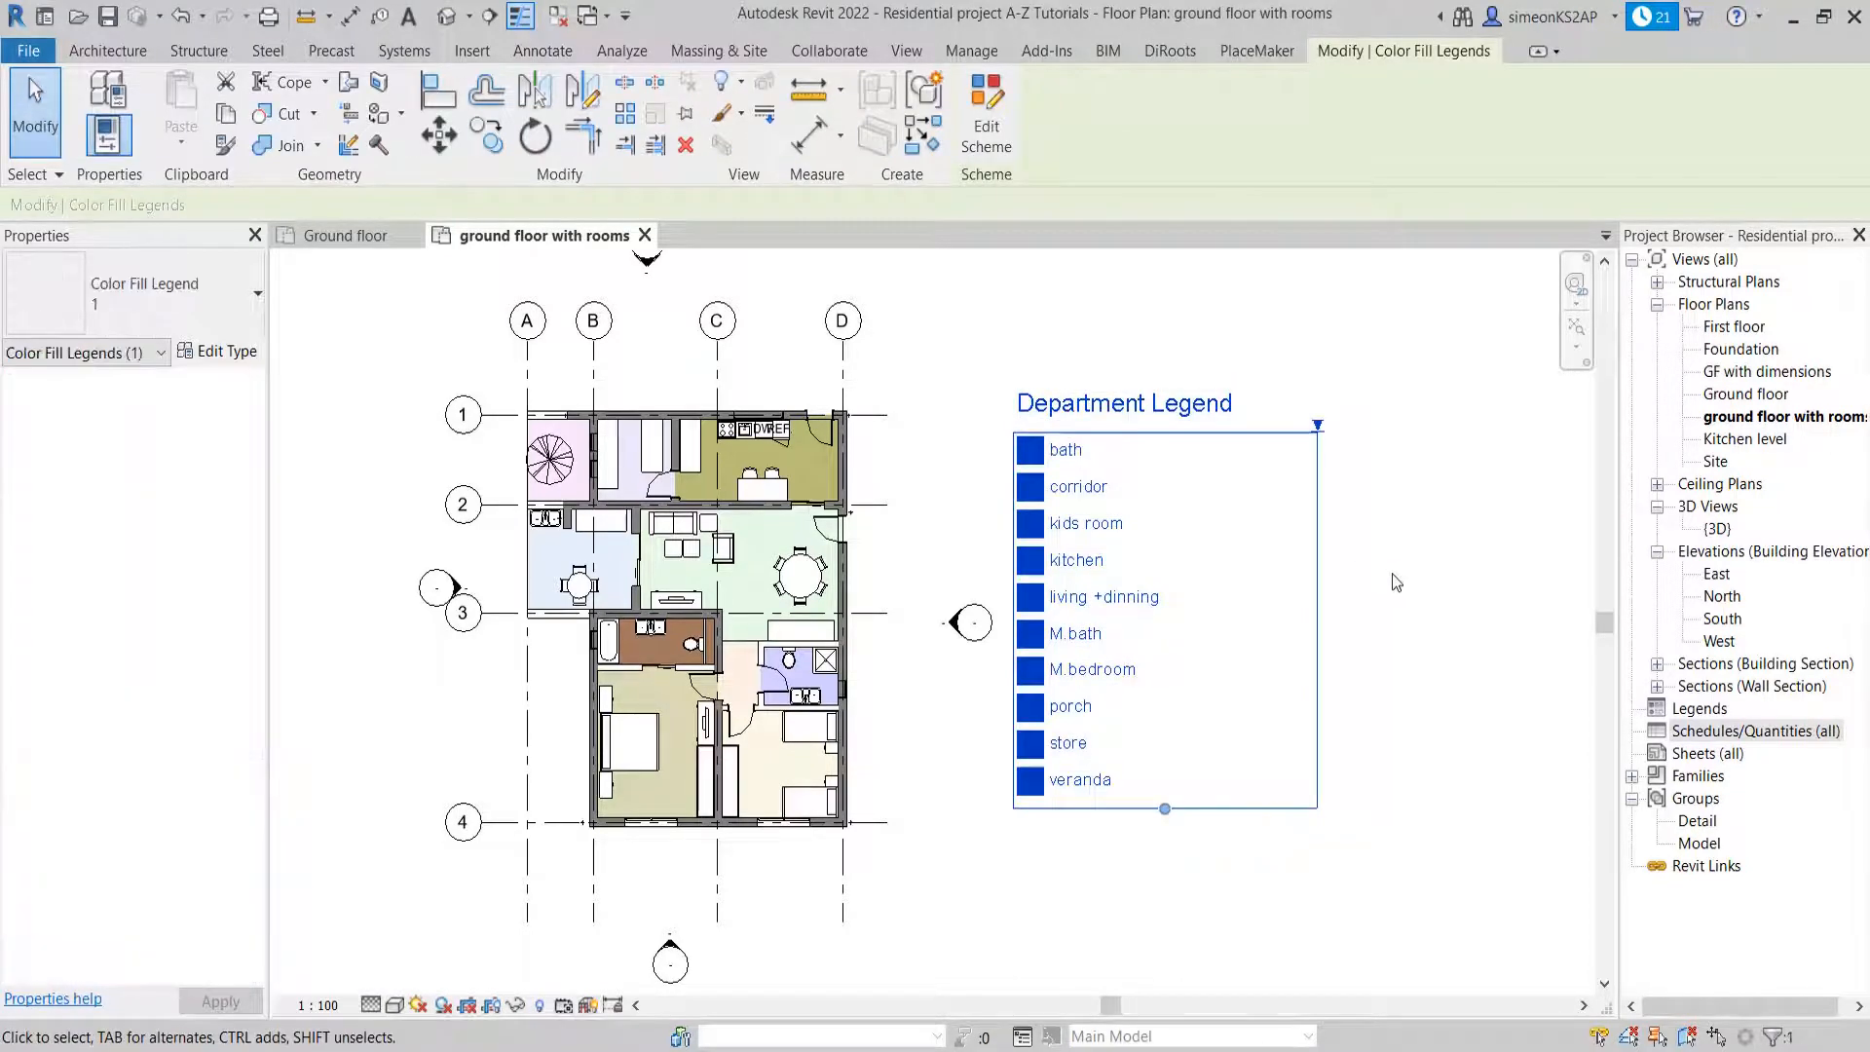
click(987, 137)
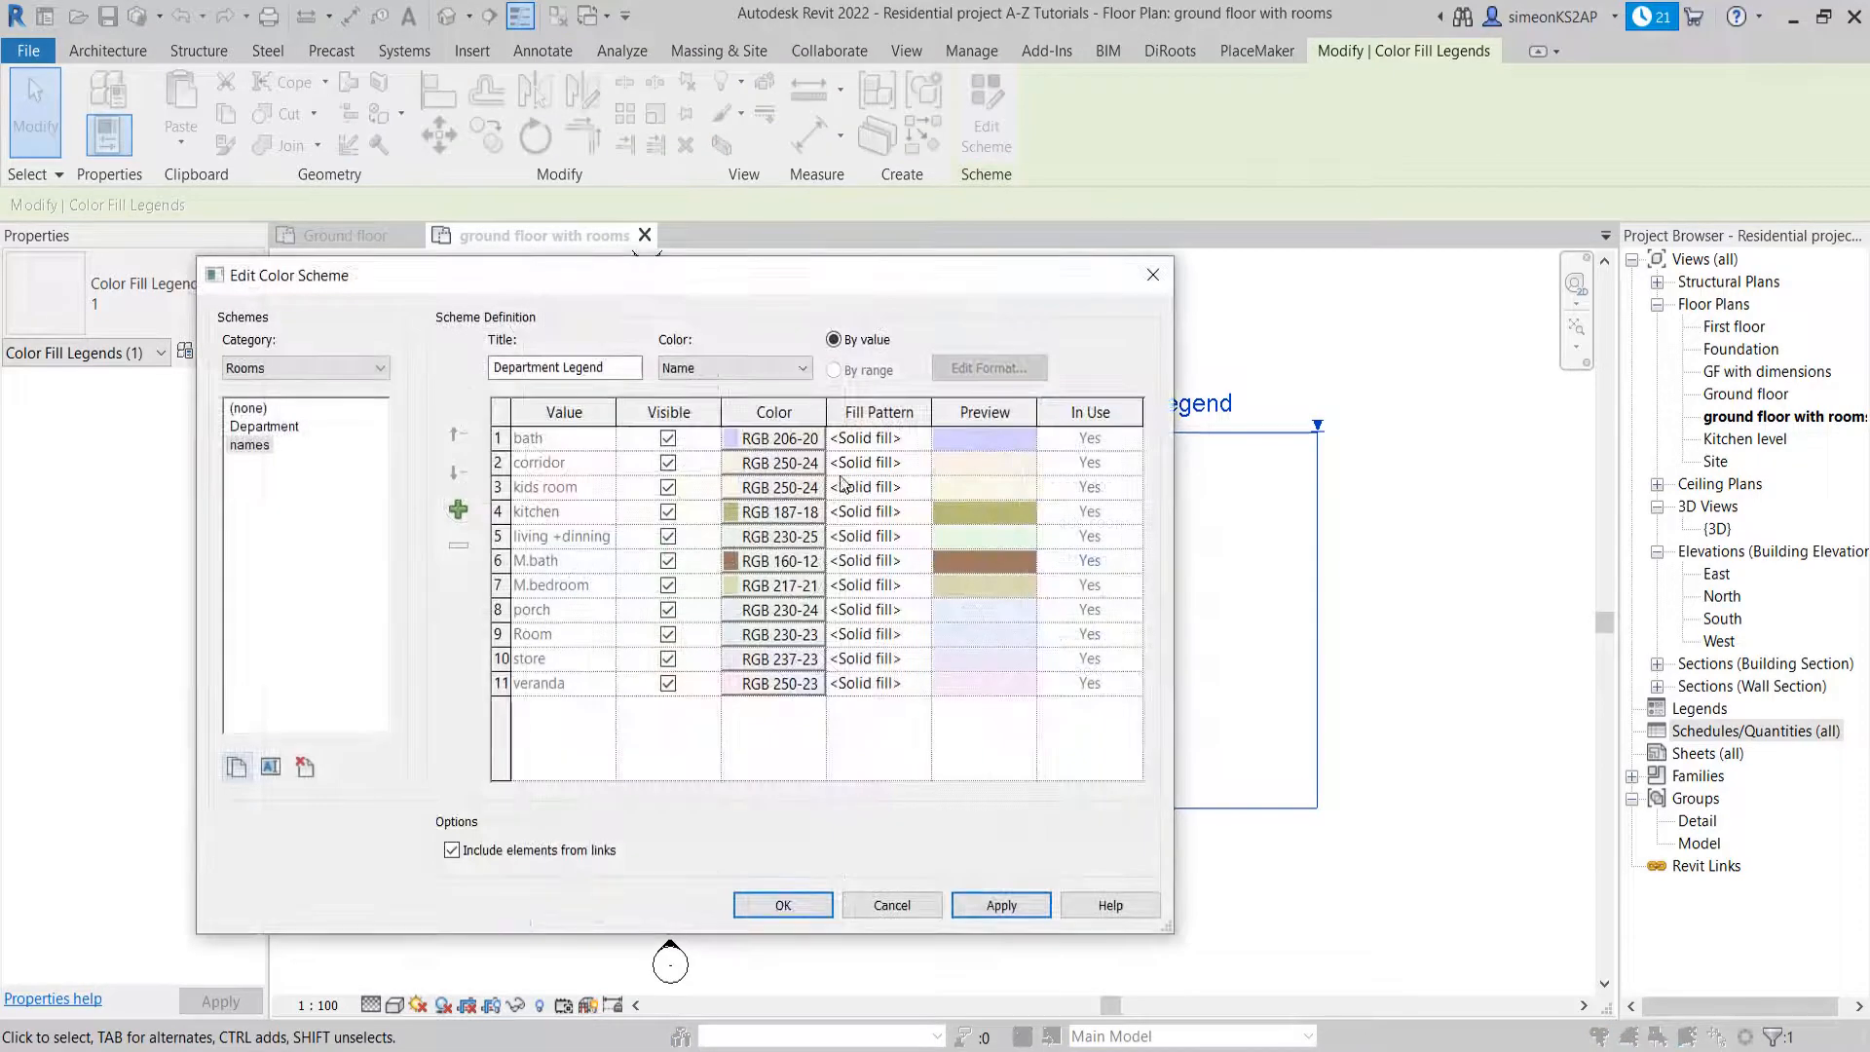
drag(746, 288, 918, 290)
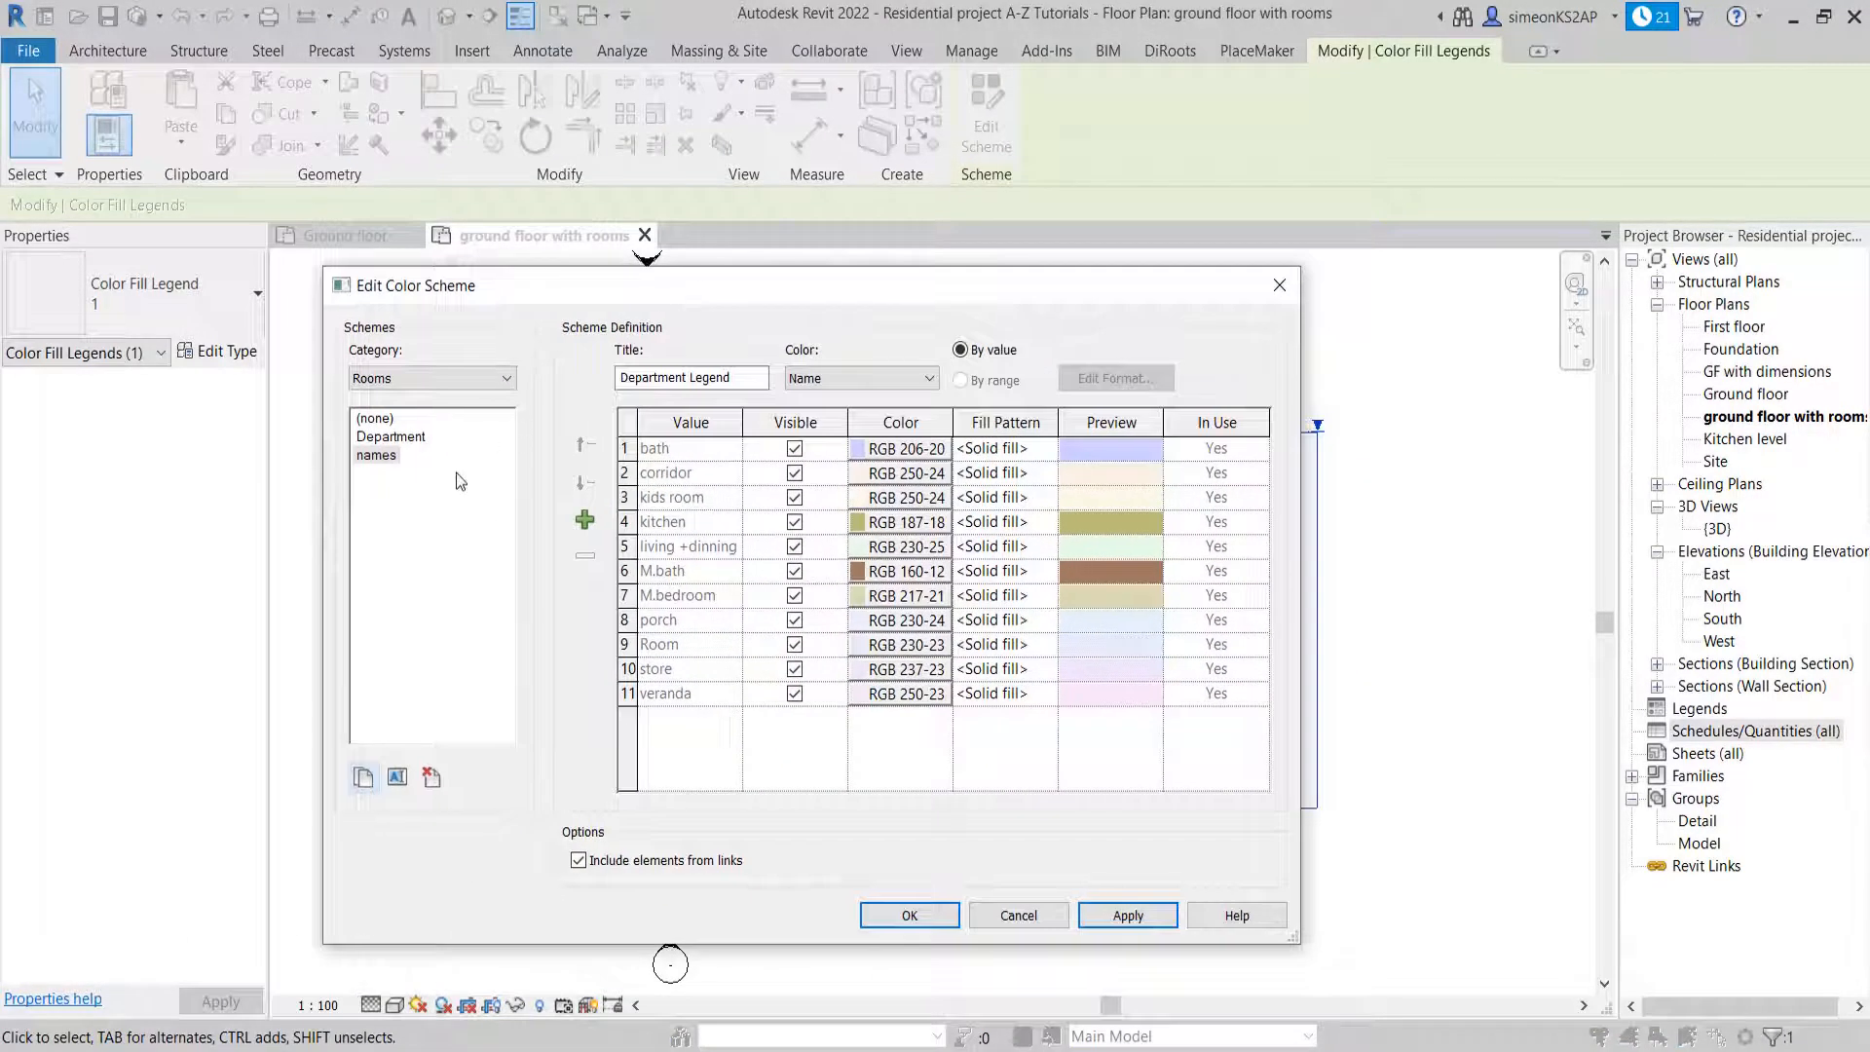
Assign the (none) color scheme to the view and apply it
click(376, 419)
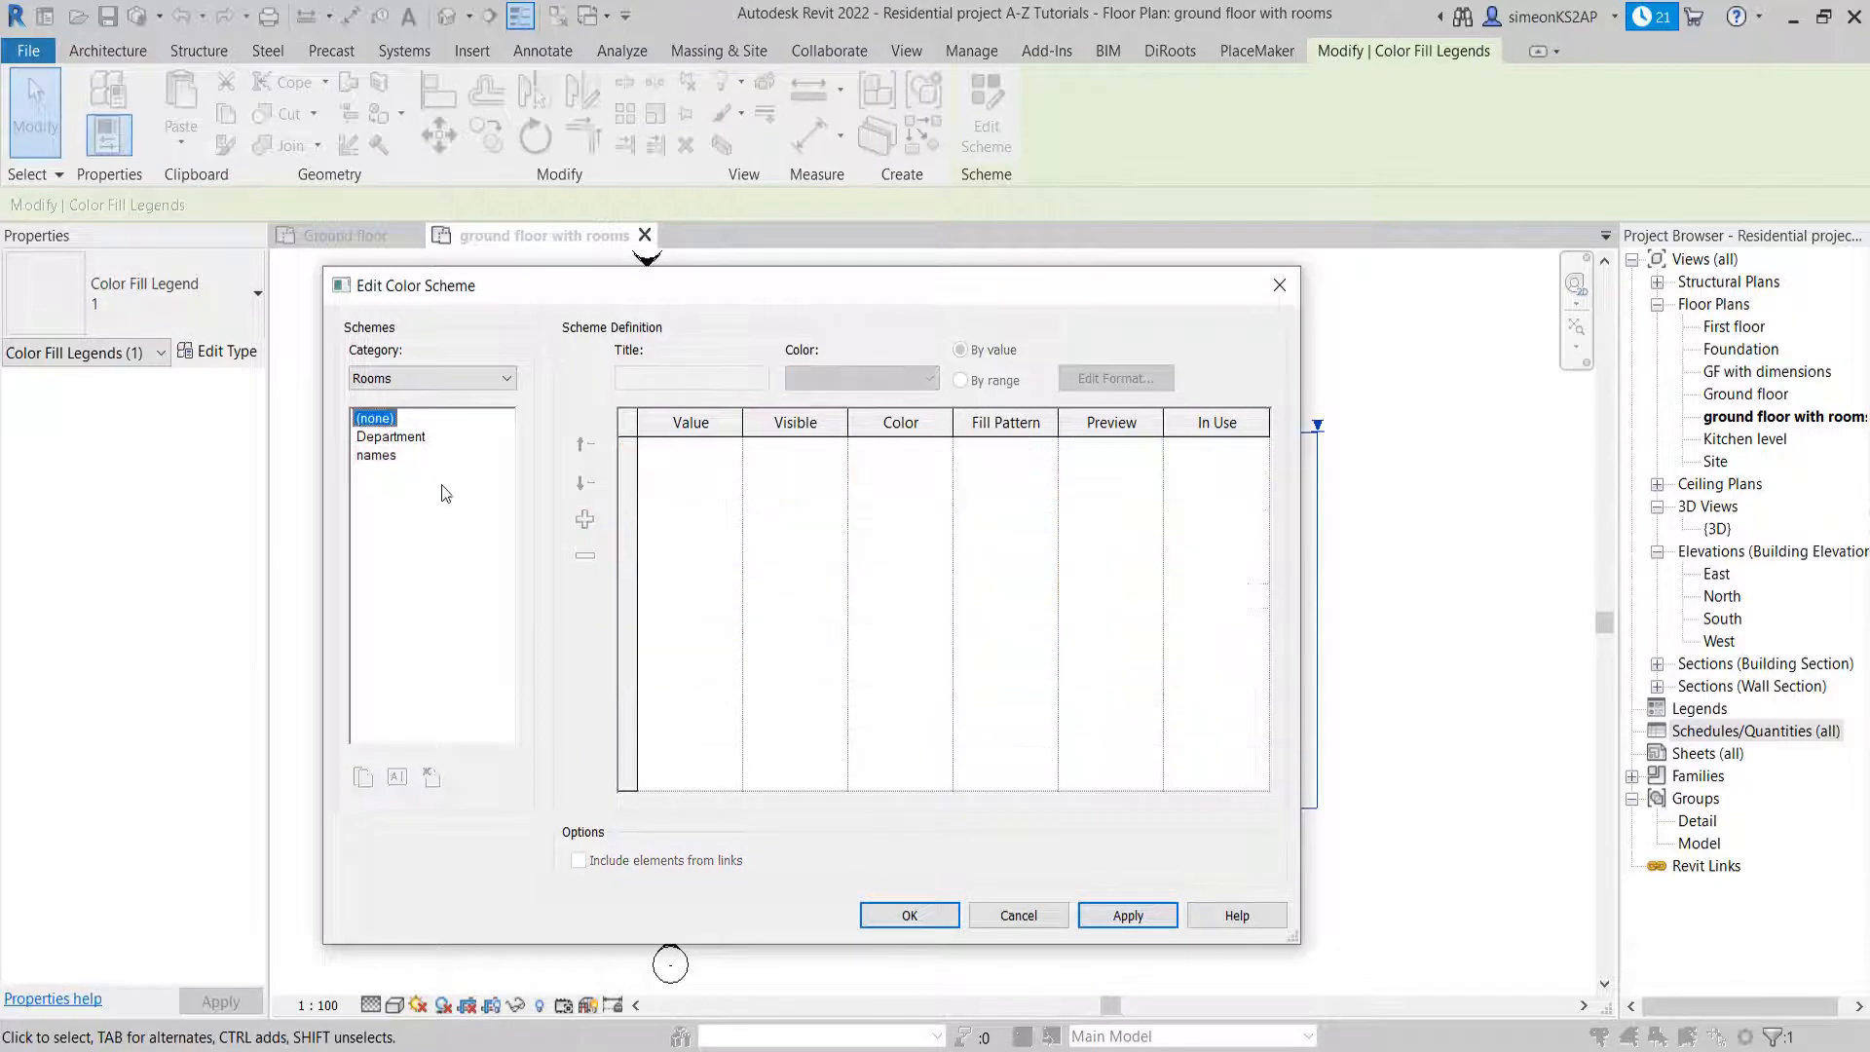
click(390, 456)
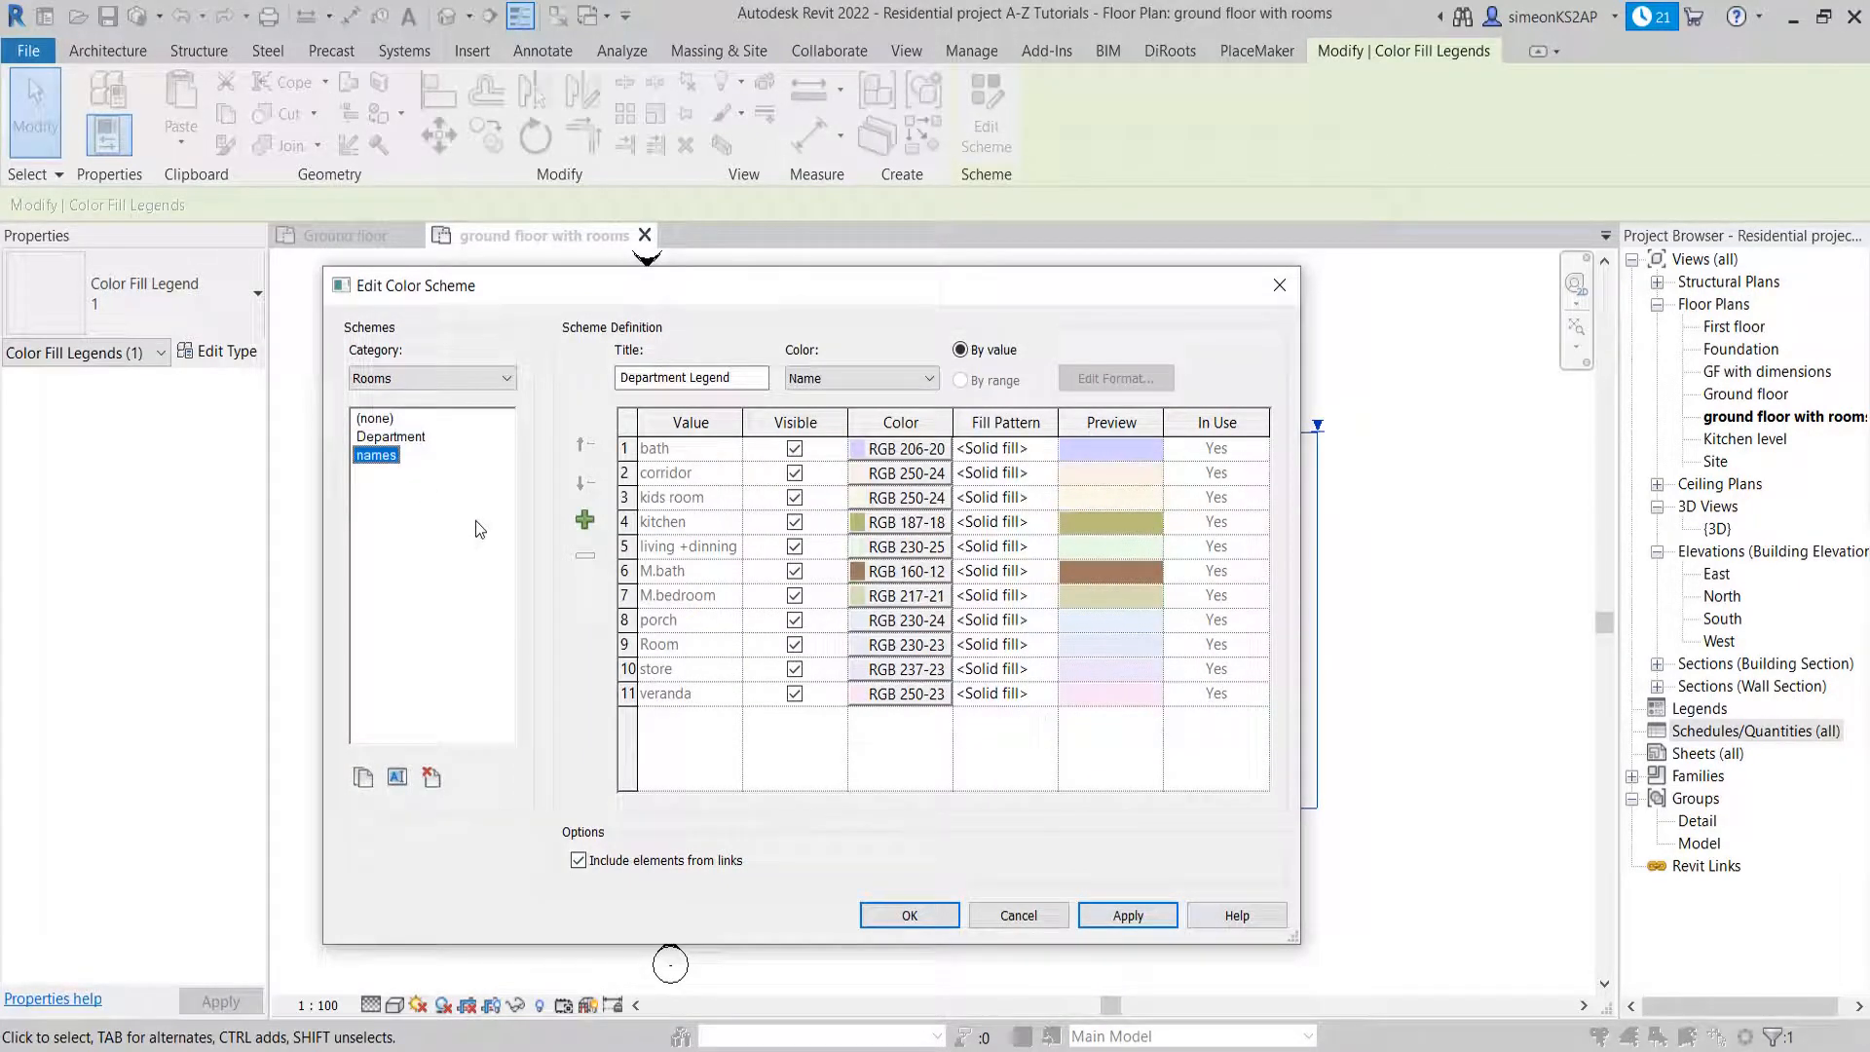
click(387, 421)
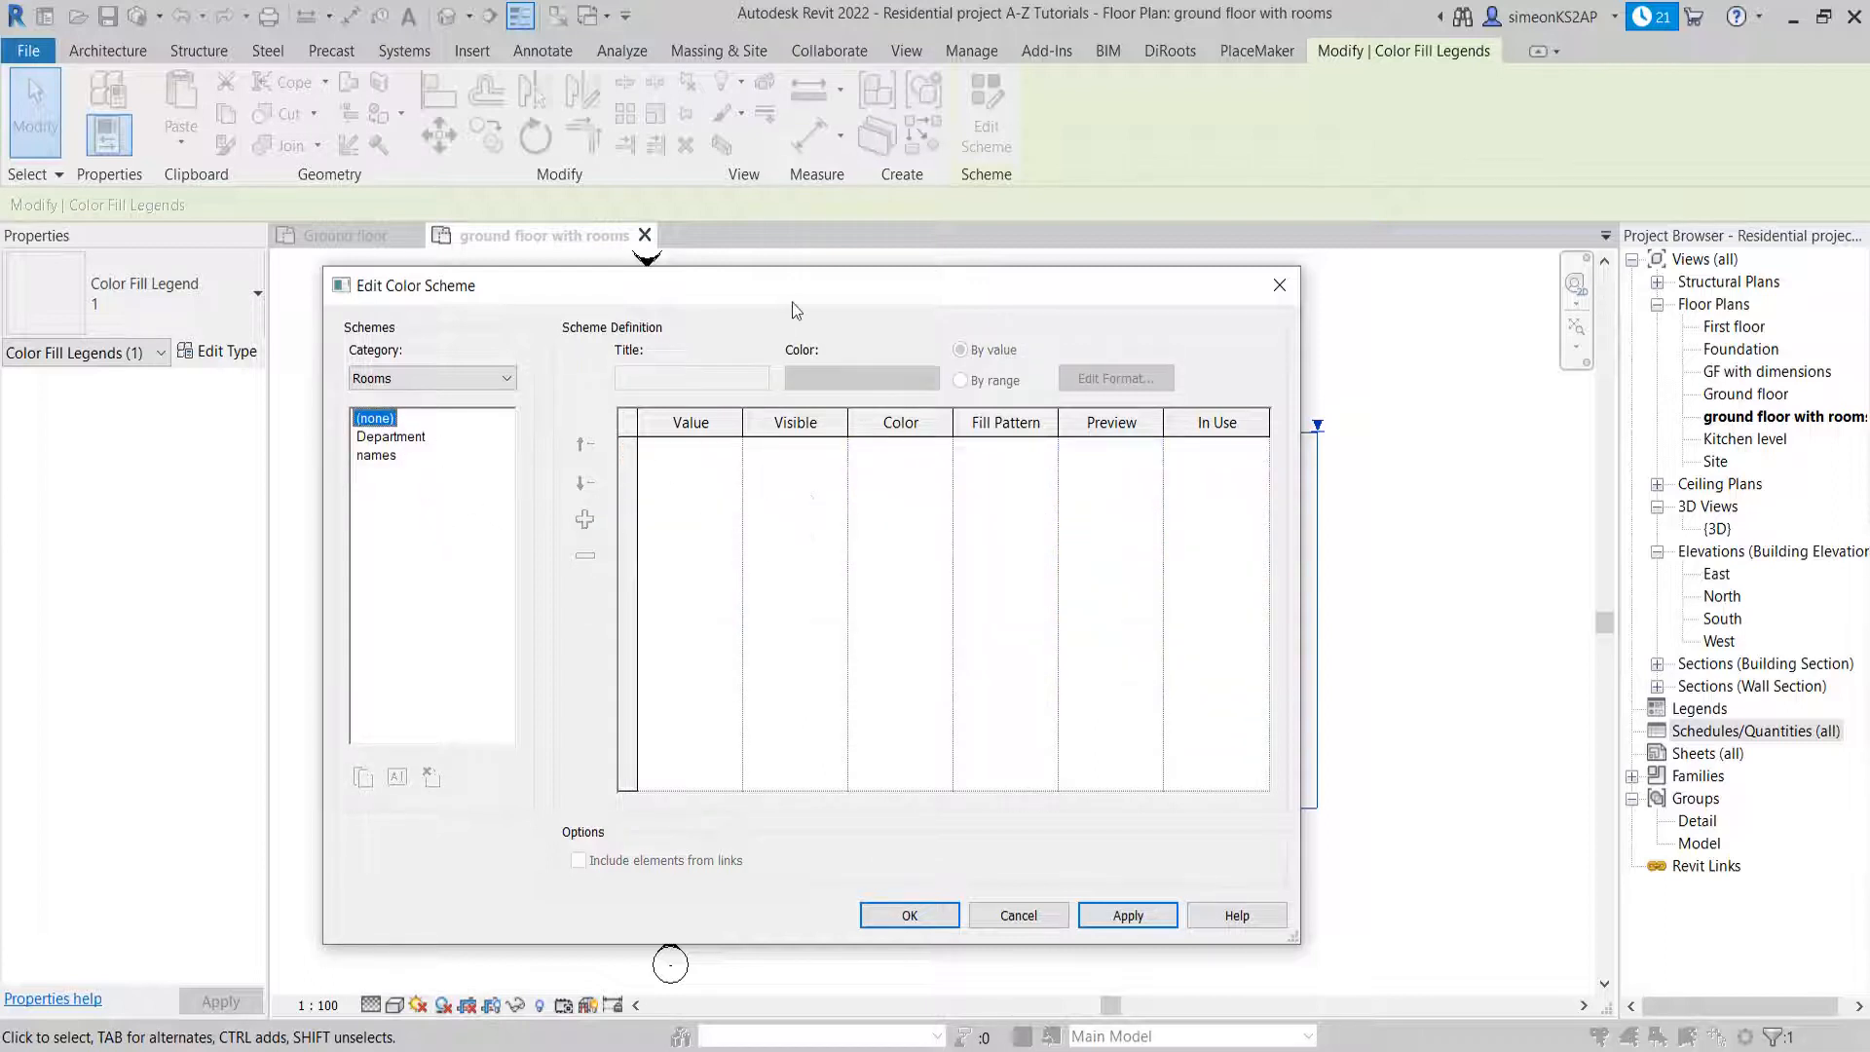
drag(789, 296, 378, 284)
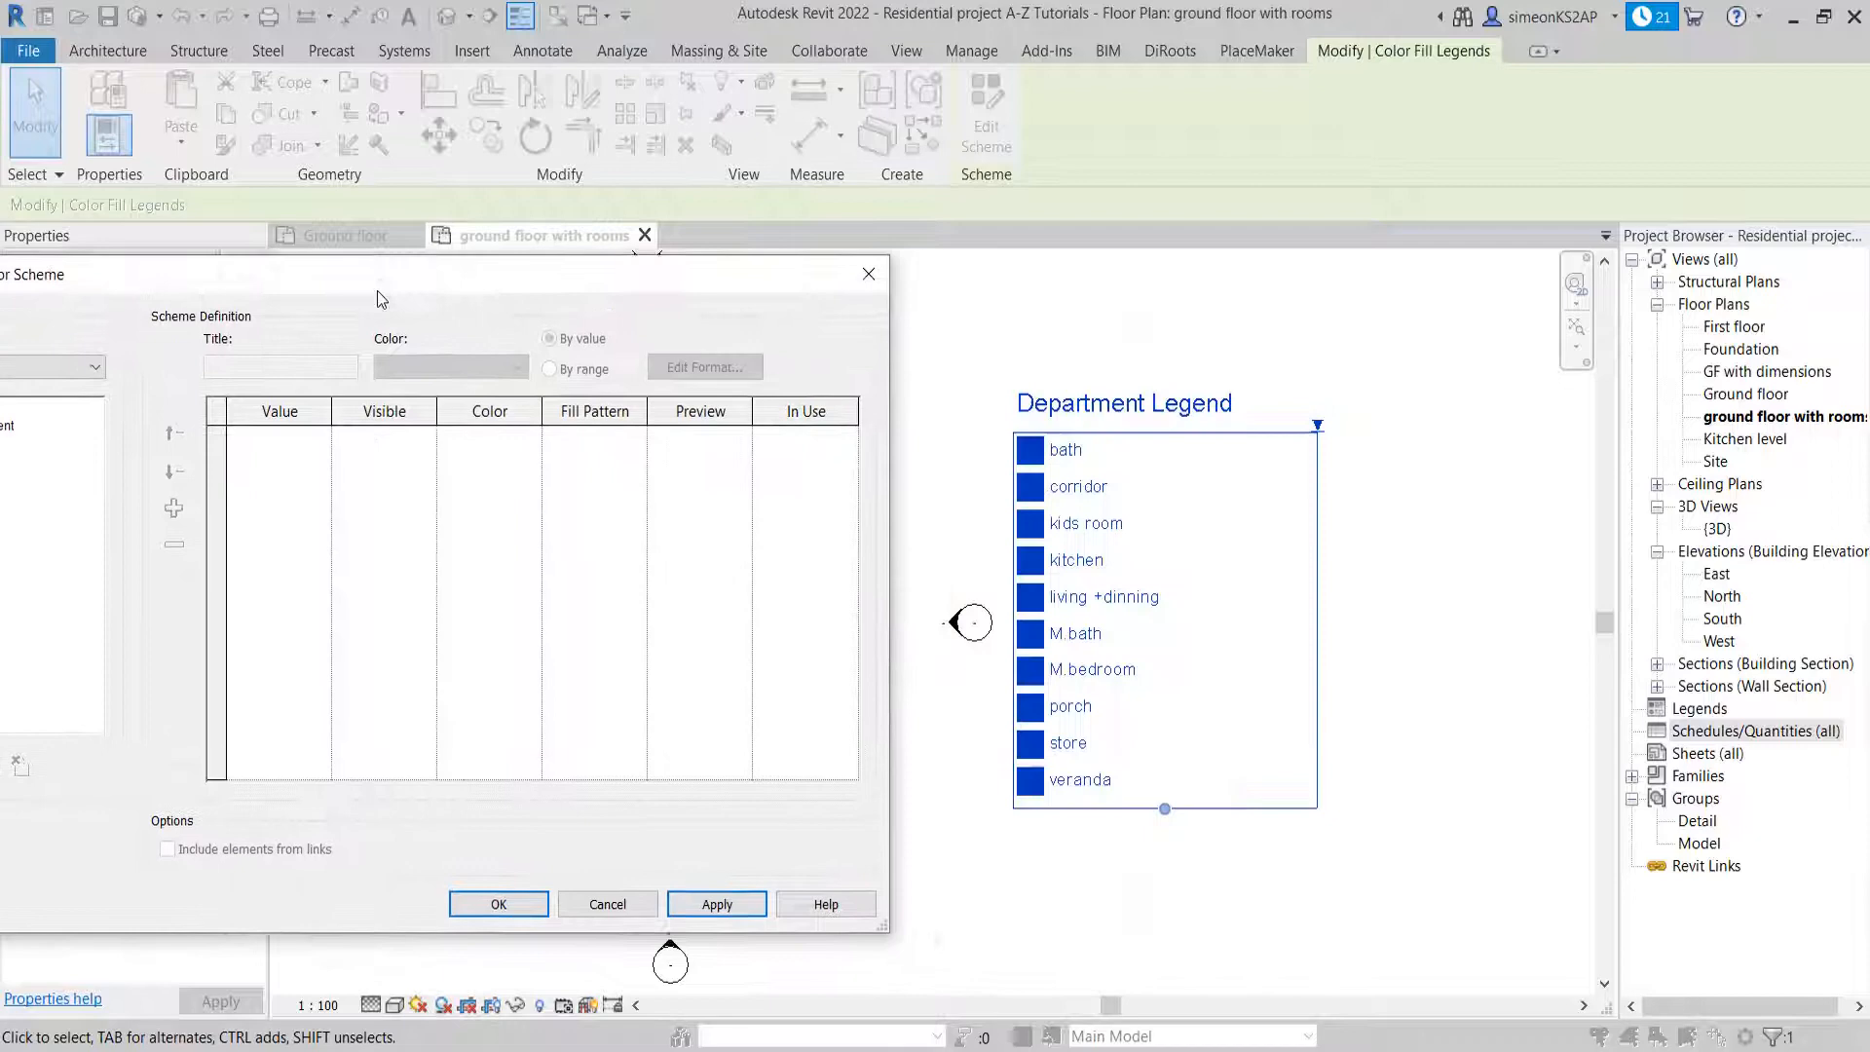
click(697, 905)
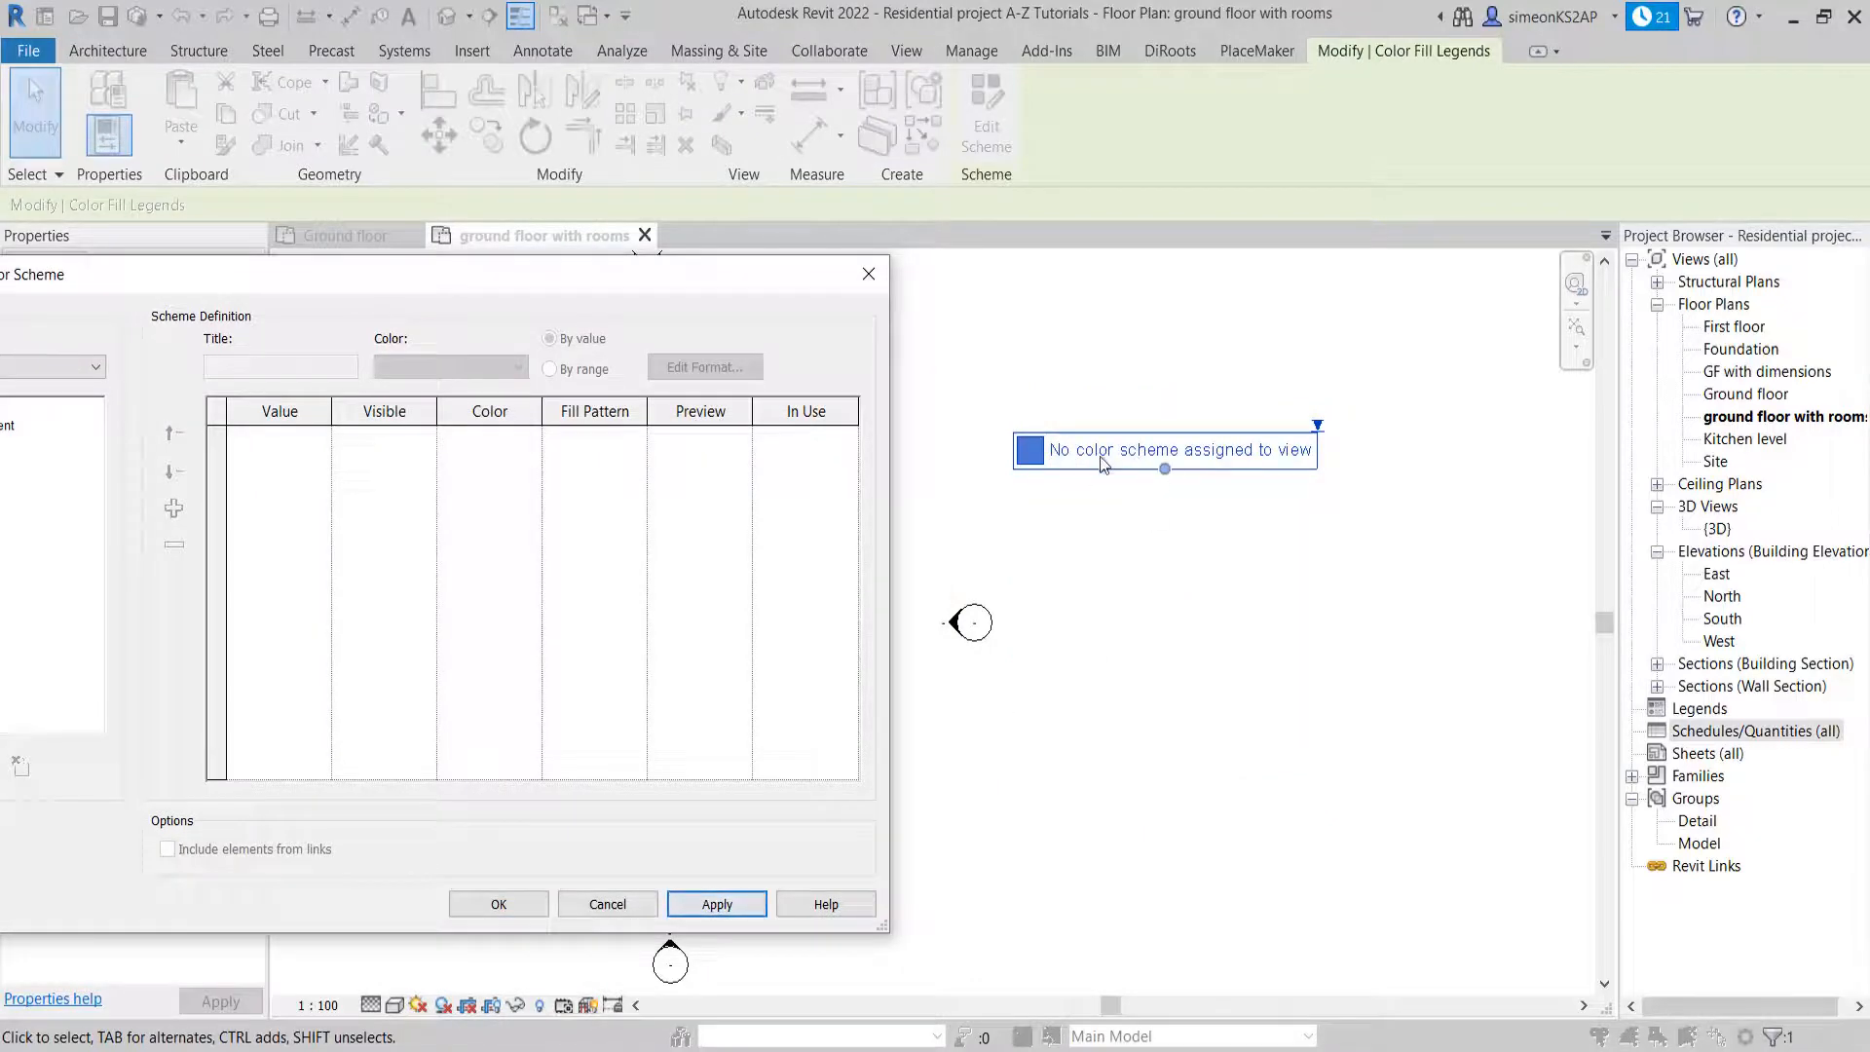
Switch the rooms to the Department color scheme and apply it to the plan
drag(413, 282, 763, 293)
click(329, 429)
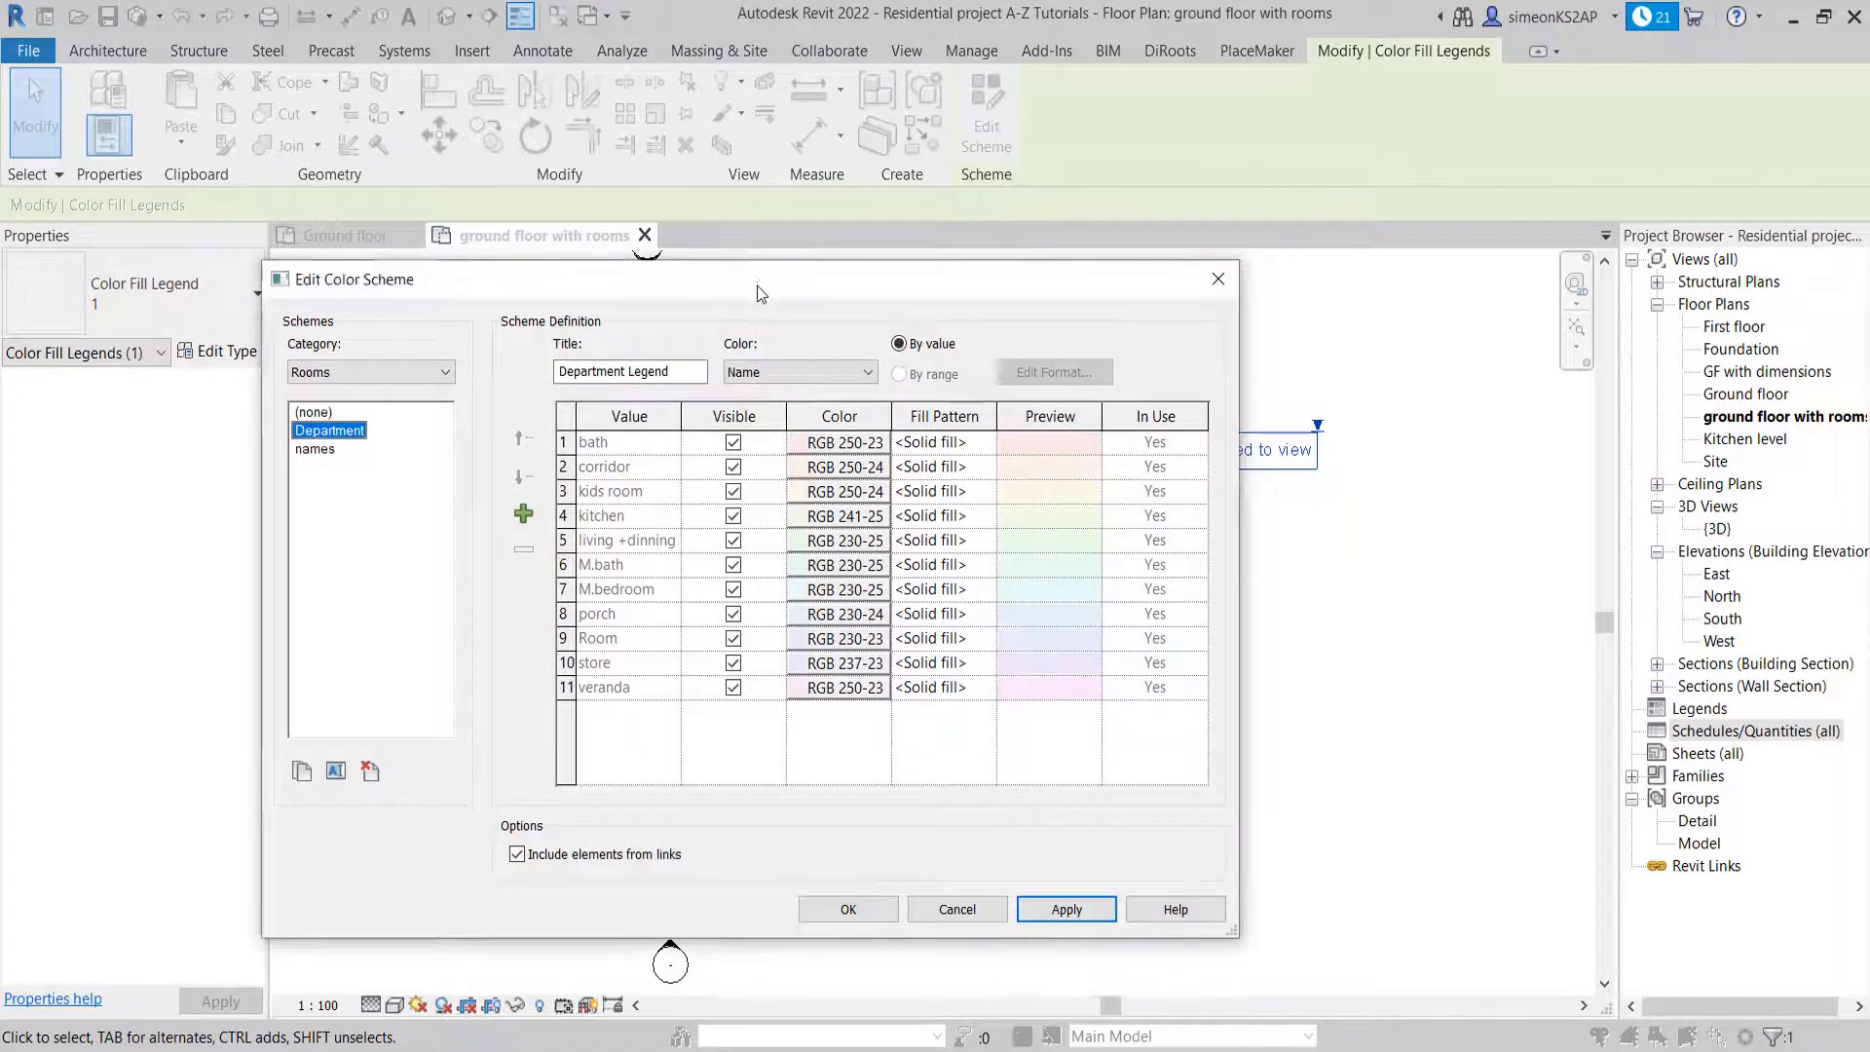
drag(757, 285, 542, 283)
click(852, 906)
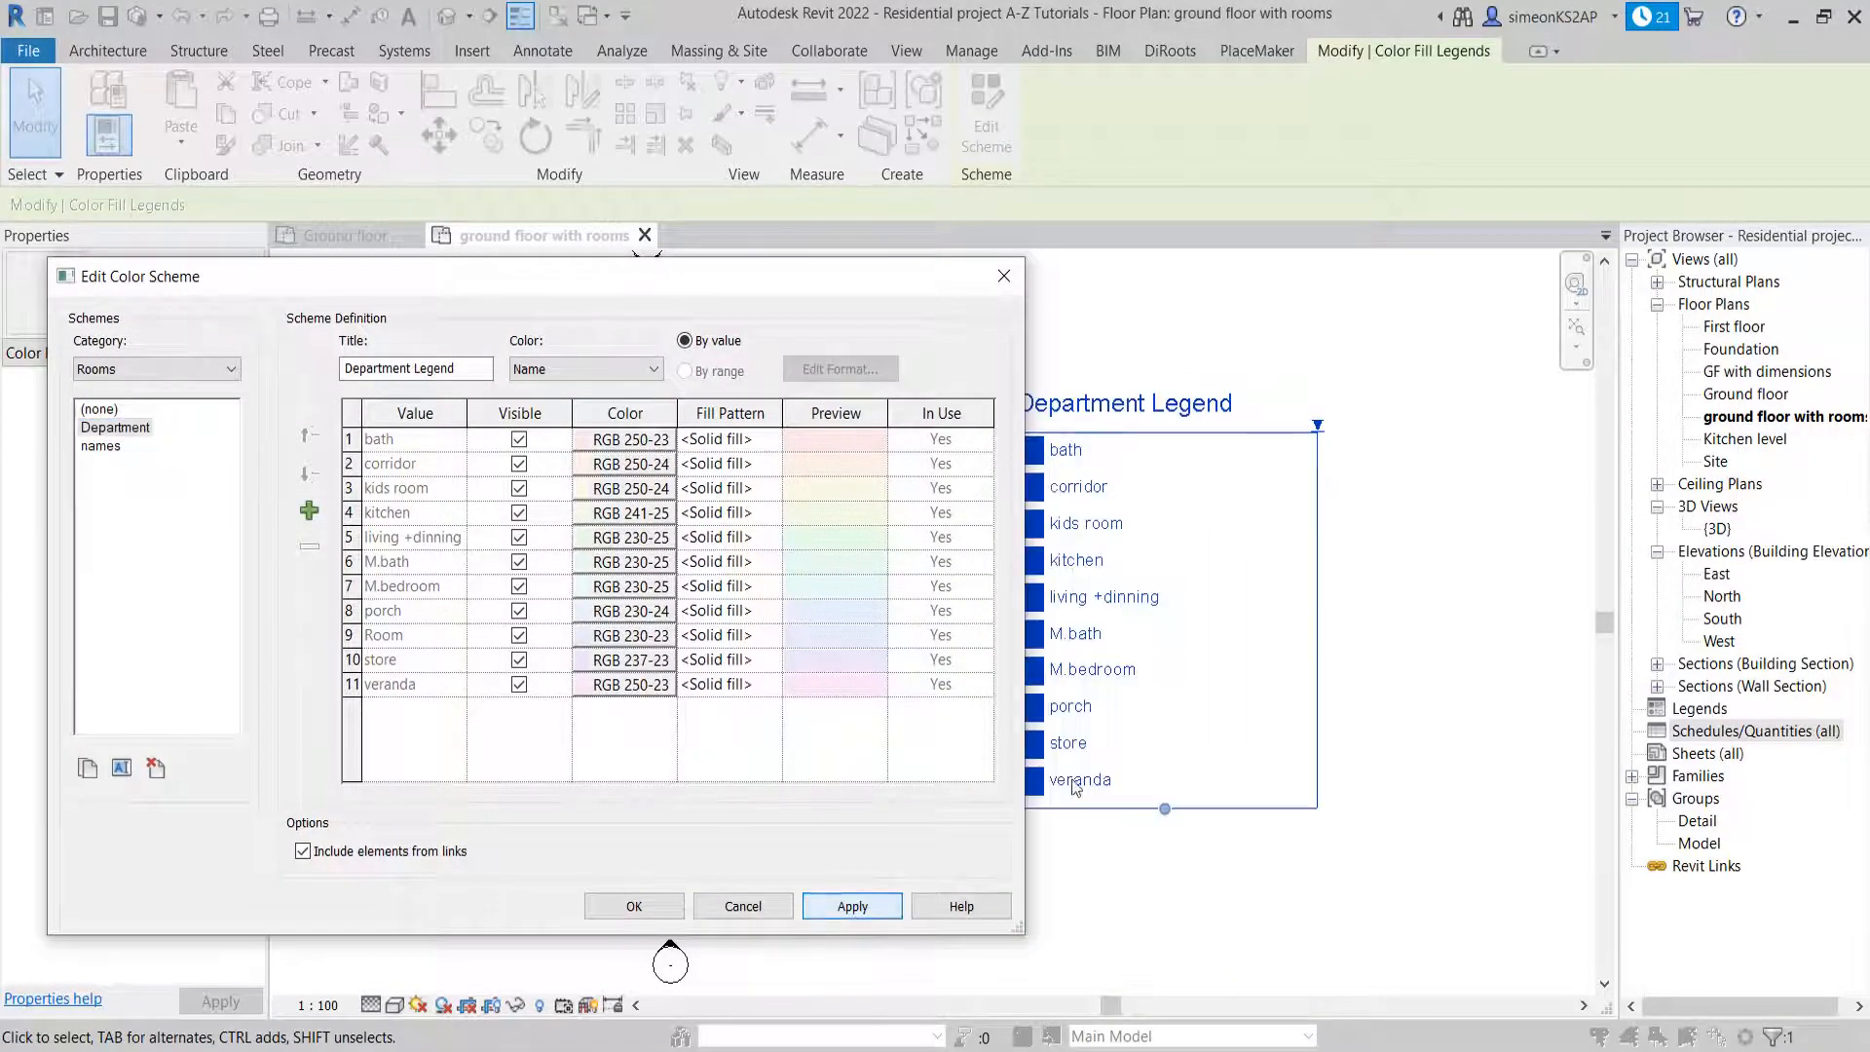
drag(491, 279, 631, 279)
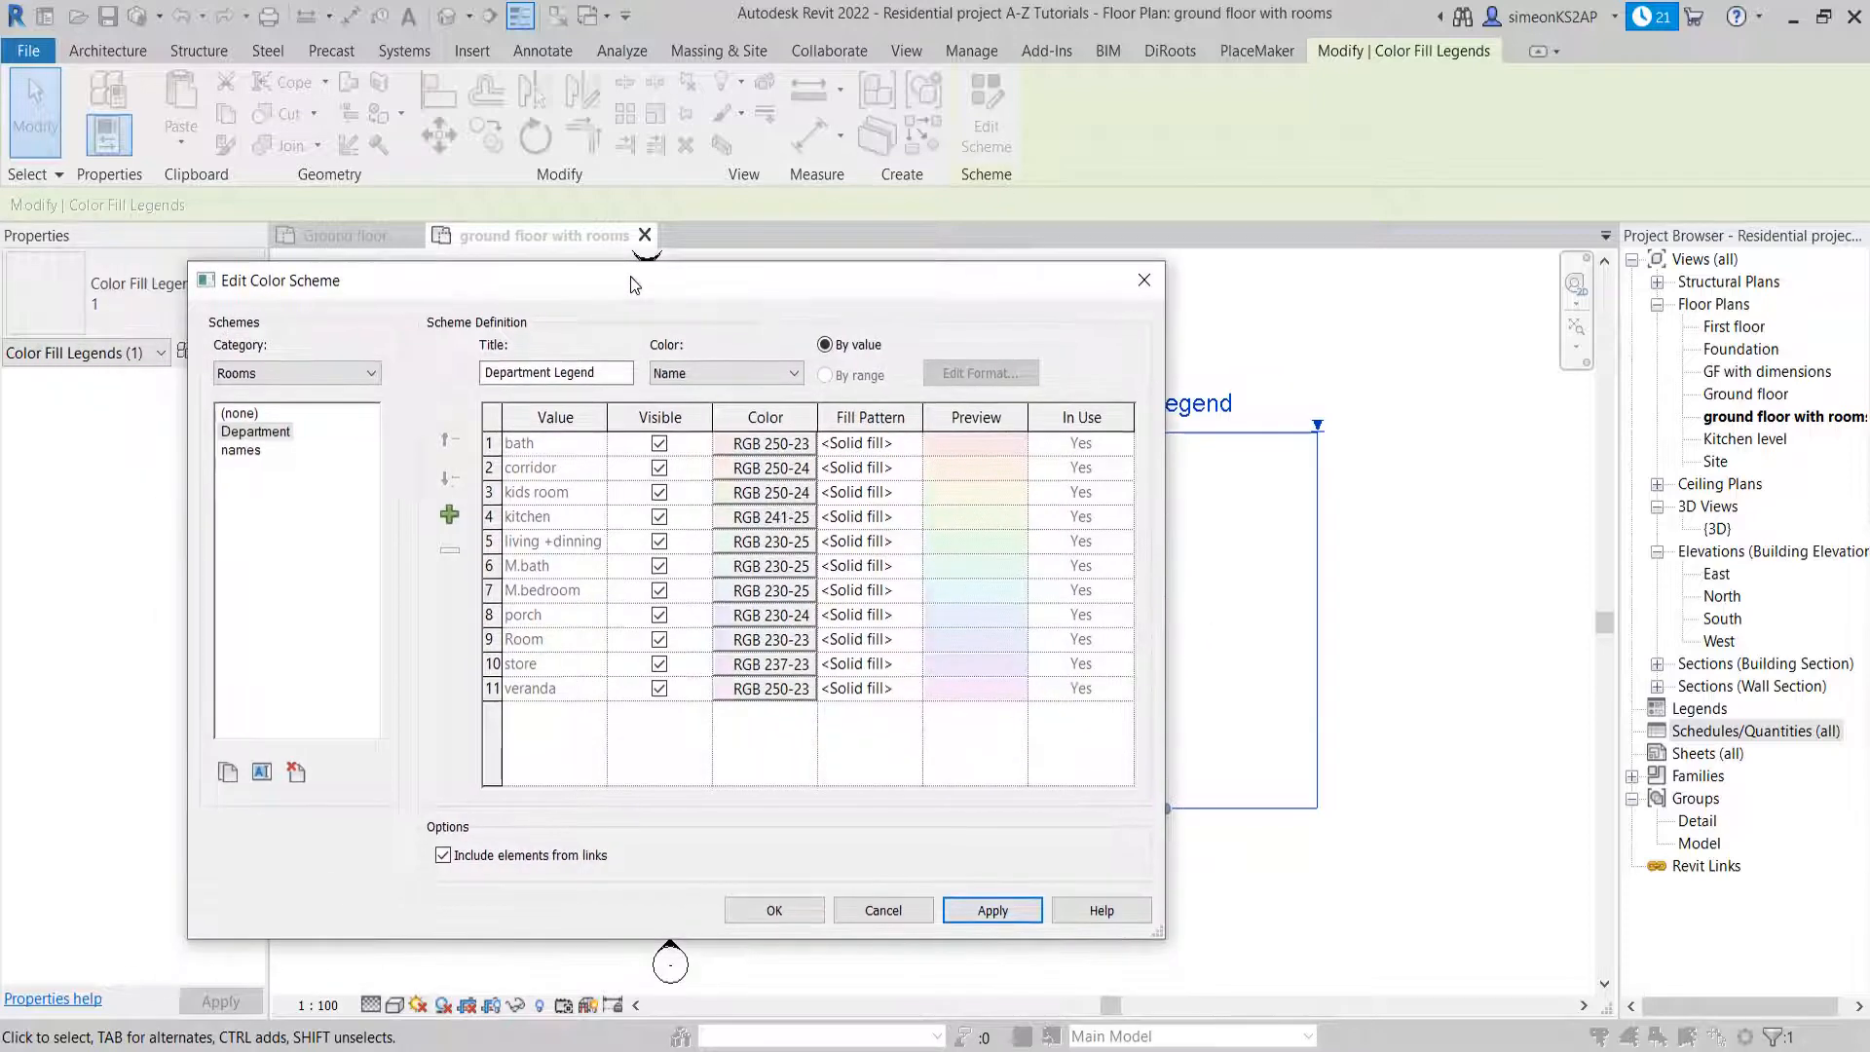
Apply the names color scheme to the plan again
click(243, 451)
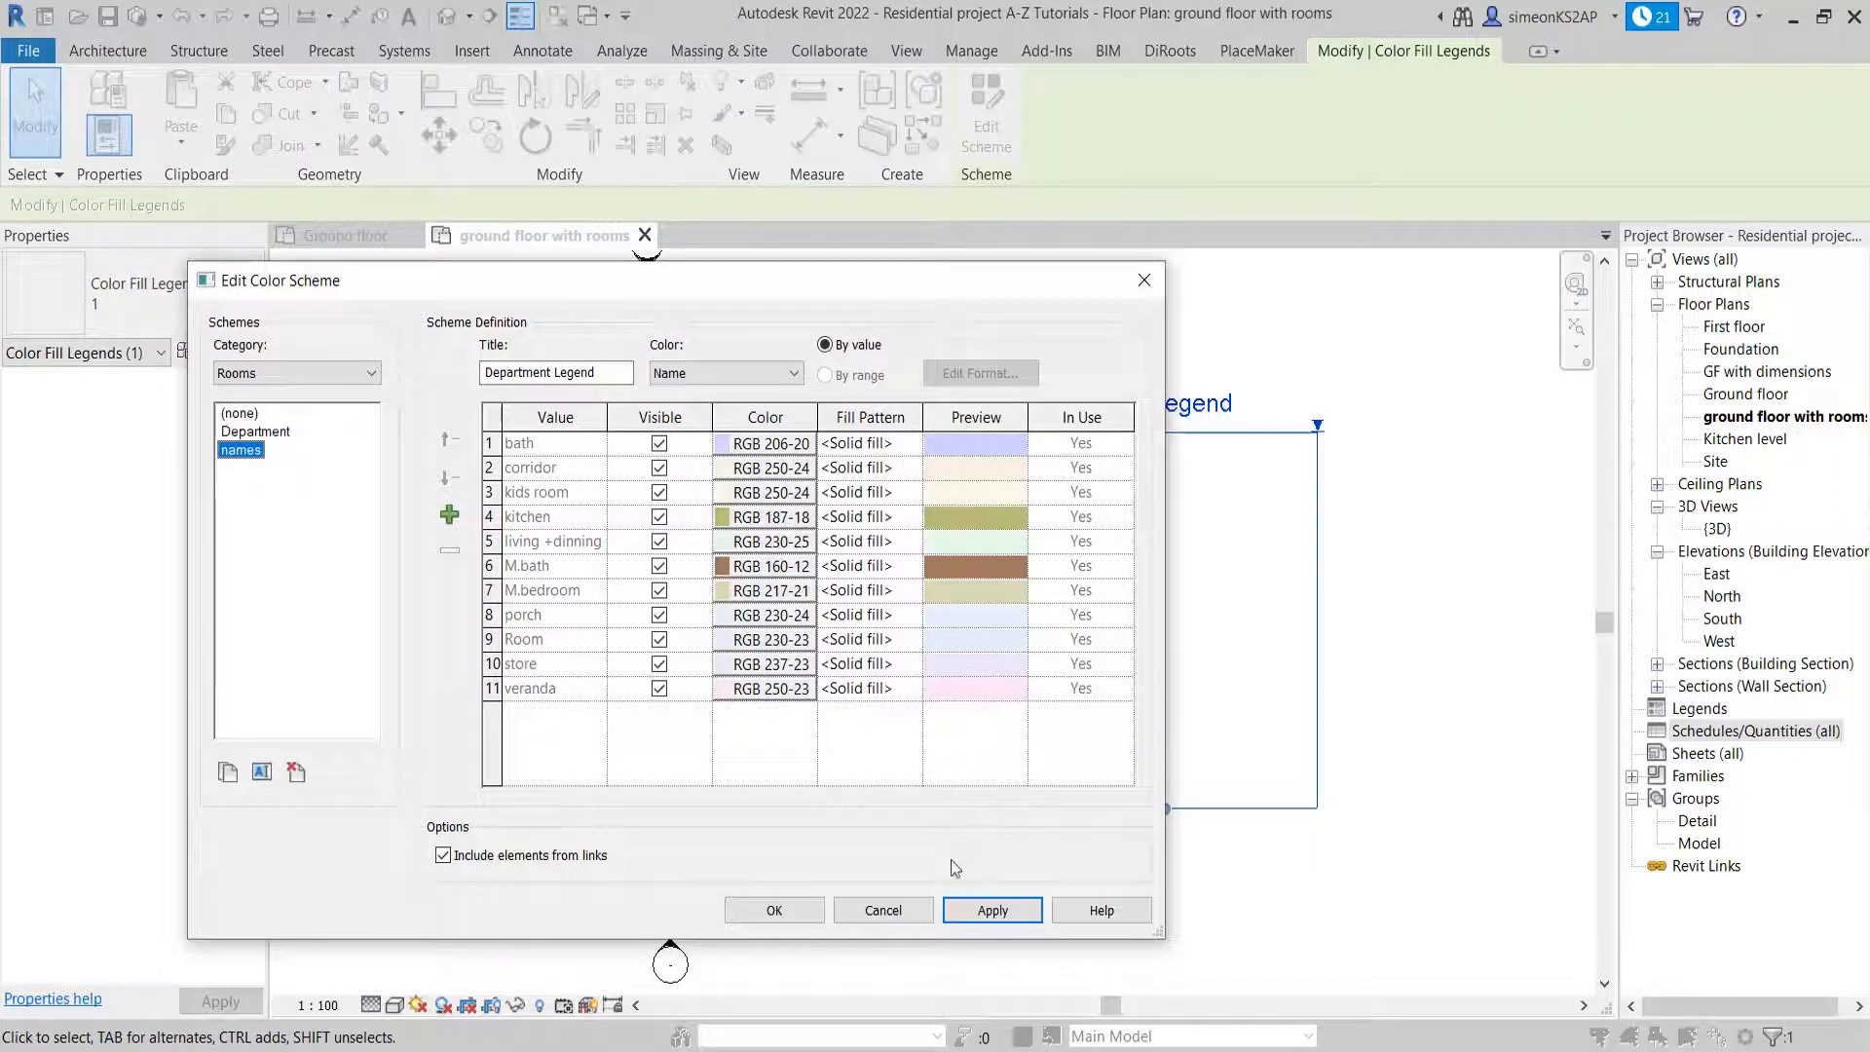
click(1003, 911)
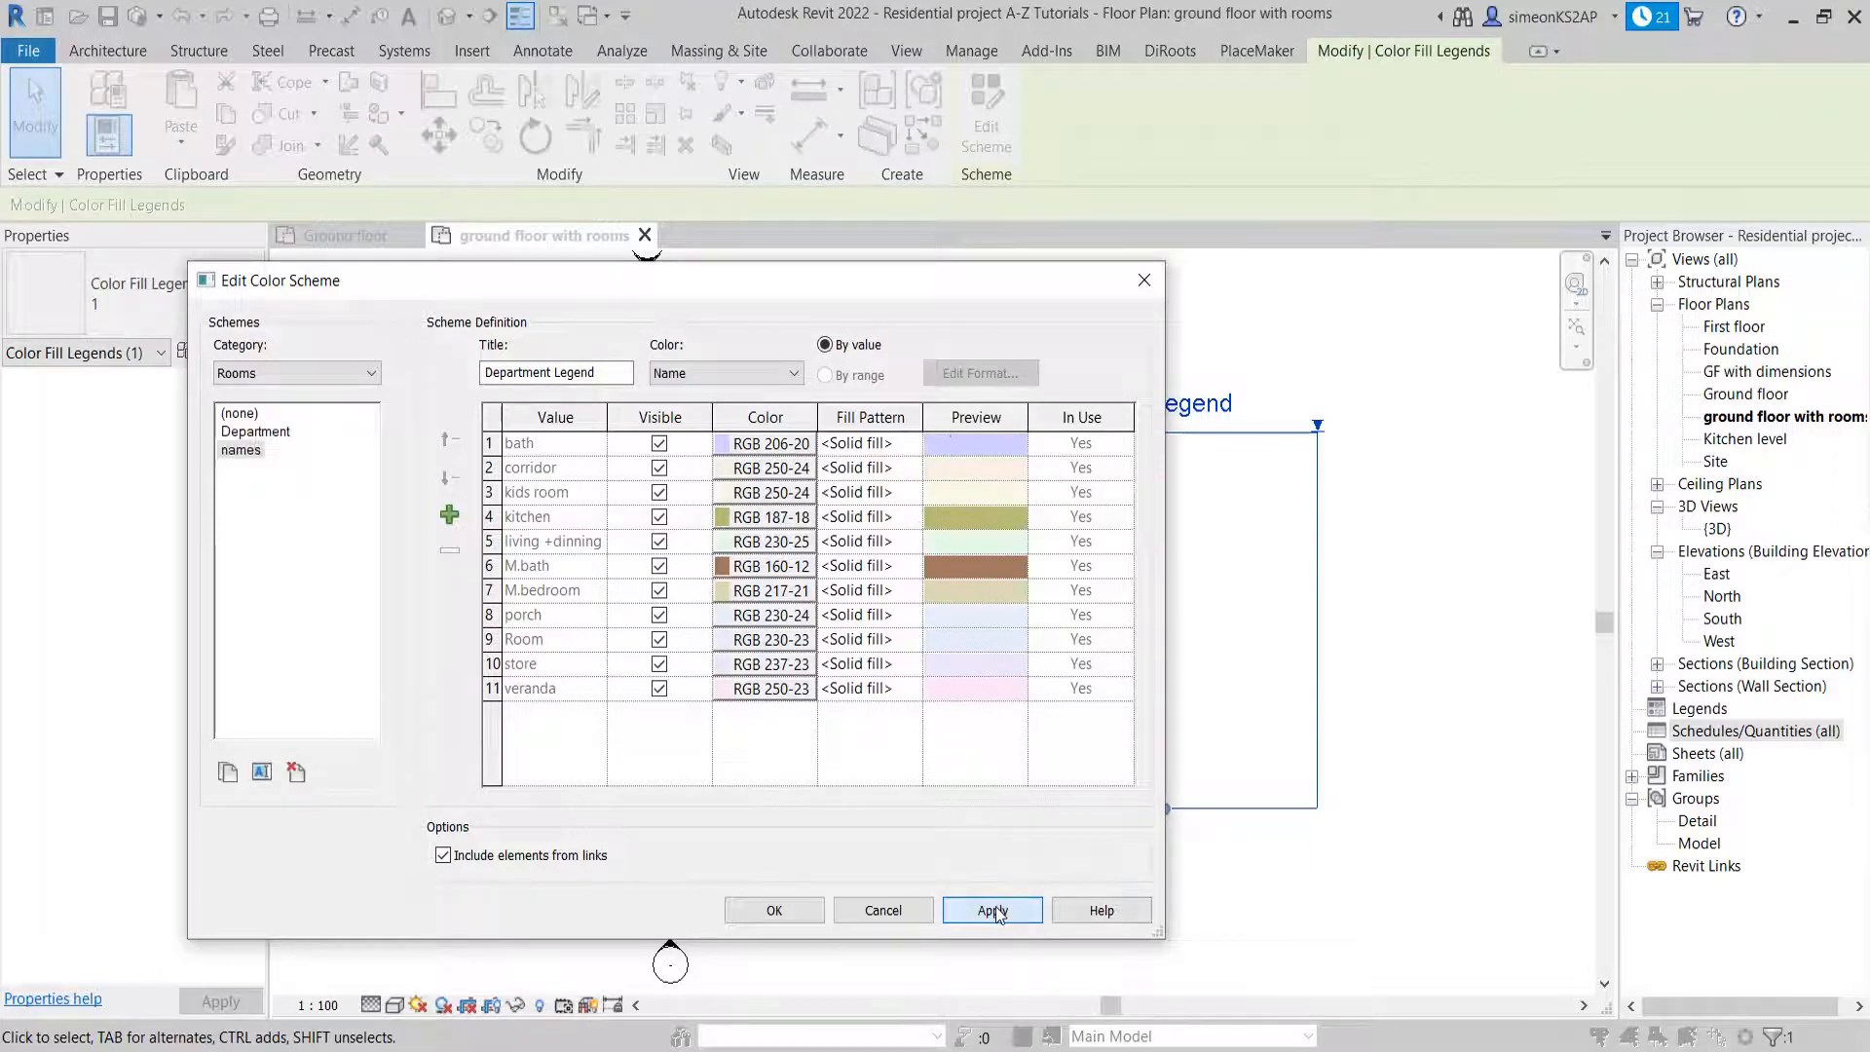
drag(806, 297, 756, 287)
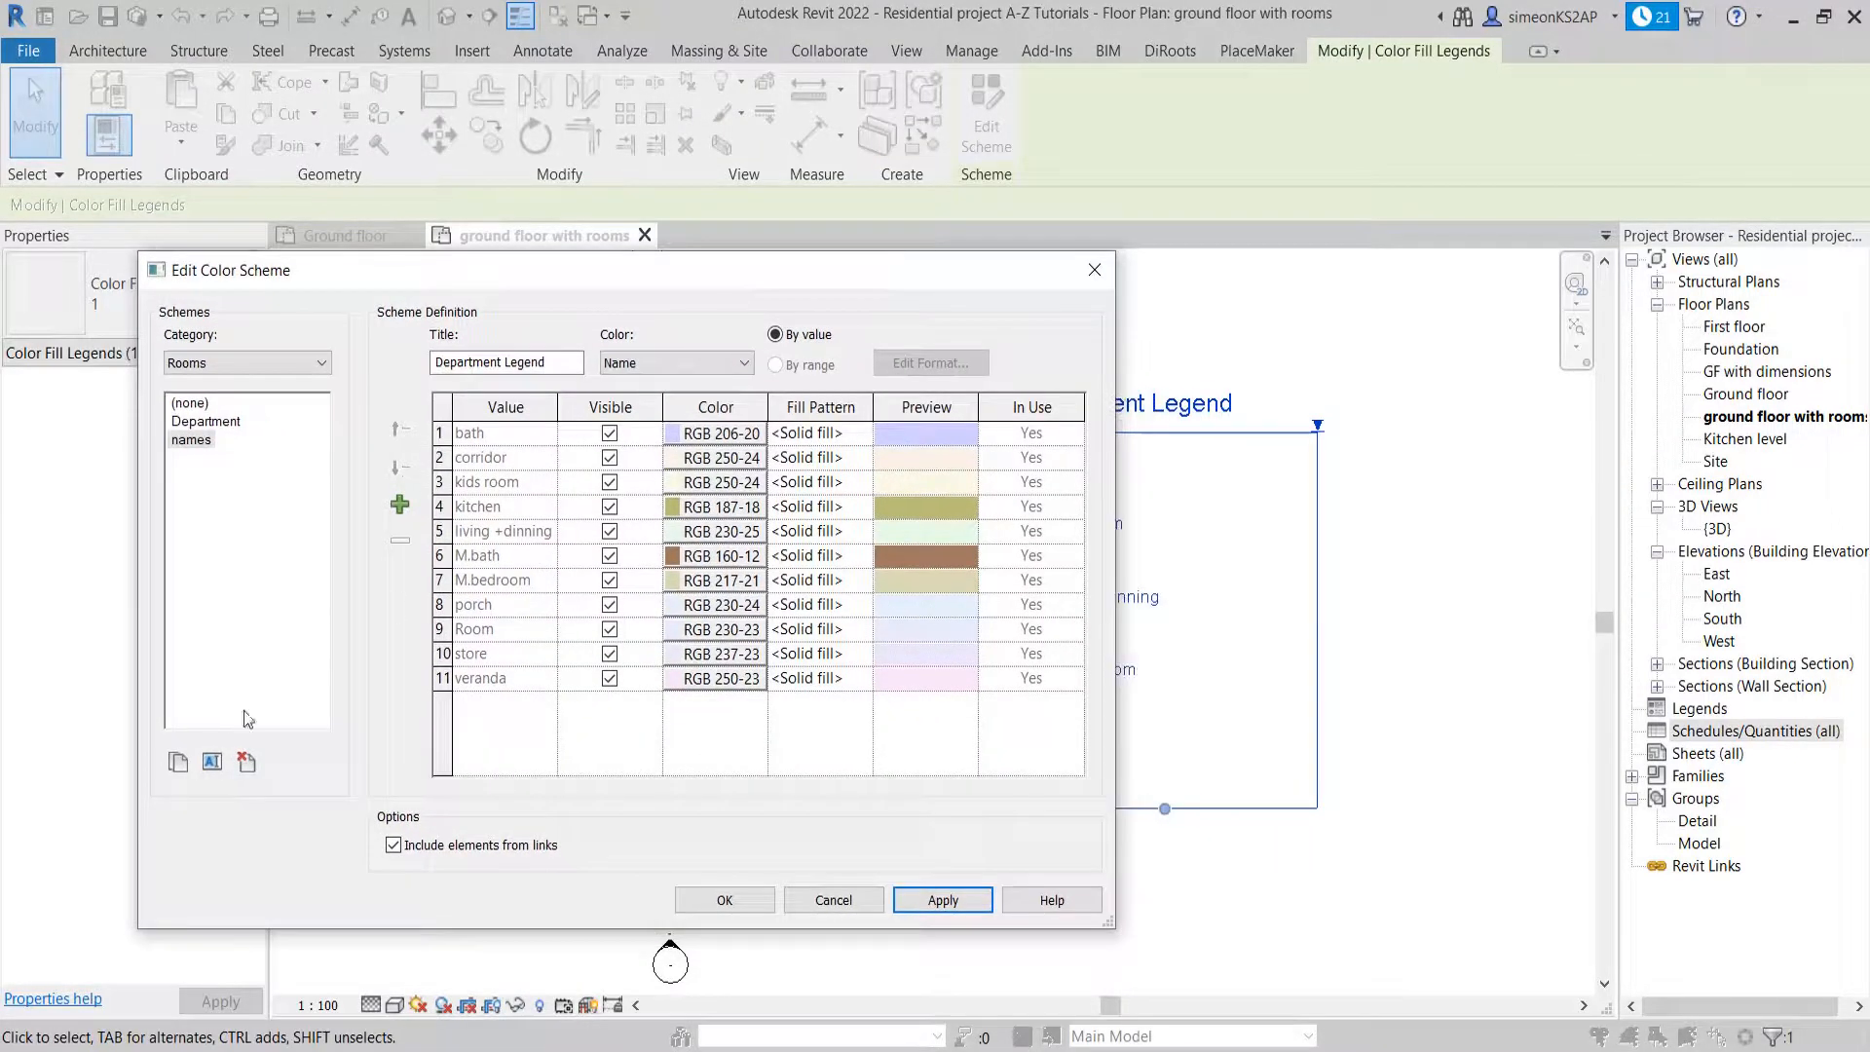
In the Department scheme, set the kitchen's fill pattern to Diagonal cross-hatch
click(208, 418)
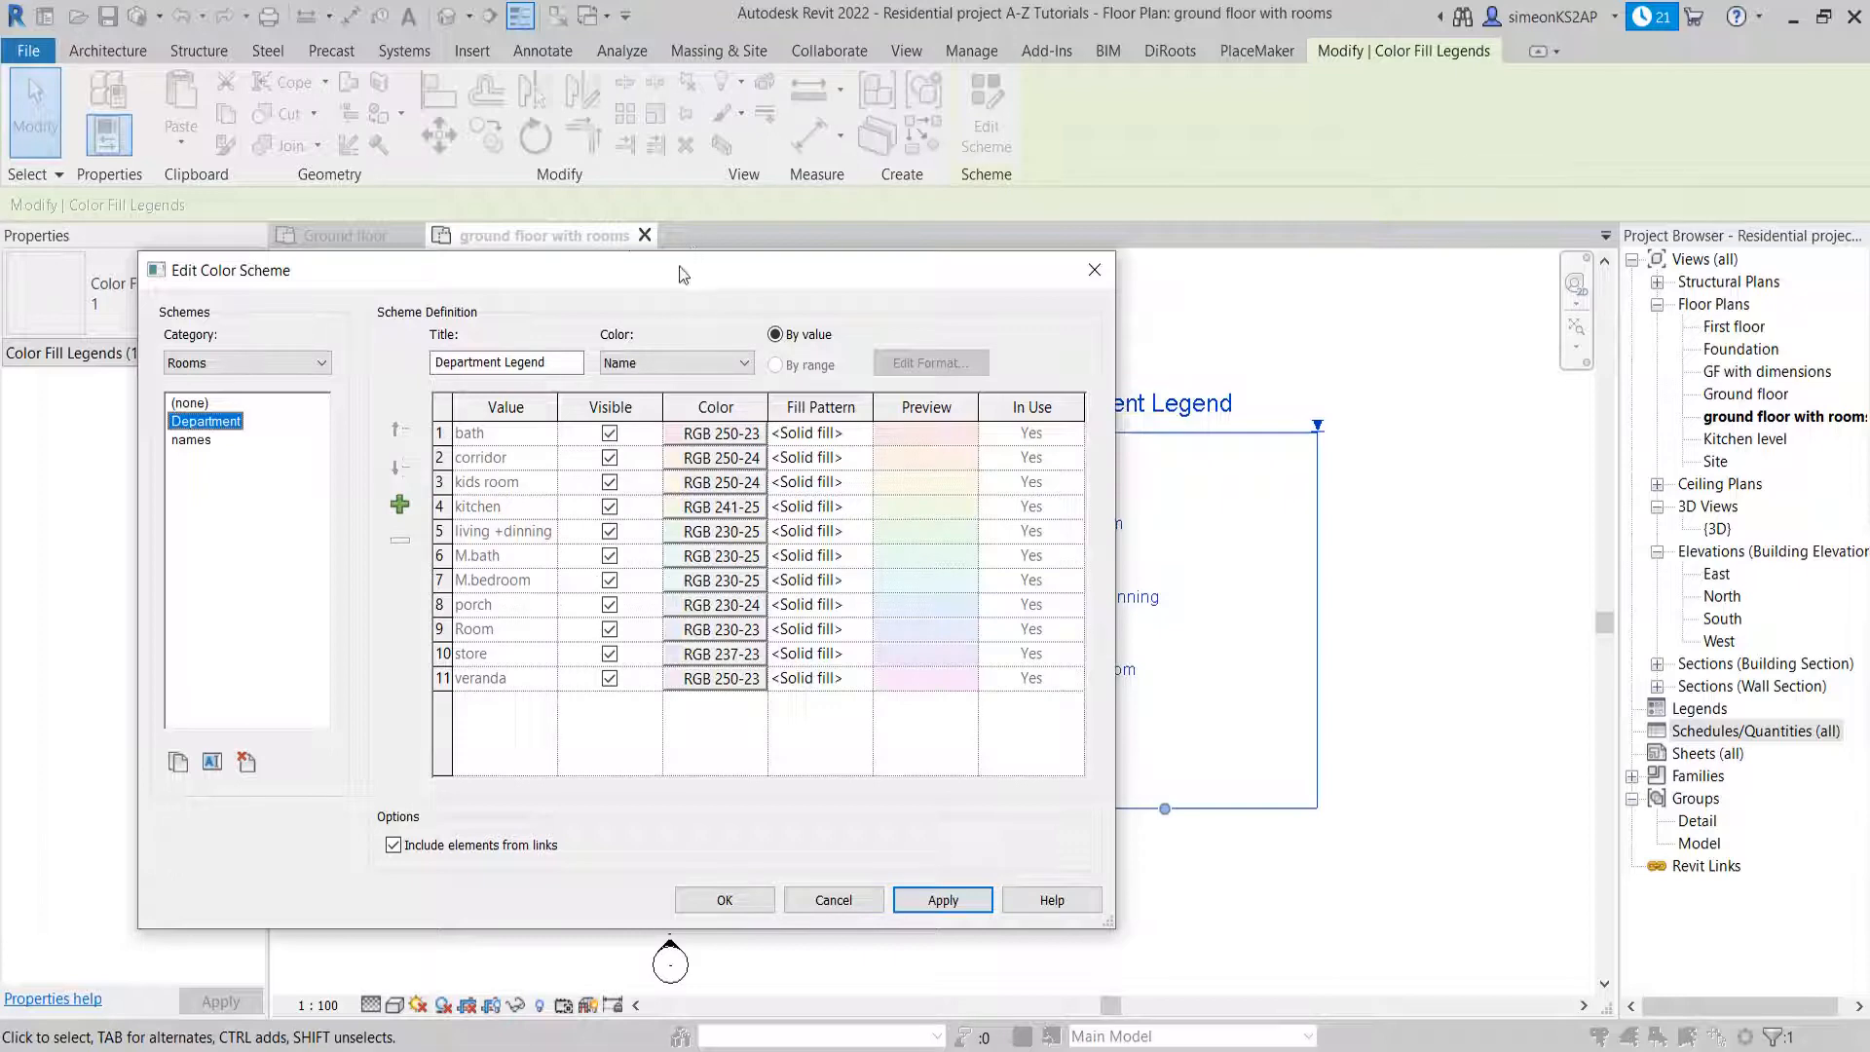
drag(682, 275, 1316, 362)
drag(1028, 355, 1175, 166)
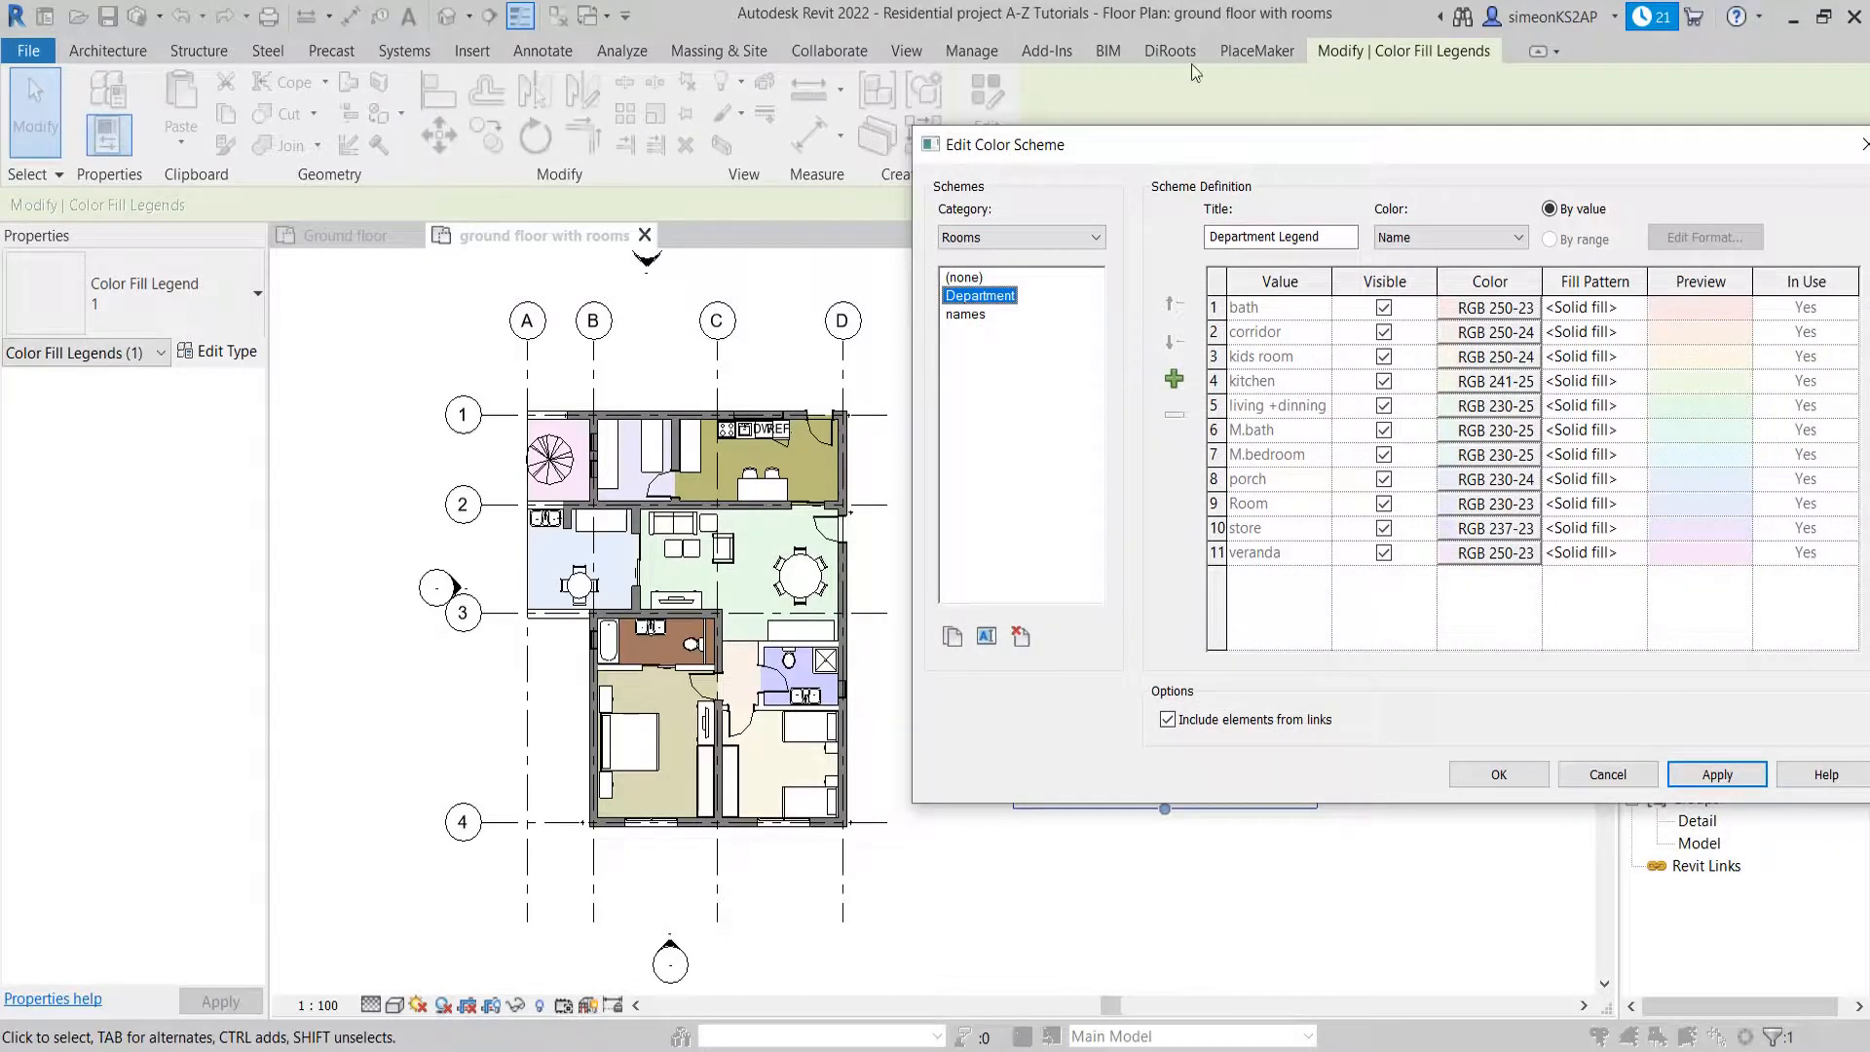
drag(1184, 158, 1063, 122)
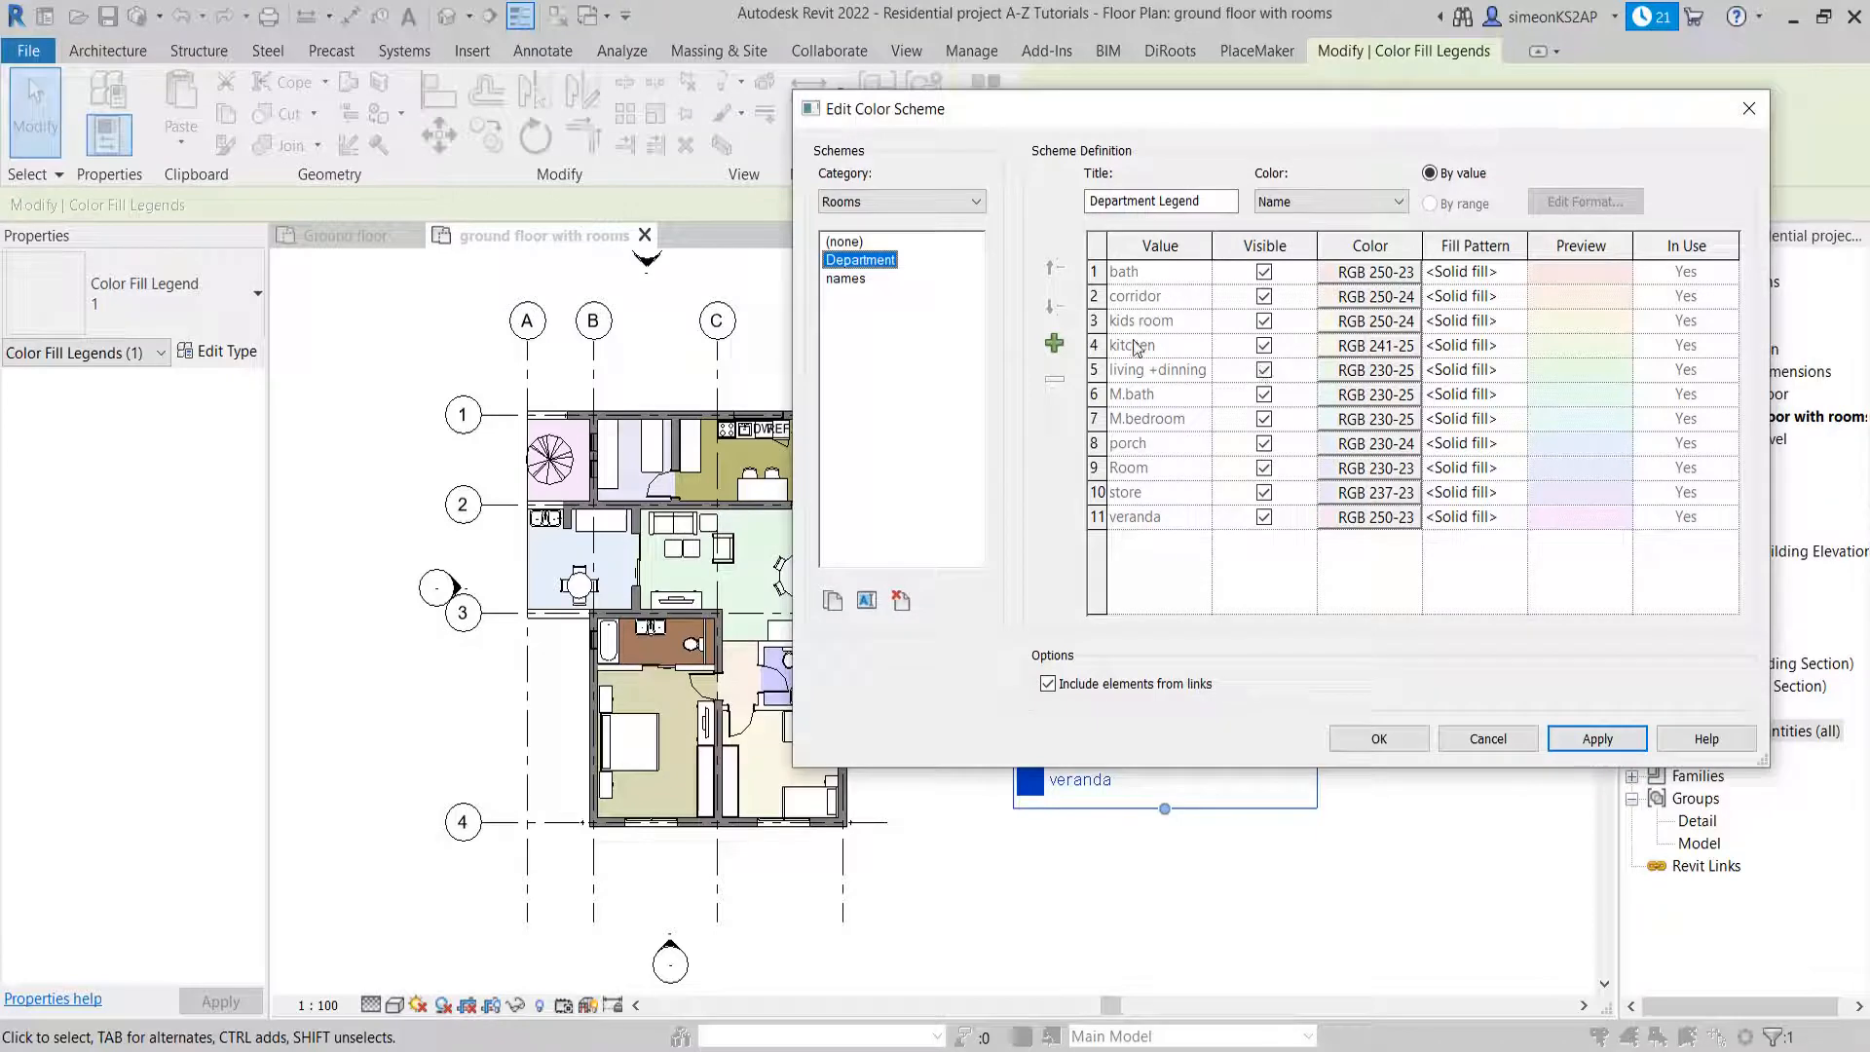
click(1467, 347)
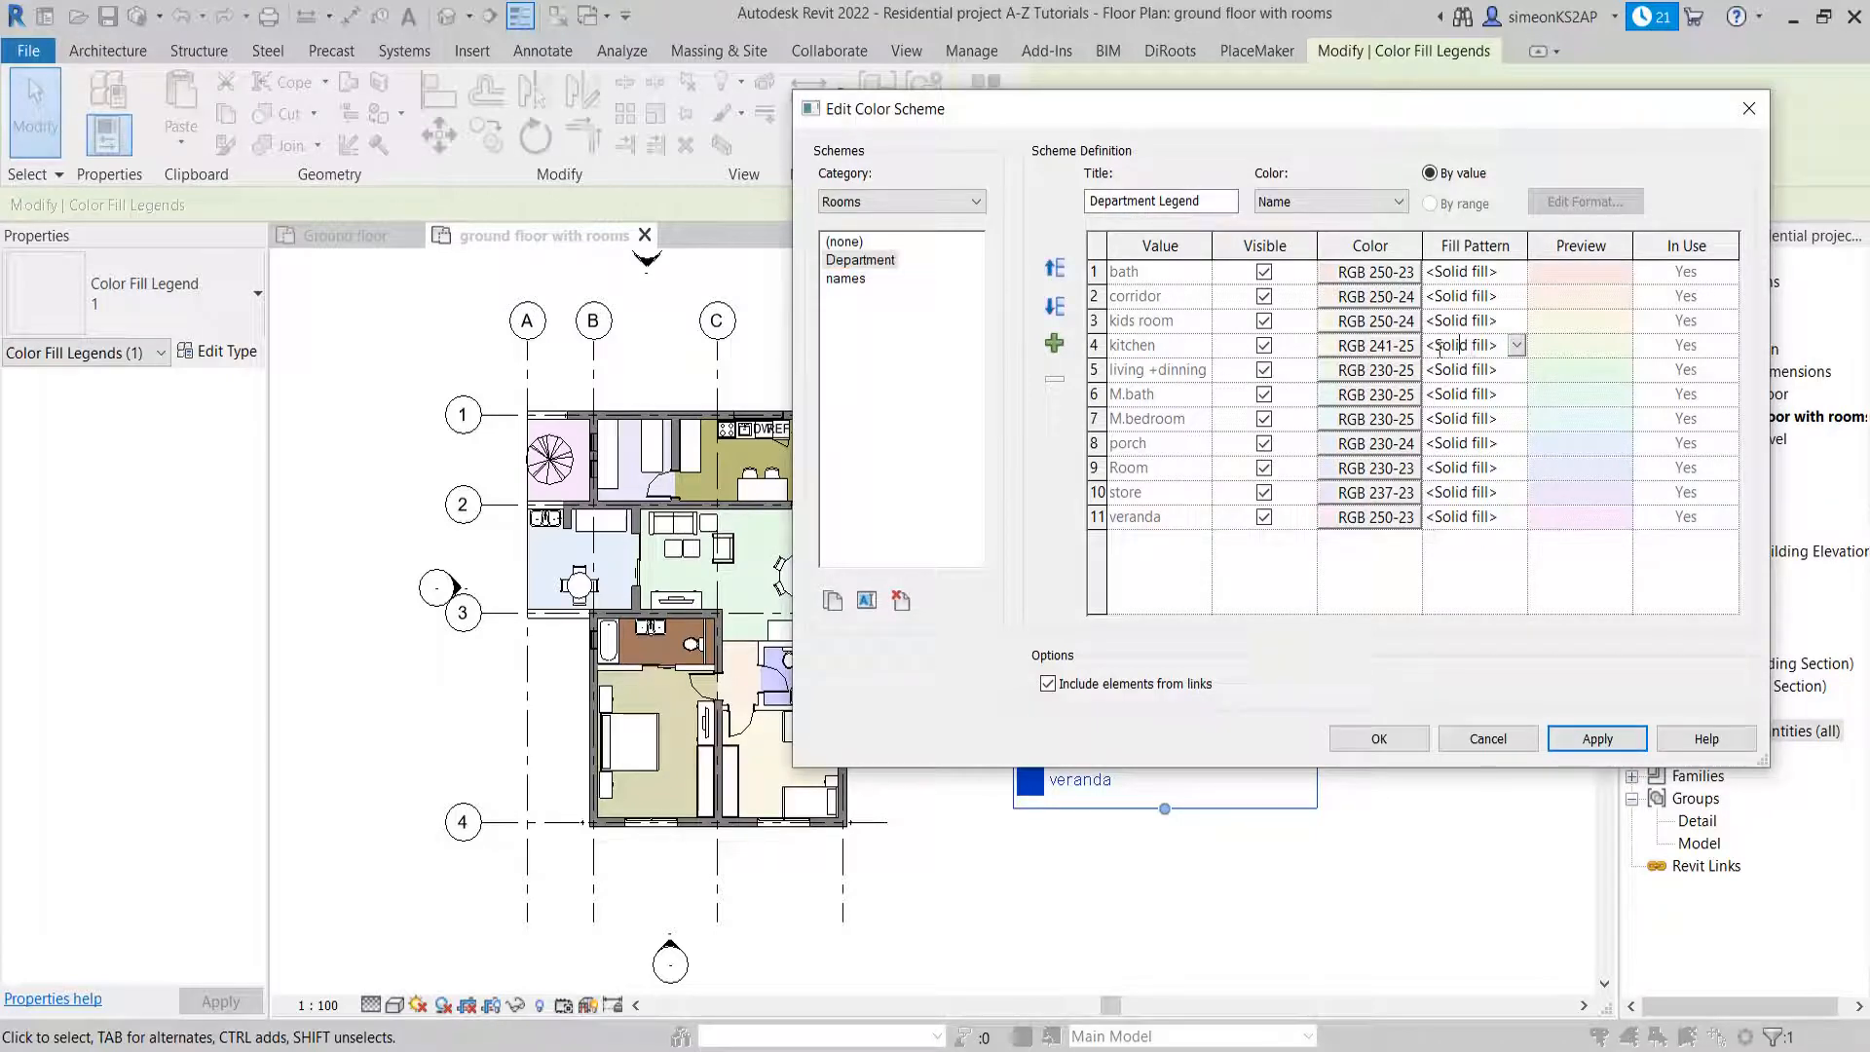
click(1516, 347)
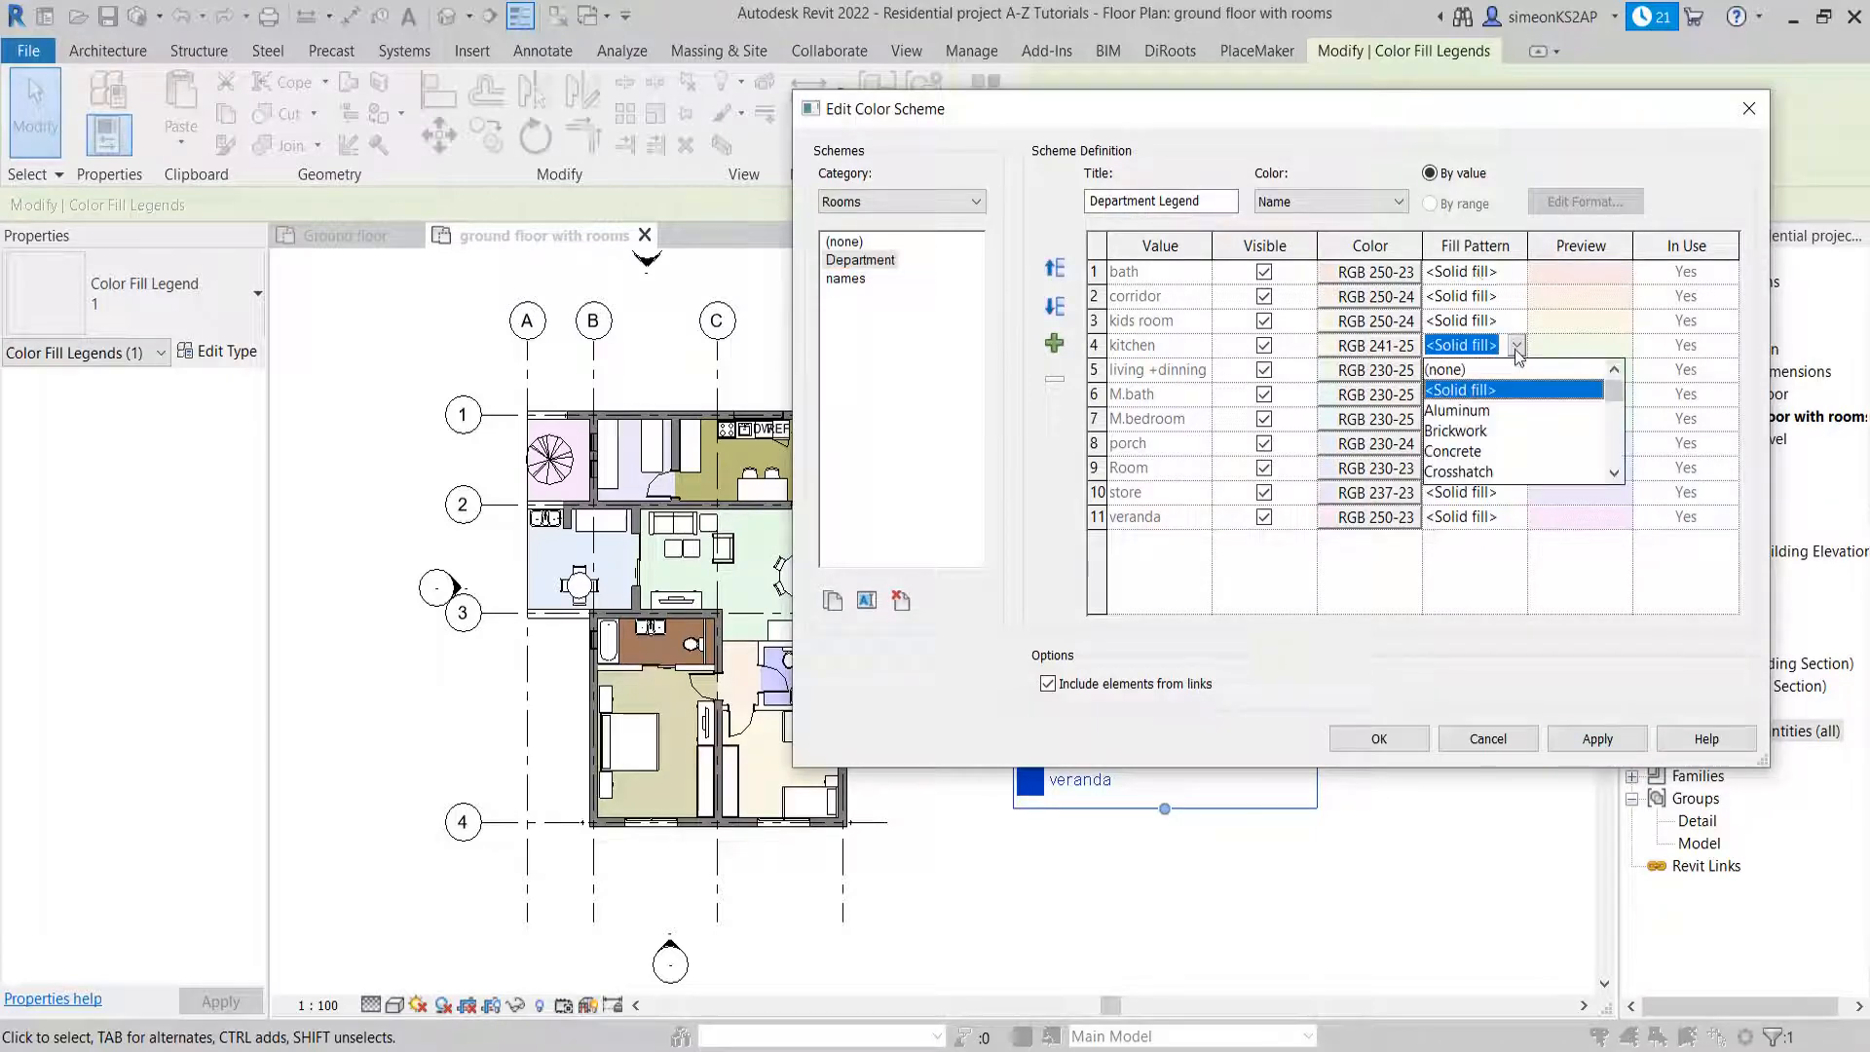
scroll(1511, 449, down, 2)
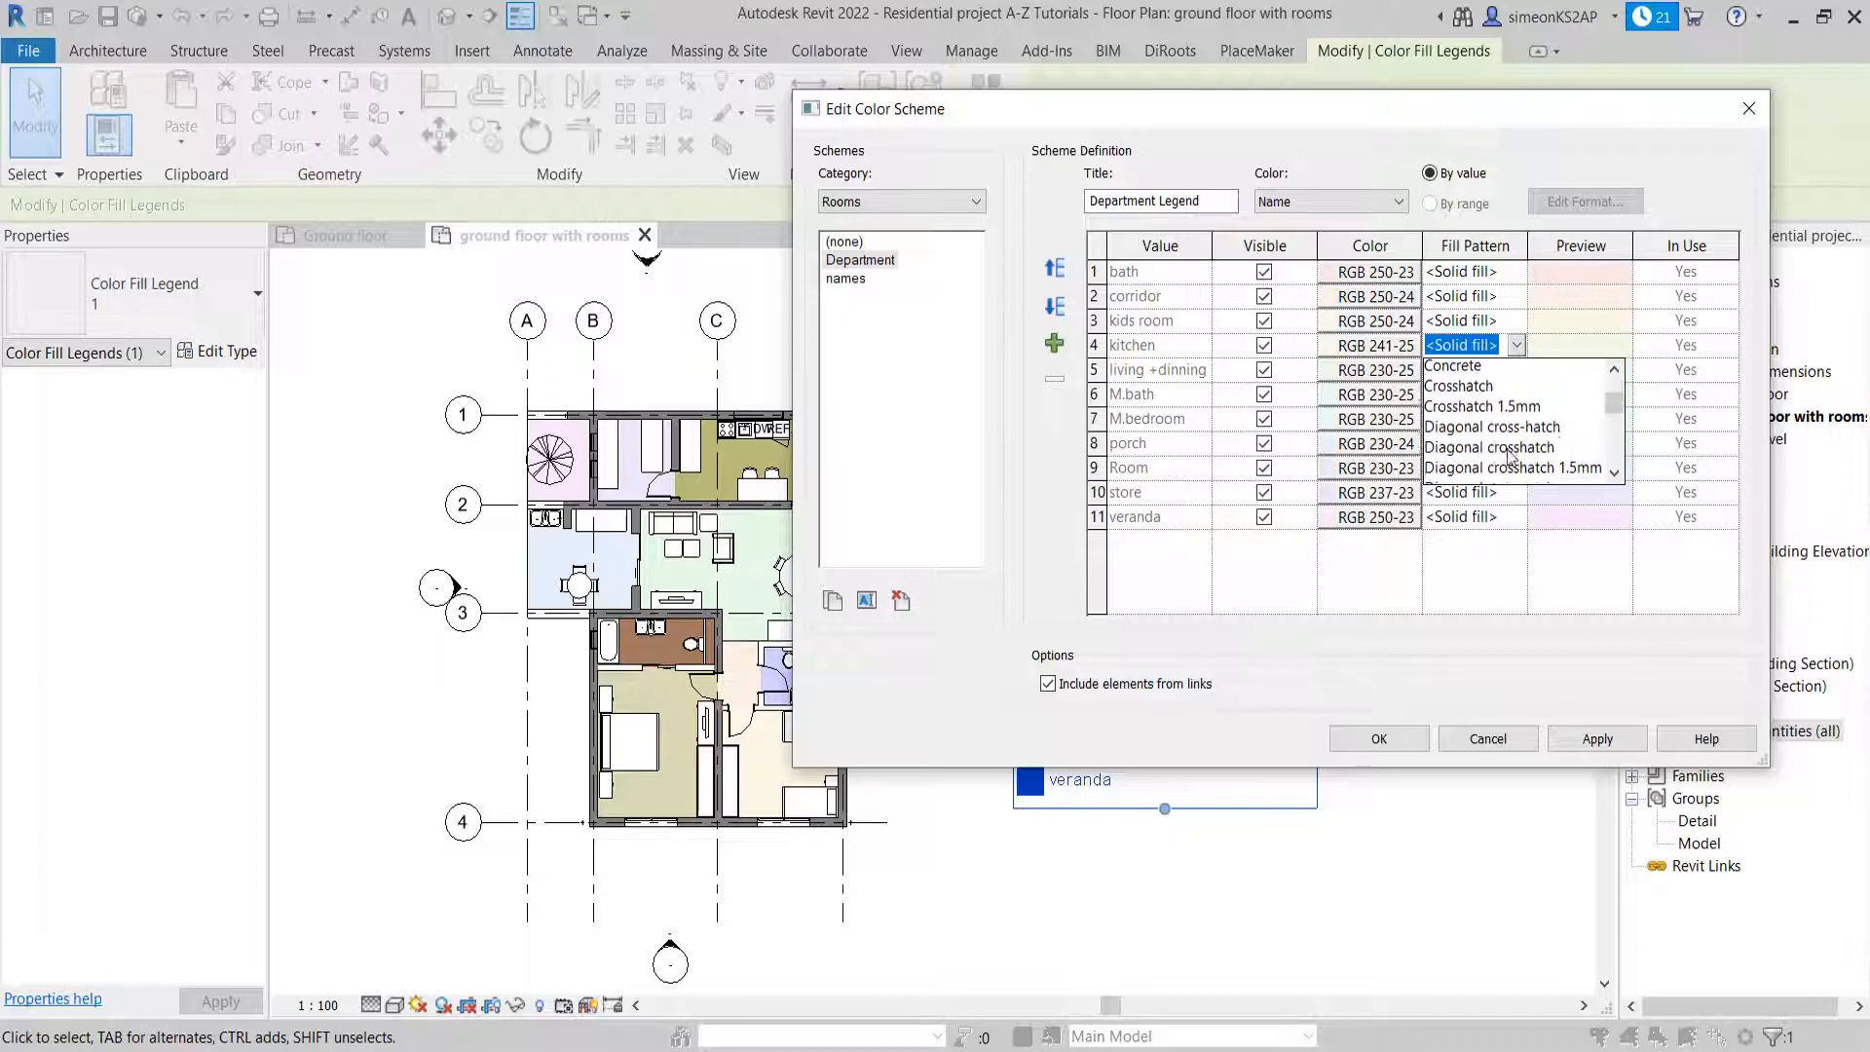
scroll(1526, 438, up, 1)
scroll(1573, 440, down, 2)
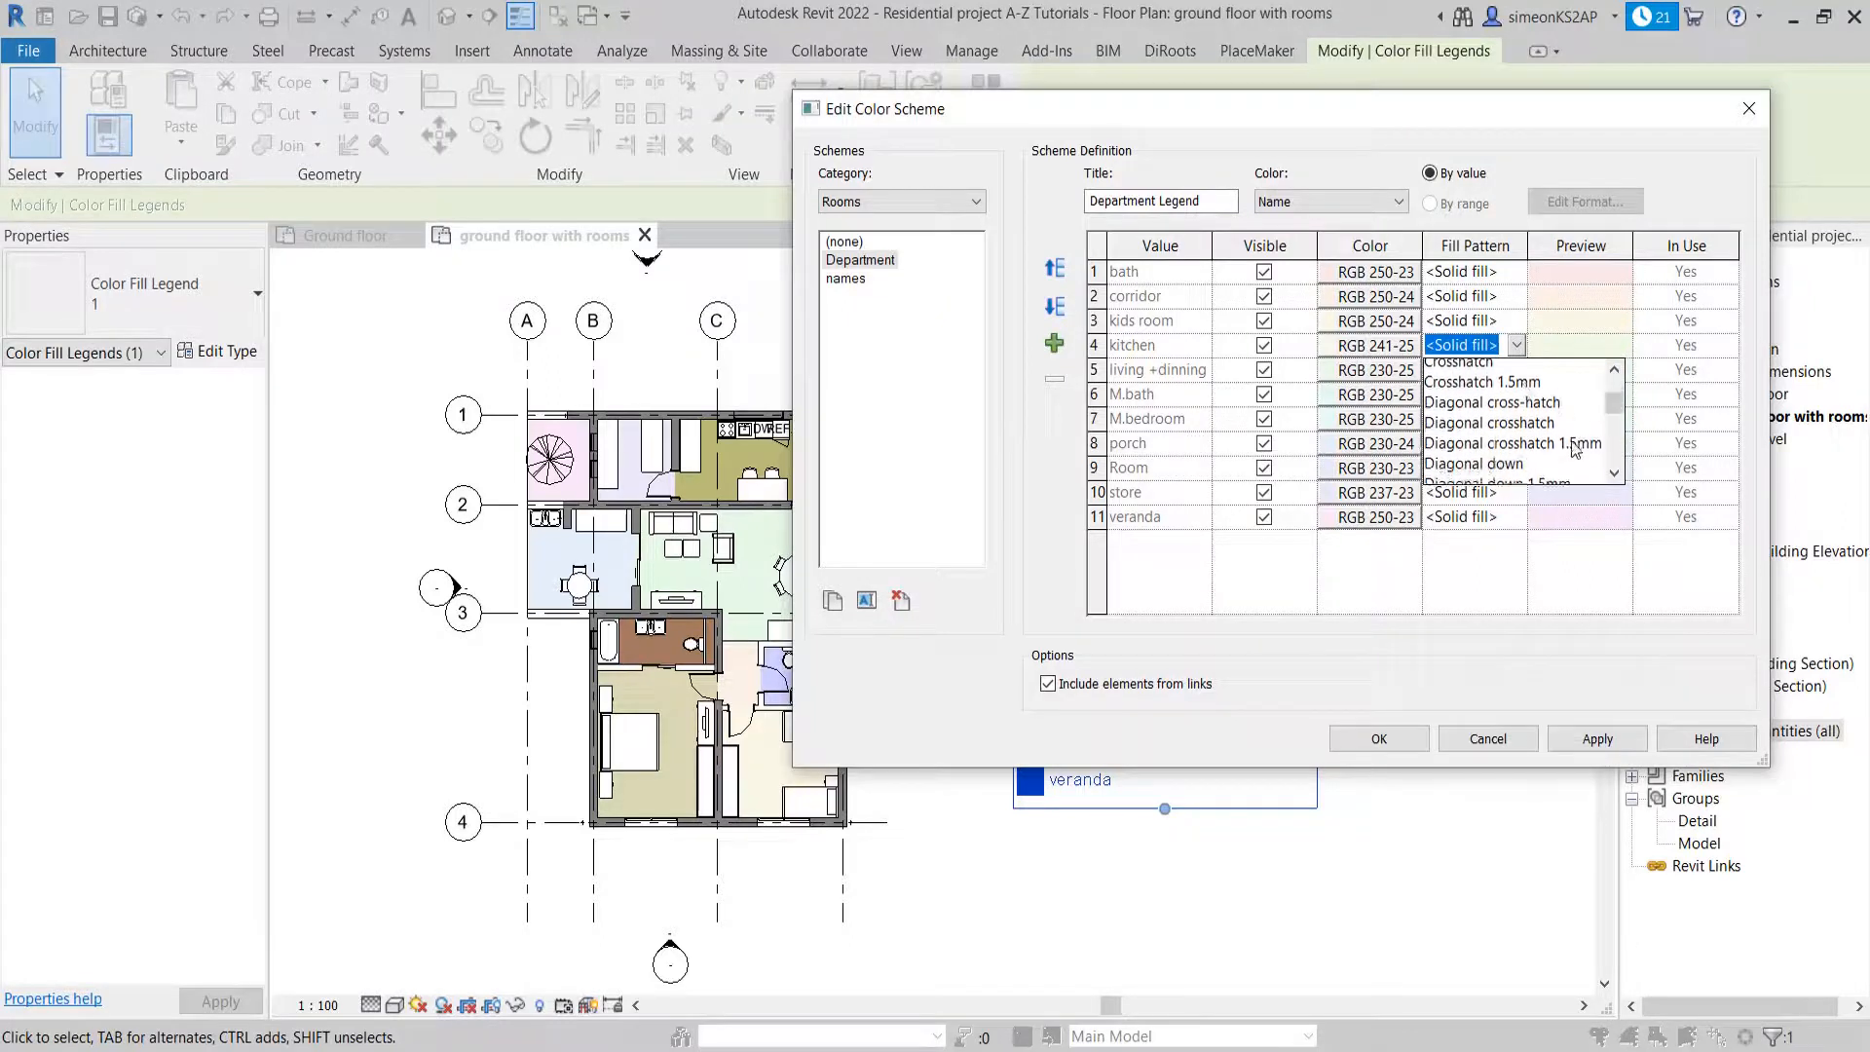
scroll(1570, 446, up, 2)
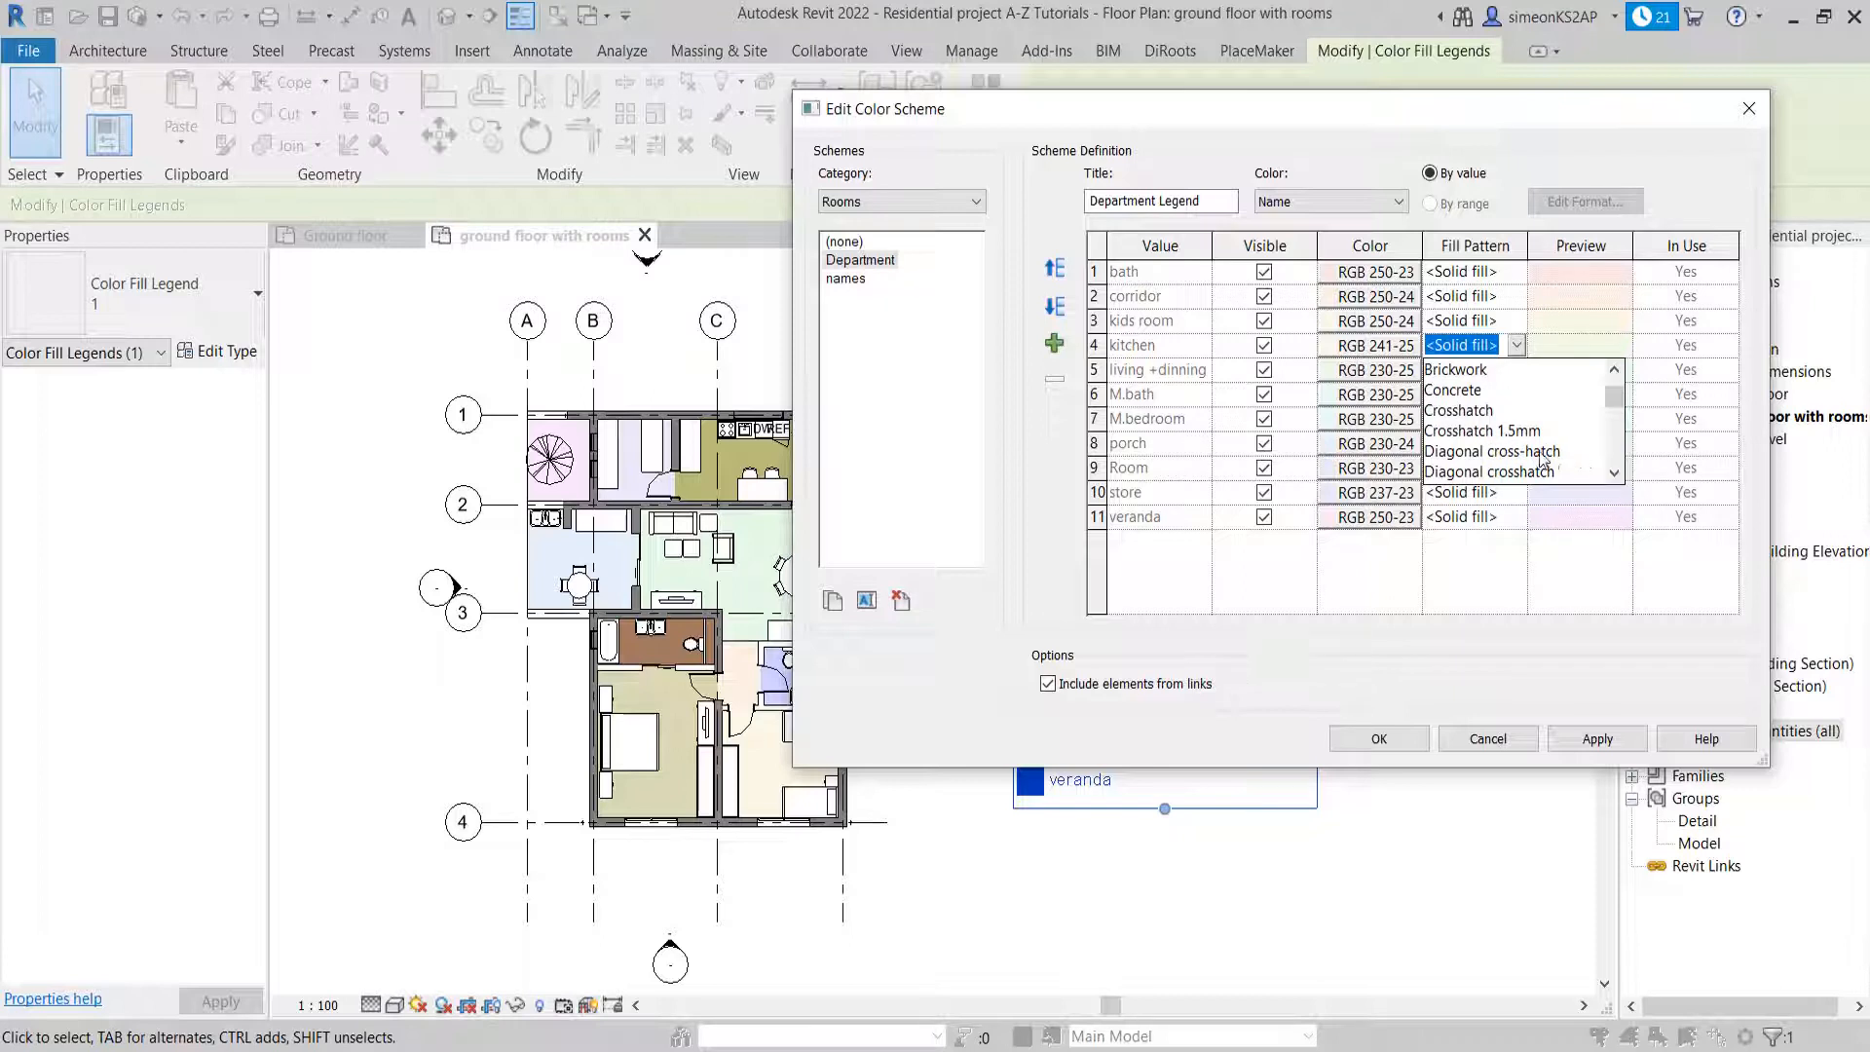
click(1536, 451)
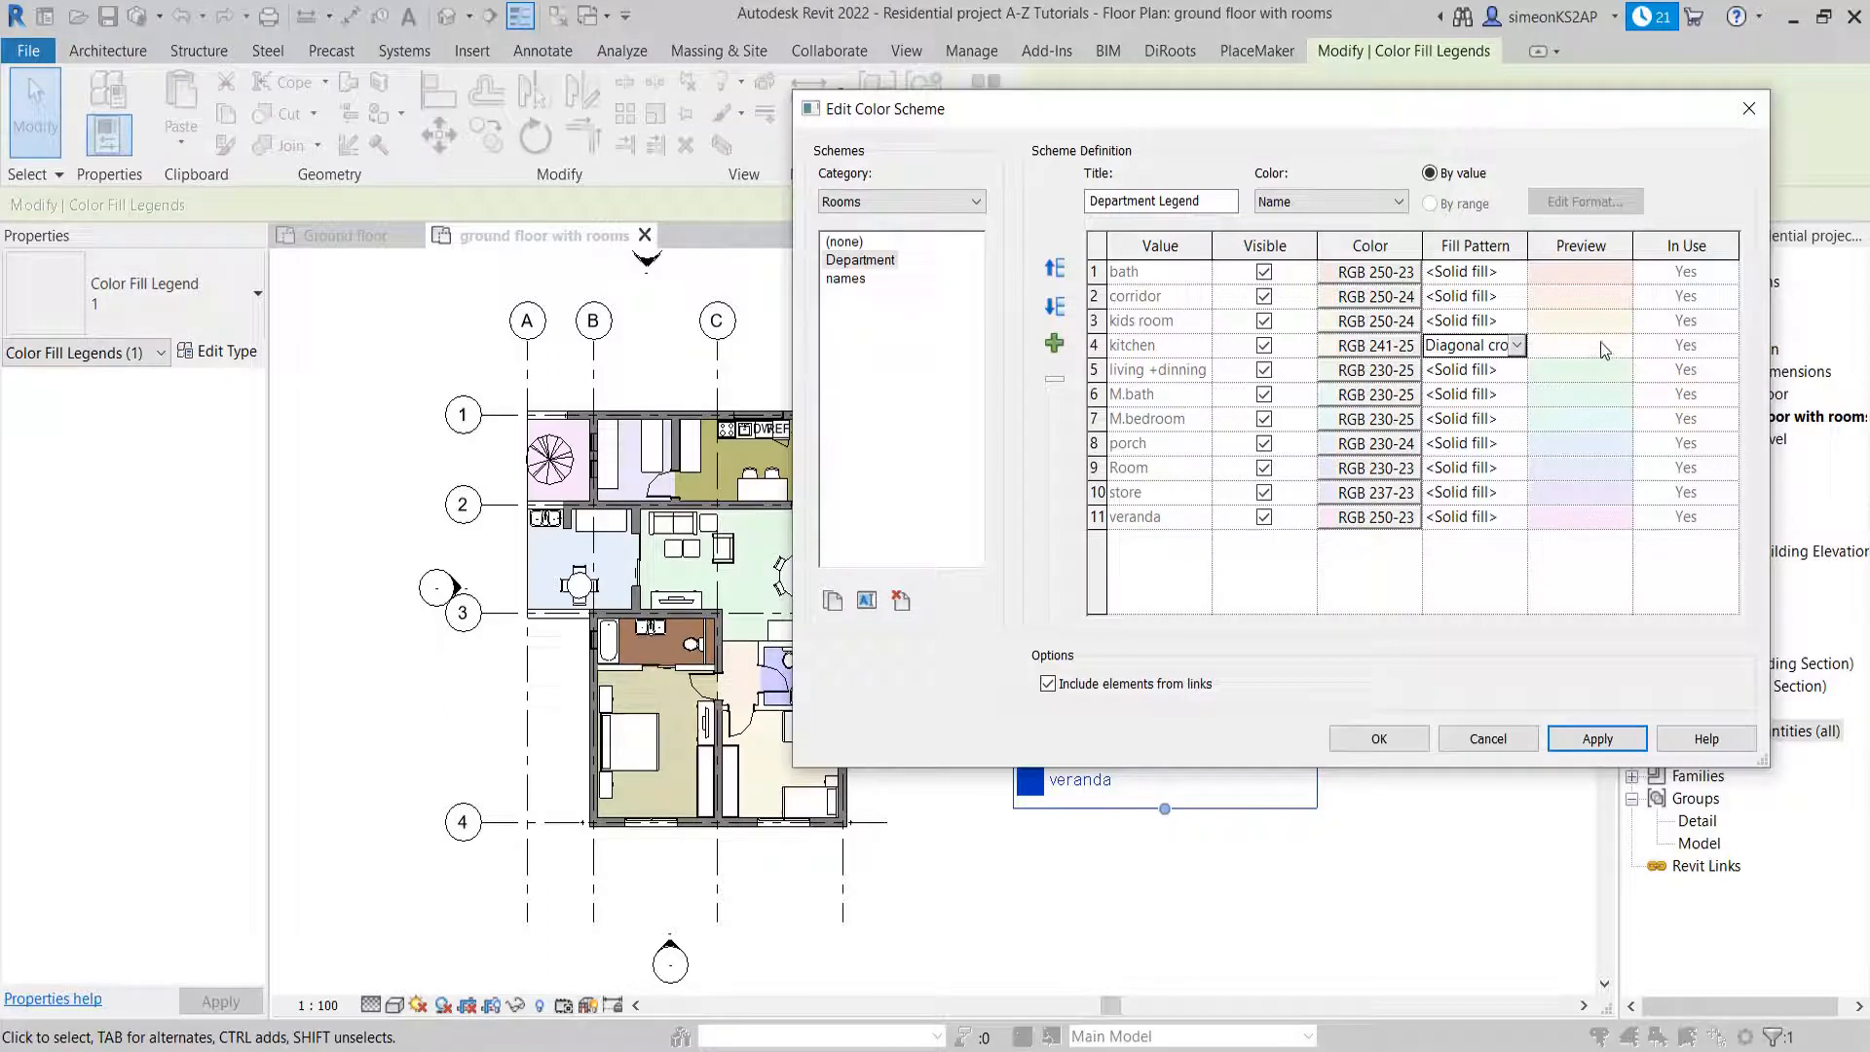
Darken the kitchen's color slightly to RGB 235-248-220 and apply the Department scheme to the plan
click(1340, 348)
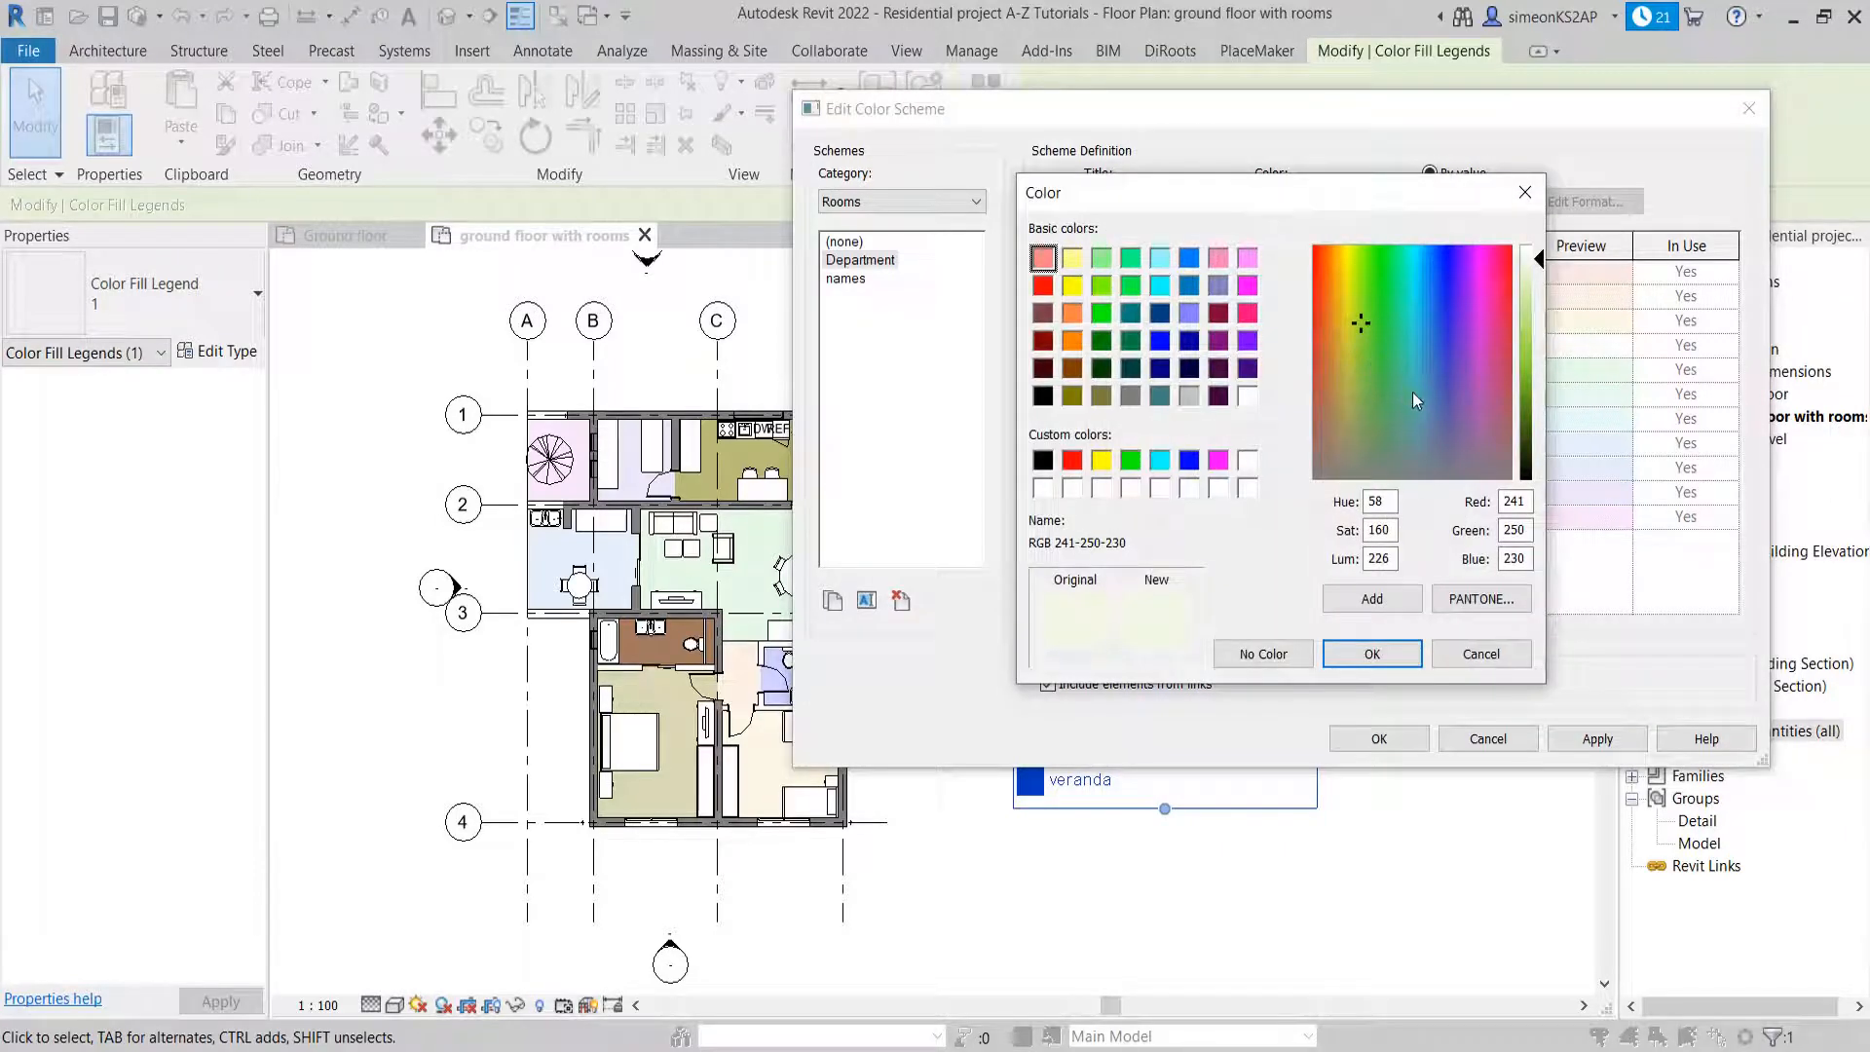
click(1540, 263)
click(1371, 653)
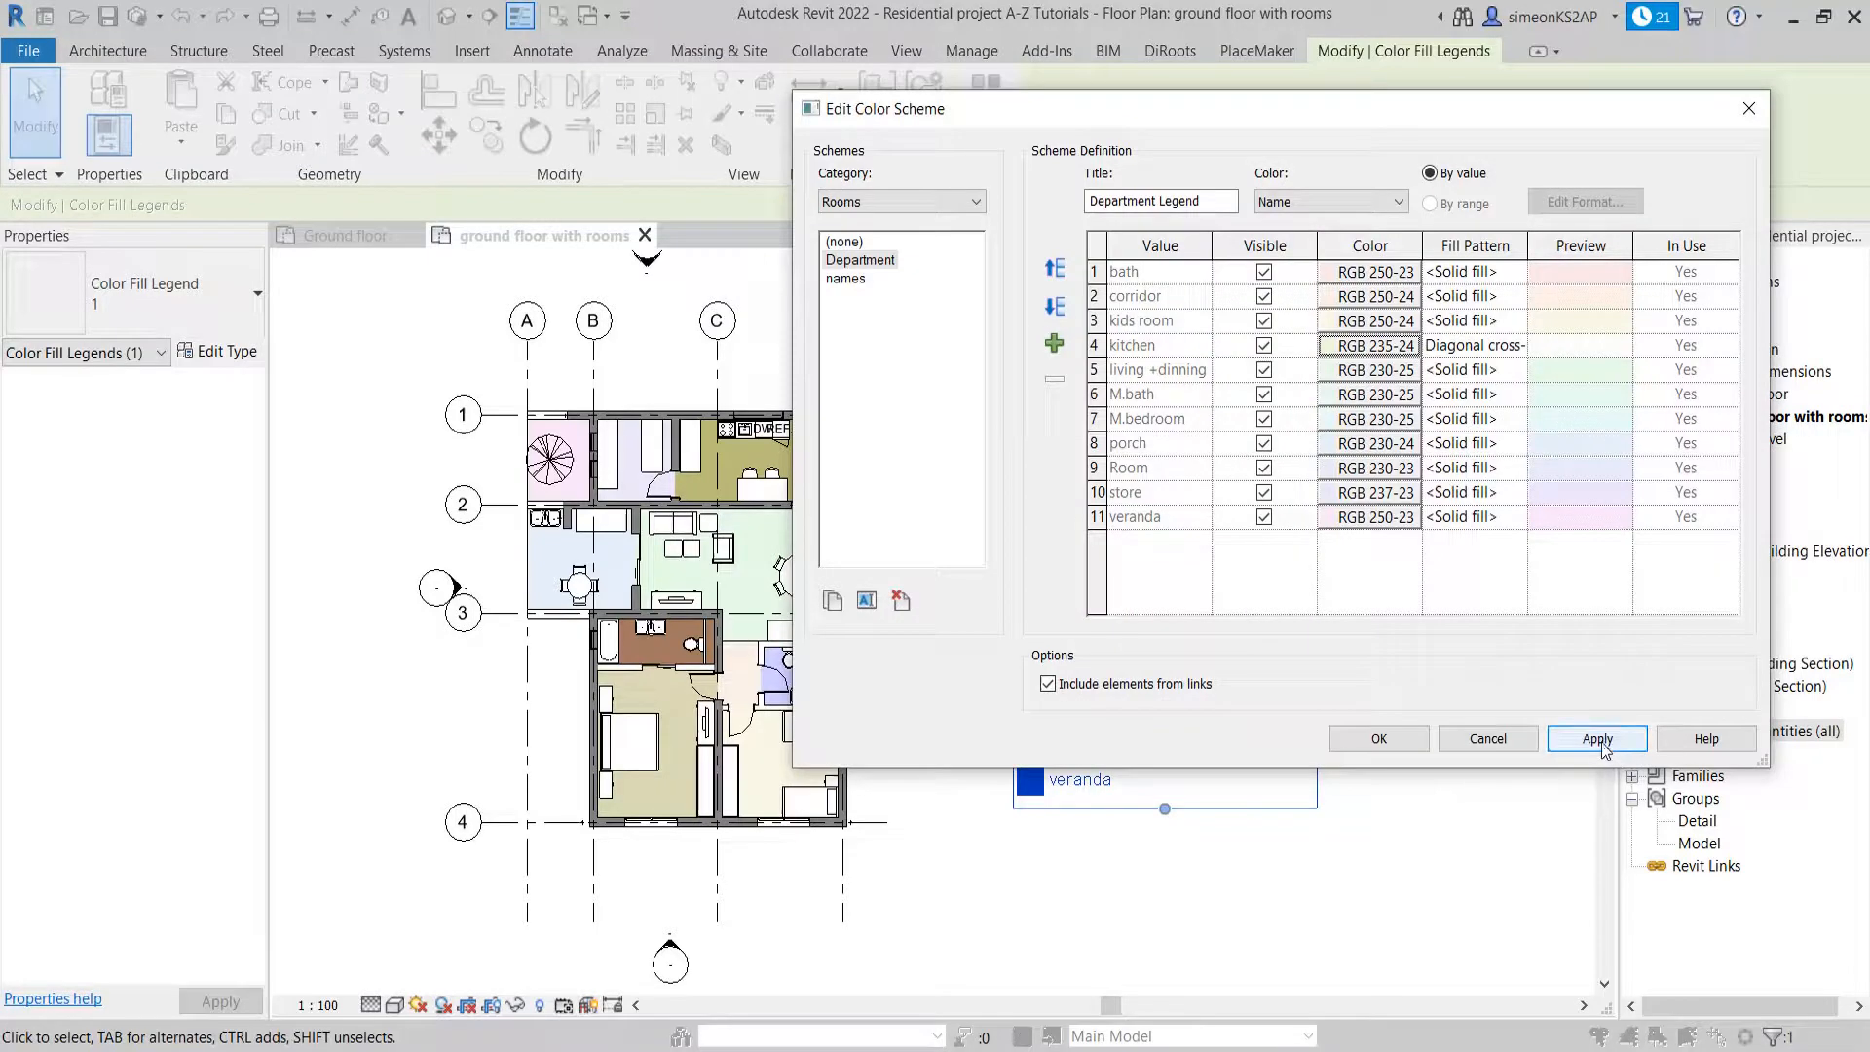
click(1600, 741)
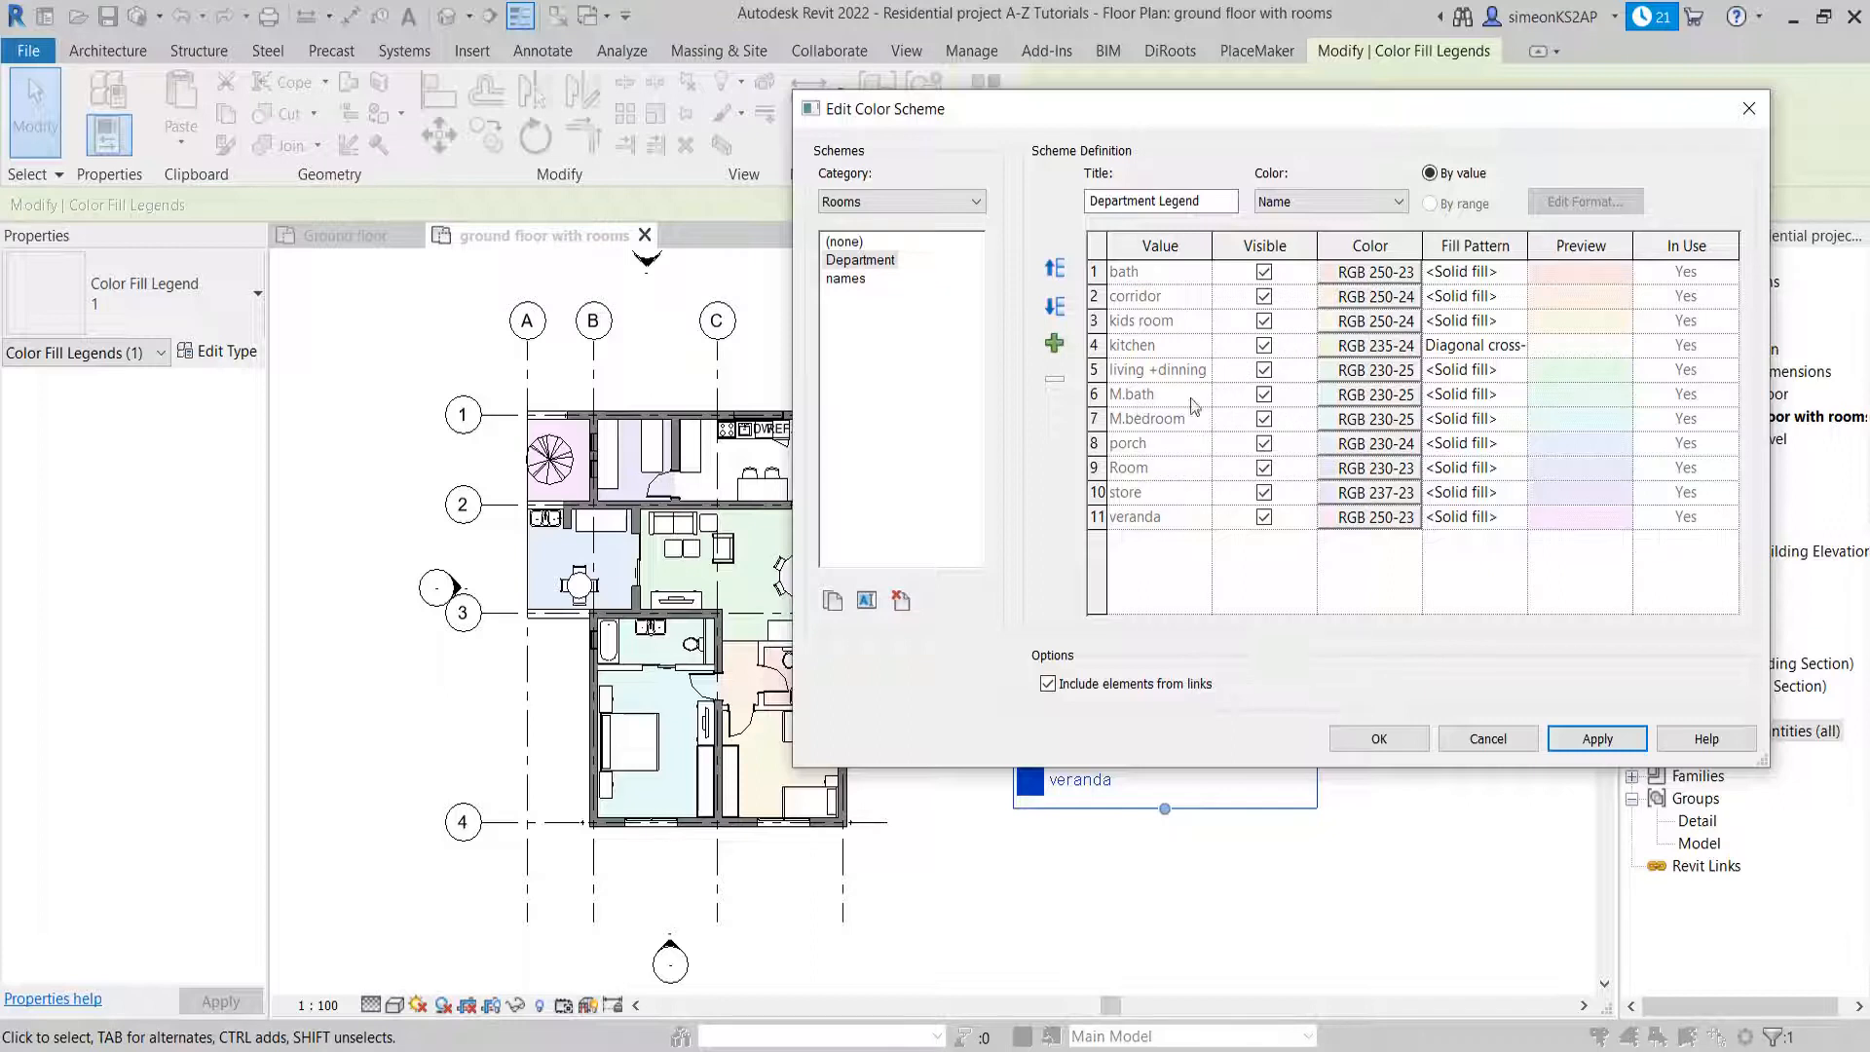
Set the M.bath fill pattern to Diagonal cross-hatch
click(1487, 396)
click(1516, 393)
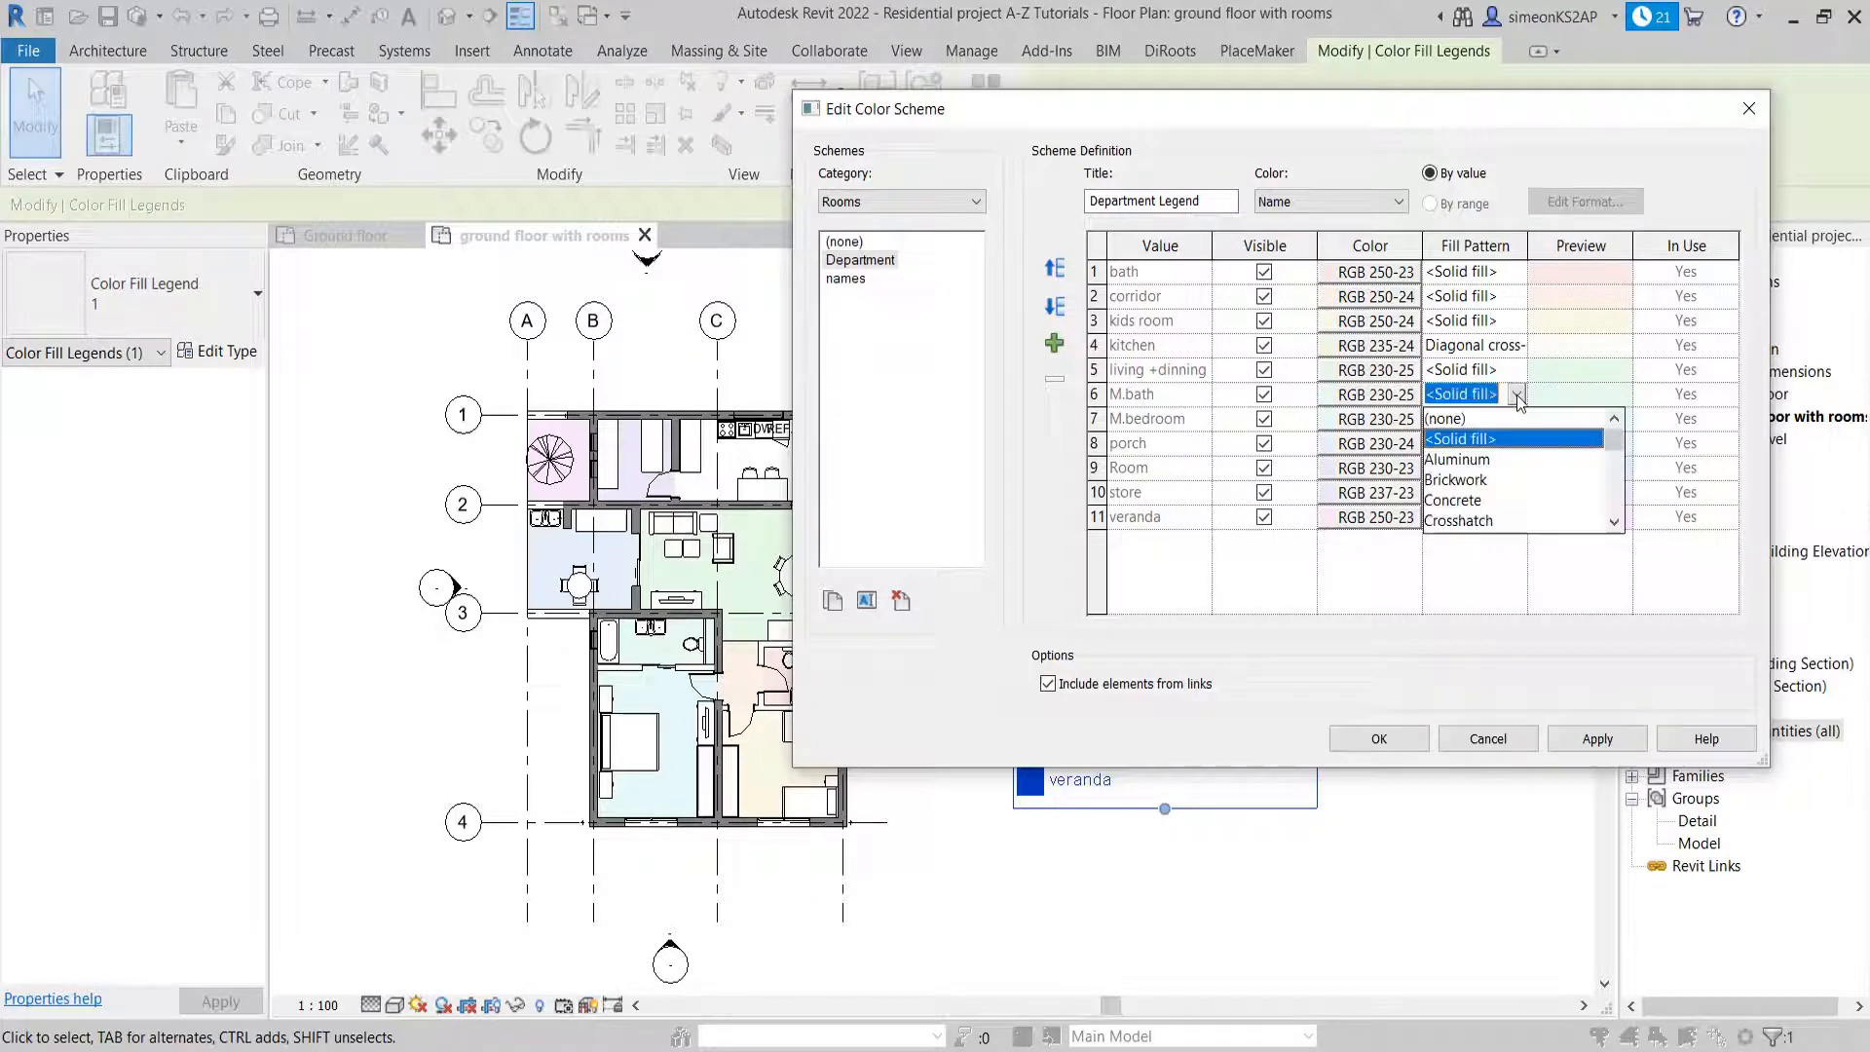
scroll(1535, 477, down, 2)
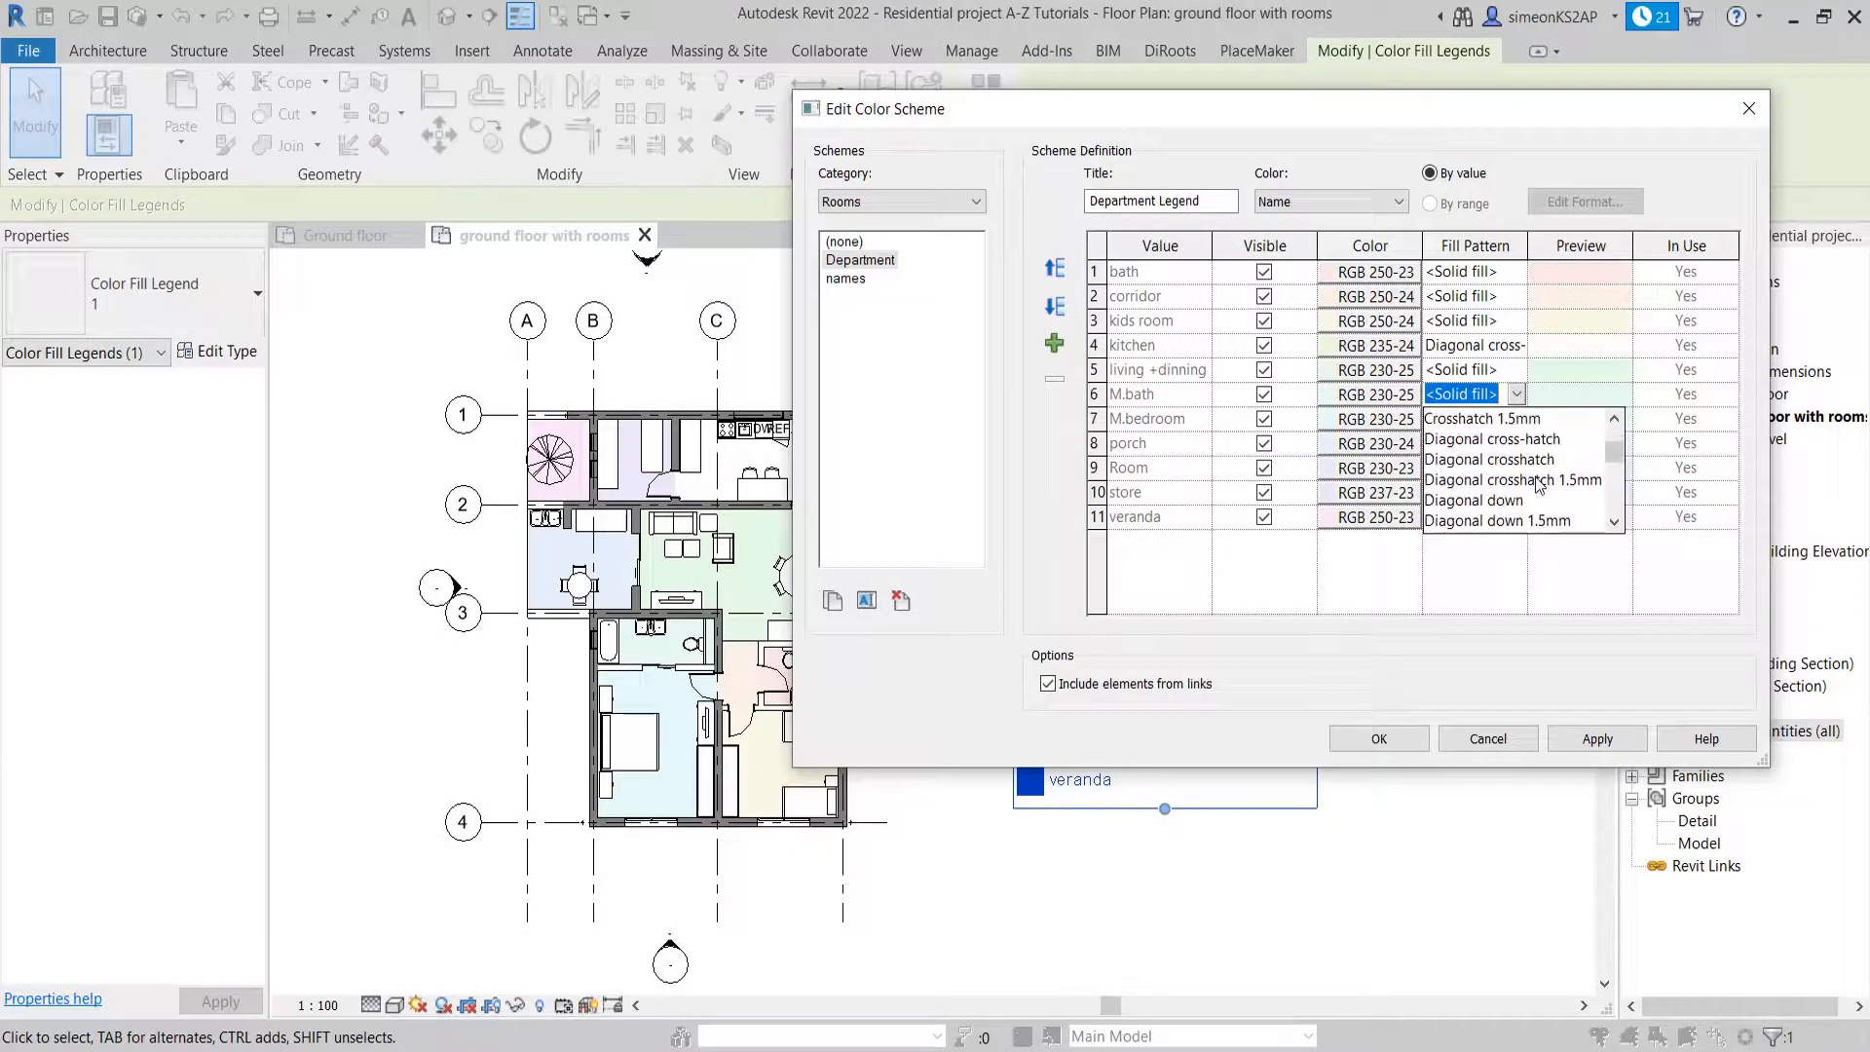
click(1529, 440)
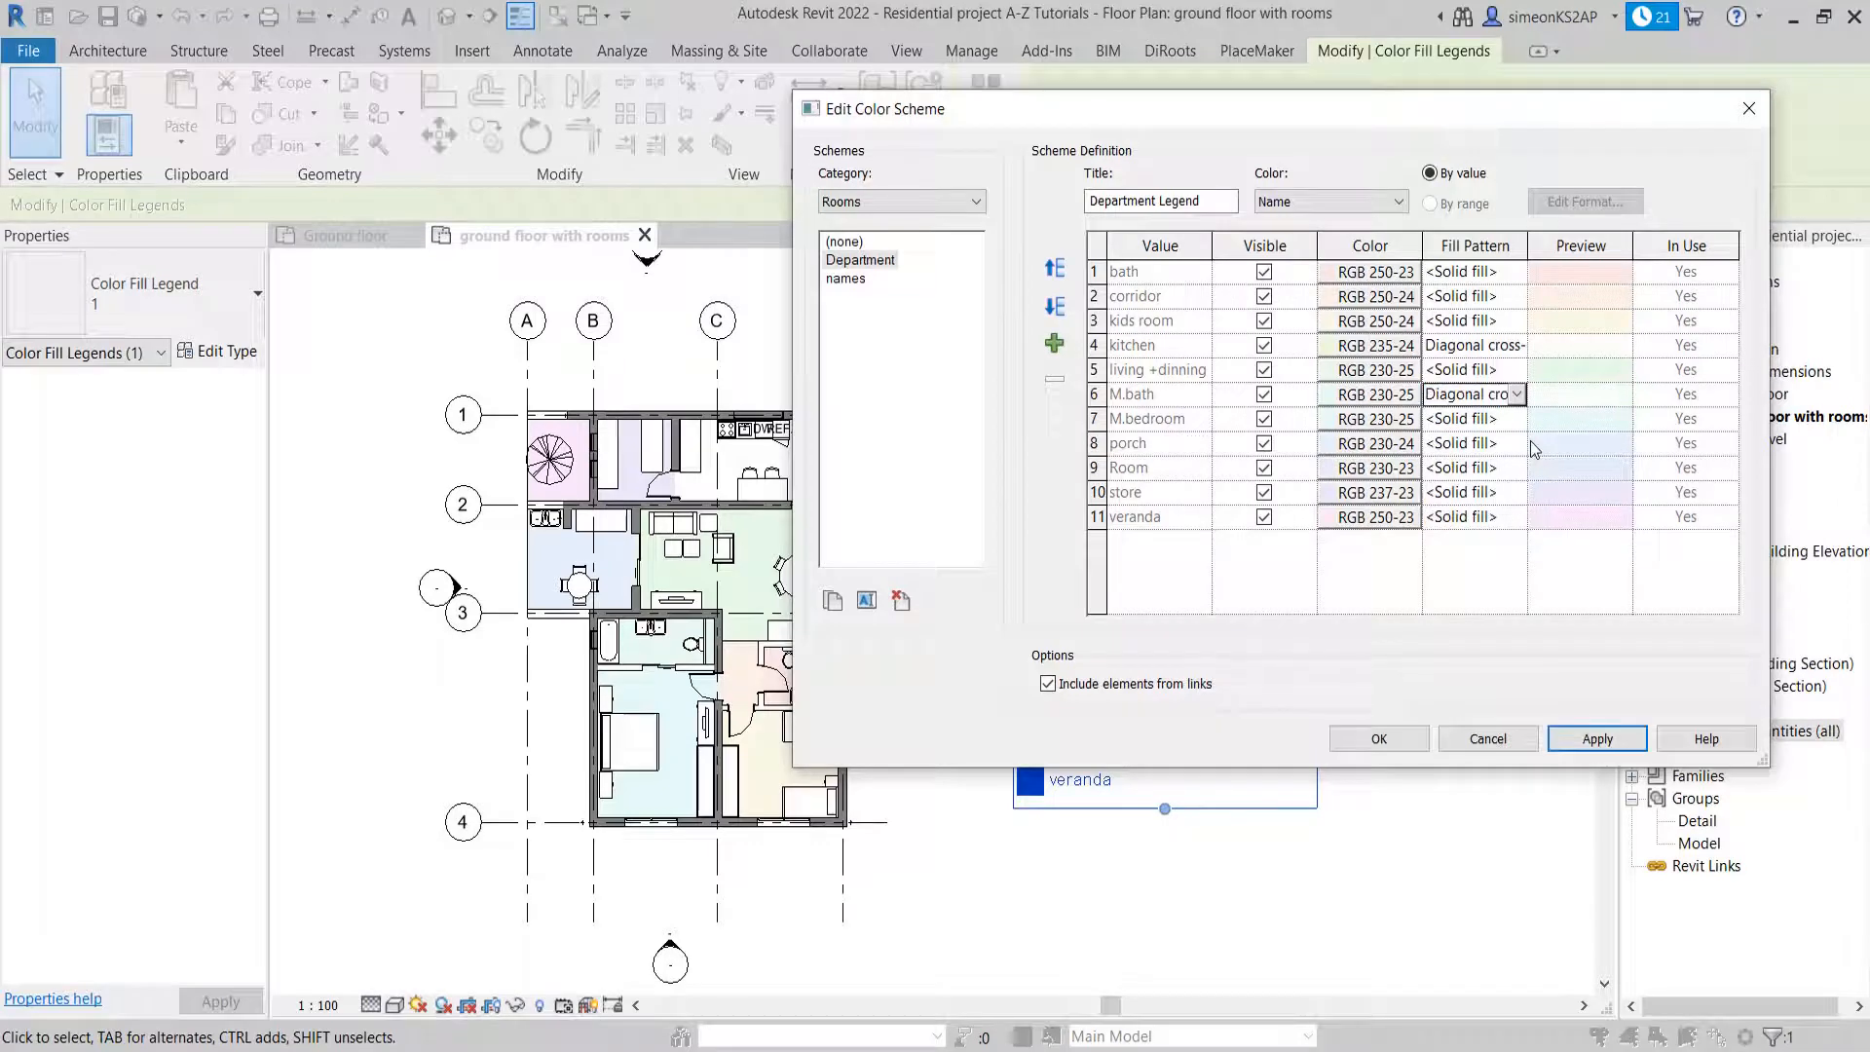
Darken the M.bath color slightly to RGB 221-249-235 and apply the scheme changes
click(1350, 396)
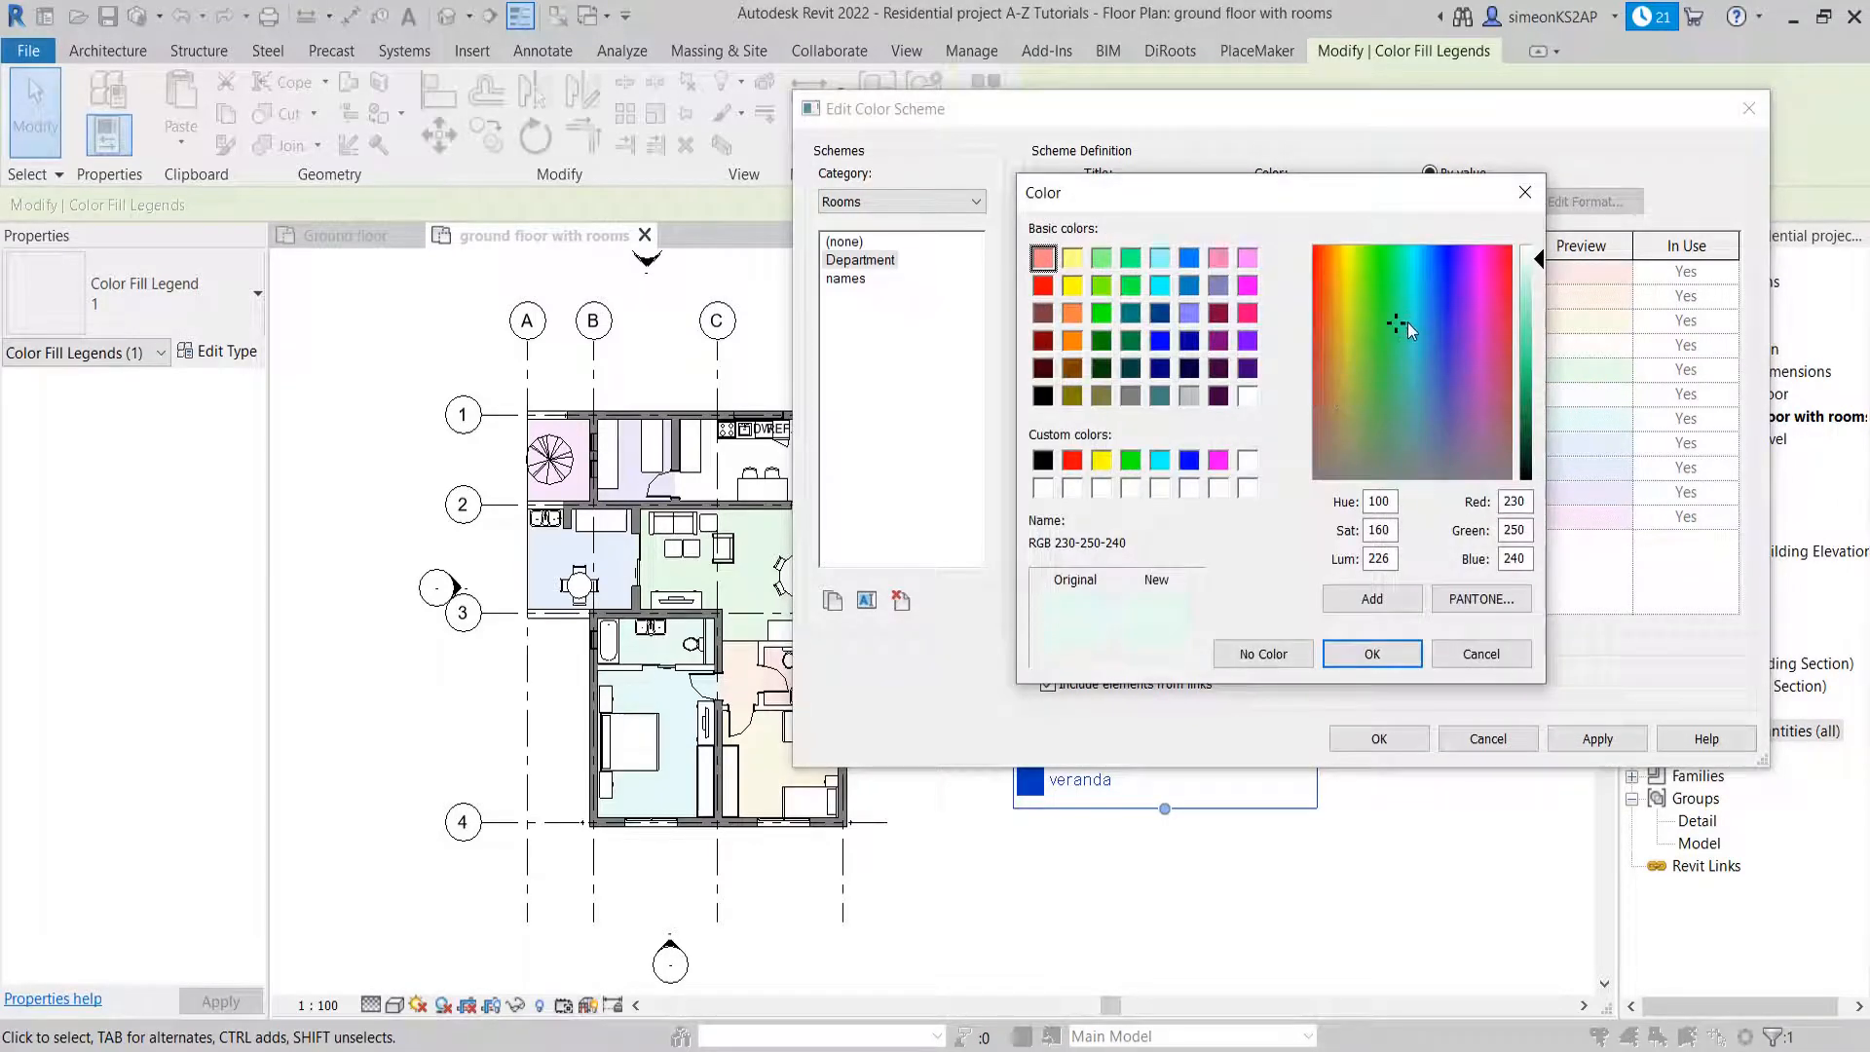
drag(1542, 262, 1543, 267)
click(1370, 654)
click(1598, 737)
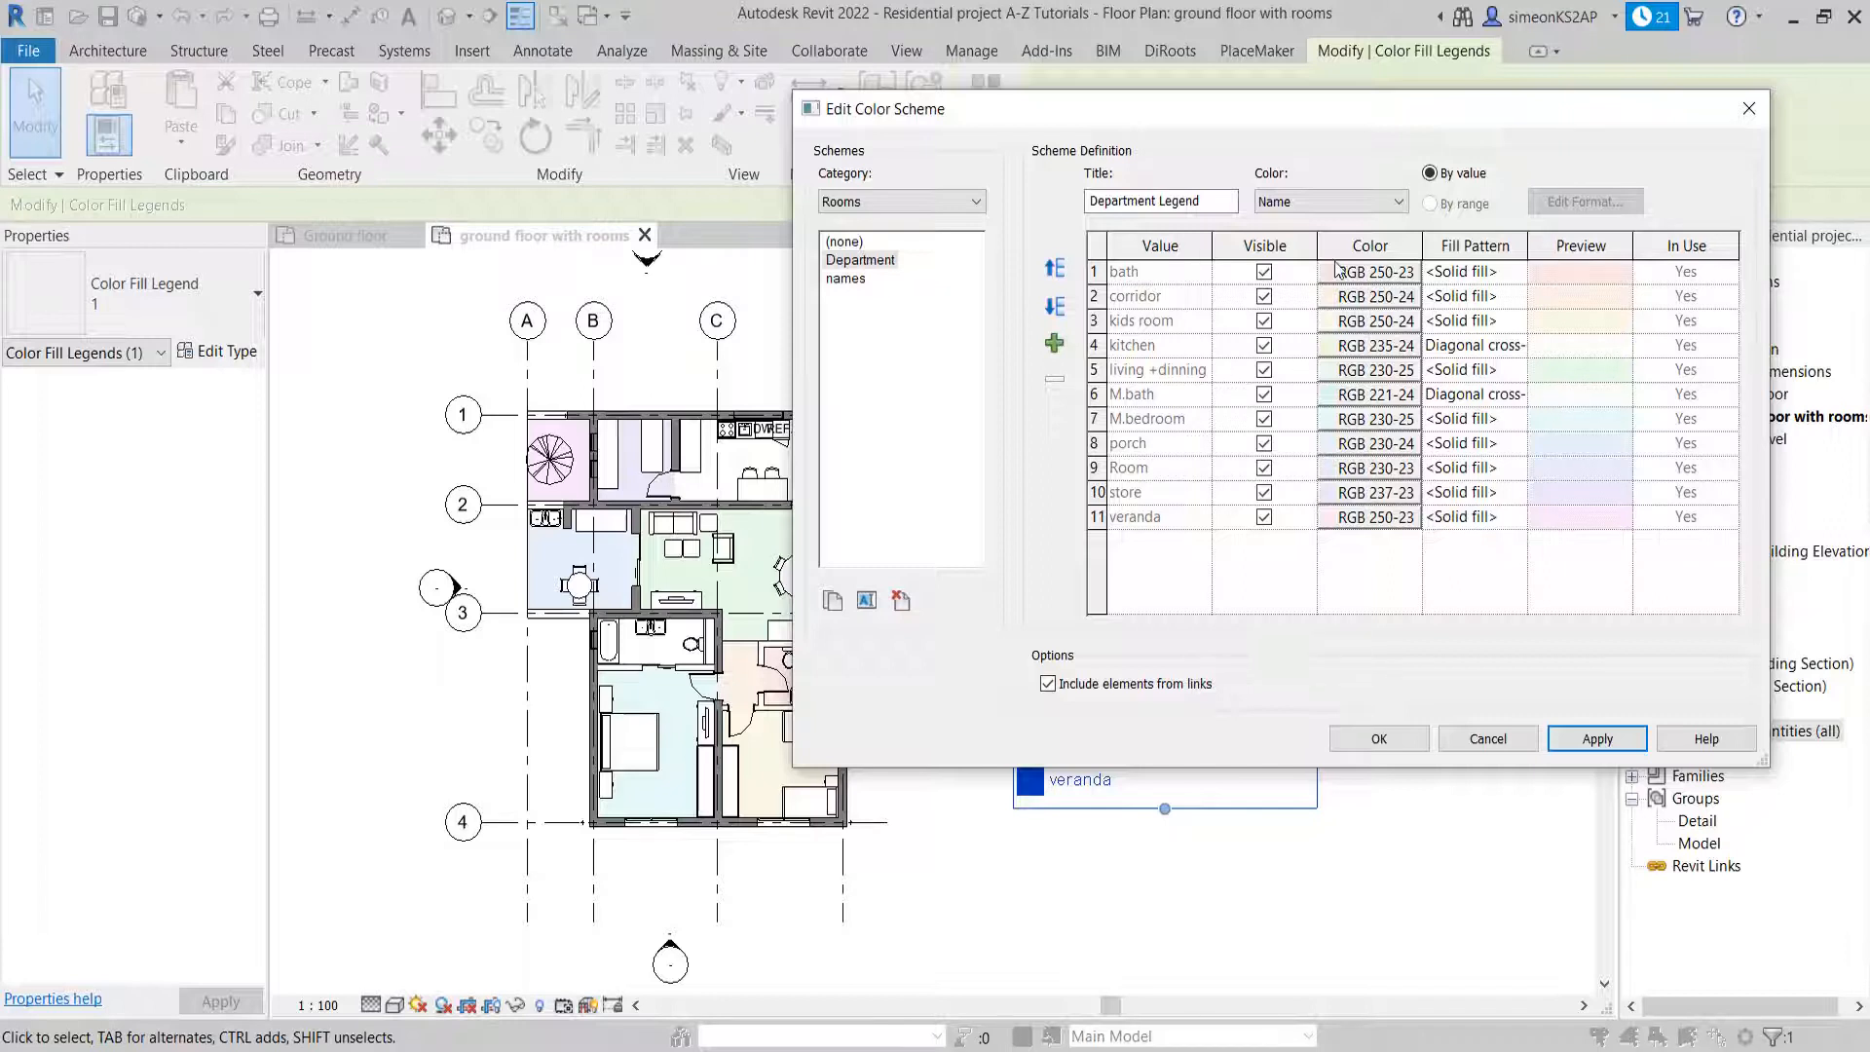
Give the bath room a diagonal cross-hatch fill pattern
click(1483, 274)
click(1517, 271)
scroll(1500, 360, down, 2)
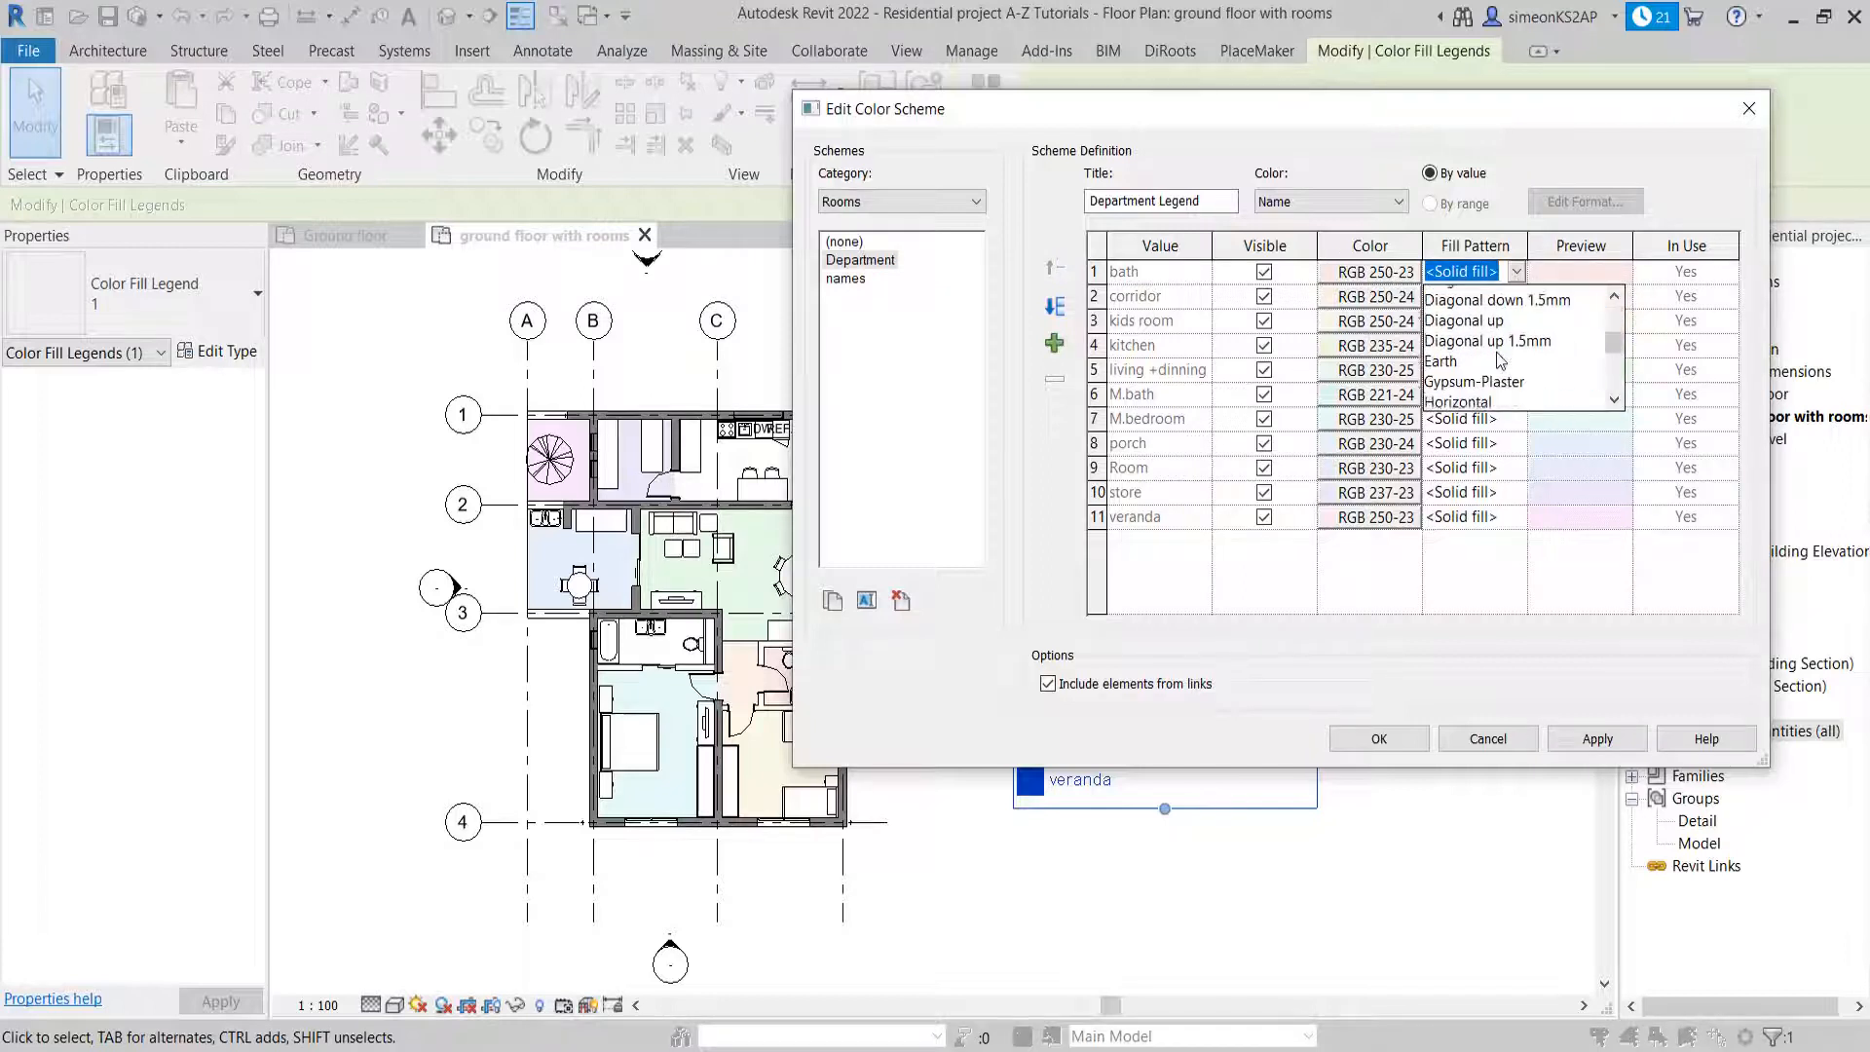
scroll(1501, 358, up, 2)
click(1535, 322)
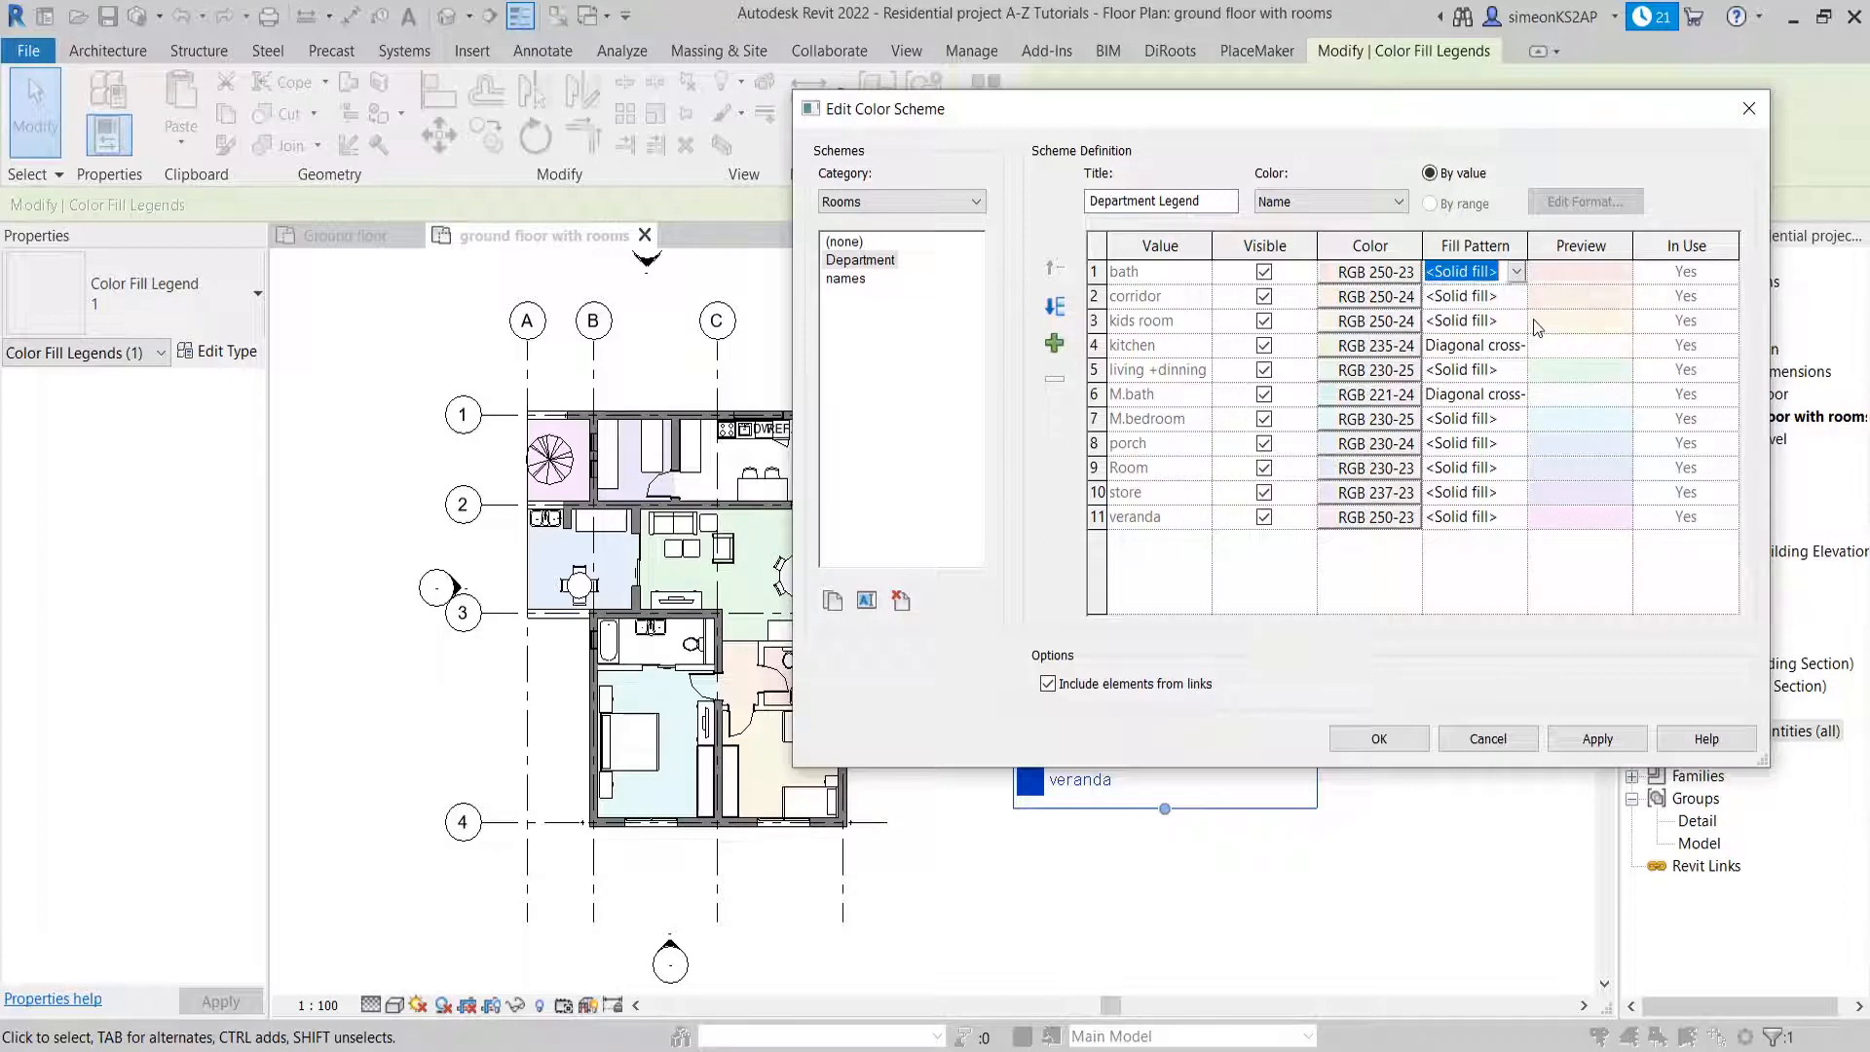
Apply the Department scheme with the cross-hatched bath fill to the plan and deselect the legend
click(1631, 752)
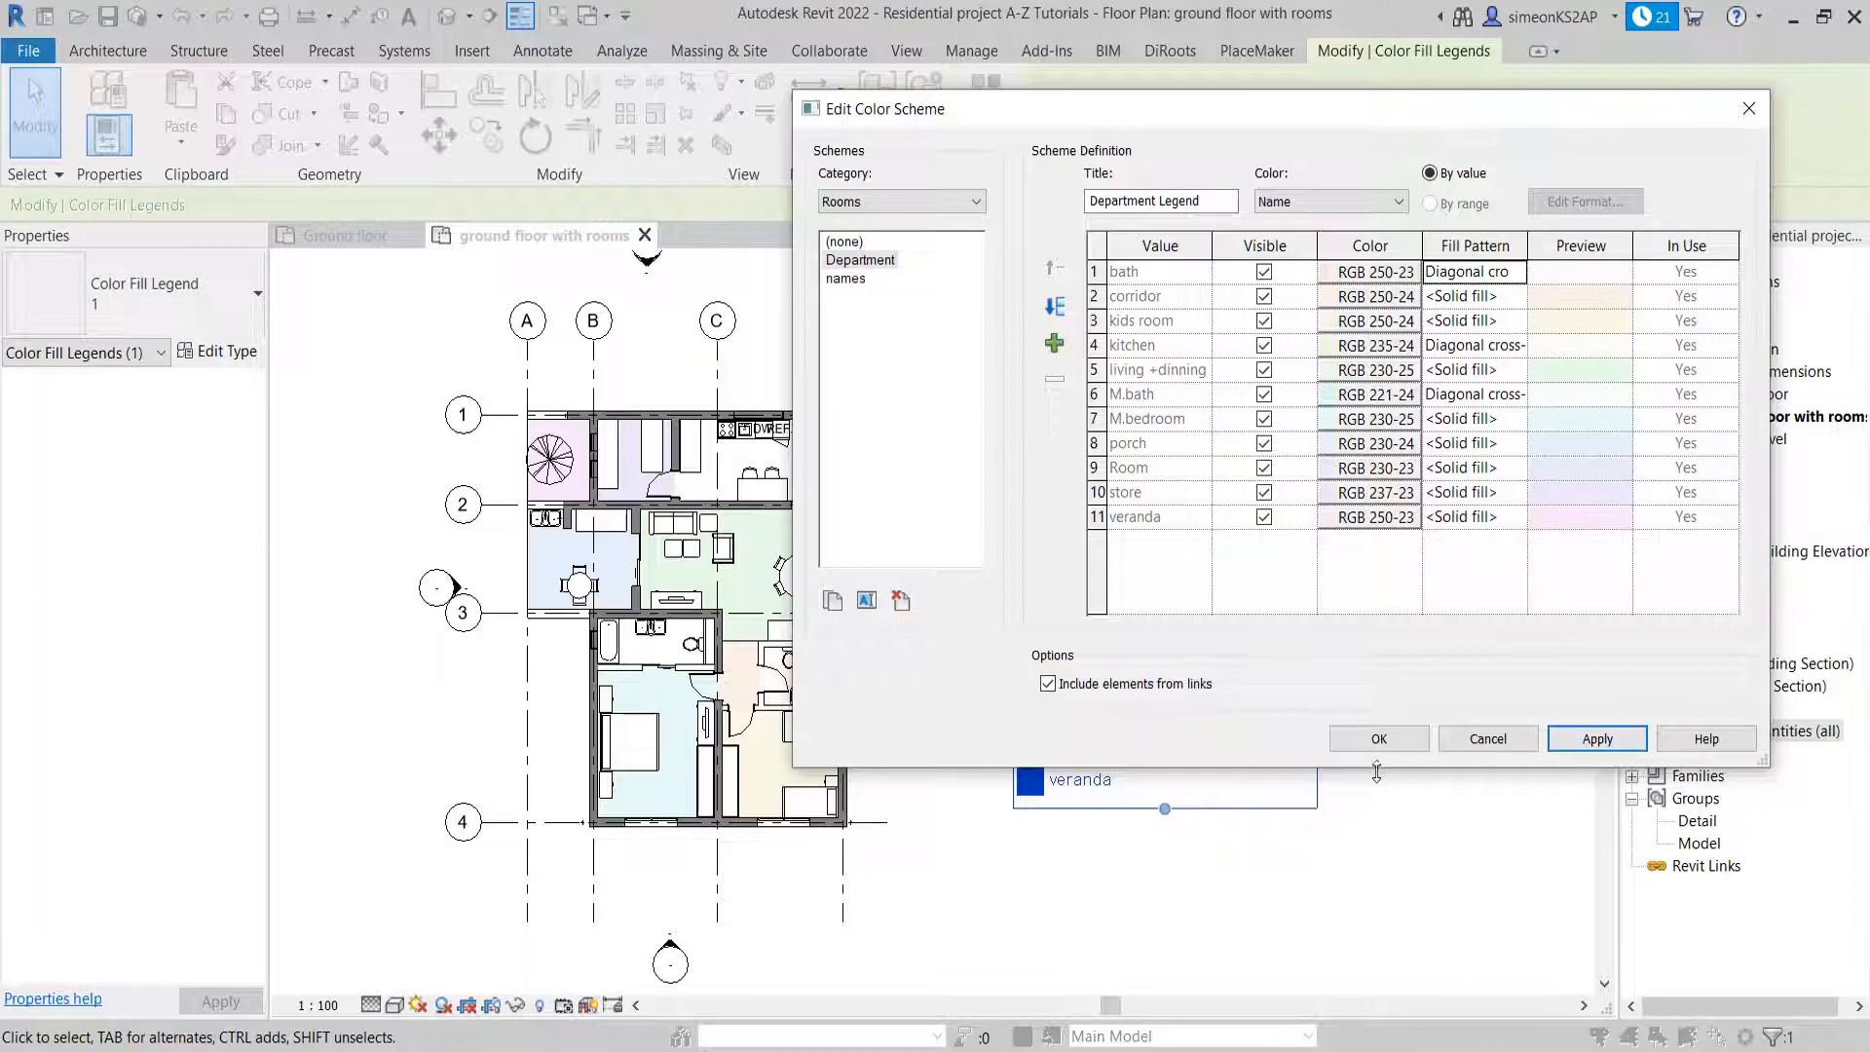
click(1377, 740)
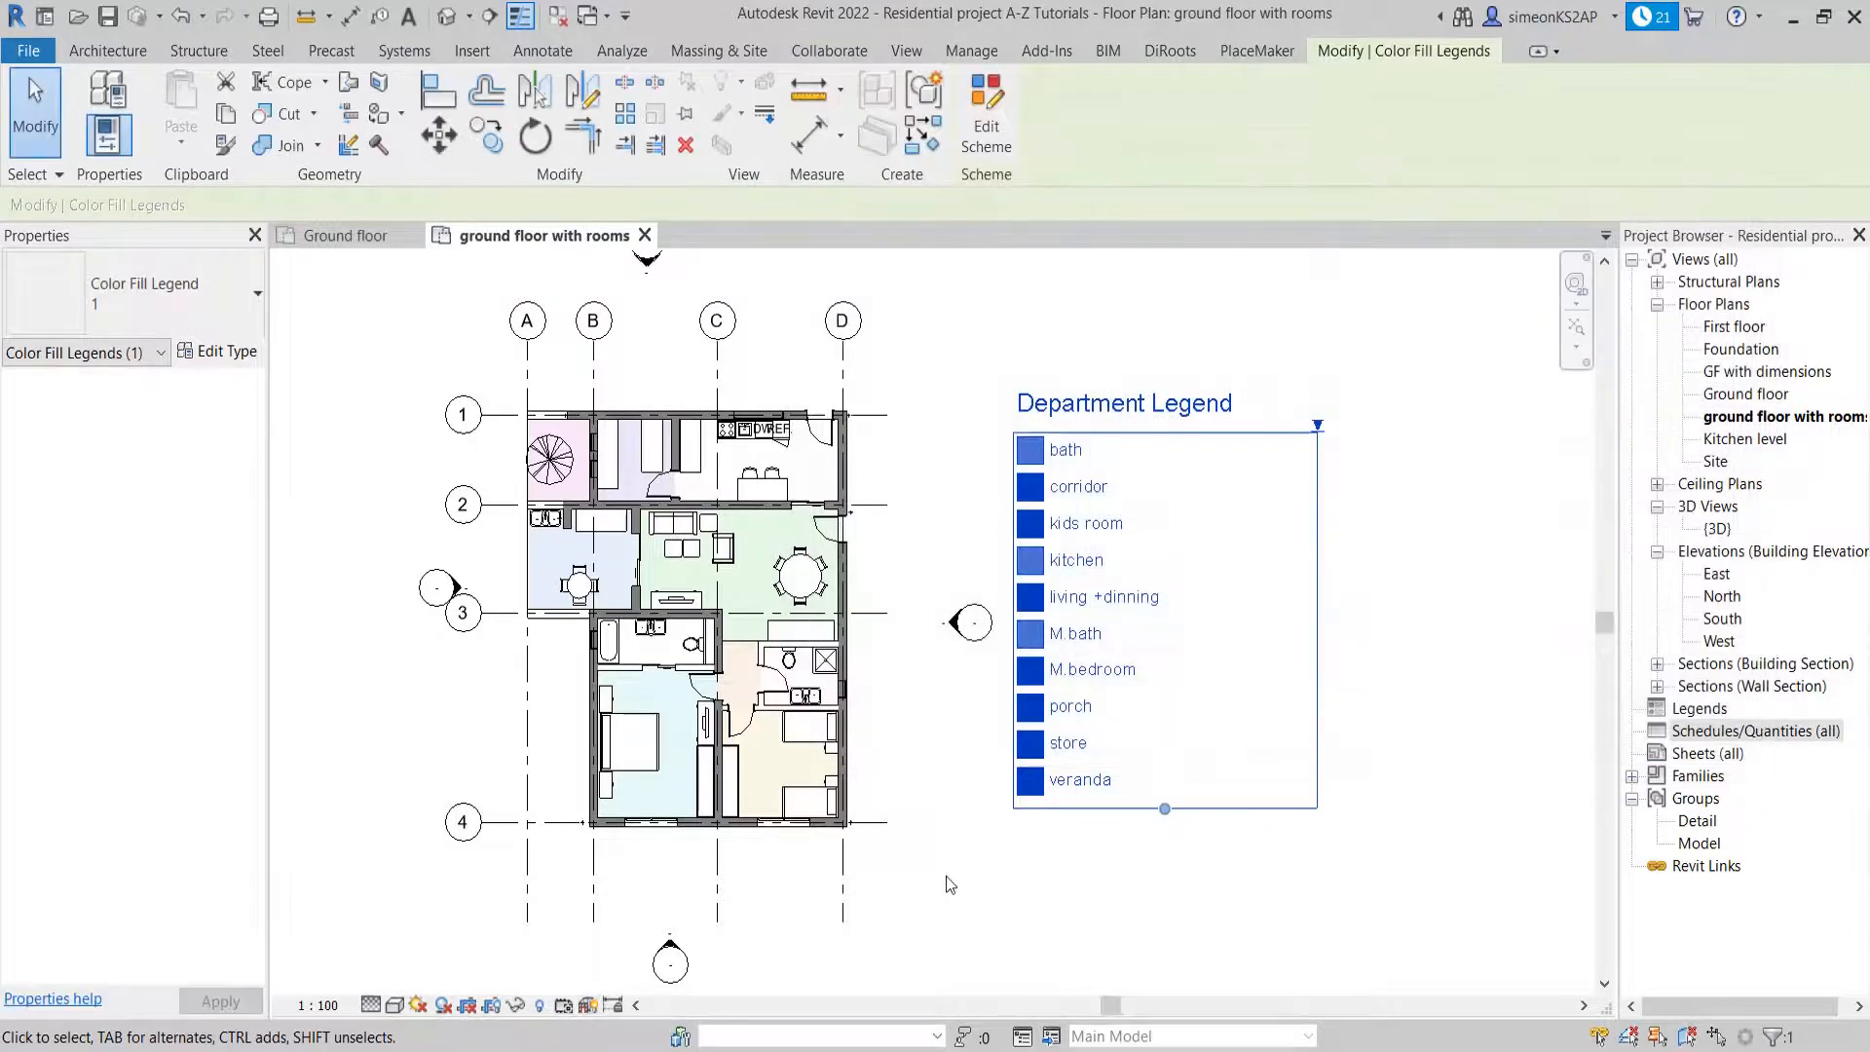
click(910, 429)
Examine the fill patterns in the kitchen, bath and M.bath on the plan
scroll(758, 476, up, 4)
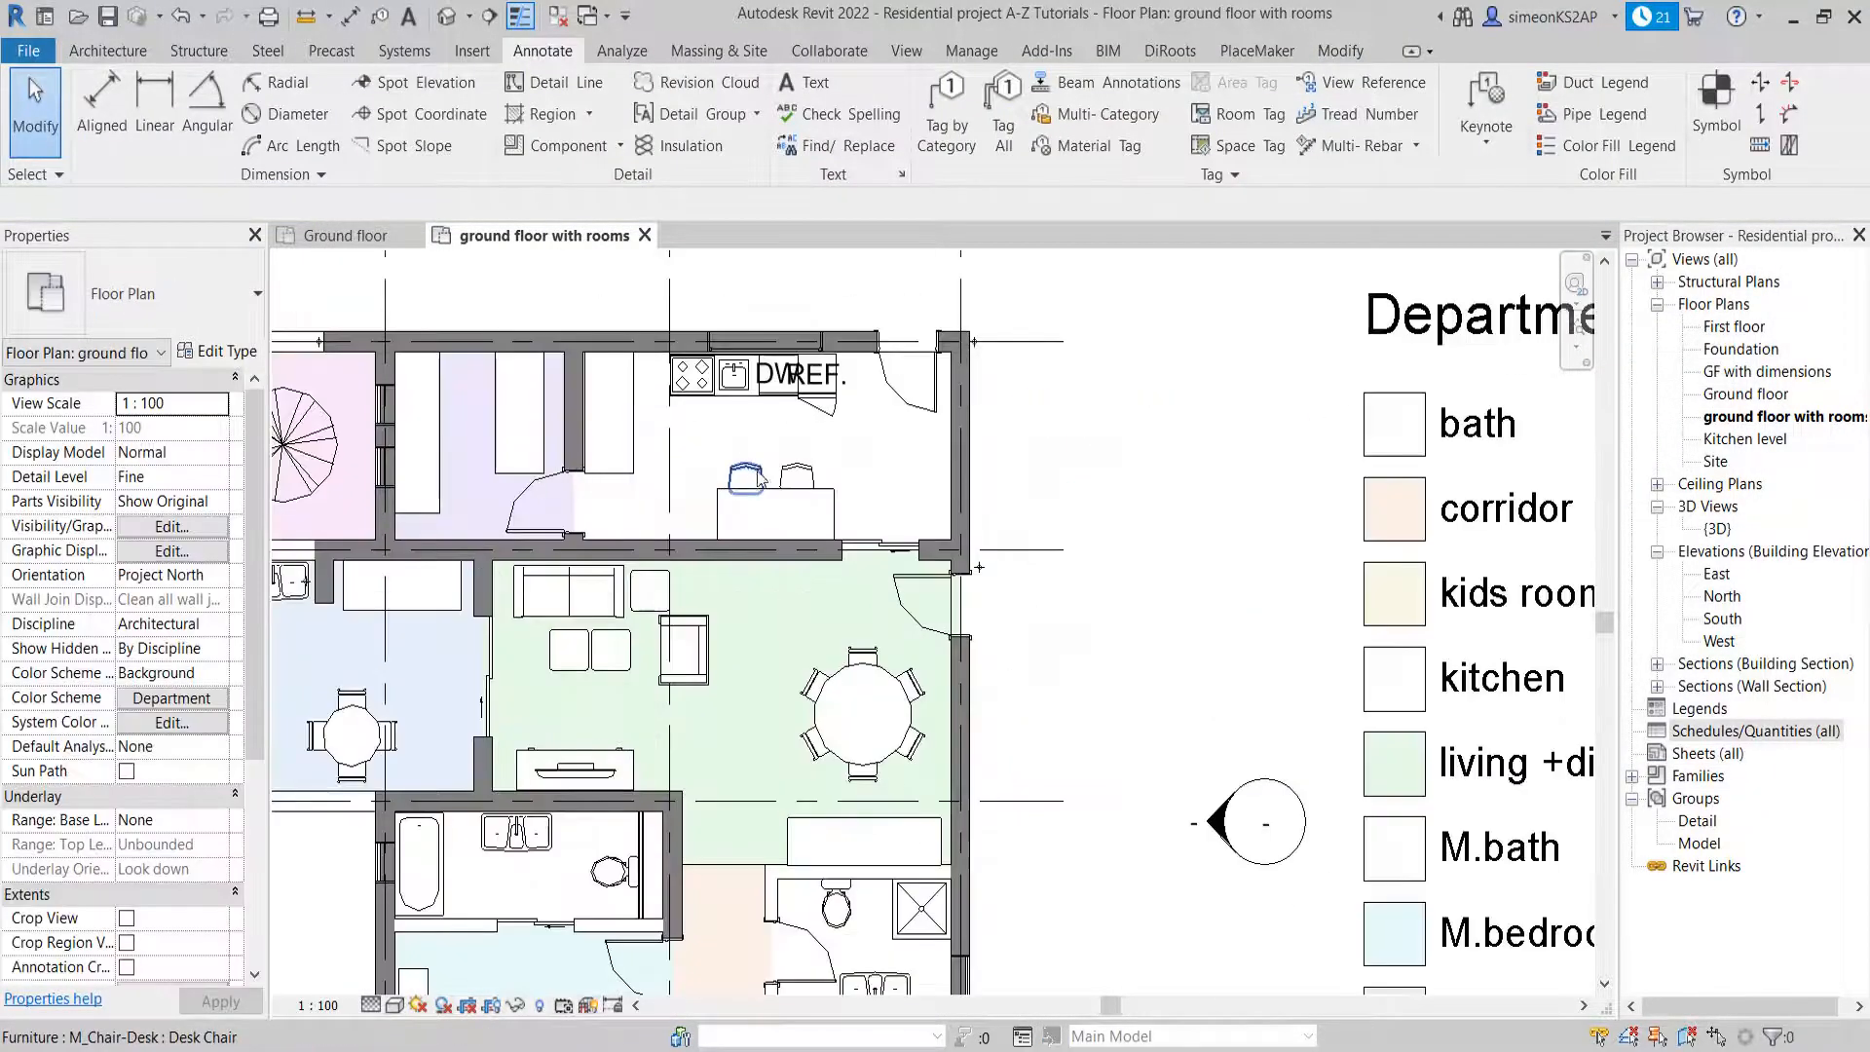
scroll(817, 459, up, 3)
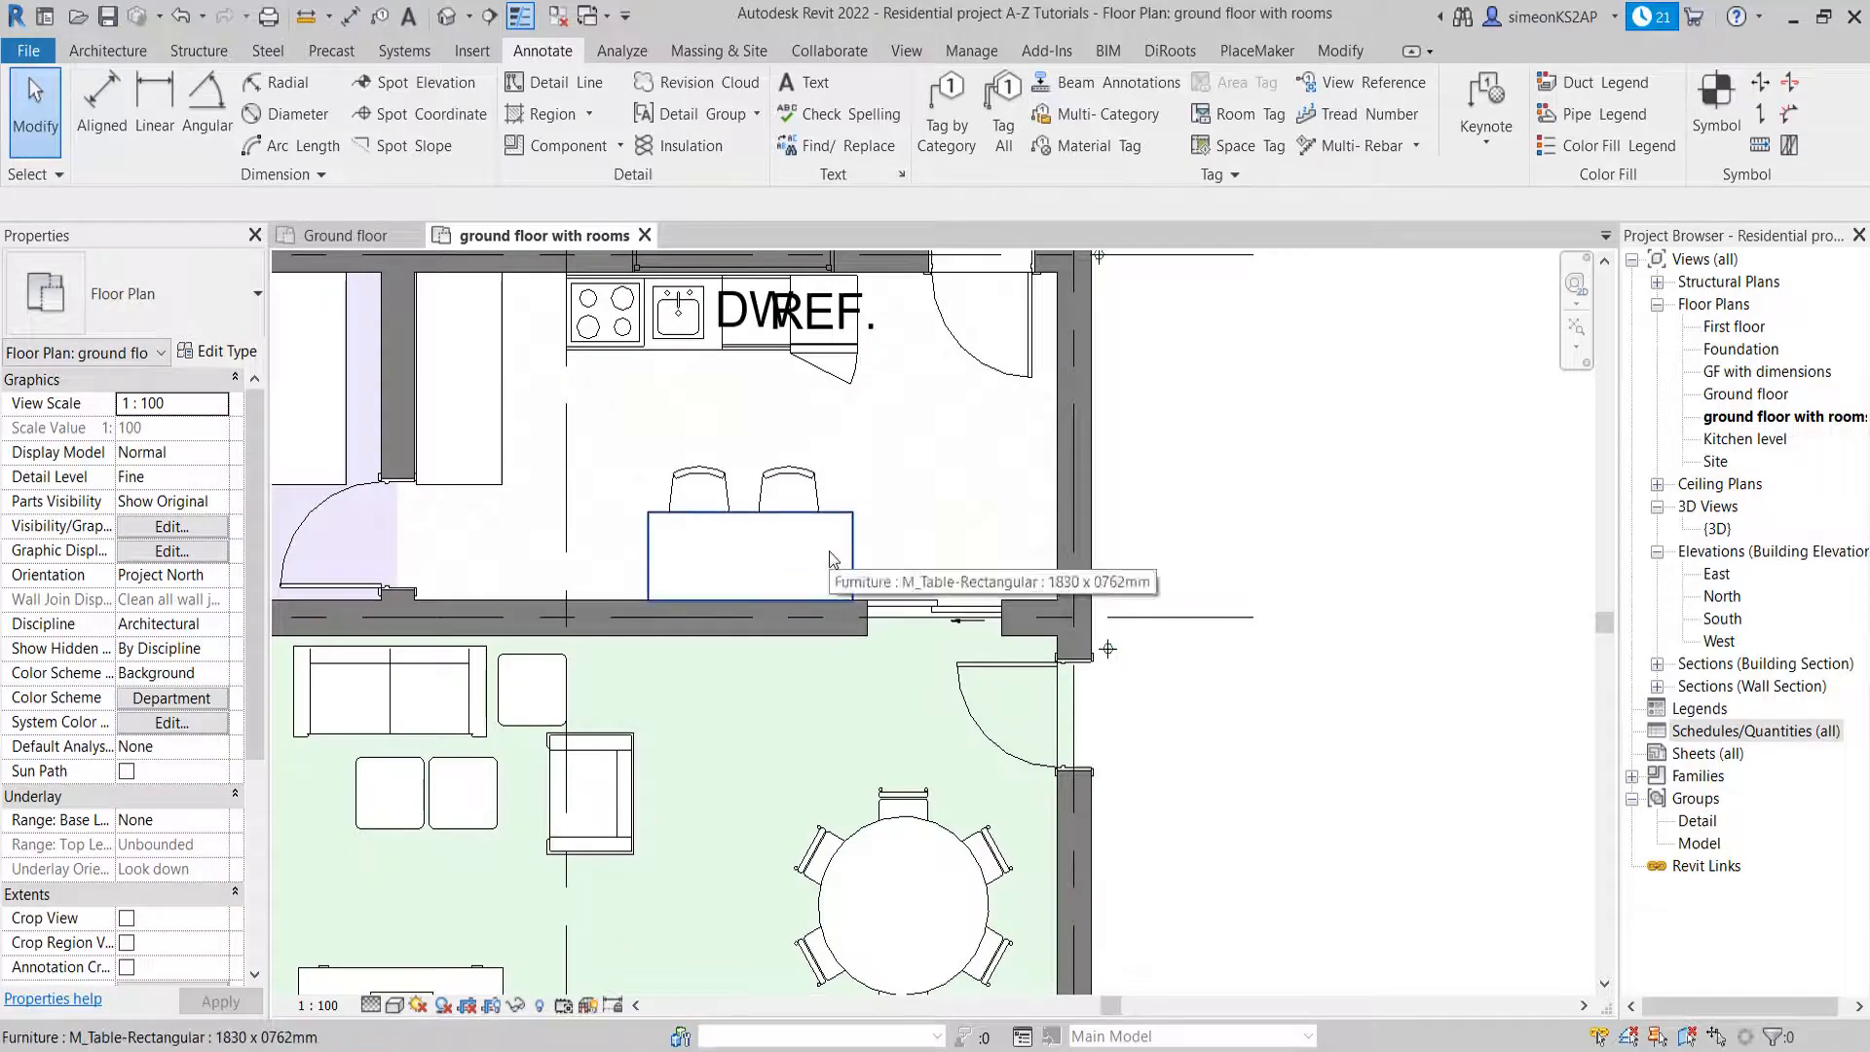
scroll(831, 553, down, 1)
middle_drag(809, 610, 896, 516)
scroll(872, 386, up, 2)
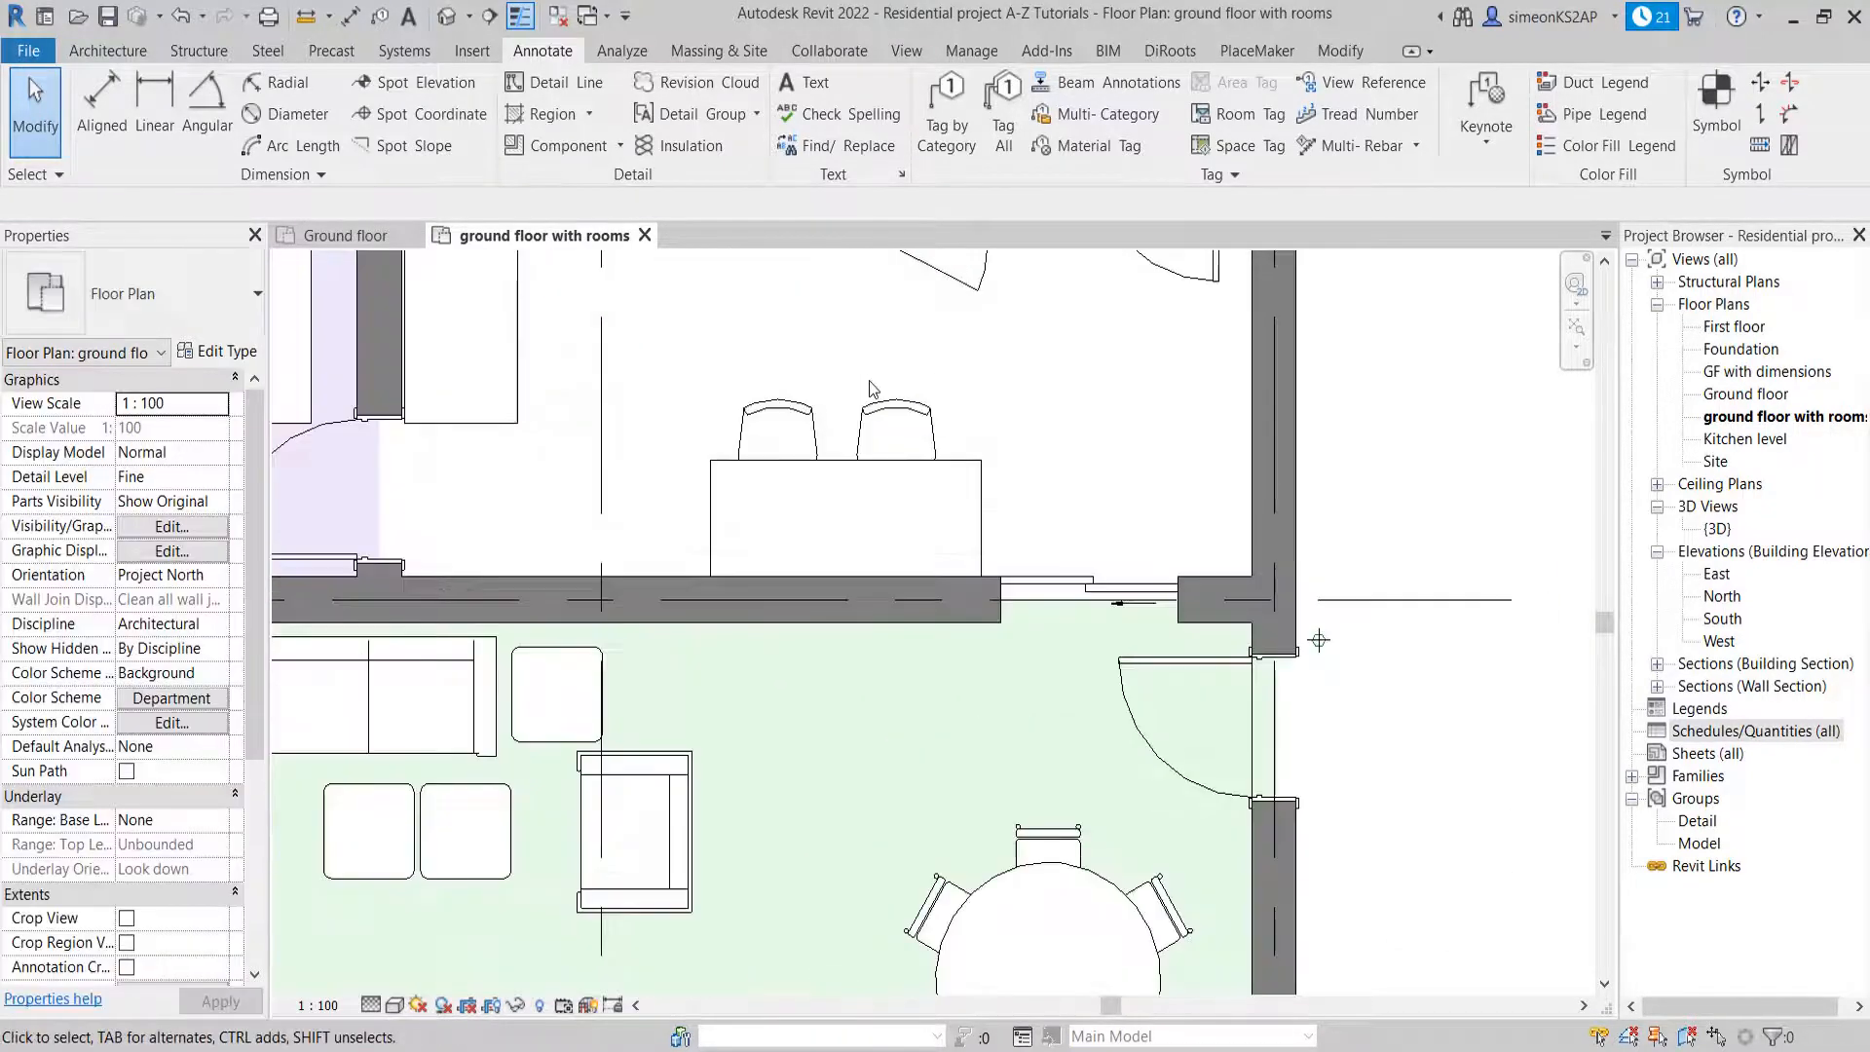
scroll(872, 388, down, 5)
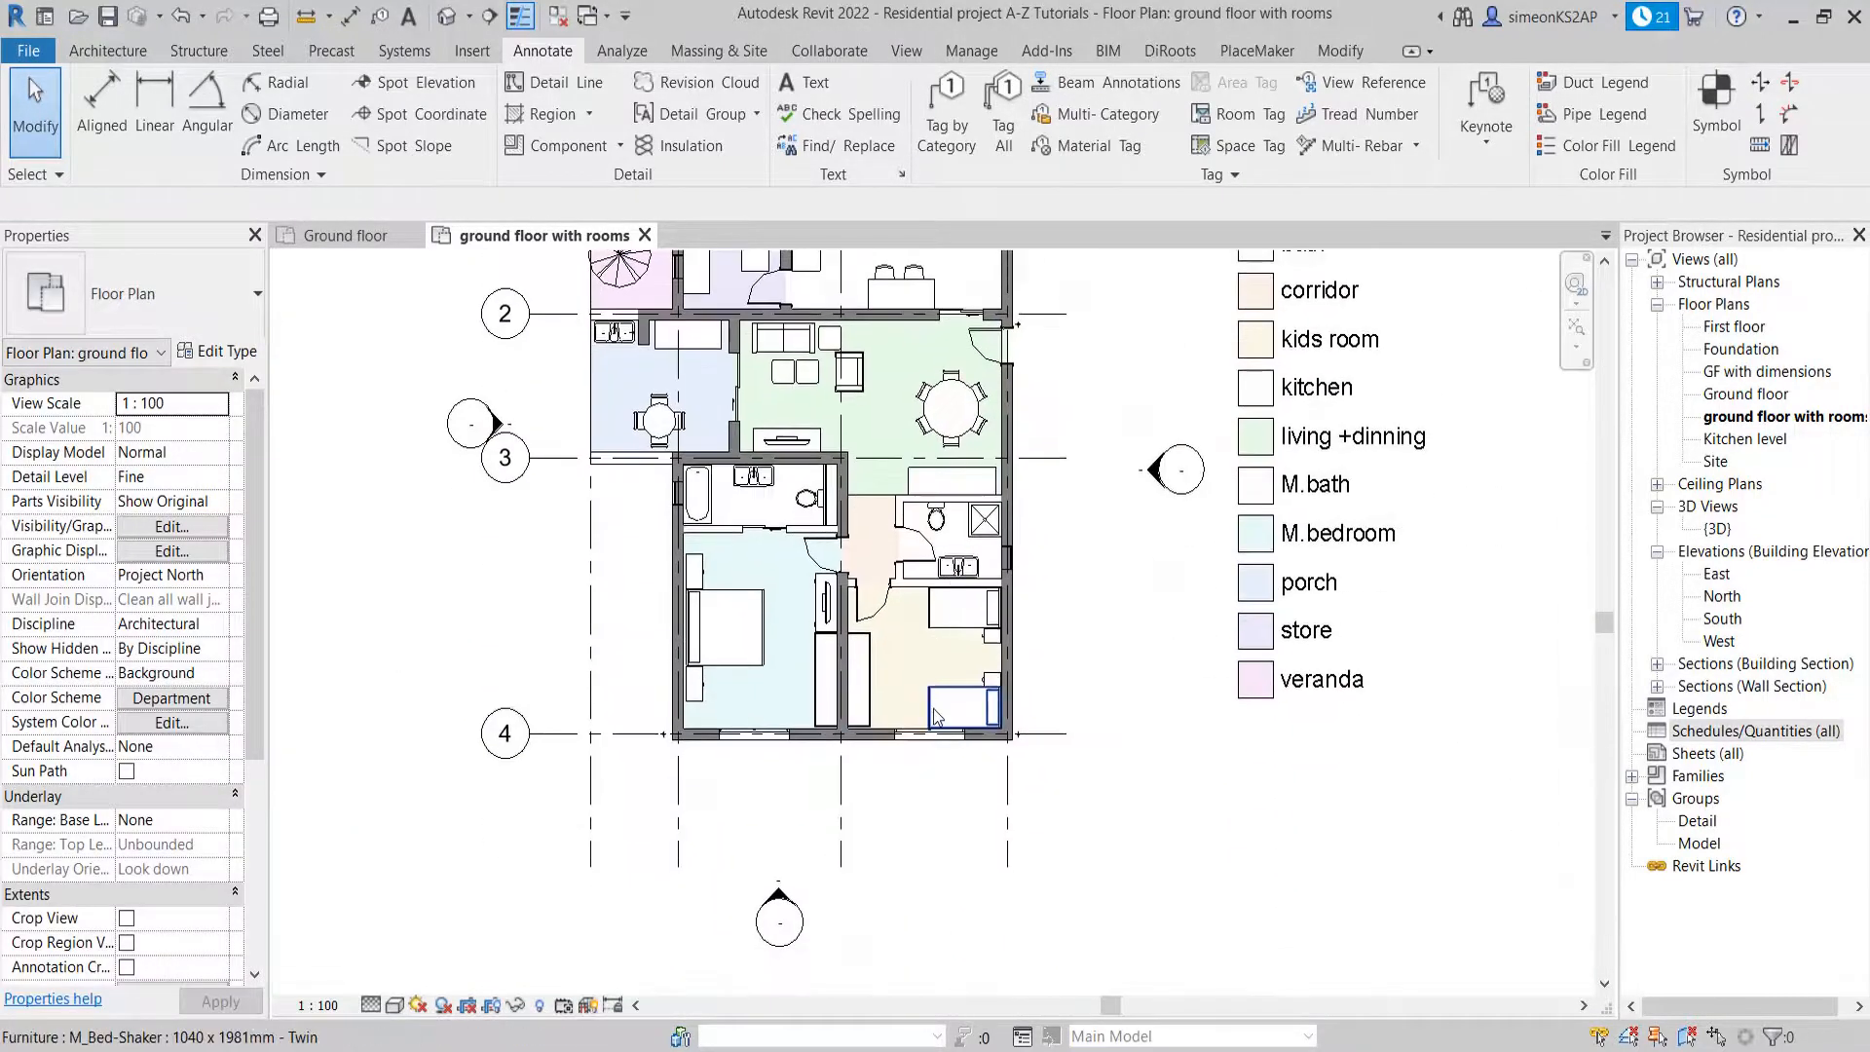
scroll(933, 716, up, 3)
scroll(1208, 651, up, 4)
middle_drag(965, 417, 1174, 675)
scroll(1213, 651, down, 1)
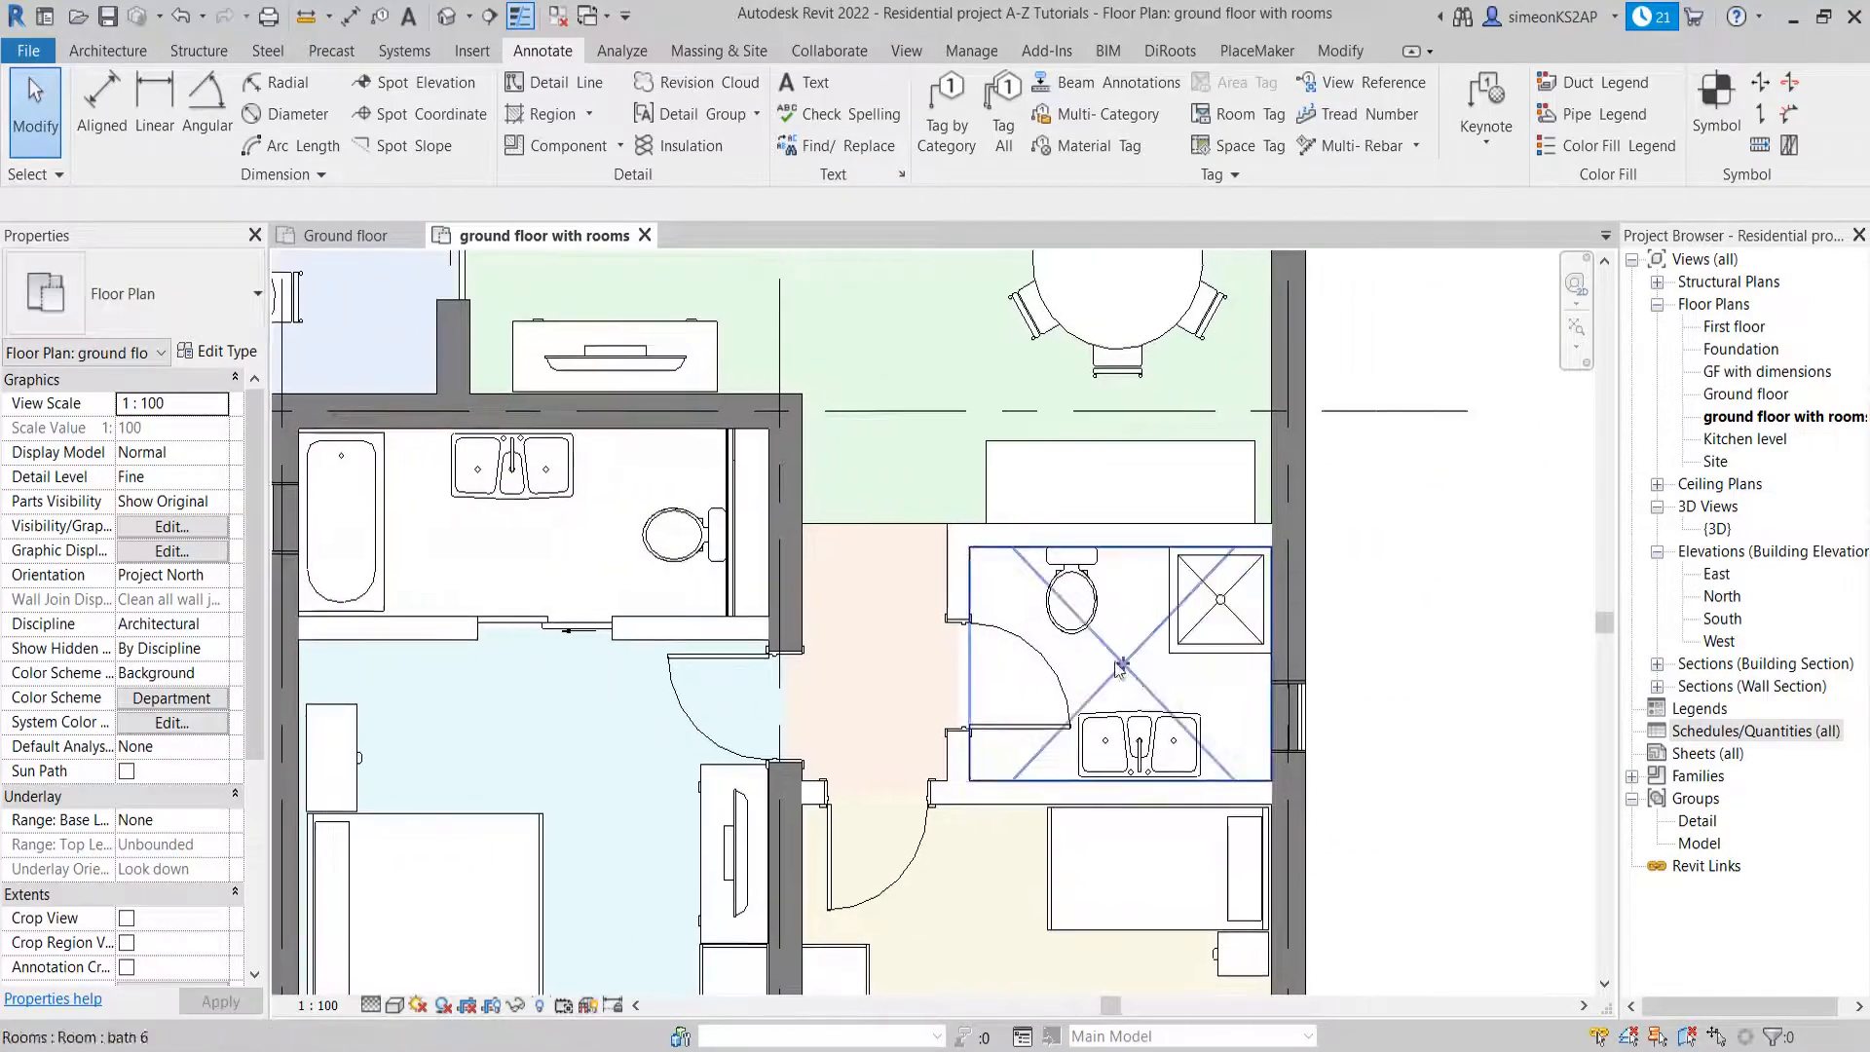
scroll(857, 648, down, 2)
mouse_move(791, 638)
middle_down()
mouse_move(985, 628)
mouse_move(816, 636)
middle_up()
scroll(863, 619, up, 3)
scroll(1014, 621, down, 3)
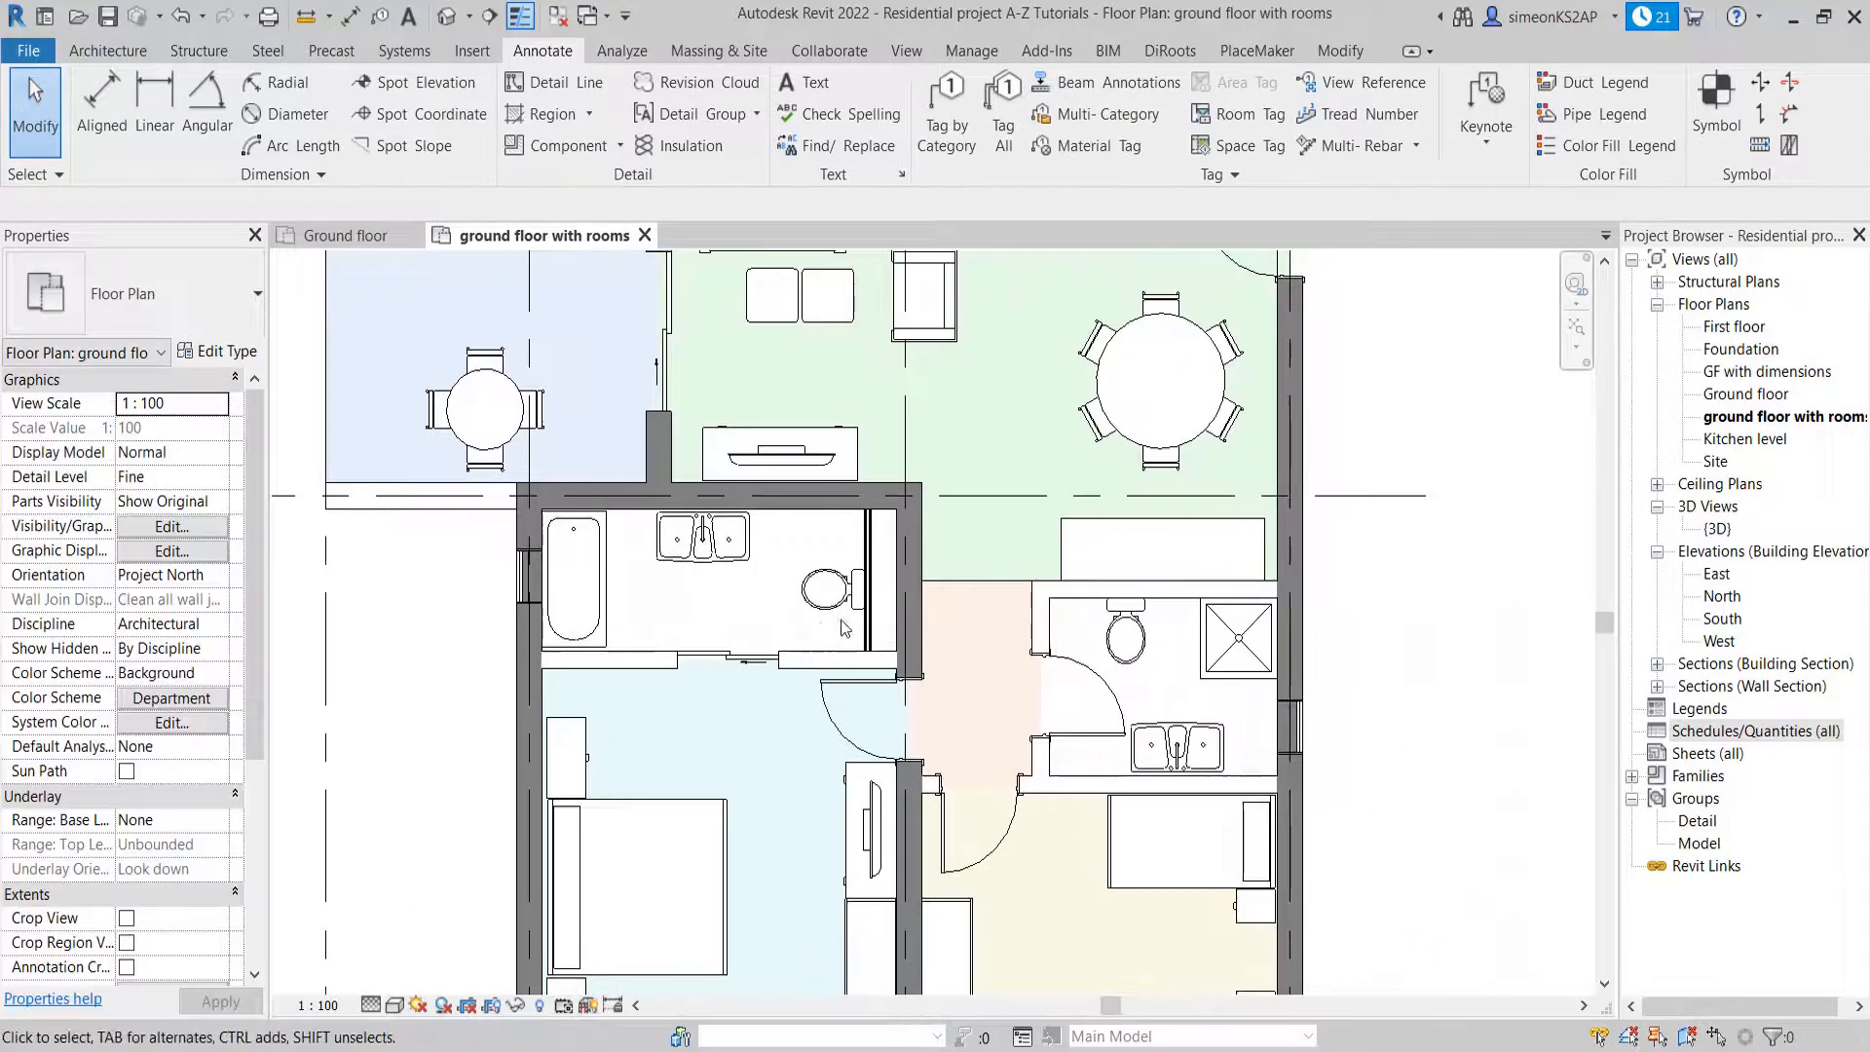
scroll(806, 625, down, 3)
middle_drag(884, 549, 853, 577)
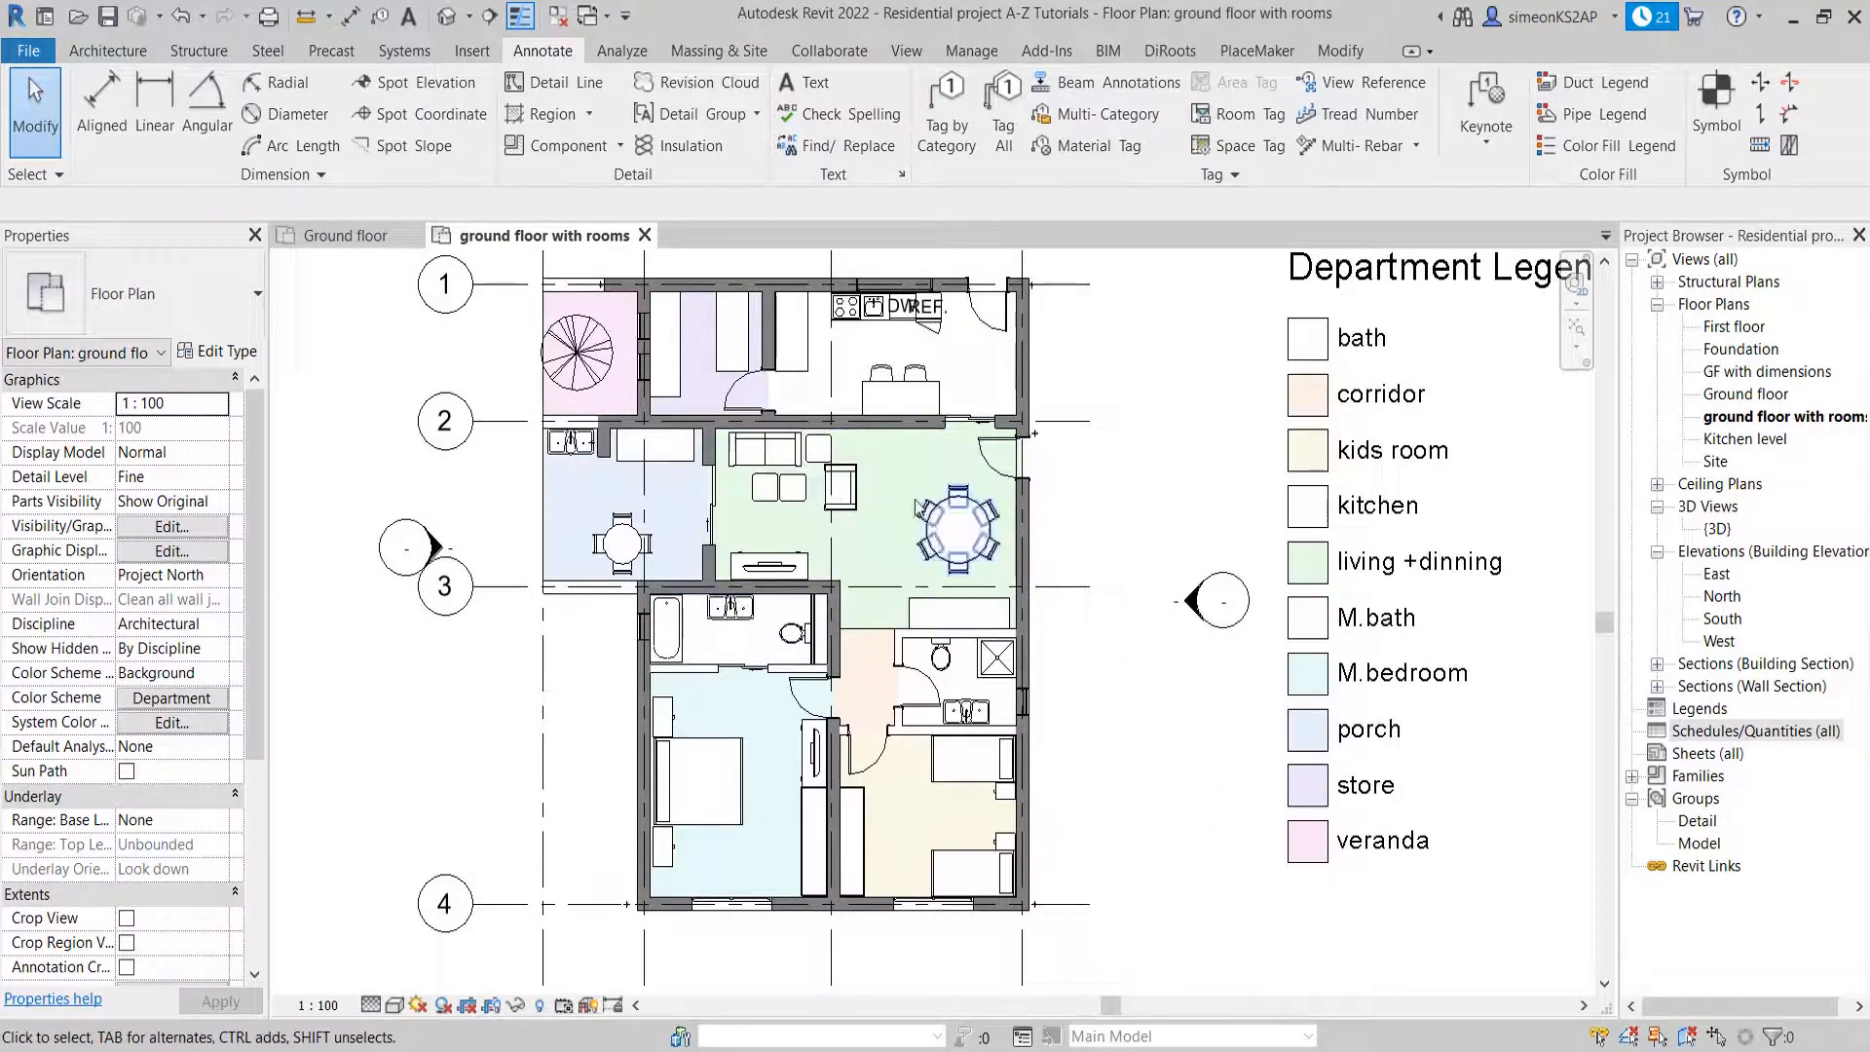
Change the M.bath color in the Department scheme to light blue RGB 132-132-255 and apply it to the plan
click(1301, 283)
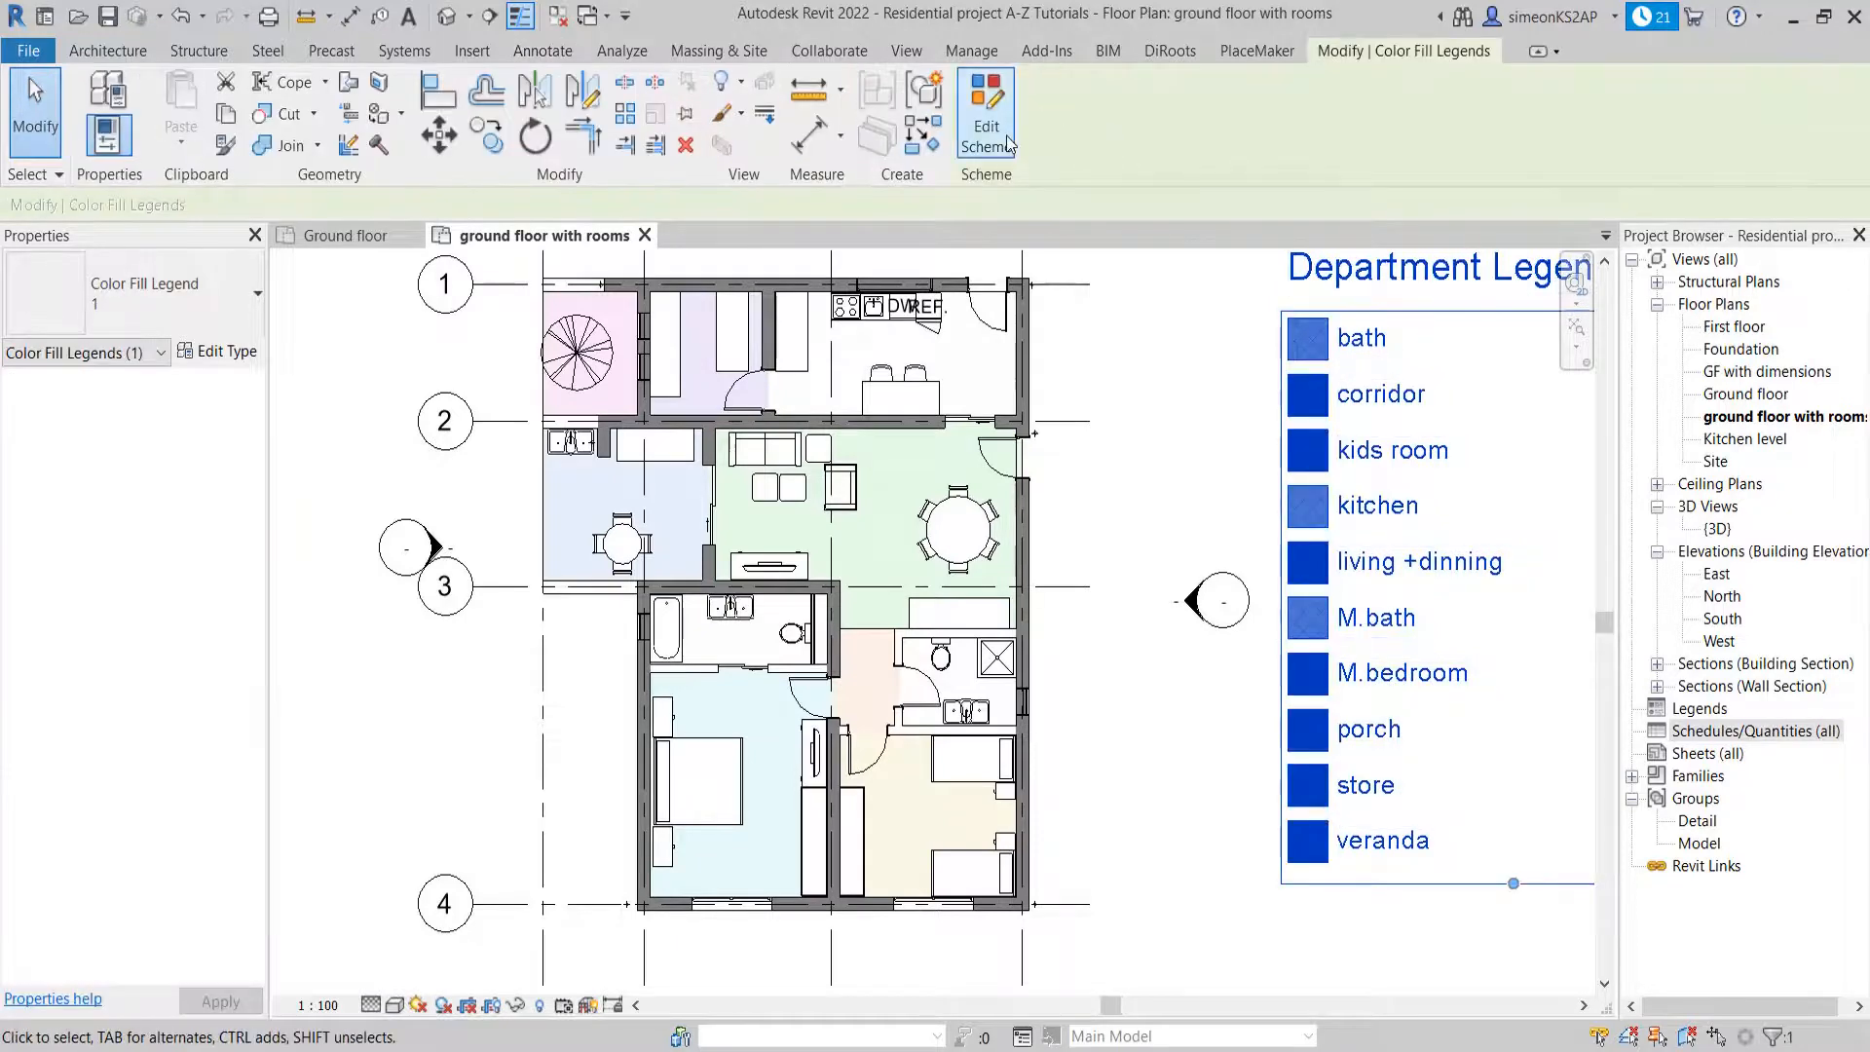
click(987, 115)
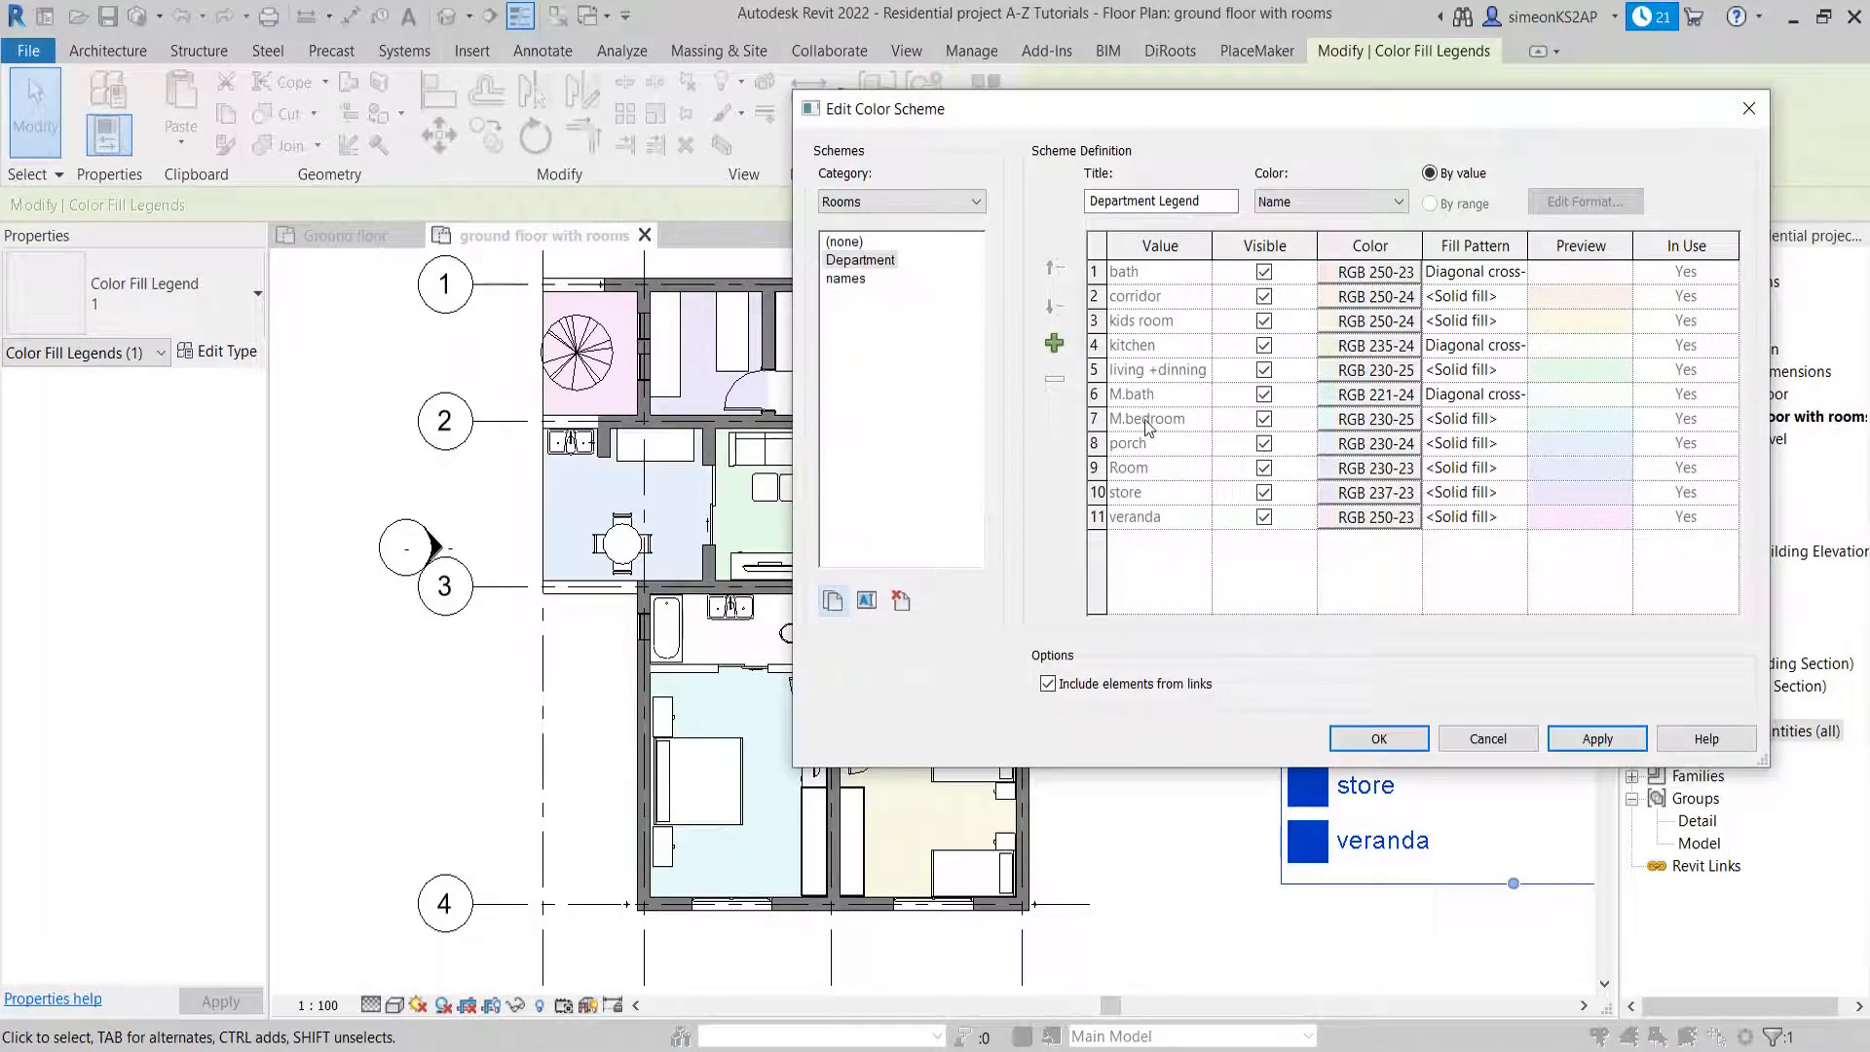
click(1370, 393)
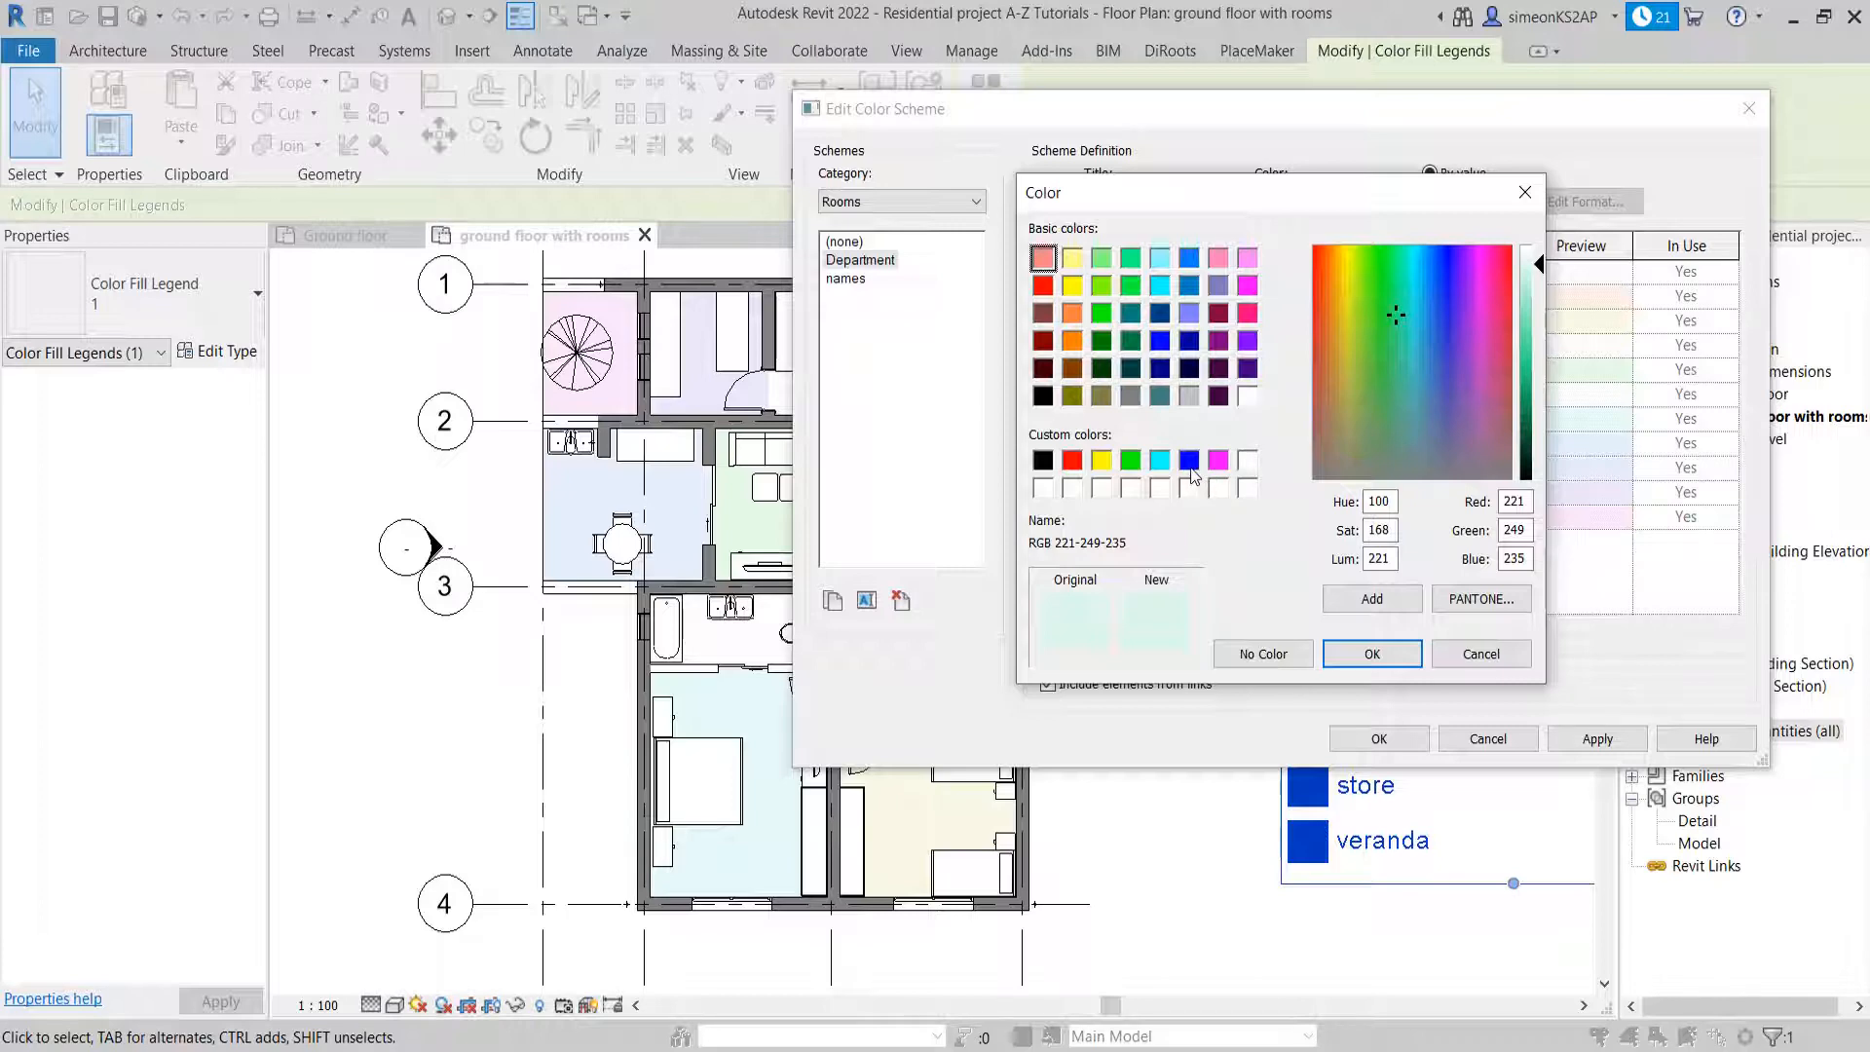
click(1189, 460)
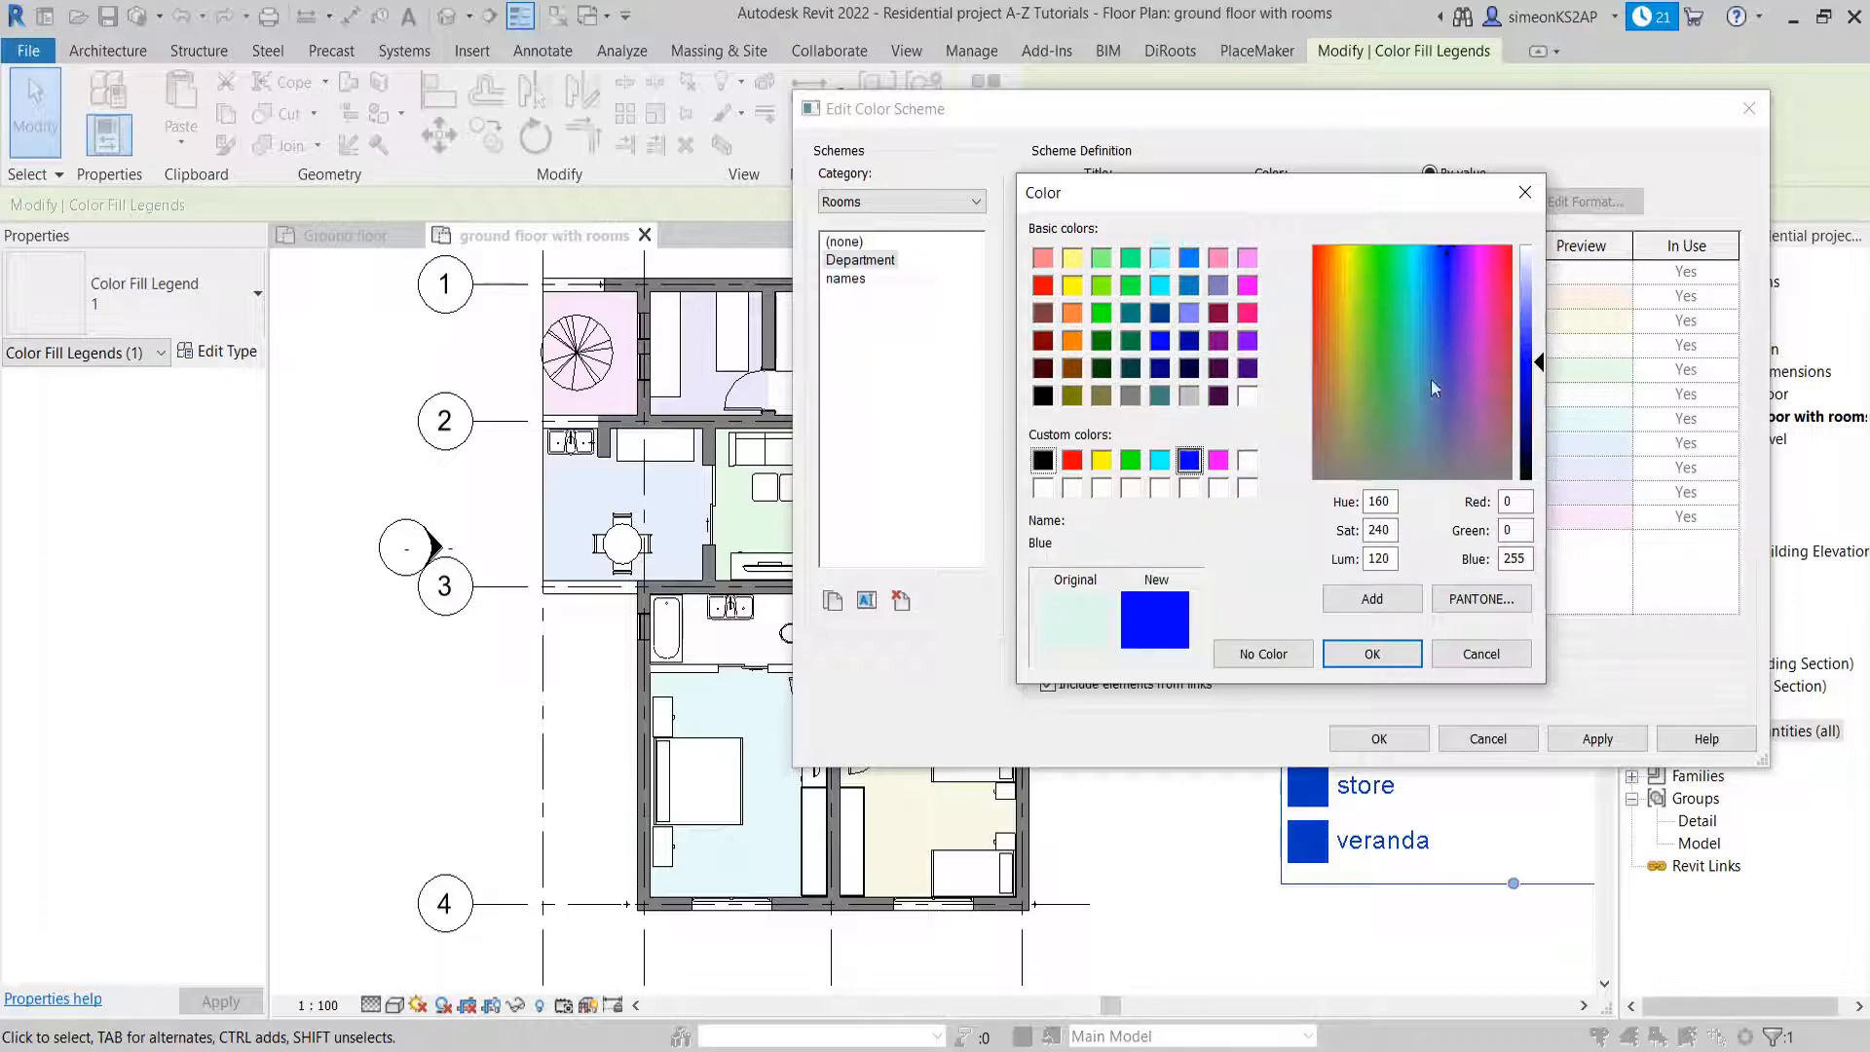
drag(1541, 367, 1542, 309)
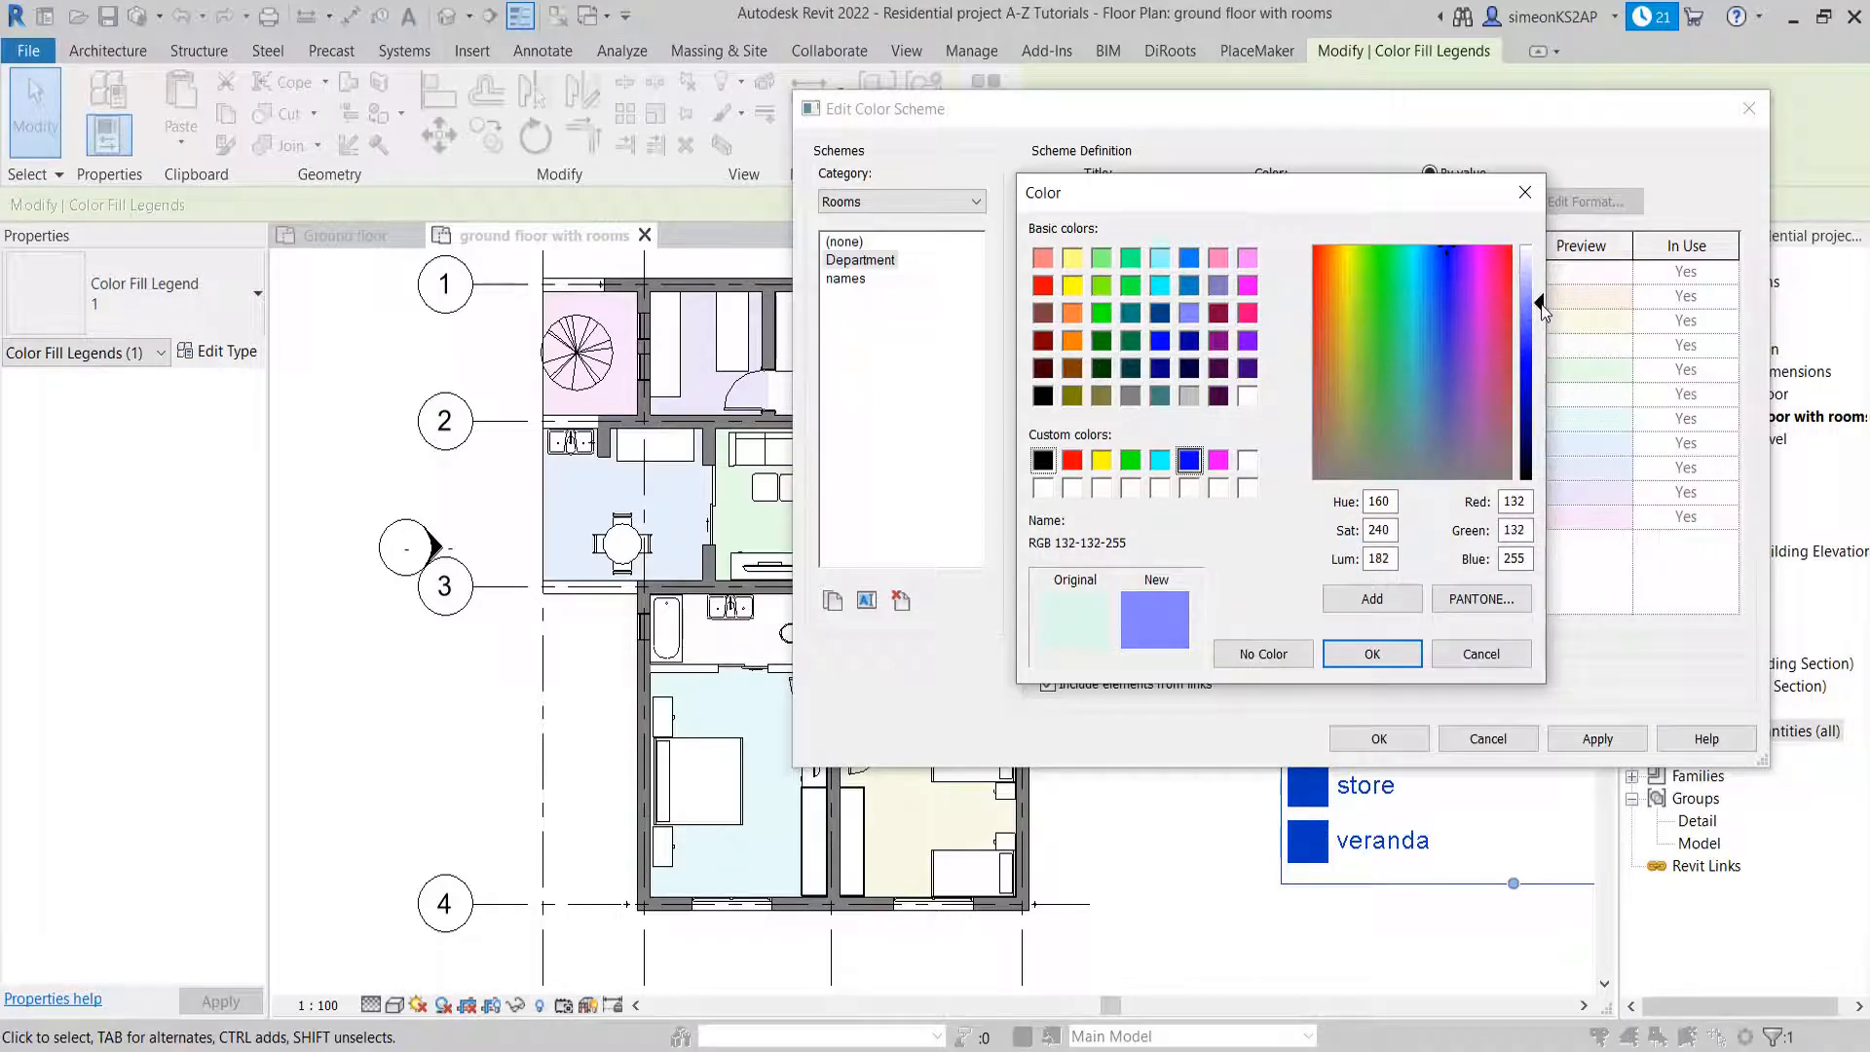
click(1375, 654)
click(1598, 735)
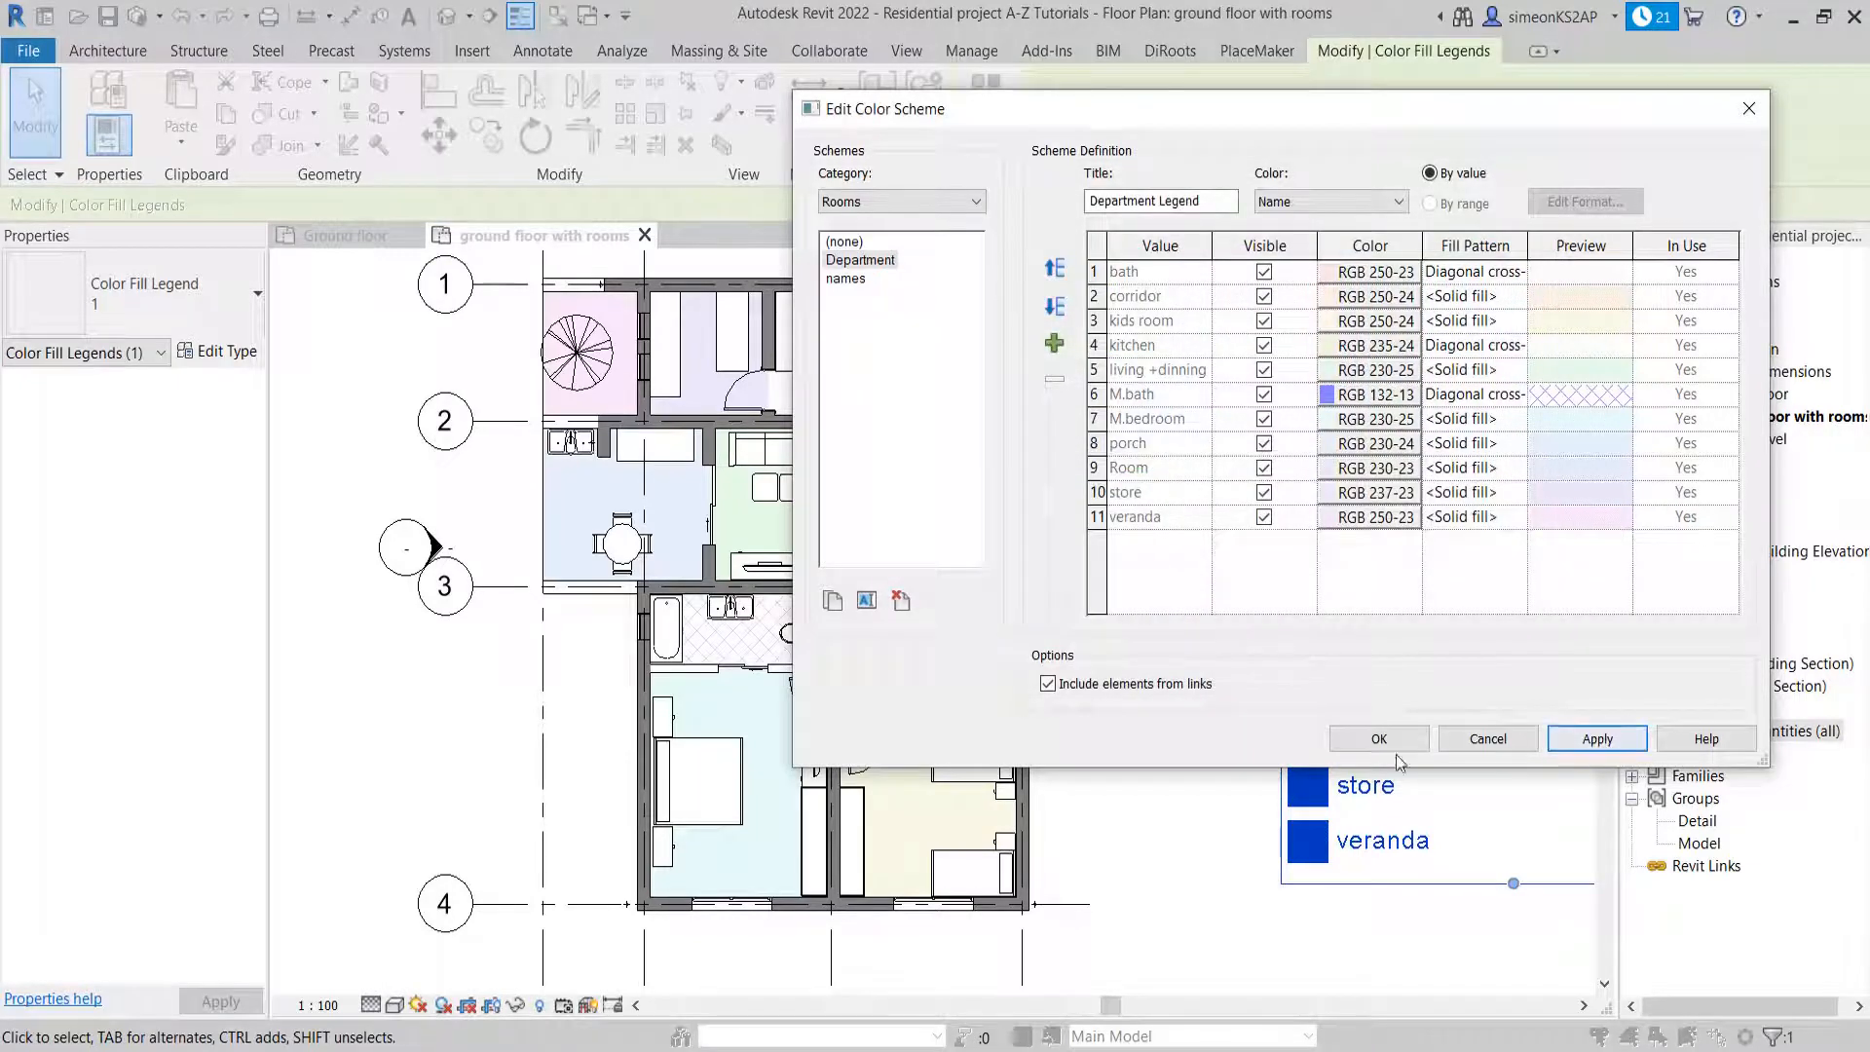
click(1335, 736)
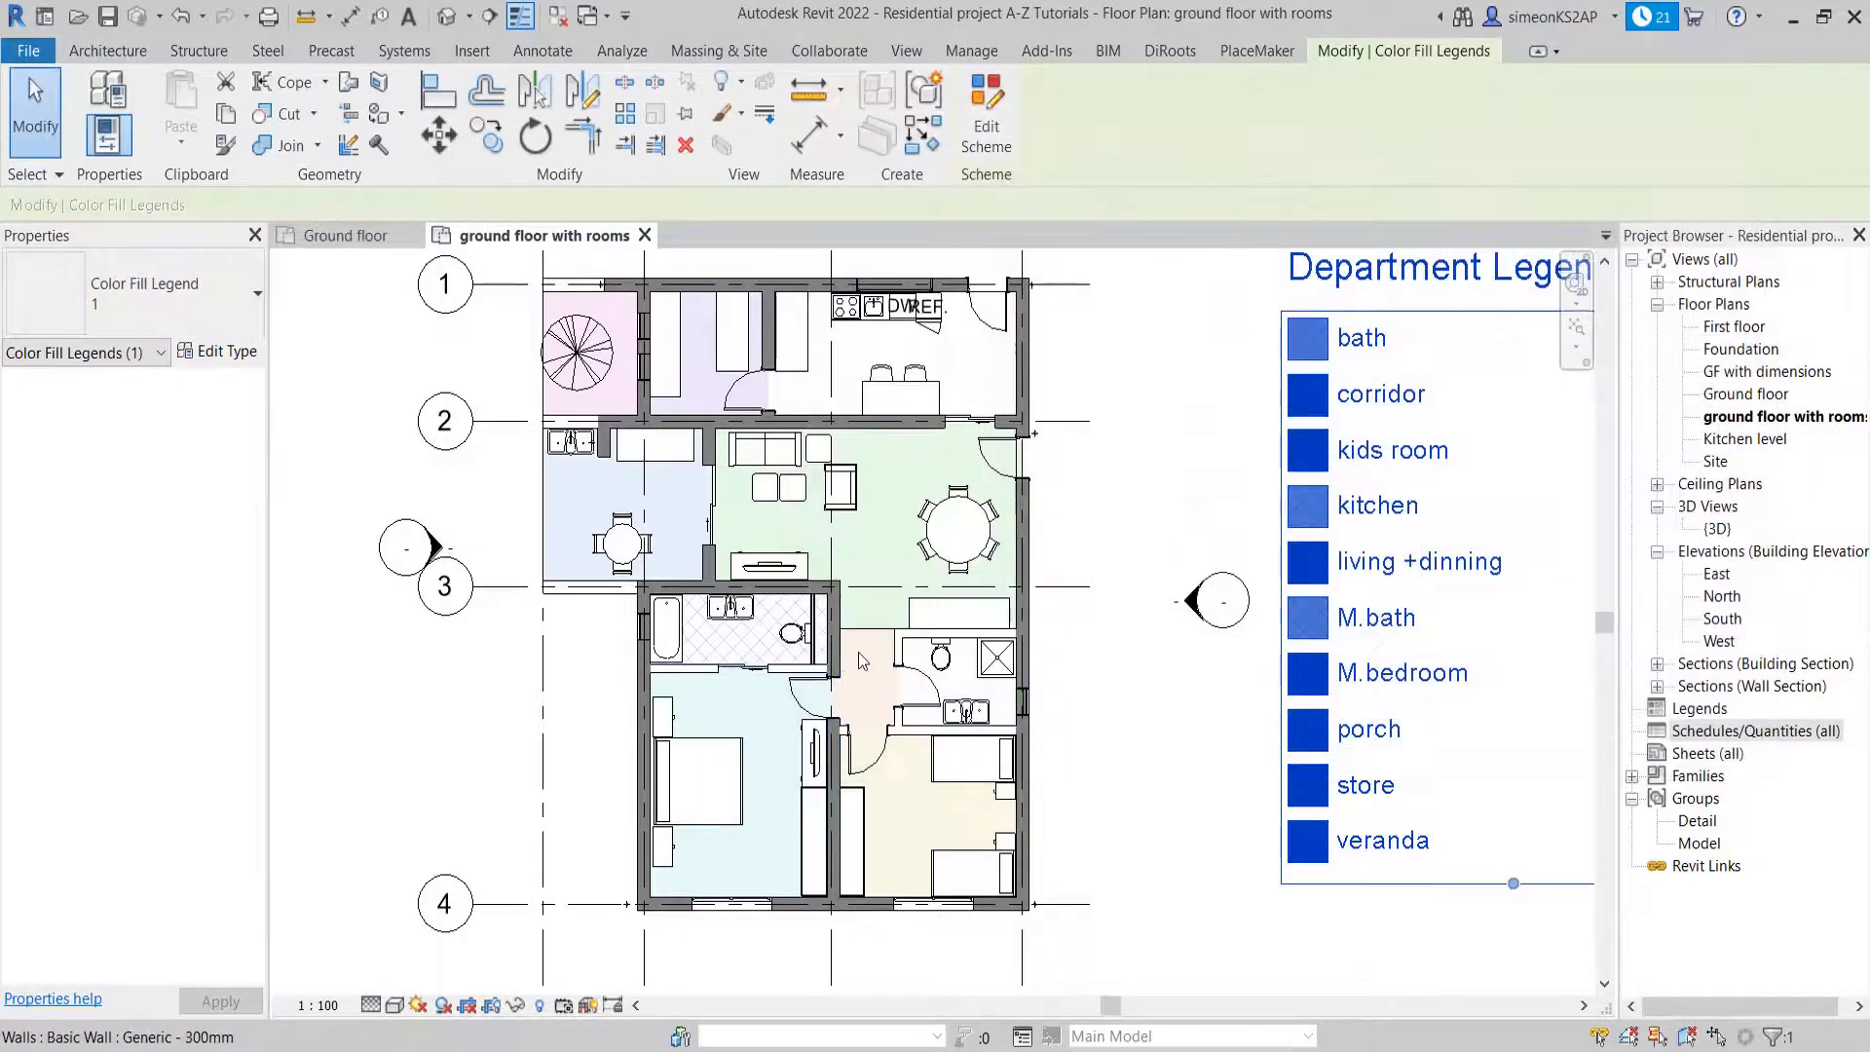
middle_drag(1122, 689, 1122, 648)
click(1122, 647)
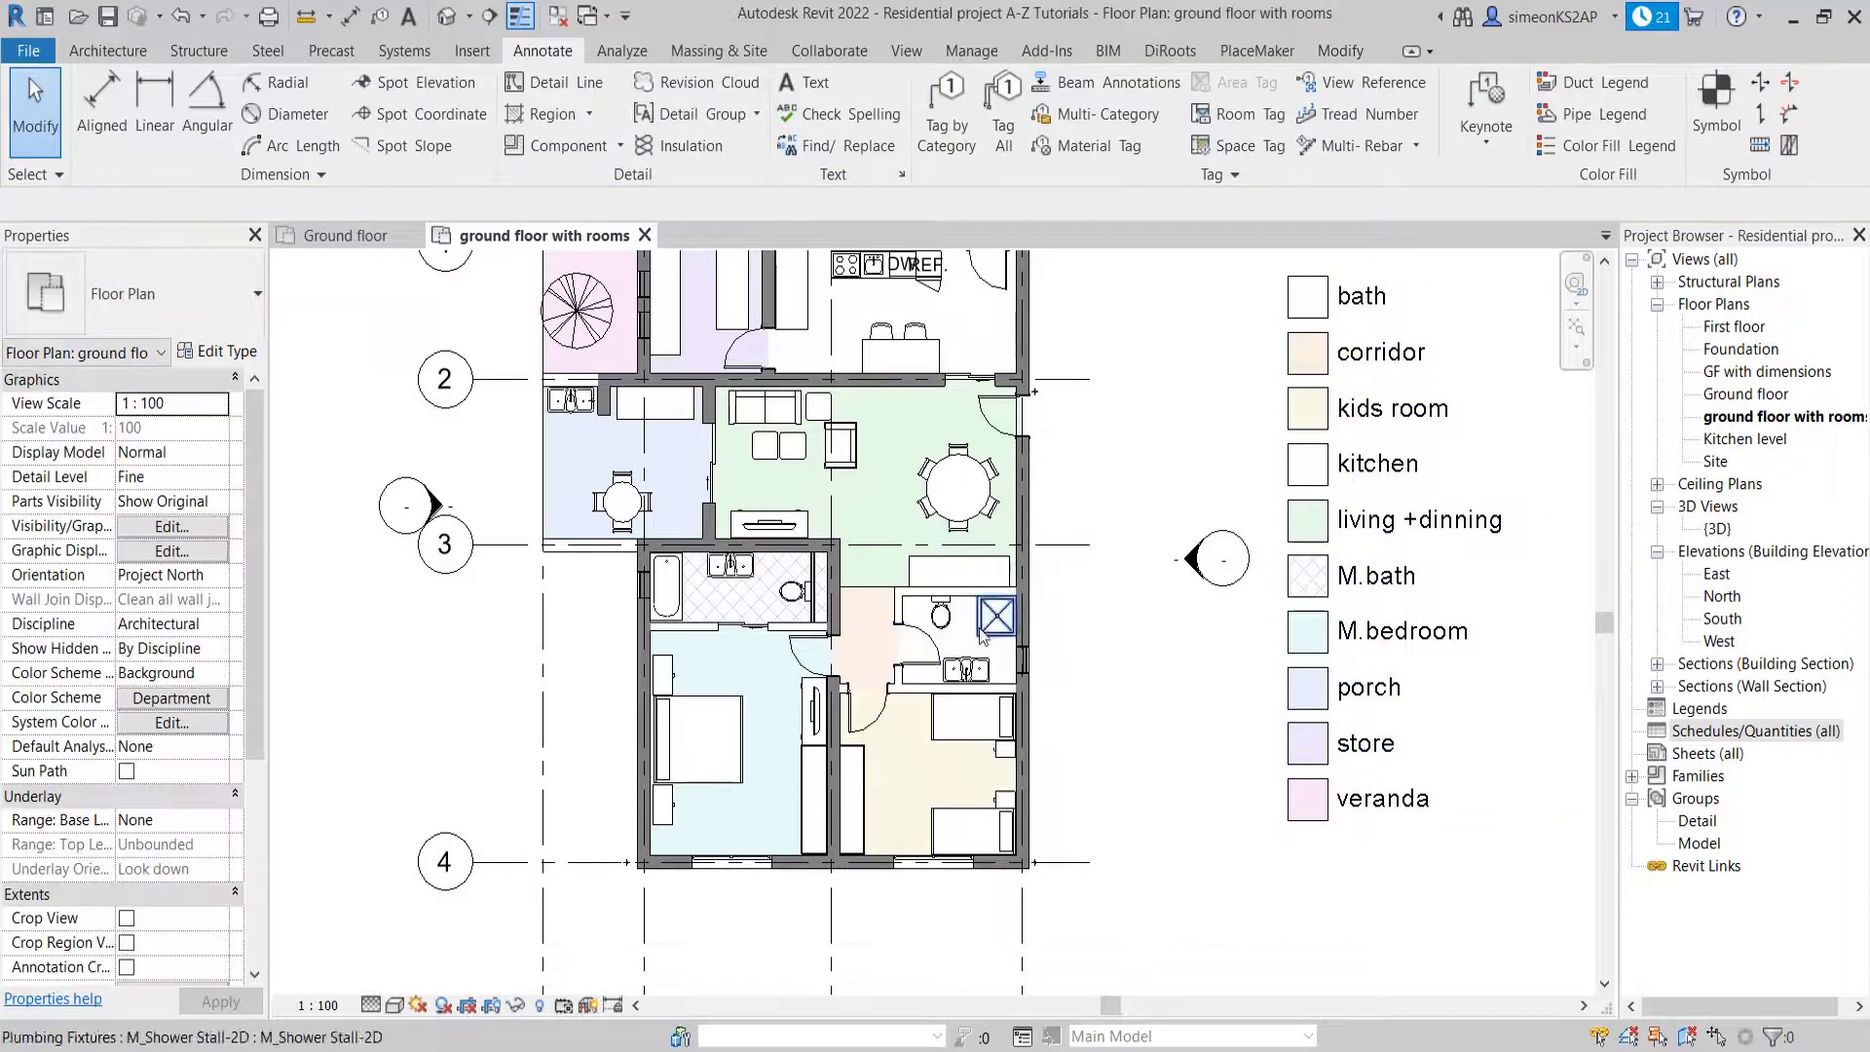
middle_drag(925, 484, 926, 591)
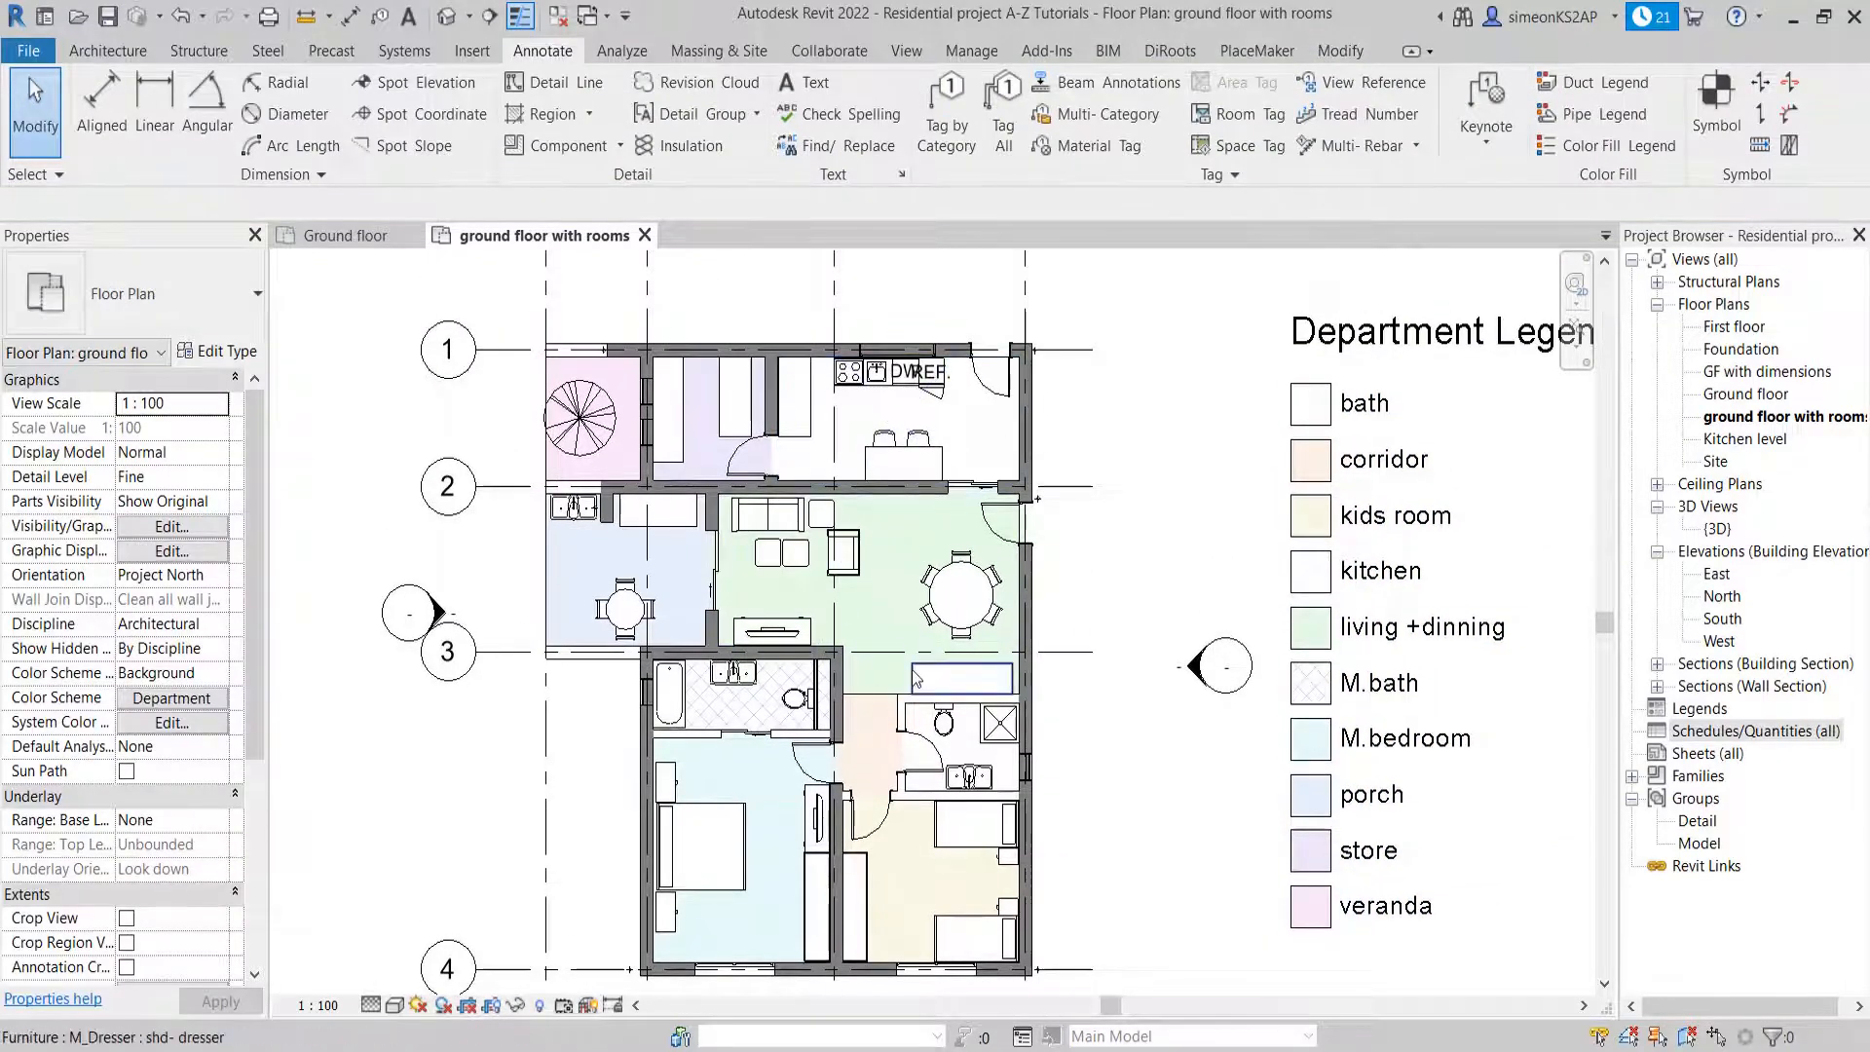
middle_drag(932, 680, 972, 620)
scroll(937, 638, down, 3)
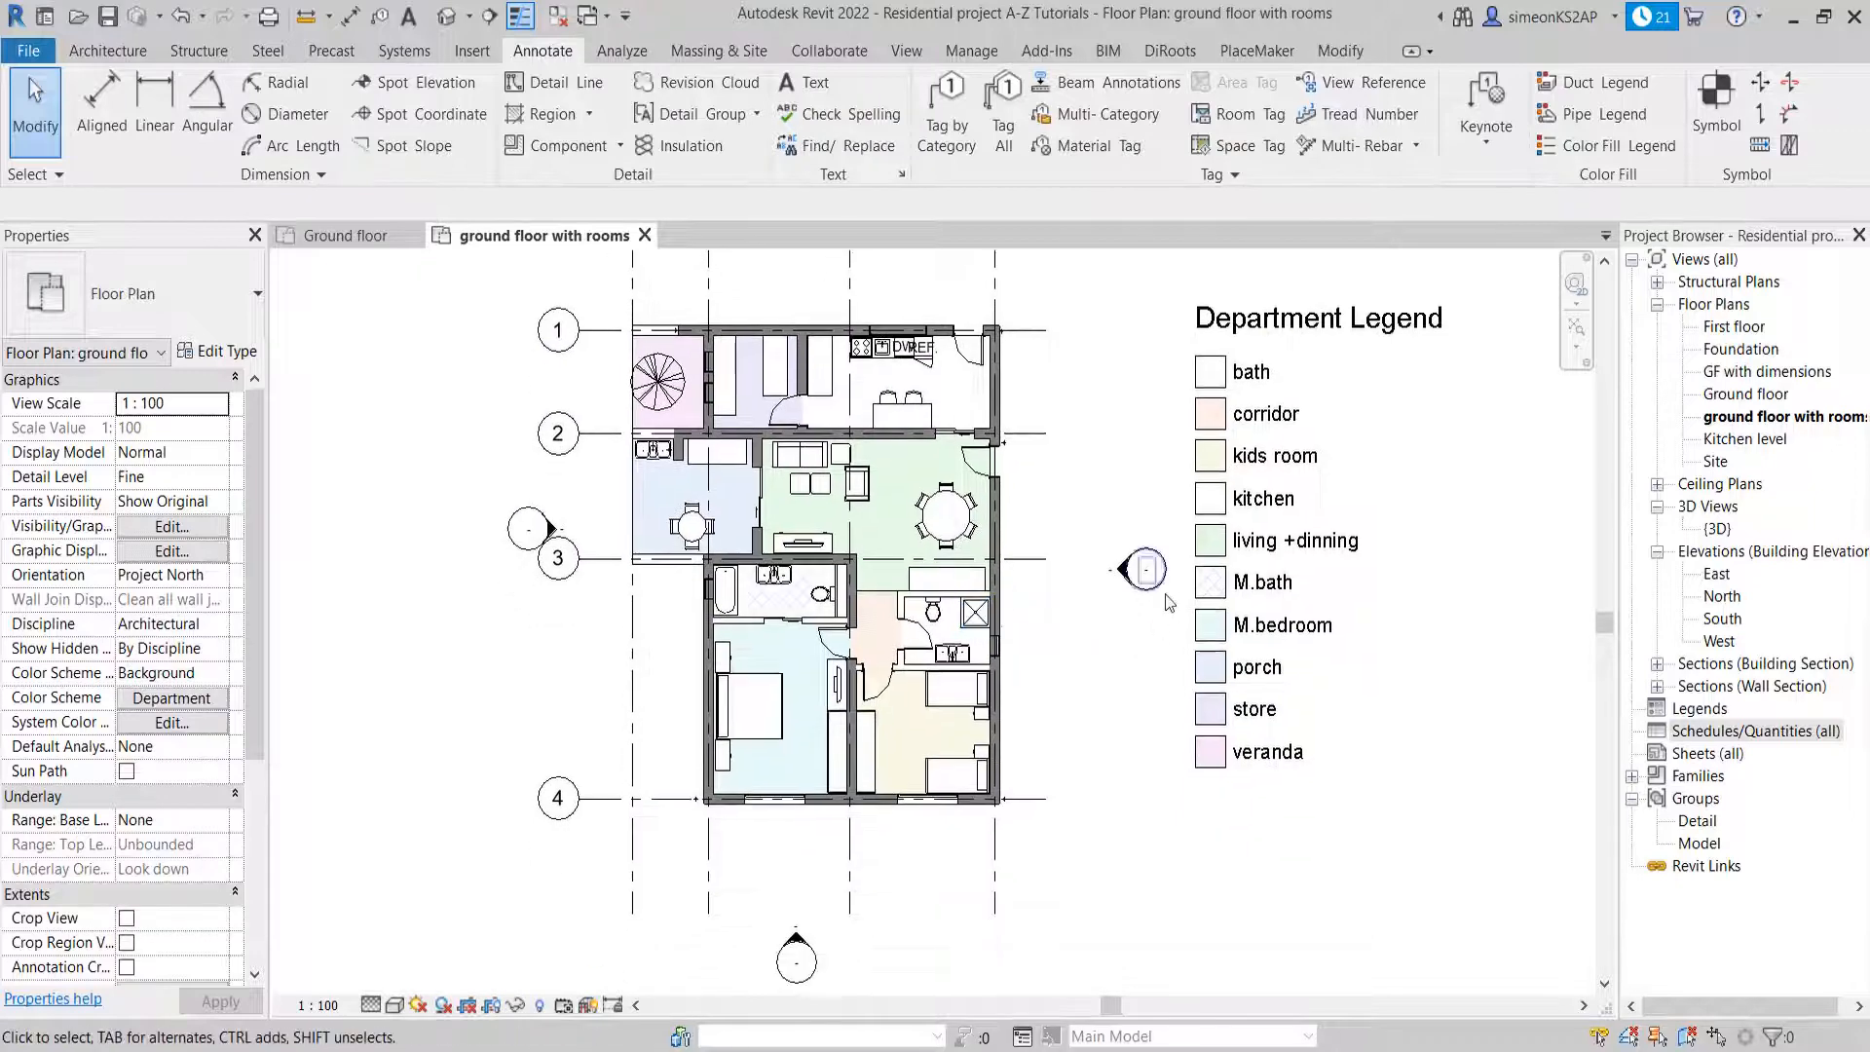
middle_drag(1146, 683, 1096, 683)
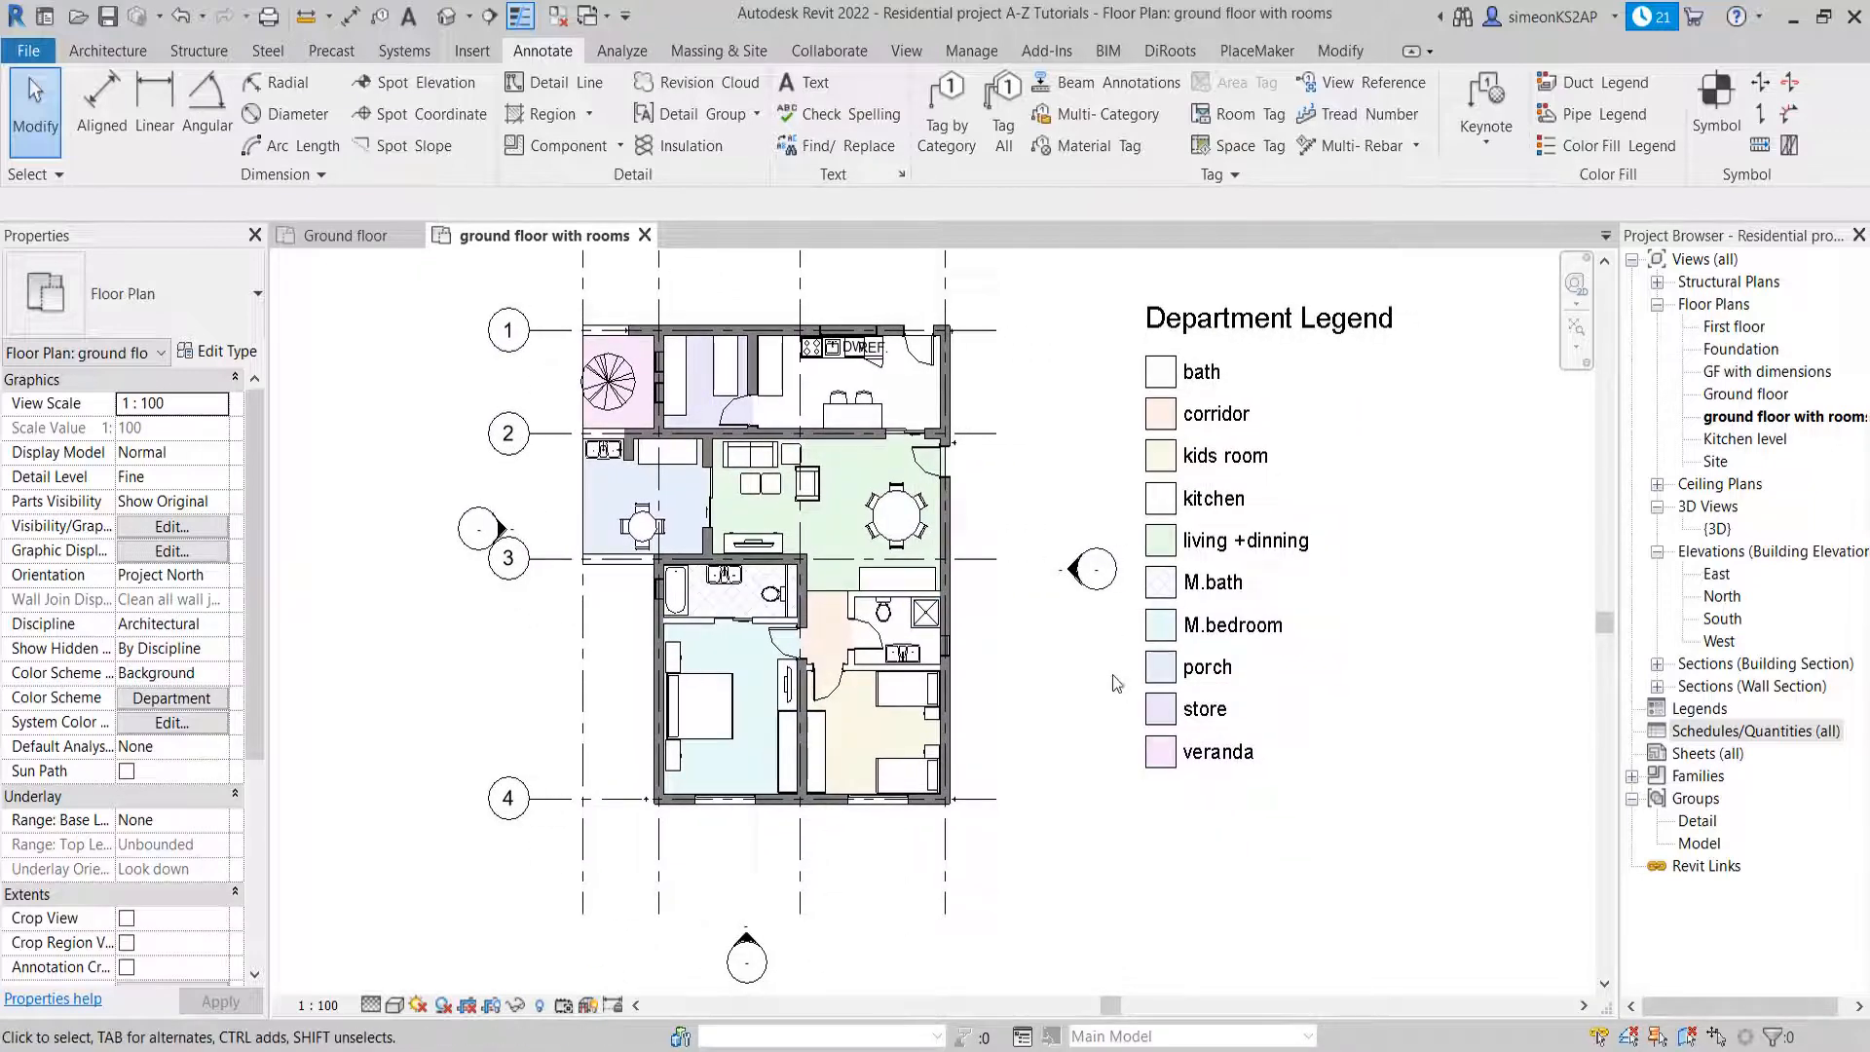
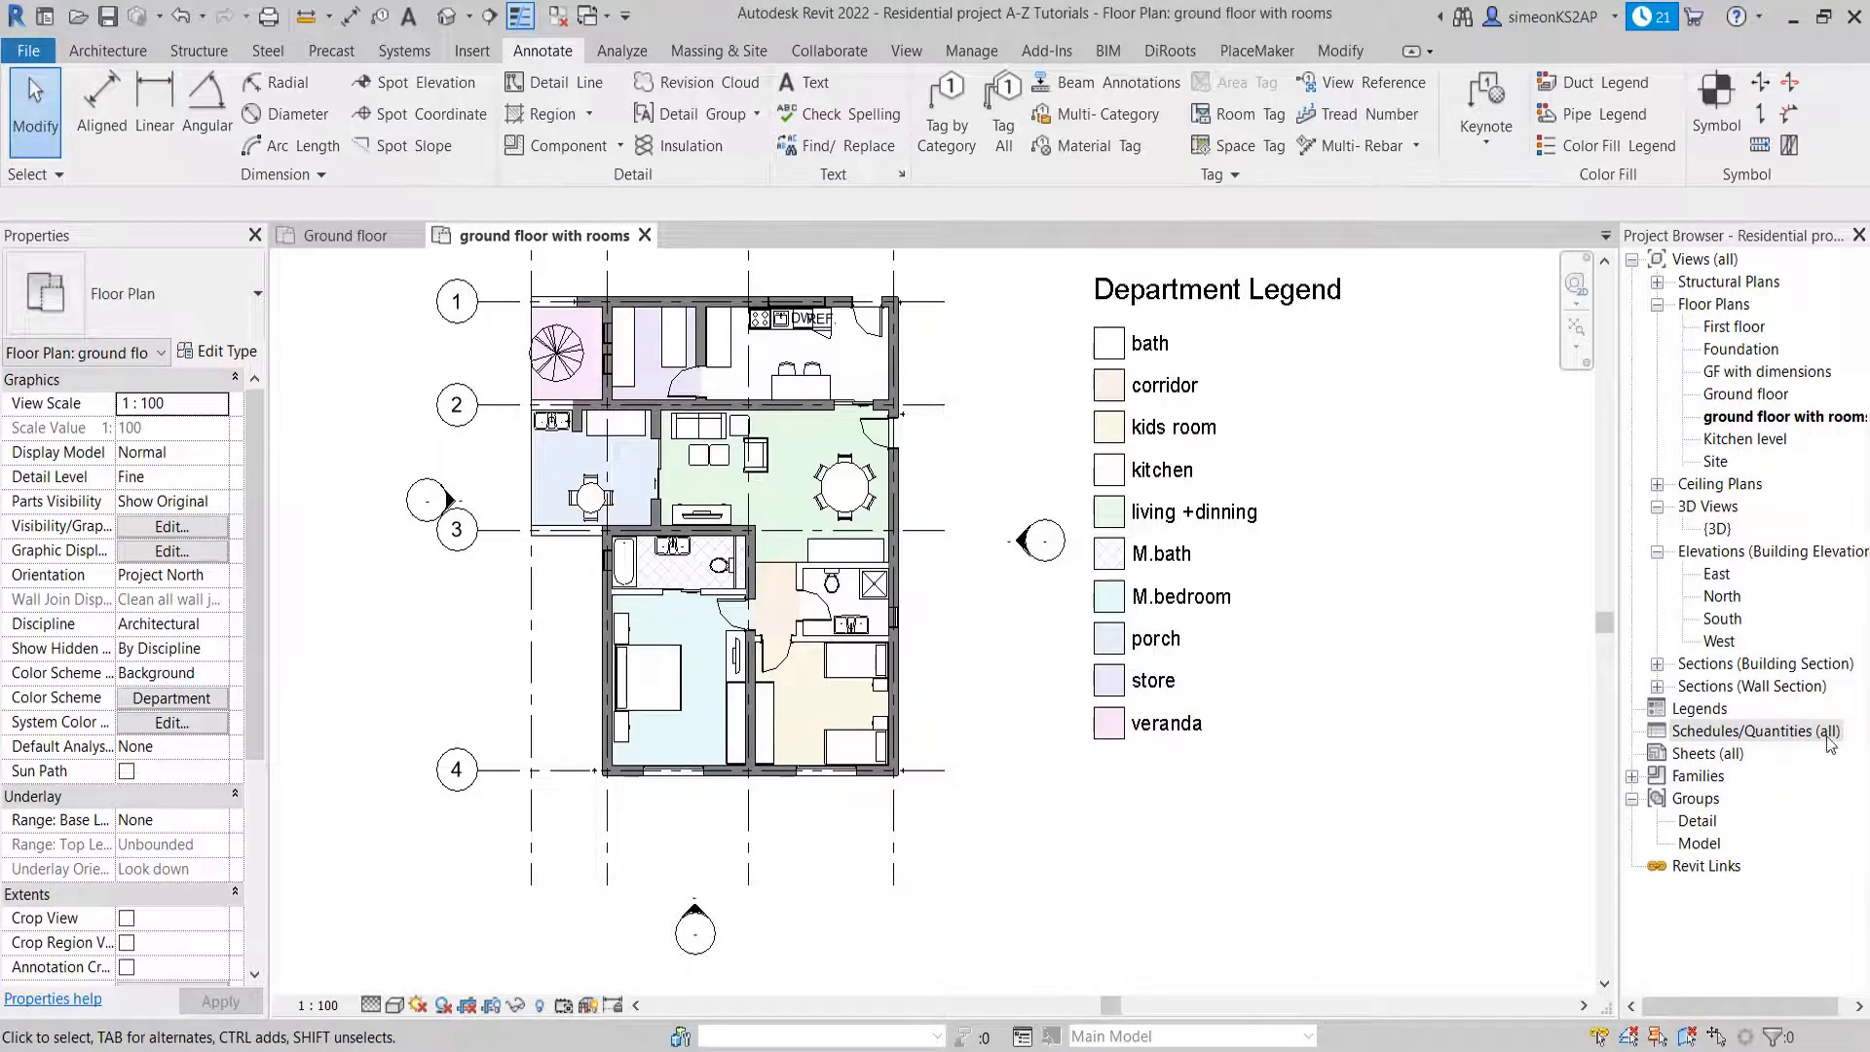
Create a new schedule for the Rooms category with the name Room Schedule and the New Construction phase
click(1765, 740)
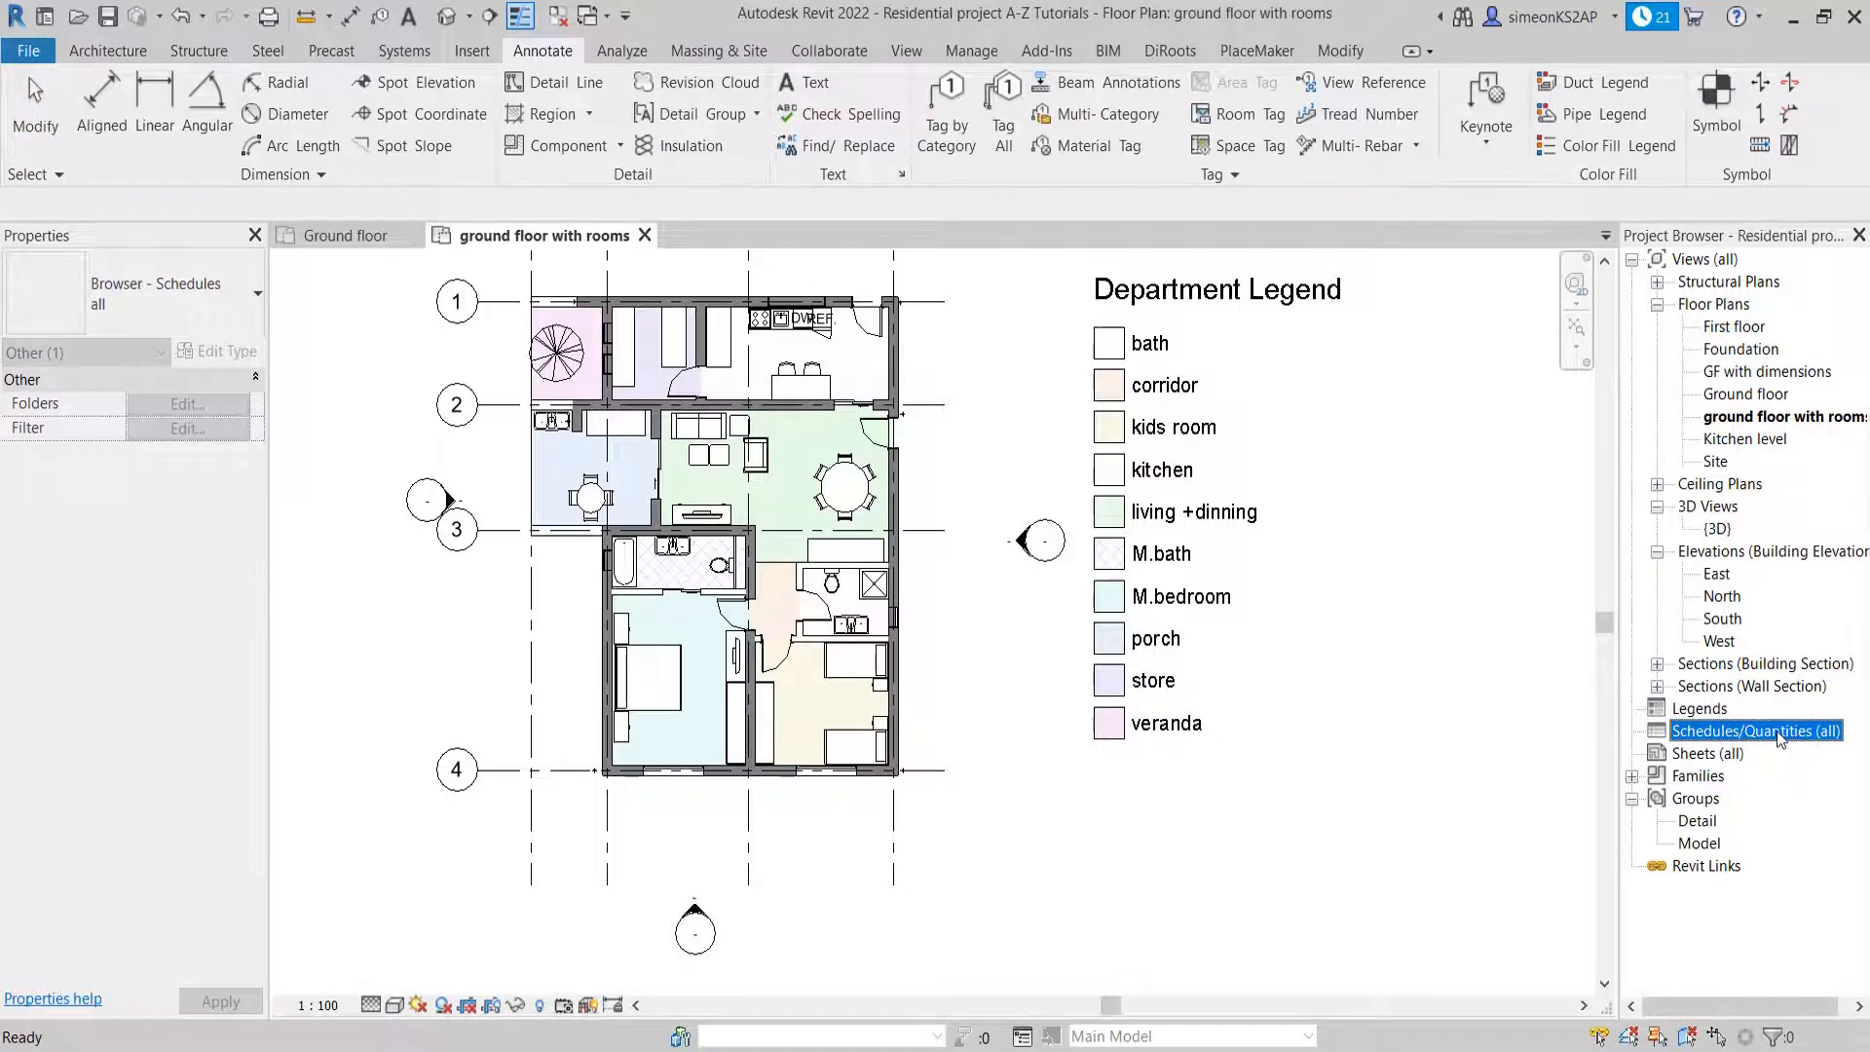
right_click(1777, 731)
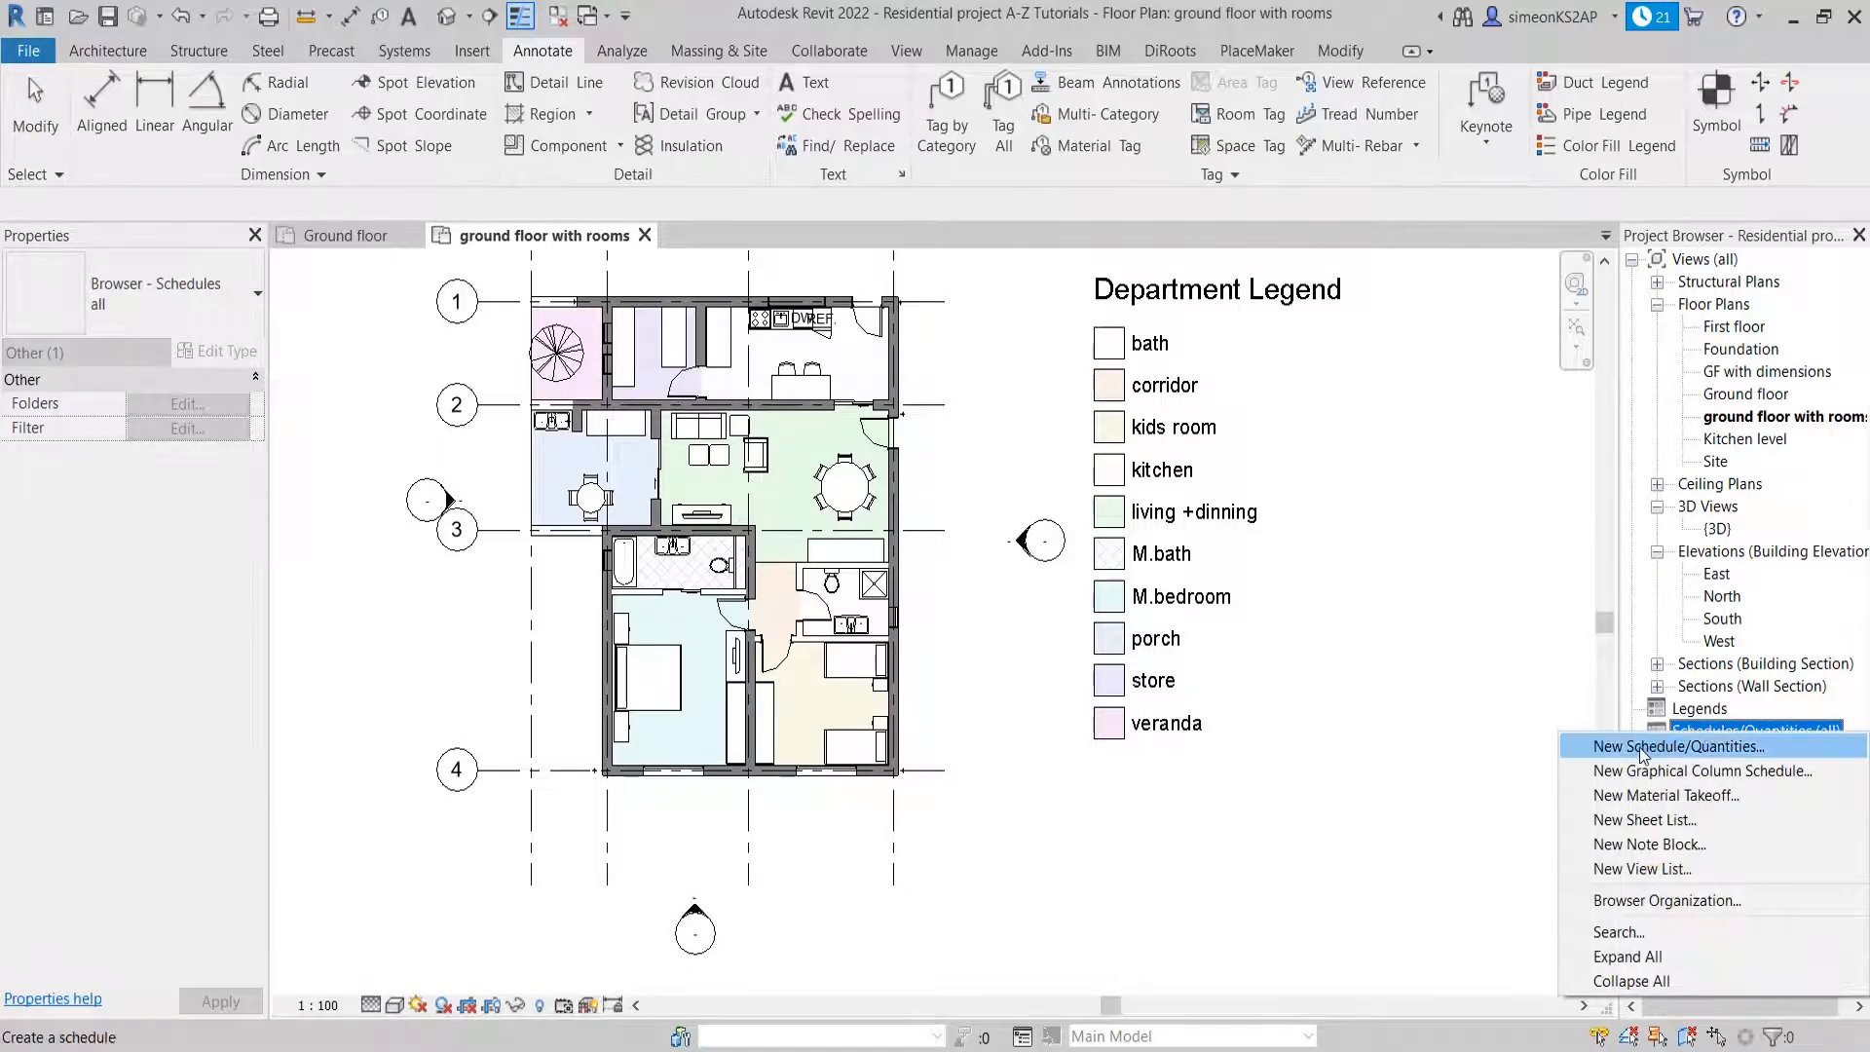
click(1643, 747)
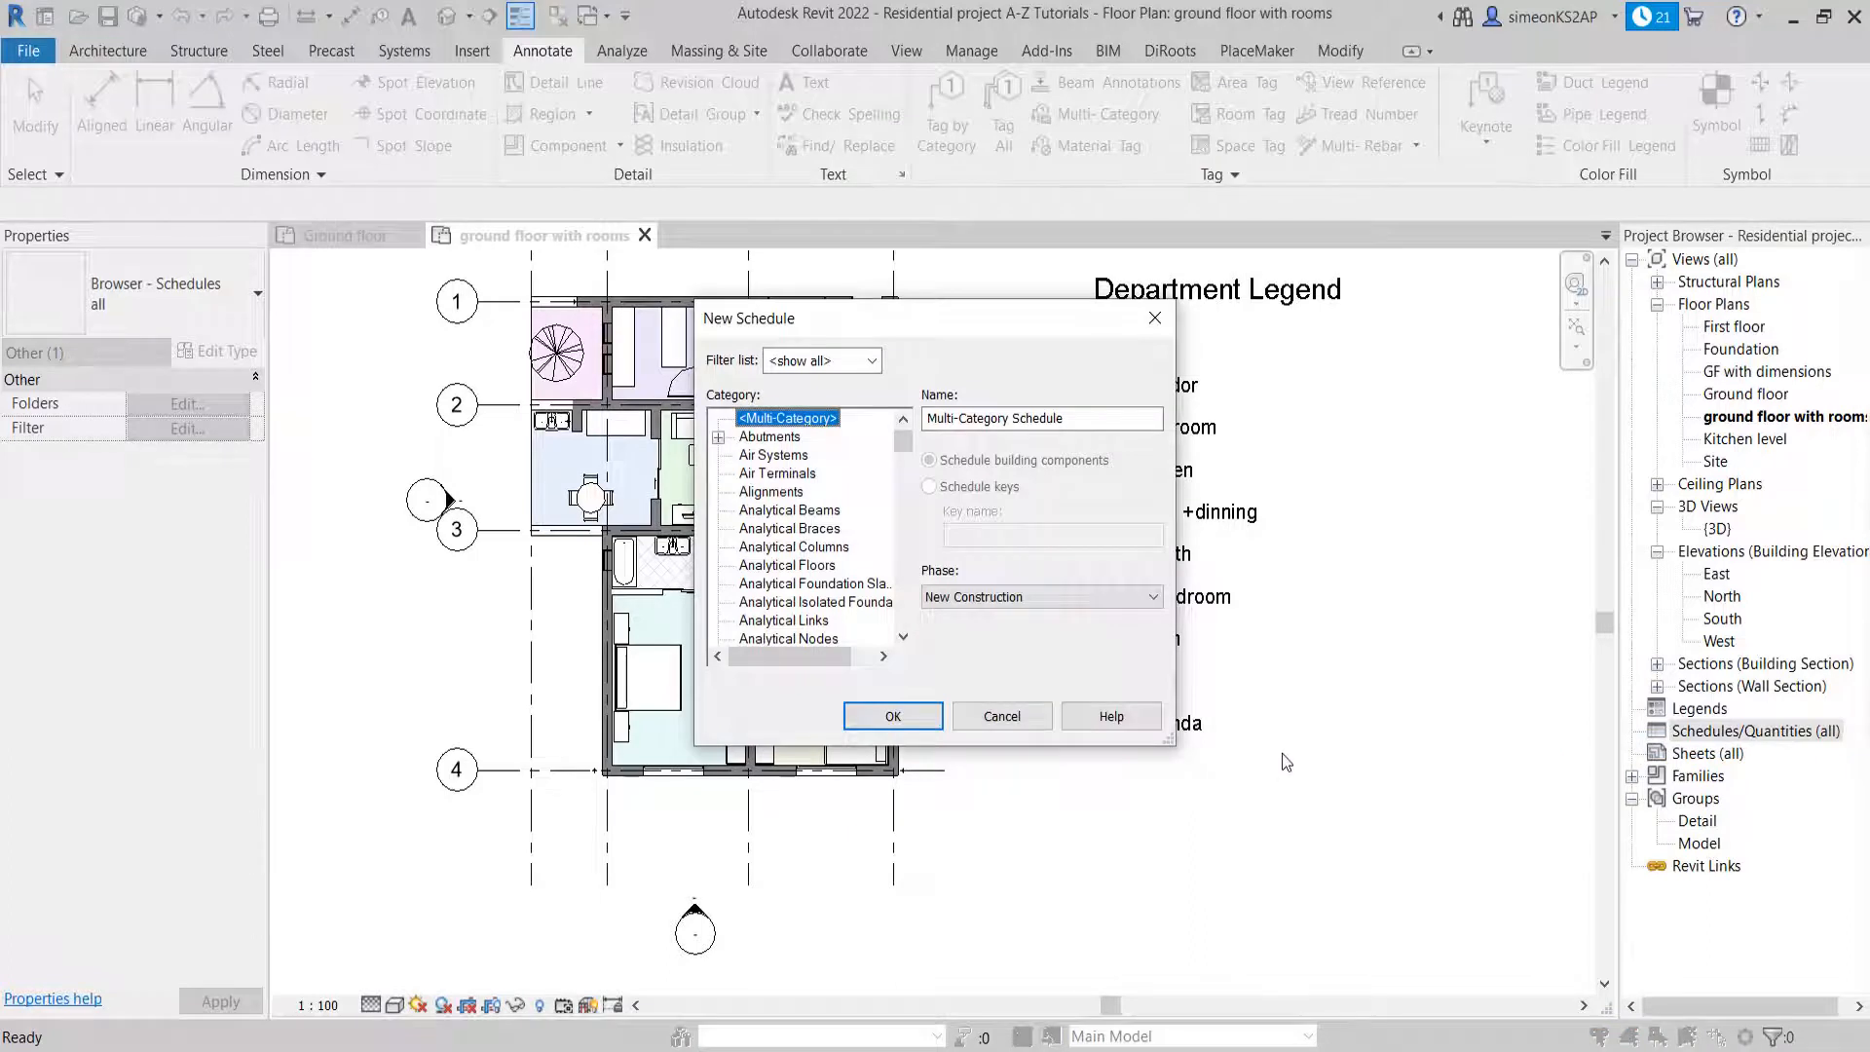
scroll(821, 560, down, 2)
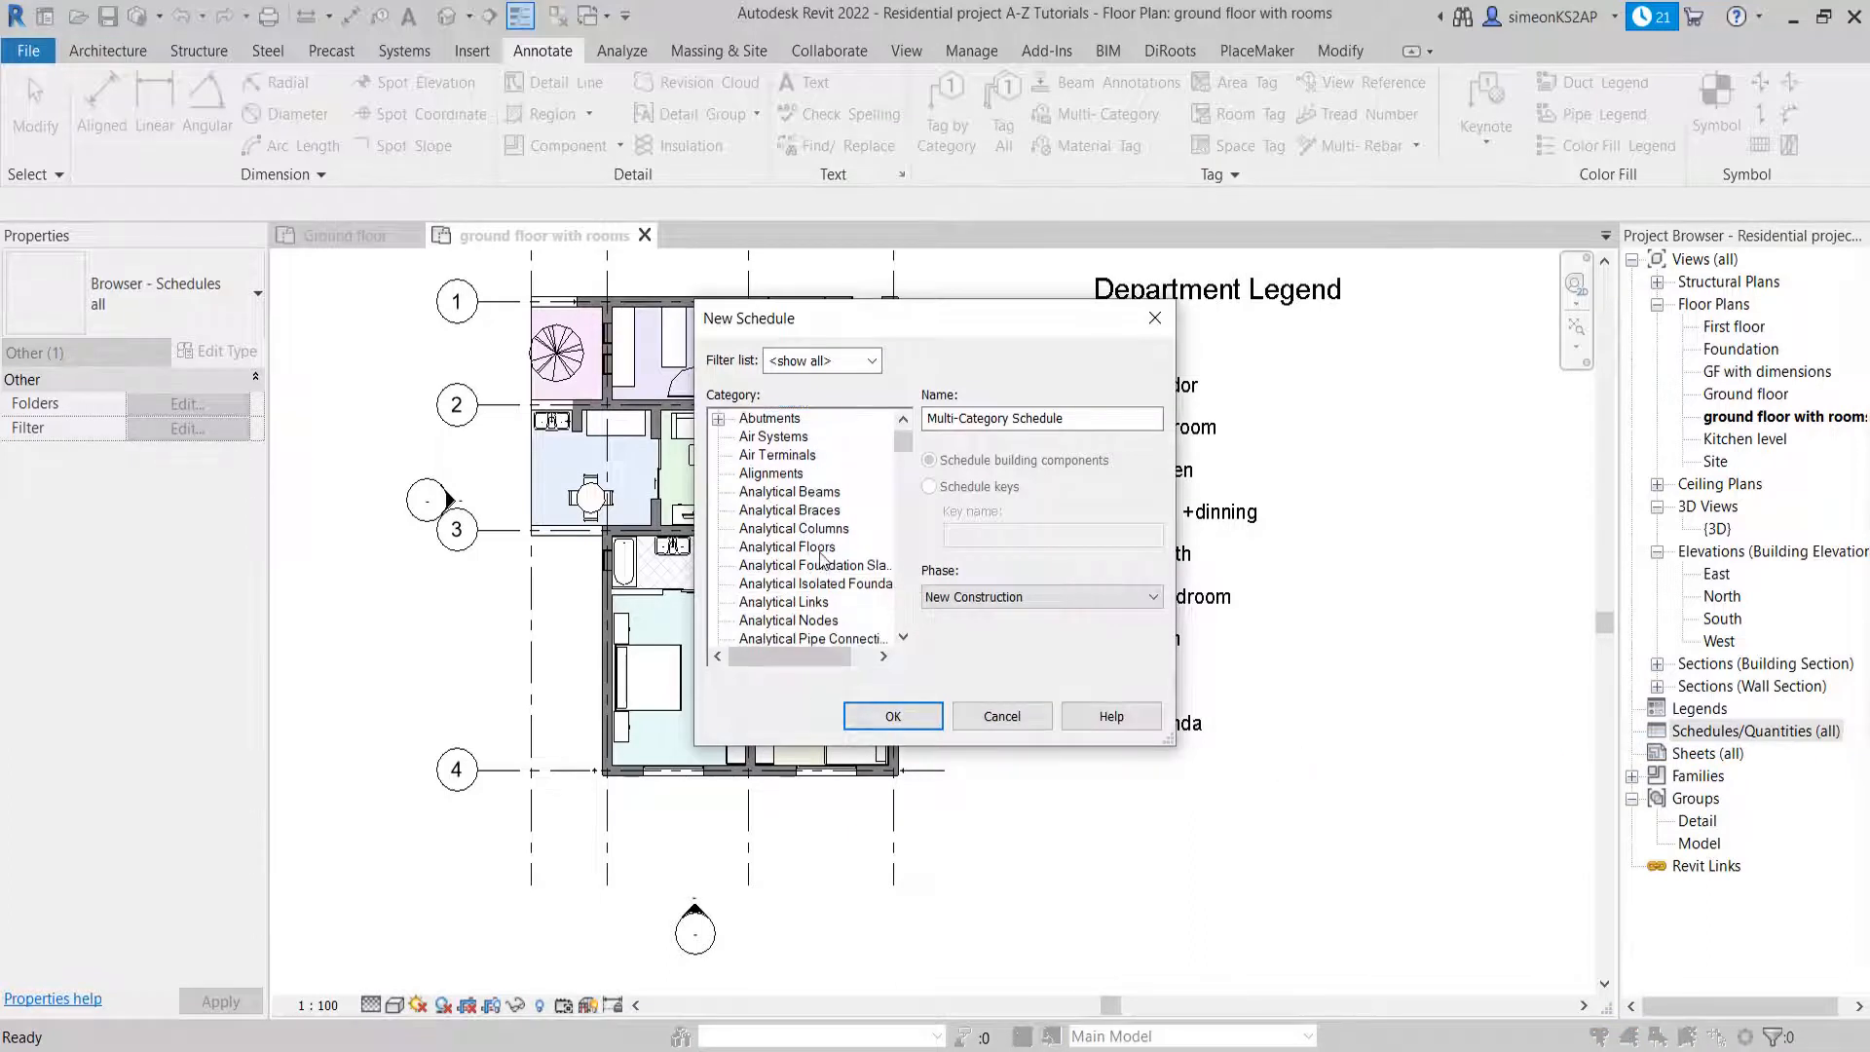
scroll(821, 560, down, 4)
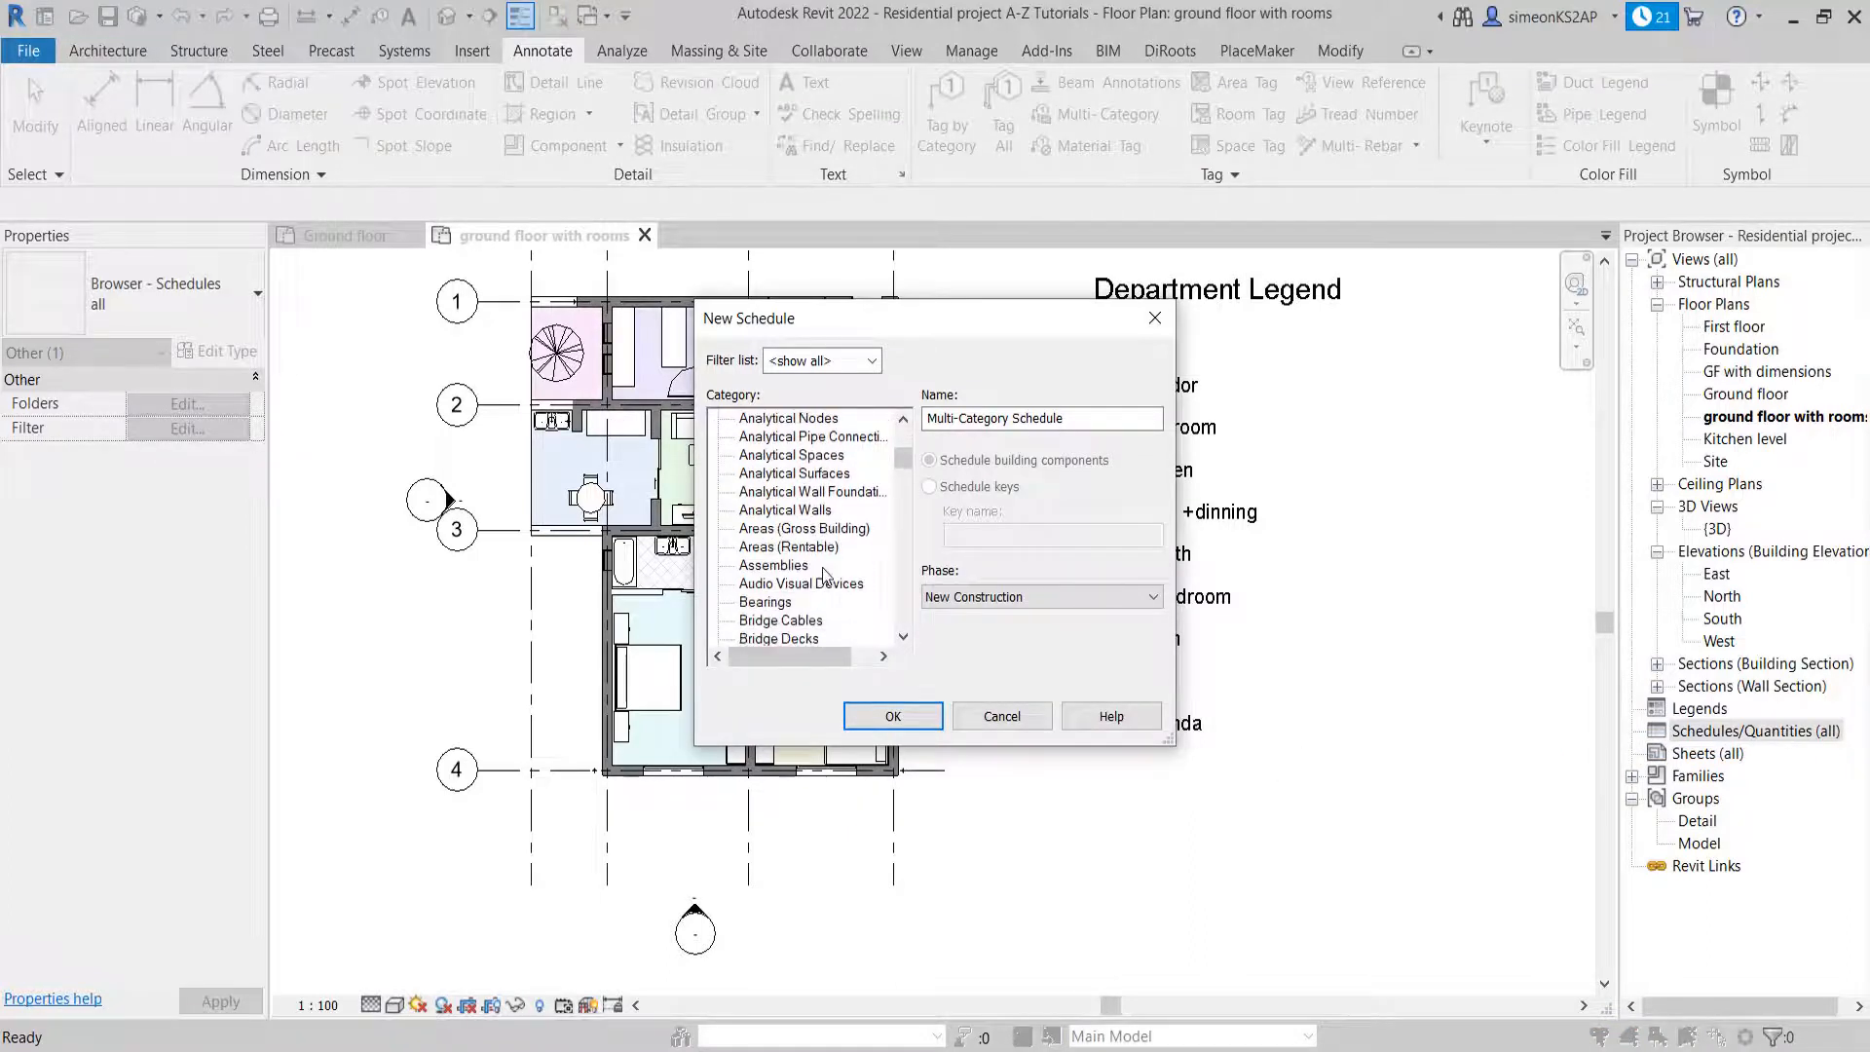
key(r)
click(774, 620)
scroll(774, 627, down, 2)
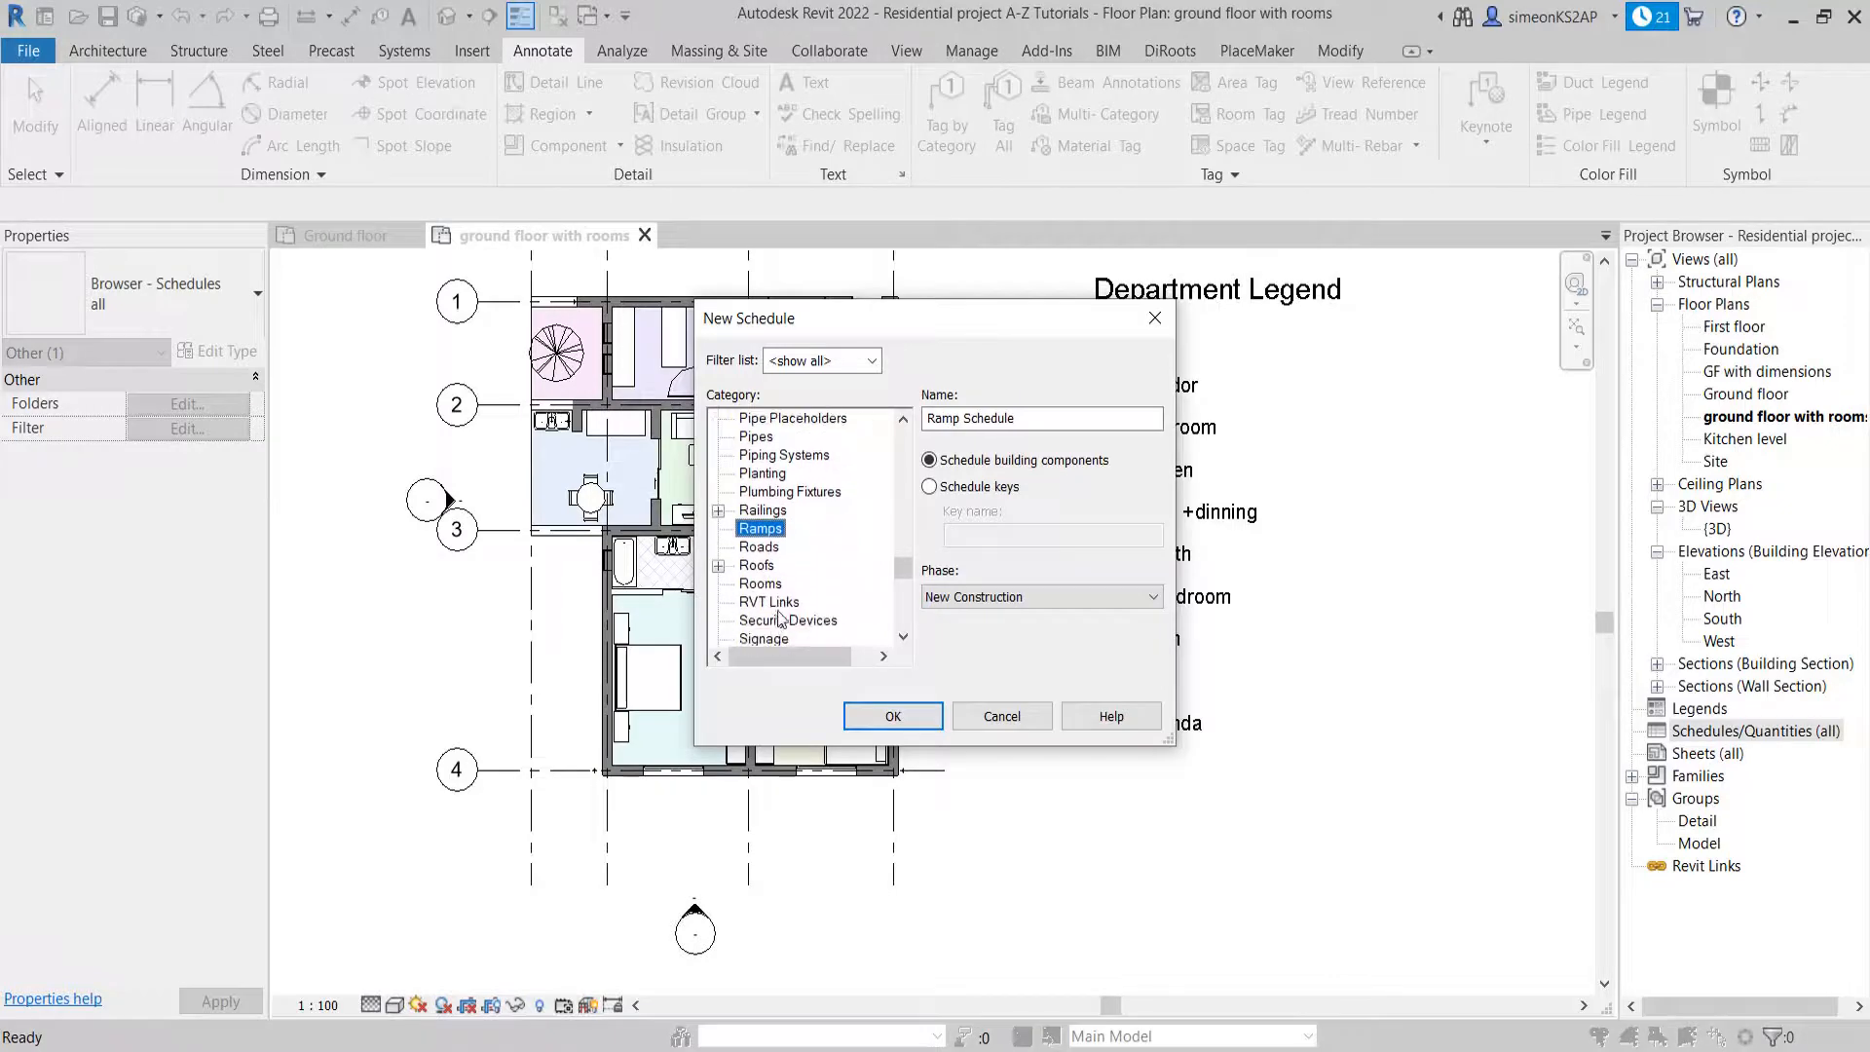
click(774, 585)
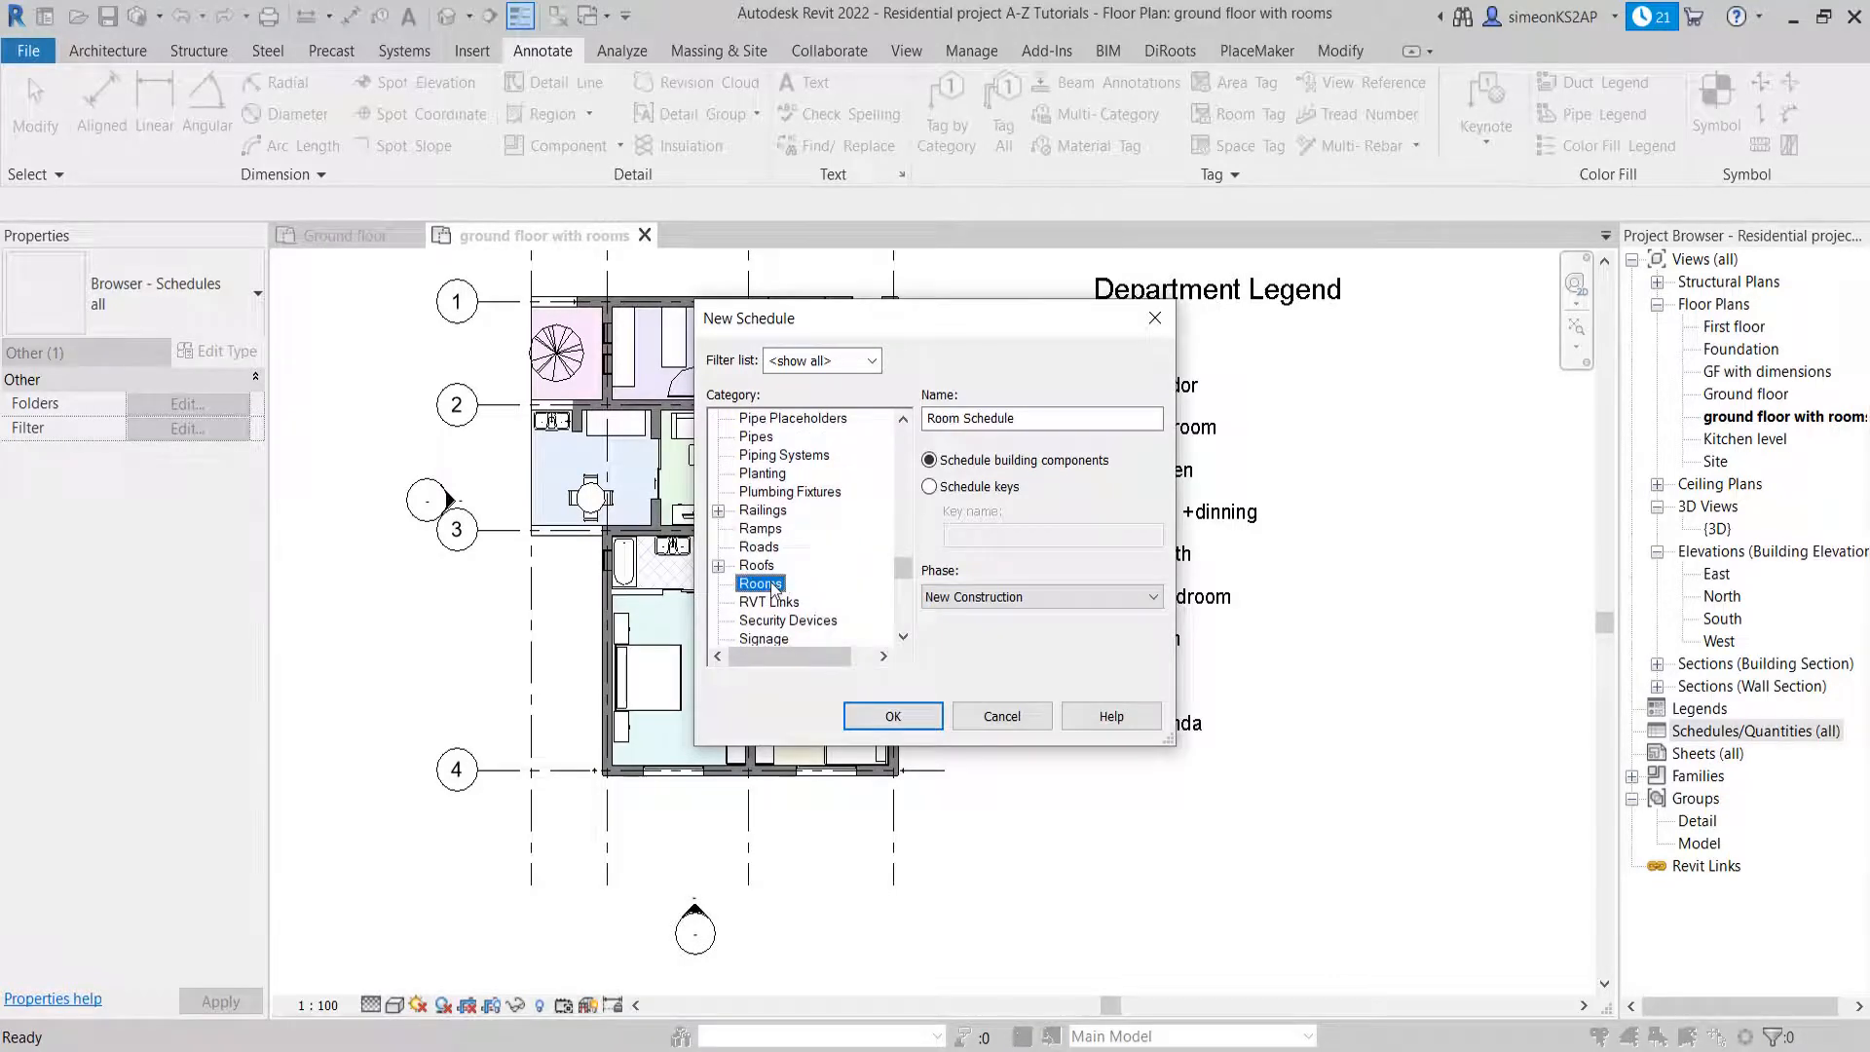
click(890, 725)
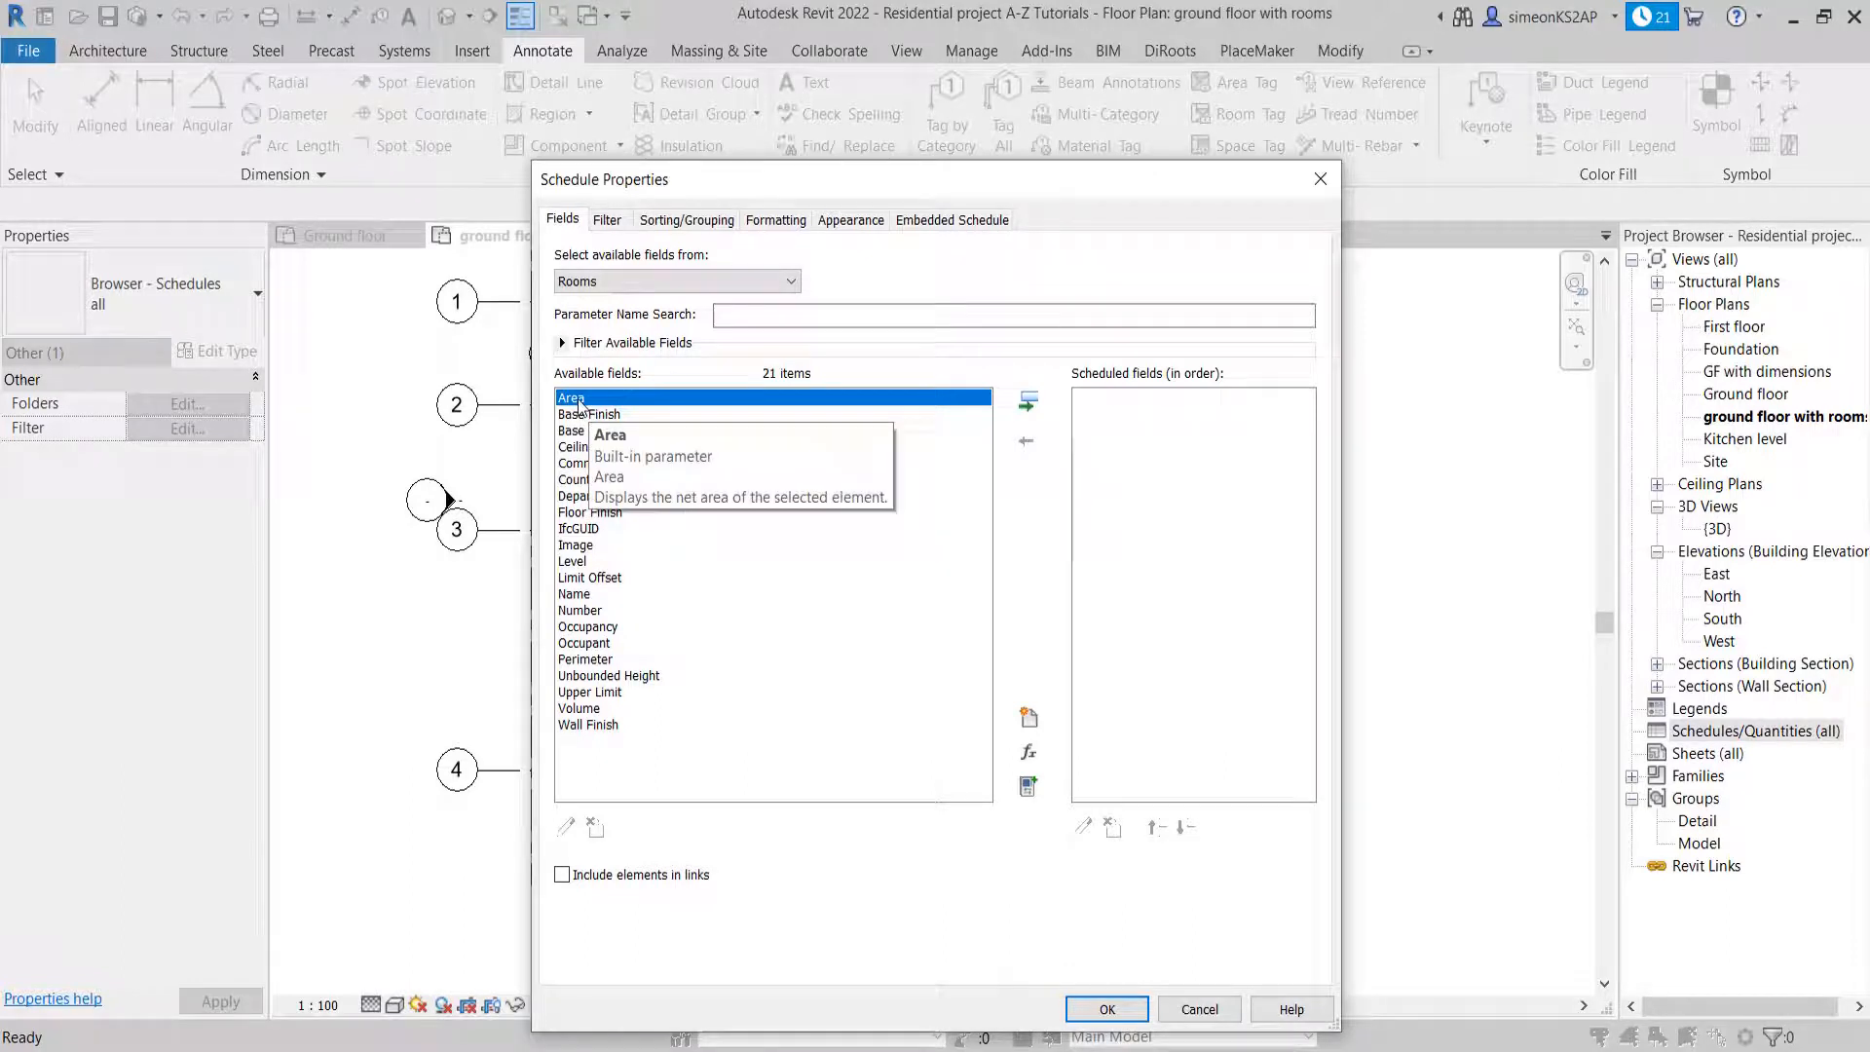
Add the Area, Name and Number fields to the room schedule
click(1029, 402)
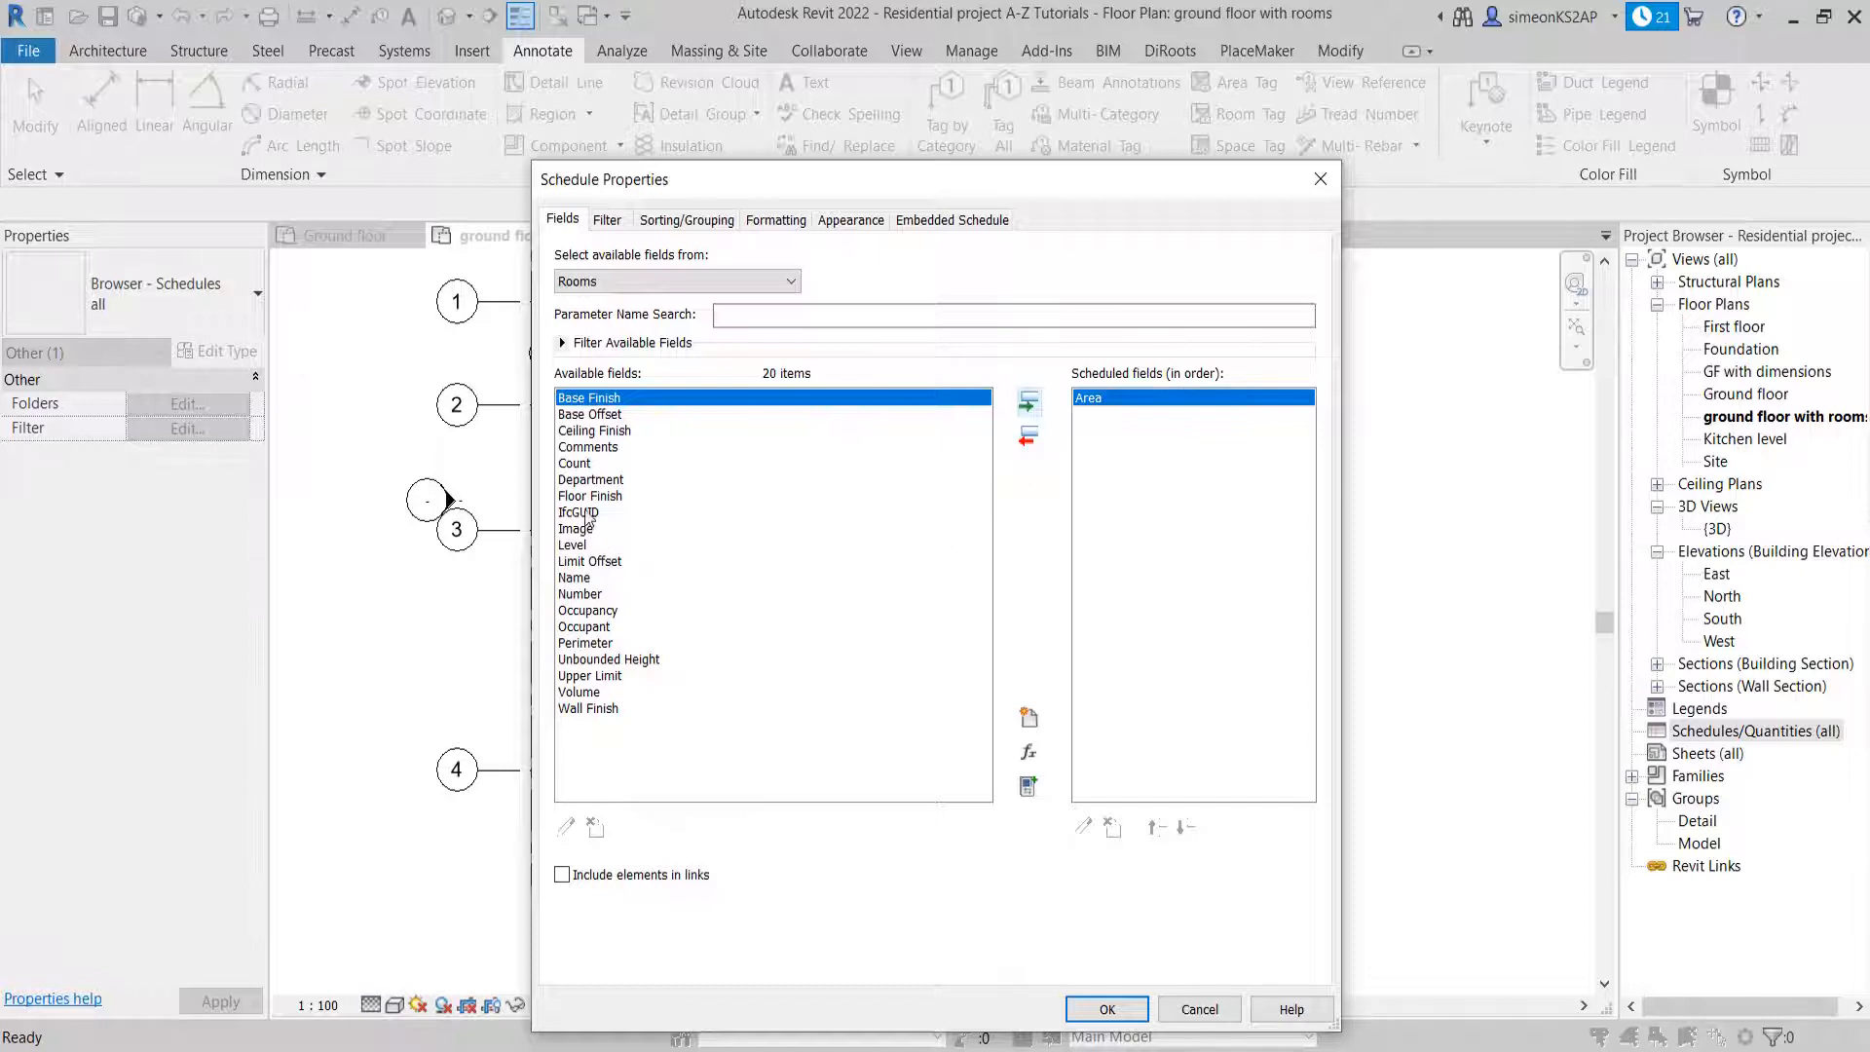
click(587, 581)
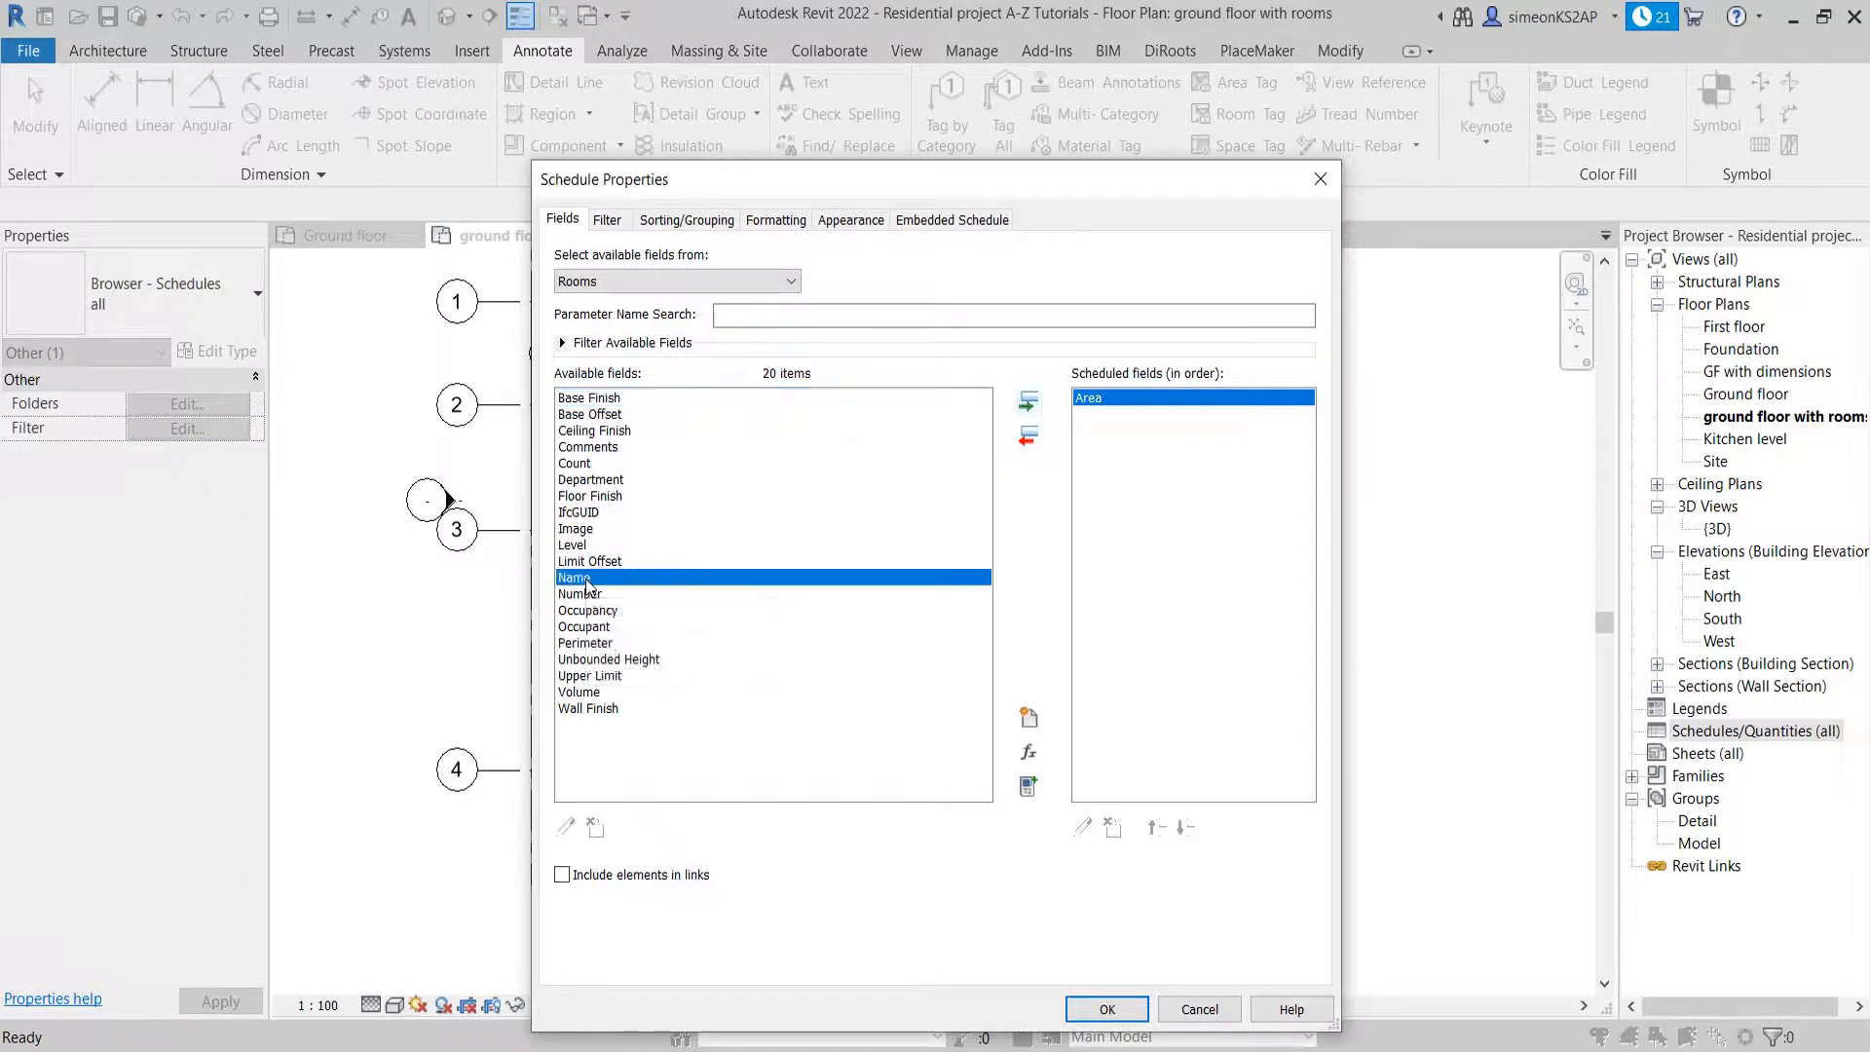
click(1028, 409)
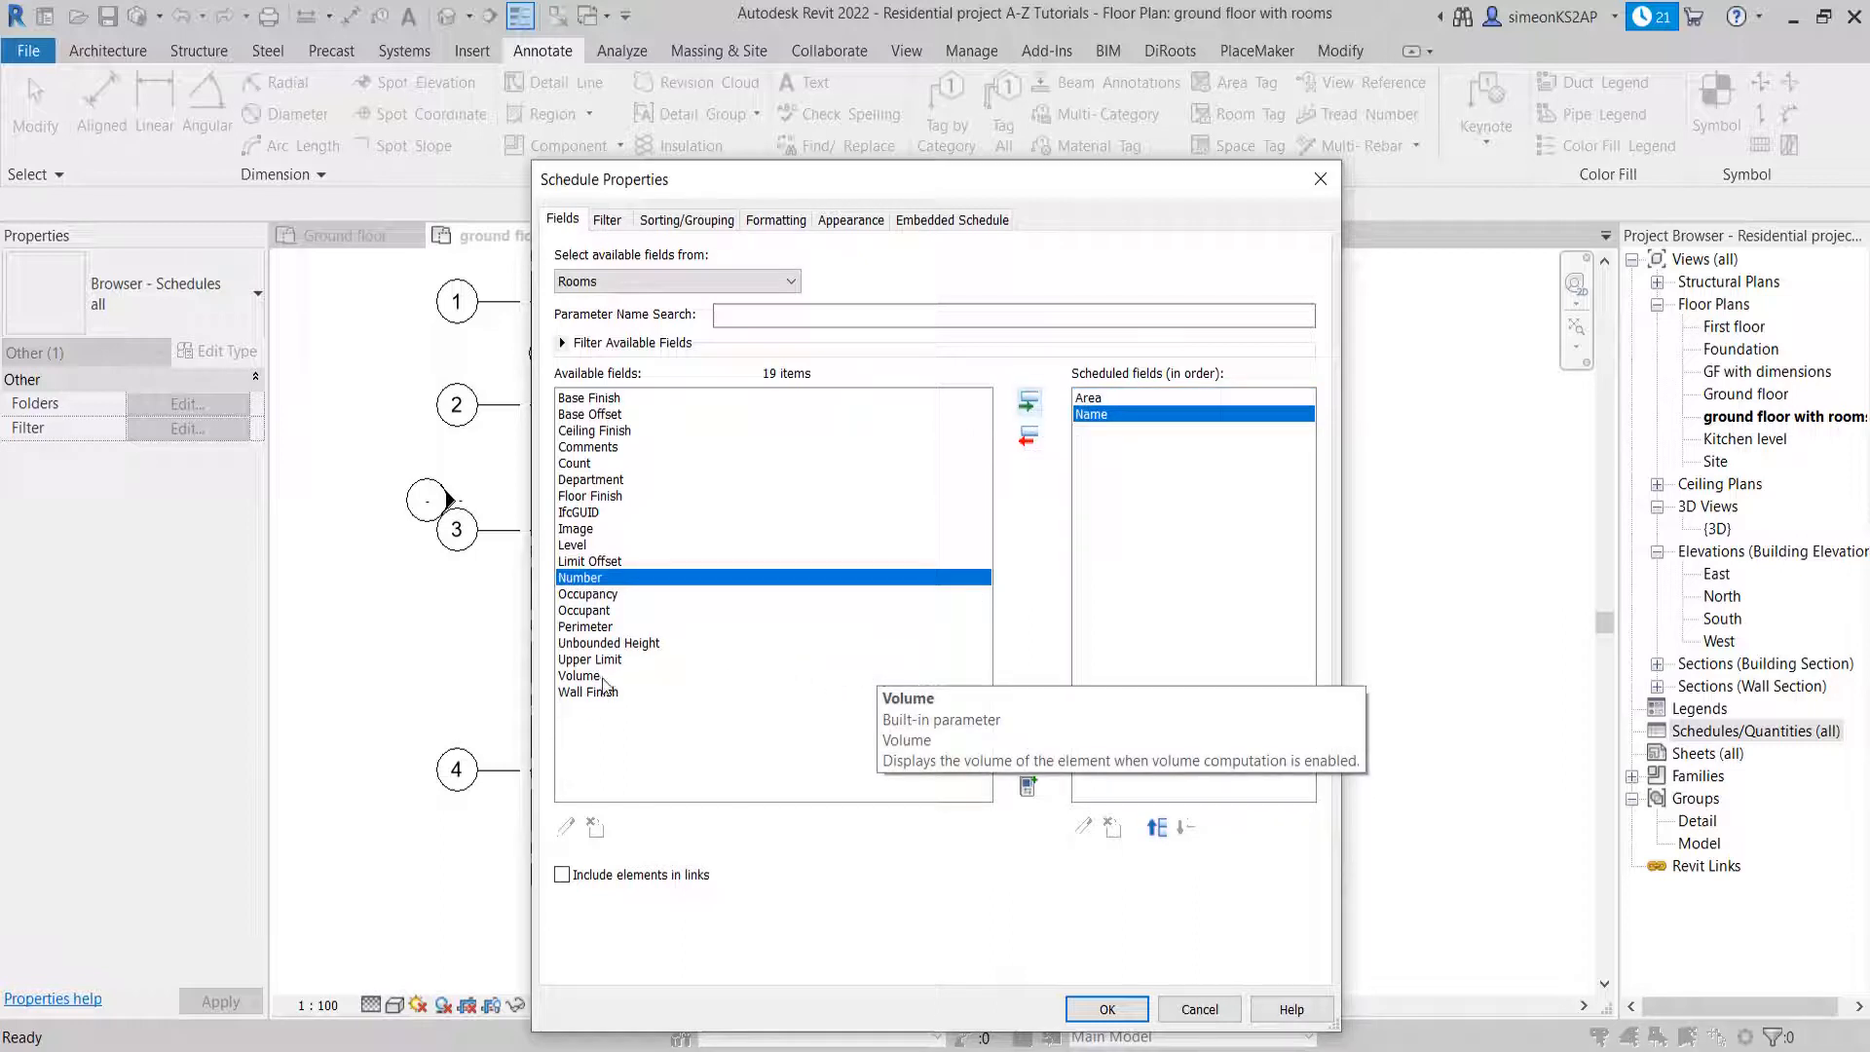
click(600, 464)
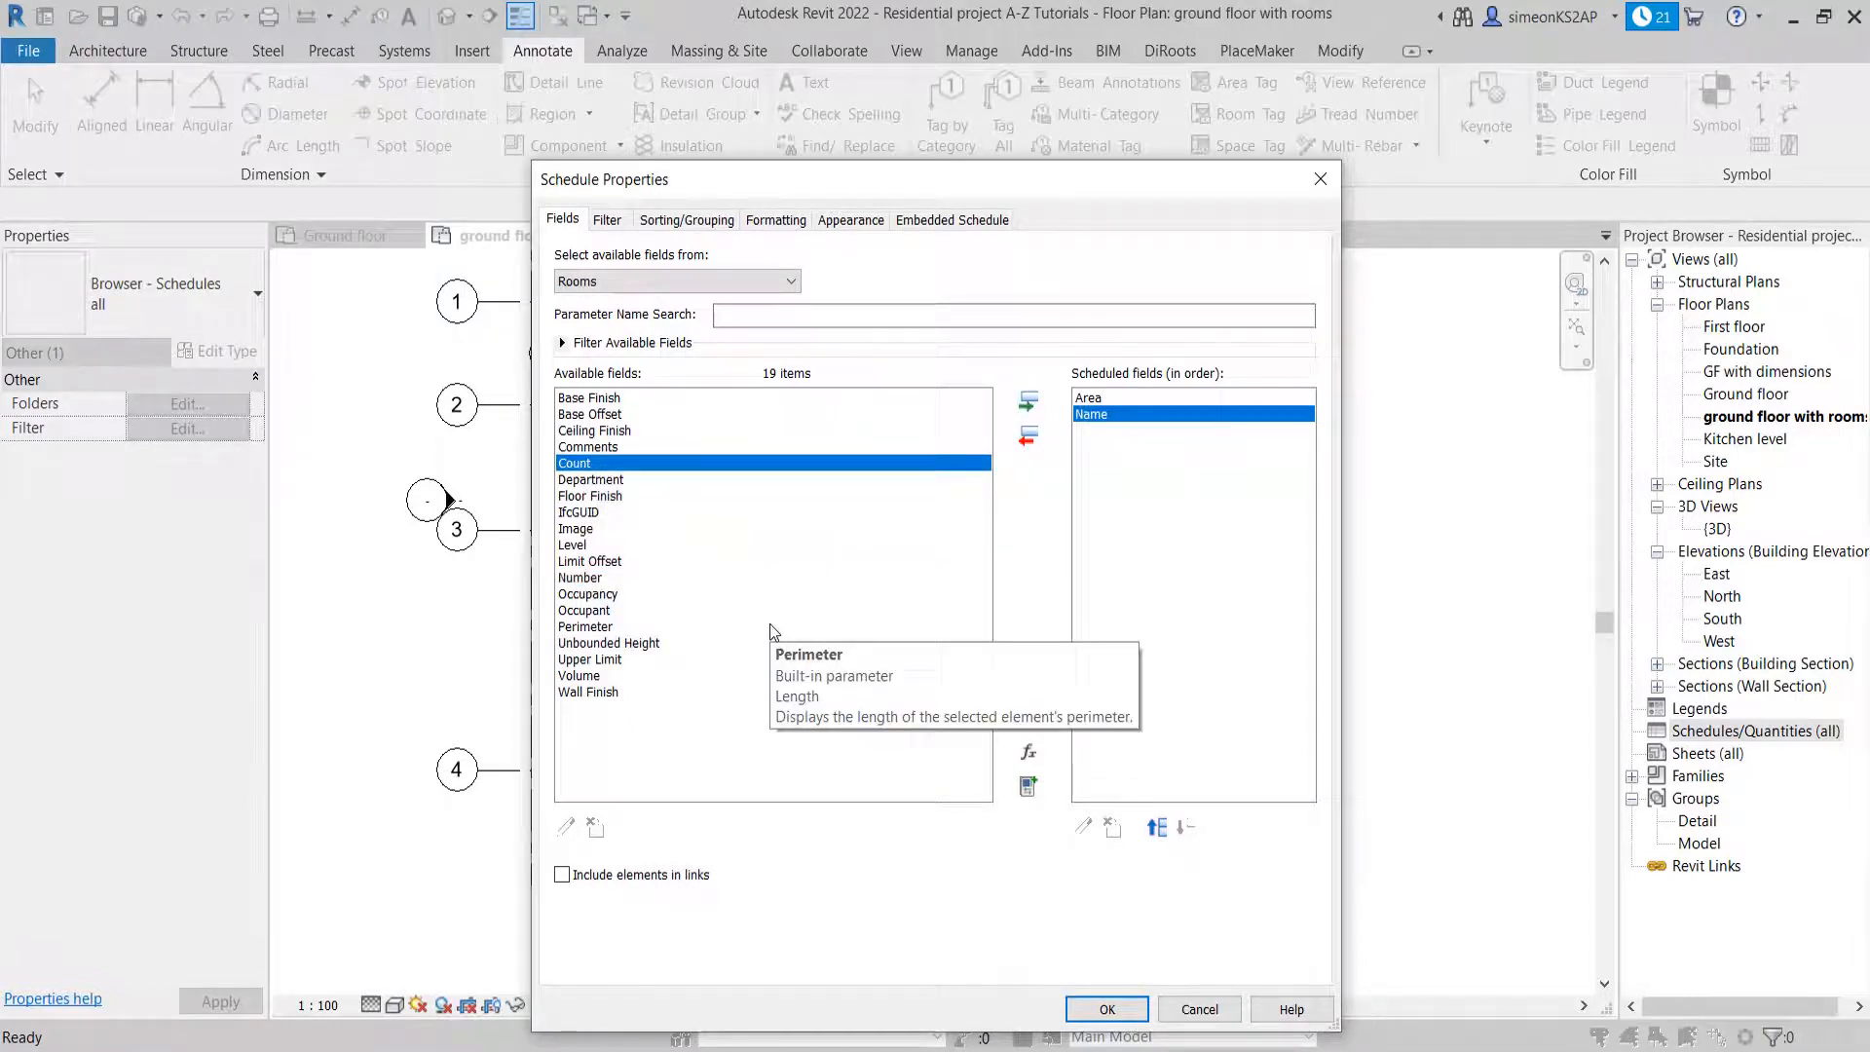
click(595, 579)
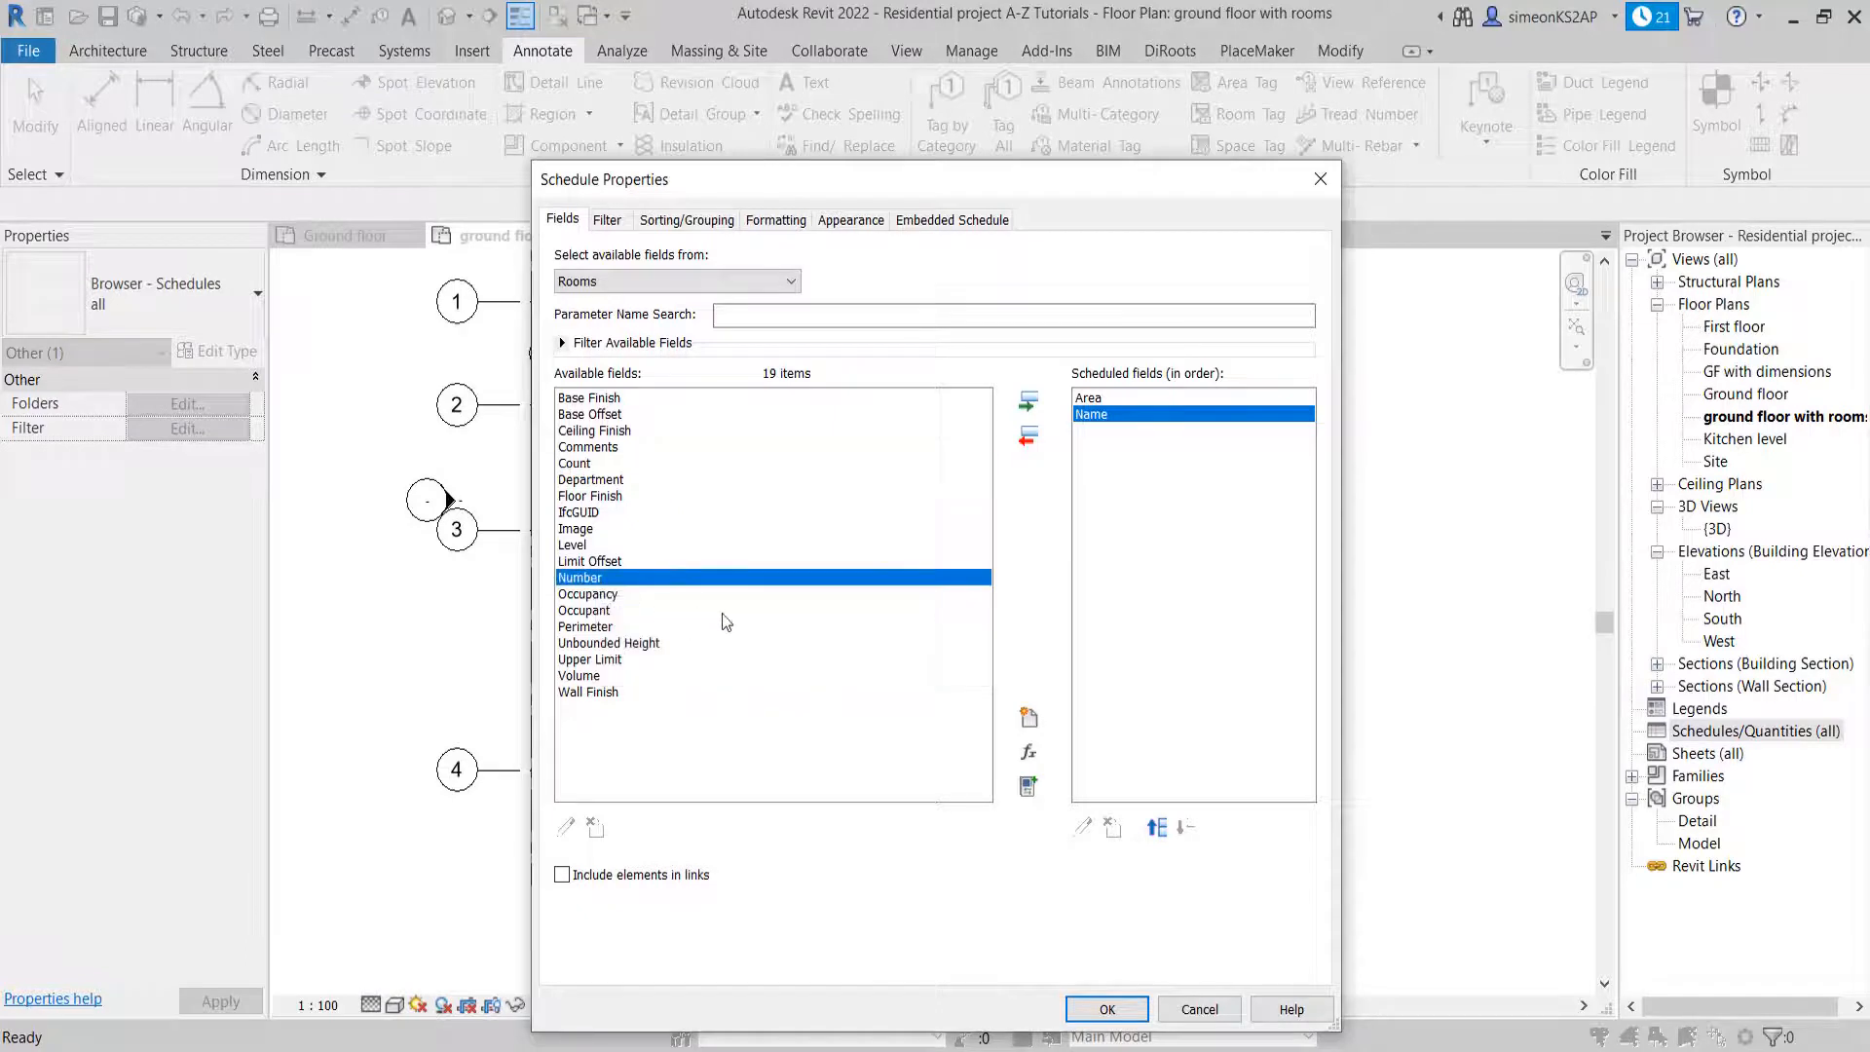
click(1027, 400)
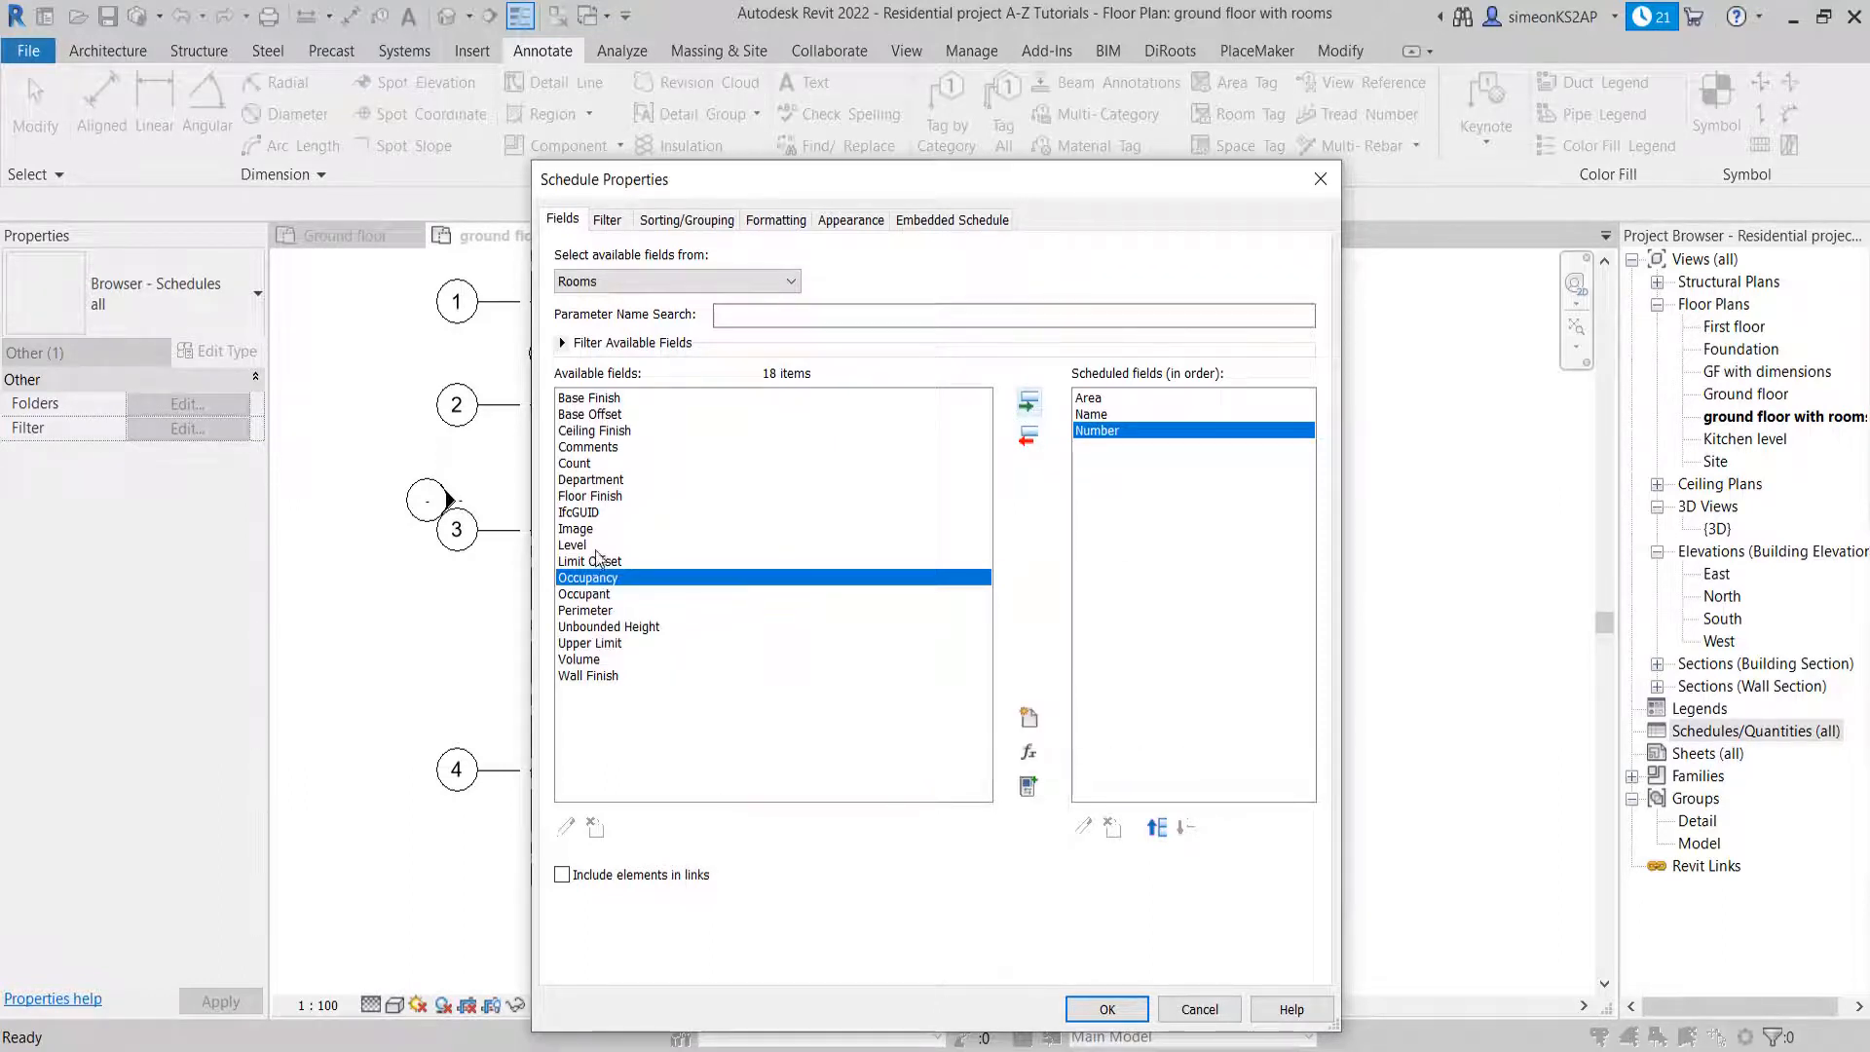
Add Floor Finish to the scheduled fields and remove it again
click(608, 499)
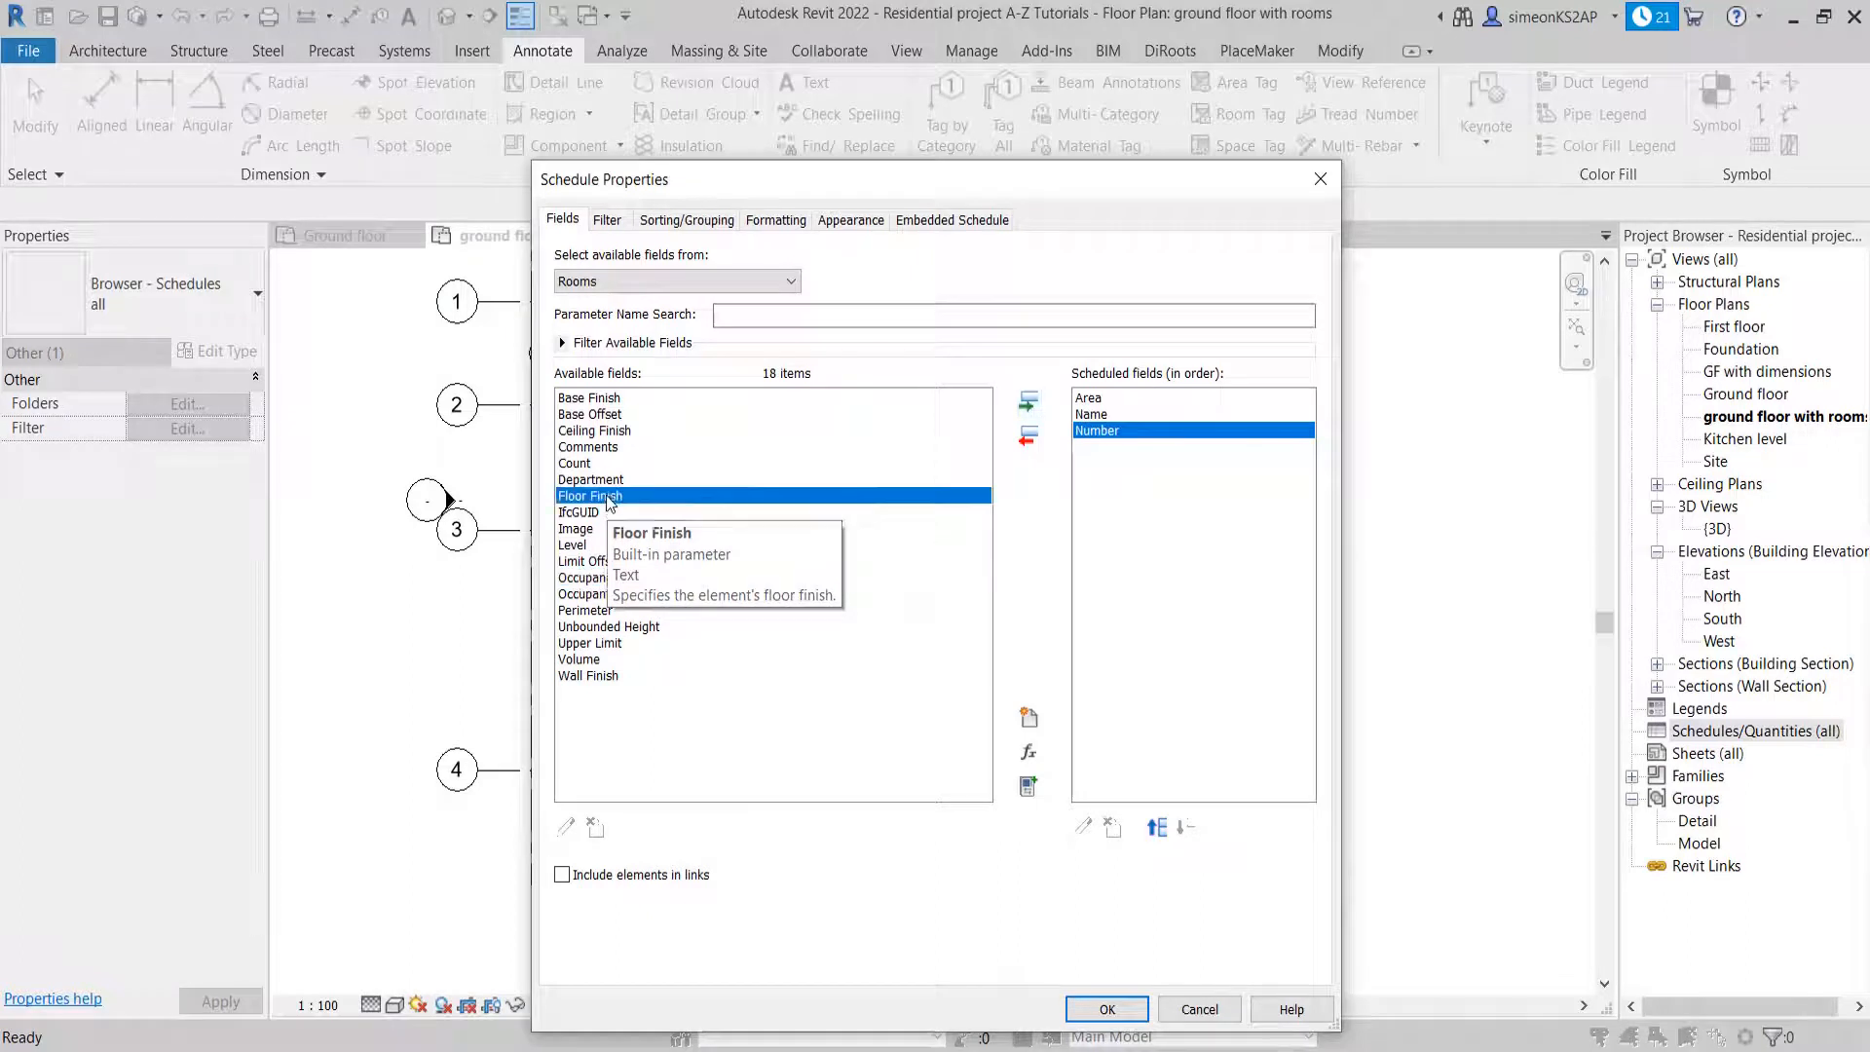
click(1029, 403)
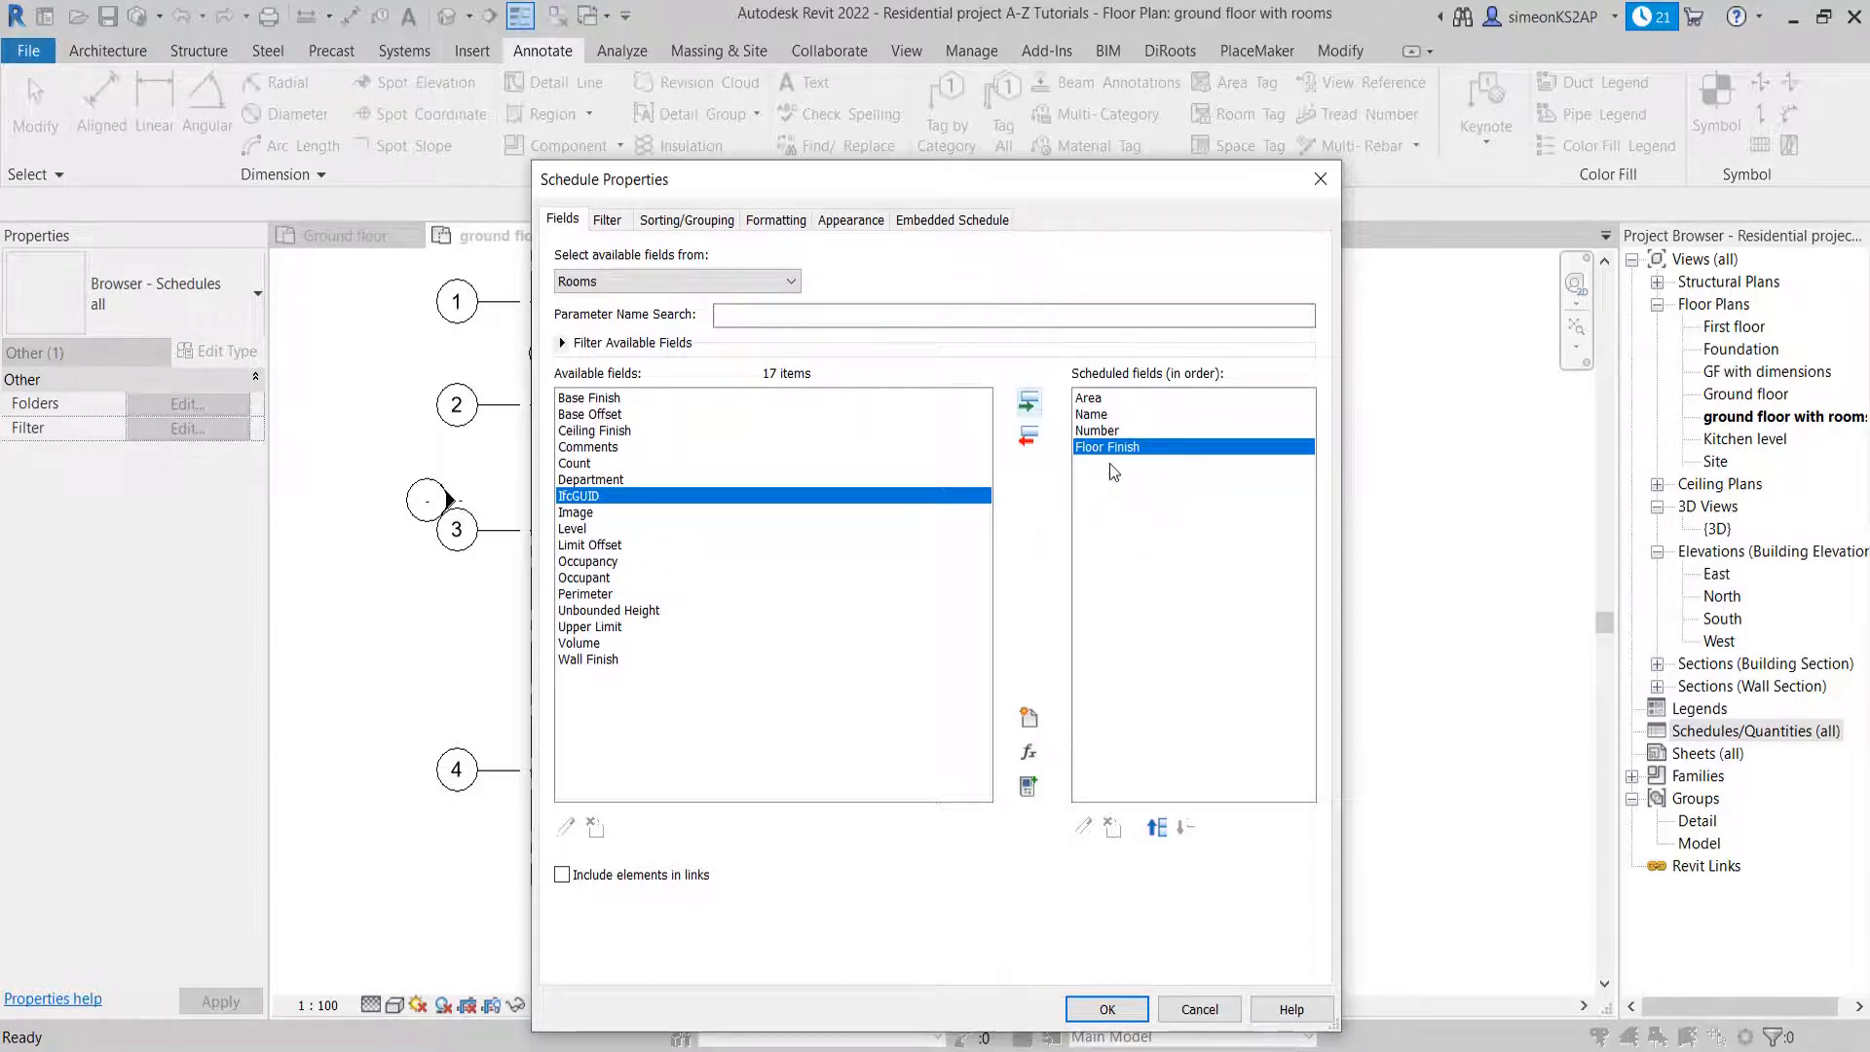
click(1030, 436)
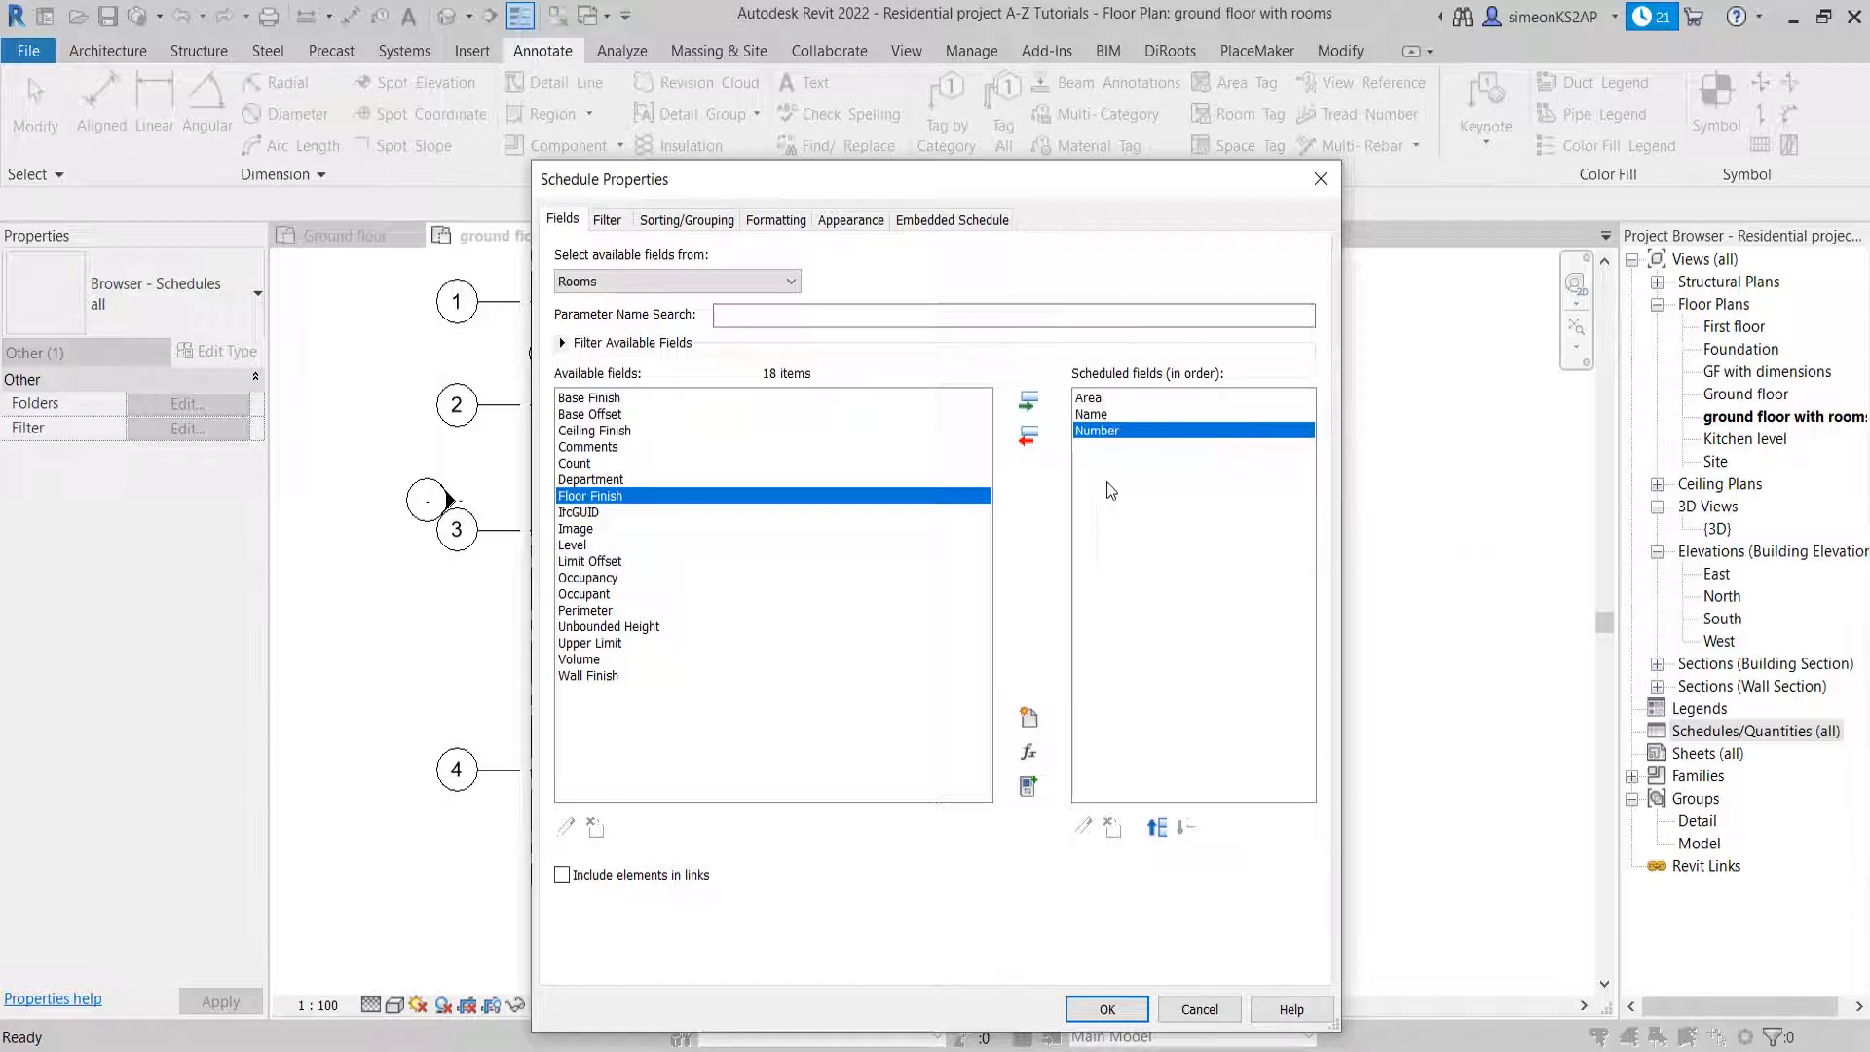
Move the Name field above Area and back below it
click(1099, 417)
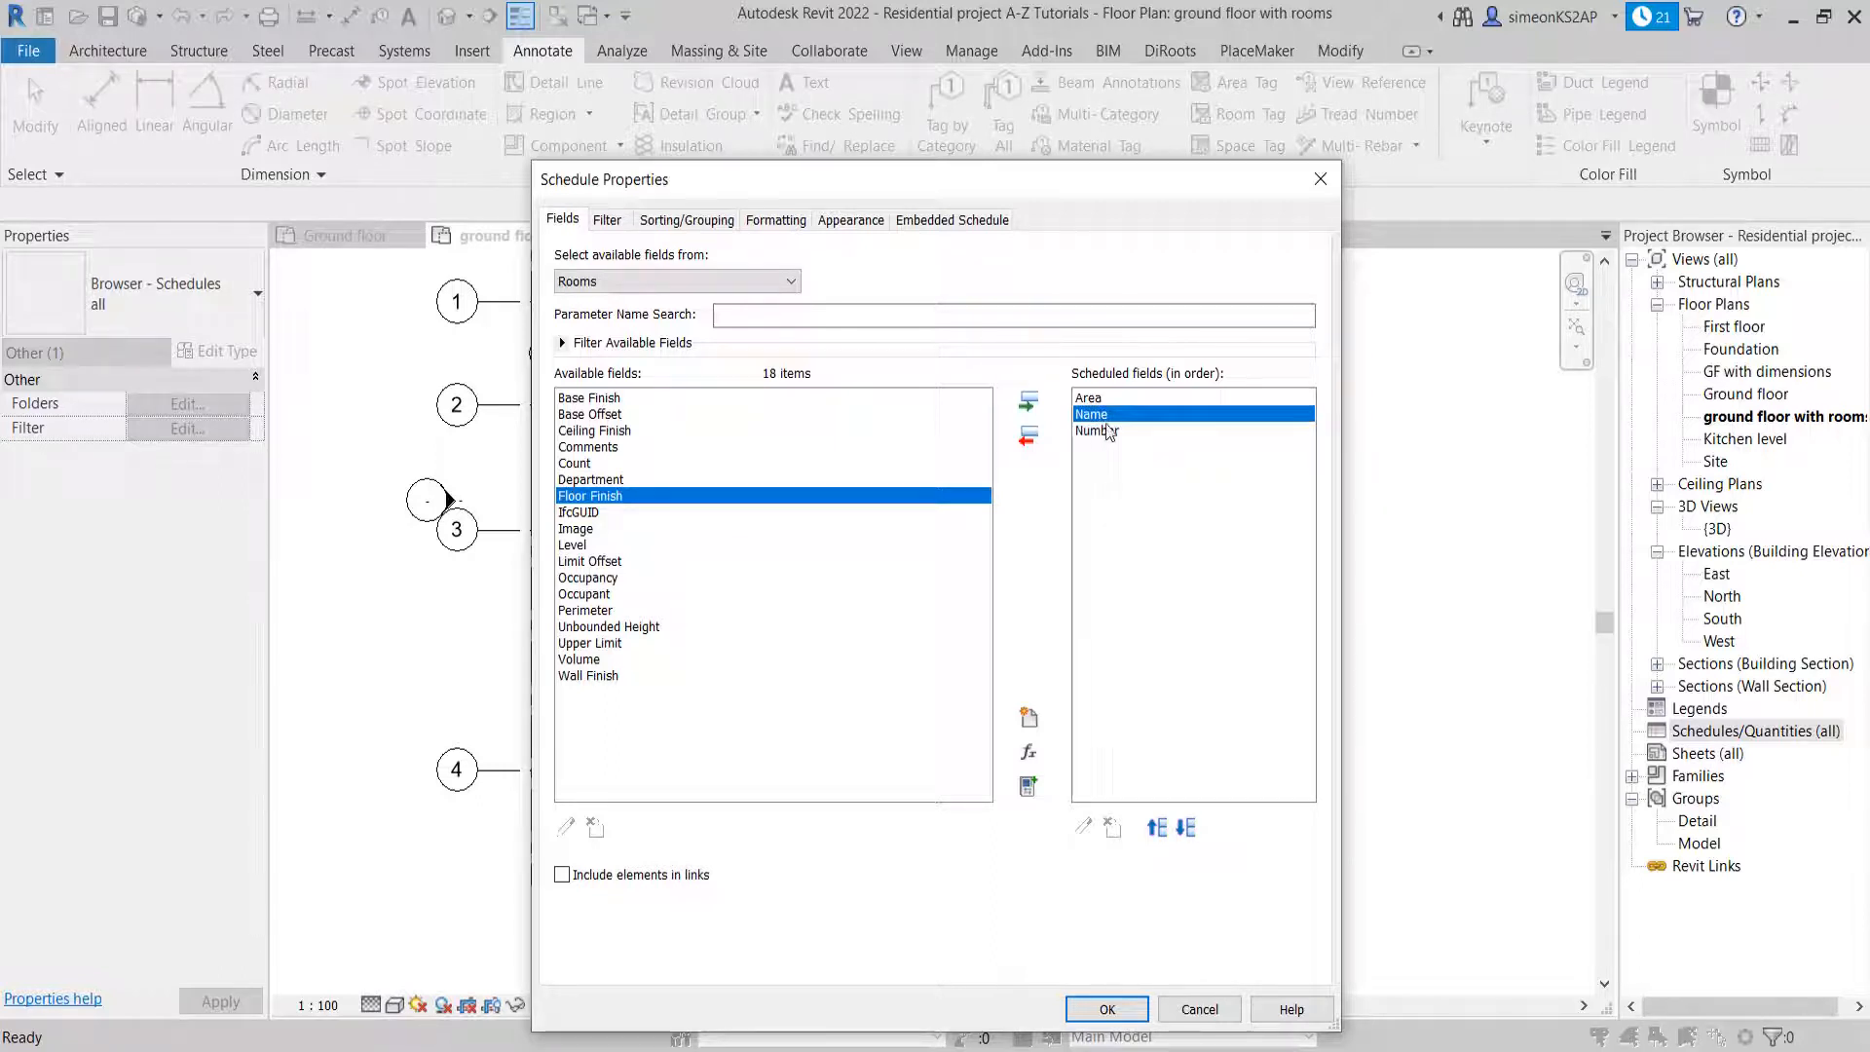
click(1157, 829)
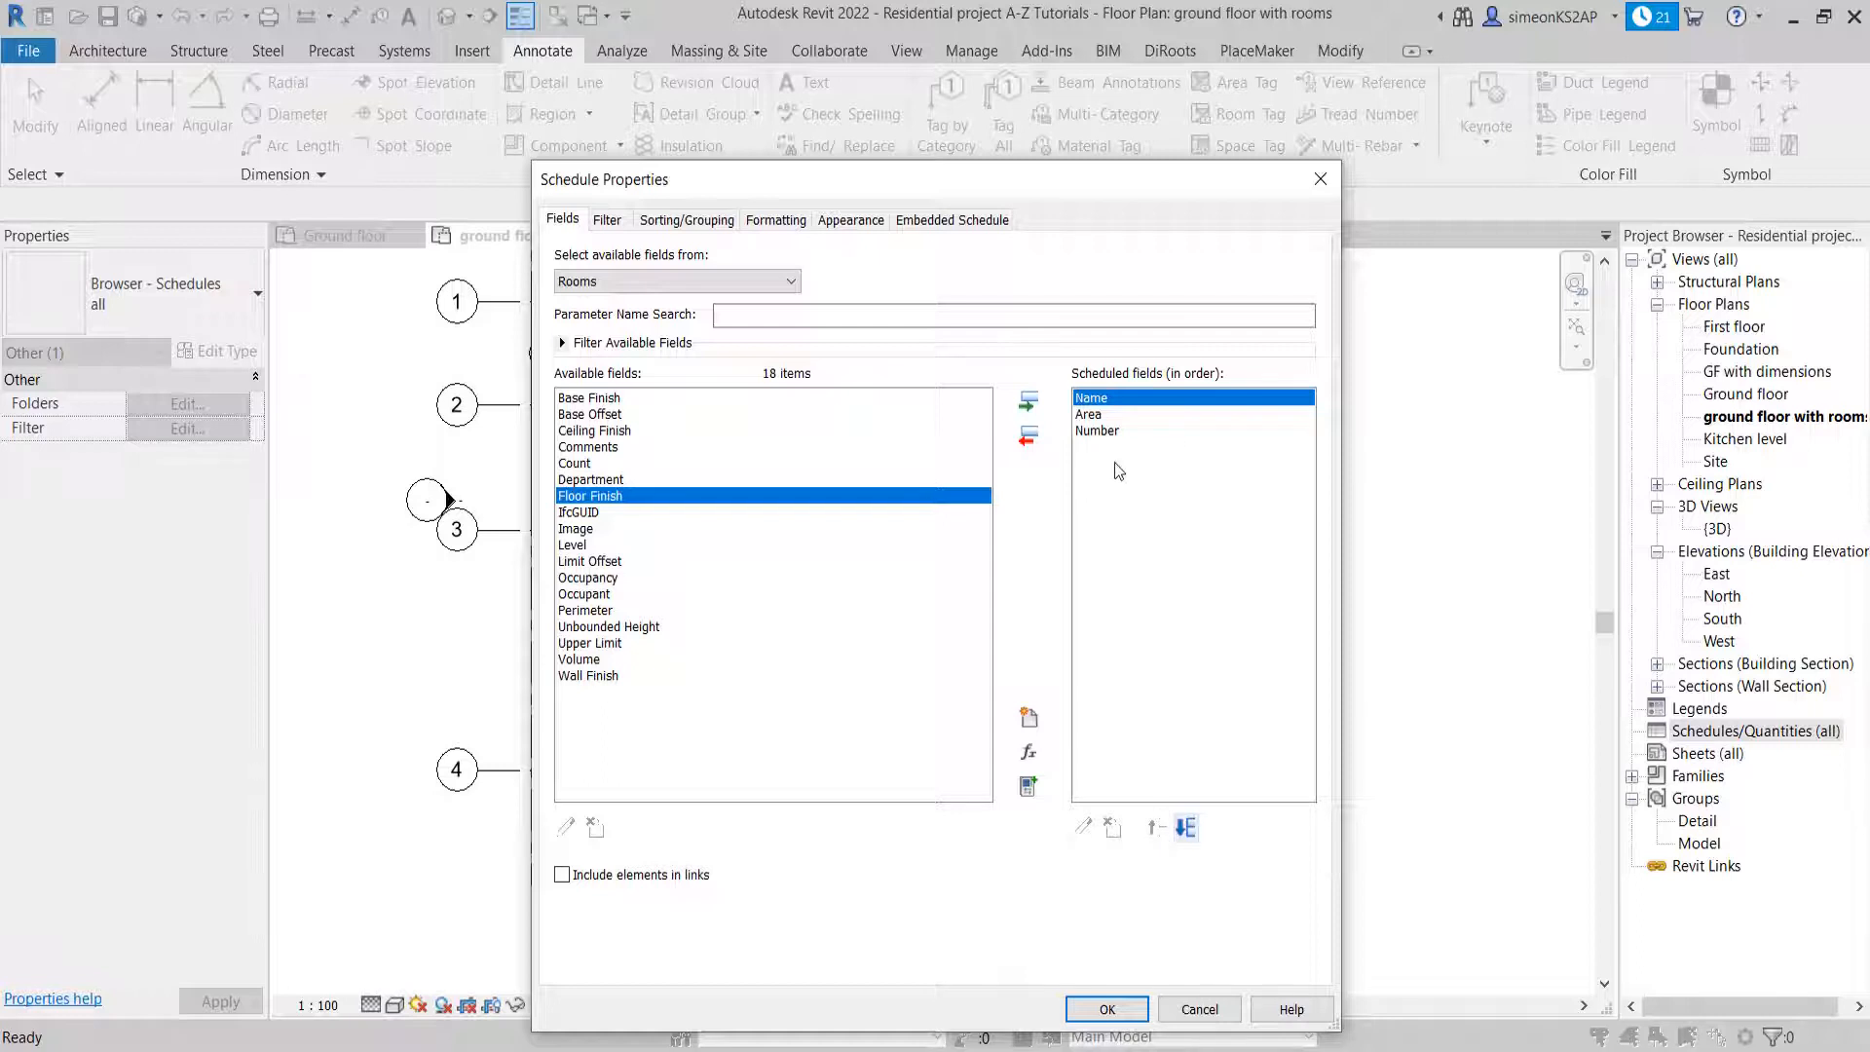
click(1186, 829)
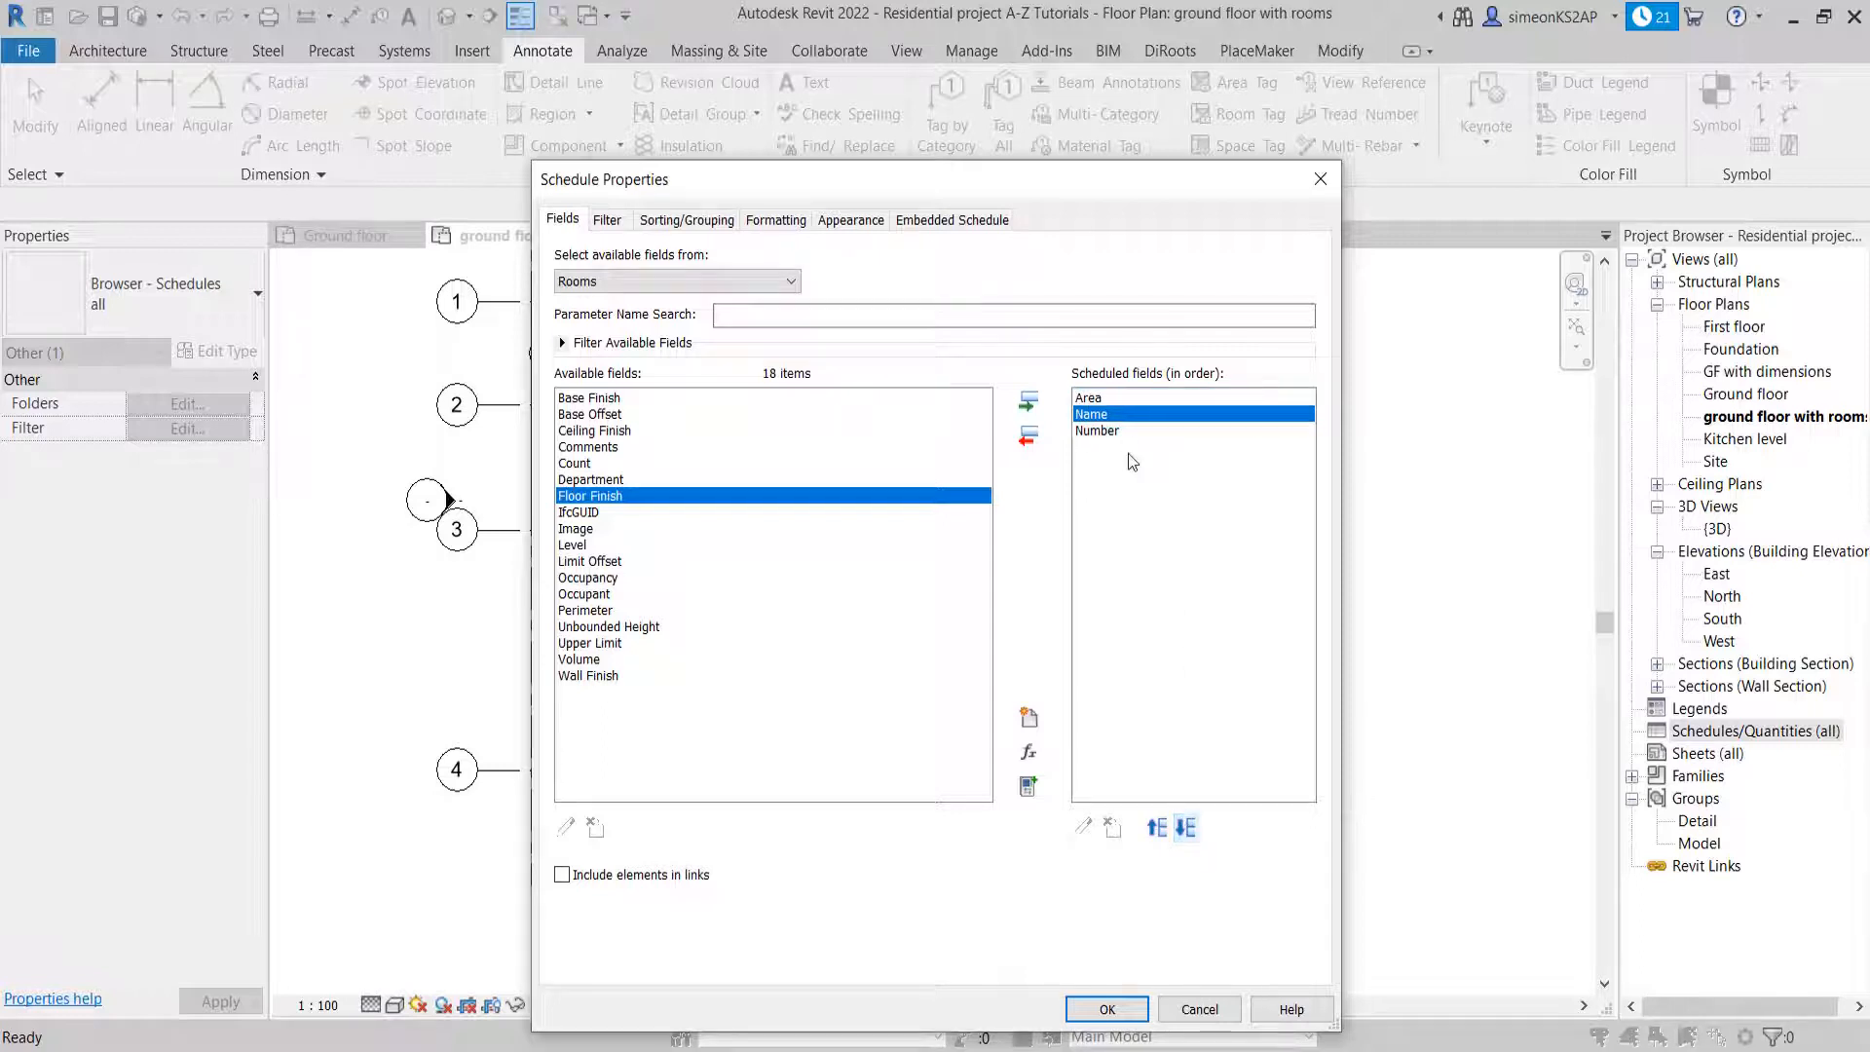
Reorder the scheduled fields to Number, Name, Area and generate the room schedule
click(1096, 430)
click(1158, 828)
click(1157, 829)
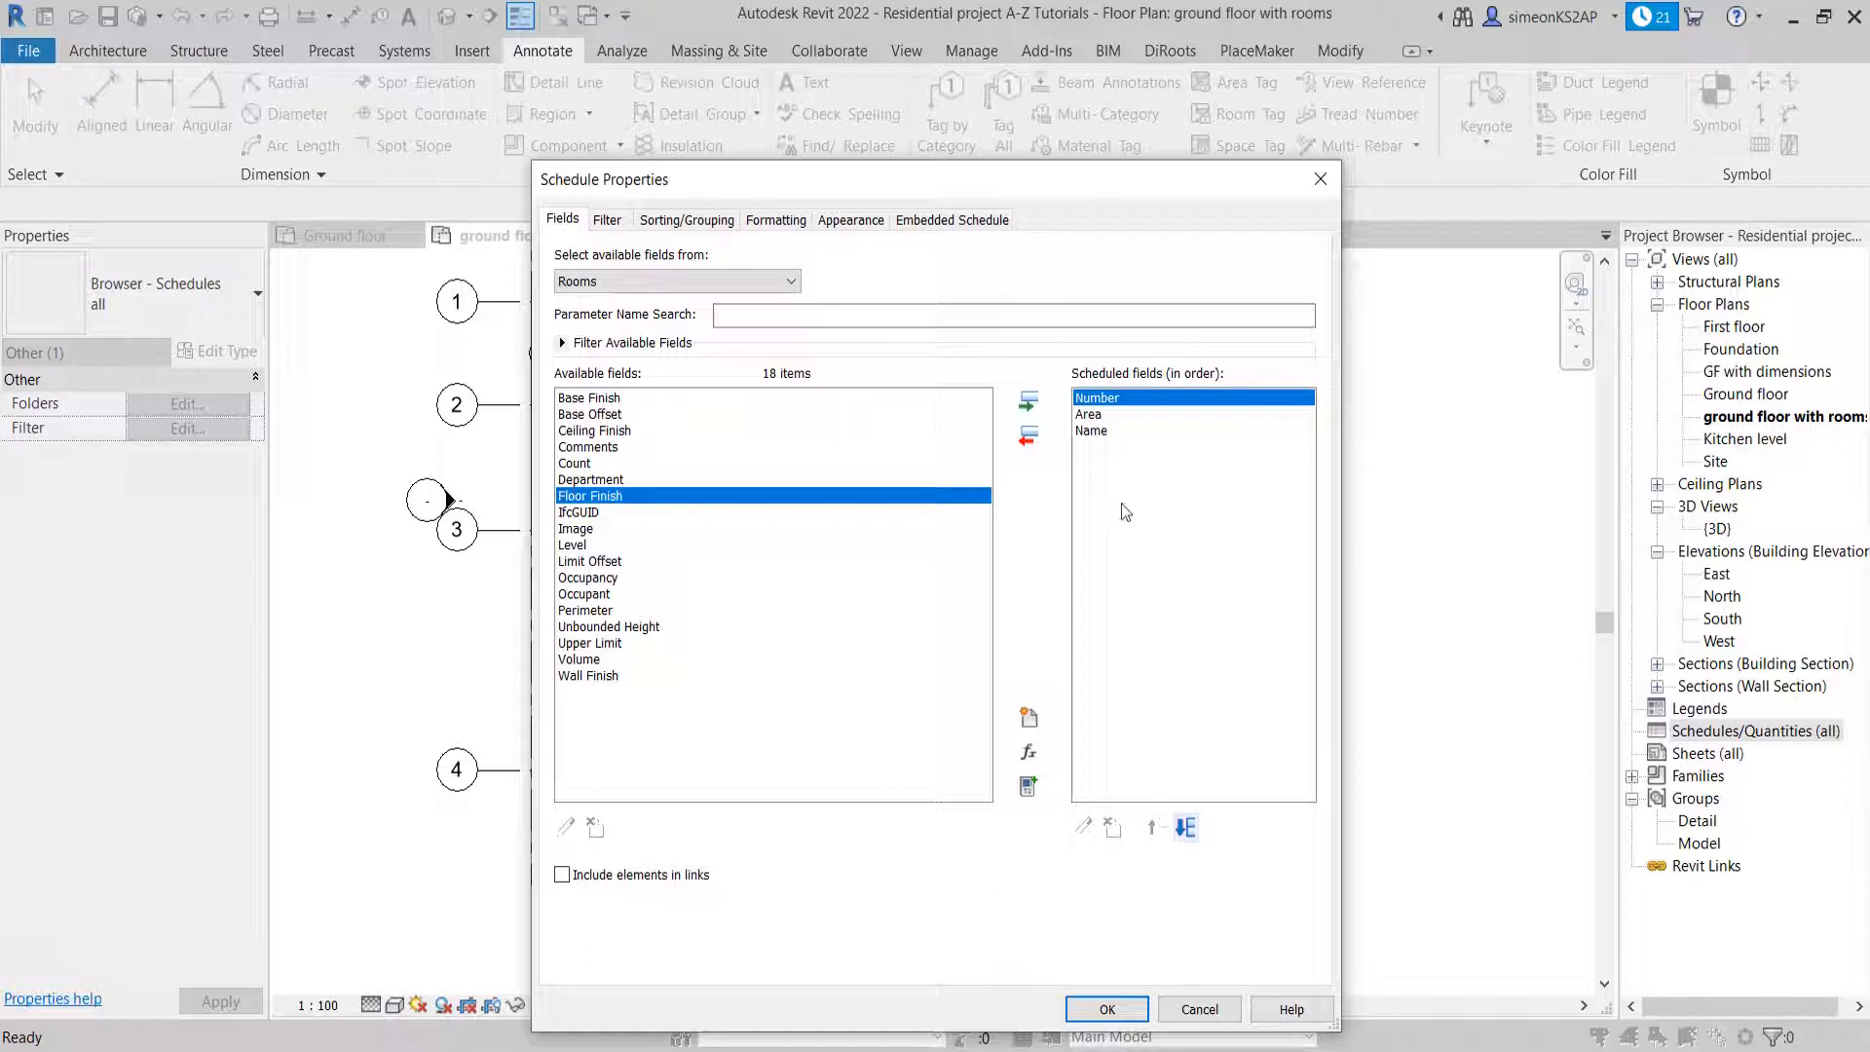
click(1095, 431)
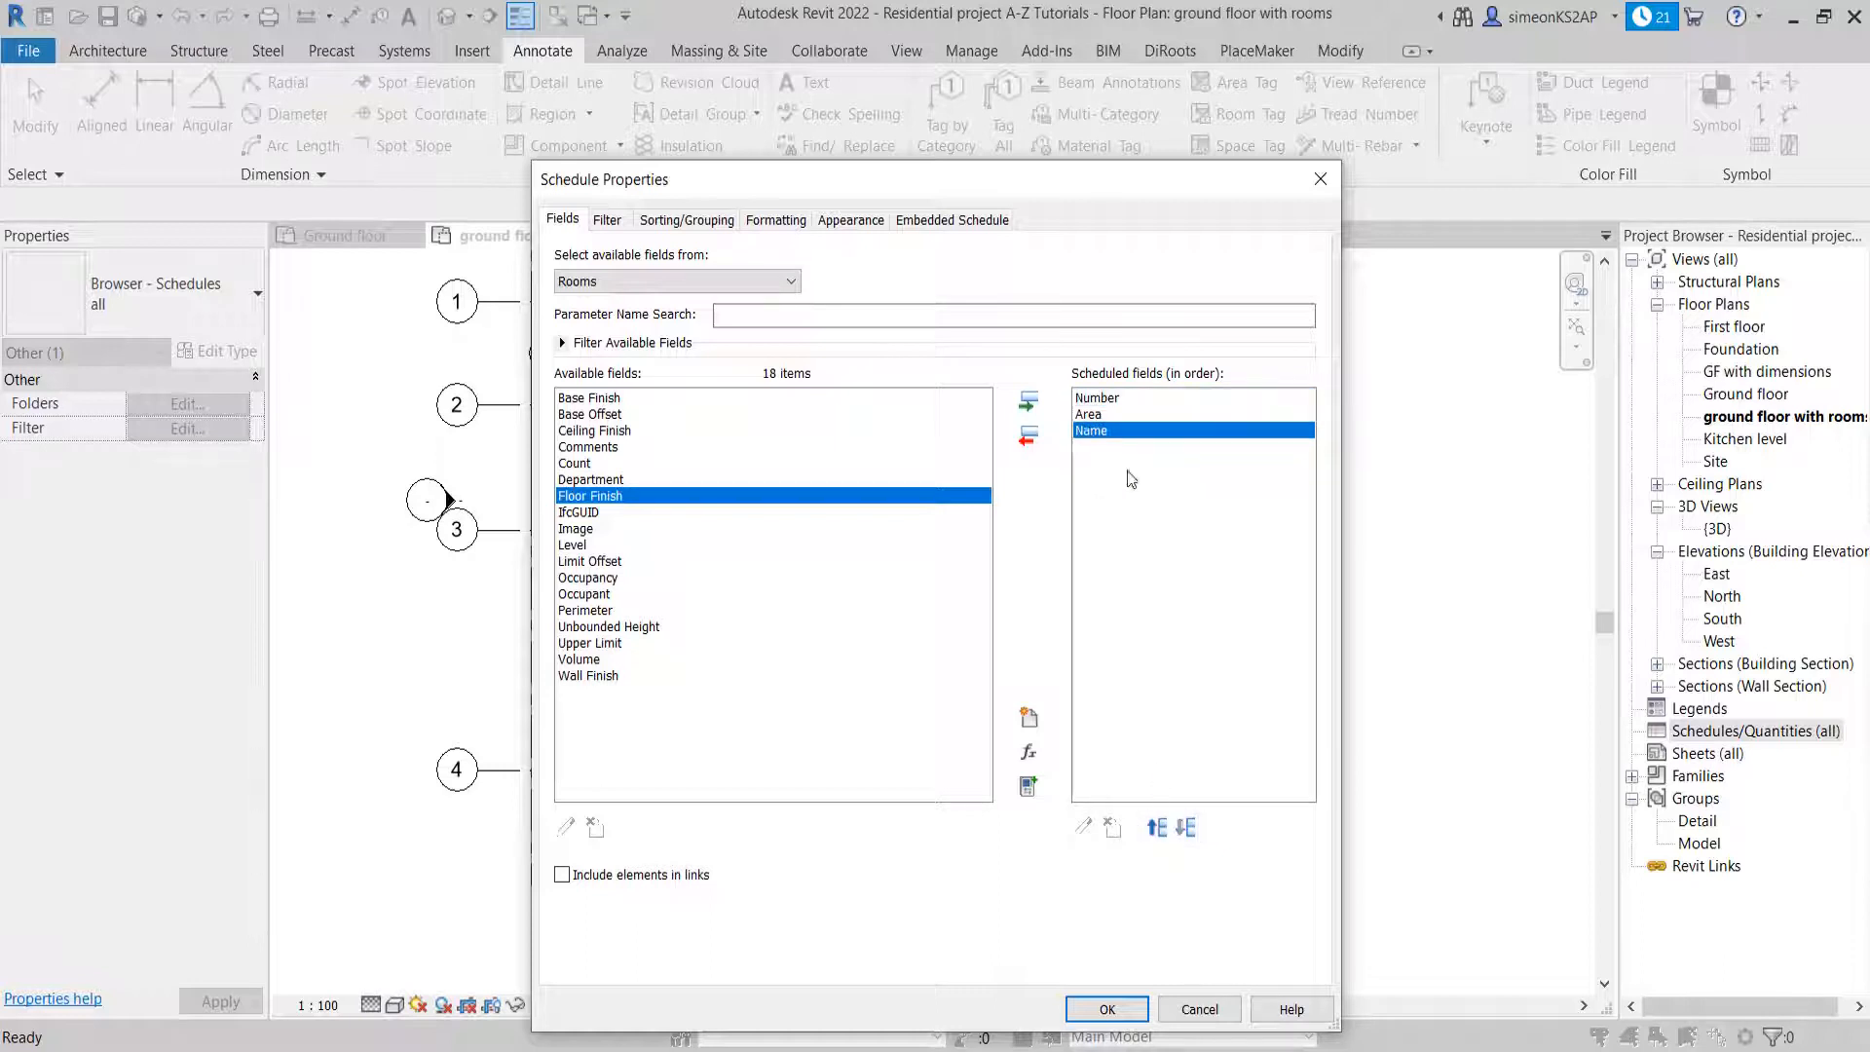
click(1158, 829)
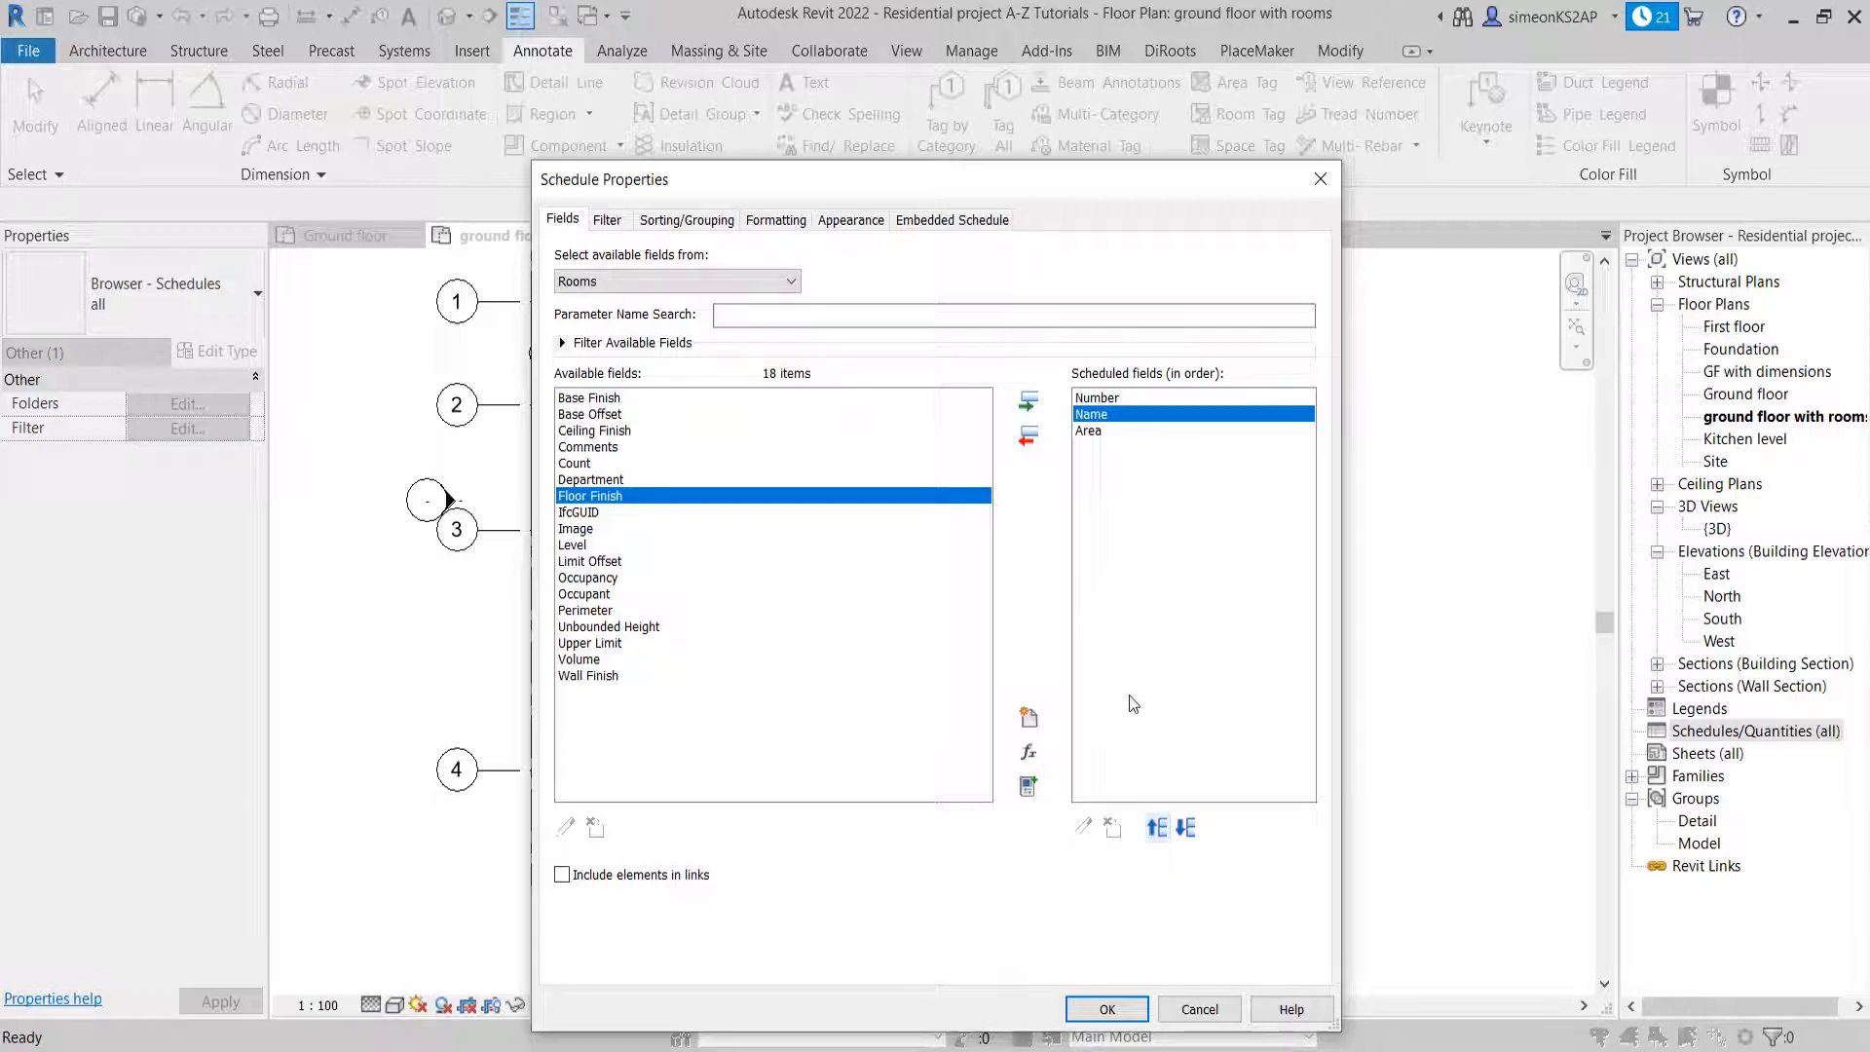
click(1108, 1010)
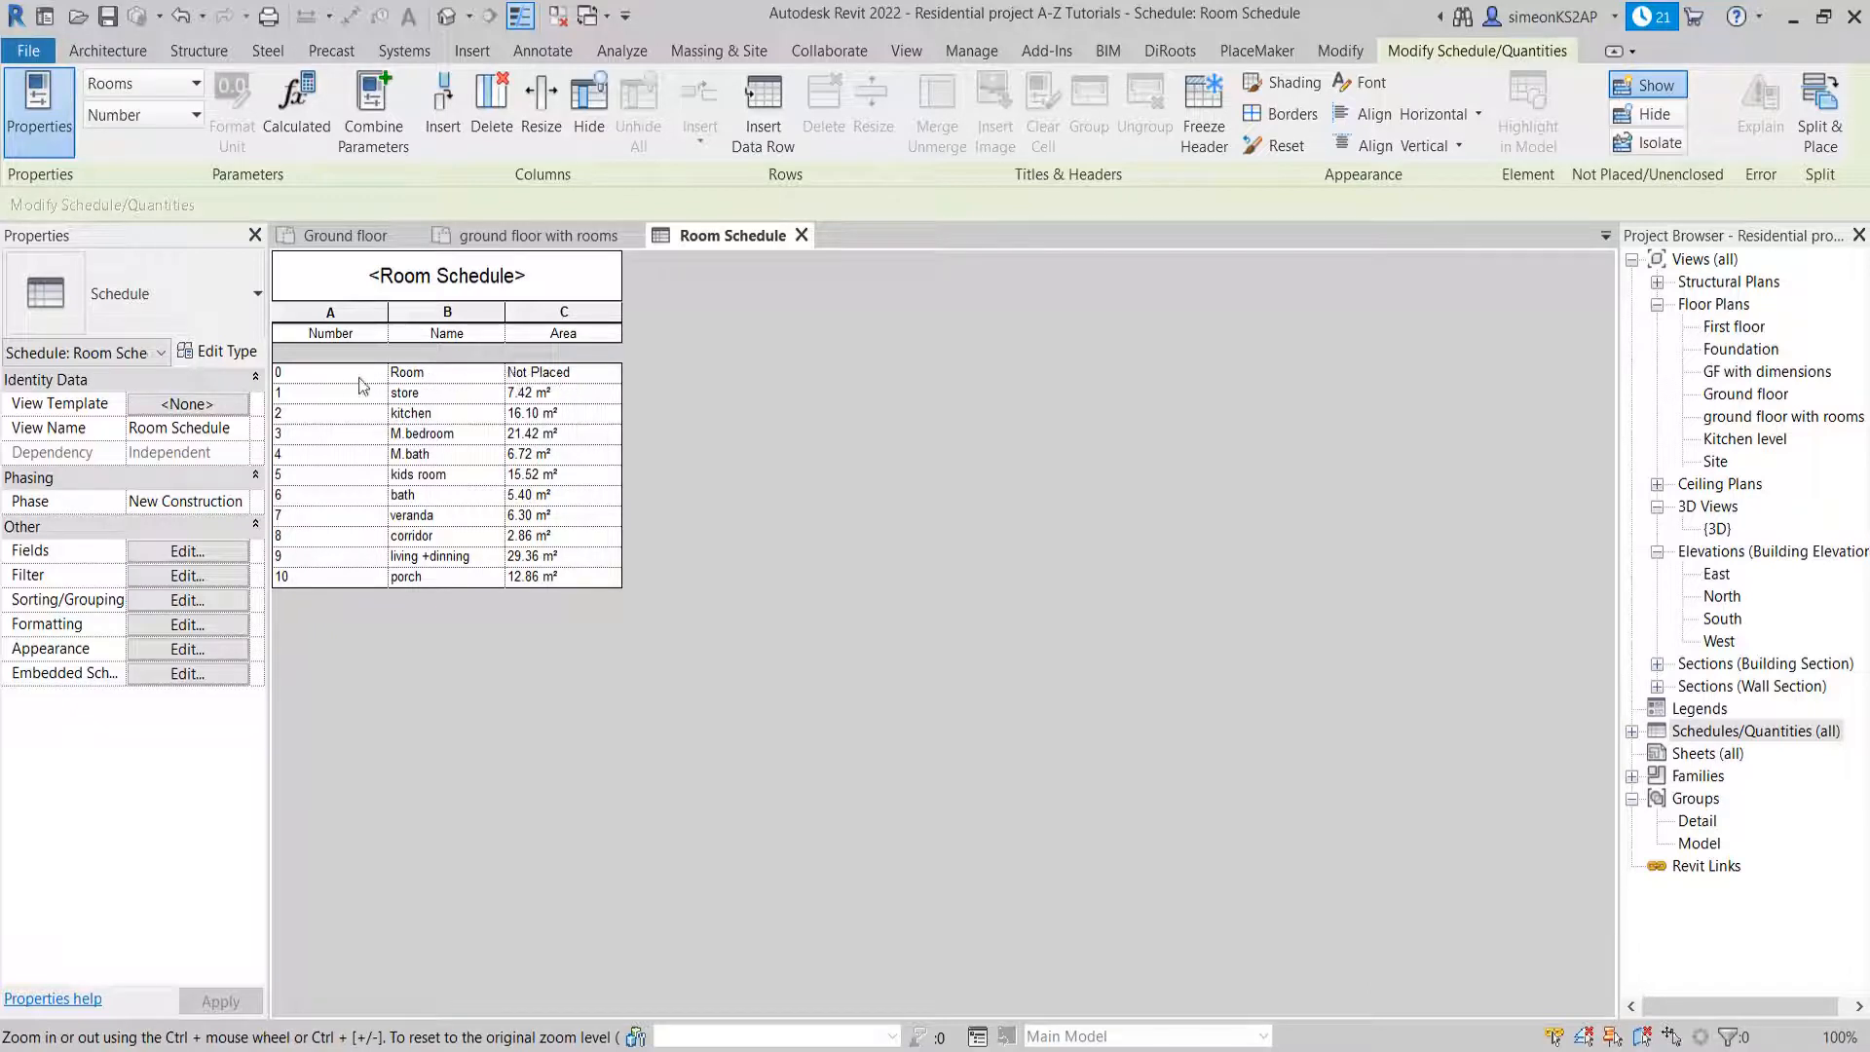
Delete the not-placed Room row with number 0 from the room schedule
click(317, 383)
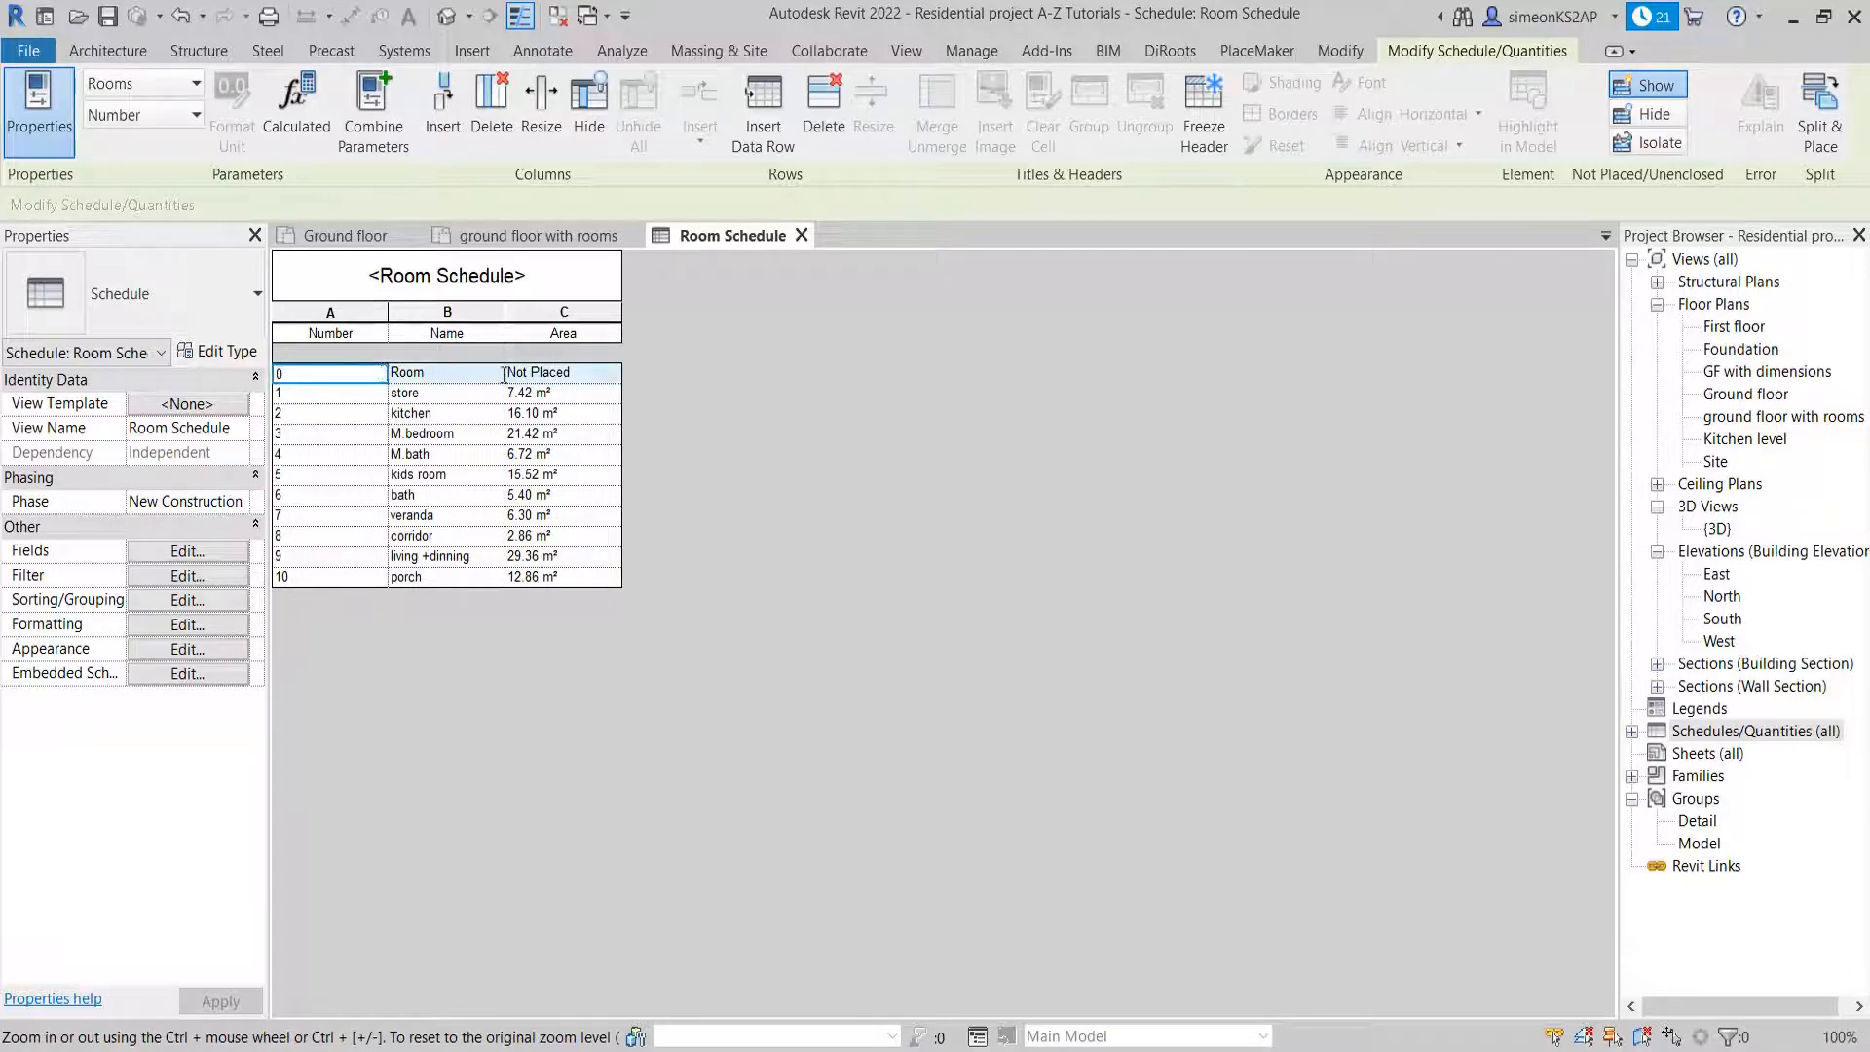
click(576, 380)
drag(597, 380, 292, 378)
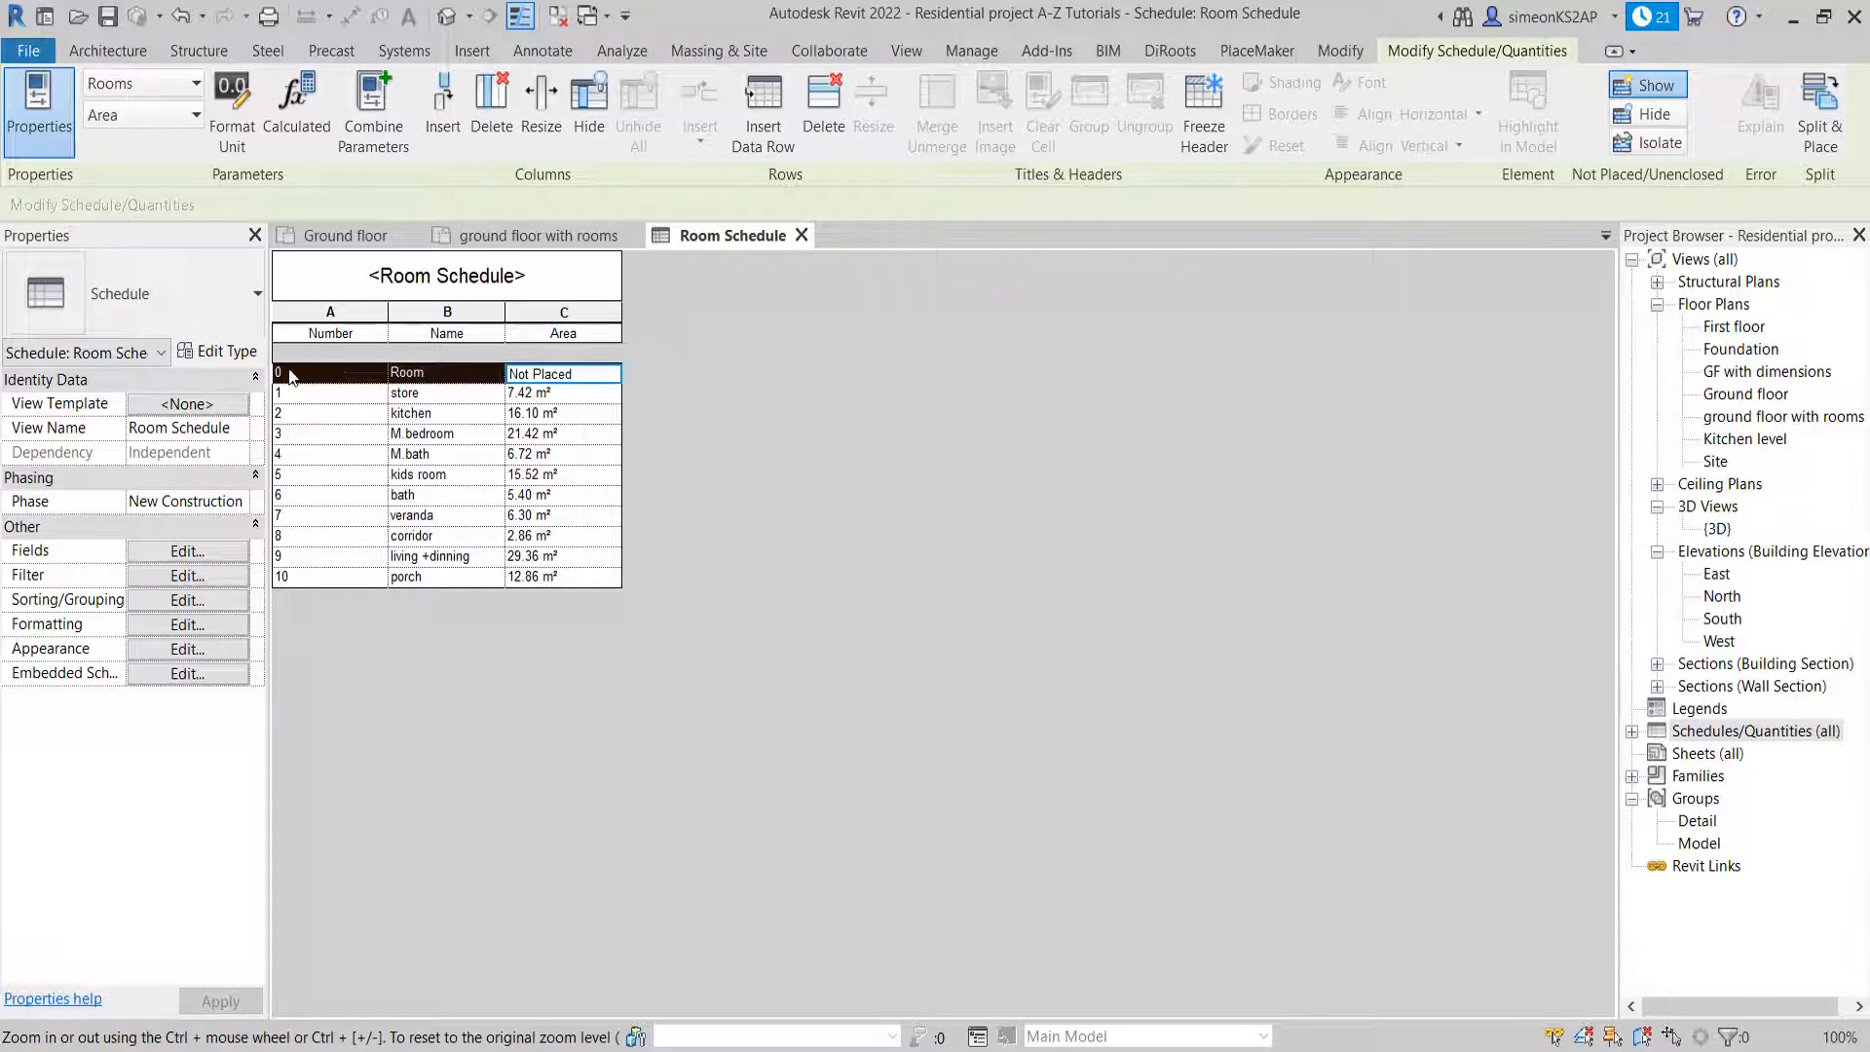
click(824, 109)
click(994, 556)
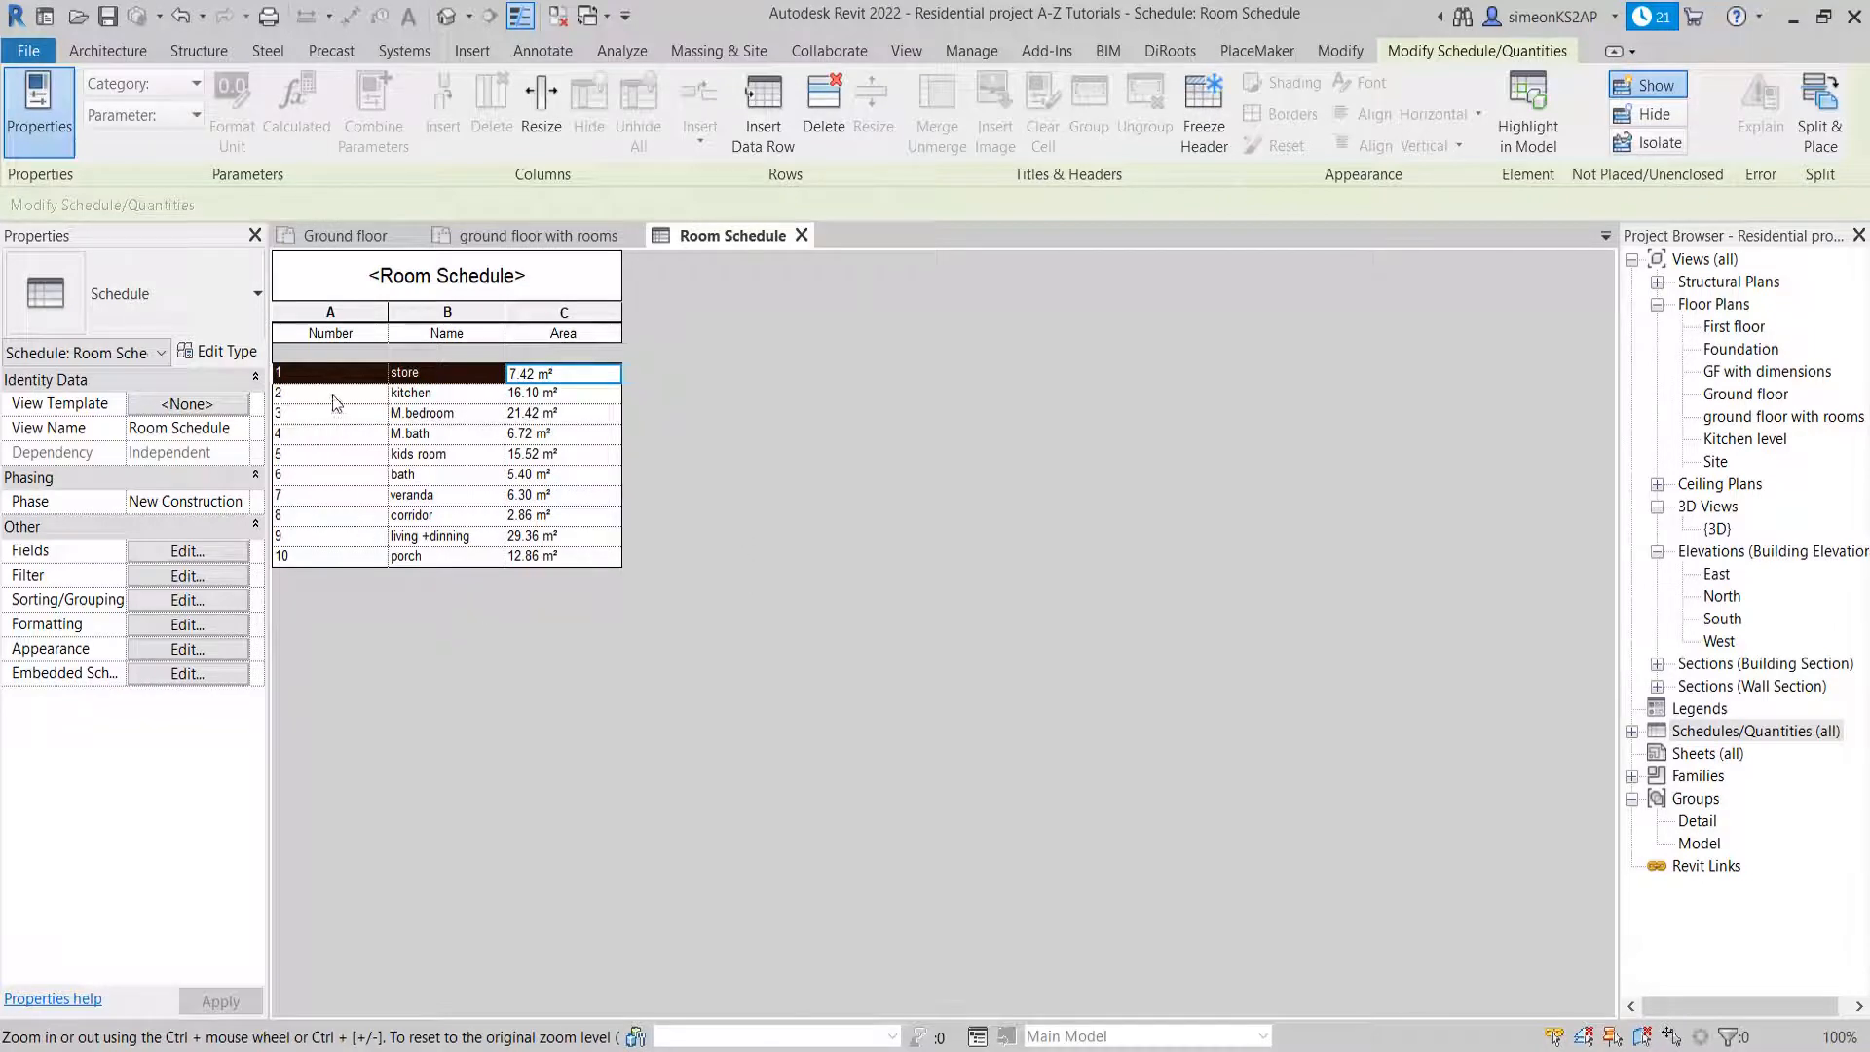
key(Down)
key(Down)
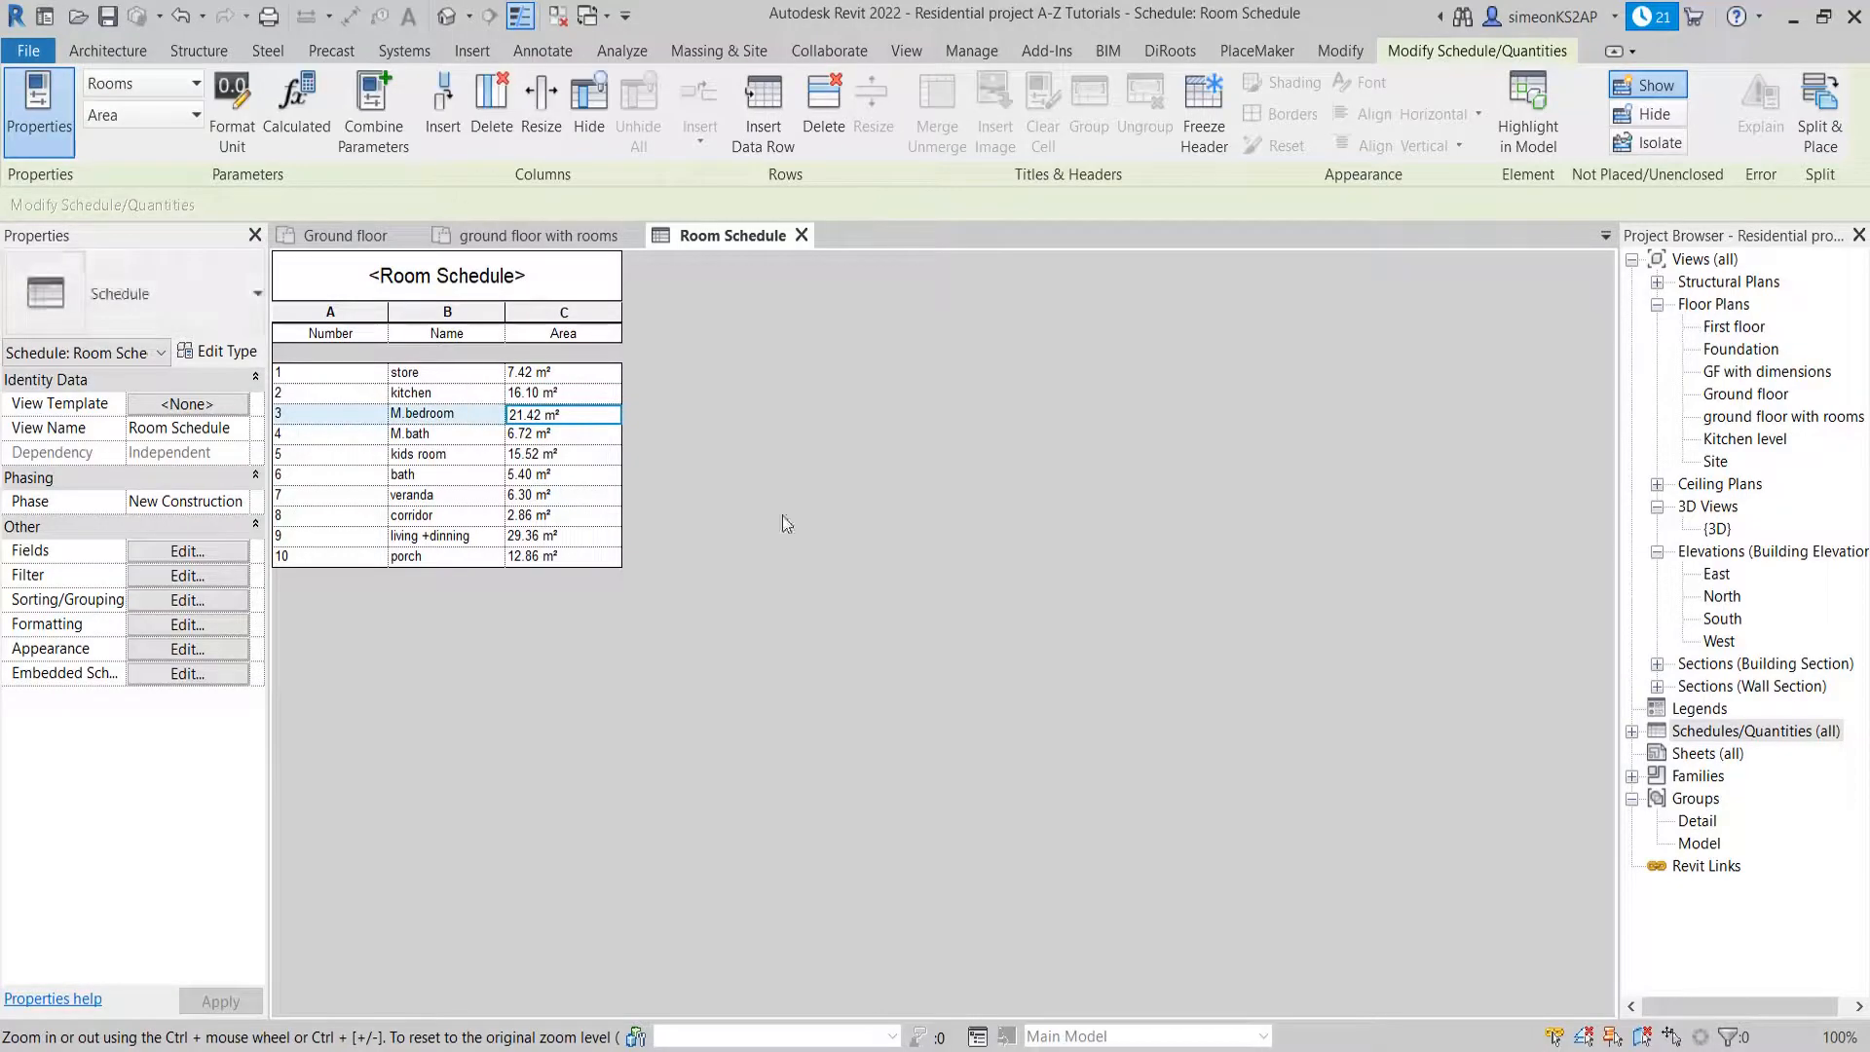